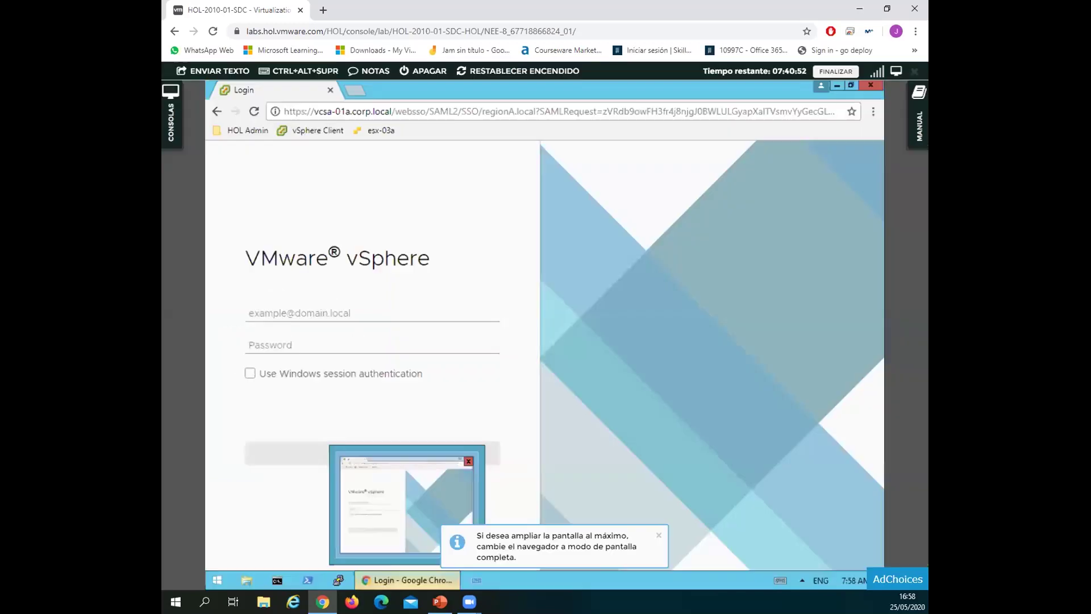
# - Make the lab console fullscreen and sign in to vSphere with Windows session authentication
pyautogui.click(896, 73)
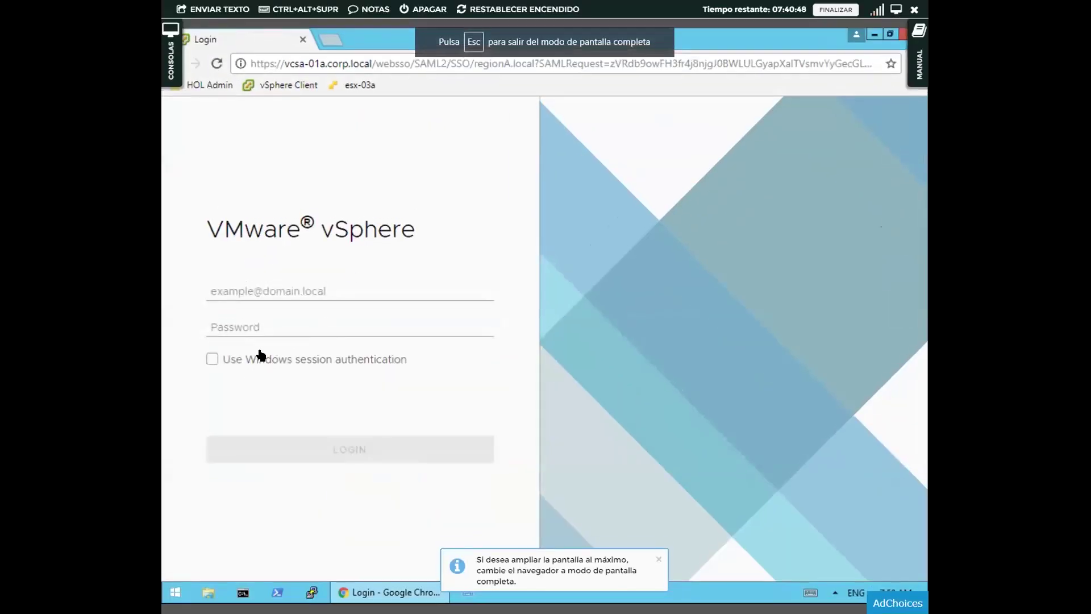
pyautogui.click(259, 358)
pyautogui.click(352, 451)
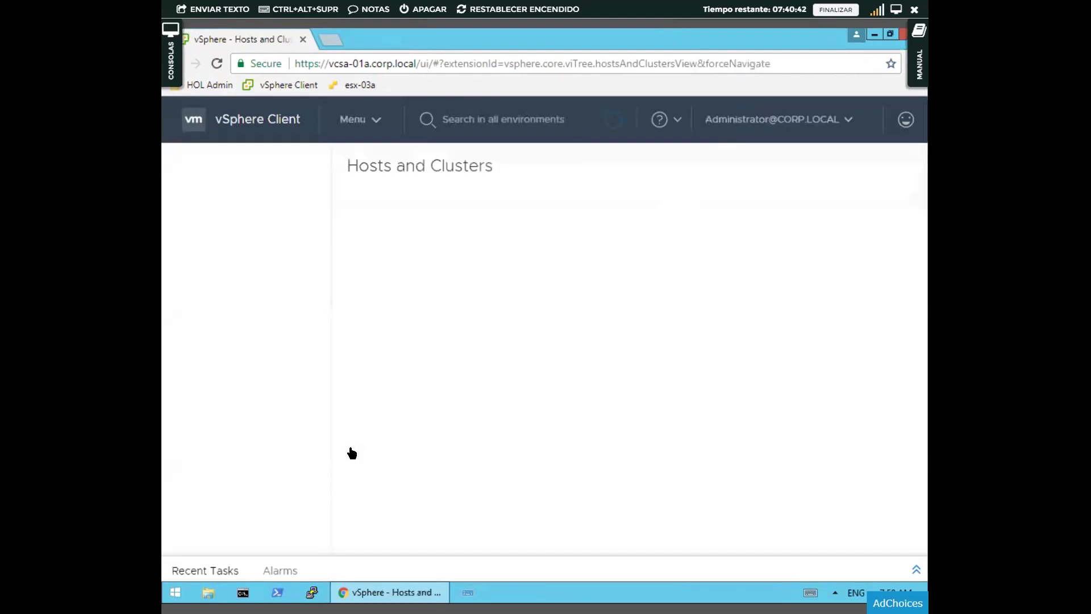
# - Minimize and restore the Chrome window, then select the page address
pyautogui.click(875, 34)
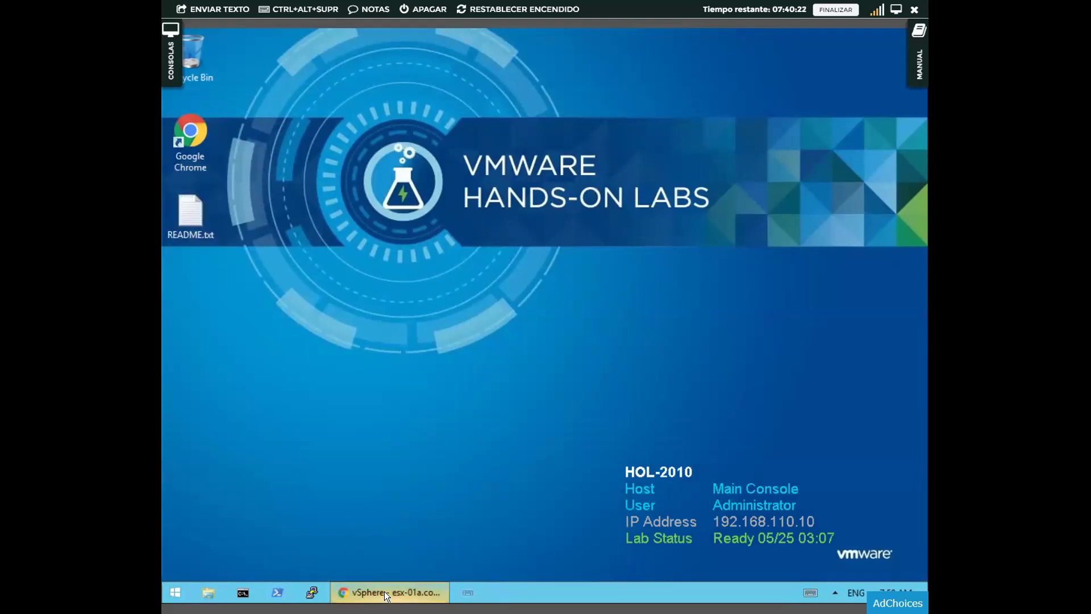
pyautogui.moveTo(384, 591)
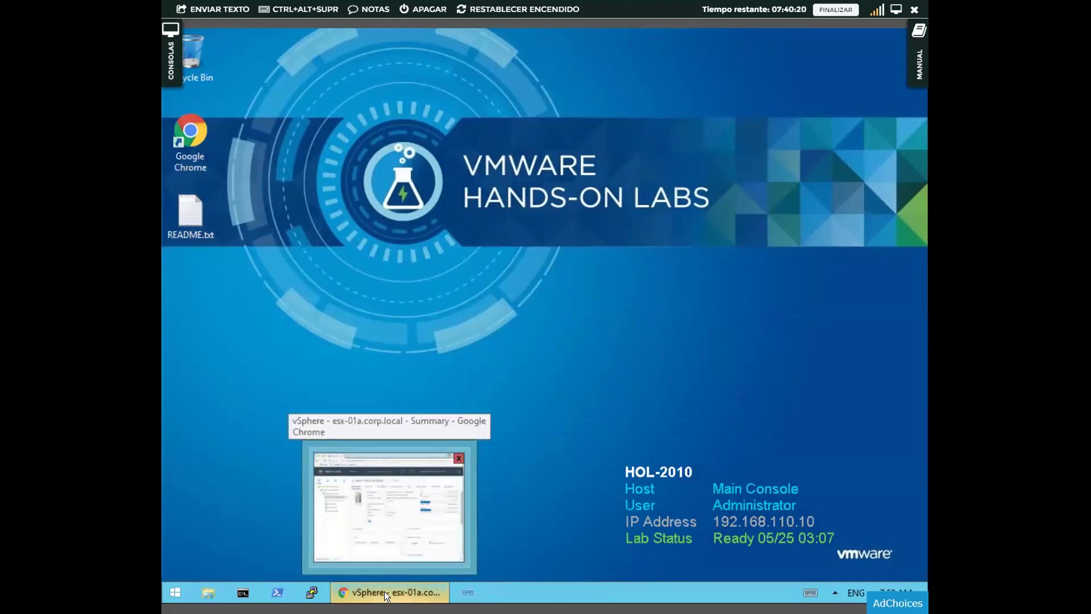
pyautogui.click(386, 499)
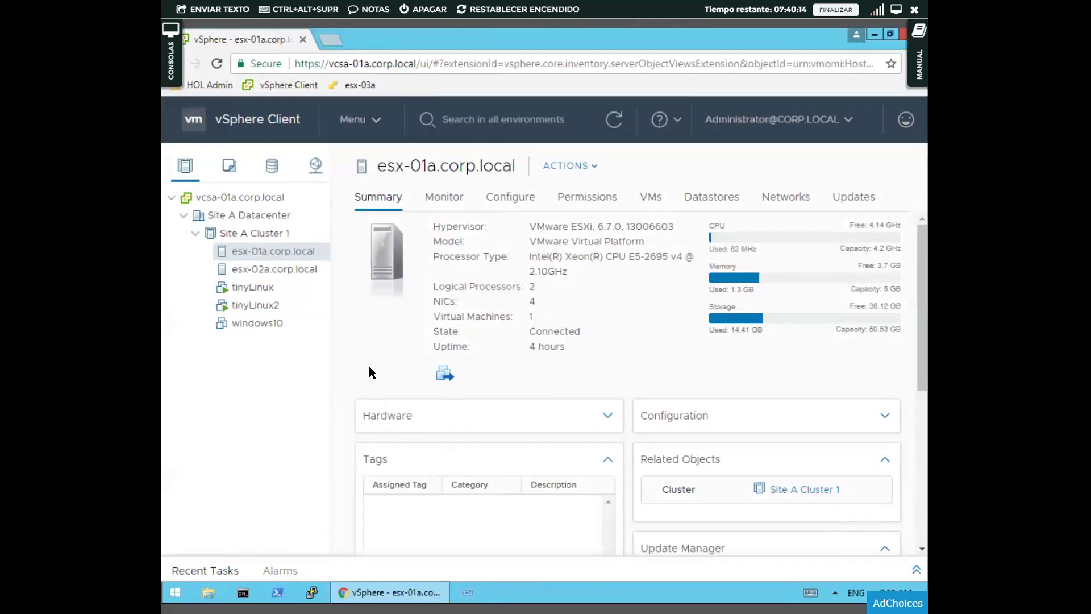
pyautogui.click(294, 63)
# - Select Site A Datacenter, then bring up vcsa-01a.corp.local's actions with its host list showing
pyautogui.click(293, 63)
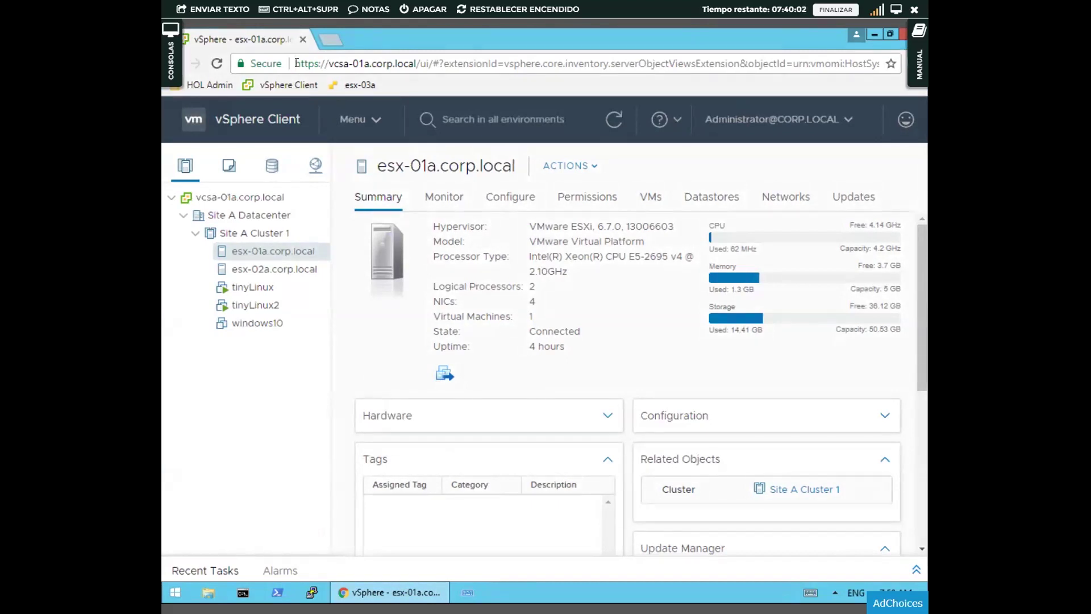
pyautogui.click(265, 218)
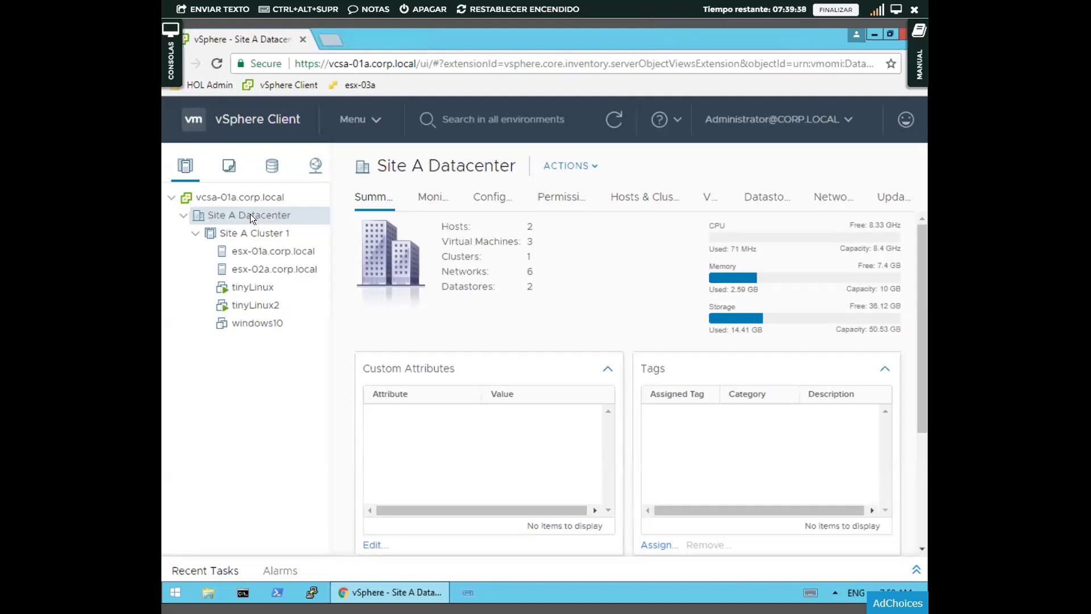
pyautogui.rightClick(247, 214)
pyautogui.click(240, 197)
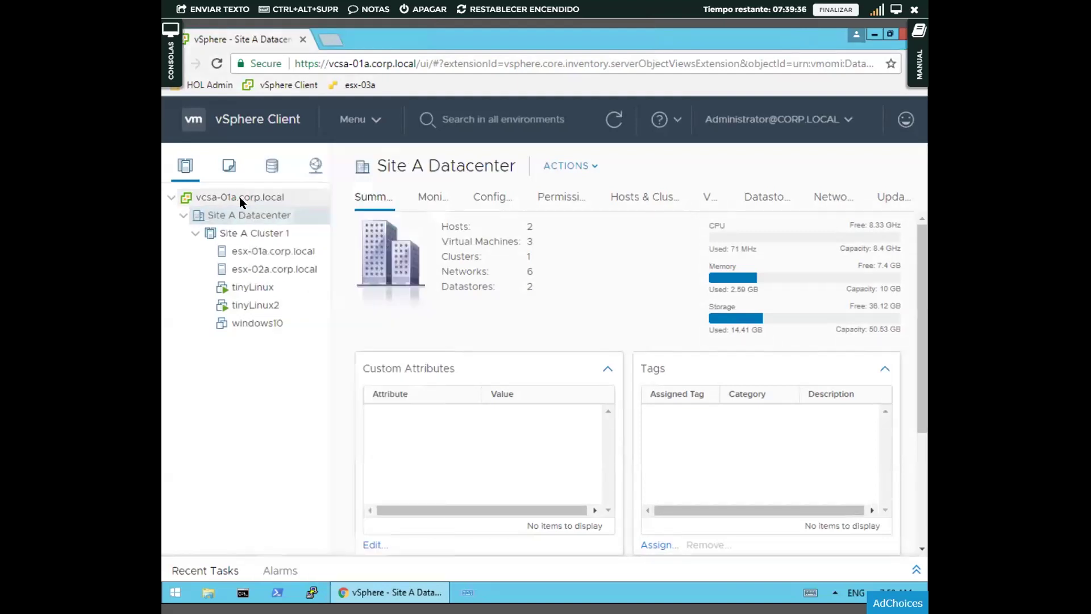
pyautogui.rightClick(240, 198)
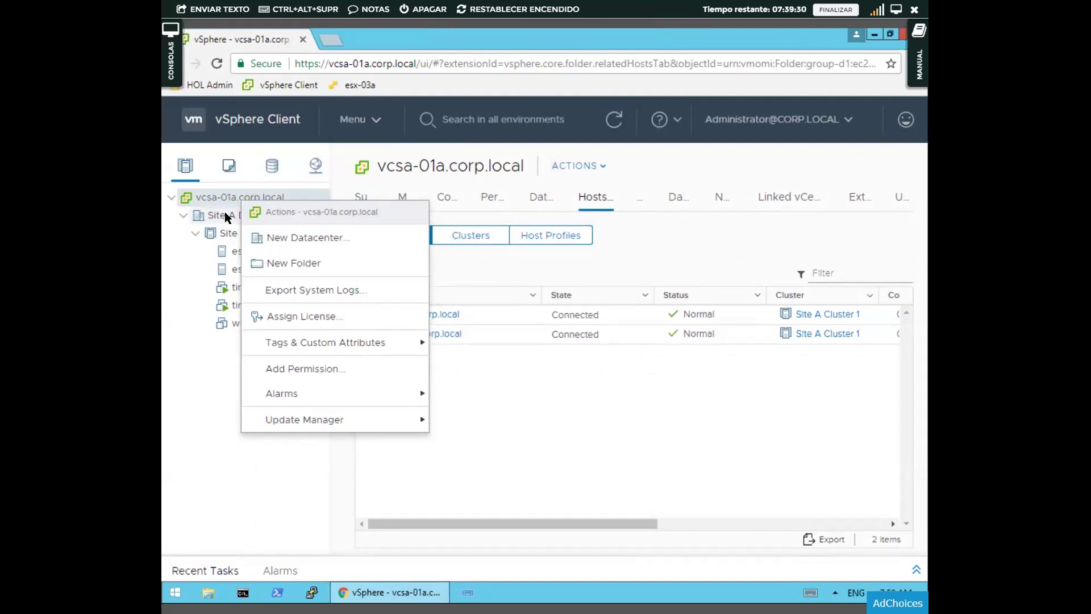
# - Create datacenter 'Datacenter-Valencia' under vcsa-01a.corp.local and view its summary
pyautogui.click(199, 200)
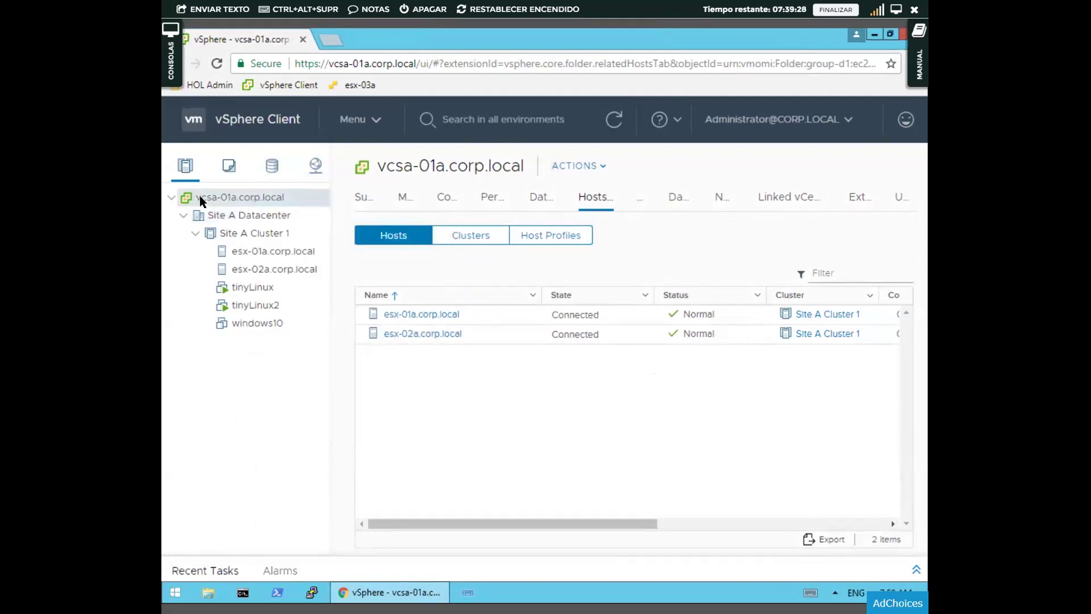
pyautogui.rightClick(202, 199)
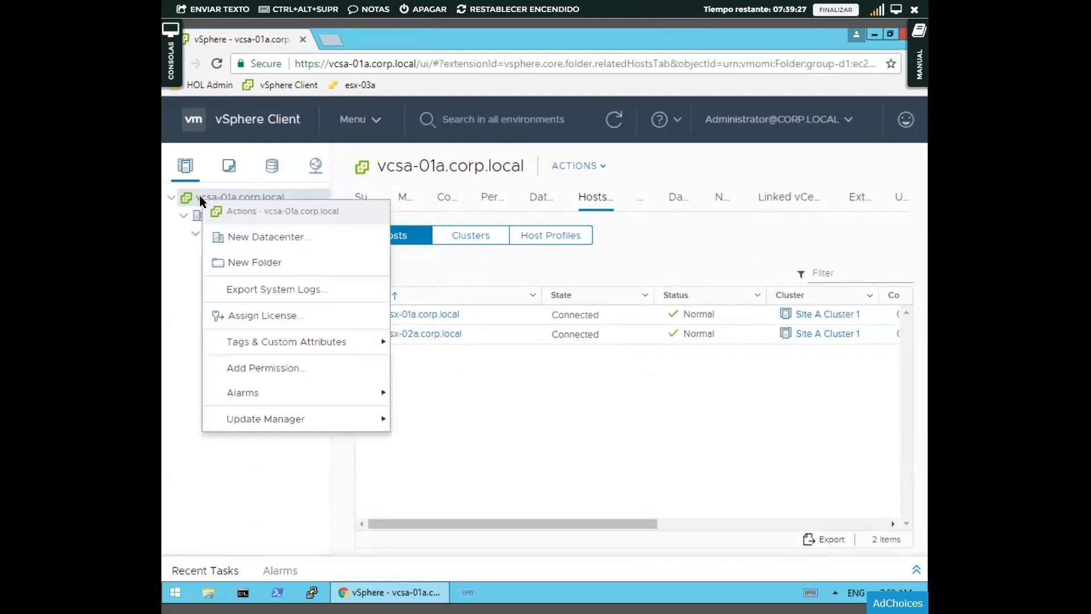
pyautogui.click(244, 236)
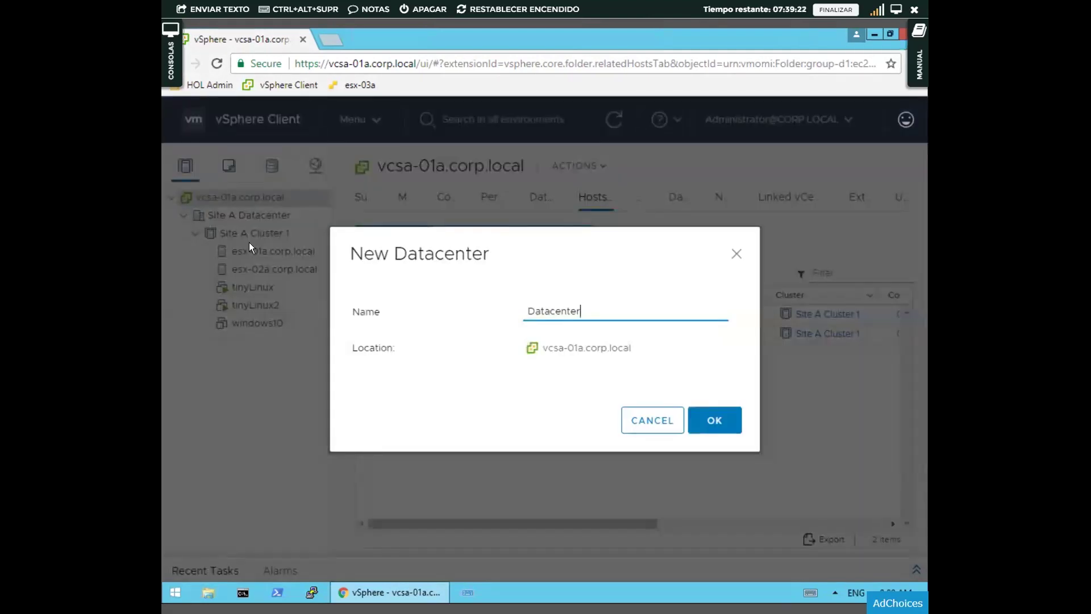
pyautogui.write('-Valencia')
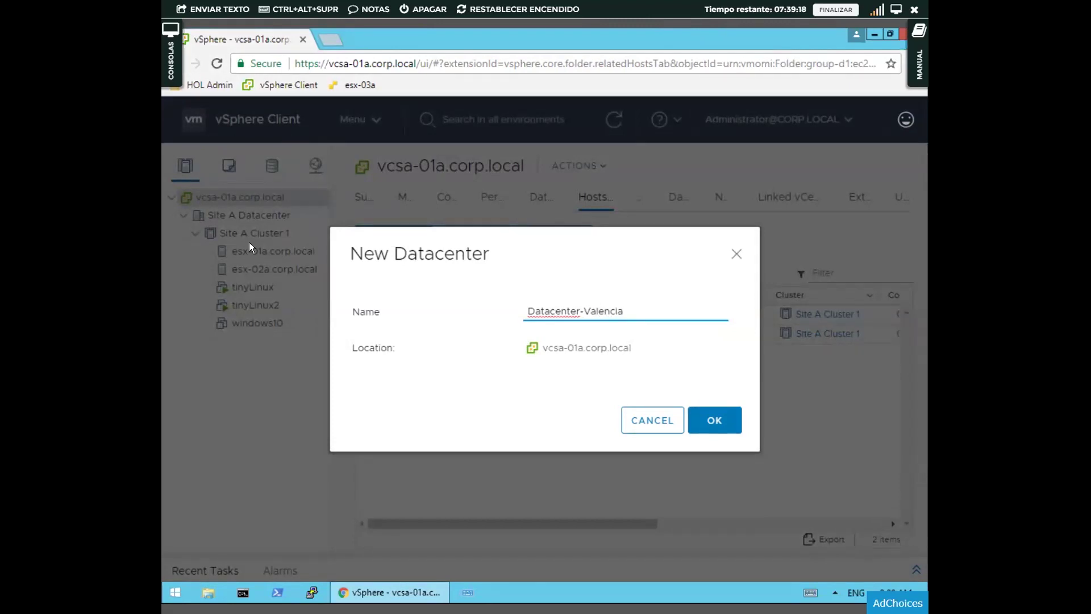
pyautogui.click(719, 426)
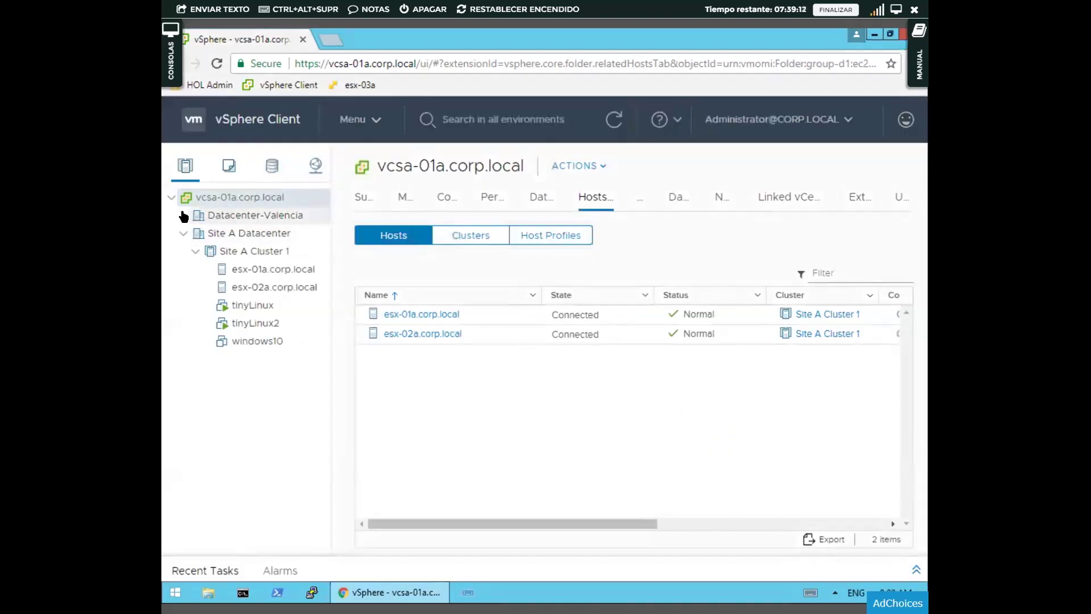
pyautogui.click(217, 218)
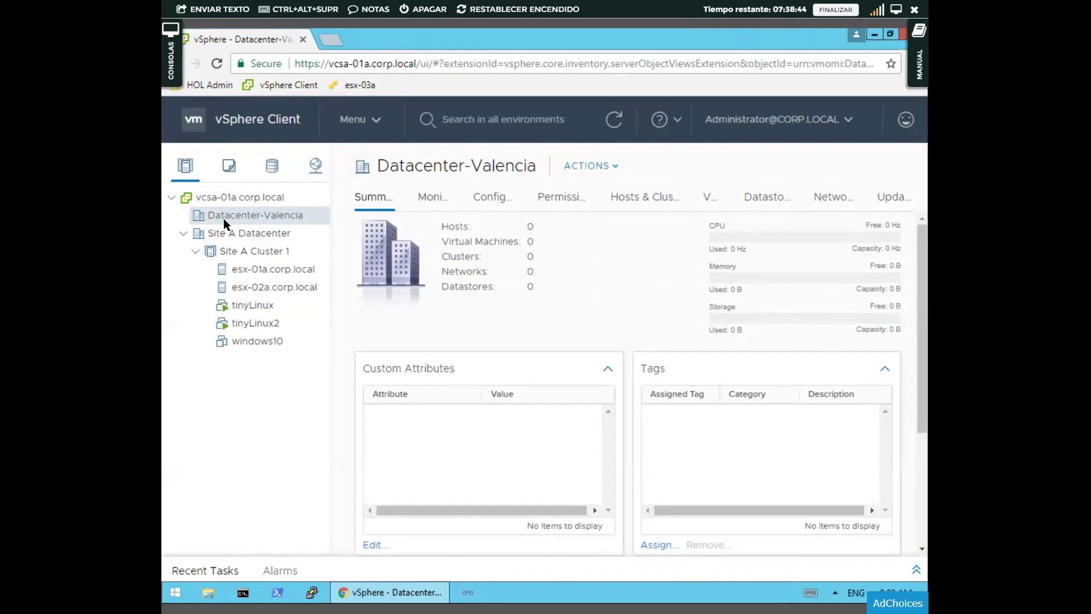
# - Review the Site A Datacenter and Site A Cluster 1 summaries, ending on host esx-01a.corp.local
pyautogui.click(231, 239)
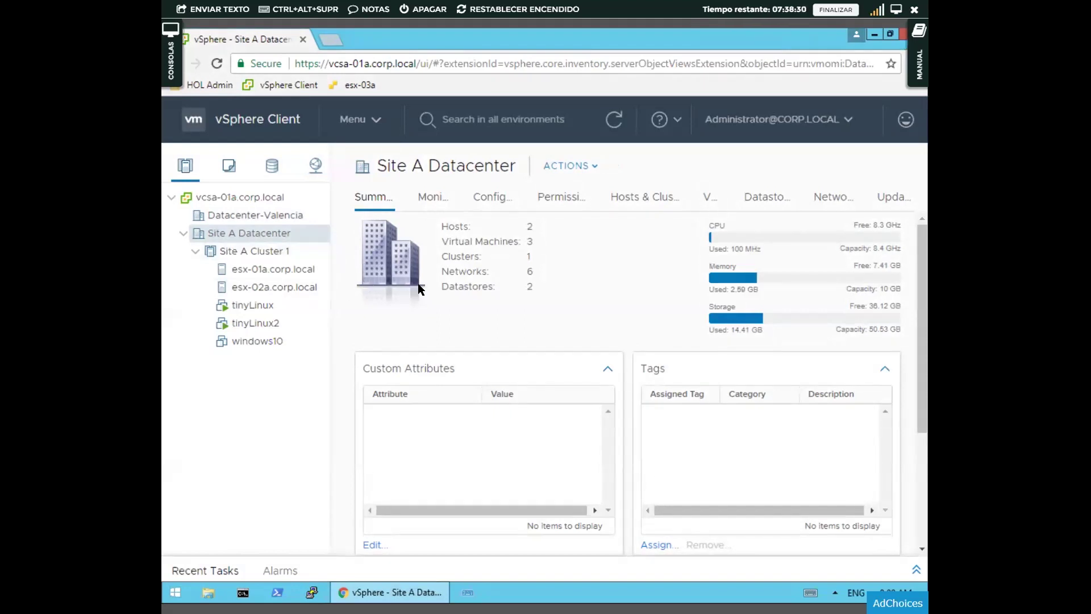
pyautogui.click(267, 252)
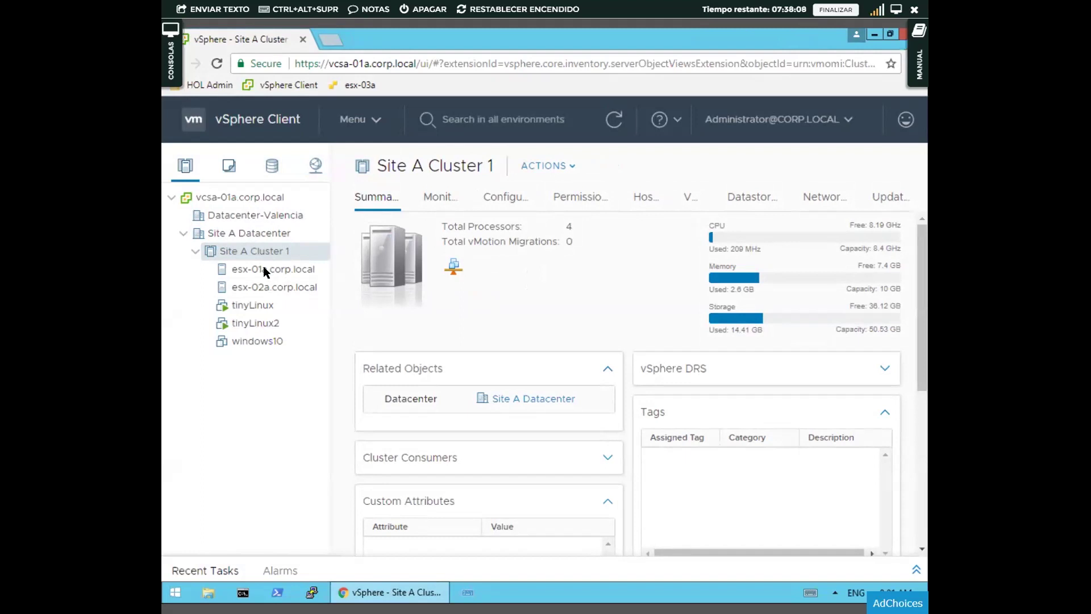
pyautogui.click(264, 269)
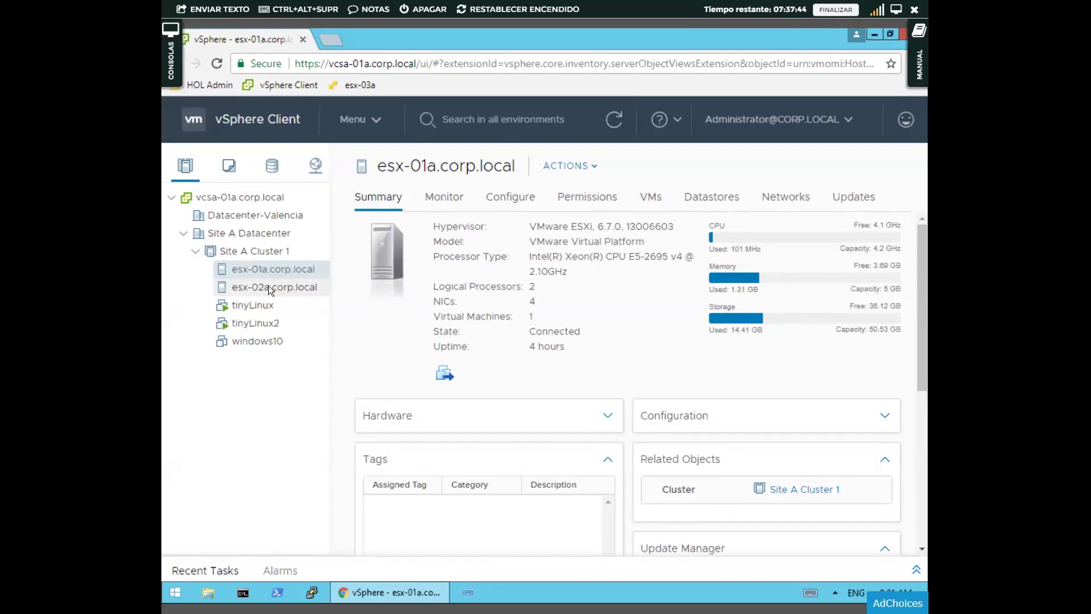
# - Inspect hosts esx-02a and esx-01a, then the tinyLinux, tinyLinux2 and windows10 VM summaries
pyautogui.click(277, 289)
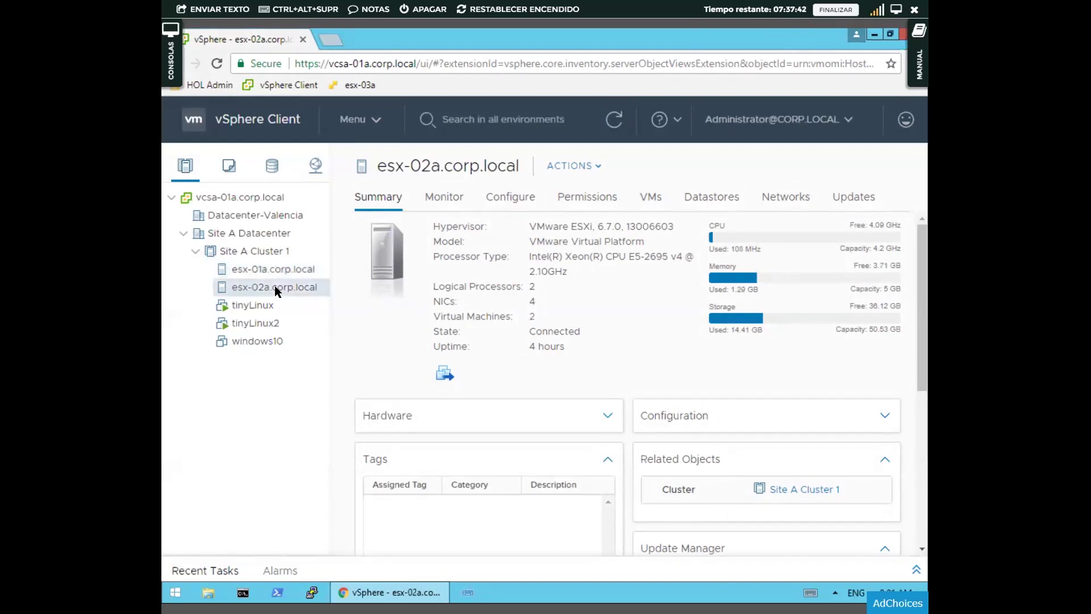
pyautogui.click(275, 271)
pyautogui.click(270, 251)
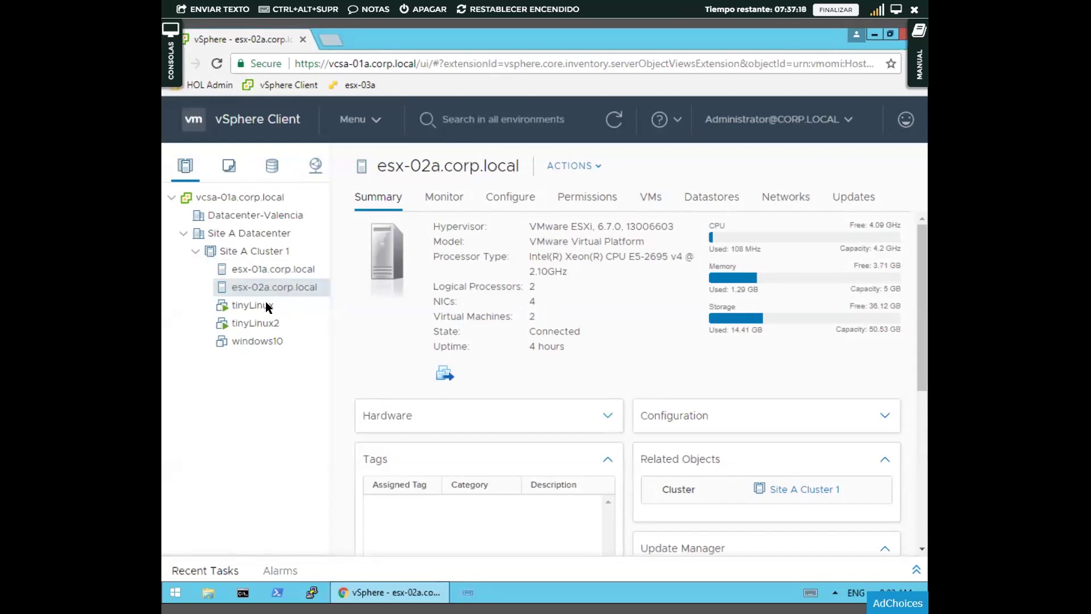
pyautogui.click(268, 307)
pyautogui.click(266, 326)
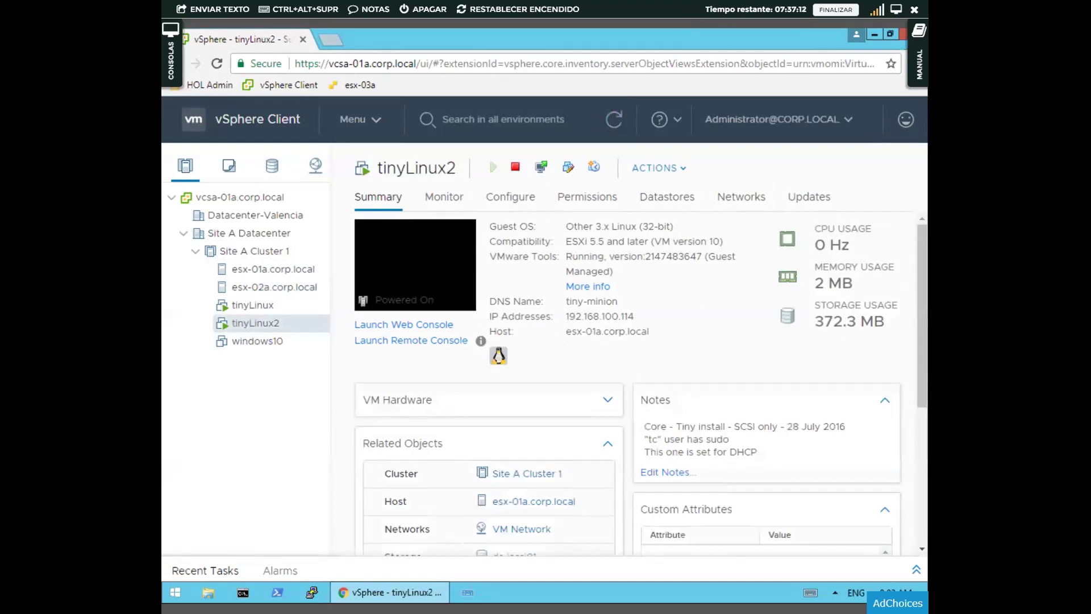
pyautogui.click(260, 340)
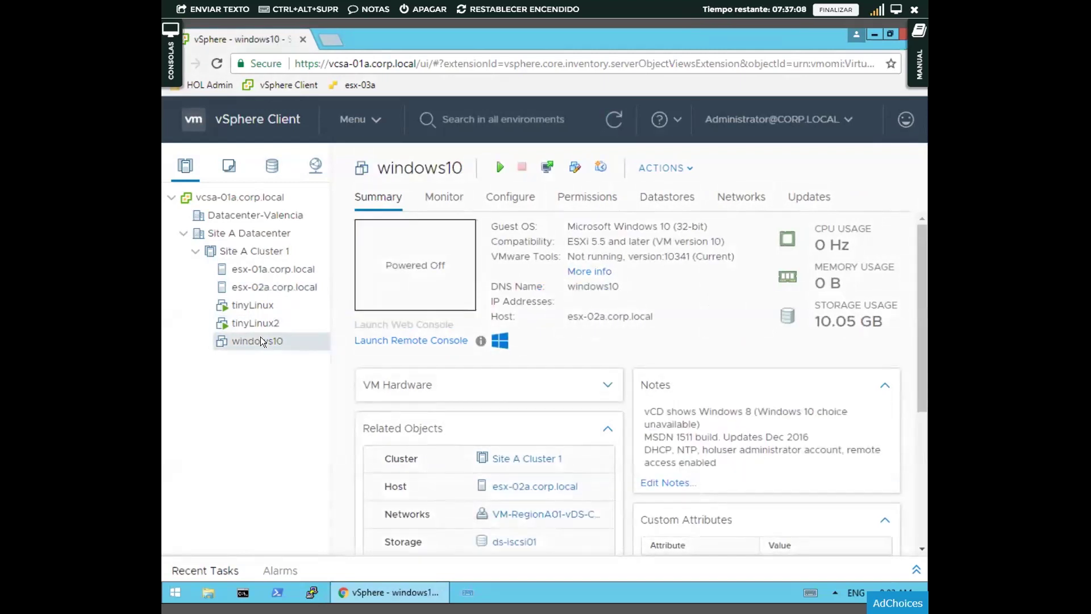
# - Power on the windows10 VM and open a new blank browser tab
pyautogui.rightClick(260, 337)
pyautogui.moveTo(348, 137)
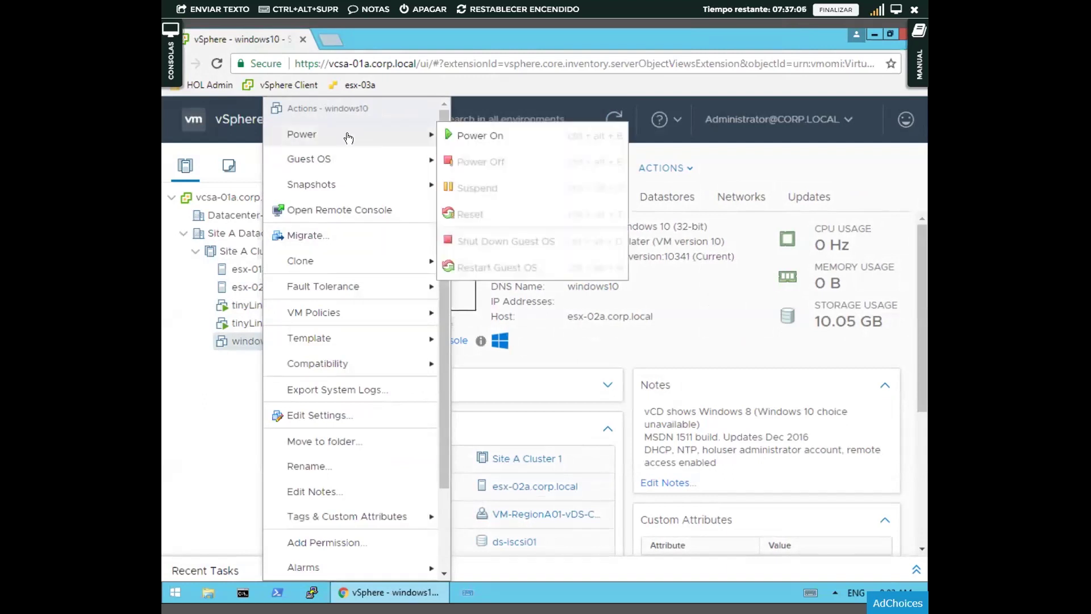
pyautogui.click(455, 136)
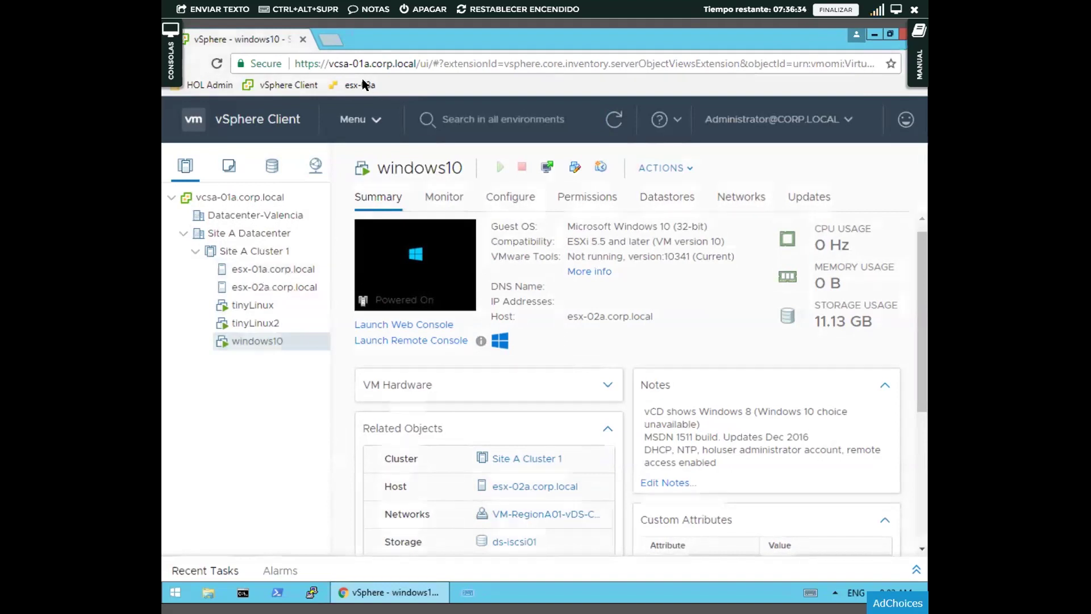
pyautogui.hotkey('ctrl', 't')
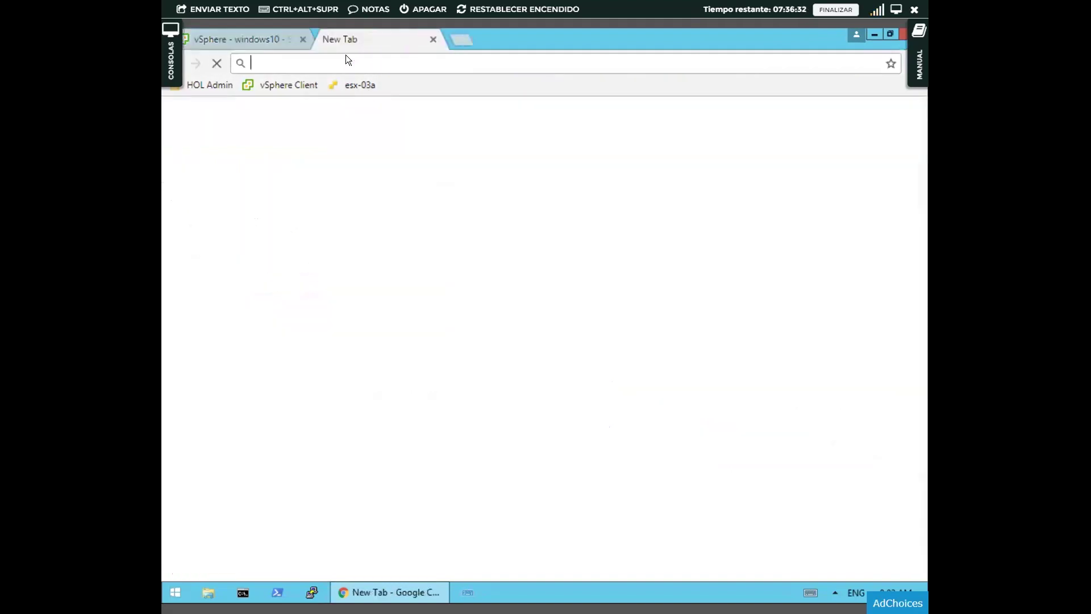
pyautogui.click(362, 84)
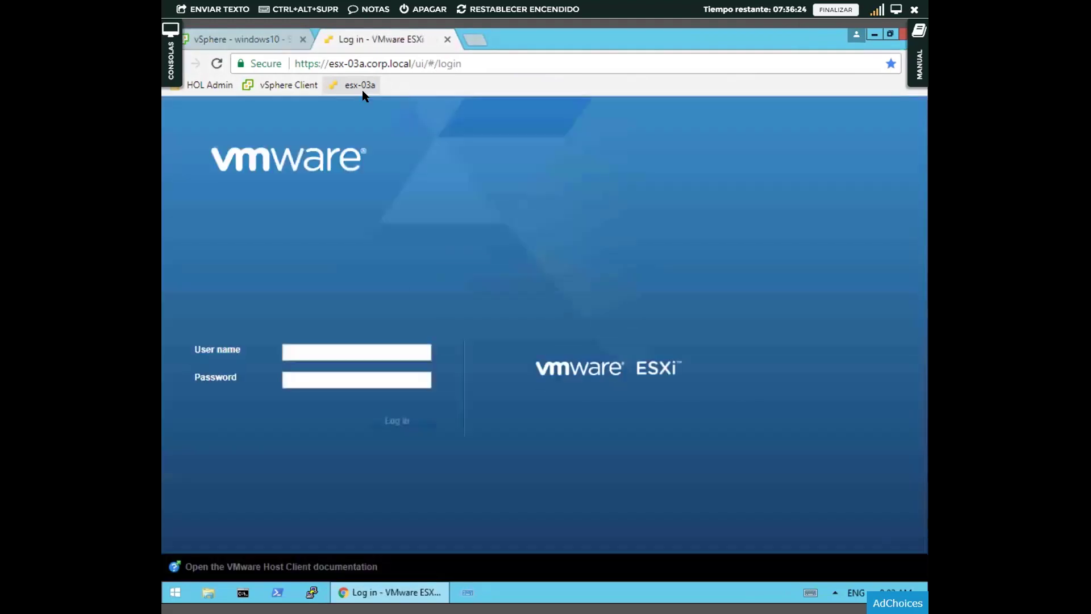
pyautogui.click(356, 352)
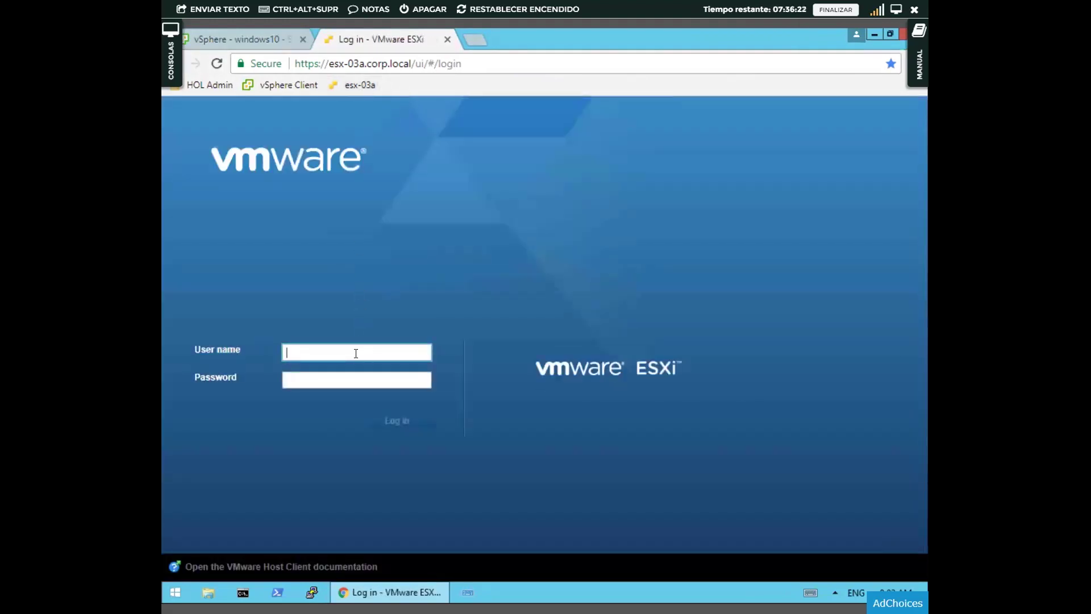
pyautogui.press('Tab')
pyautogui.press('Return')
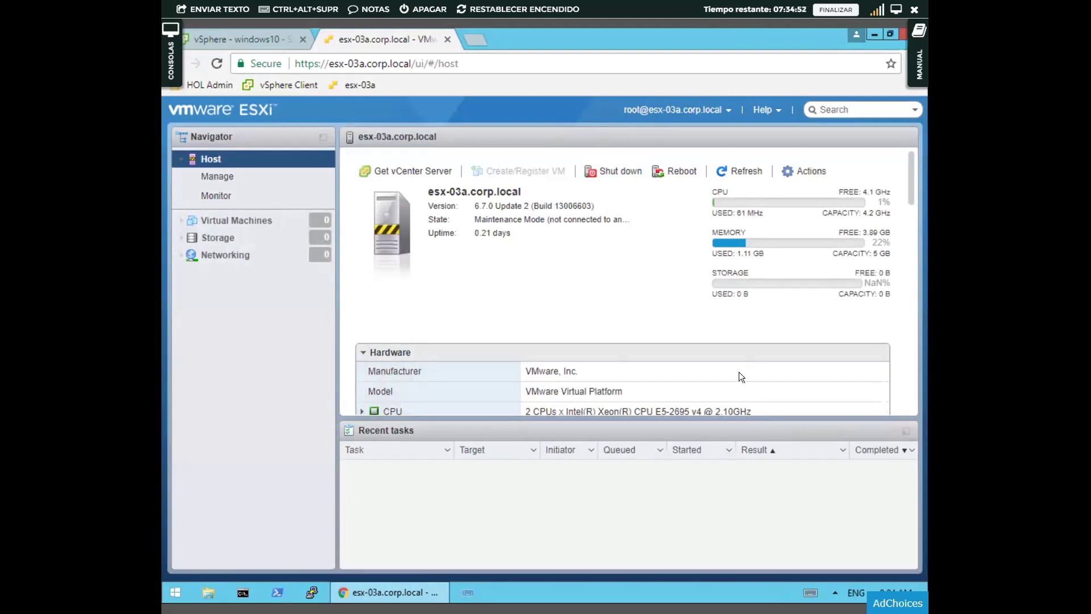
pyautogui.moveTo(749, 419); pyautogui.dragTo(749, 416)
pyautogui.click(749, 415)
# - Browse esx-03a's virtual machines, storage and network port groups, then return to the windows10 tab
pyautogui.click(229, 221)
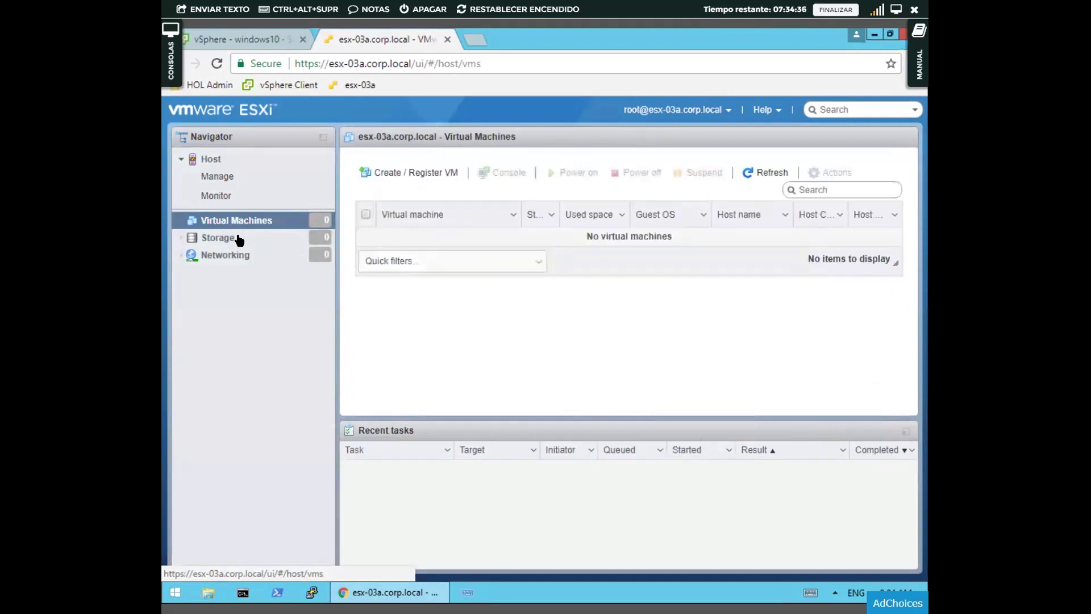
pyautogui.click(236, 242)
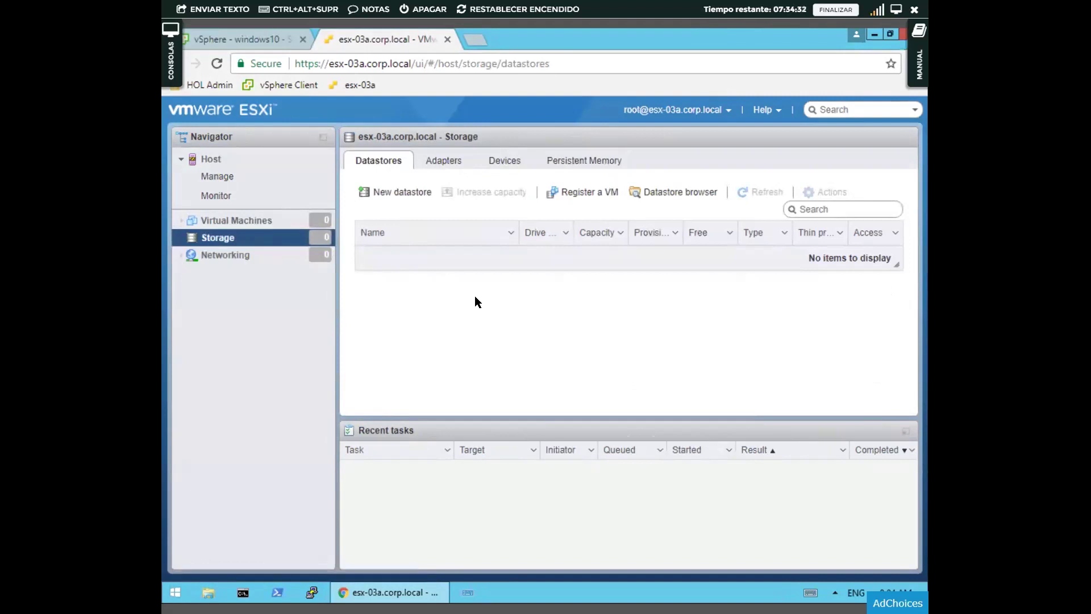
pyautogui.click(237, 257)
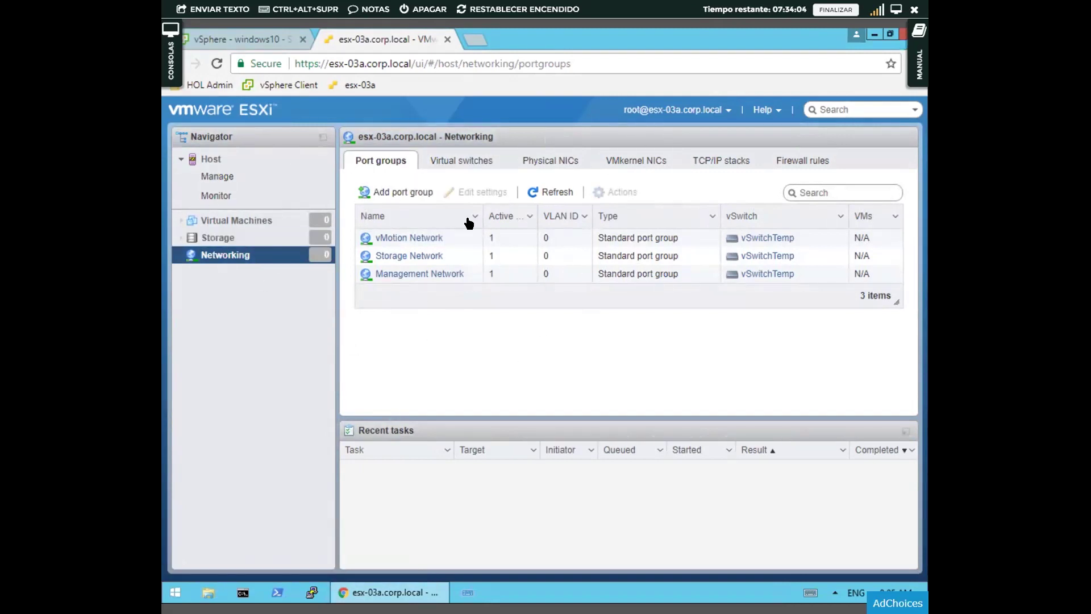
pyautogui.click(234, 38)
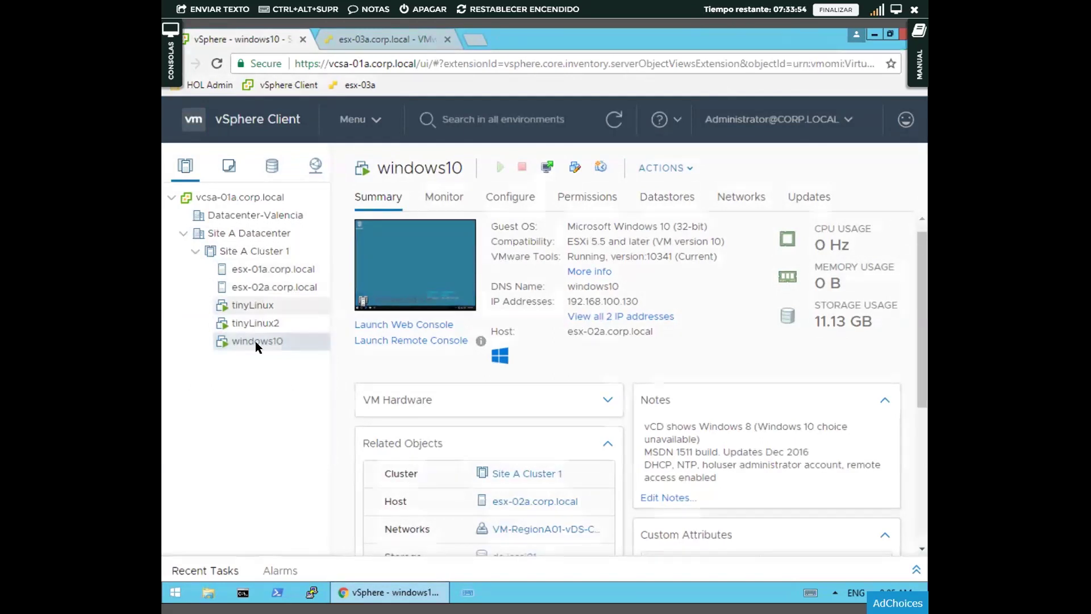
# - Start adding a host to Site A Datacenter, entering esx-03 with user root and its password
pyautogui.click(234, 232)
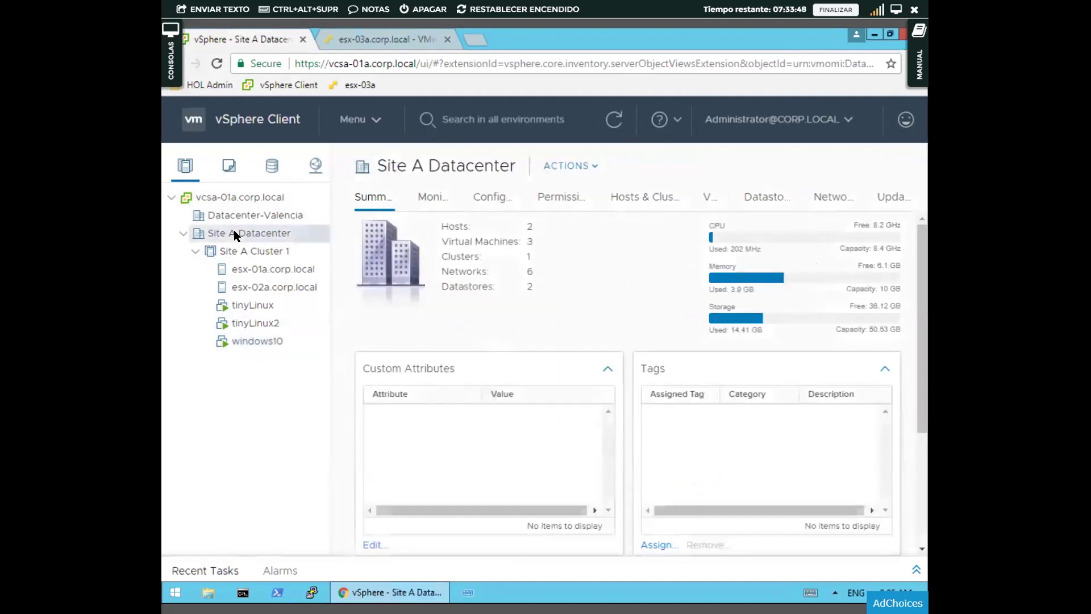
pyautogui.rightClick(234, 233)
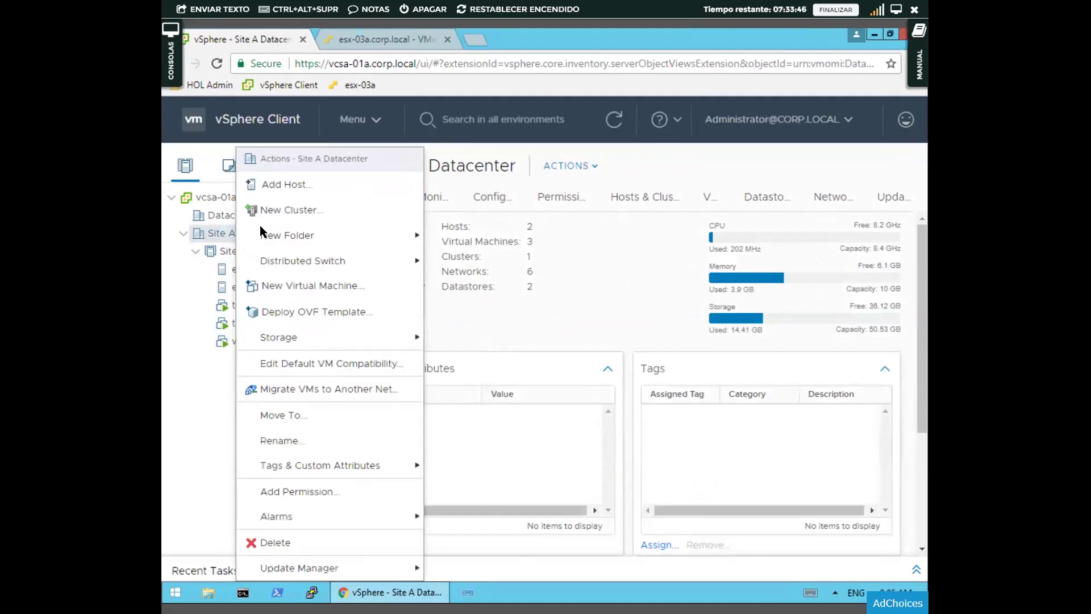
pyautogui.moveTo(278, 228)
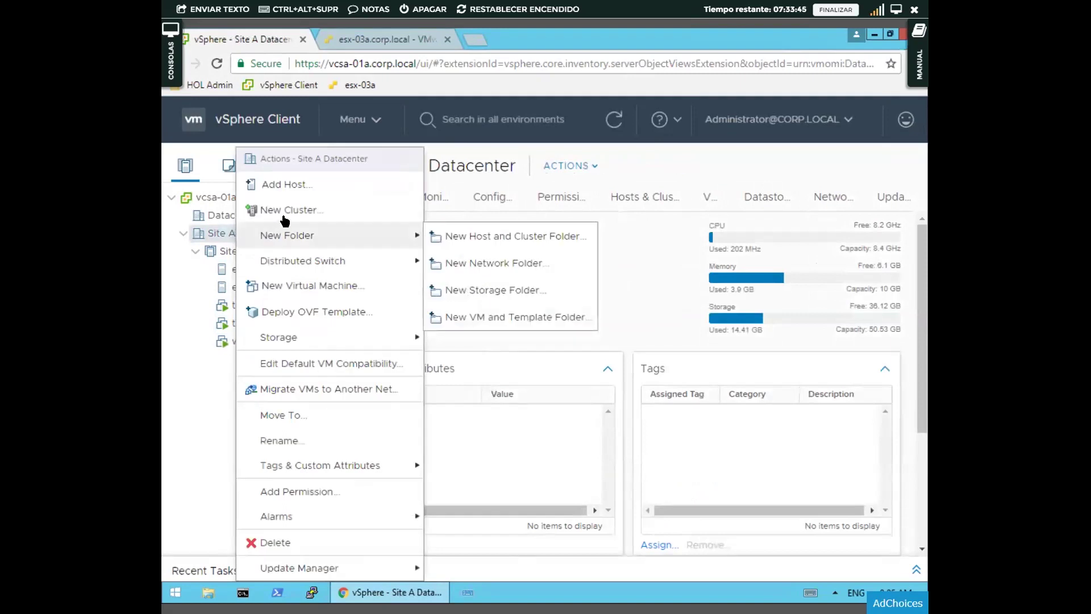
pyautogui.click(300, 187)
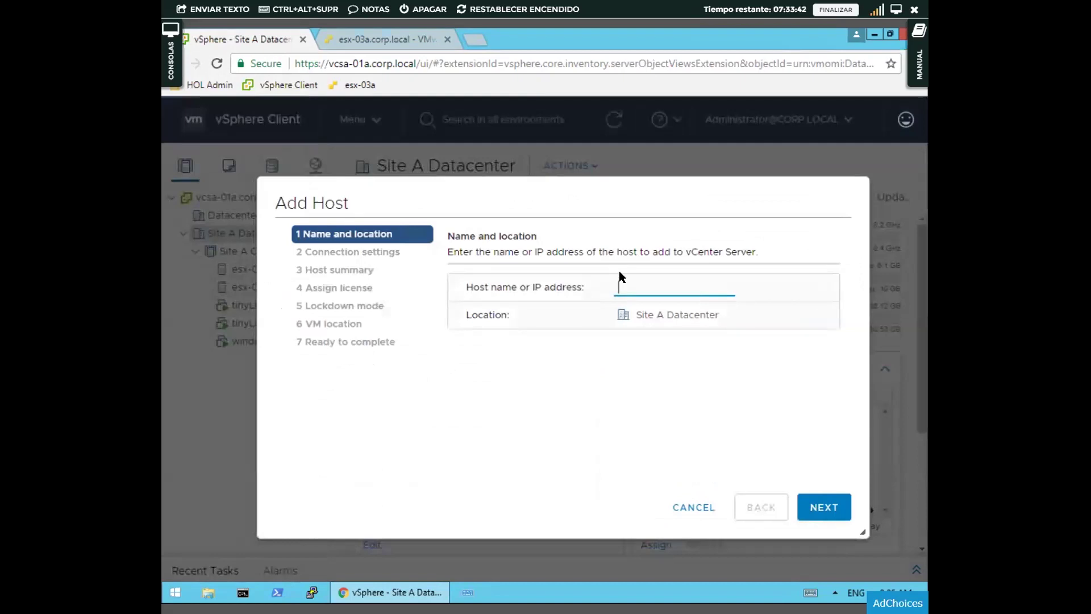
pyautogui.write('esx-03')
pyautogui.click(819, 506)
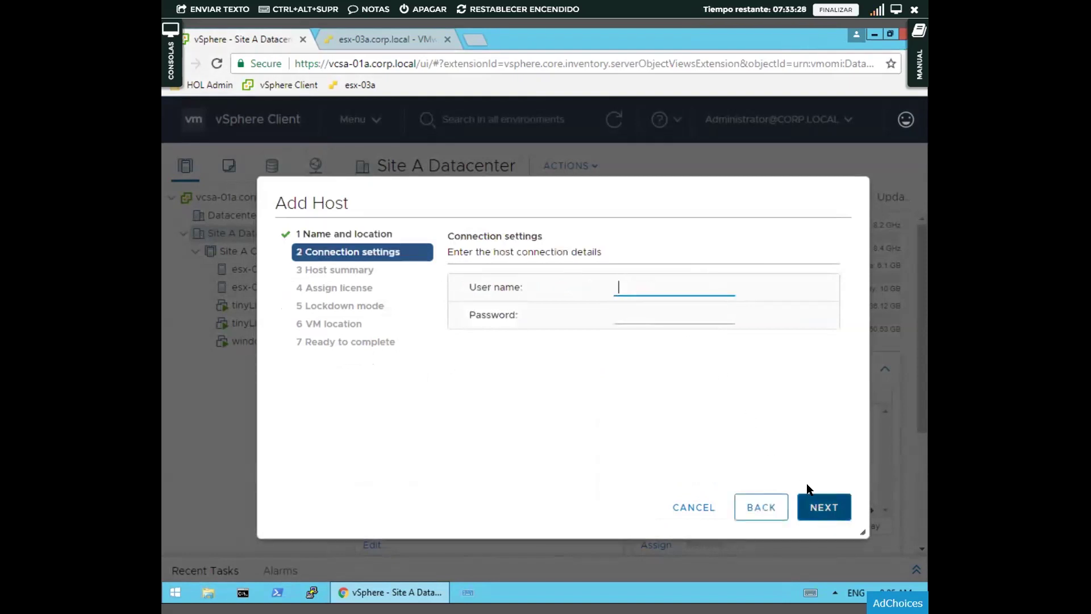
pyautogui.press('Tab')
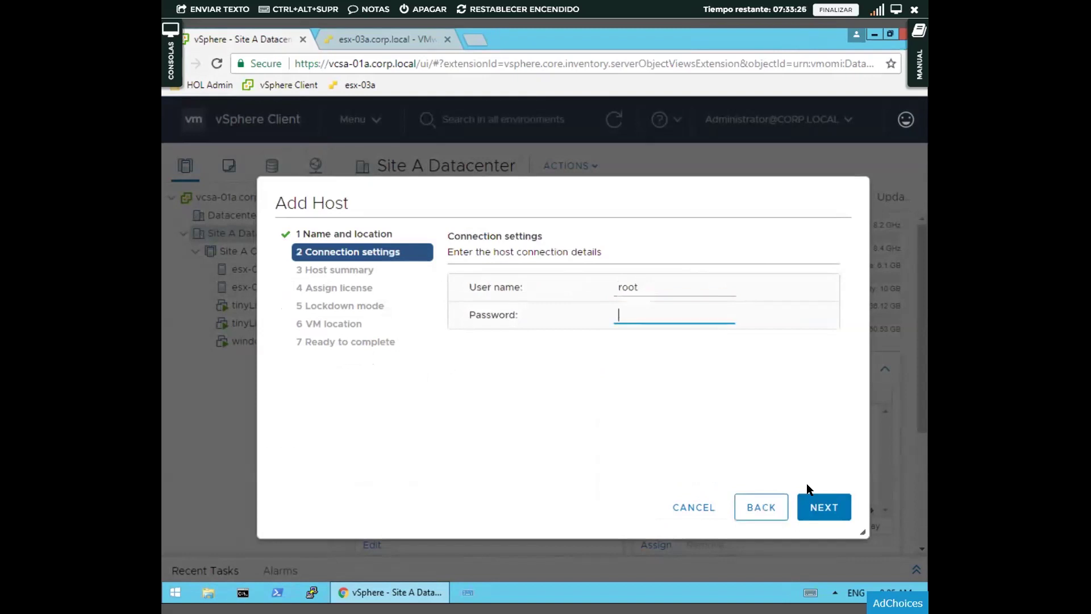
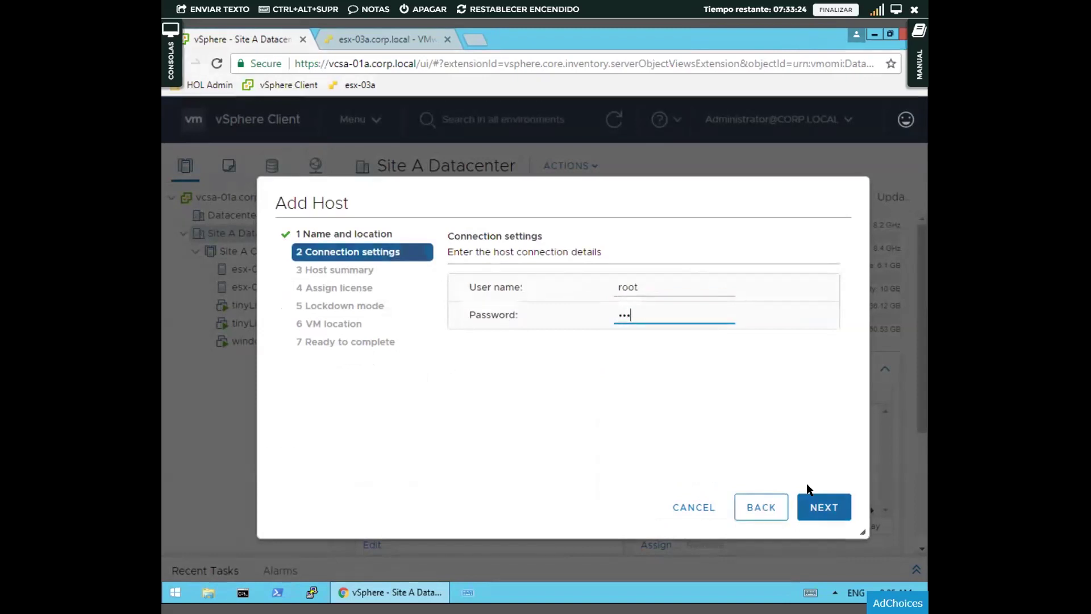
pyautogui.click(814, 508)
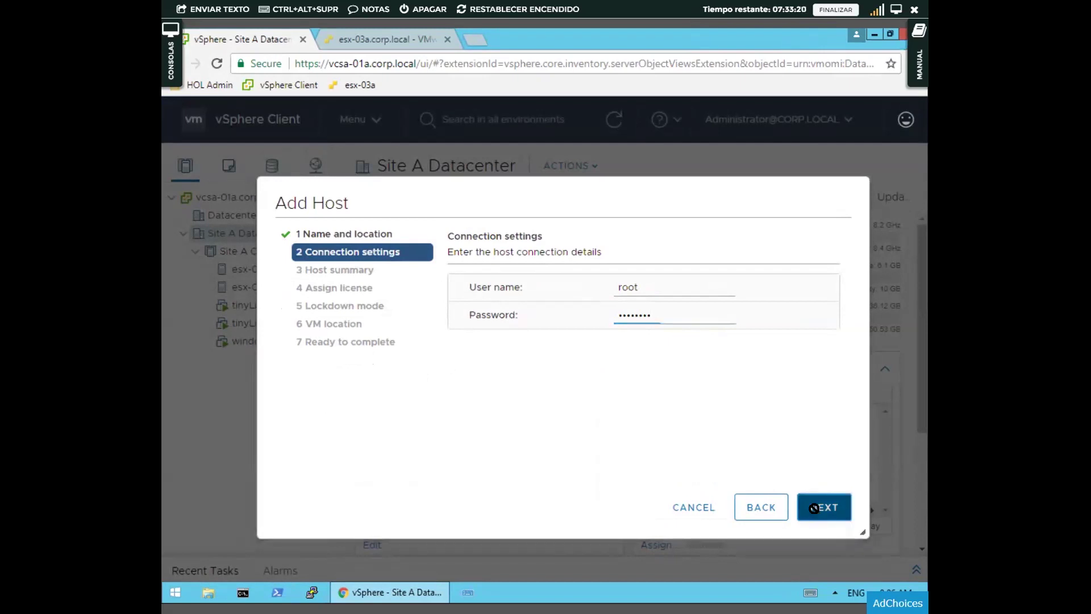
# - Correct the host name to esx-03a and resubmit the connection credentials
pyautogui.click(663, 315)
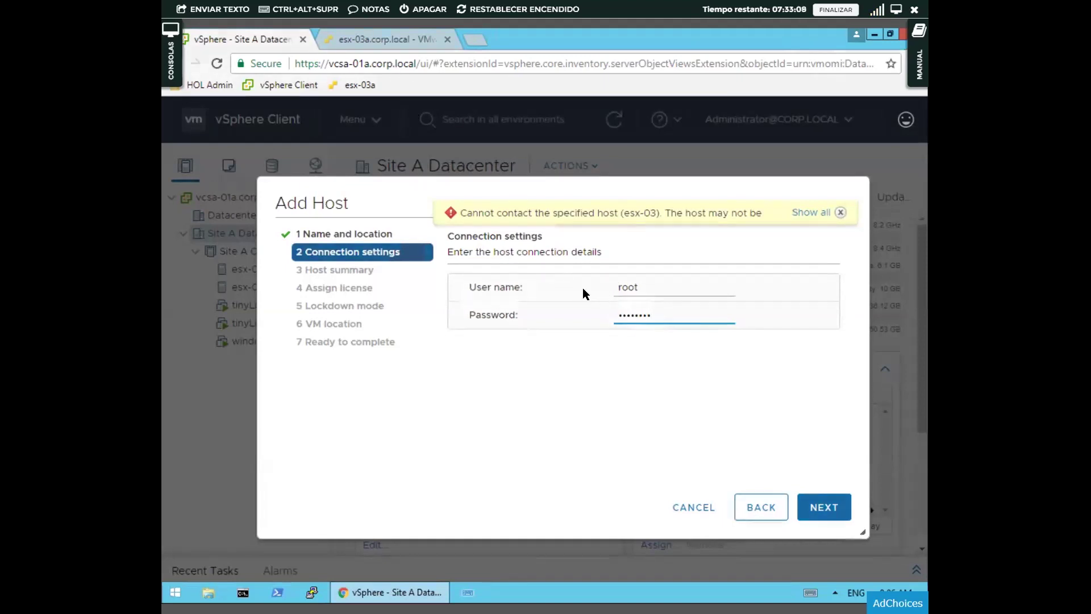
pyautogui.click(758, 508)
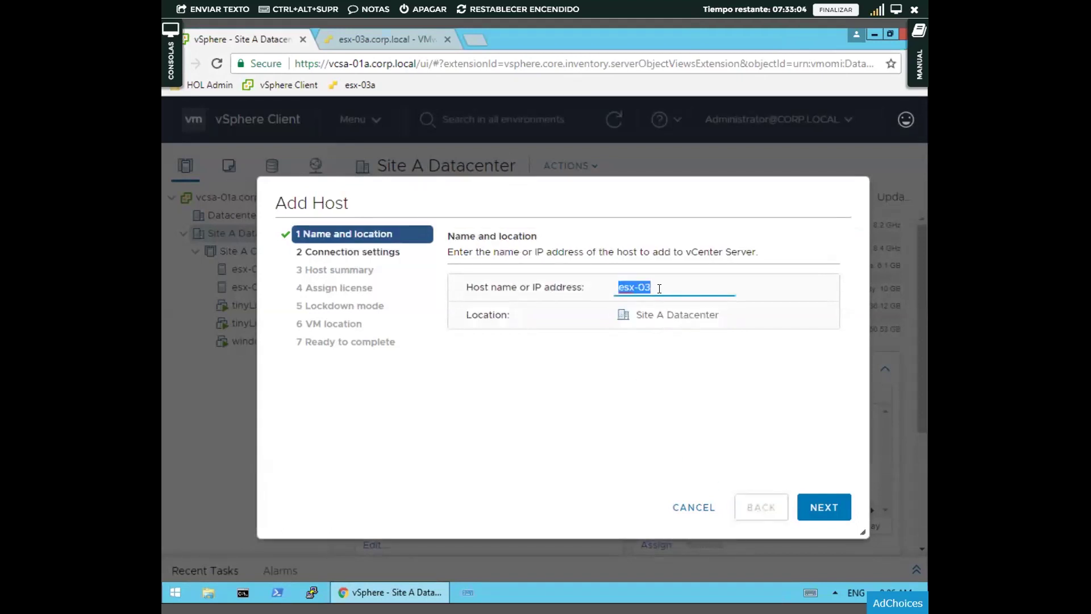
pyautogui.click(658, 288)
pyautogui.write('a')
pyautogui.click(821, 508)
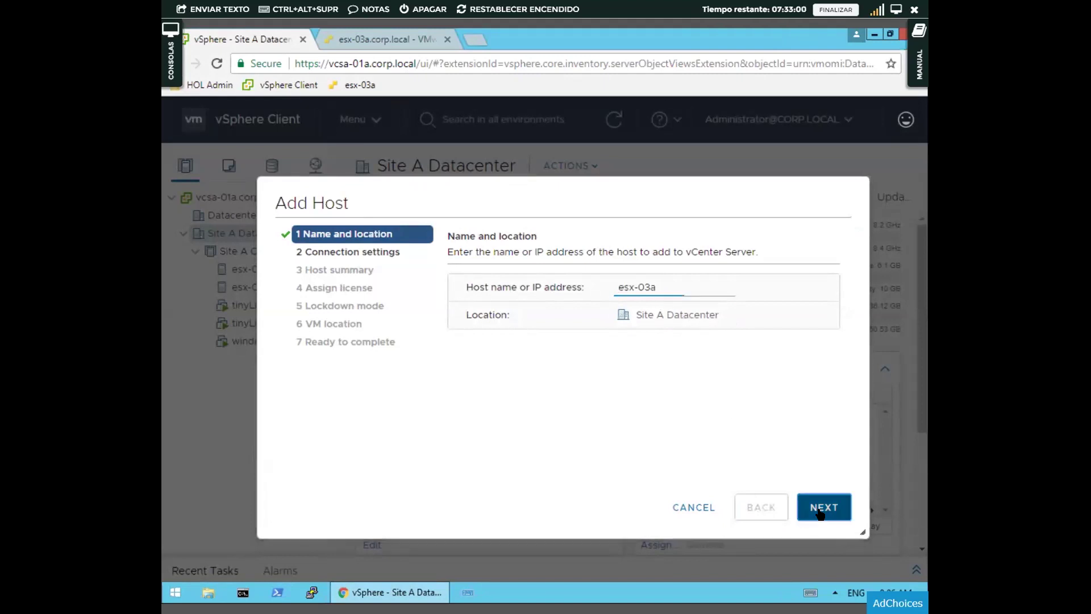
pyautogui.click(820, 508)
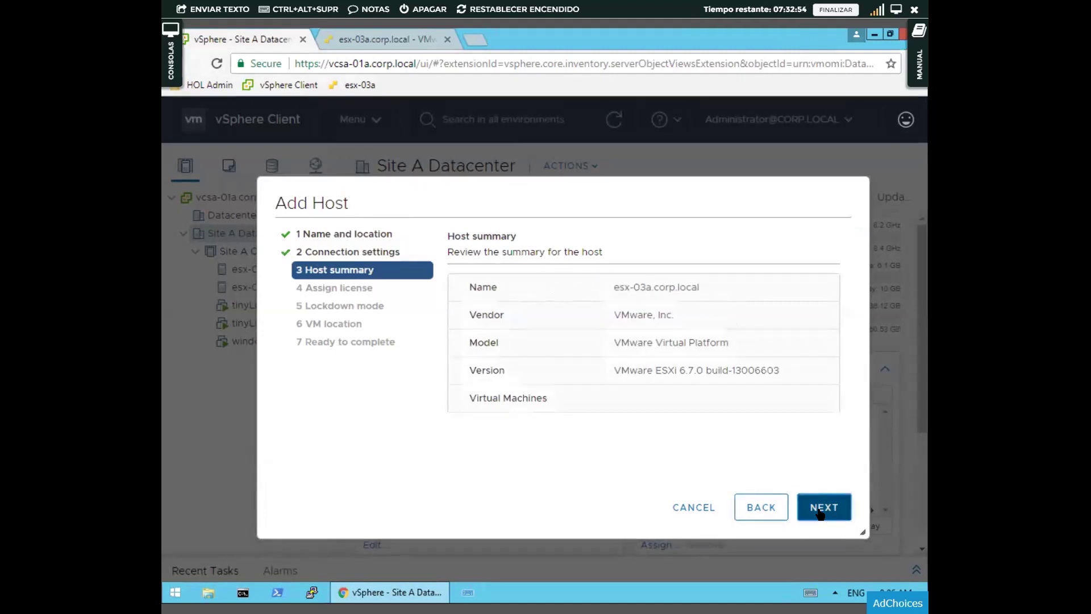
# - Accept the default license, disabled lockdown mode and Site A Datacenter VM location, then finish
pyautogui.click(820, 511)
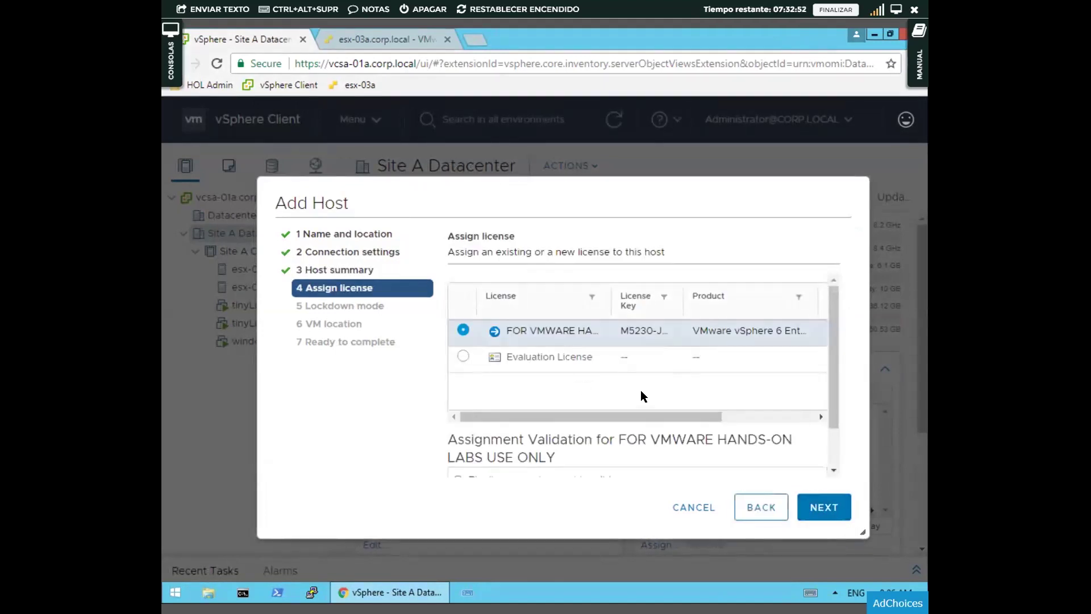
pyautogui.click(839, 518)
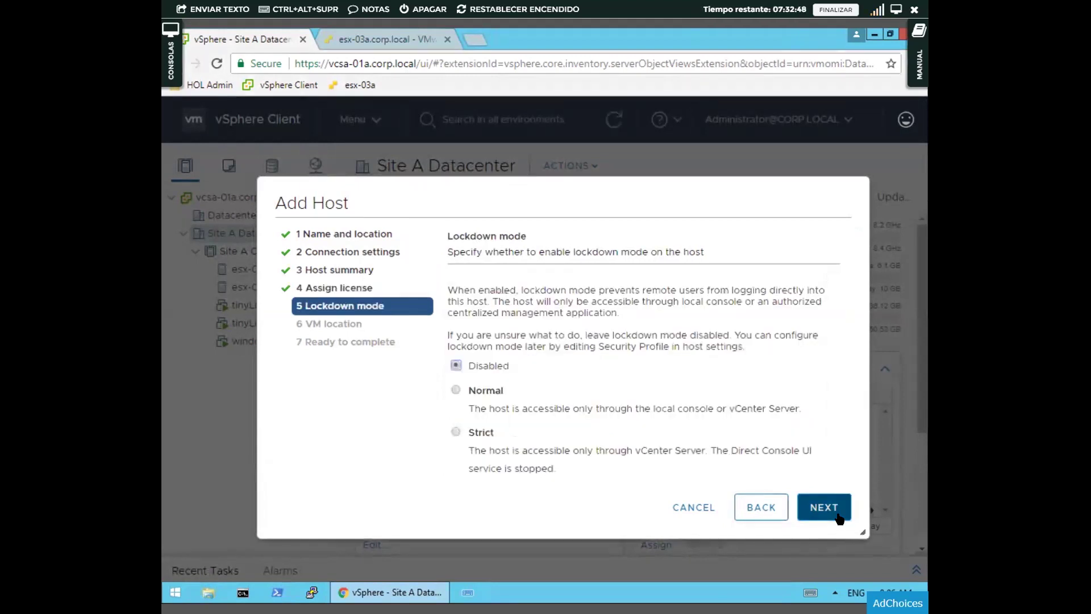
pyautogui.click(839, 517)
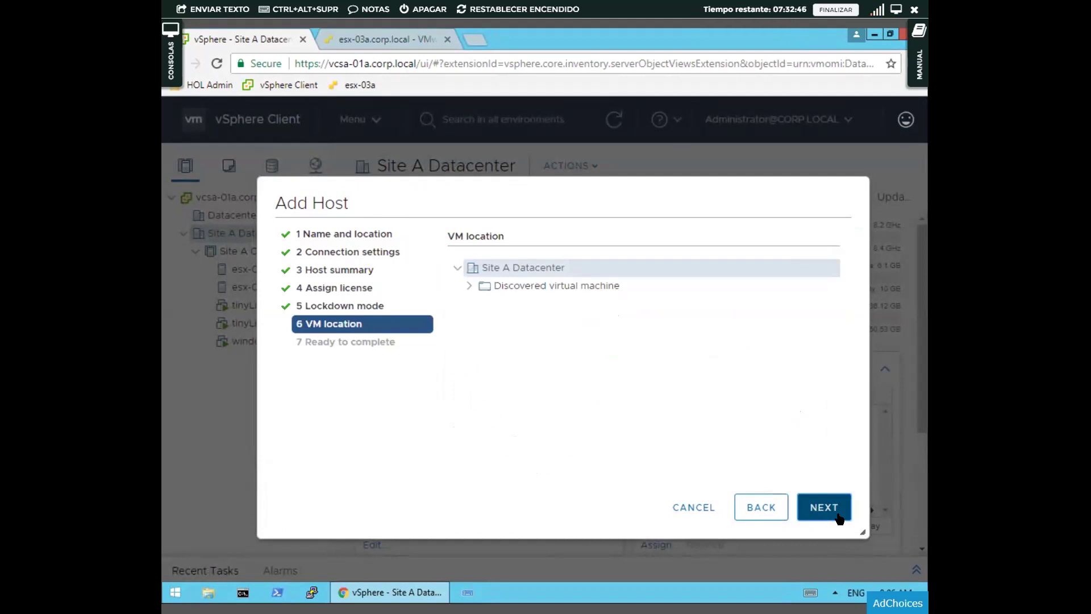
pyautogui.click(839, 517)
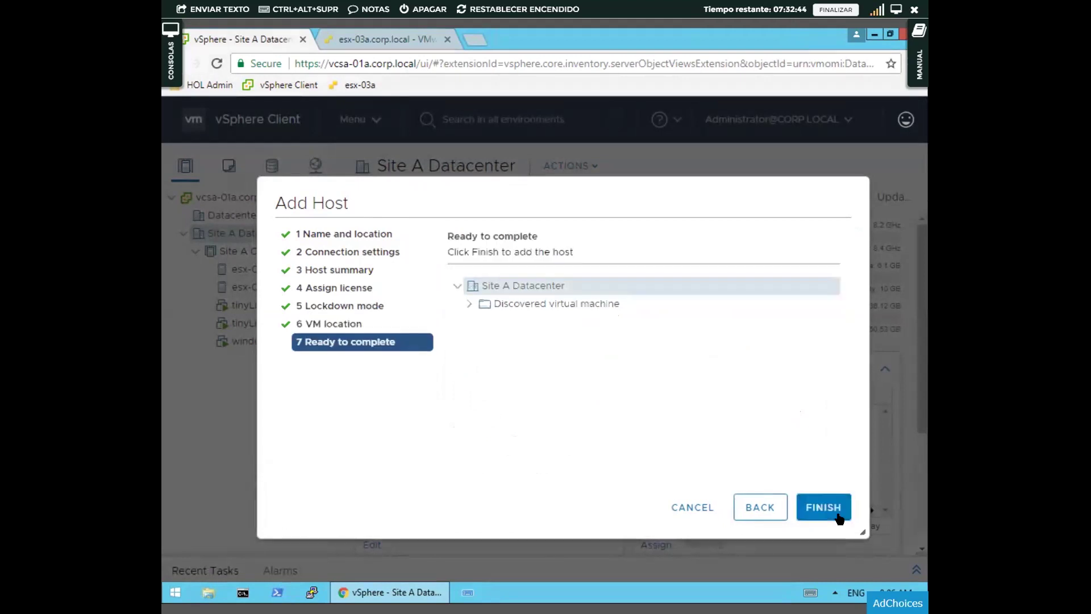
pyautogui.click(823, 508)
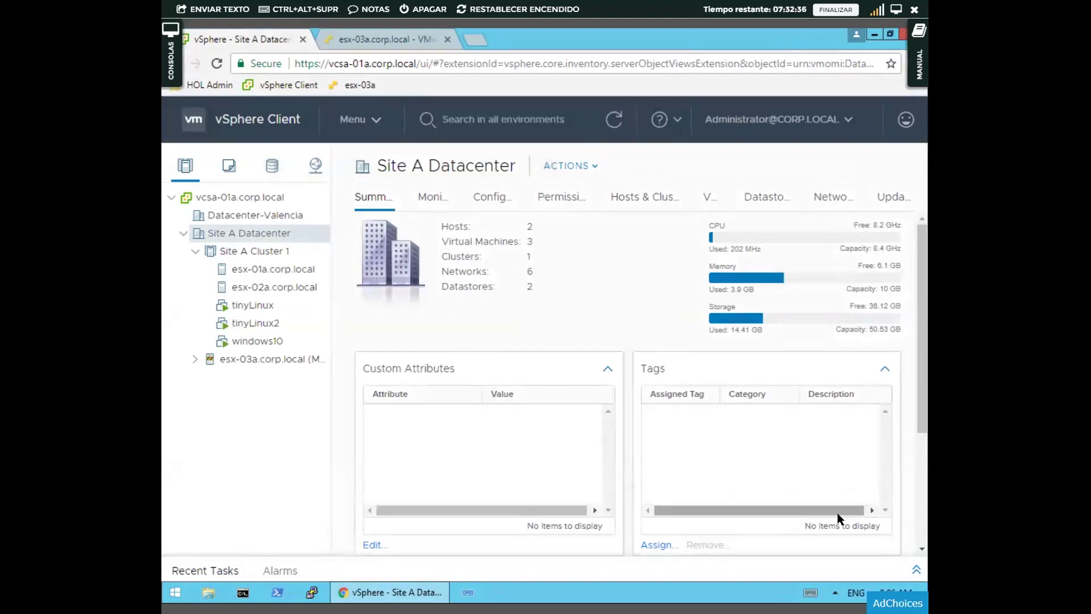
# - Select esx-03a.corp.local and choose Exit Maintenance Mode from its actions
pyautogui.click(240, 356)
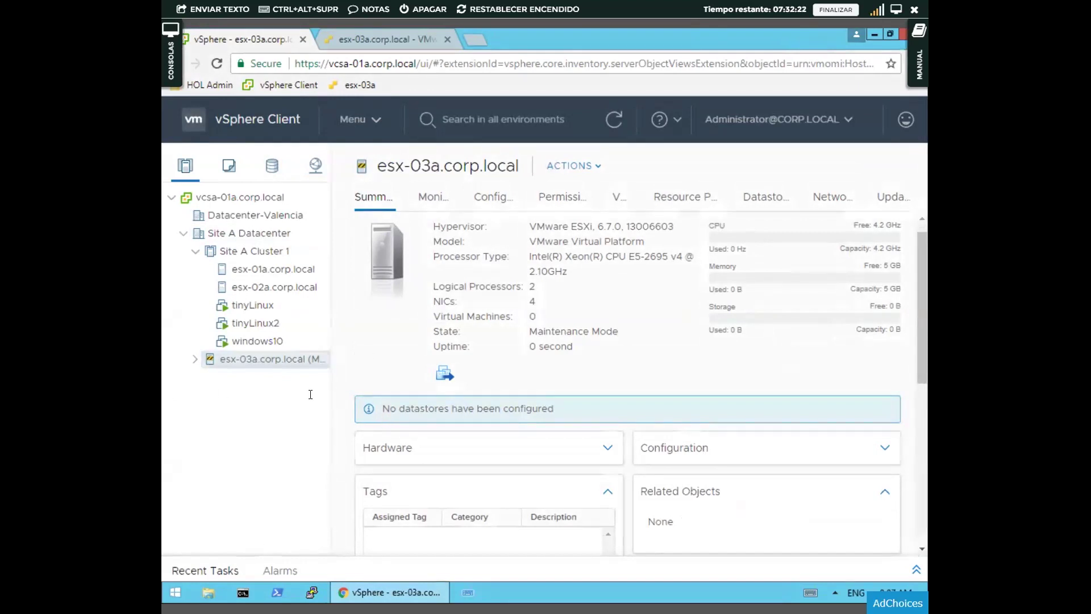
pyautogui.rightClick(222, 357)
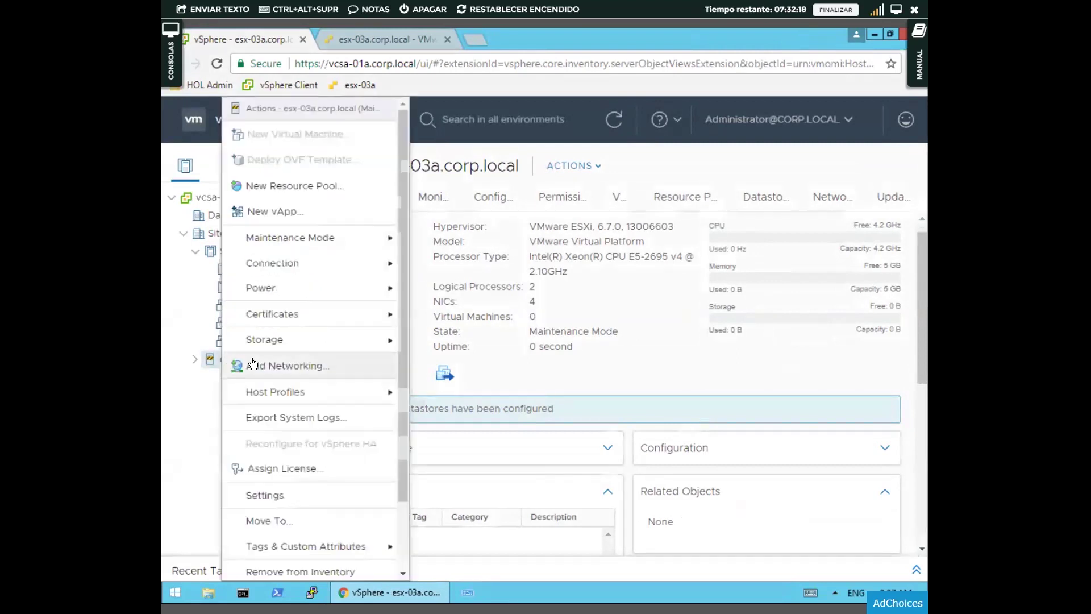
pyautogui.moveTo(321, 241)
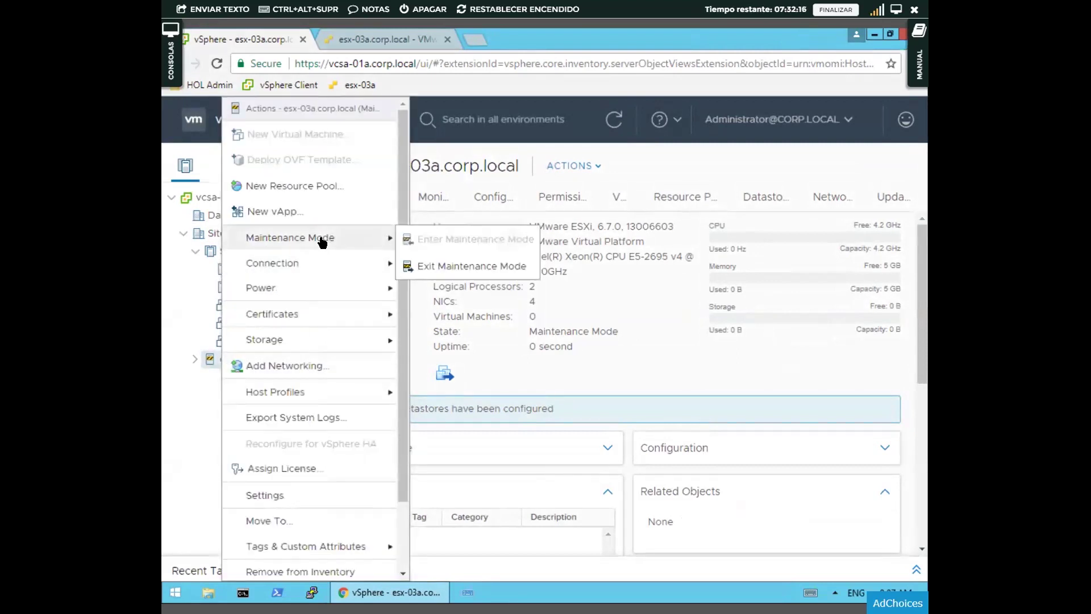
pyautogui.click(452, 267)
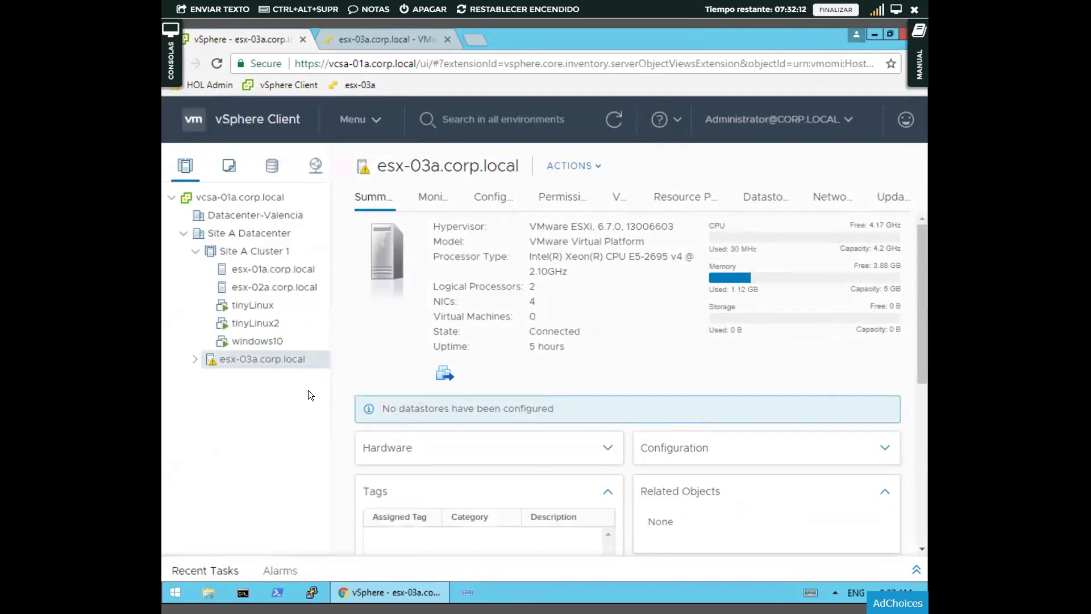
pyautogui.rightClick(275, 359)
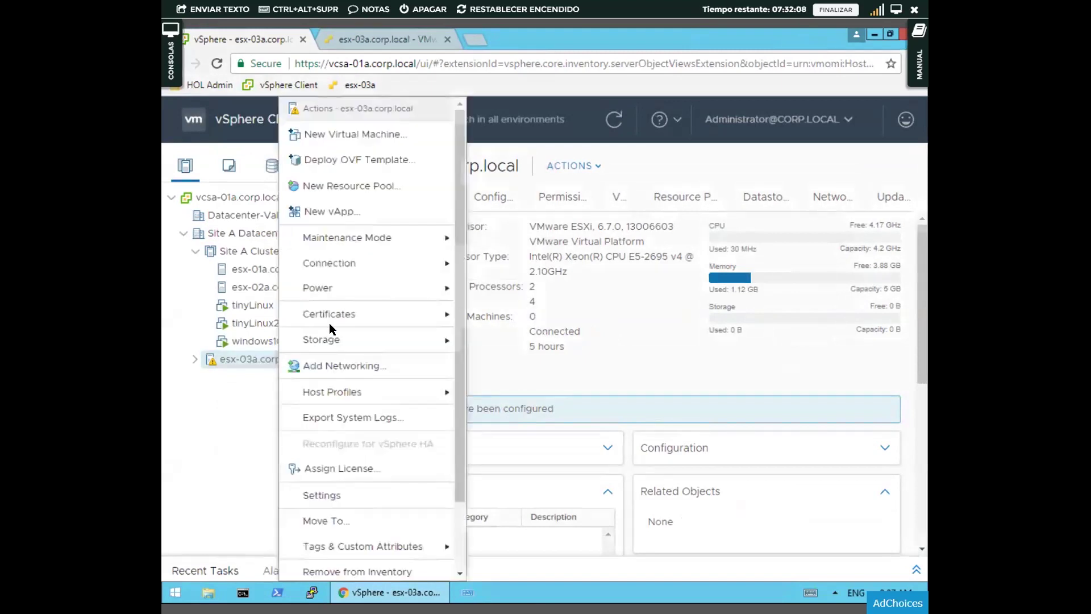
pyautogui.click(365, 136)
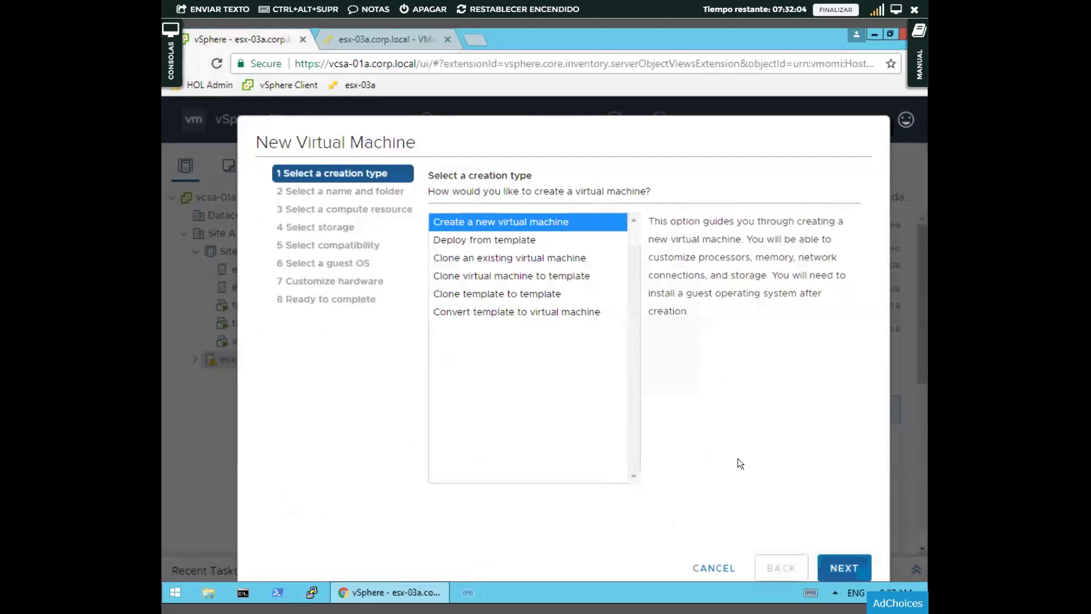
pyautogui.click(844, 568)
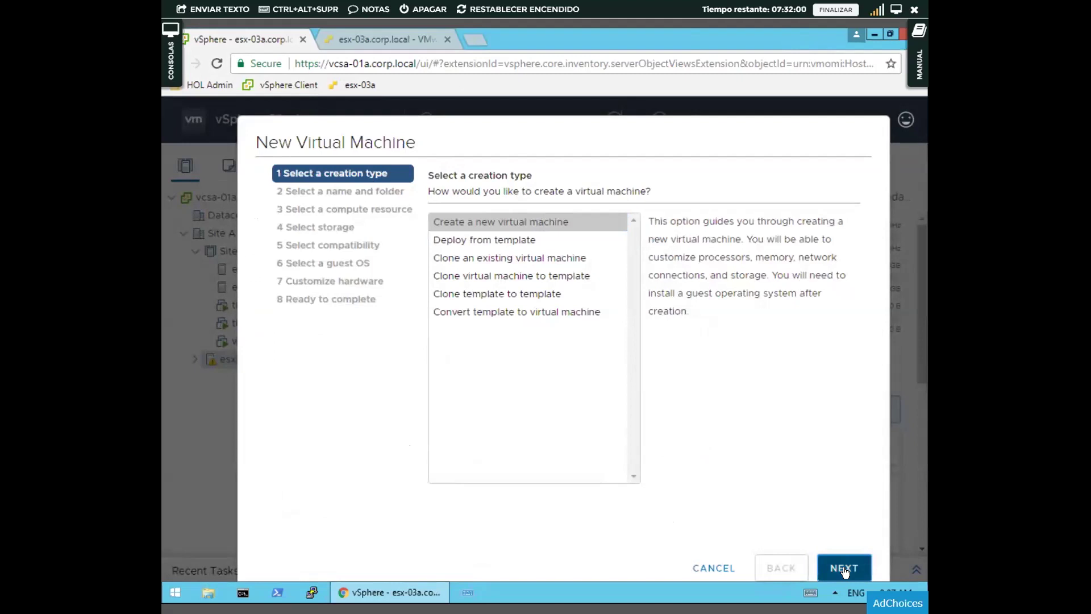
pyautogui.click(707, 564)
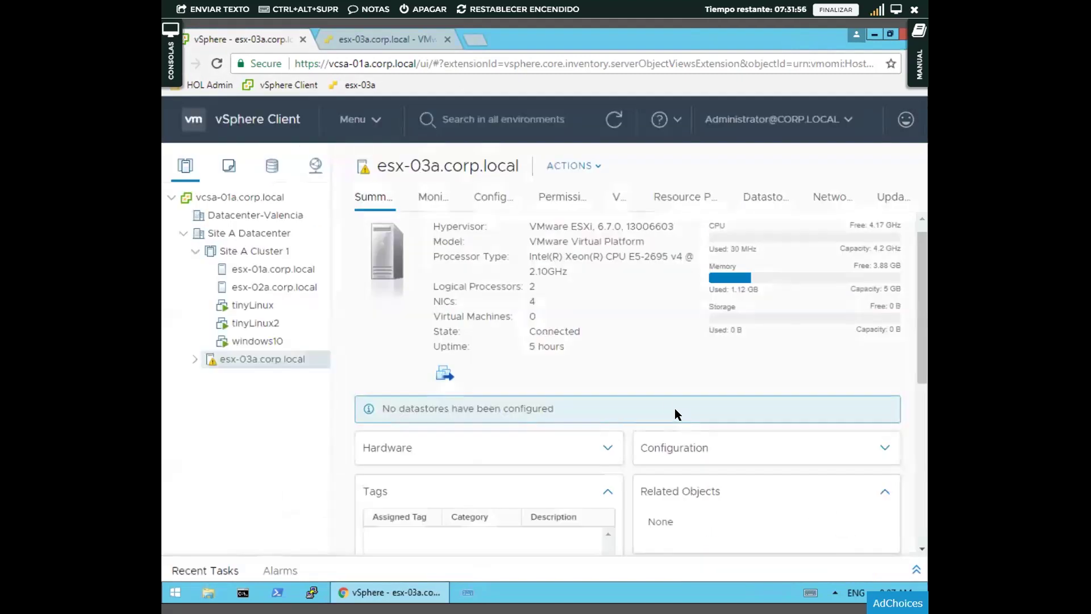
# - Launch the Clone to Virtual Machine wizard for windows10
pyautogui.click(278, 343)
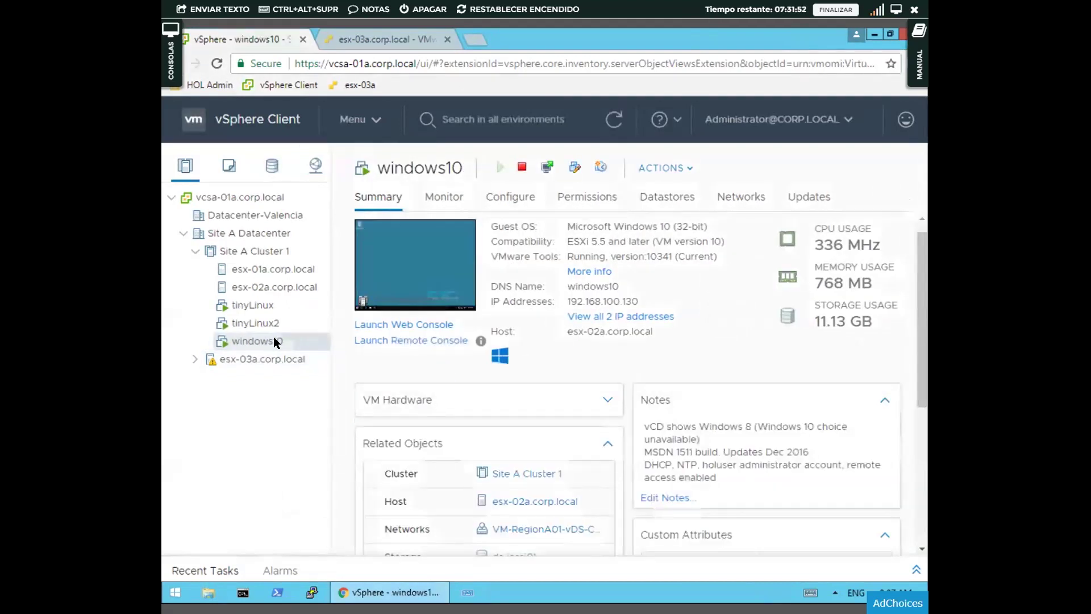
pyautogui.rightClick(275, 342)
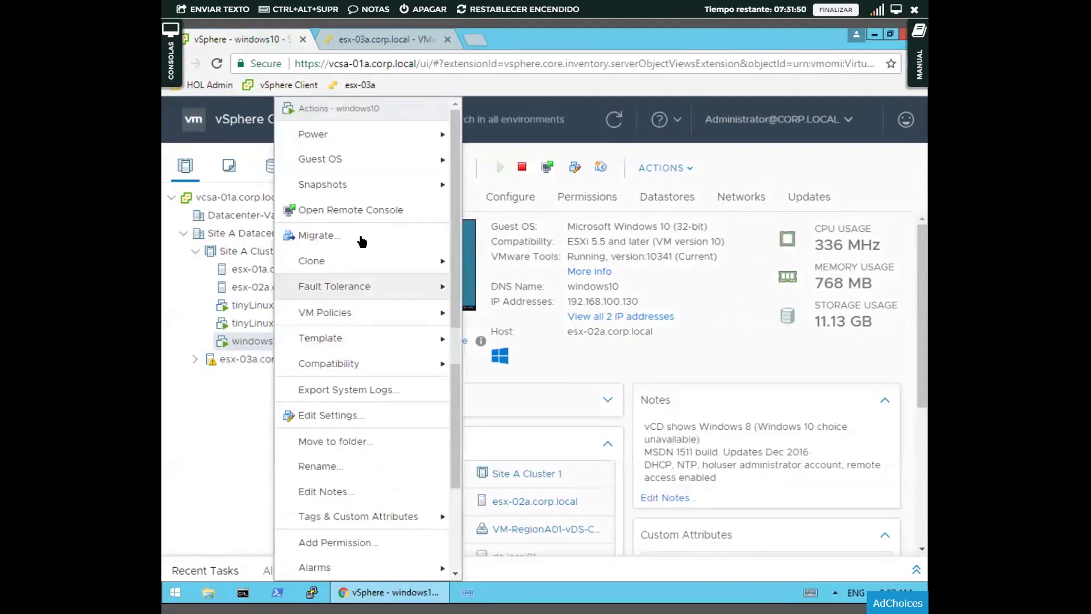
pyautogui.moveTo(358, 261)
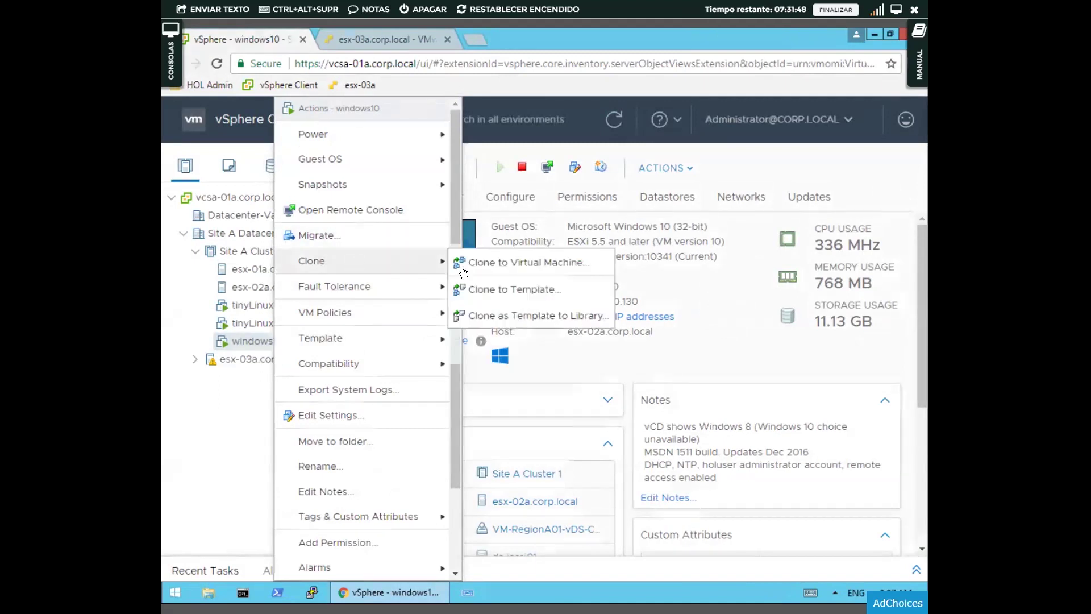
pyautogui.click(499, 267)
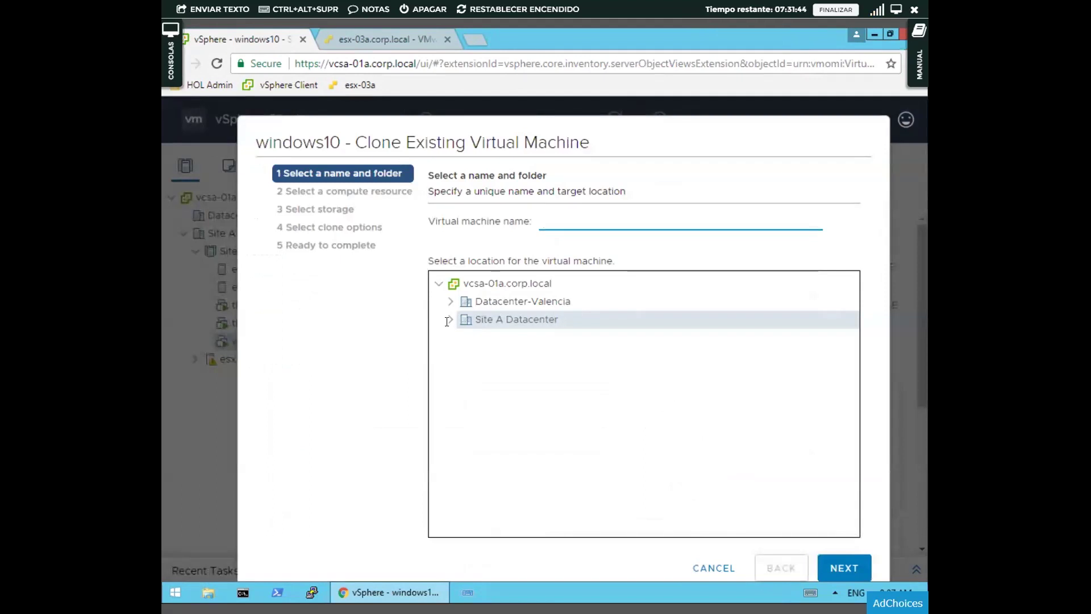
# - Name the clone windows10-clon in Site A Datacenter and continue to compute resources
pyautogui.click(449, 319)
pyautogui.click(449, 320)
pyautogui.click(449, 320)
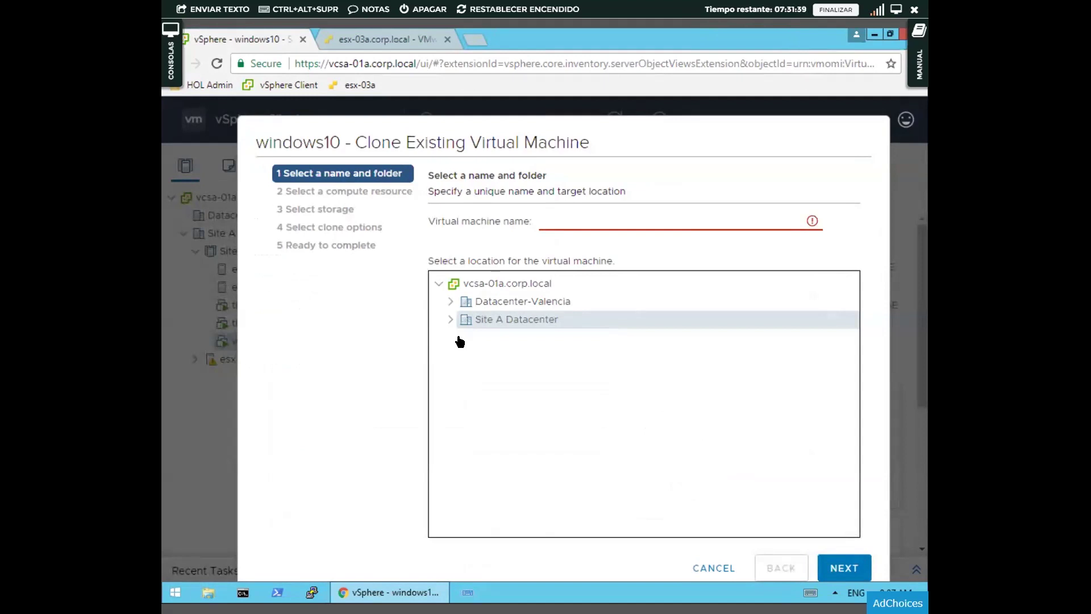
pyautogui.click(825, 567)
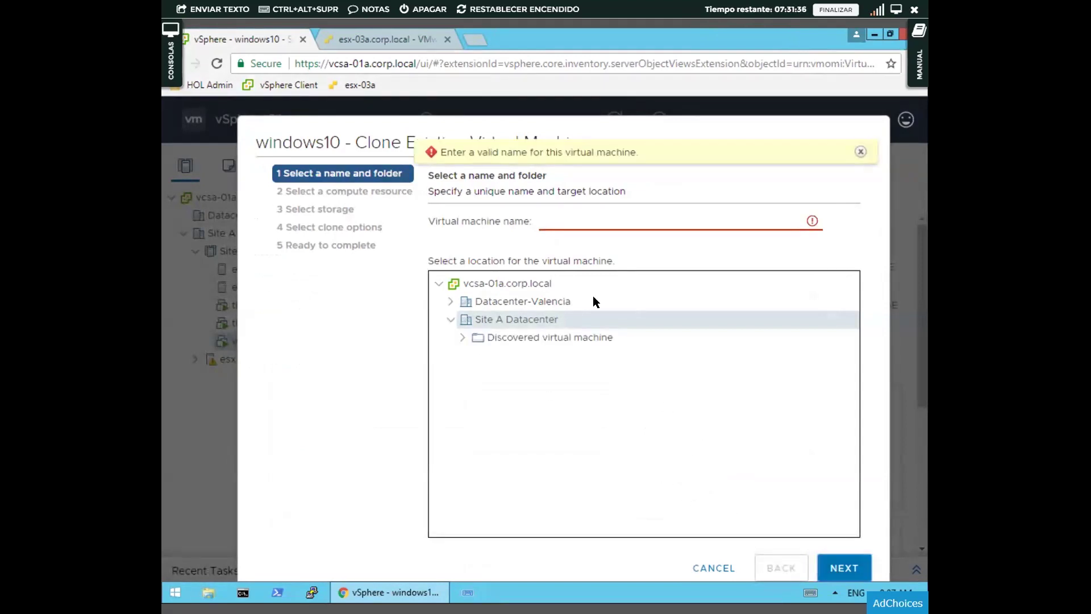
pyautogui.click(550, 223)
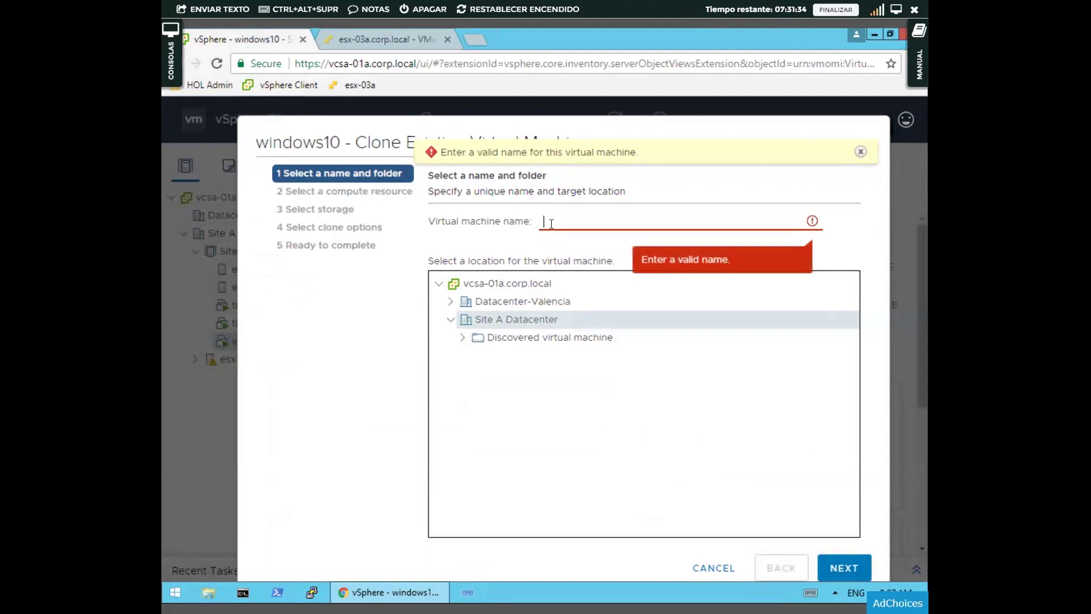
pyautogui.write('windo')
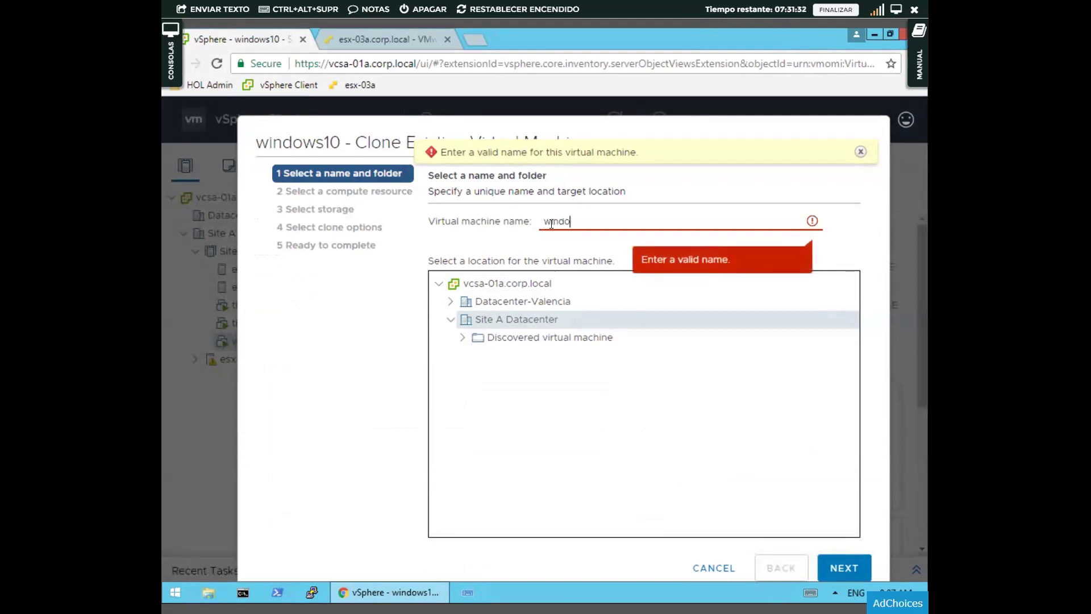
pyautogui.write('ws10')
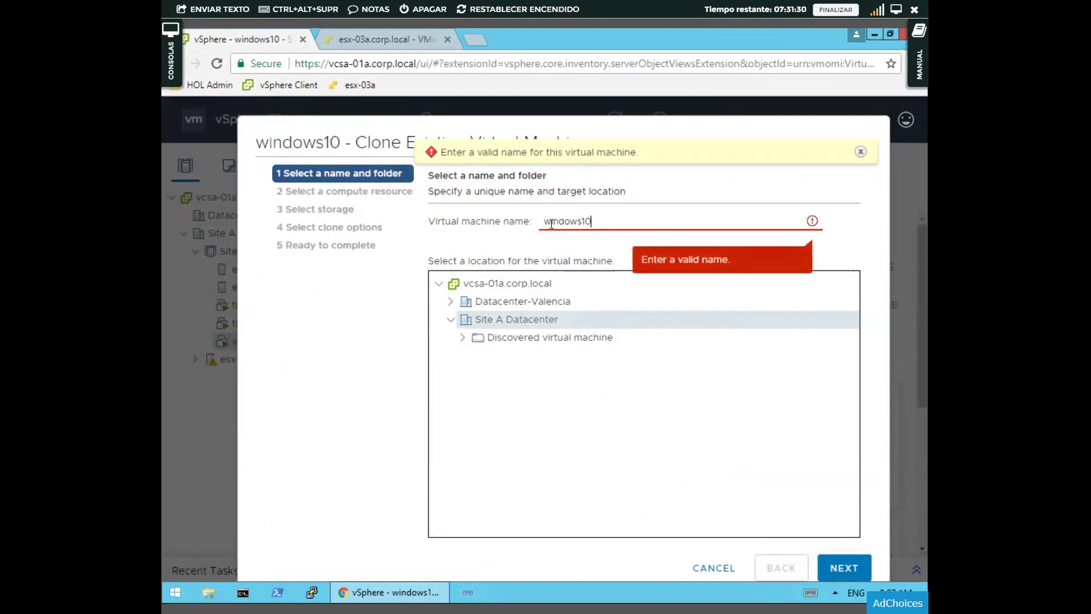
pyautogui.write('-clon')
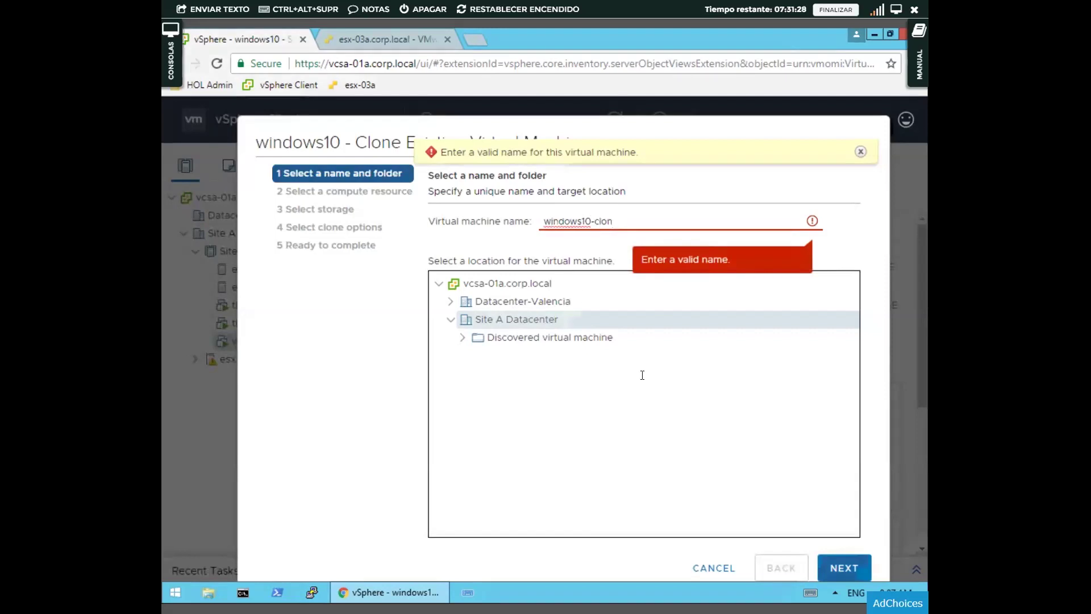
pyautogui.click(838, 565)
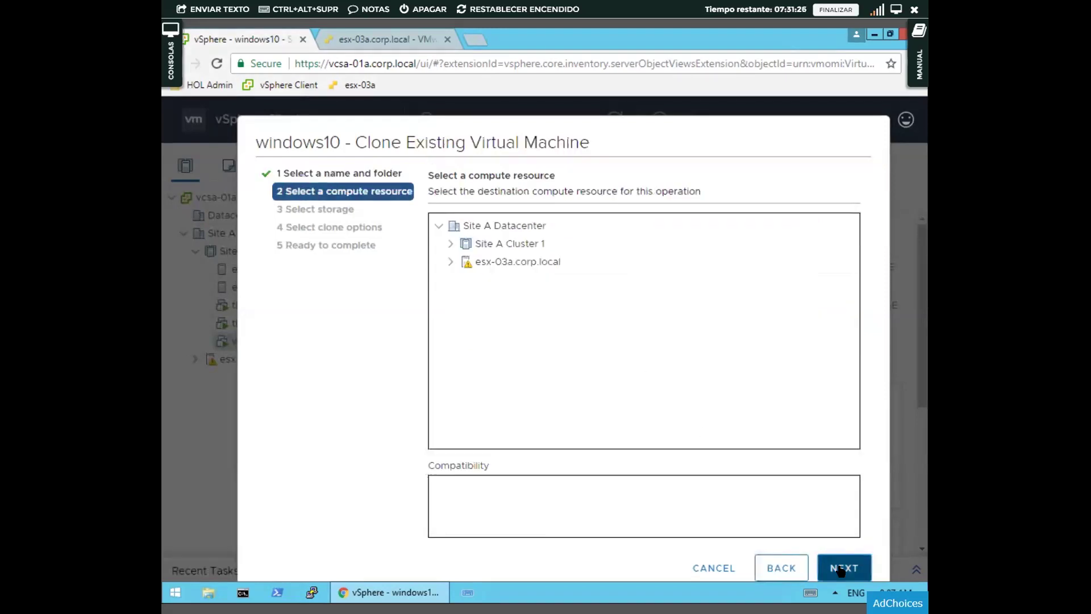
# - Choose Site A Cluster 1, not esx-03a, as the clone's compute resource
pyautogui.click(523, 261)
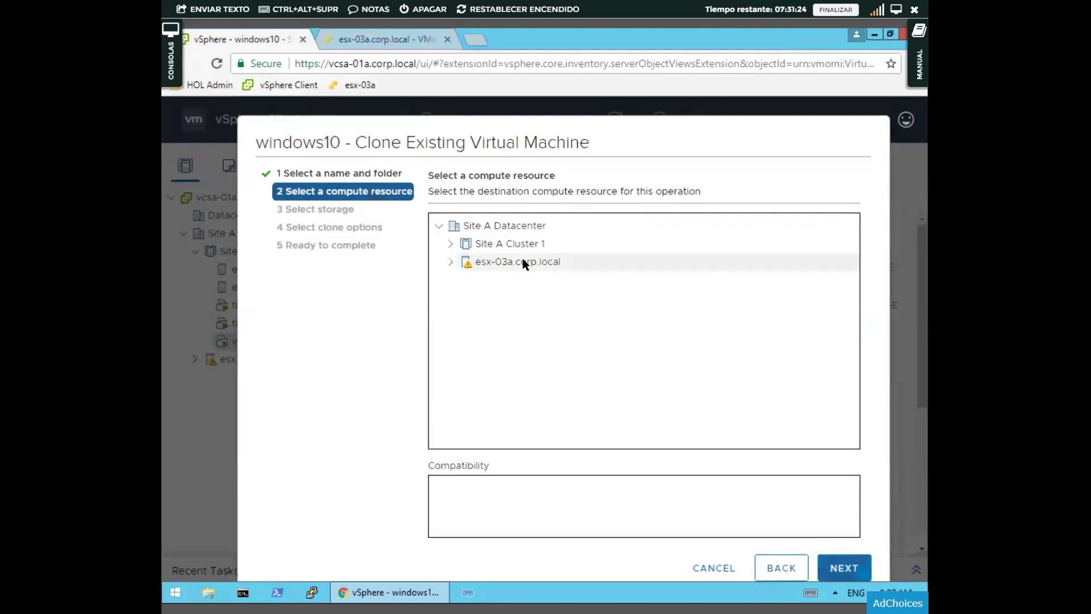
pyautogui.click(844, 568)
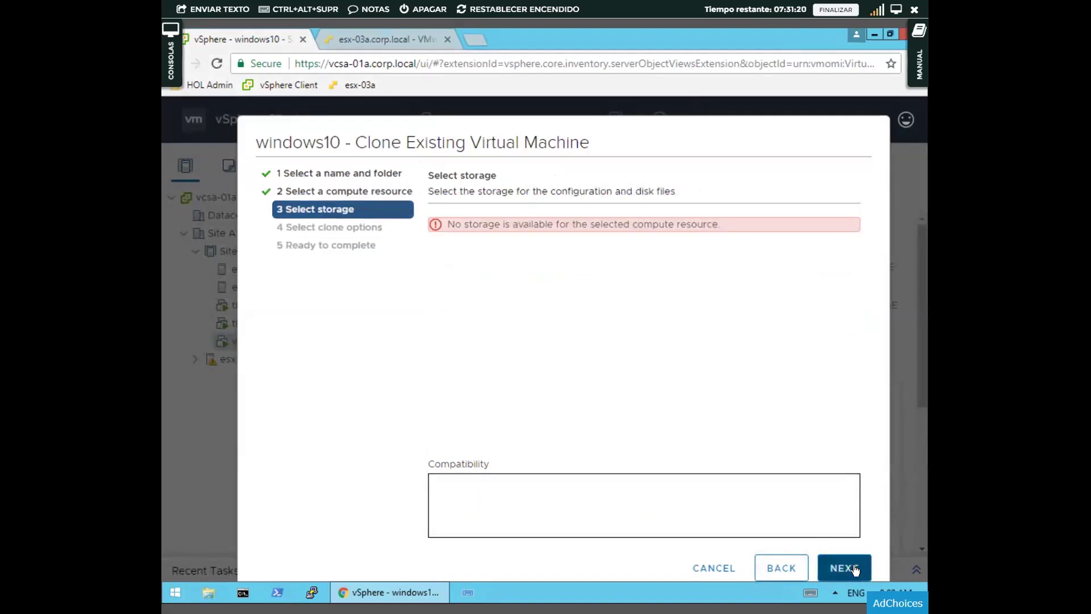
pyautogui.click(775, 570)
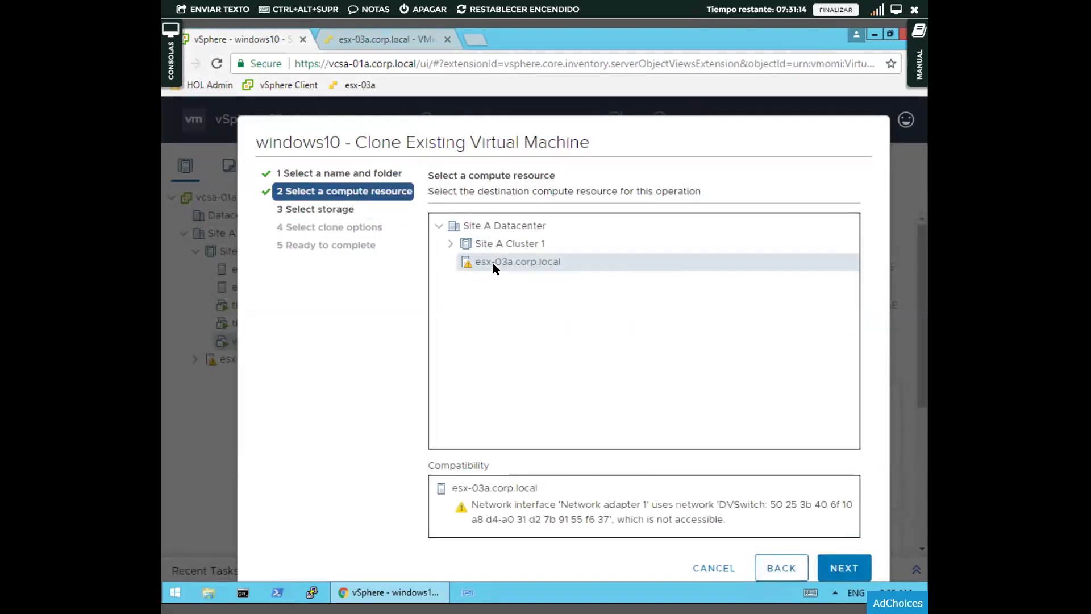
pyautogui.click(467, 245)
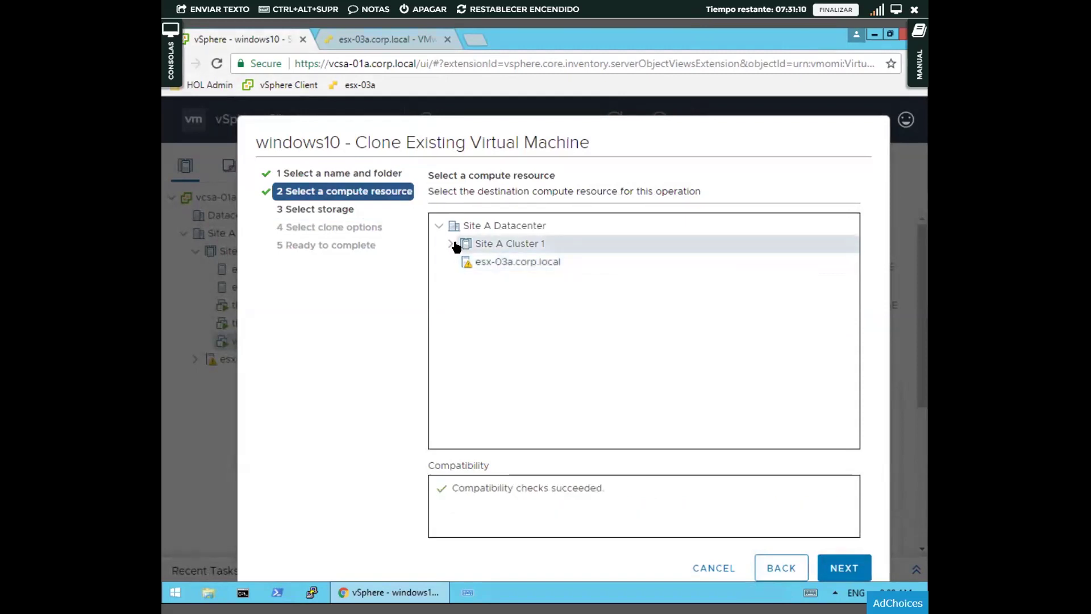
pyautogui.click(467, 243)
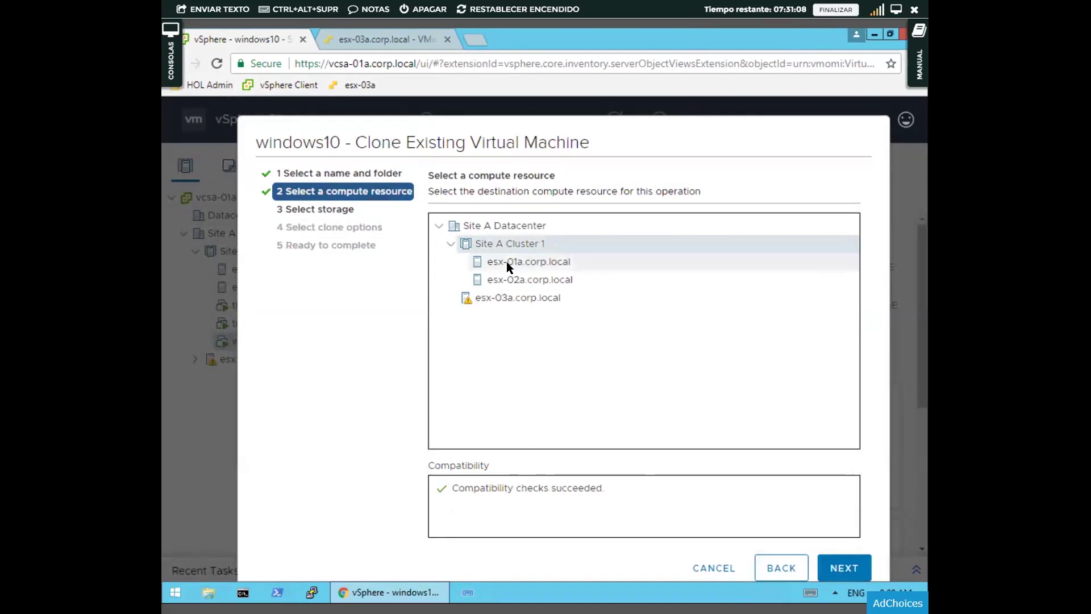
pyautogui.click(839, 560)
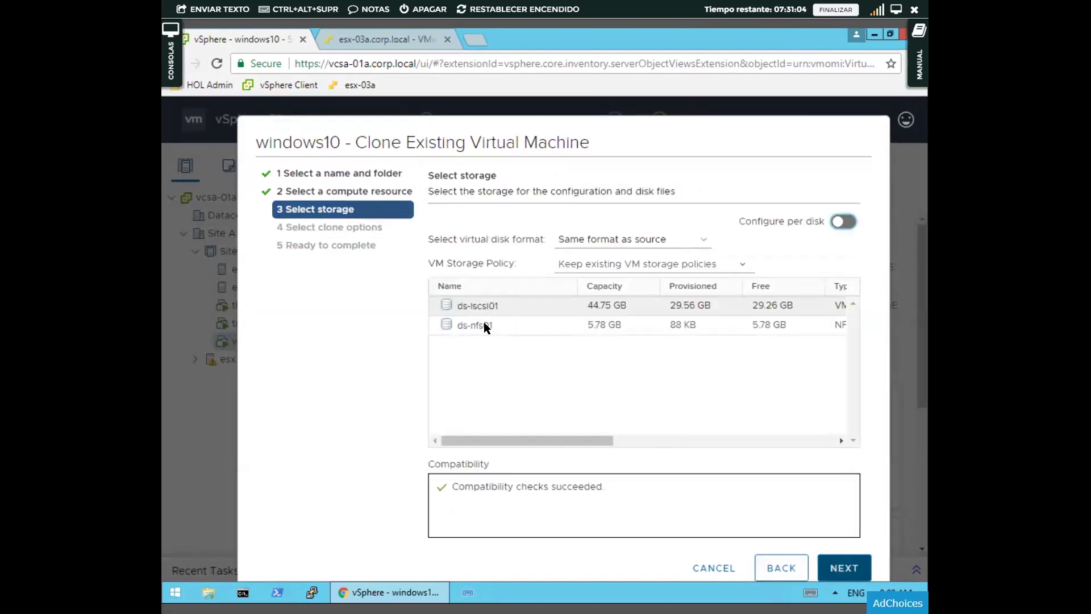
# - Store the clone on ds-iscsi01, leave clone options unchecked, and finish creating windows10-clon
pyautogui.click(484, 327)
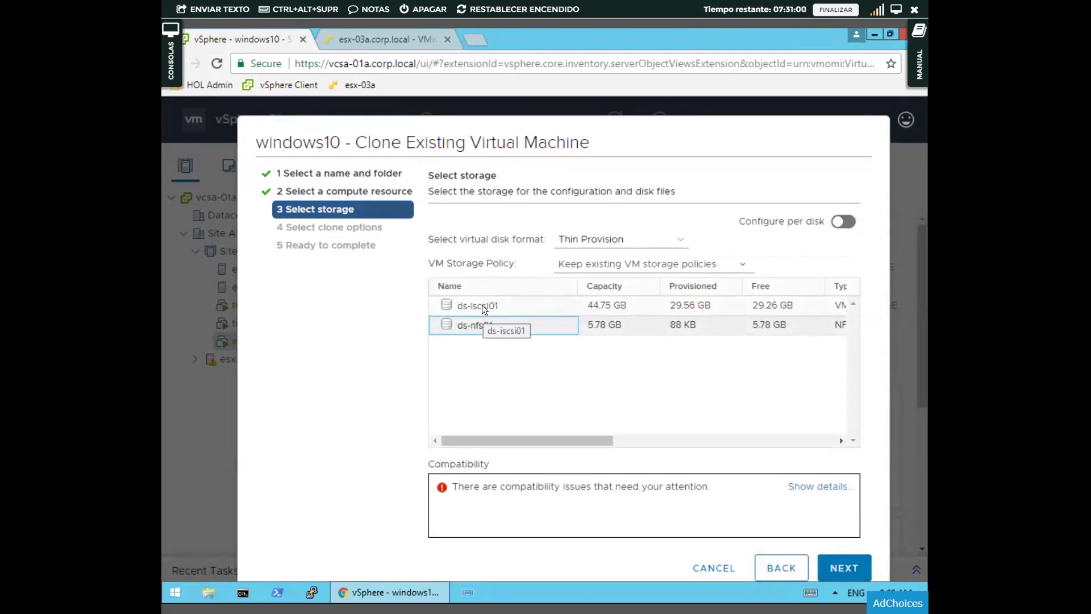
pyautogui.click(516, 312)
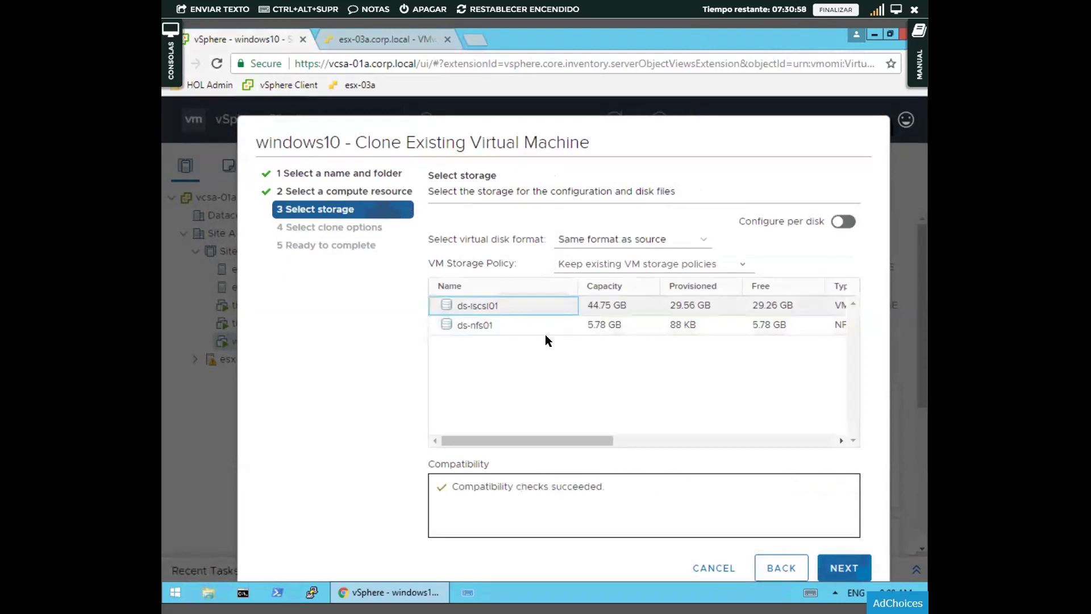
pyautogui.click(836, 571)
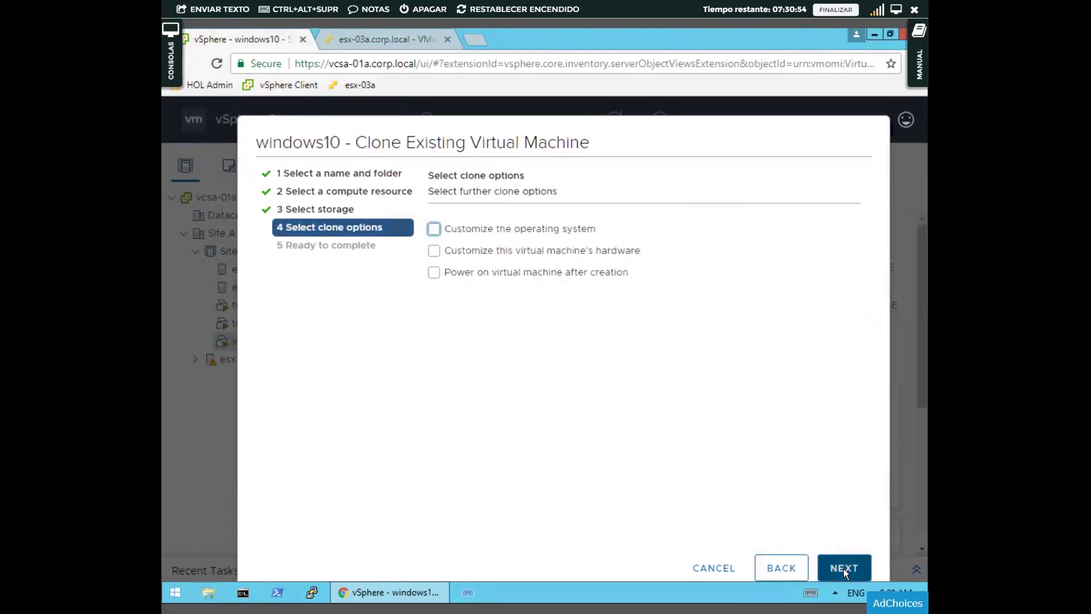
pyautogui.click(844, 569)
pyautogui.click(843, 568)
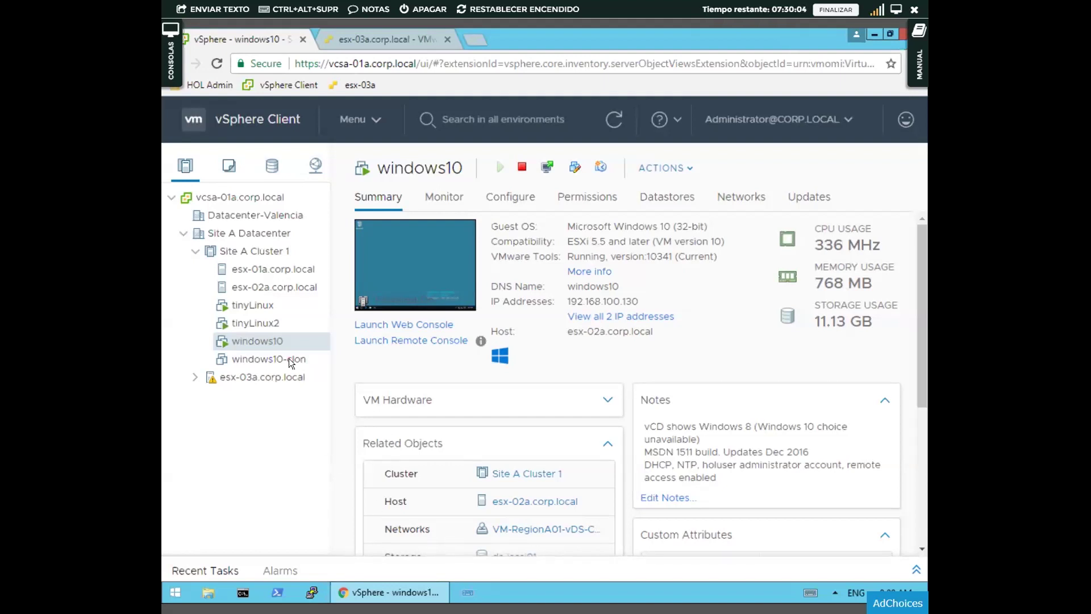
# - Check the powered-off windows10-clon summary, then bring up host esx-01a.corp.local's summary
pyautogui.press('Down')
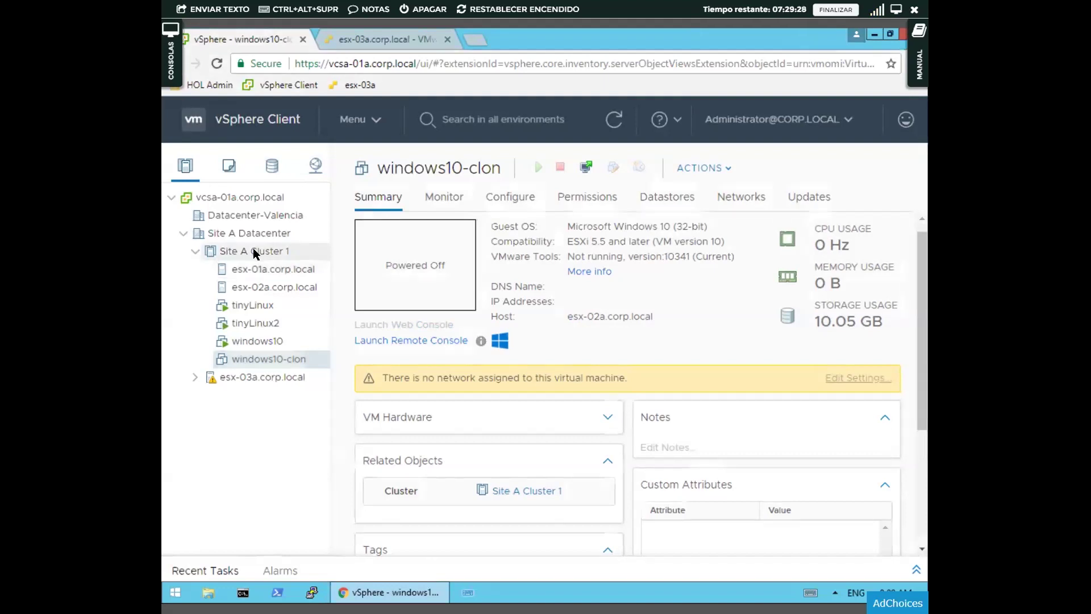
pyautogui.click(264, 271)
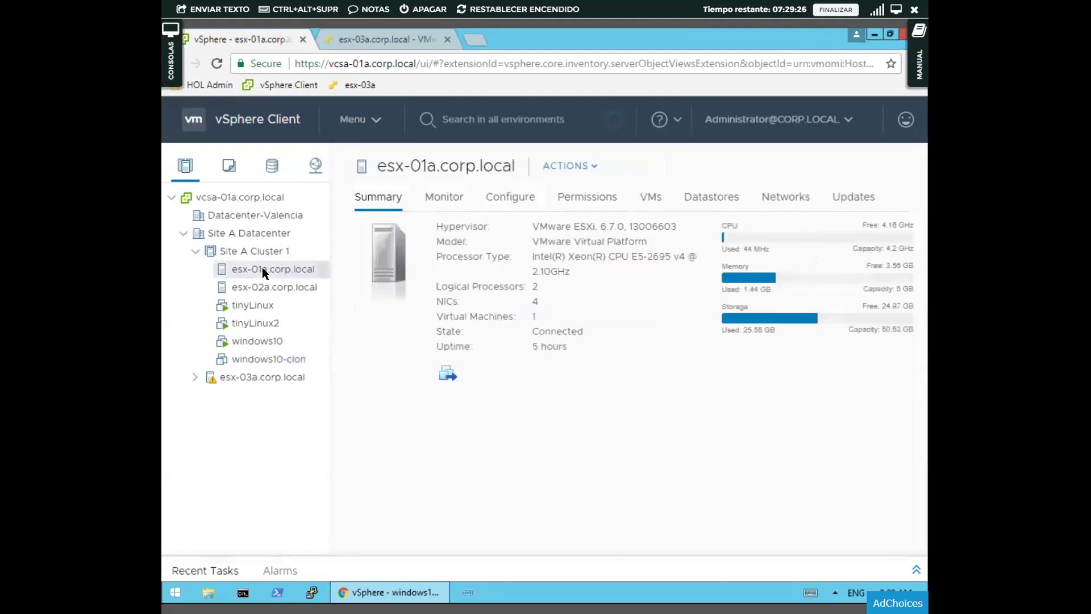
# - On esx-01a's Configure tab, review Storage Adapters, Storage Devices, Host Cache Configuration and Protocol Endpoints
pyautogui.click(503, 201)
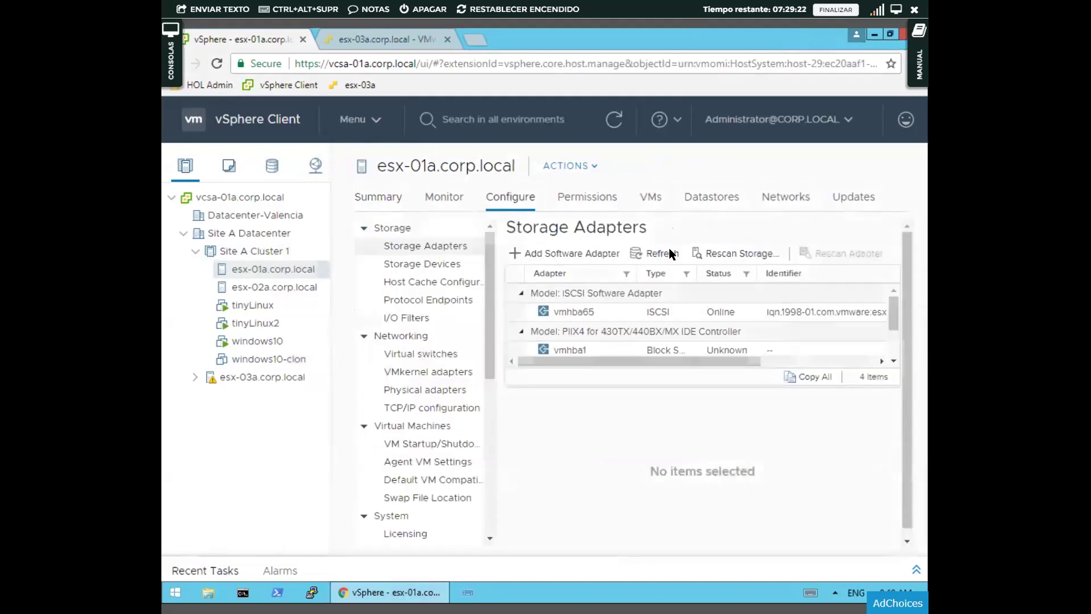
pyautogui.click(426, 248)
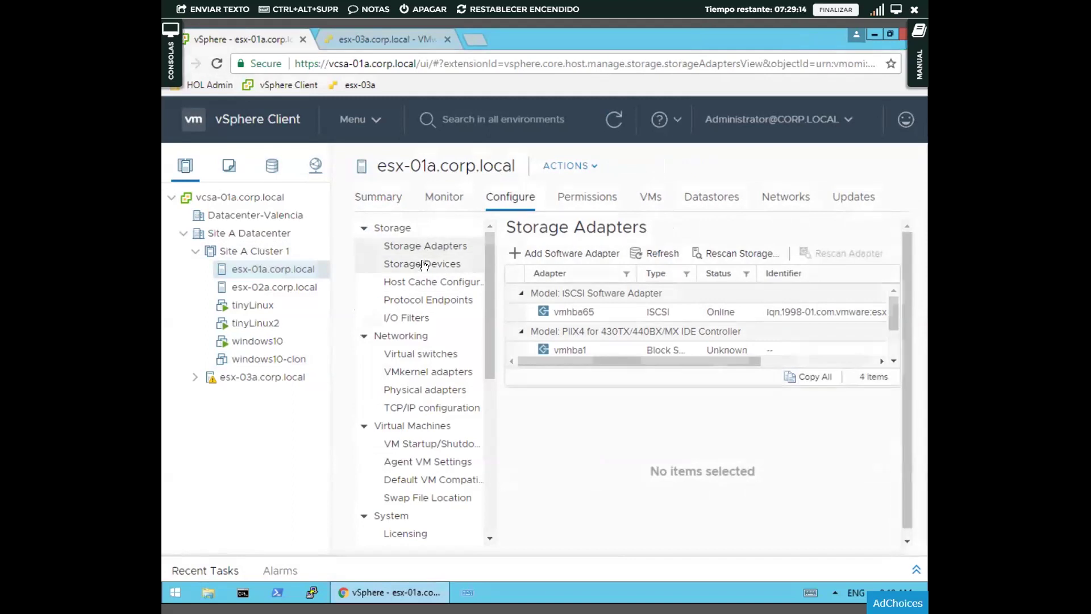
pyautogui.click(423, 264)
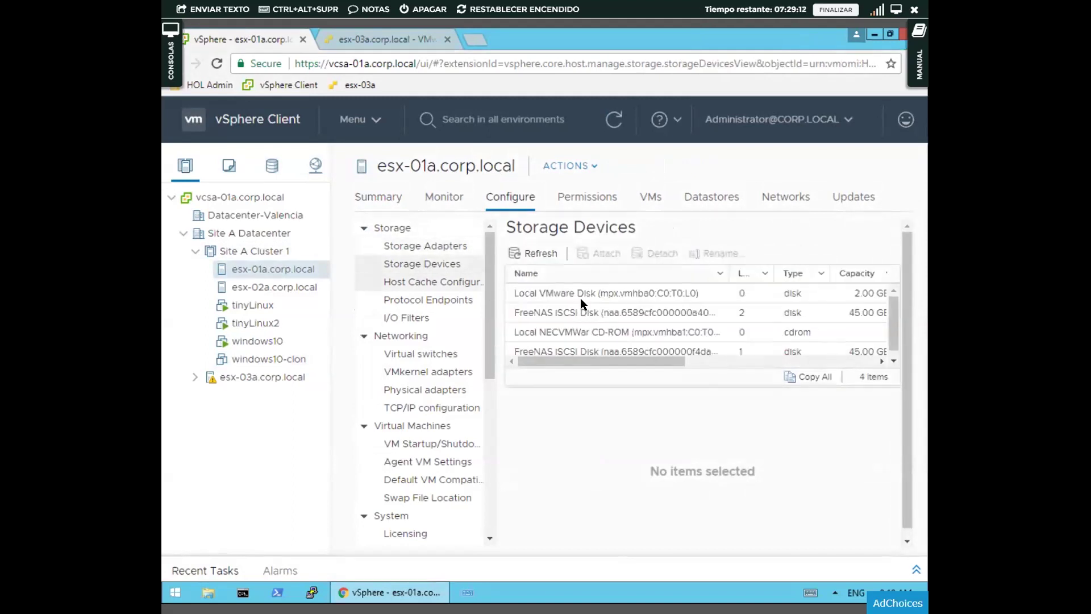
pyautogui.click(430, 282)
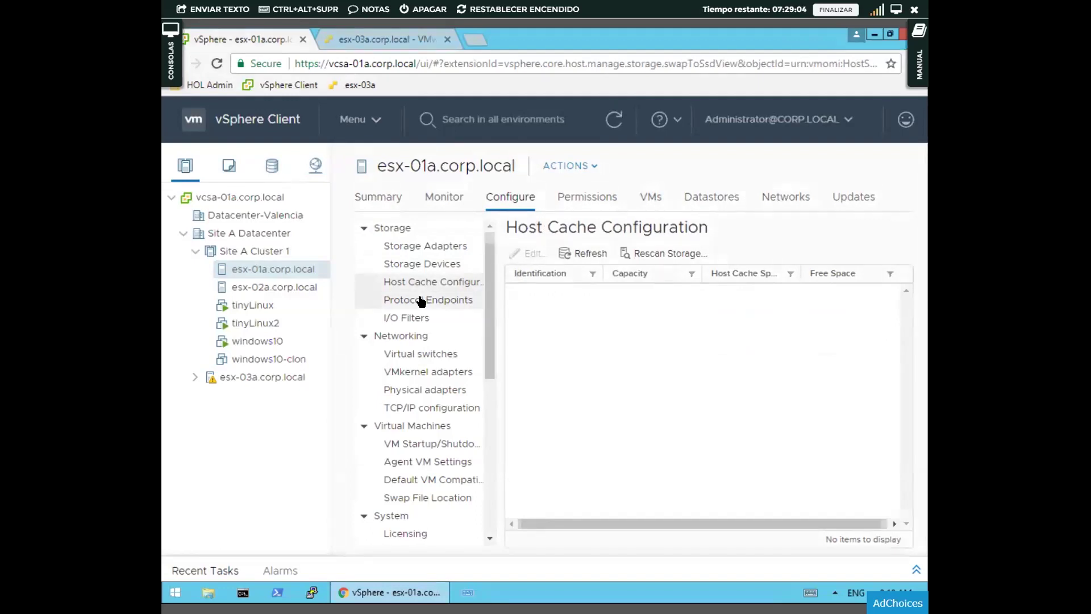
pyautogui.click(421, 300)
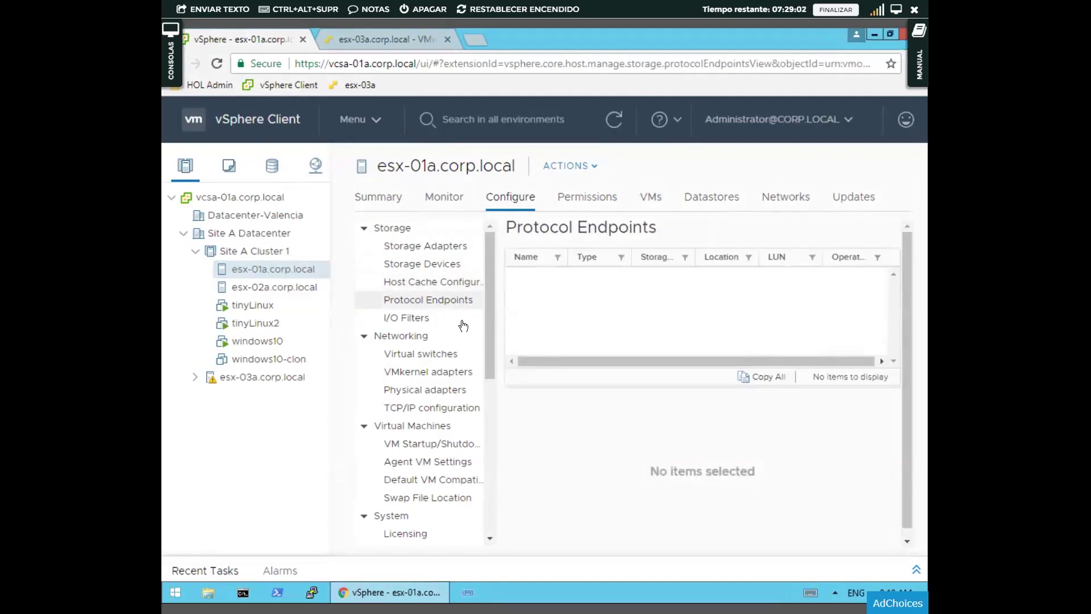
# - Expand esx-01a's vSwitch0 and list VM Network's virtual machines, showing tinyLinux2
pyautogui.click(431, 354)
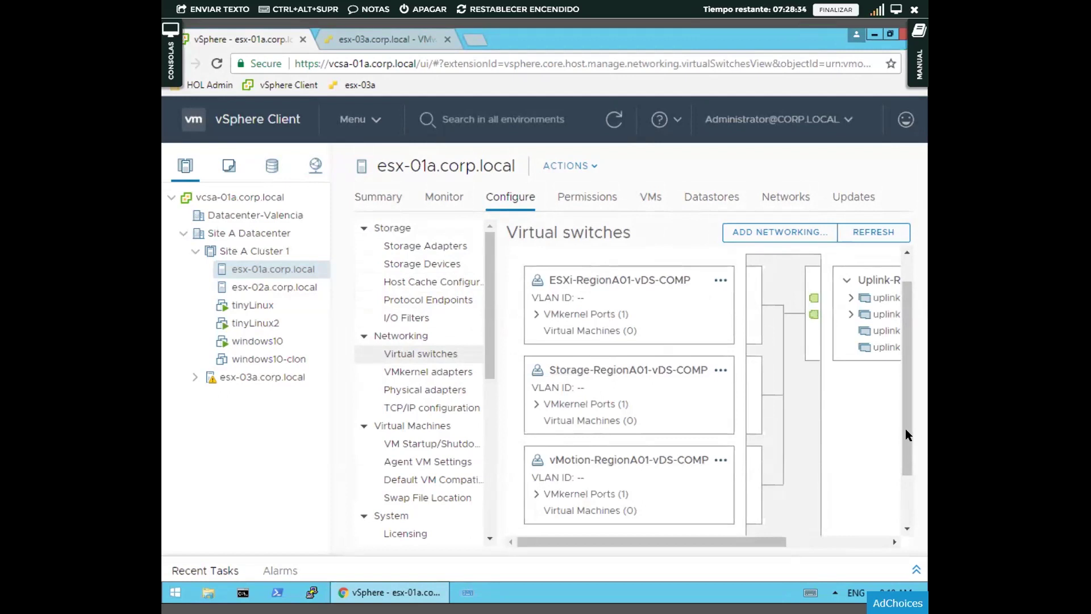
pyautogui.moveTo(906, 429); pyautogui.dragTo(905, 475)
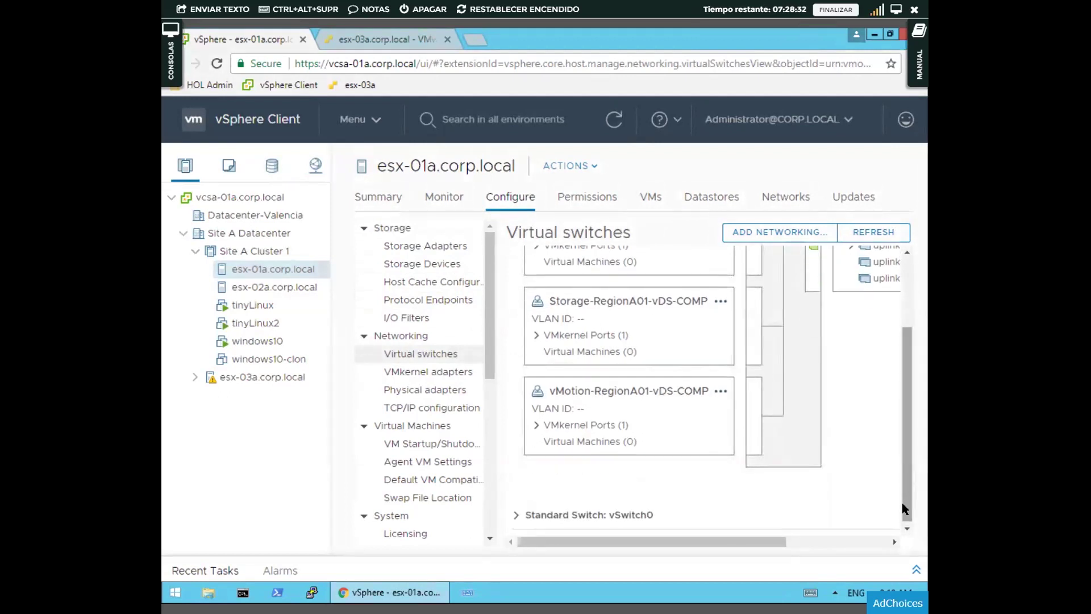
pyautogui.moveTo(898, 493); pyautogui.dragTo(892, 344)
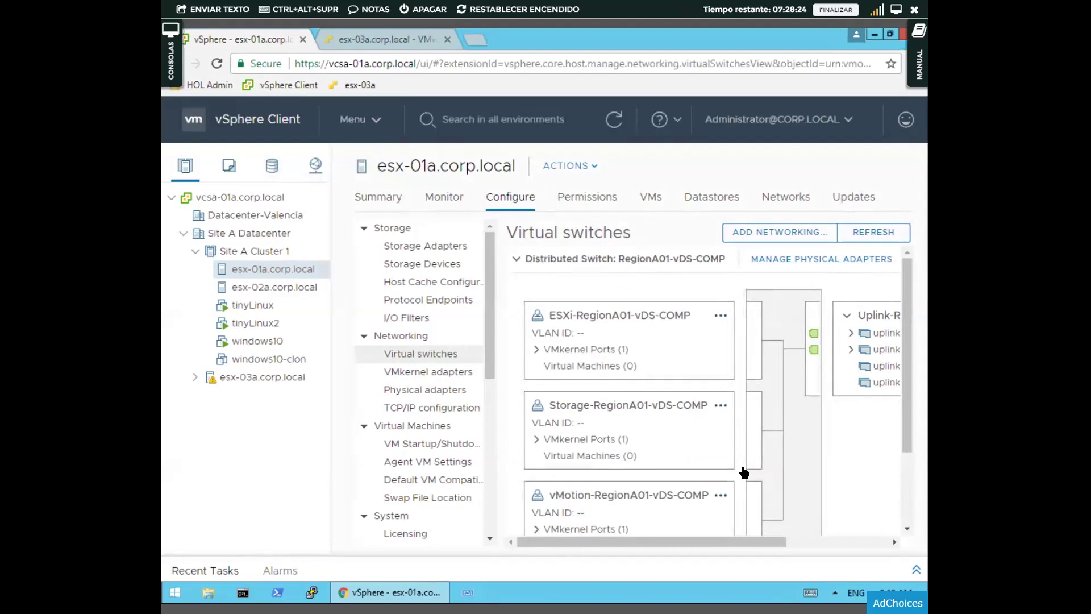
pyautogui.moveTo(907, 420); pyautogui.dragTo(906, 516)
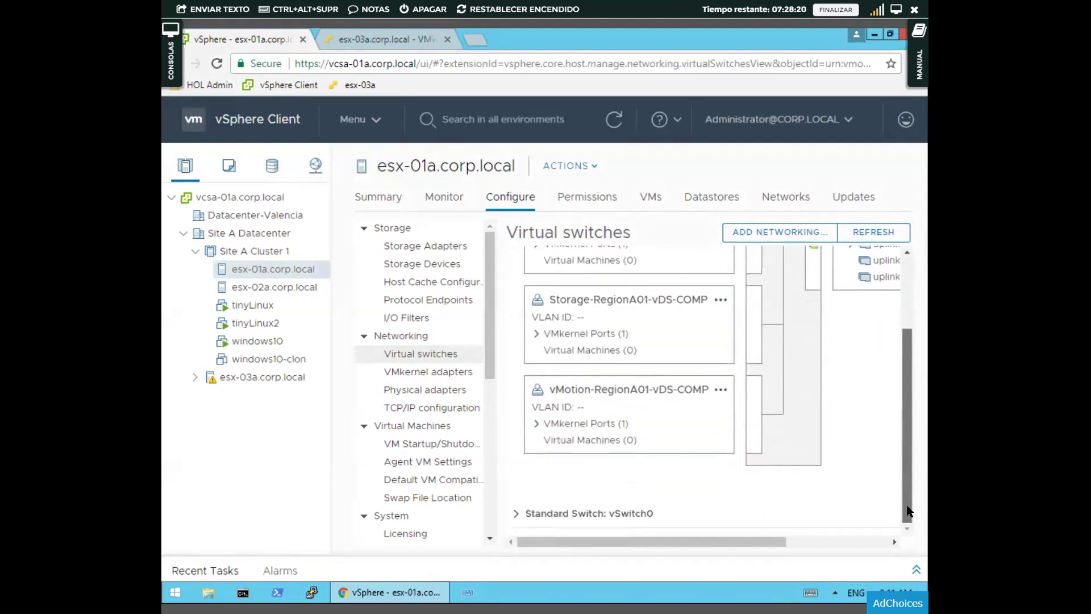
pyautogui.click(516, 515)
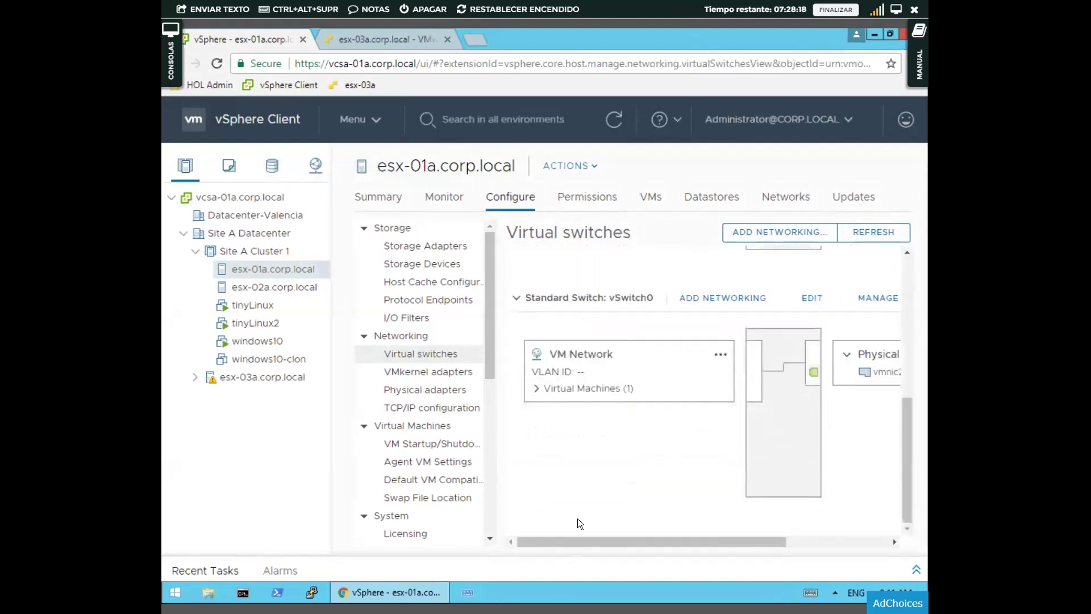
pyautogui.click(538, 390)
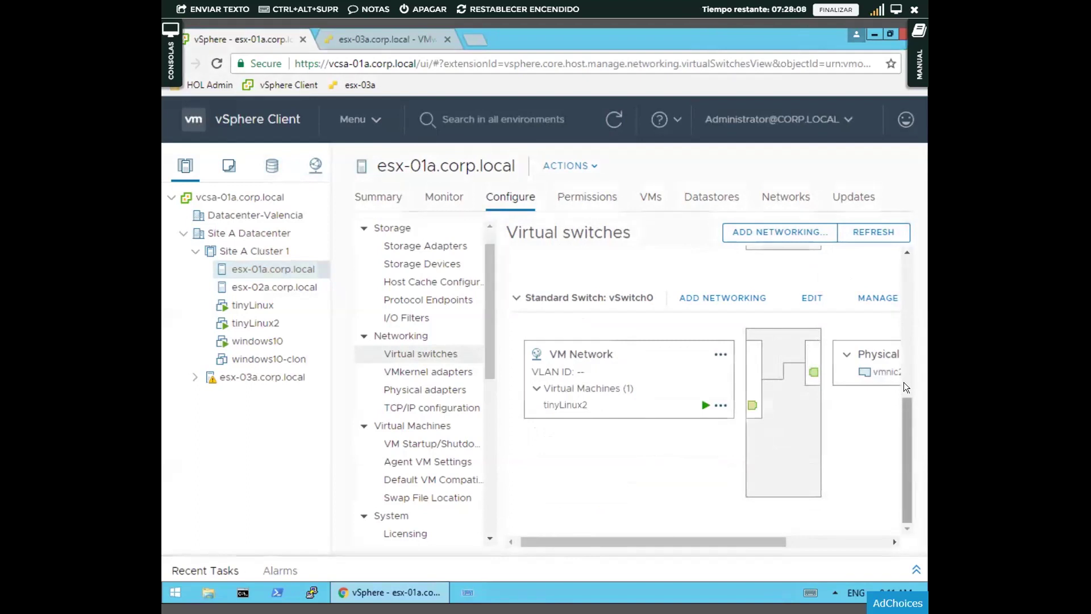
pyautogui.scroll(5, 903, 316)
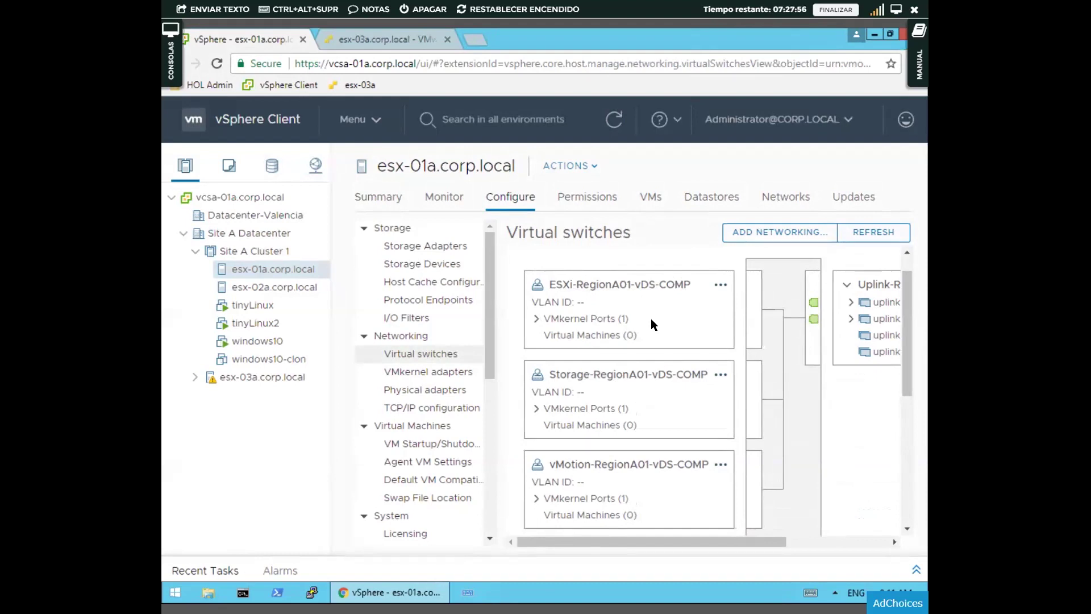
pyautogui.moveTo(905, 374); pyautogui.dragTo(906, 512)
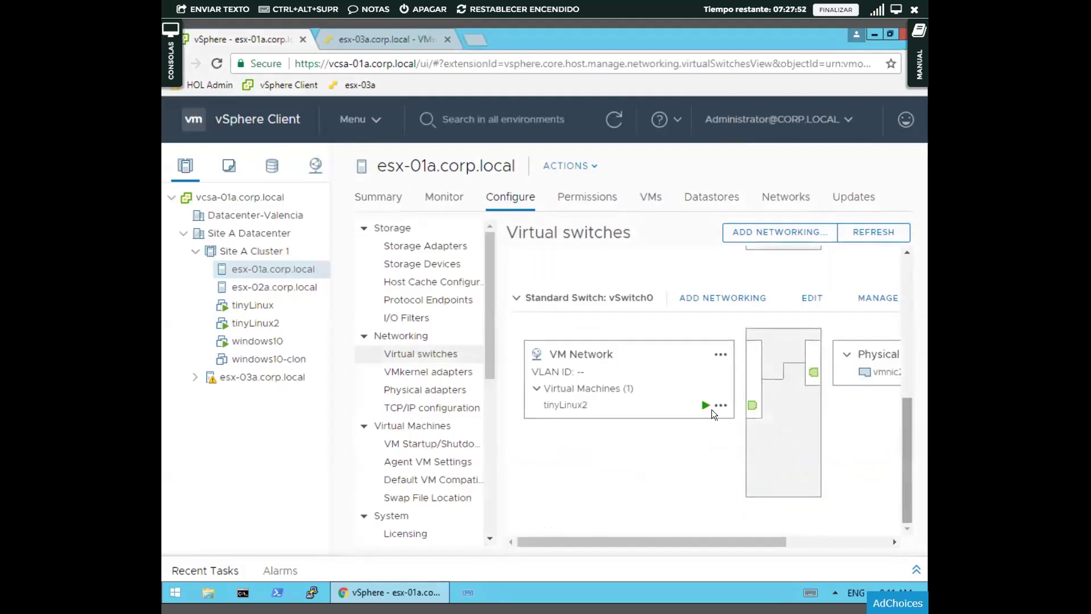
# - Add a Virtual Machine Port Group on existing vSwitch0 labelled red-dmz with VLAN ID 20
pyautogui.click(739, 301)
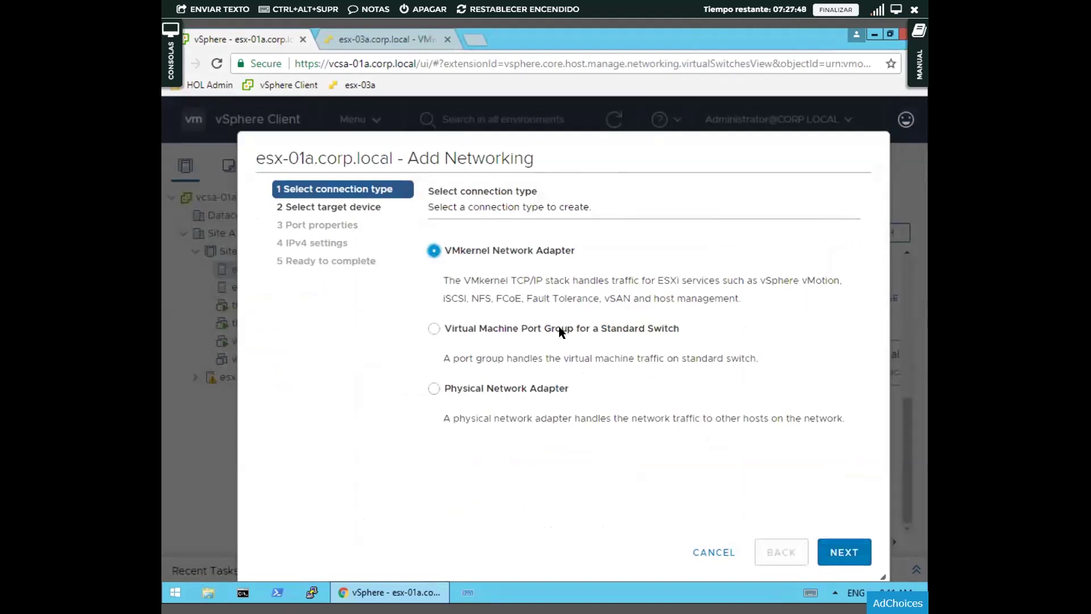
pyautogui.click(434, 328)
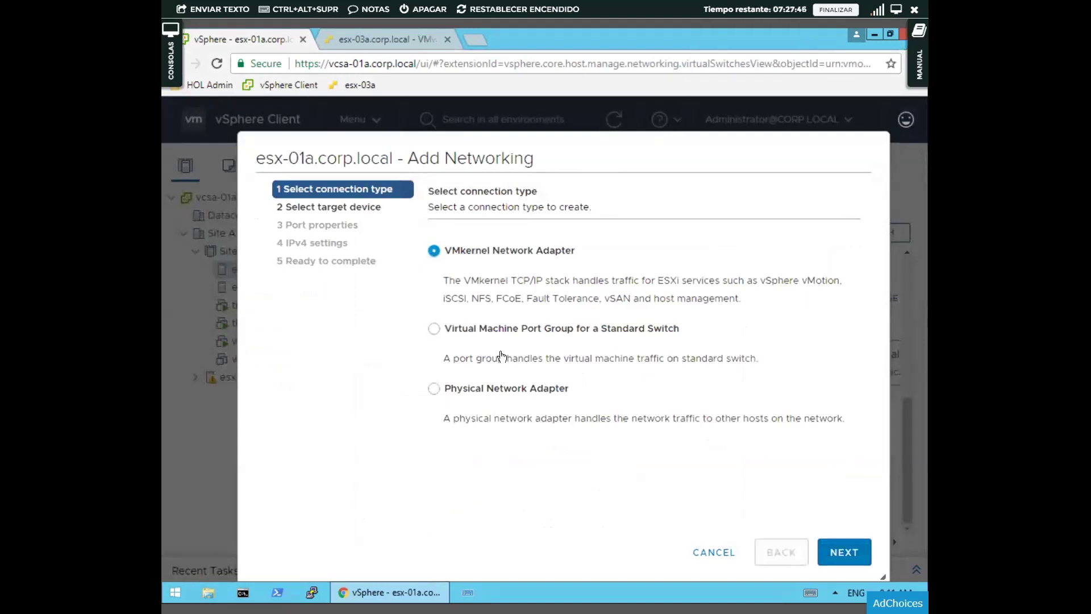
pyautogui.click(845, 557)
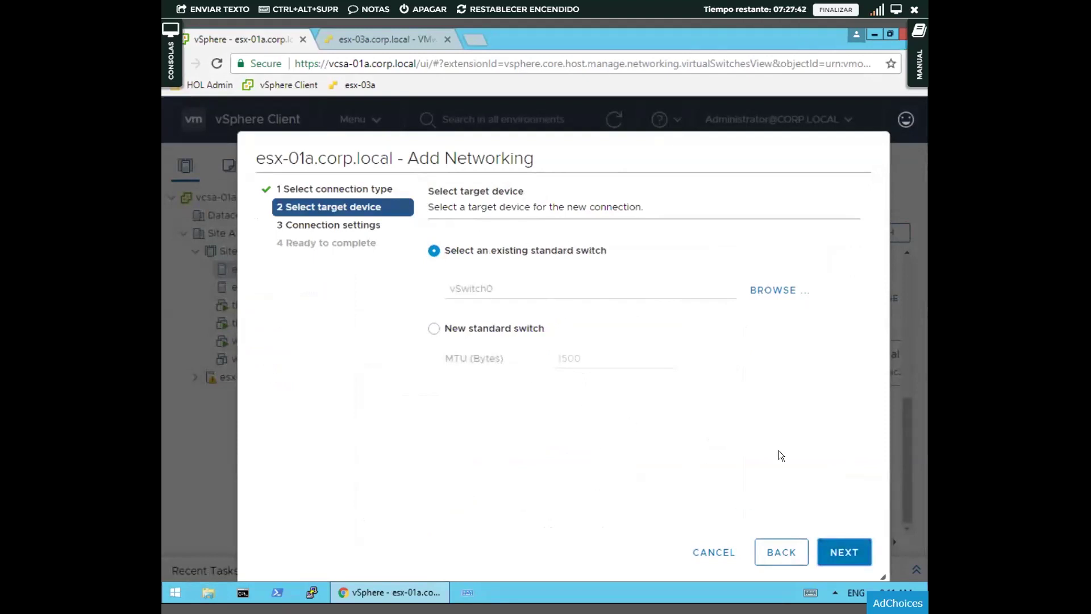
pyautogui.click(839, 553)
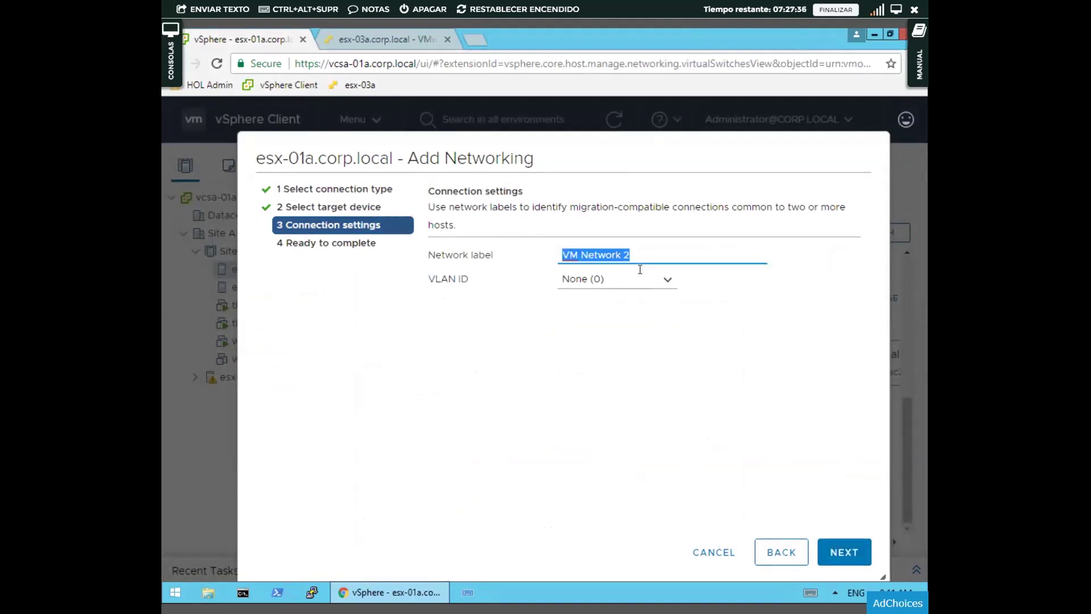
pyautogui.write('red-')
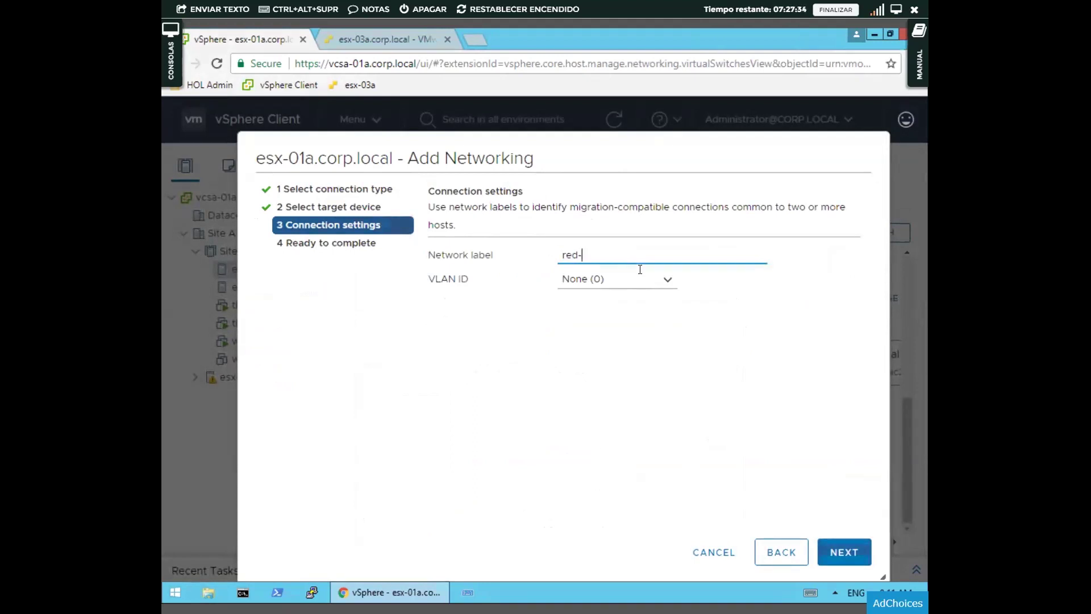
pyautogui.write('dmz')
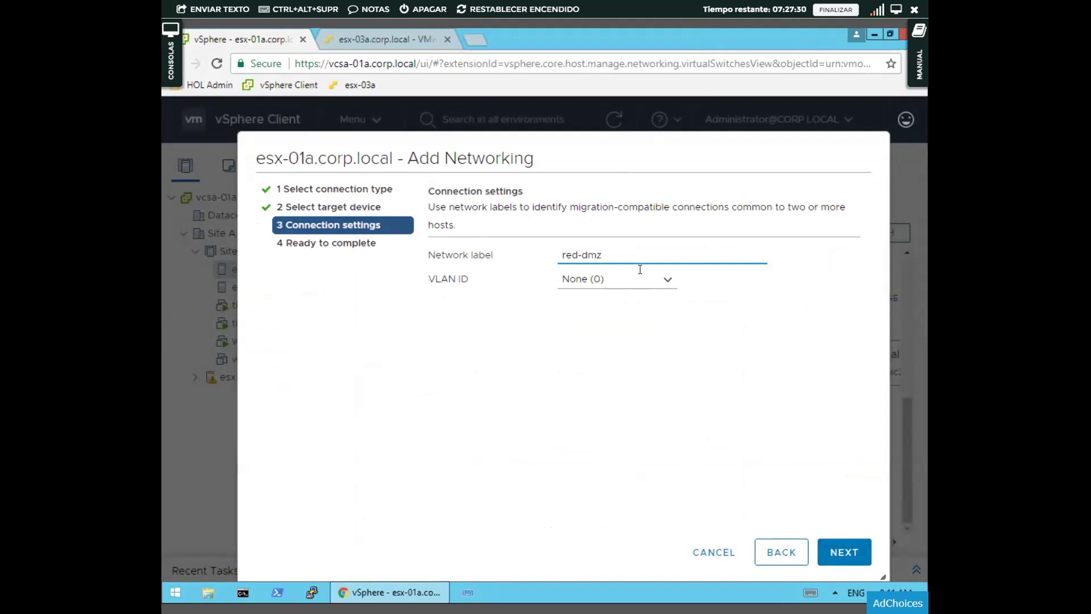
pyautogui.click(627, 279)
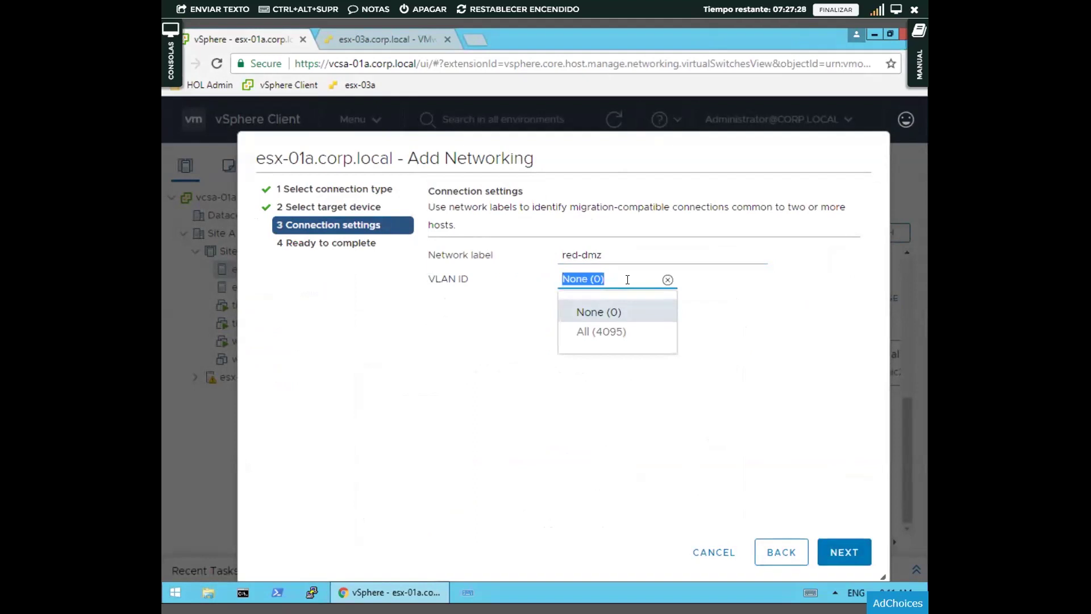
pyautogui.write('20')
pyautogui.click(844, 552)
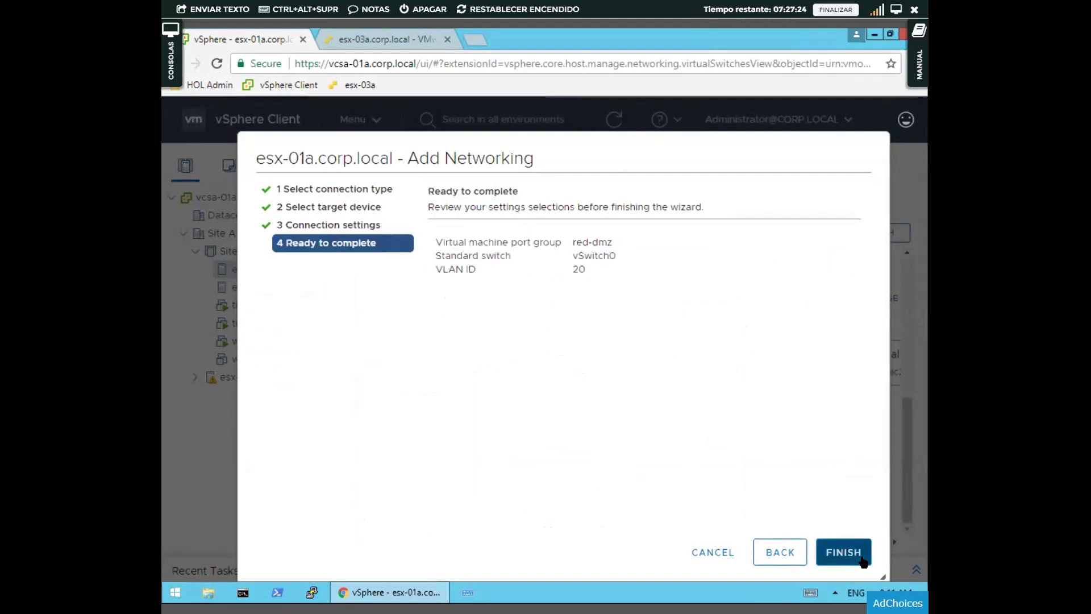
pyautogui.click(853, 553)
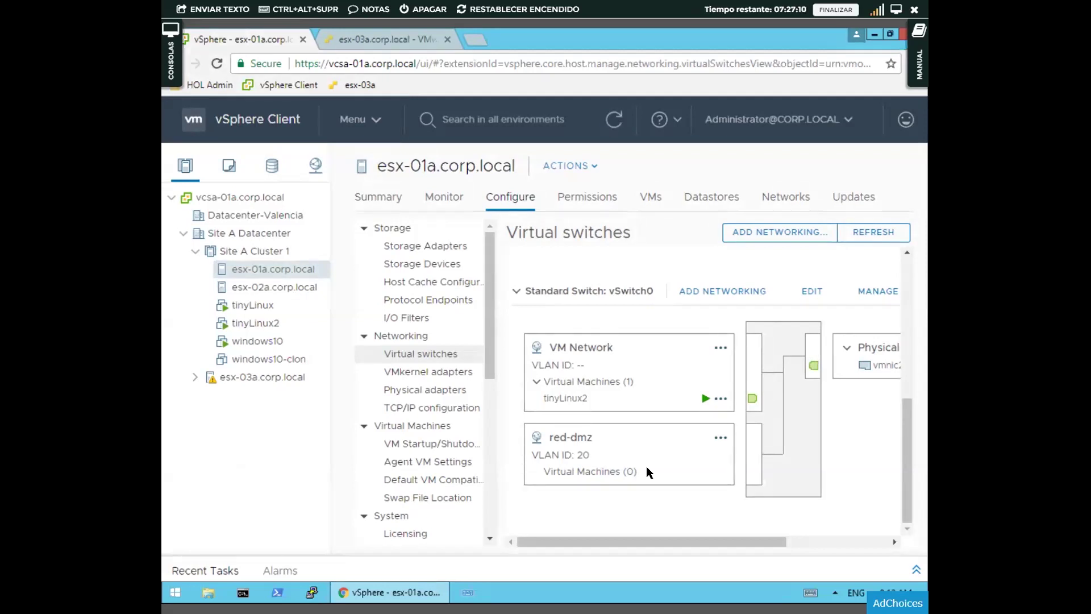
# - In windows10-clon's Edit Settings, browse to VM Network for Network adapter 1 and save
pyautogui.click(254, 359)
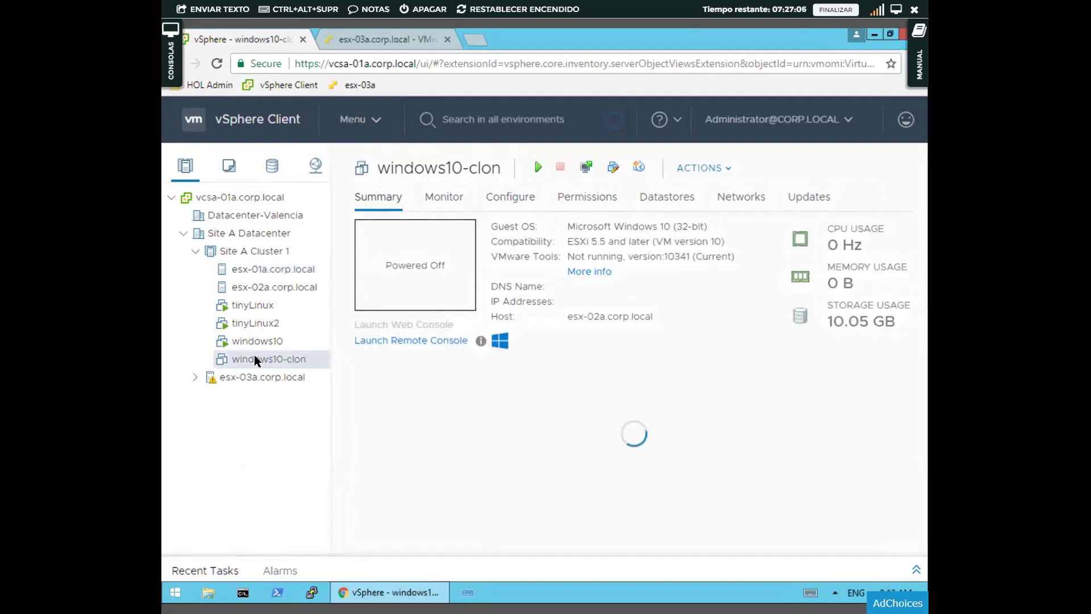
pyautogui.rightClick(255, 360)
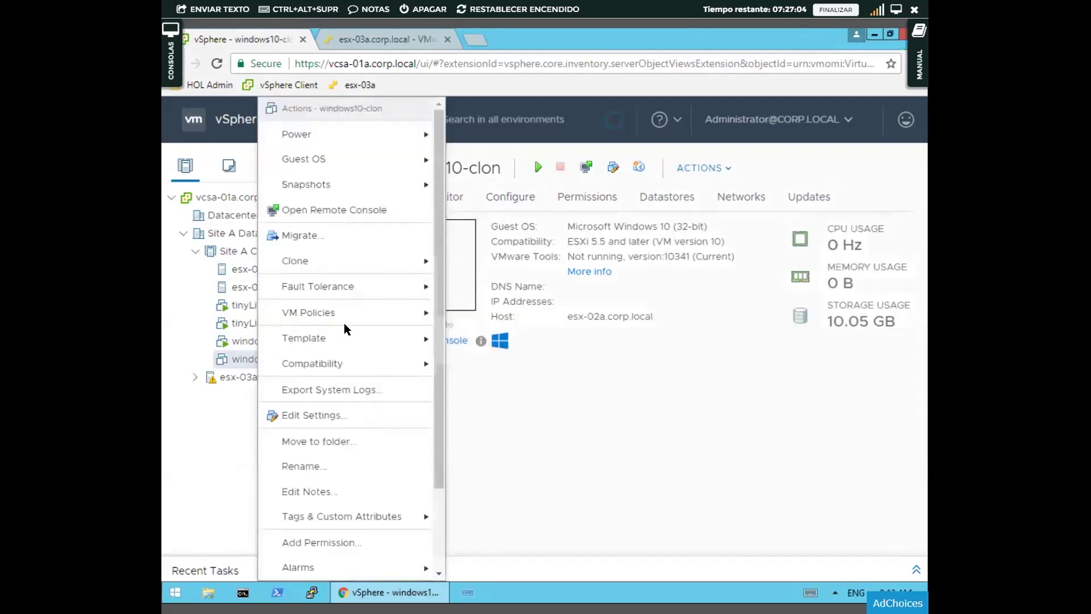
pyautogui.click(314, 417)
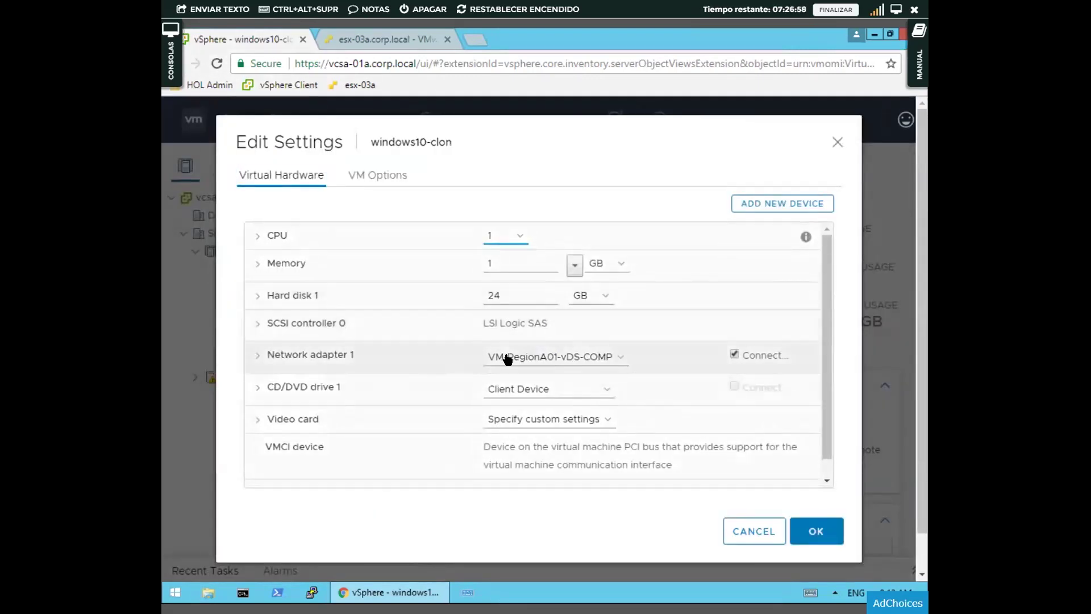
pyautogui.click(622, 360)
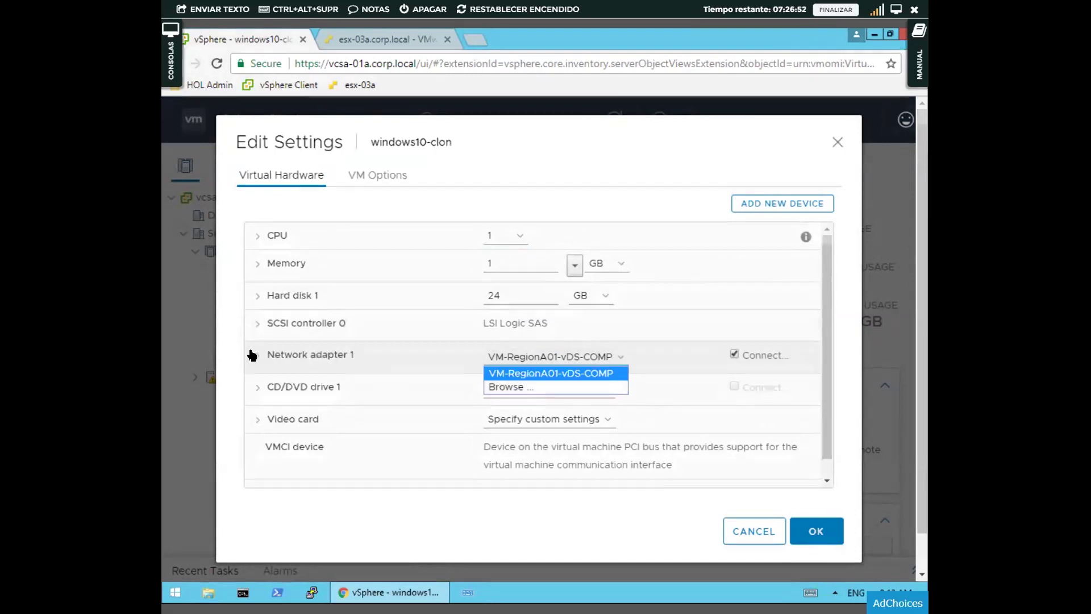
pyautogui.click(516, 387)
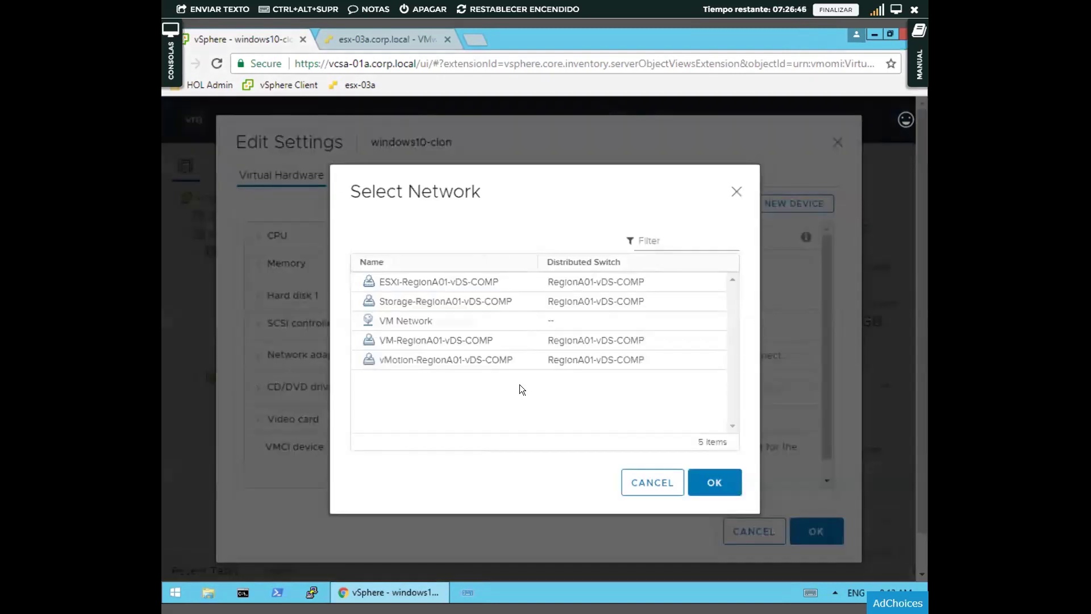
pyautogui.click(414, 320)
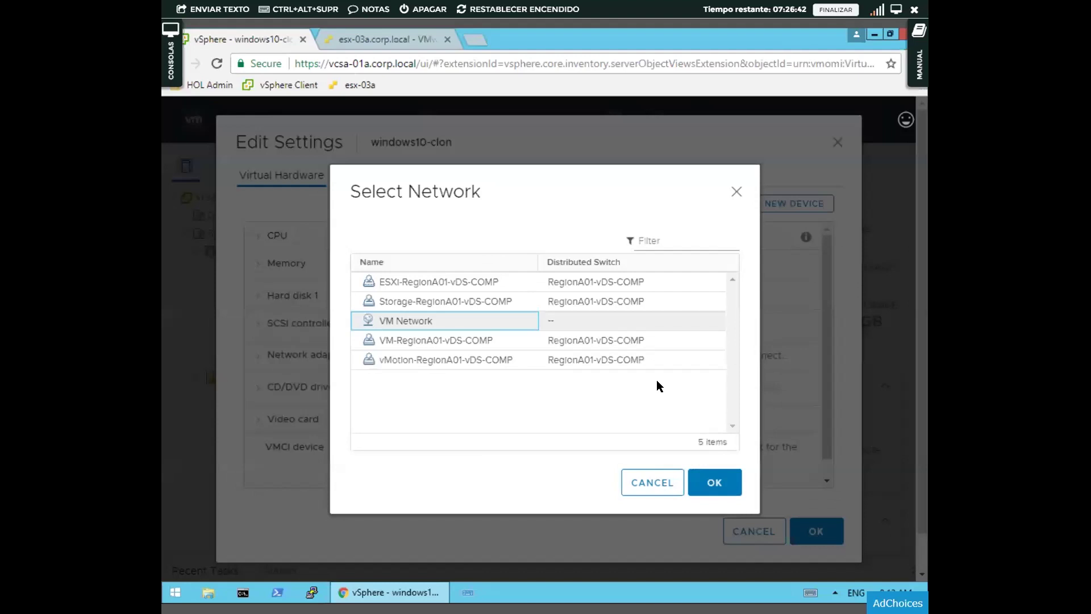
pyautogui.click(712, 483)
pyautogui.click(406, 321)
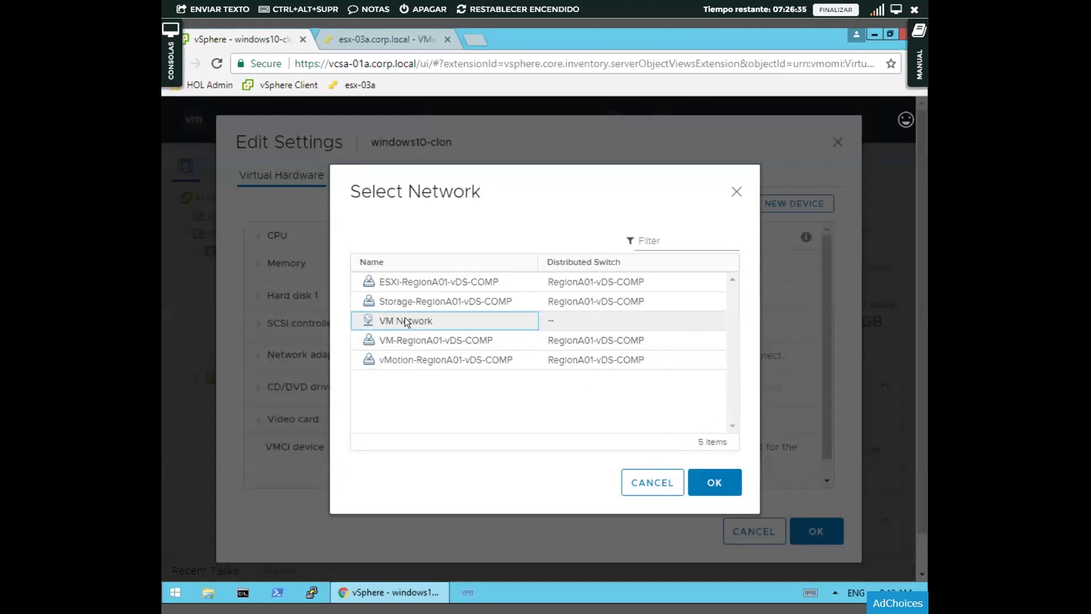
pyautogui.click(699, 482)
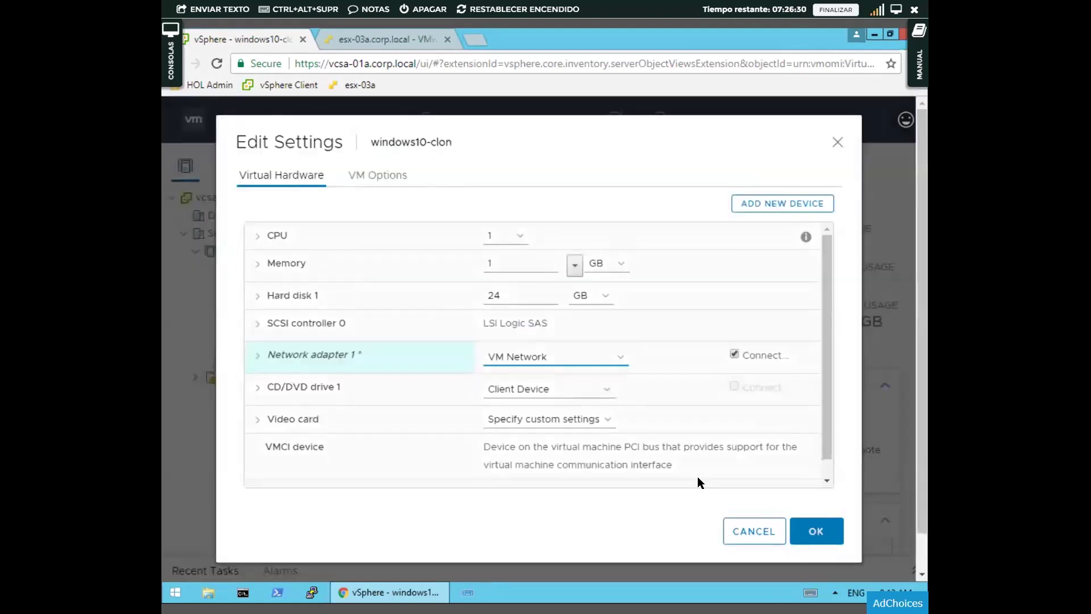
pyautogui.click(816, 531)
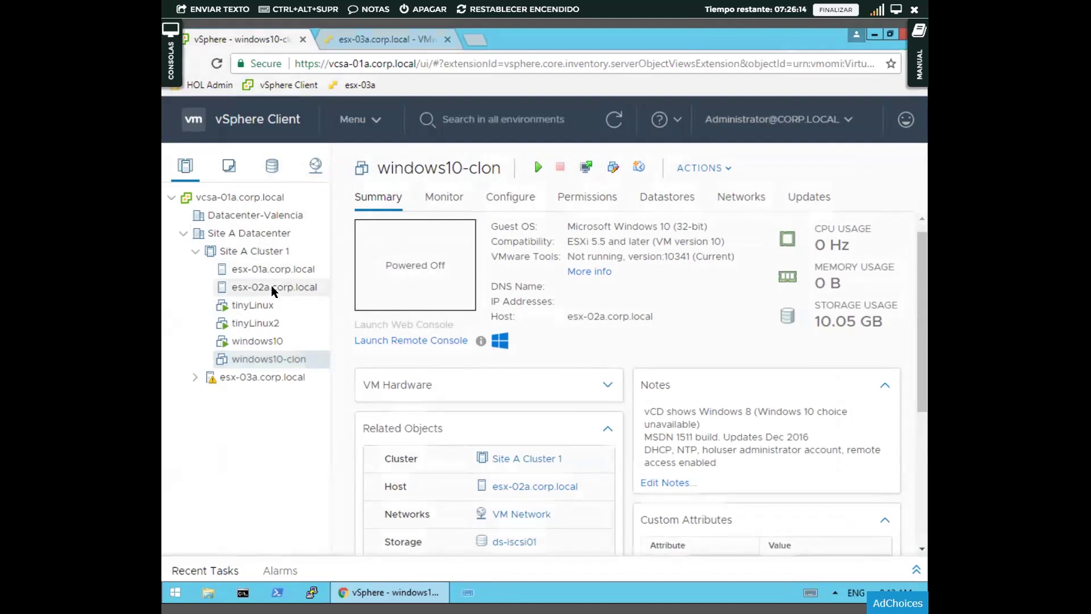
# - Show esx-02a.corp.local's virtual switches and expand standard switch vSwitch0
pyautogui.click(272, 287)
pyautogui.click(282, 359)
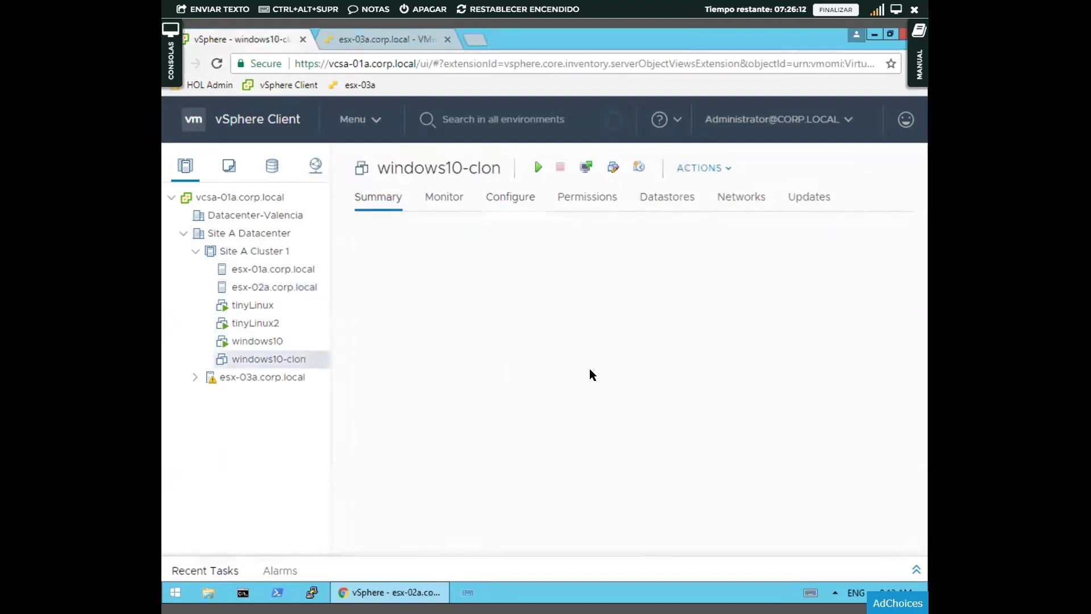
pyautogui.click(277, 289)
pyautogui.moveTo(908, 370); pyautogui.dragTo(896, 505)
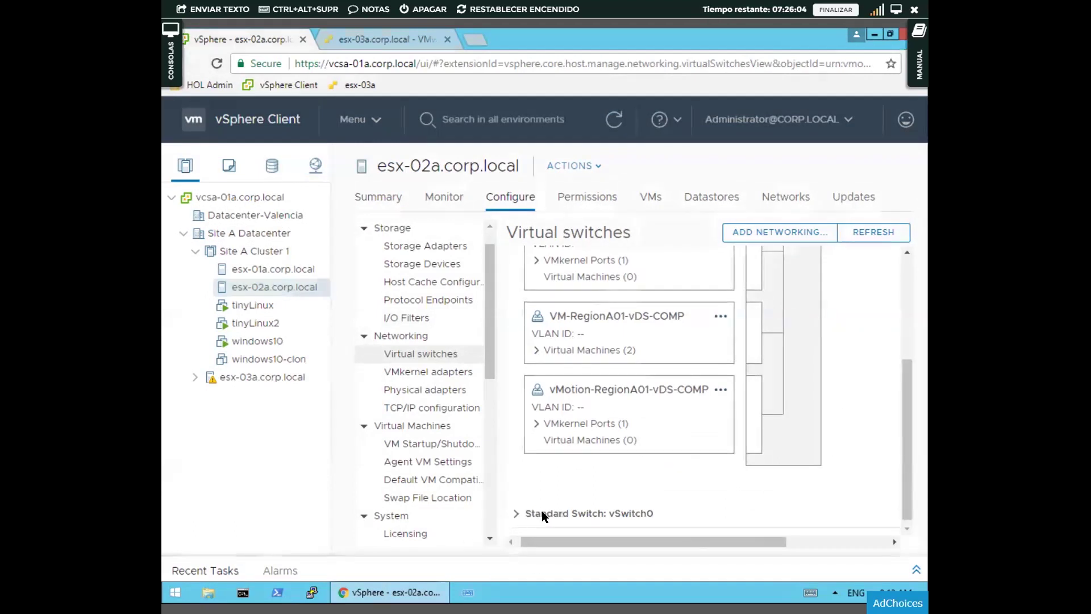
pyautogui.click(543, 514)
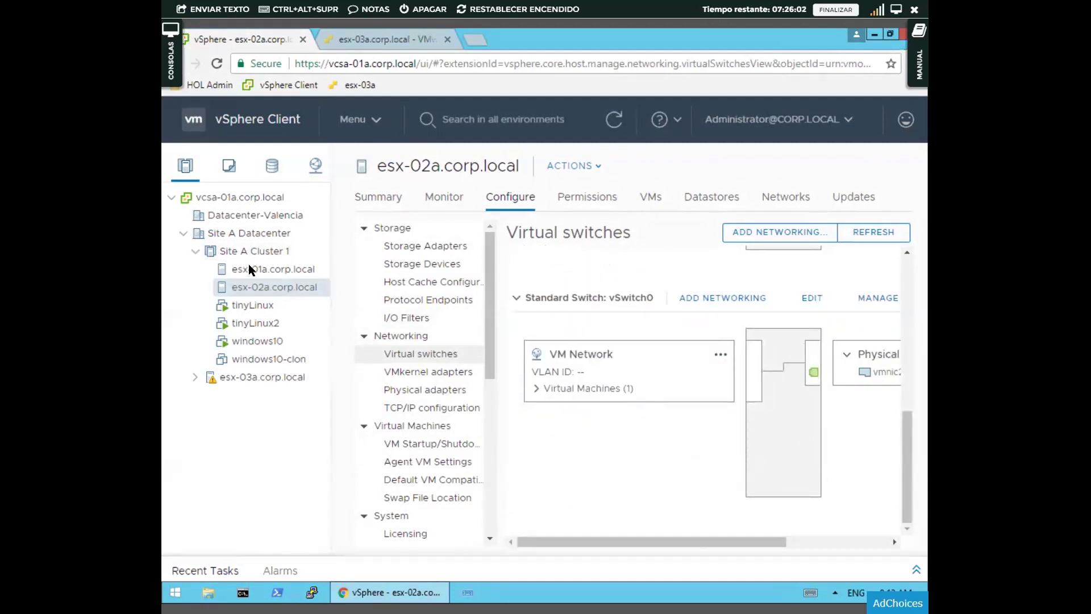
# - Add a virtual machine port group red-dmz with VLAN ID 20 to esx-02a's vSwitch0
pyautogui.click(720, 300)
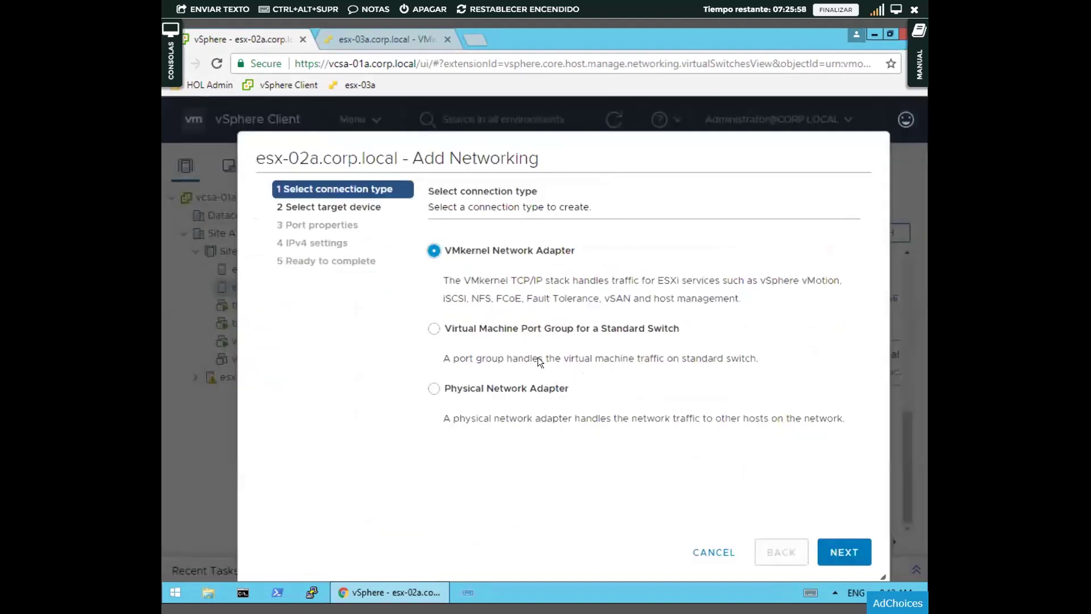
pyautogui.click(528, 332)
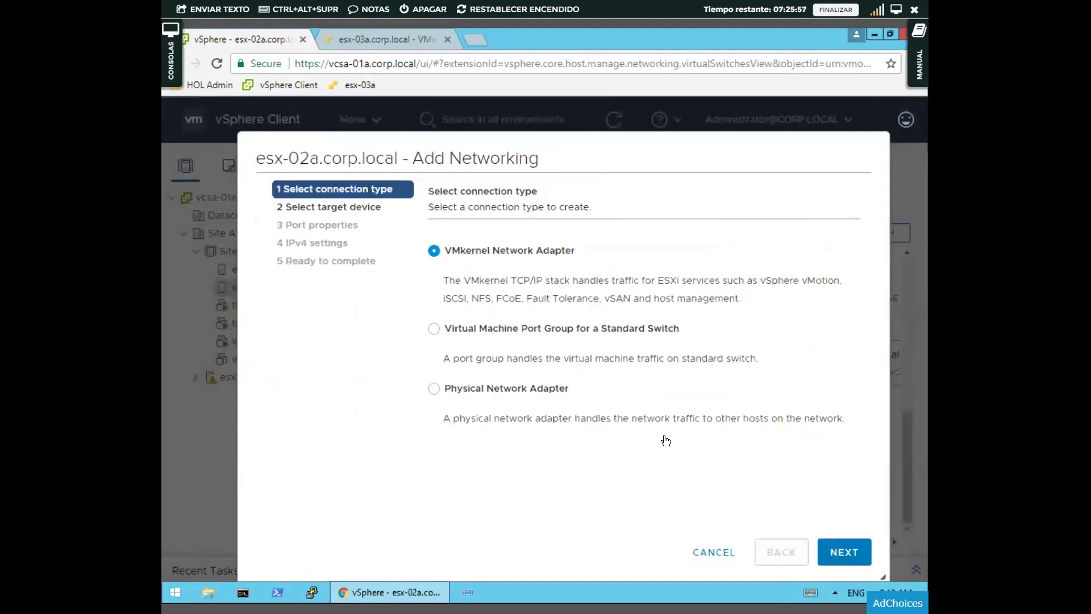
pyautogui.click(856, 561)
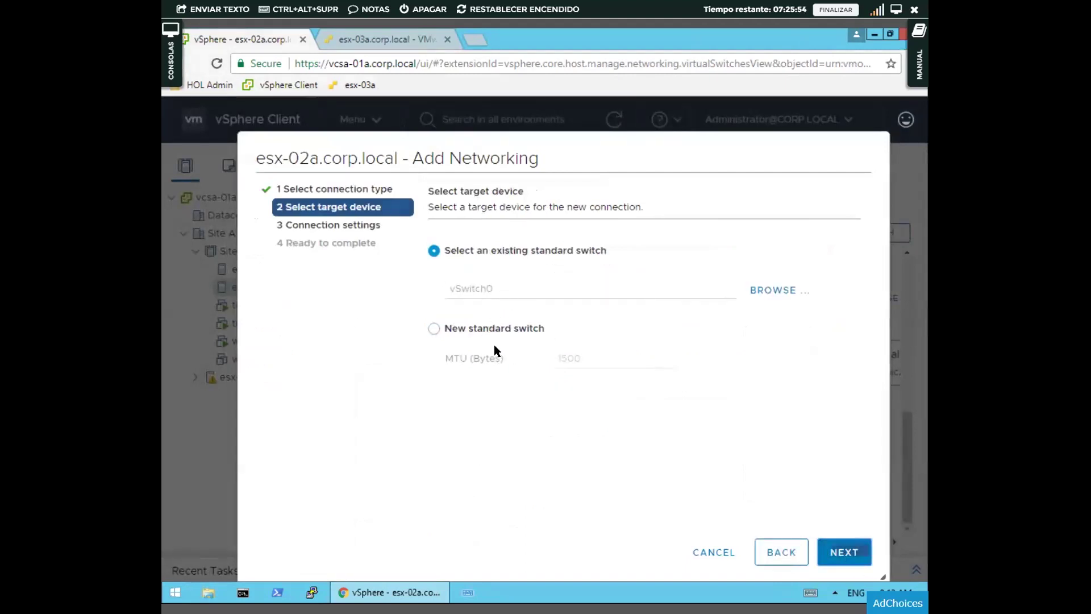
pyautogui.click(836, 547)
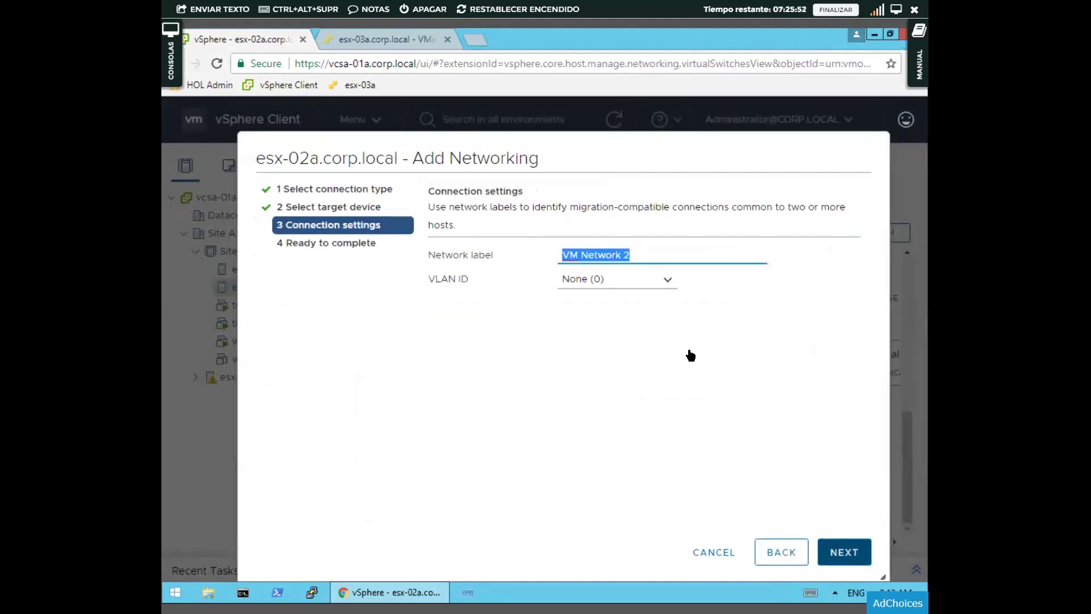
pyautogui.write('red')
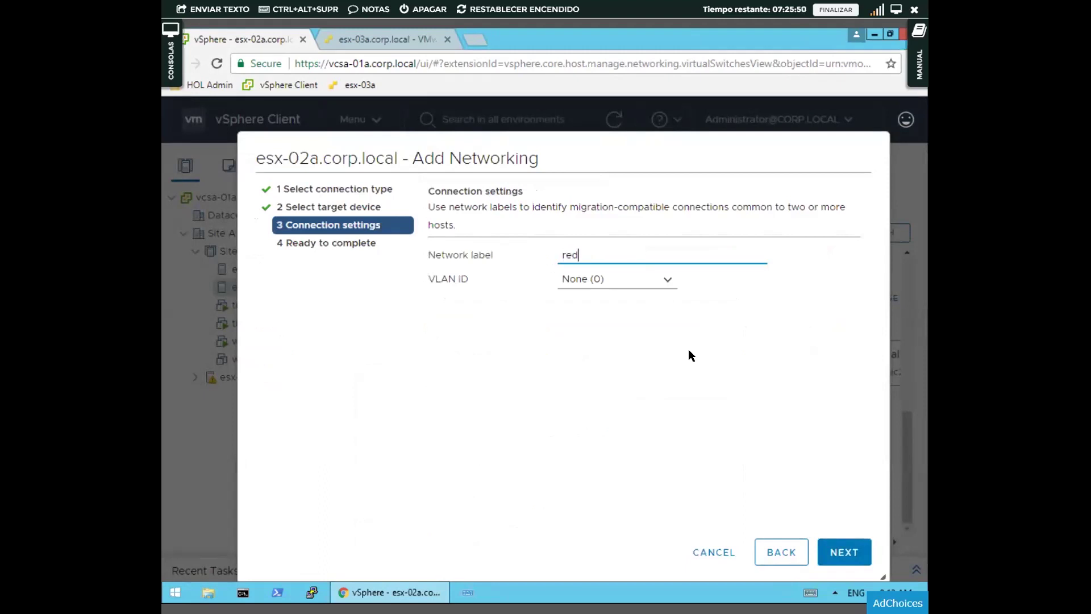
pyautogui.write('-dmz')
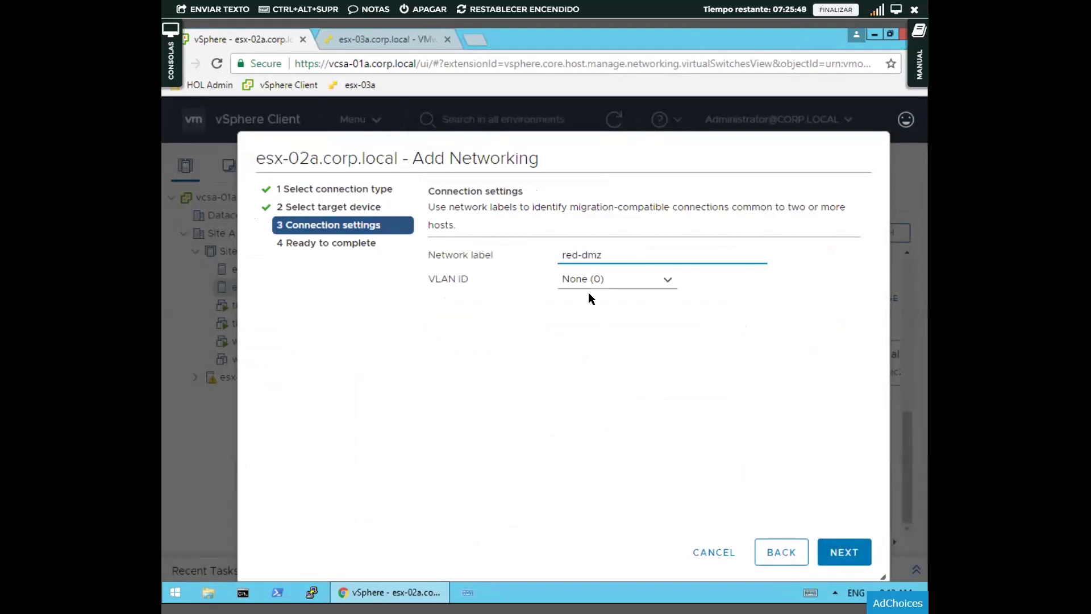
pyautogui.click(605, 284)
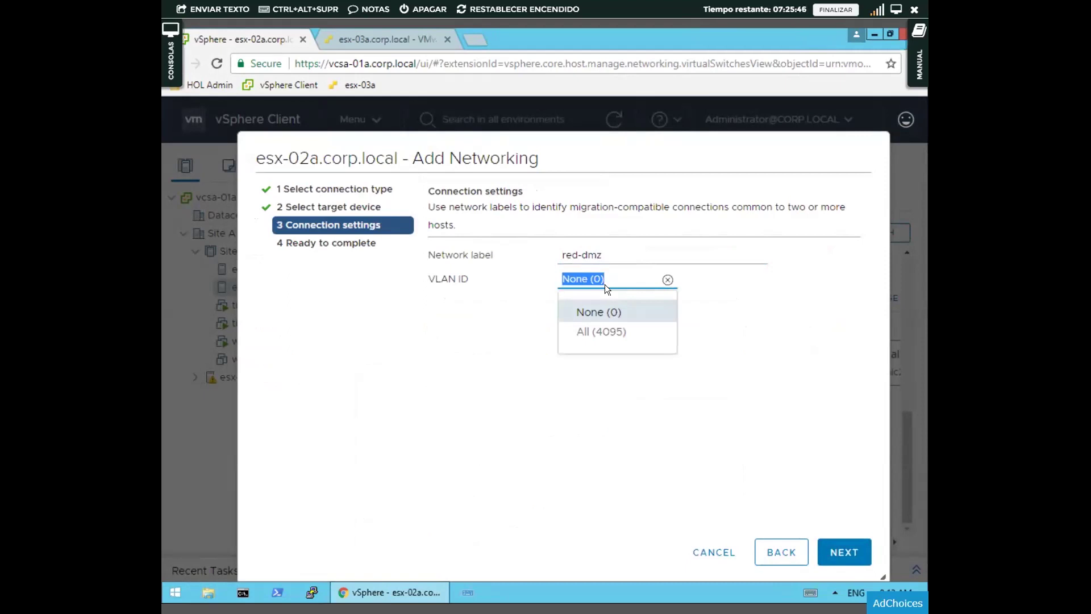
pyautogui.write('20')
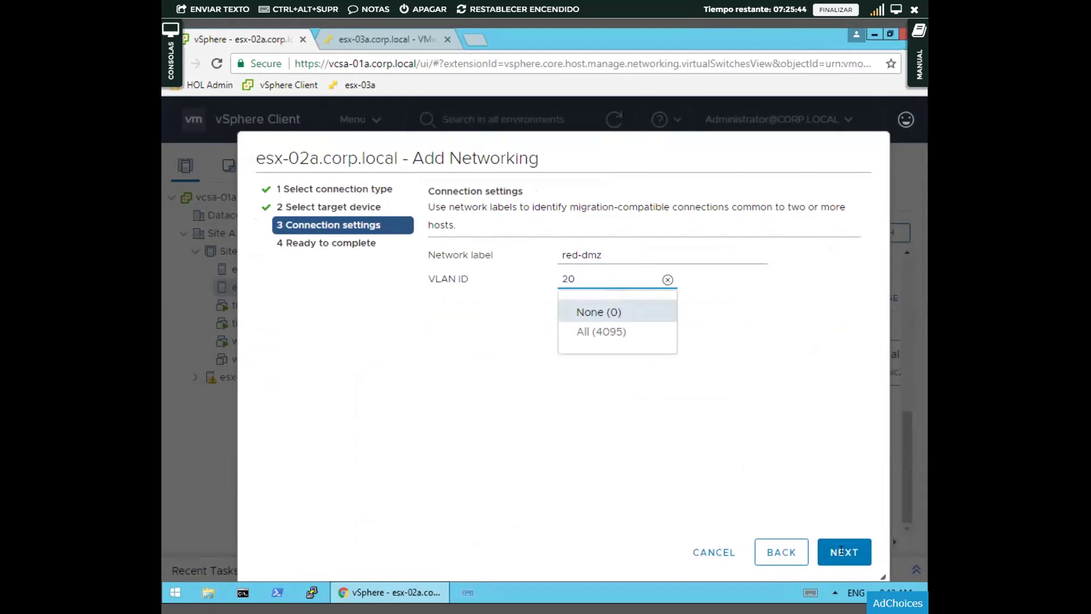
pyautogui.click(841, 551)
pyautogui.click(843, 553)
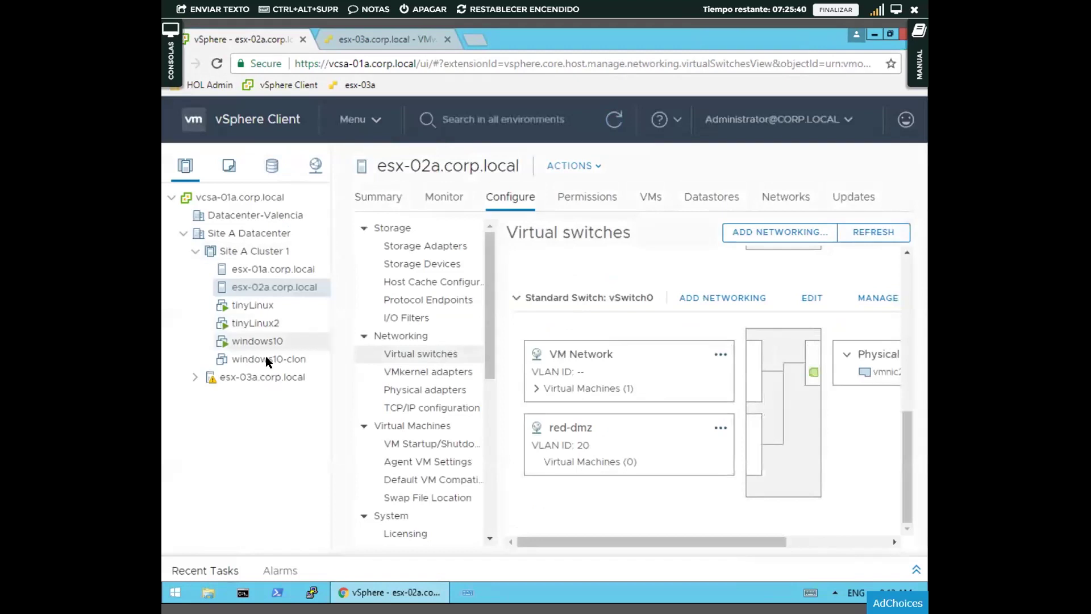
pyautogui.click(266, 359)
# - In windows10-clon's Edit Settings, browse to red-dmz for Network adapter 1 and save
pyautogui.rightClick(266, 358)
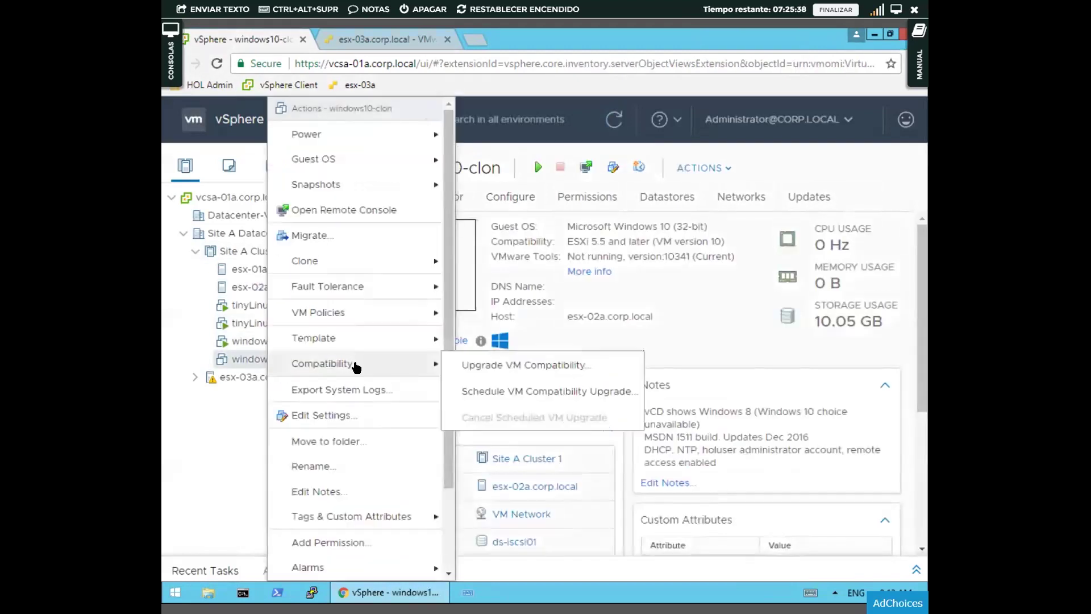
pyautogui.click(346, 413)
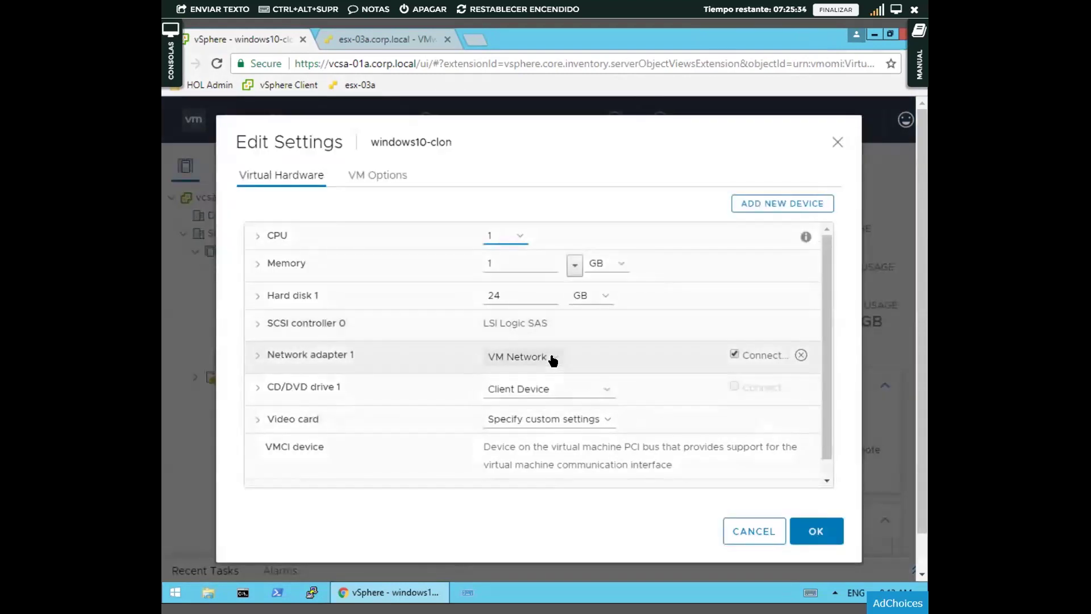
pyautogui.click(553, 358)
pyautogui.click(531, 386)
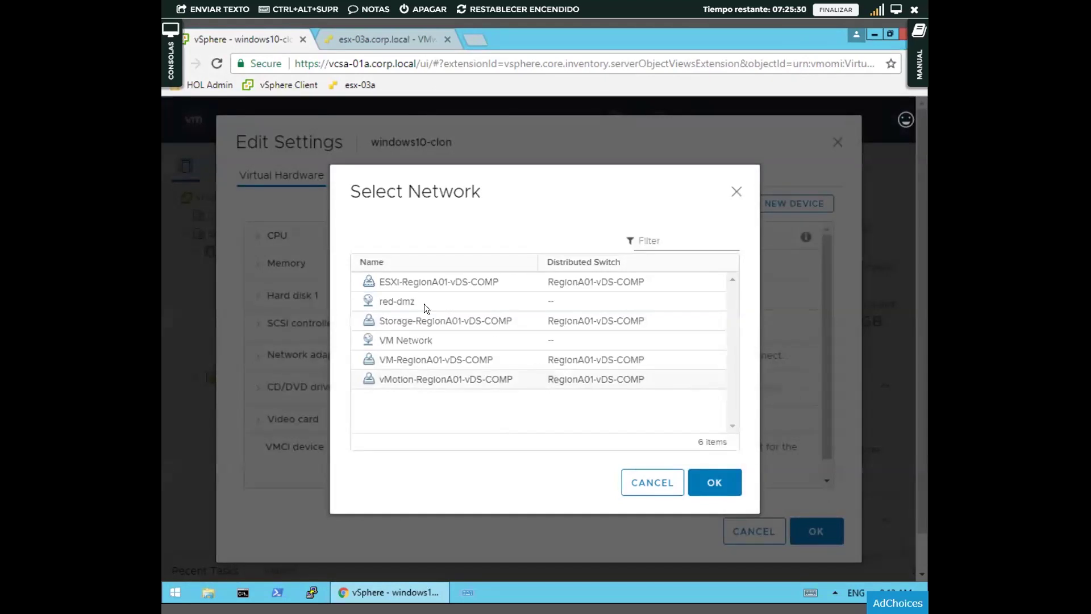
pyautogui.click(396, 300)
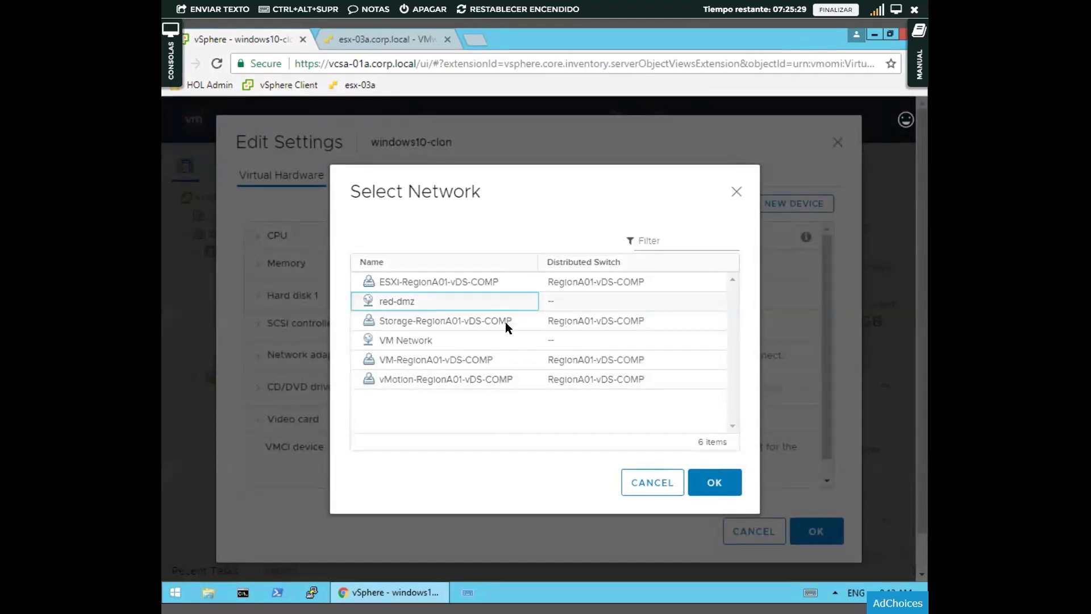
pyautogui.click(704, 481)
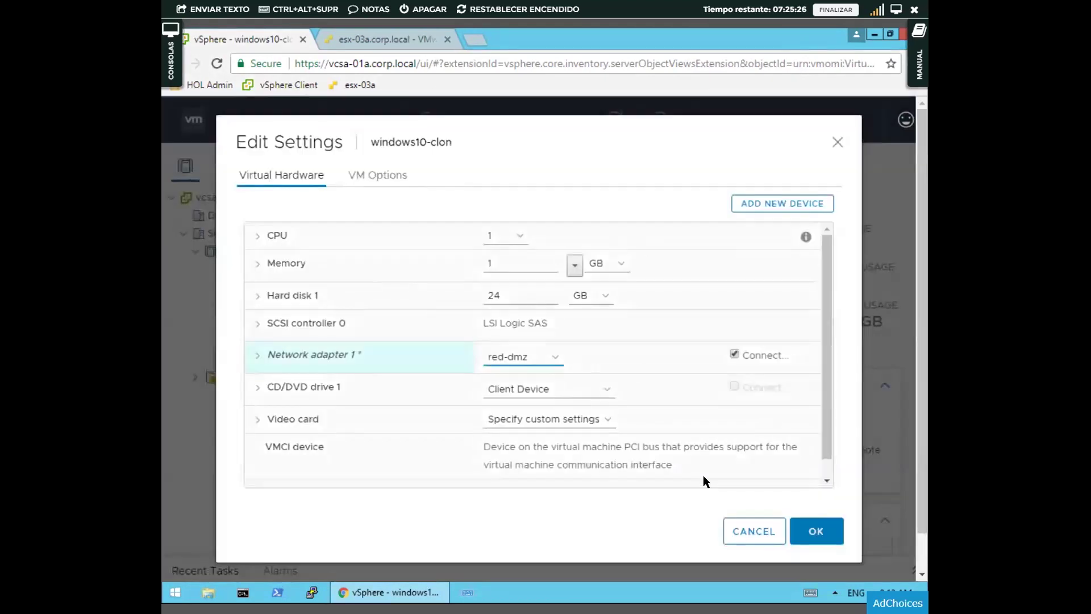
pyautogui.click(812, 529)
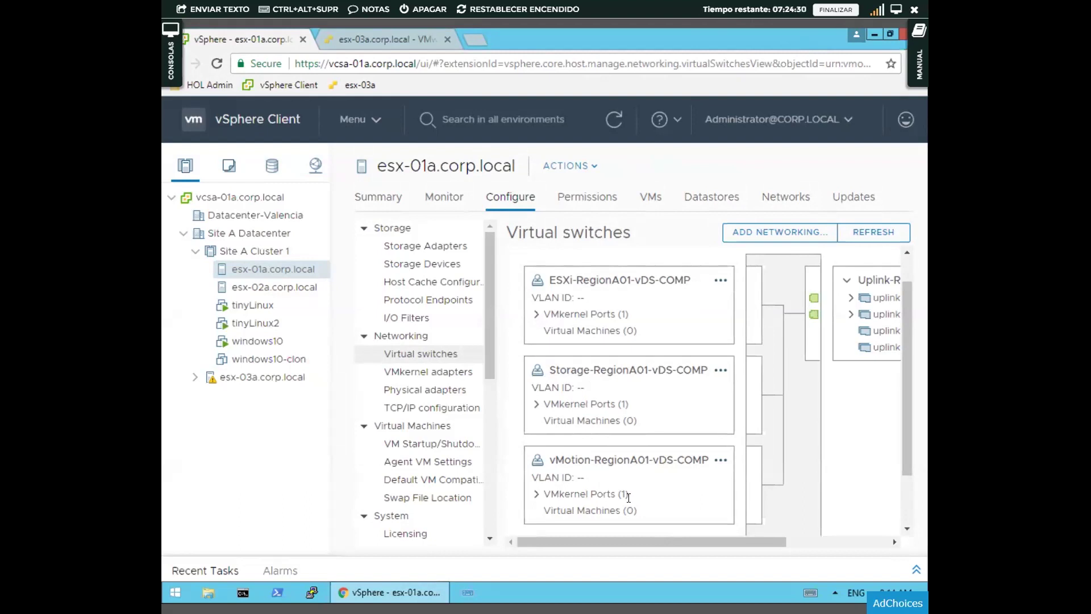
# - Launch the standalone VMware Remote Console (VMRC) for the windows10 virtual machine
pyautogui.click(254, 341)
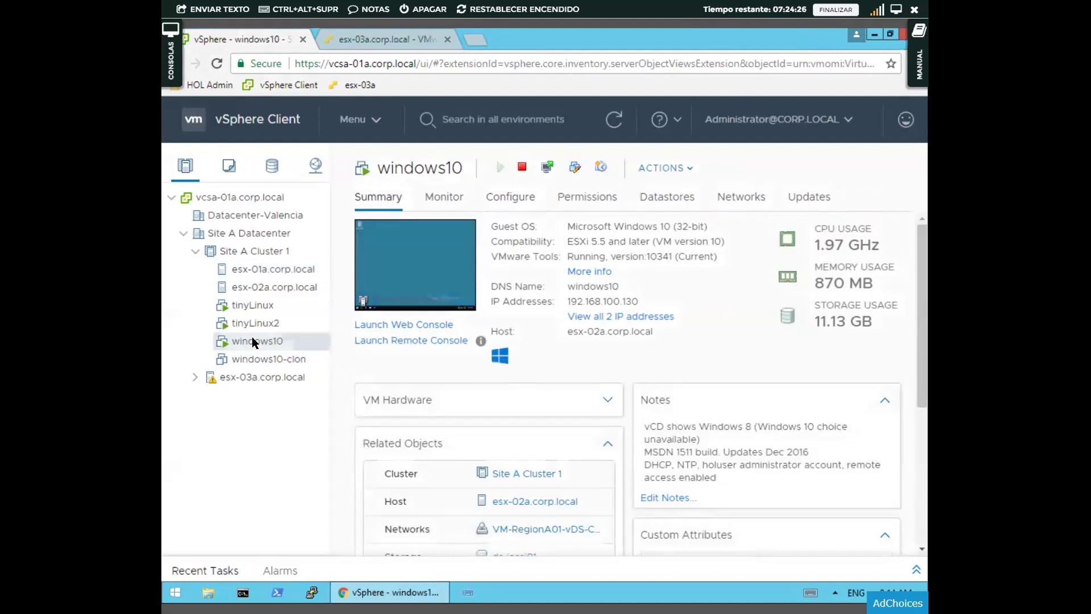
pyautogui.click(547, 167)
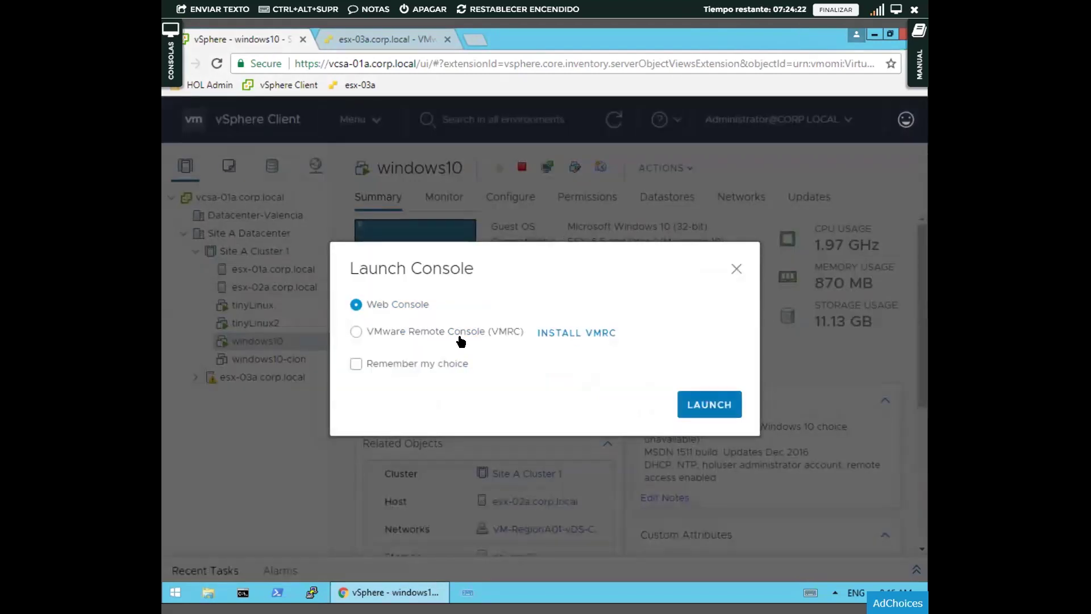
pyautogui.click(431, 333)
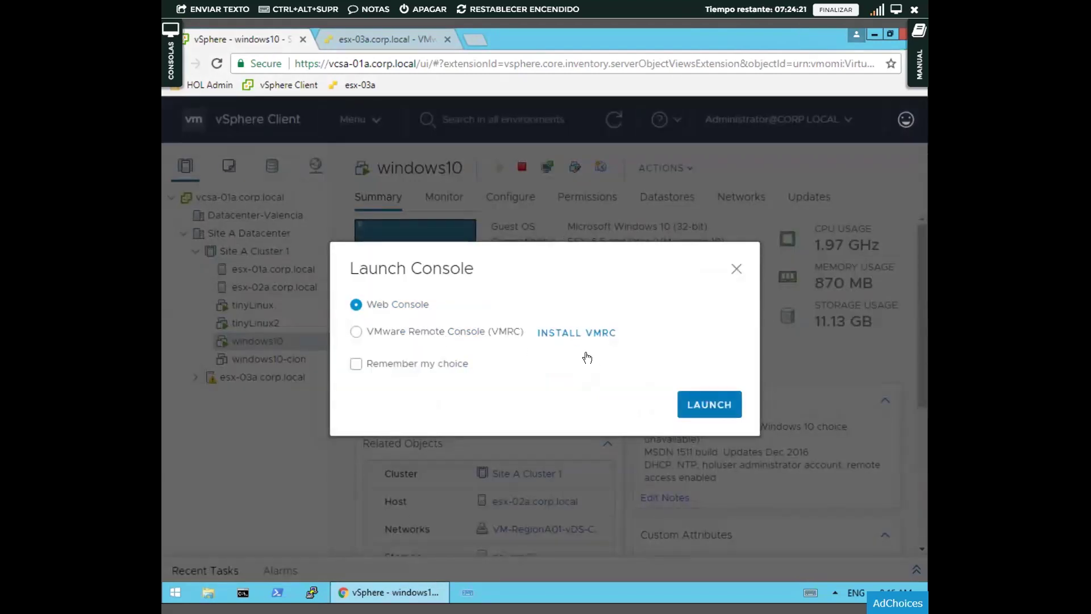
pyautogui.click(709, 405)
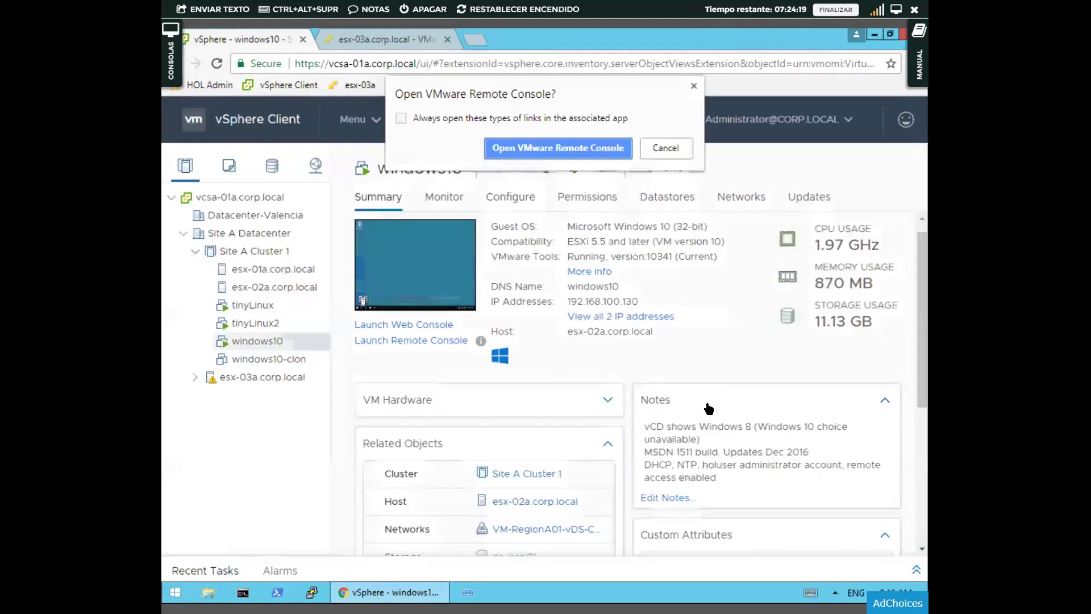
pyautogui.click(566, 149)
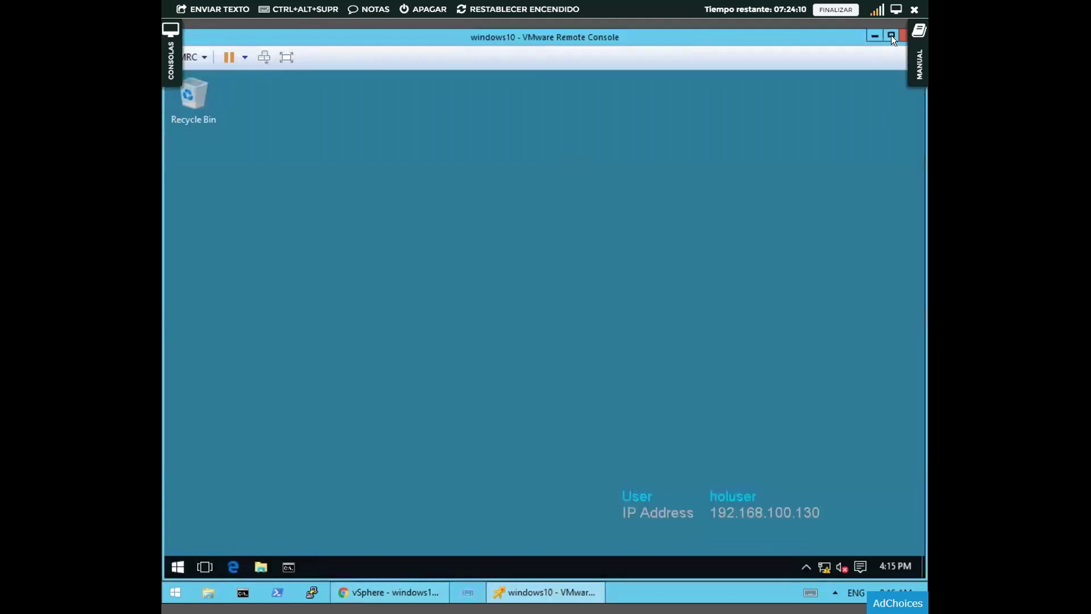
# - Shrink the console window and position it on the right beside the vSphere Client page
pyautogui.click(892, 35)
pyautogui.click(890, 34)
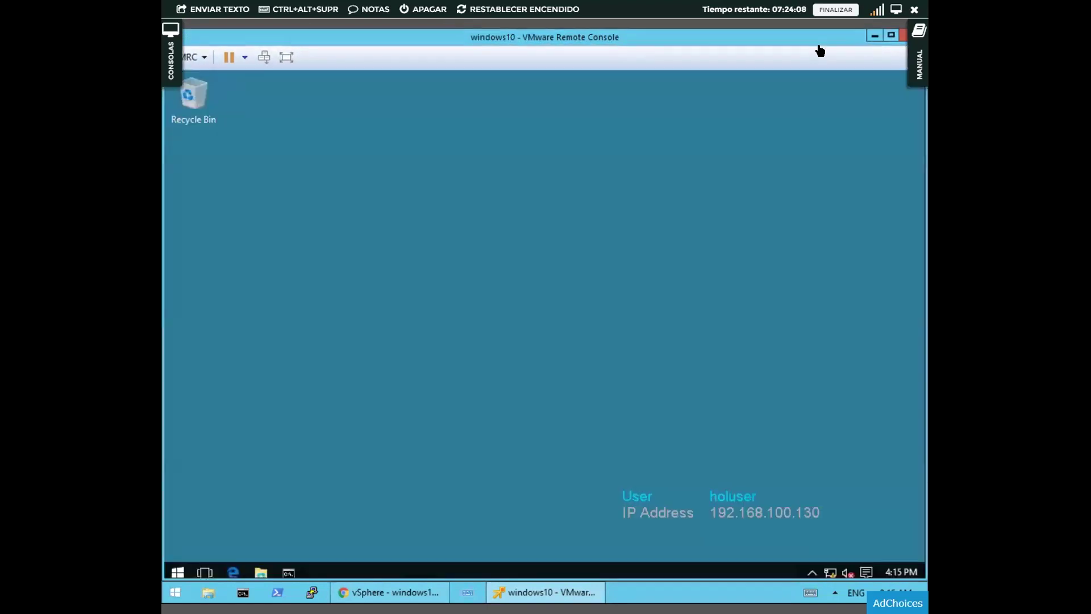
pyautogui.moveTo(242, 35); pyautogui.dragTo(367, 118)
pyautogui.moveTo(286, 106); pyautogui.dragTo(501, 169)
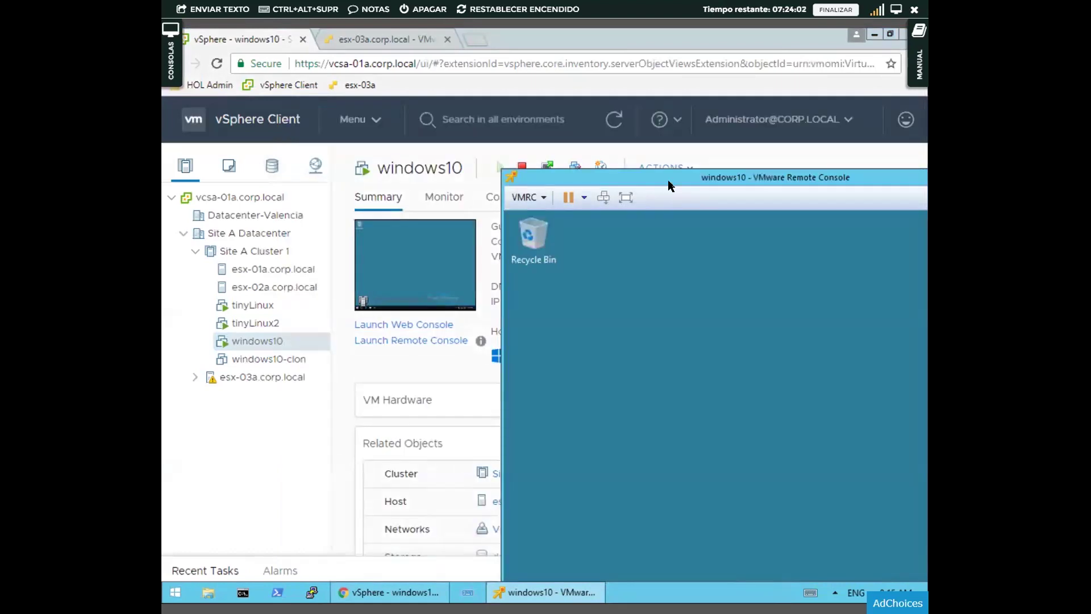
pyautogui.moveTo(667, 180); pyautogui.dragTo(649, 100)
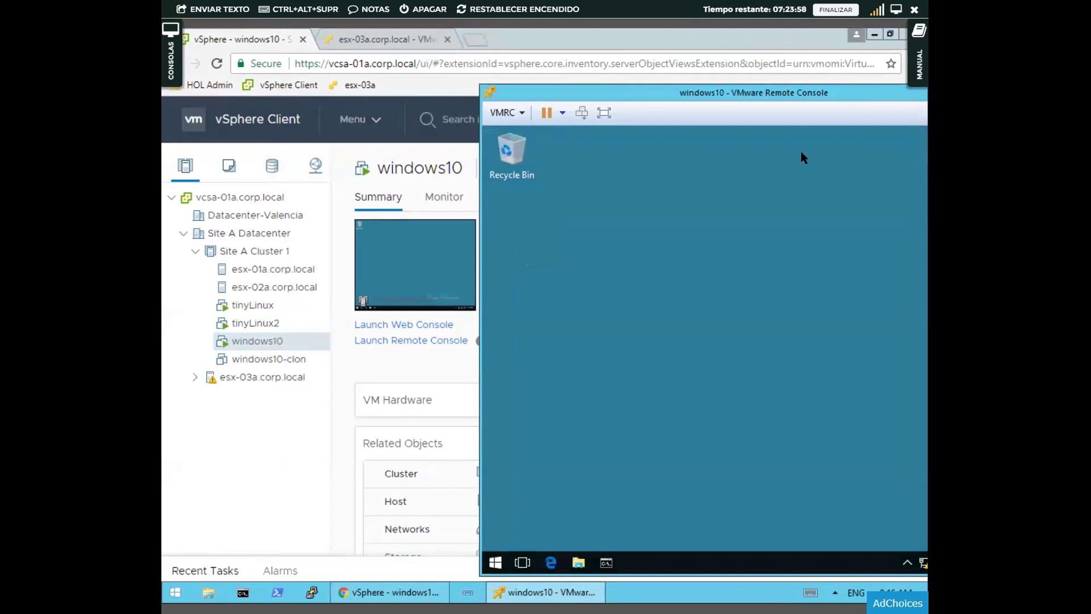
# - Drag windows10 from esx-02a onto host esx-01a.corp.local in the inventory tree
pyautogui.rightClick(255, 339)
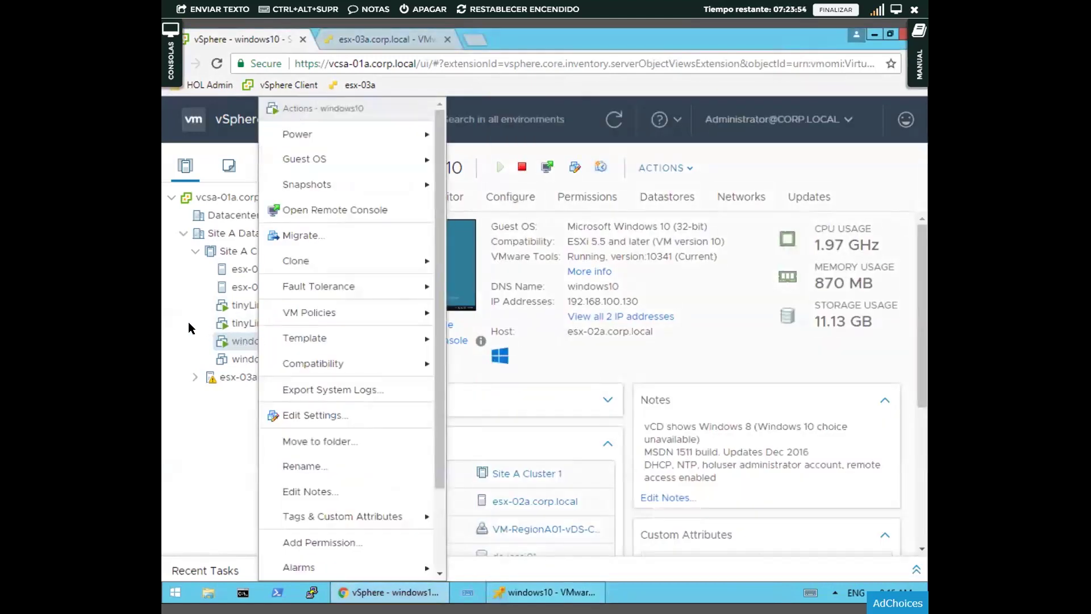
pyautogui.click(244, 443)
pyautogui.click(271, 341)
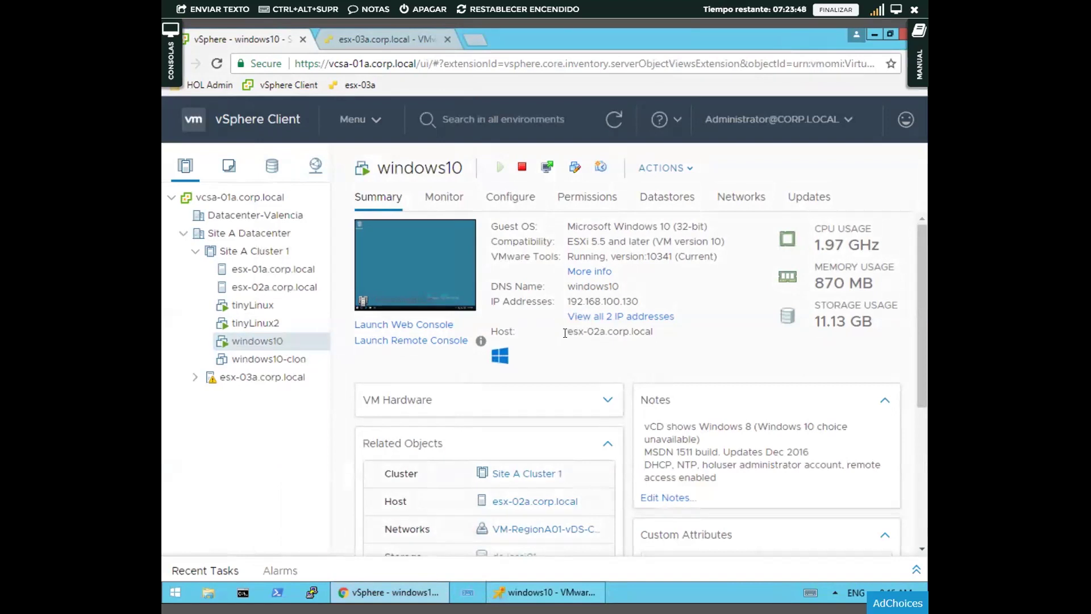
pyautogui.moveTo(565, 332); pyautogui.dragTo(657, 332)
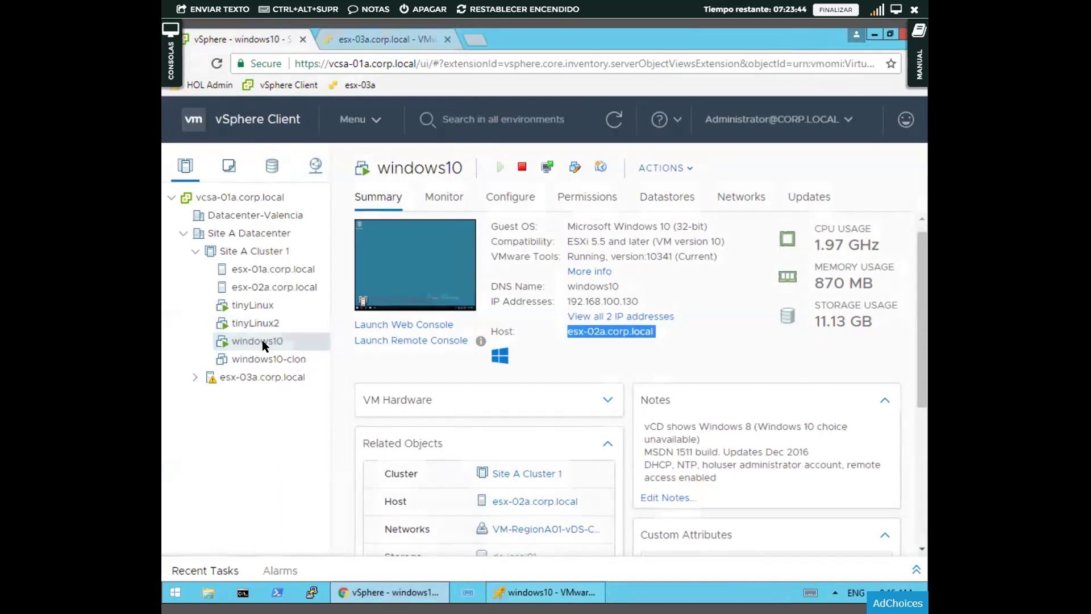
pyautogui.moveTo(263, 345); pyautogui.dragTo(287, 270)
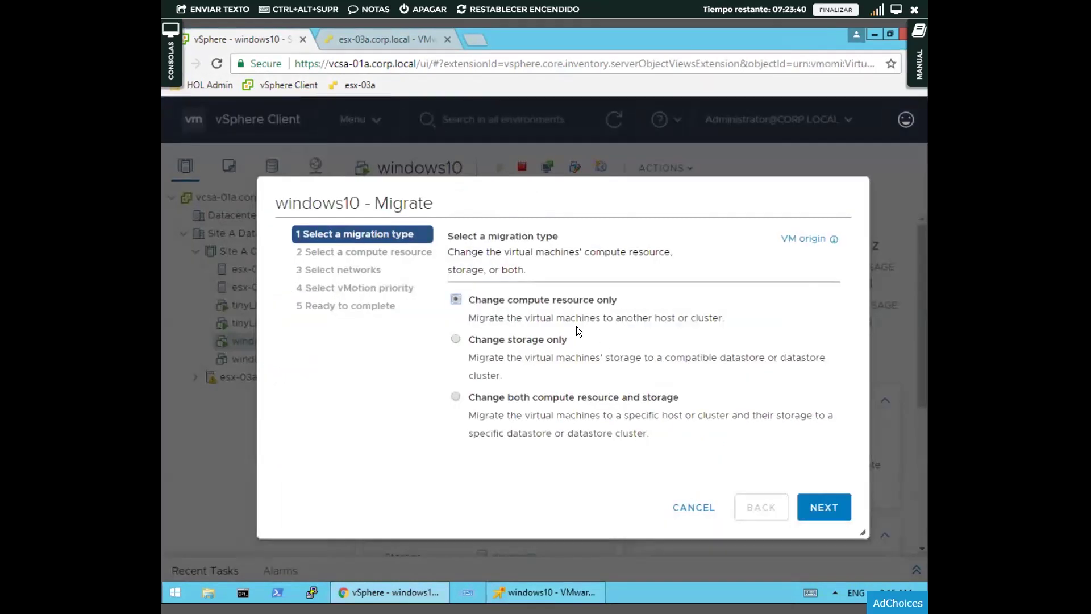
# - Run the compute-resource-only migration to esx-01a.corp.local with high-priority vMotion
pyautogui.click(810, 504)
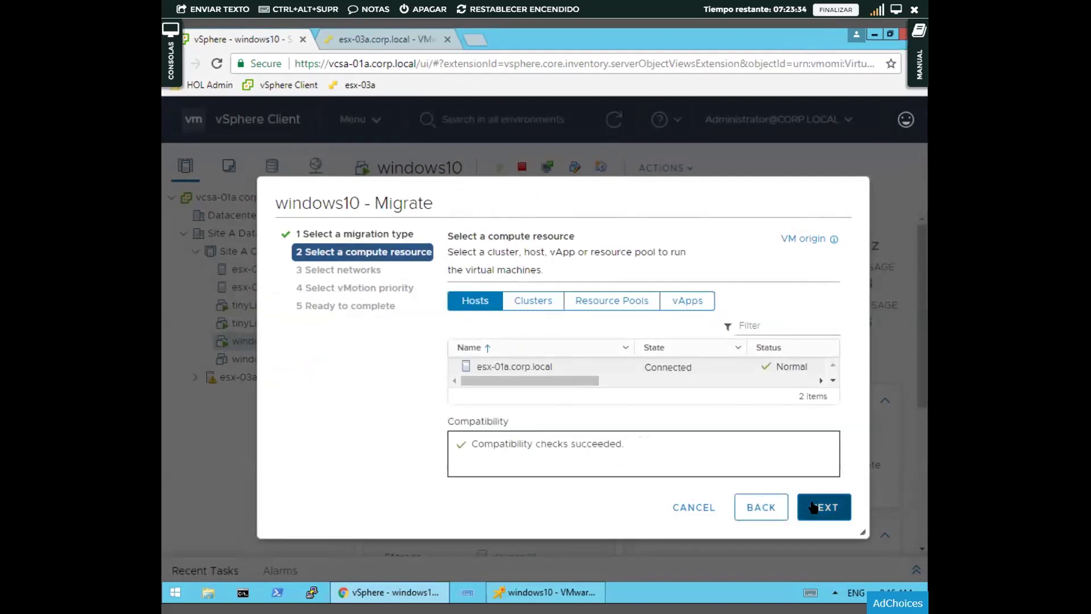
pyautogui.click(813, 506)
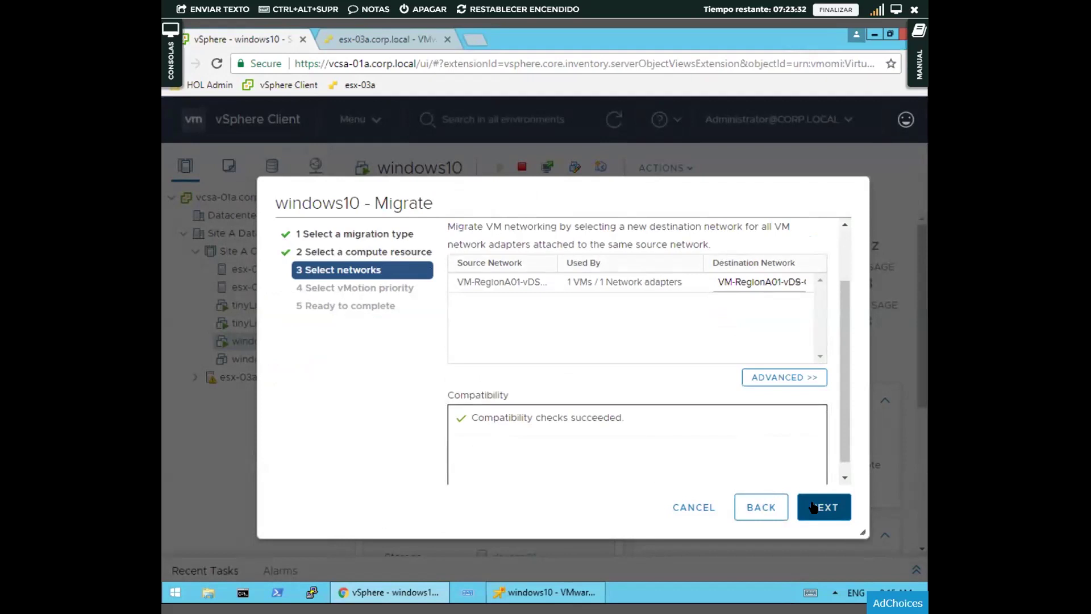
pyautogui.click(814, 506)
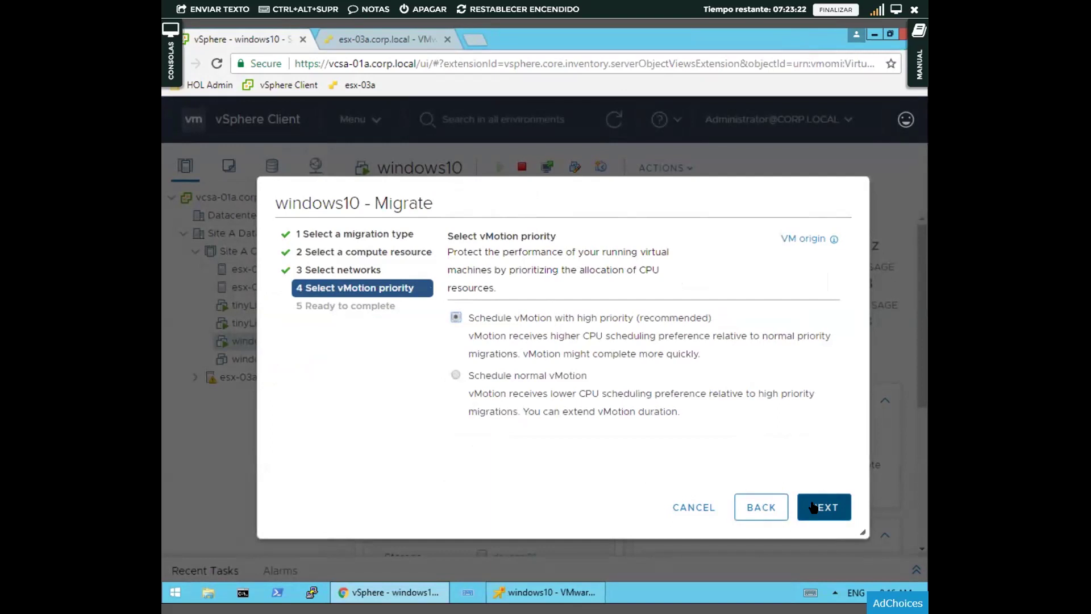
pyautogui.click(814, 507)
pyautogui.click(814, 507)
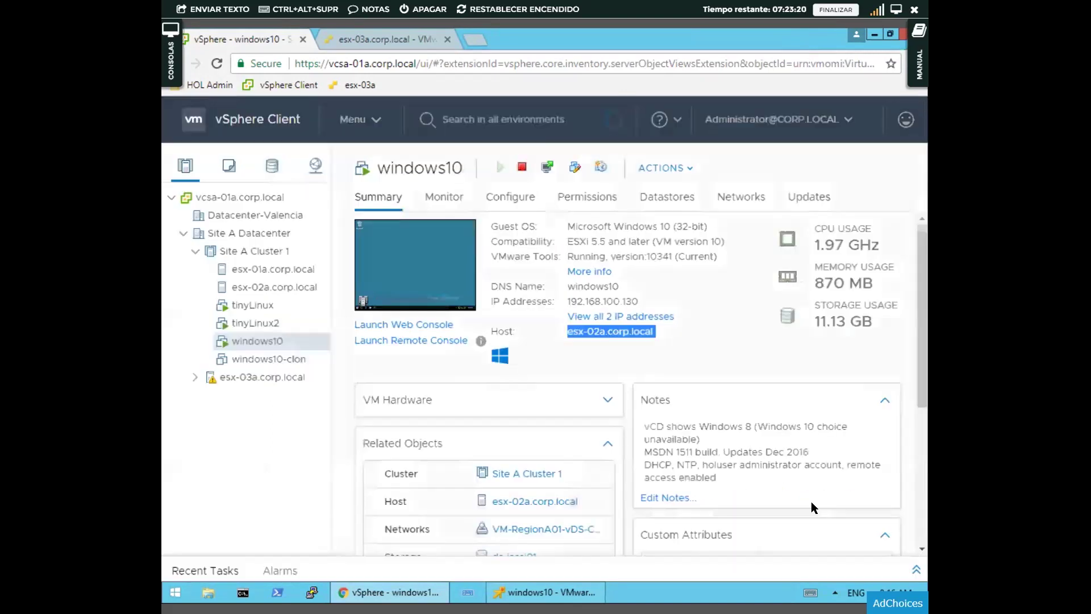
# - Launch Microsoft Edge in the windows10 remote console, then go back to the vSphere Client
pyautogui.click(534, 586)
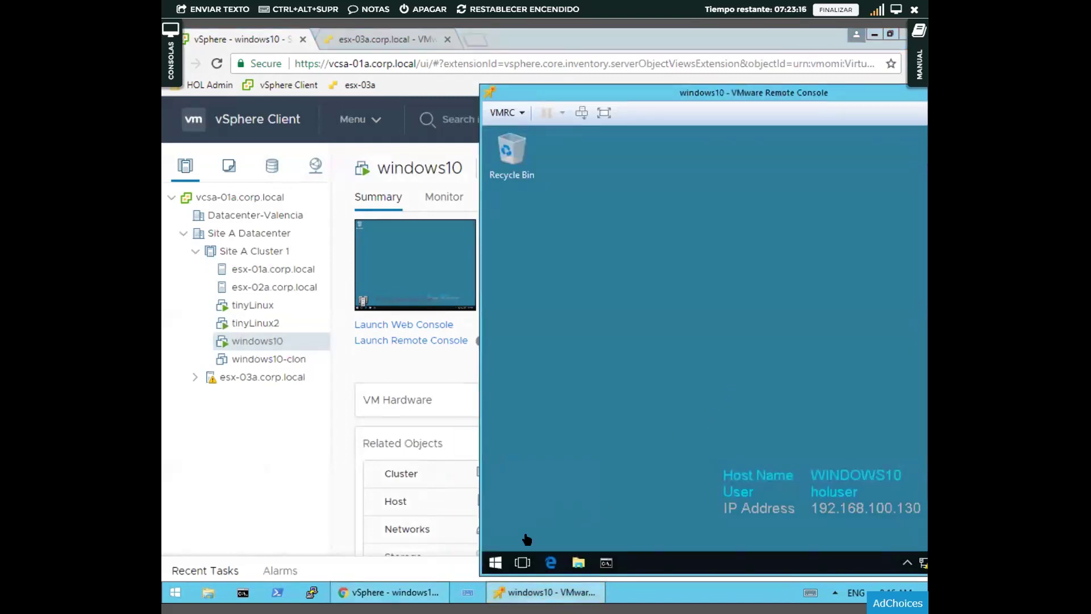
pyautogui.click(495, 564)
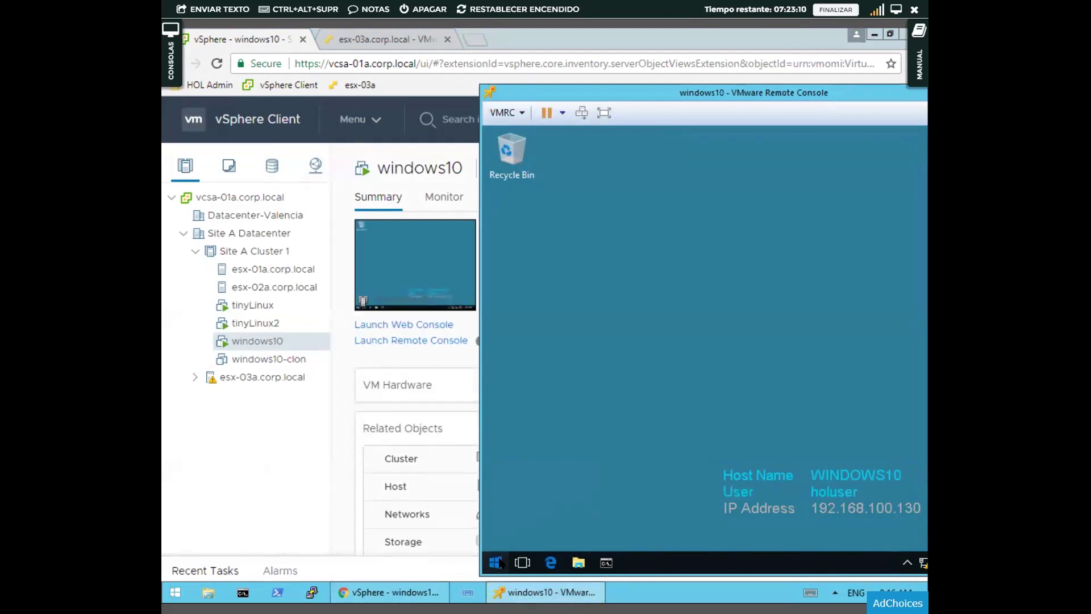
pyautogui.click(496, 563)
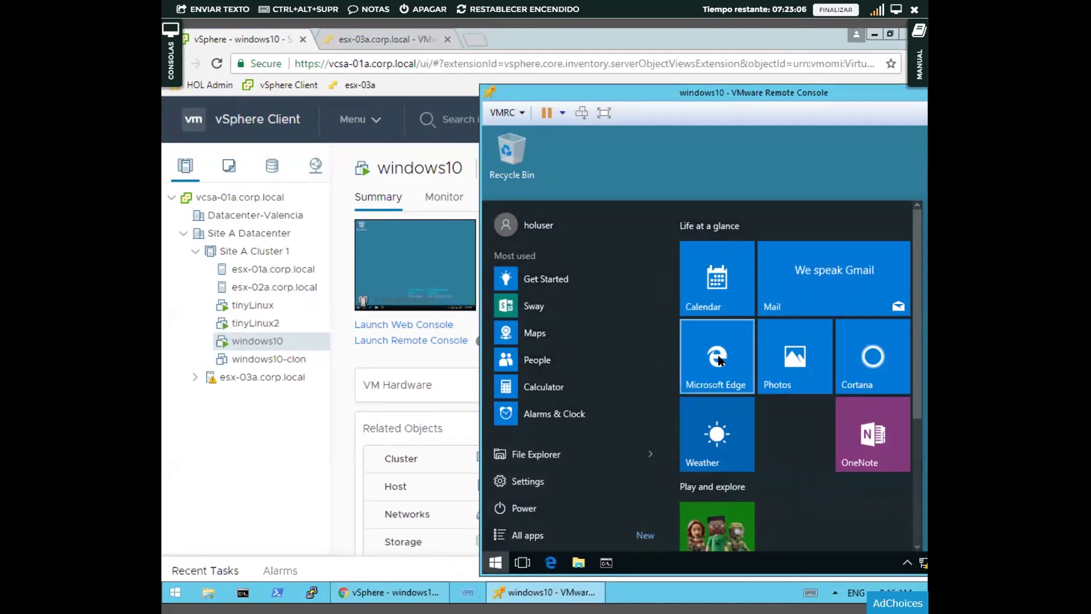
pyautogui.click(719, 359)
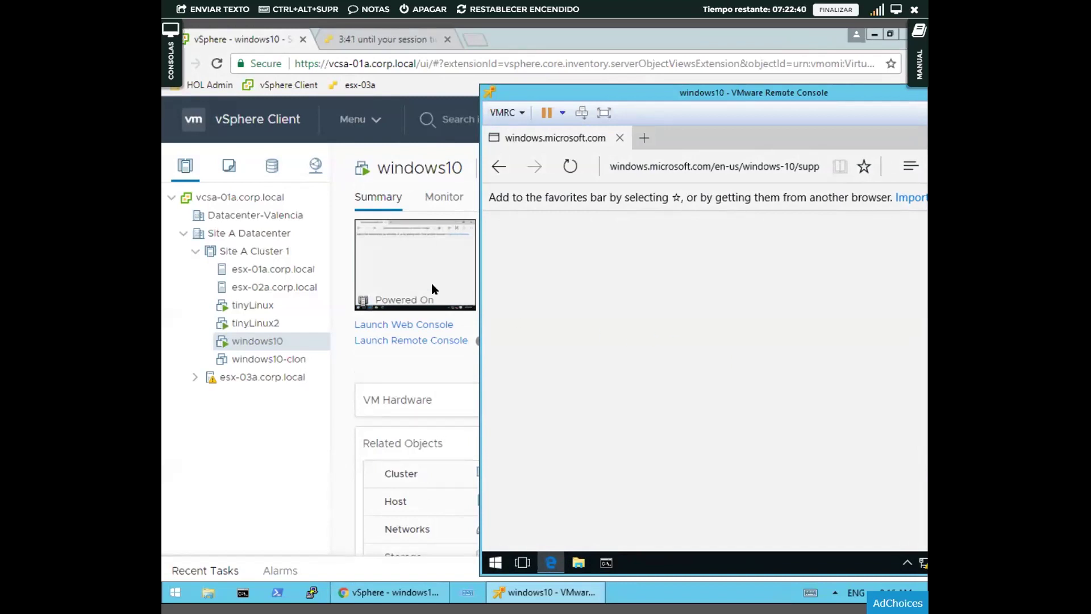
pyautogui.click(289, 289)
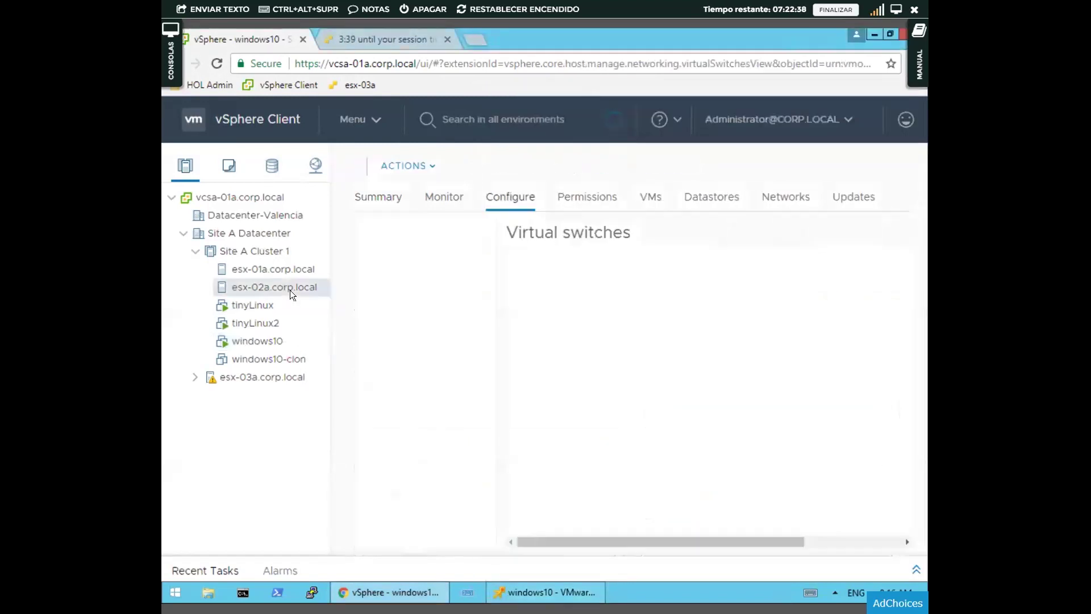
# - Show esx-02a's VMs tab (tinyLinux, windows10-clon), then select Site A Cluster 1
pyautogui.click(648, 196)
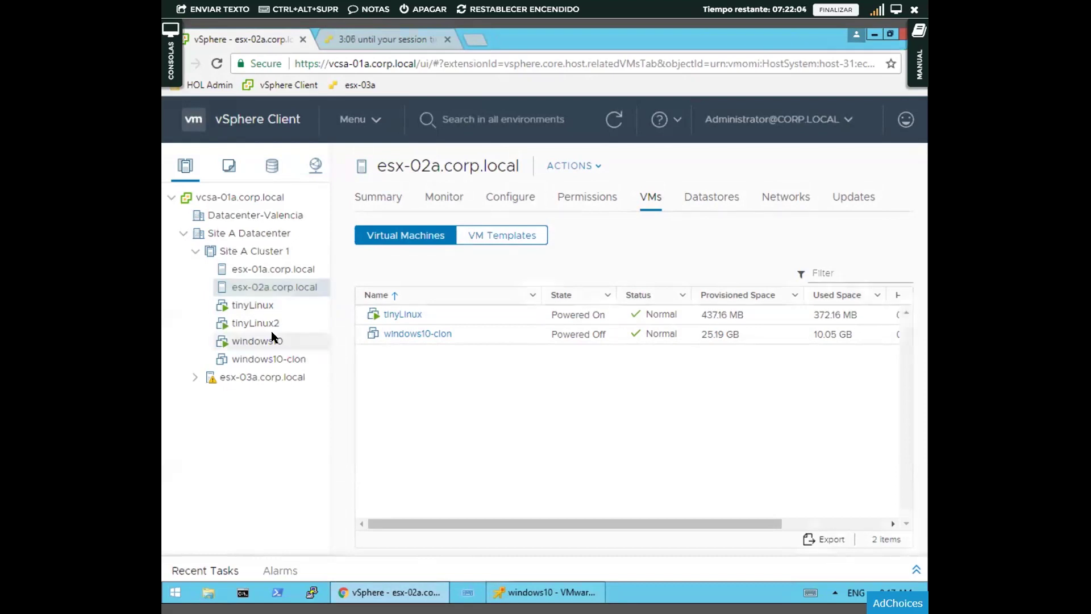
pyautogui.click(260, 251)
# - In Site A Cluster 1's vSphere Availability settings, switch vSphere HA on and apply
pyautogui.rightClick(259, 251)
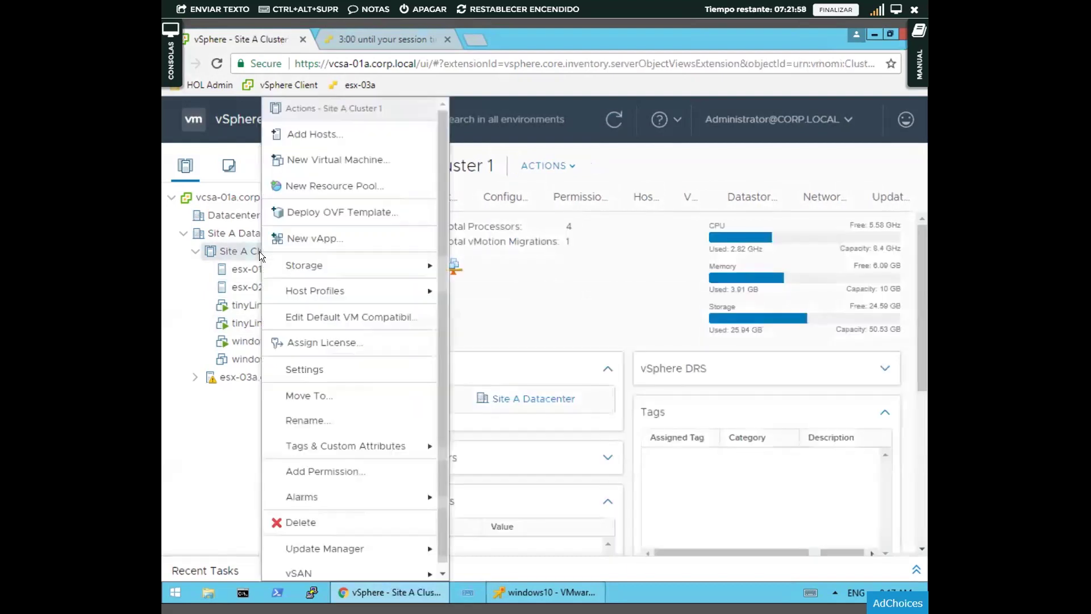
pyautogui.moveTo(306, 271)
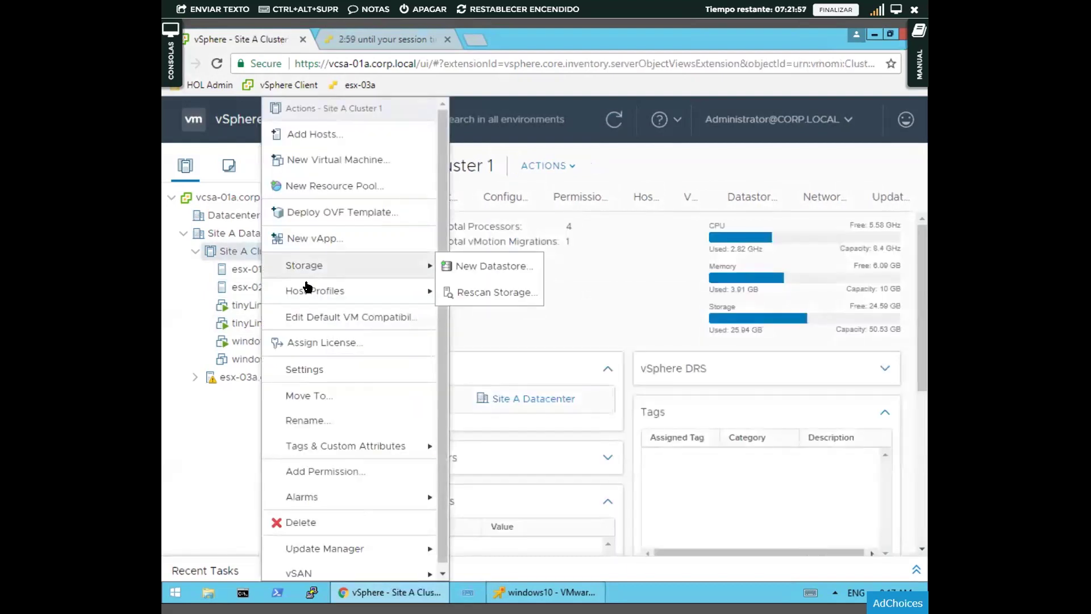
pyautogui.click(311, 370)
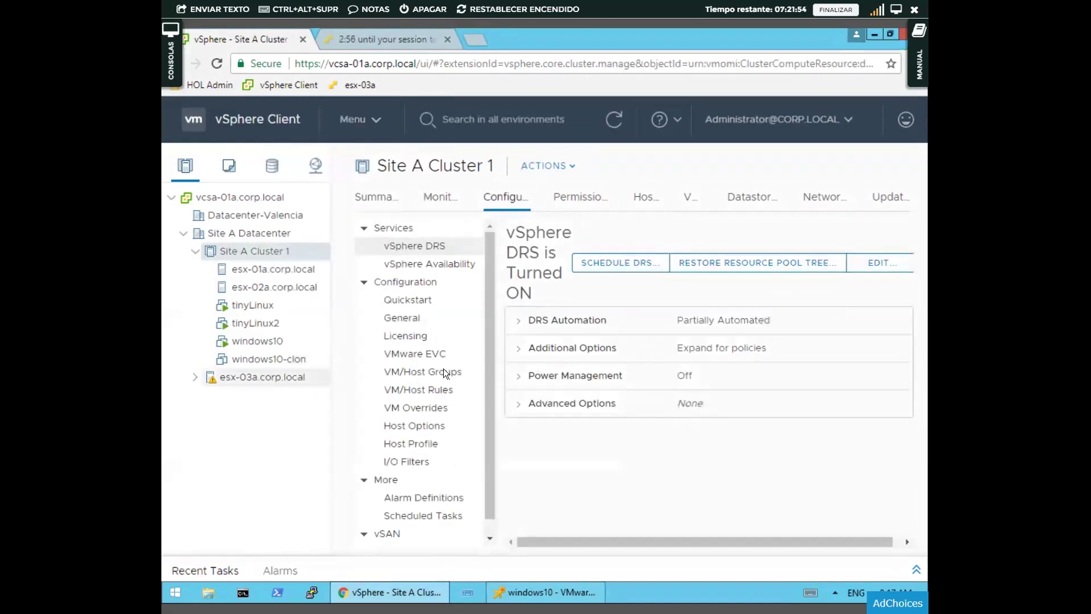
pyautogui.click(446, 263)
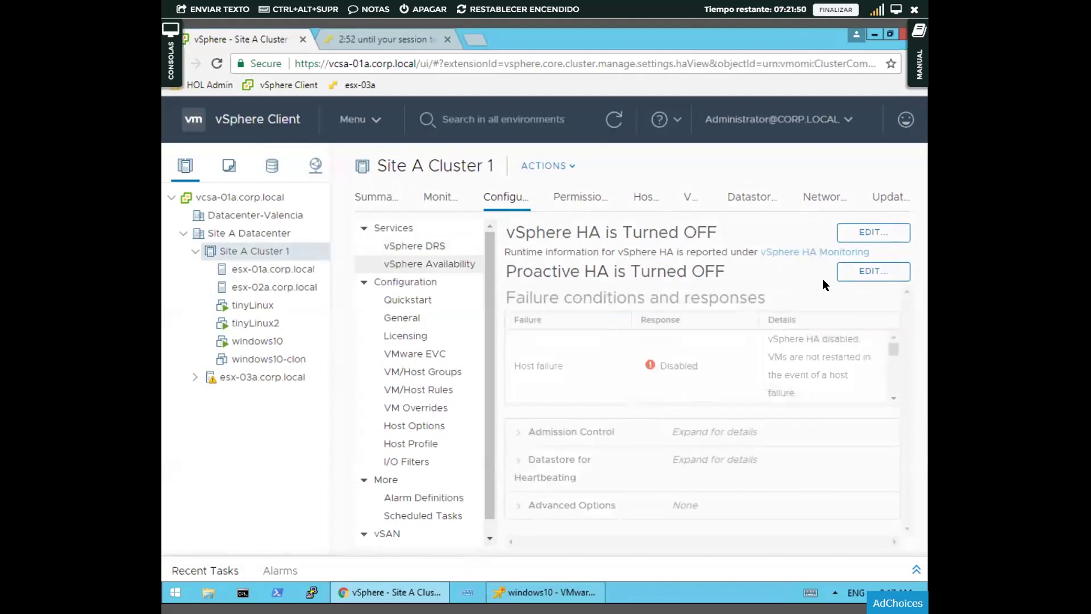
pyautogui.click(872, 233)
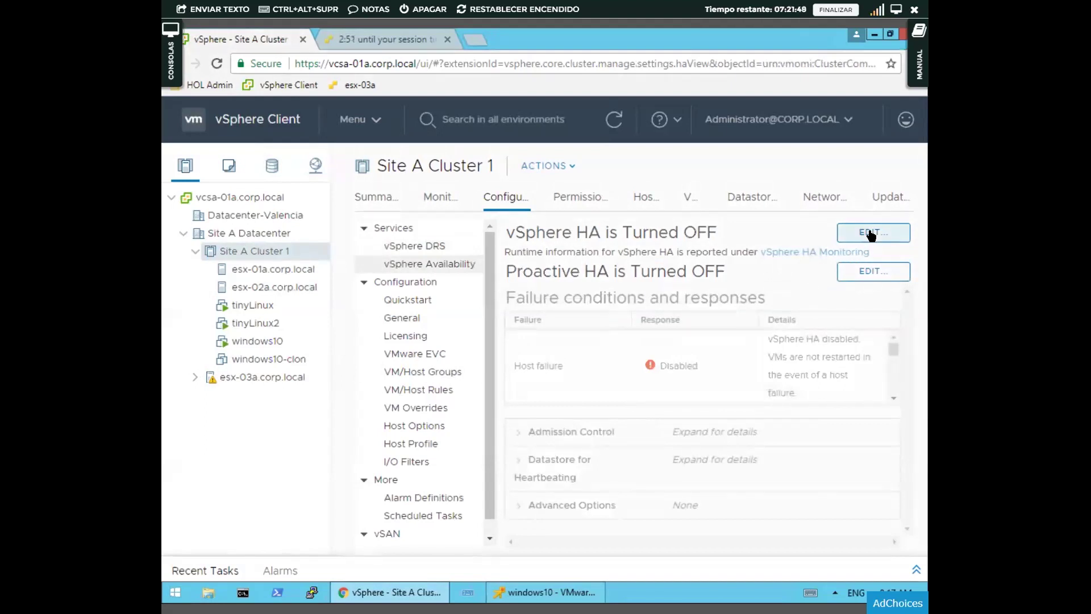
pyautogui.click(869, 232)
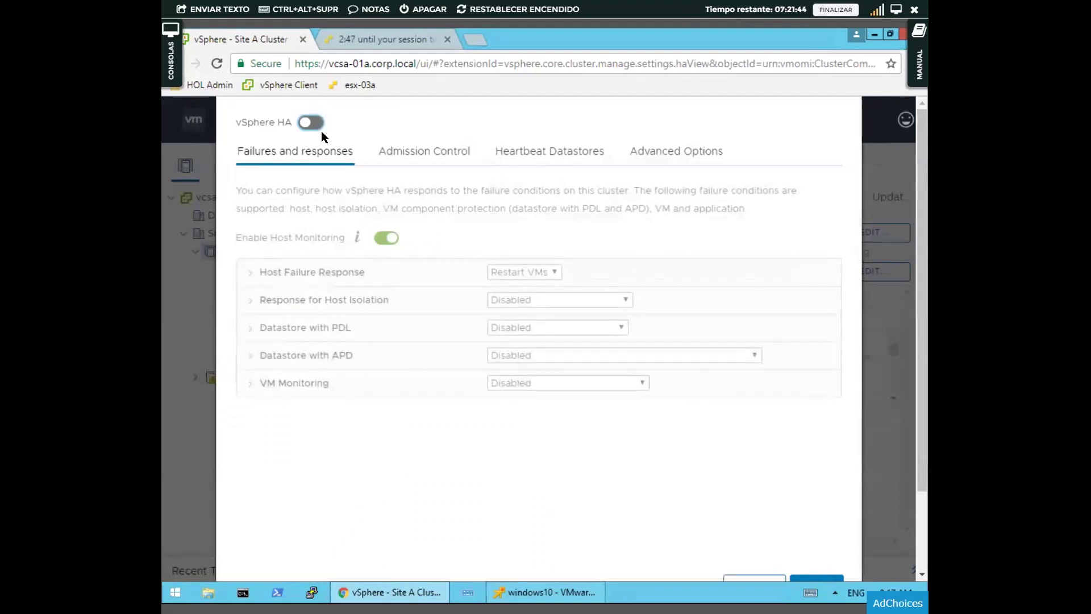
pyautogui.click(320, 124)
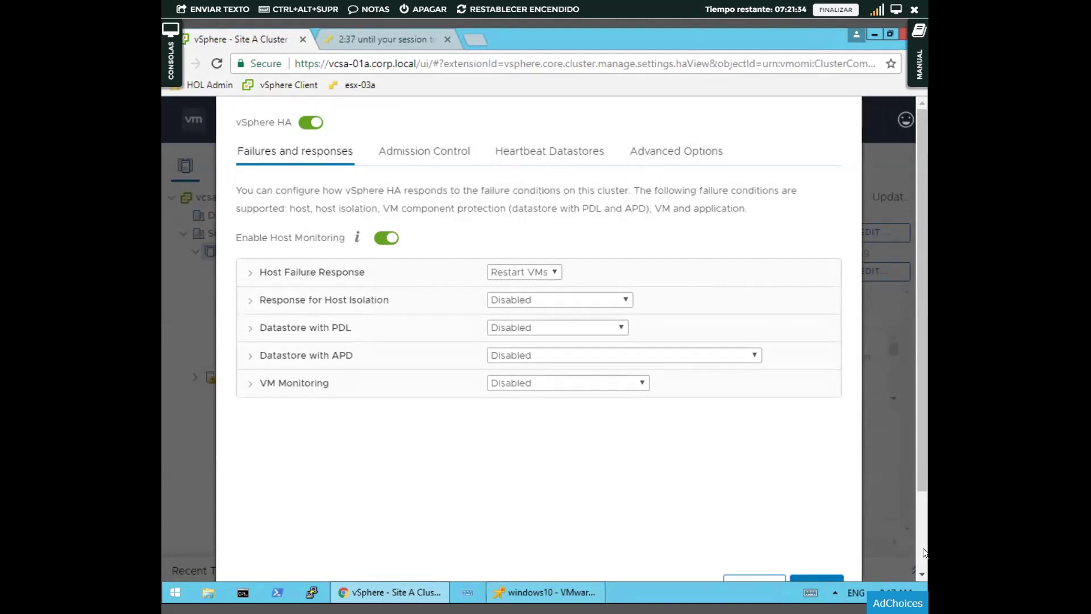
pyautogui.click(825, 575)
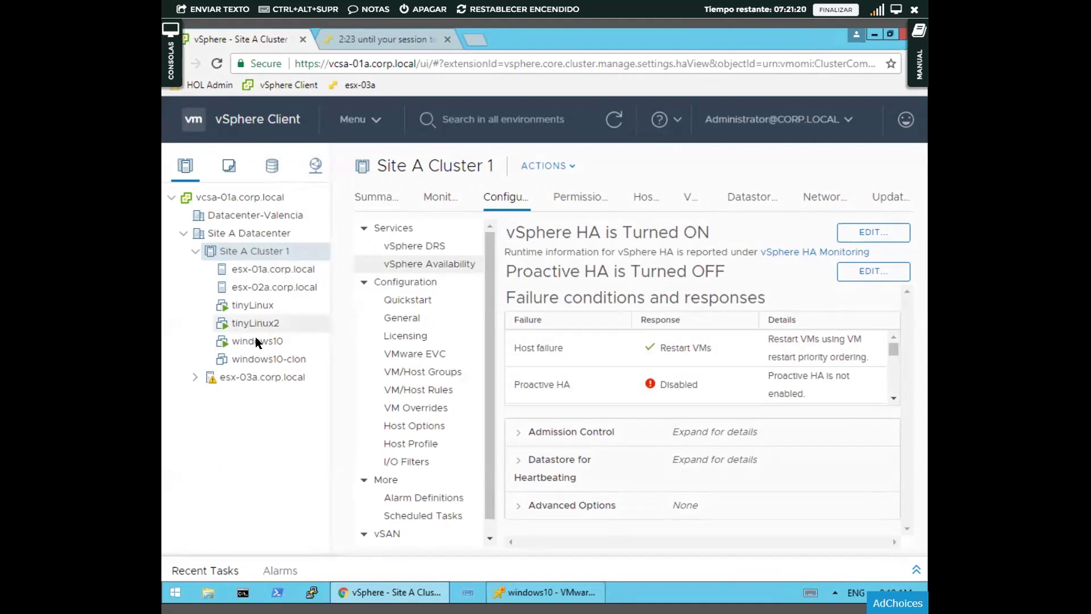
# - Select esx-02a.corp.local and review its Power actions menu, closing it without changes
pyautogui.click(277, 289)
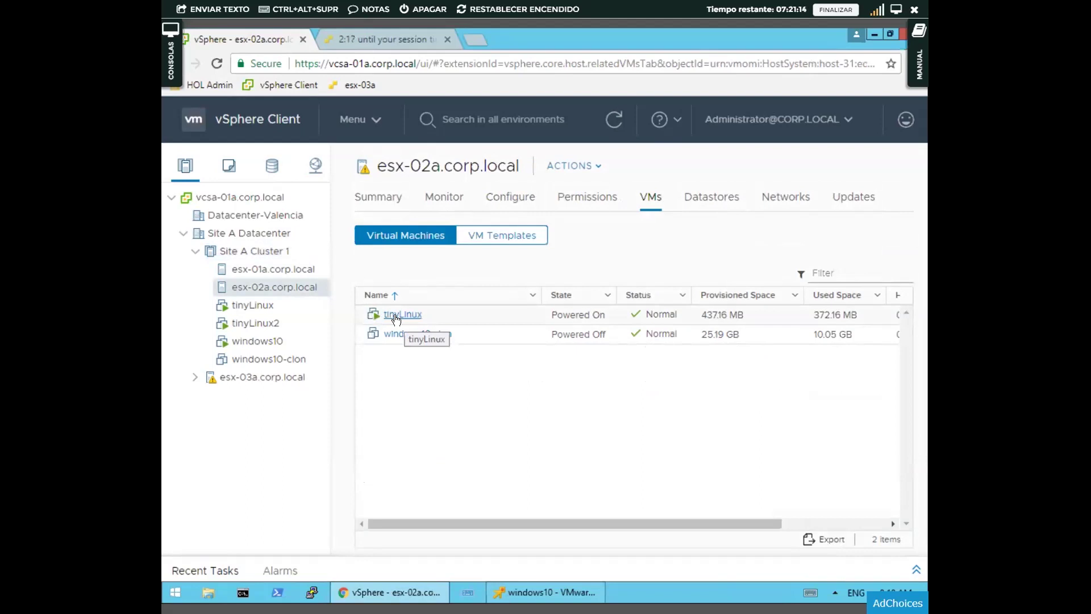
pyautogui.rightClick(283, 291)
pyautogui.moveTo(332, 282)
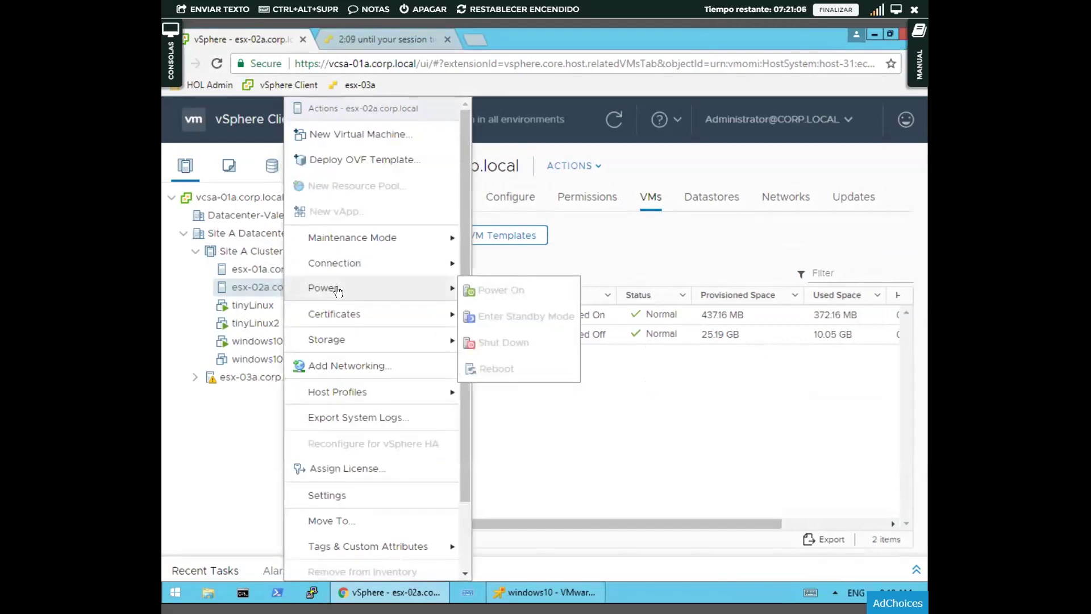
pyautogui.click(249, 401)
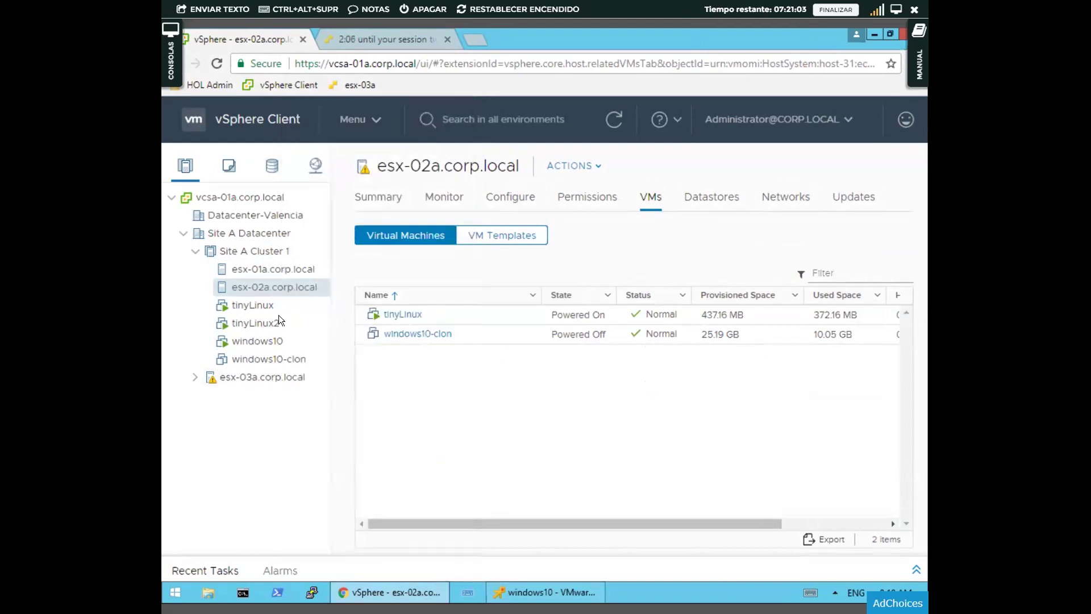
pyautogui.rightClick(295, 284)
pyautogui.moveTo(348, 297)
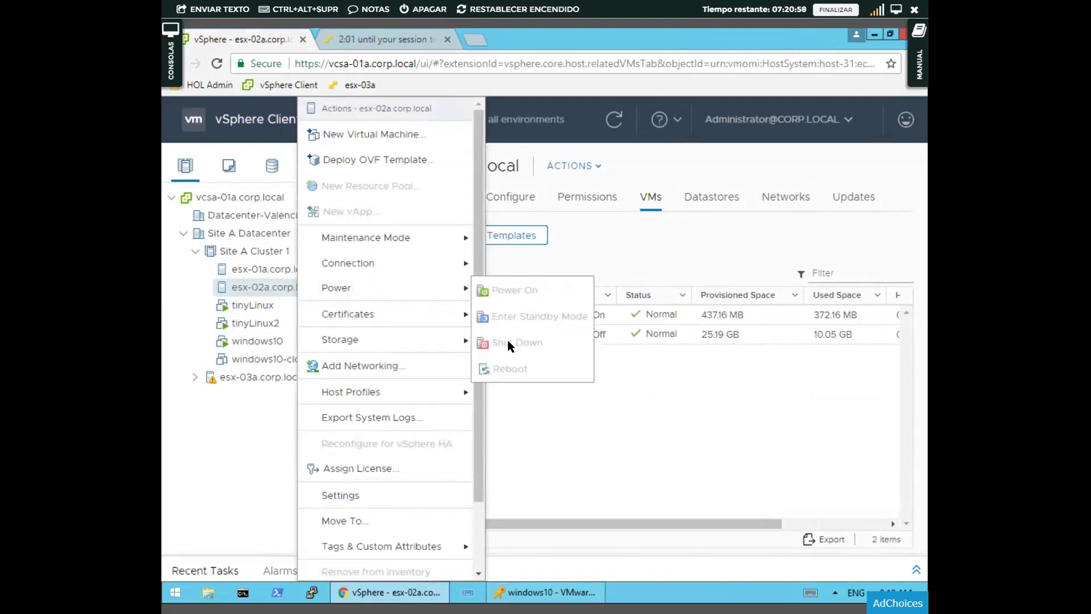
pyautogui.click(207, 422)
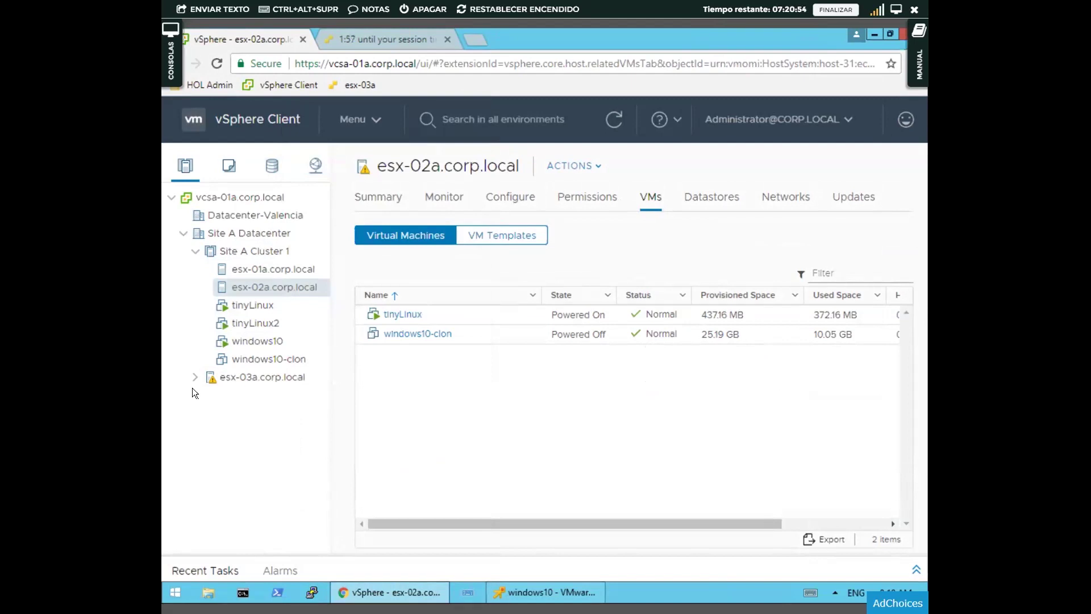
# - Check esx-02a's host actions once more, then open the tinyLinux VM summary
pyautogui.rightClick(279, 288)
pyautogui.moveTo(343, 290)
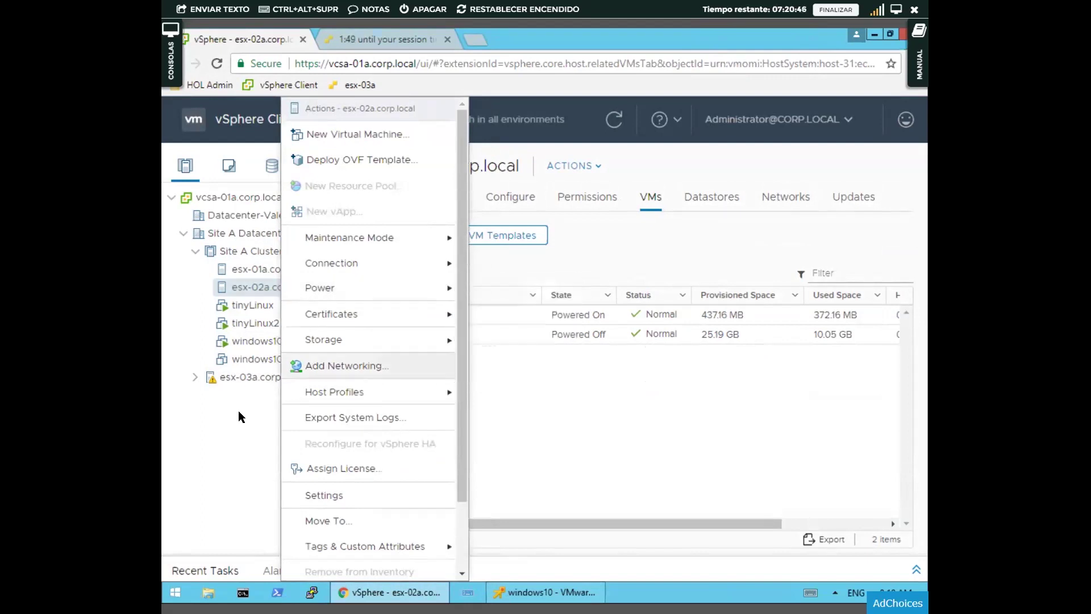
pyautogui.click(412, 348)
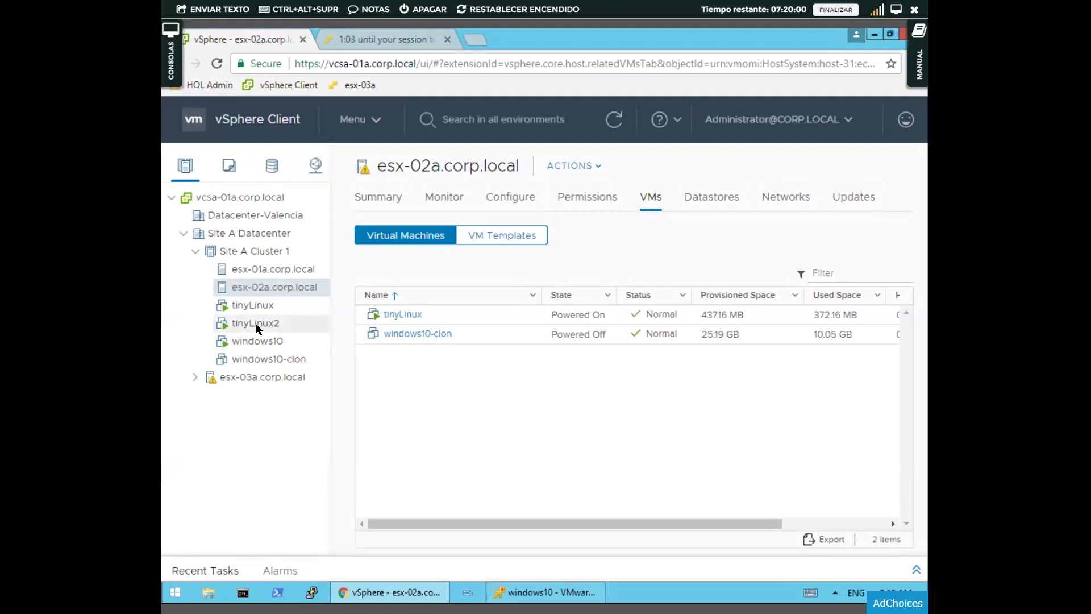
pyautogui.click(258, 305)
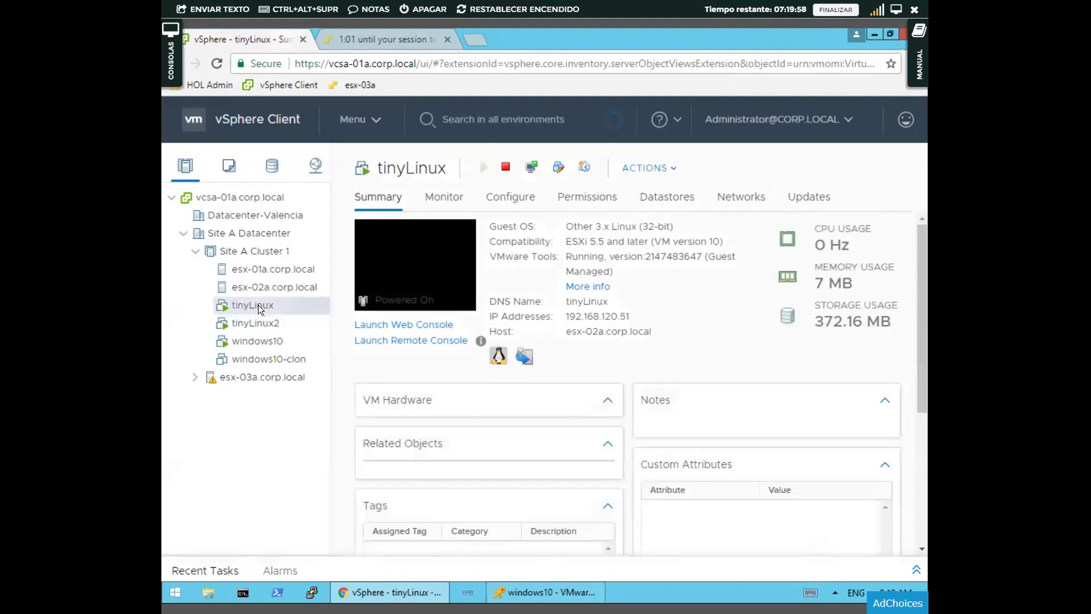
# - Drag tinyLinux onto esx-01a.corp.local, accept the Migrate wizard defaults and verify the new host
pyautogui.moveTo(261, 302); pyautogui.dragTo(287, 274)
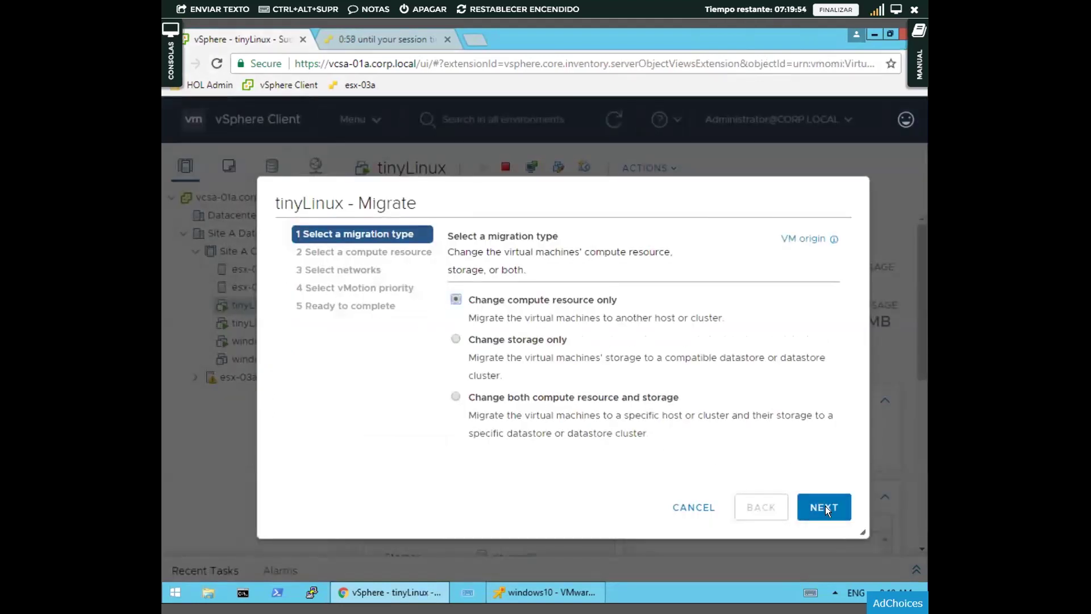
pyautogui.click(826, 507)
pyautogui.click(825, 508)
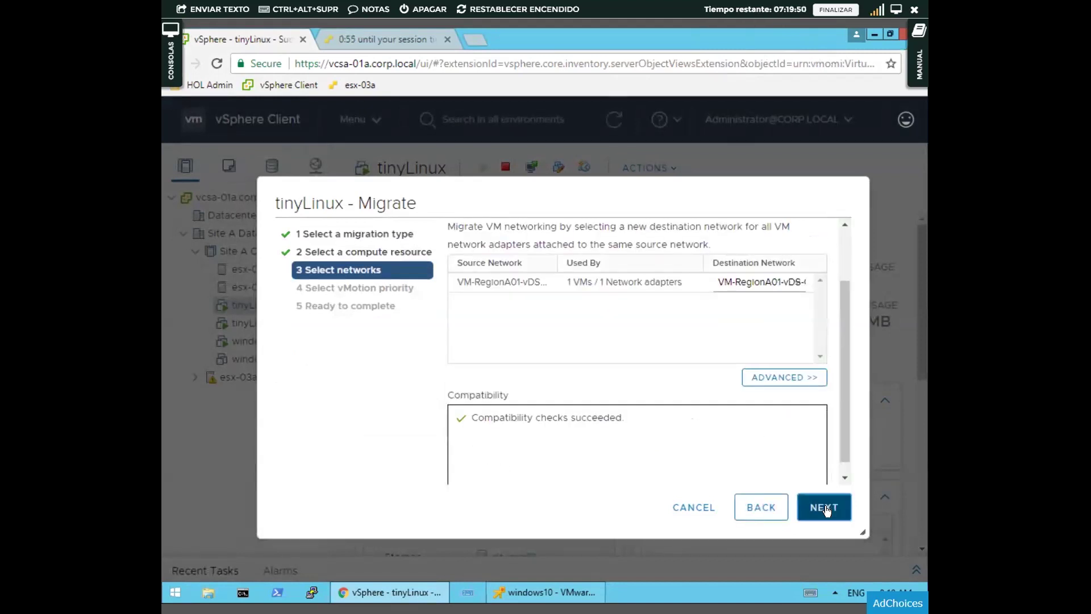
pyautogui.click(826, 507)
pyautogui.click(825, 508)
pyautogui.click(825, 507)
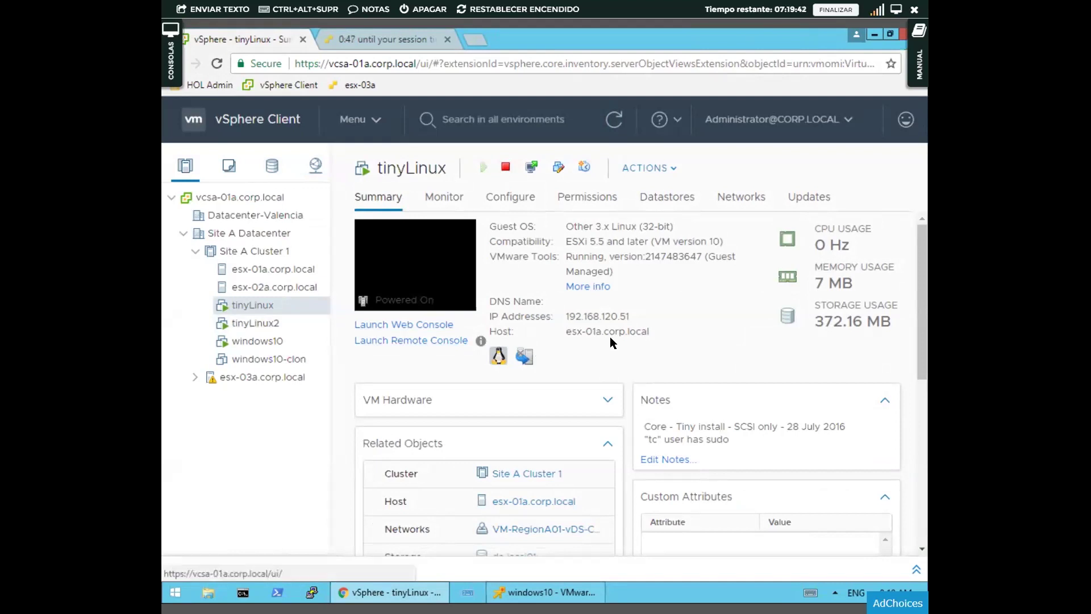
pyautogui.moveTo(586, 332); pyautogui.dragTo(609, 332)
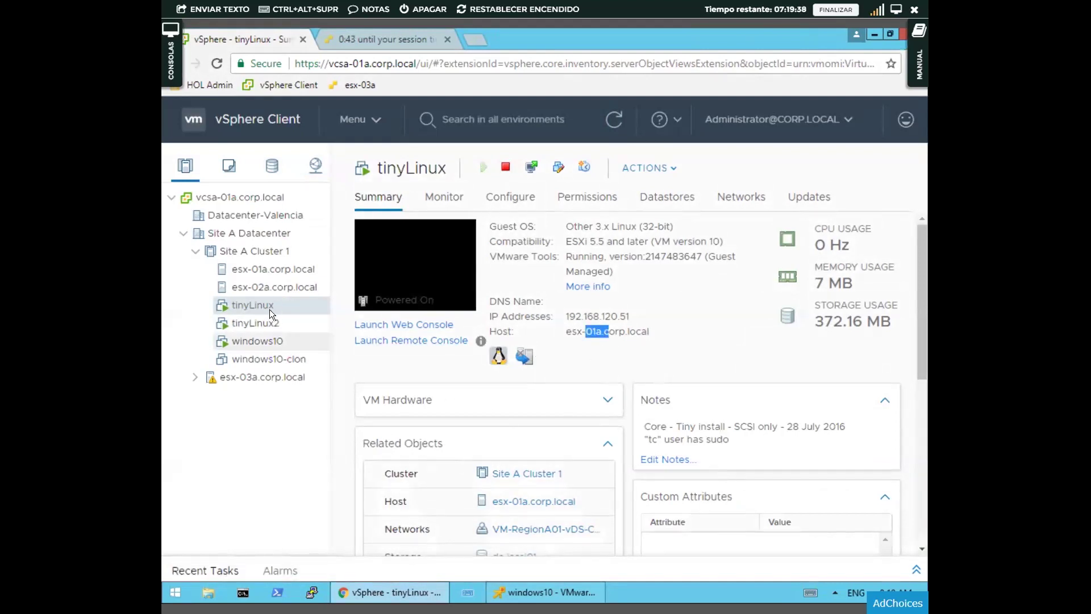
pyautogui.click(265, 359)
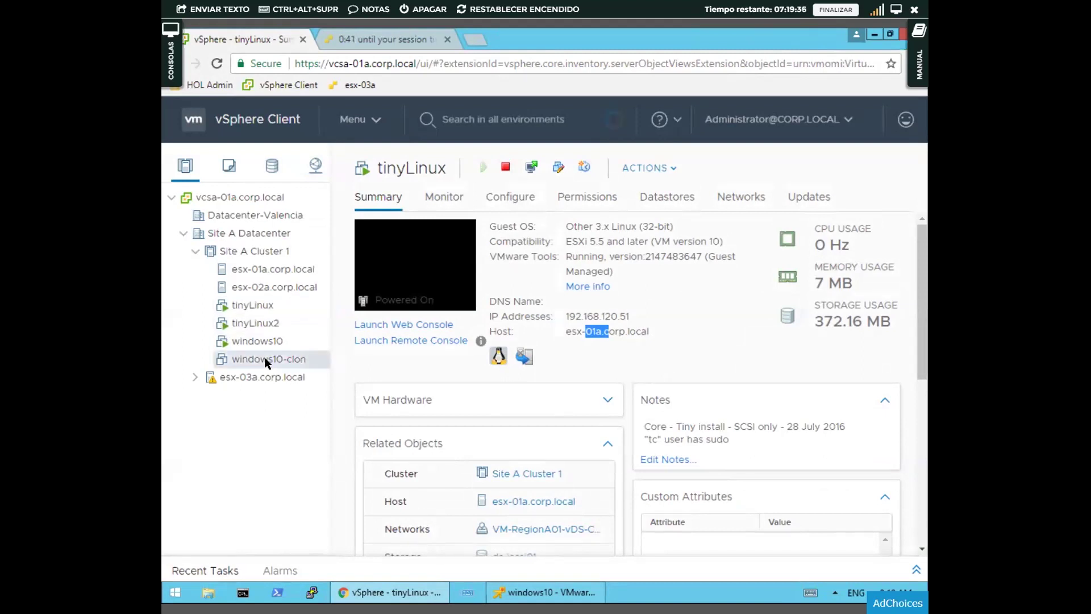
# - Migrate windows10-clon to esx-01a with default wizard settings and confirm esx-02a has no VMs
pyautogui.moveTo(295, 312); pyautogui.dragTo(292, 264)
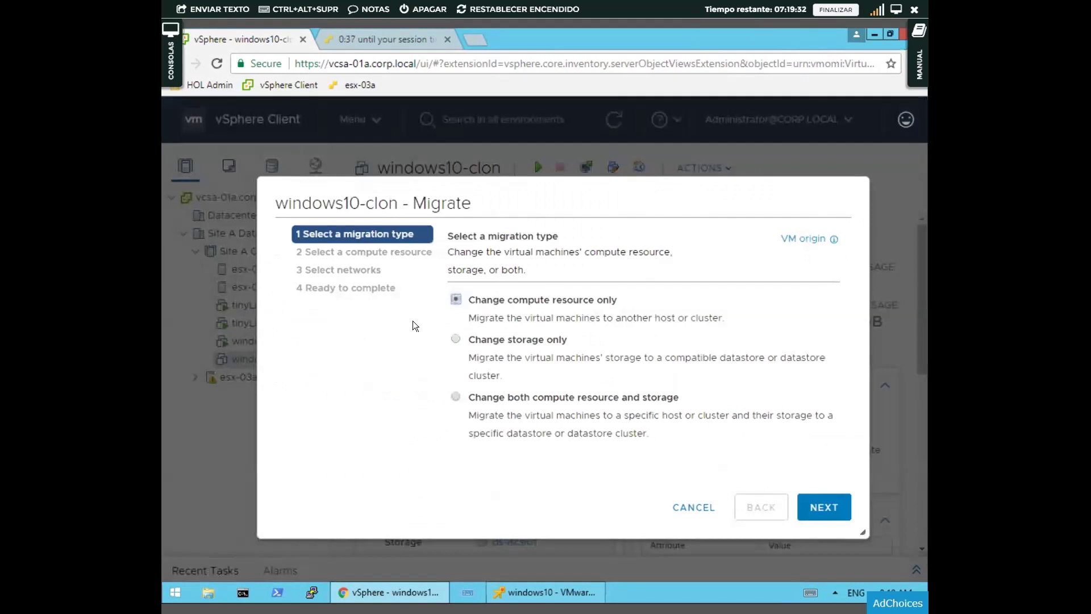
pyautogui.click(826, 506)
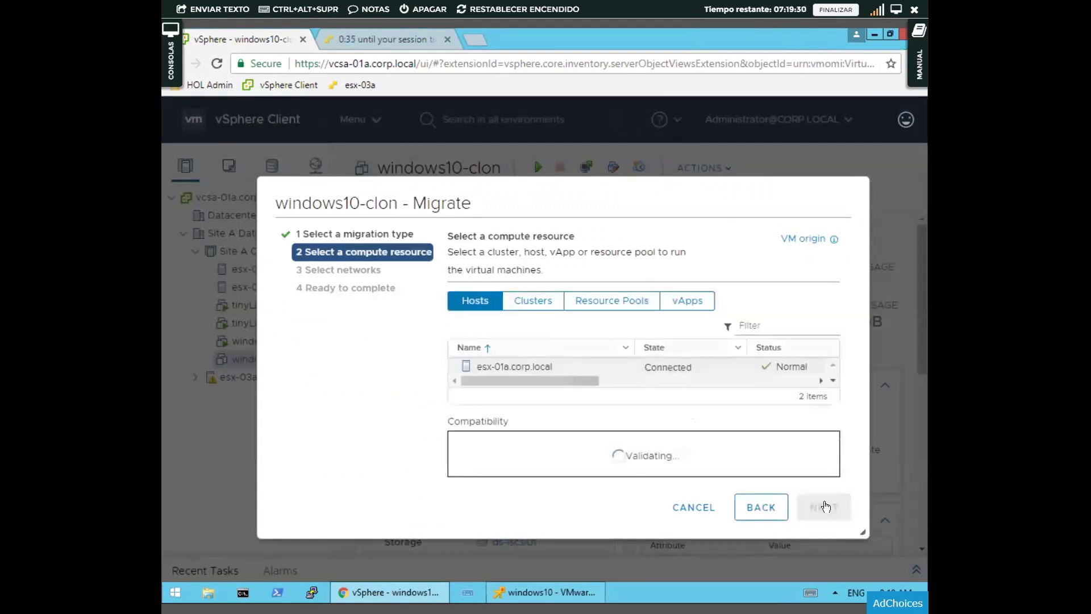
pyautogui.click(826, 506)
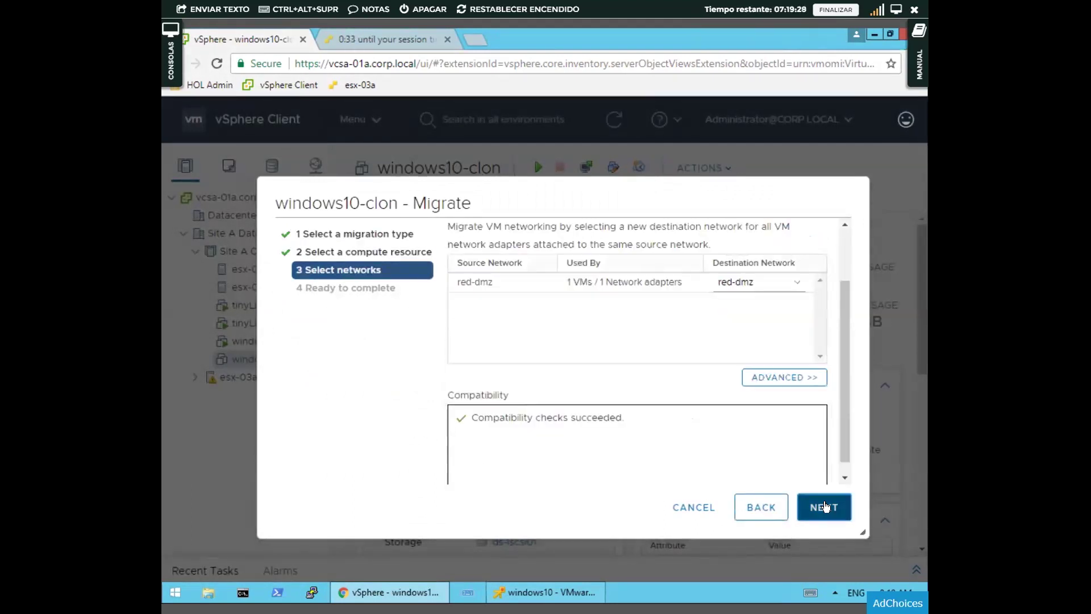
pyautogui.click(826, 507)
pyautogui.click(826, 506)
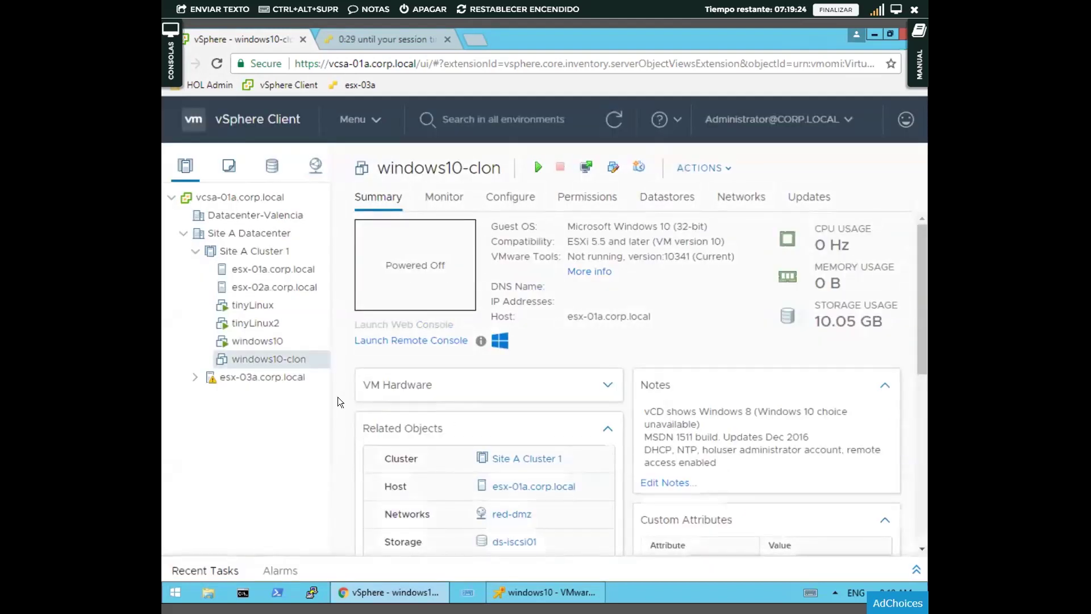
pyautogui.click(303, 286)
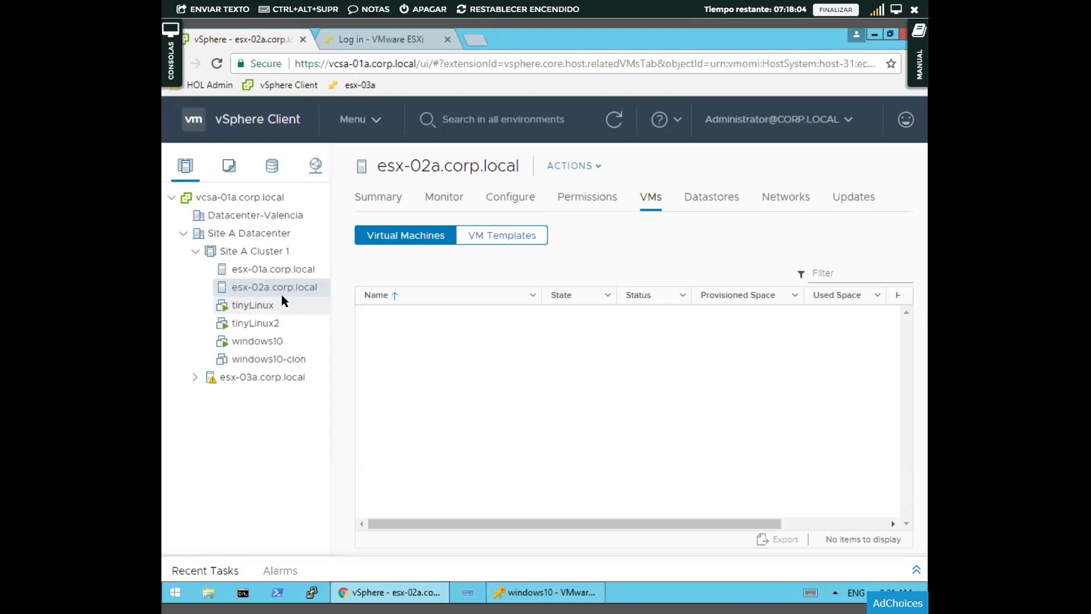
# - In the Storage view, expand Site A Datacenter and choose Browse Files on ds-iscsi01
pyautogui.click(282, 268)
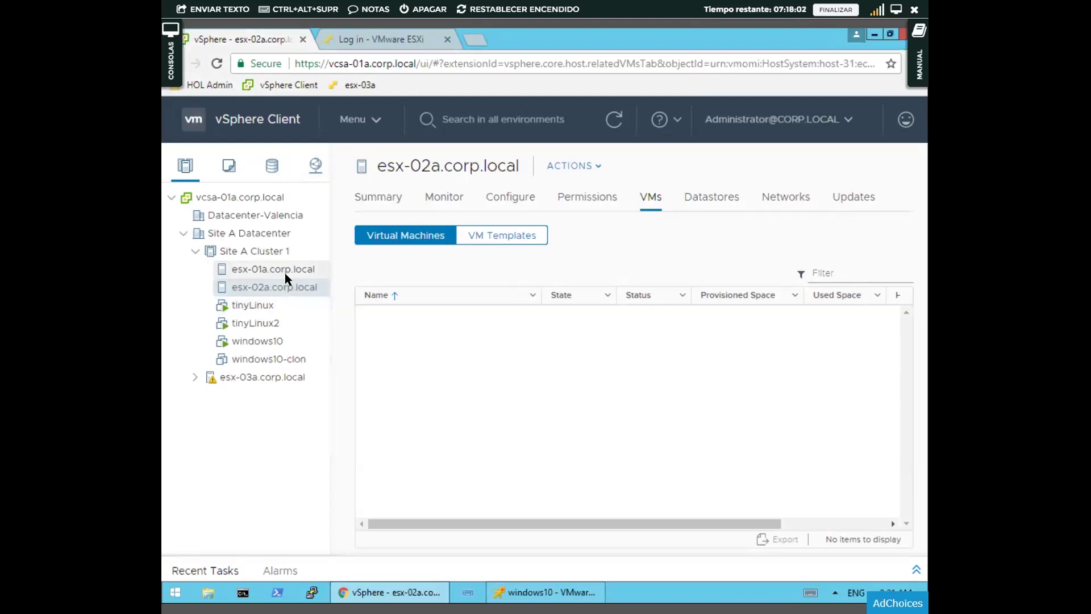
pyautogui.click(272, 166)
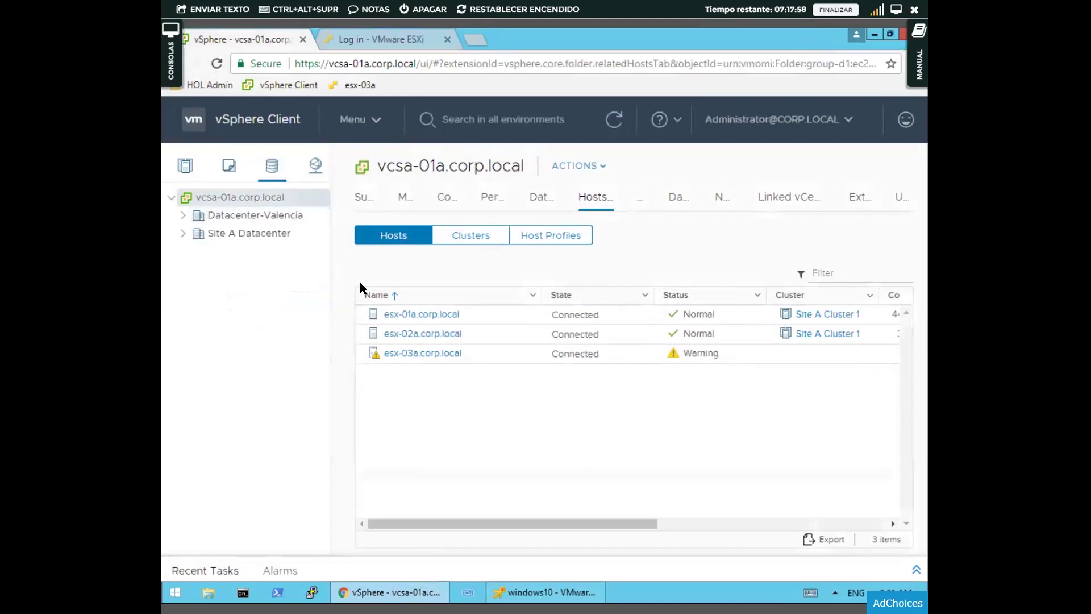
pyautogui.click(183, 232)
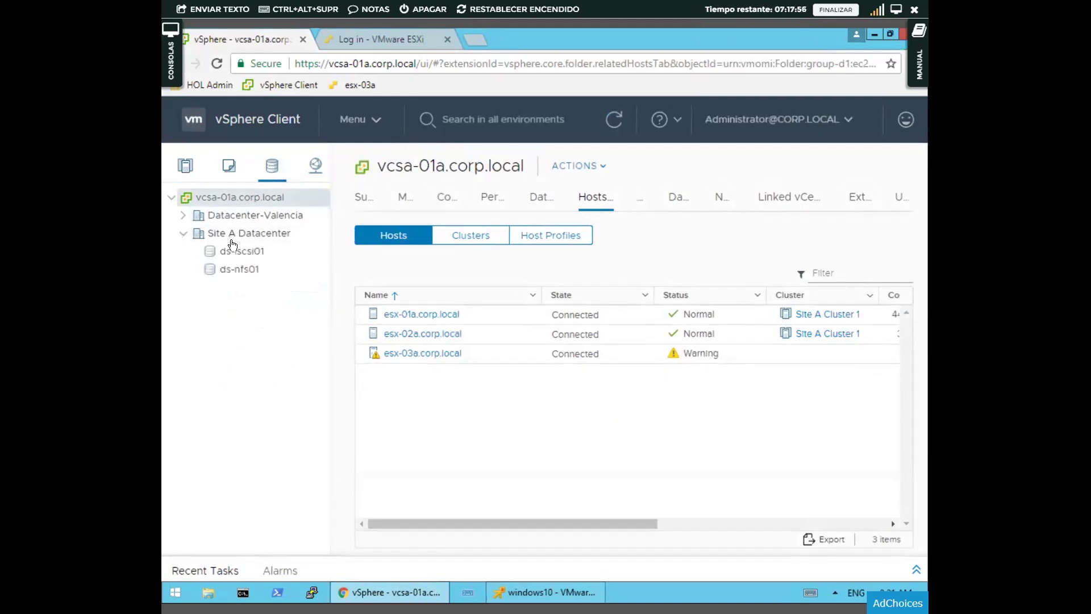
pyautogui.click(231, 251)
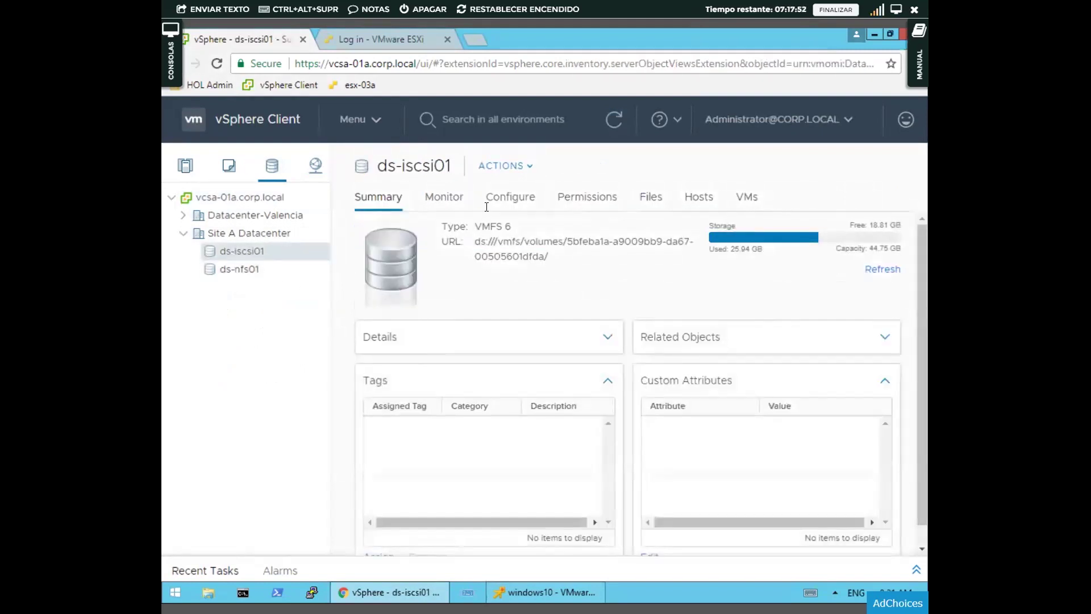
pyautogui.rightClick(259, 251)
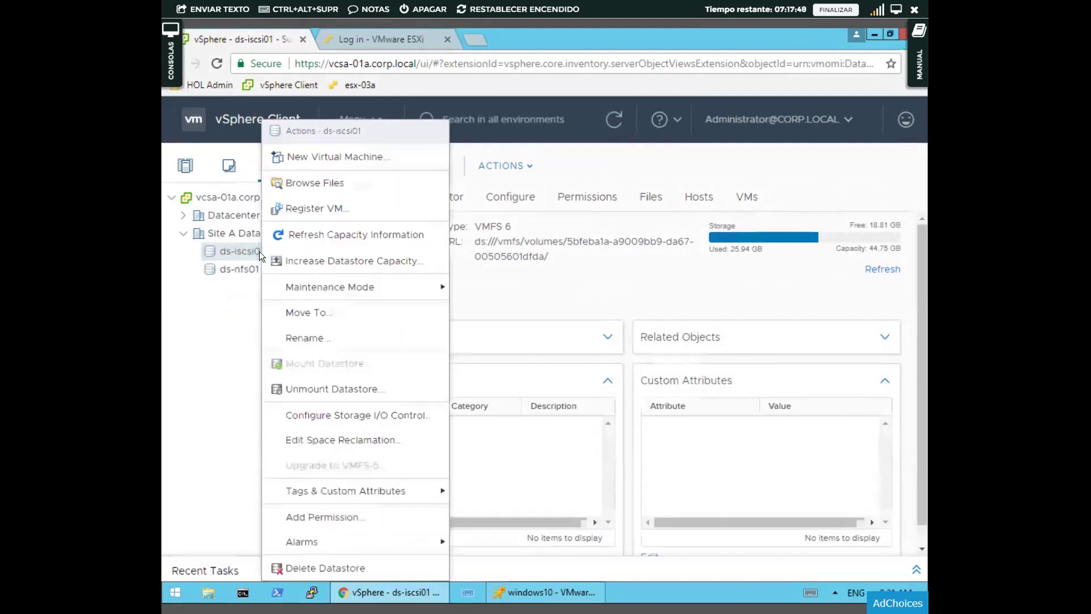
pyautogui.click(310, 183)
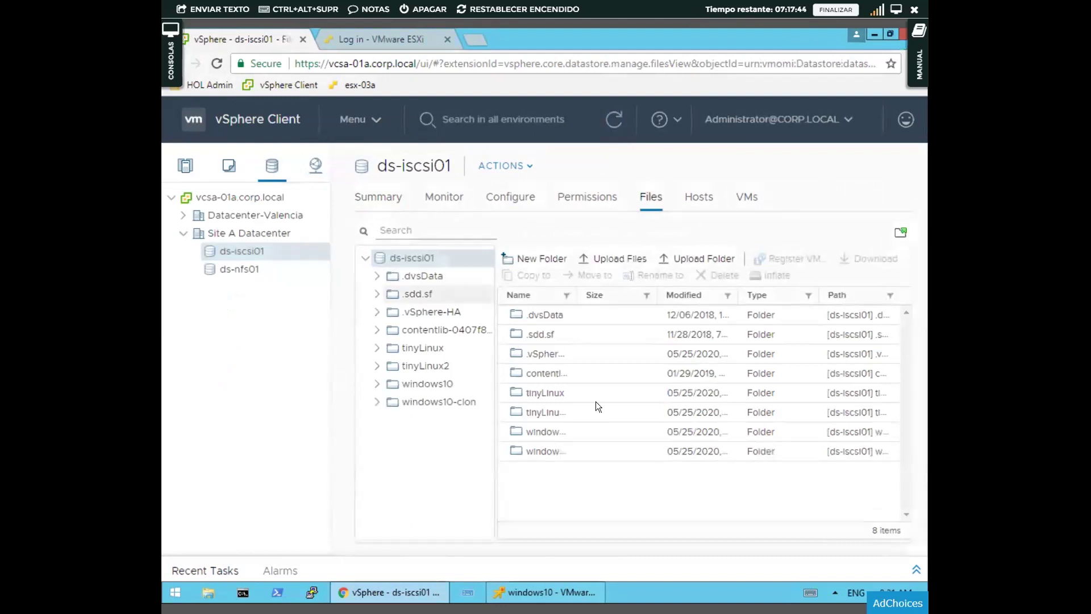
# - Inspect the windows10 folder's .vmx and .nvram files, then return to esx-01a's VM list
pyautogui.click(409, 379)
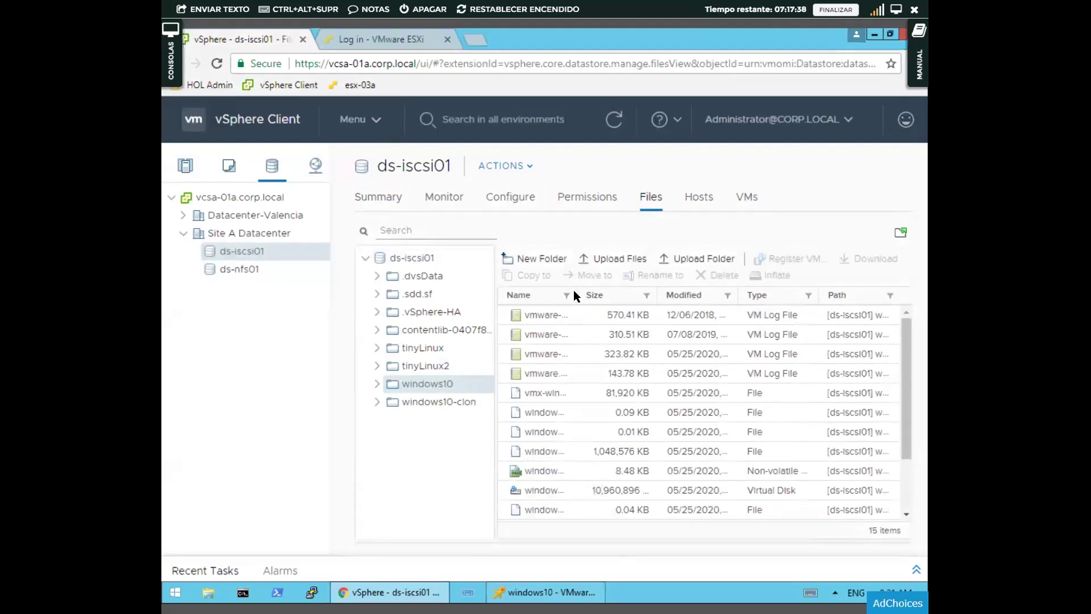
pyautogui.moveTo(608, 294); pyautogui.dragTo(636, 293)
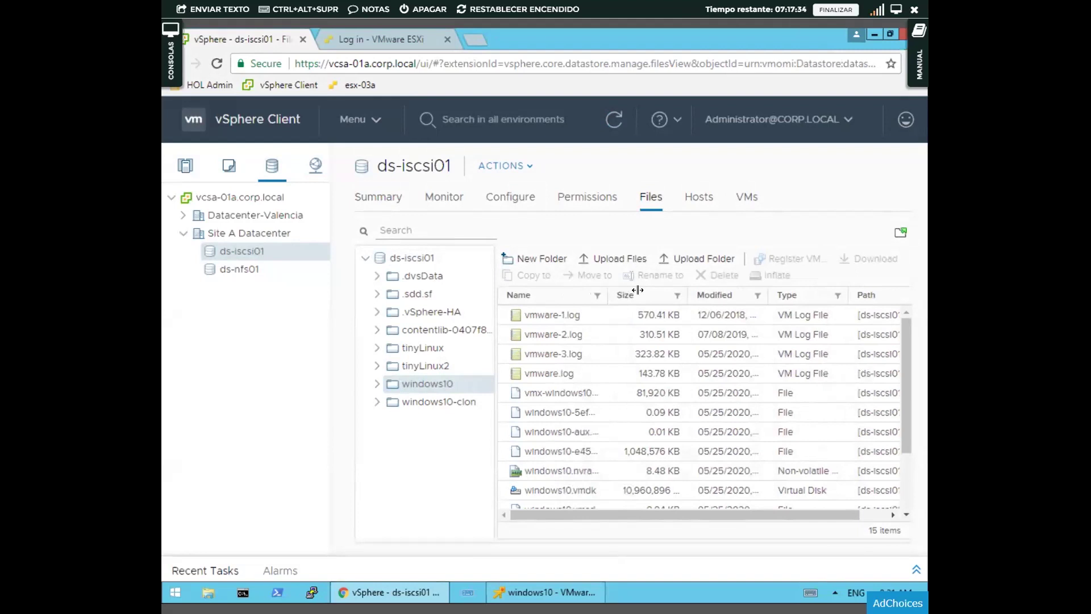
pyautogui.click(547, 393)
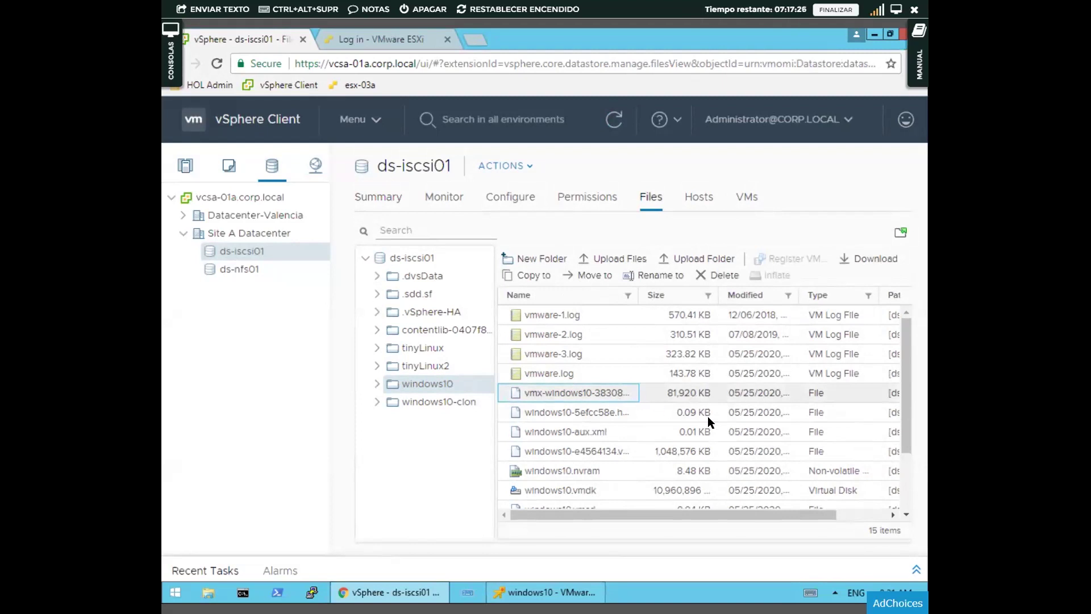
pyautogui.scroll(-3, 574, 434)
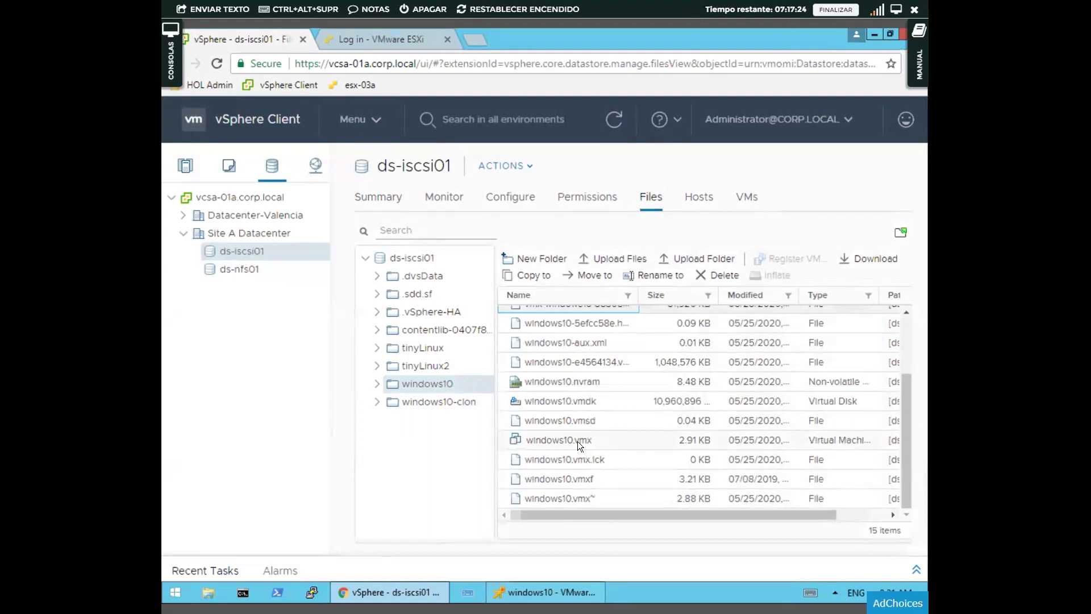
pyautogui.click(578, 441)
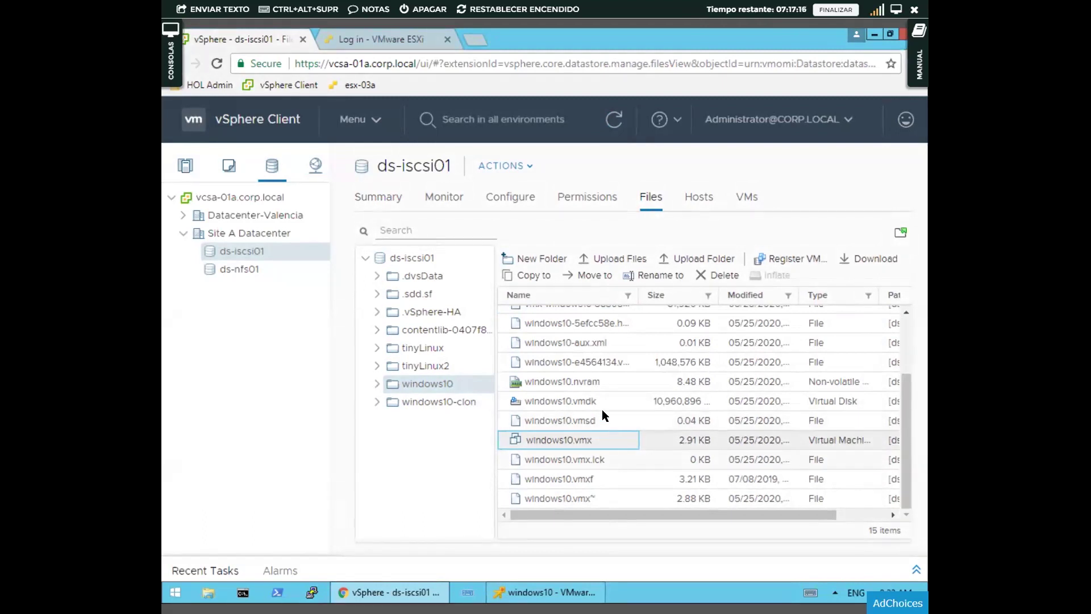
pyautogui.click(579, 381)
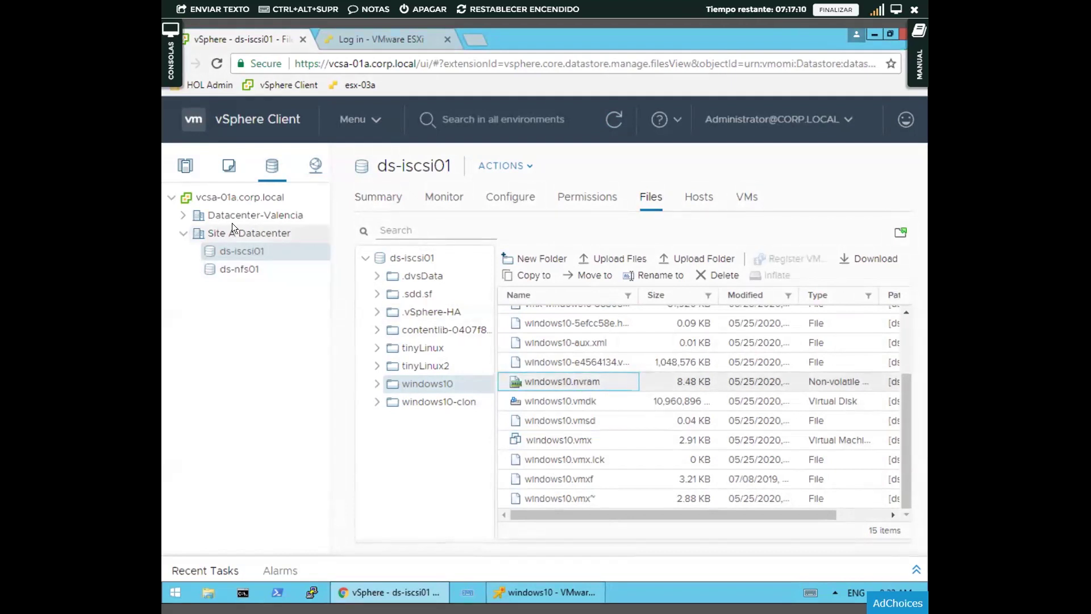
pyautogui.click(183, 165)
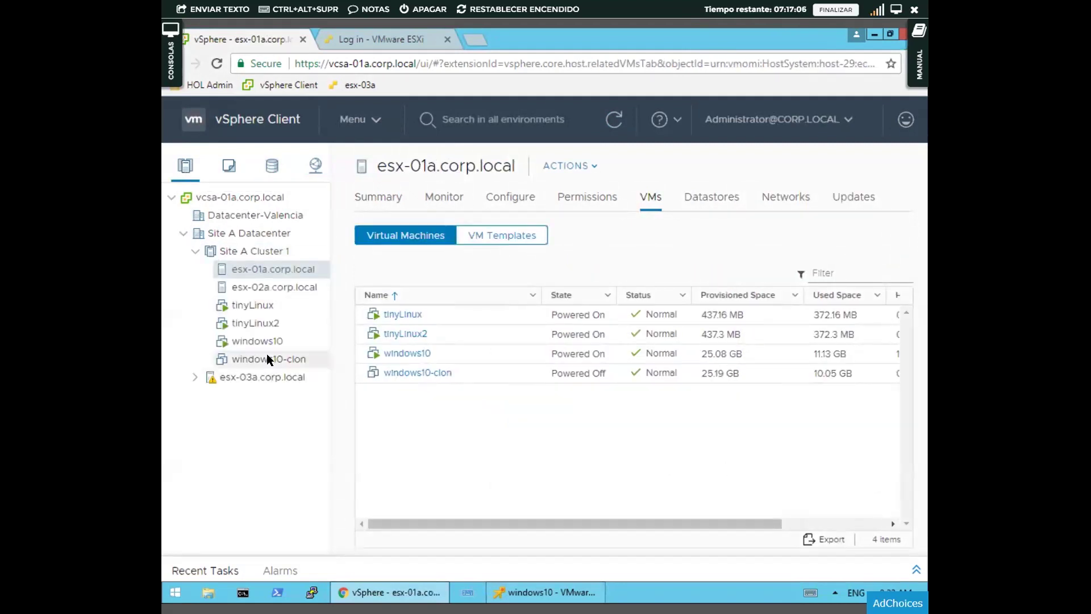
# - Open windows10-clon in VMware Remote Console, then select esx-03a.corp.local's empty VM list
pyautogui.click(267, 356)
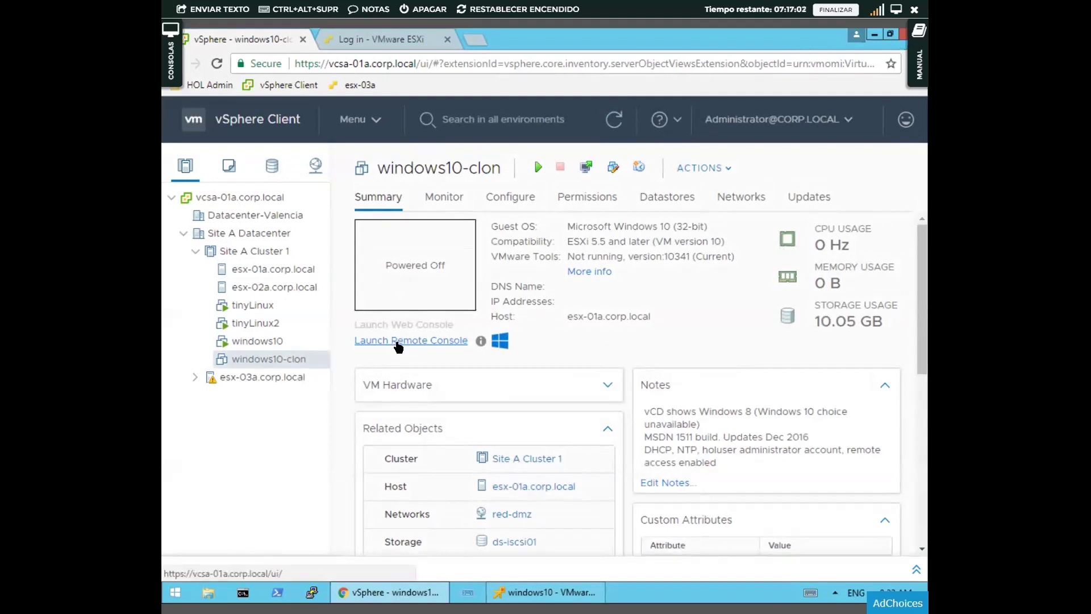
pyautogui.click(586, 168)
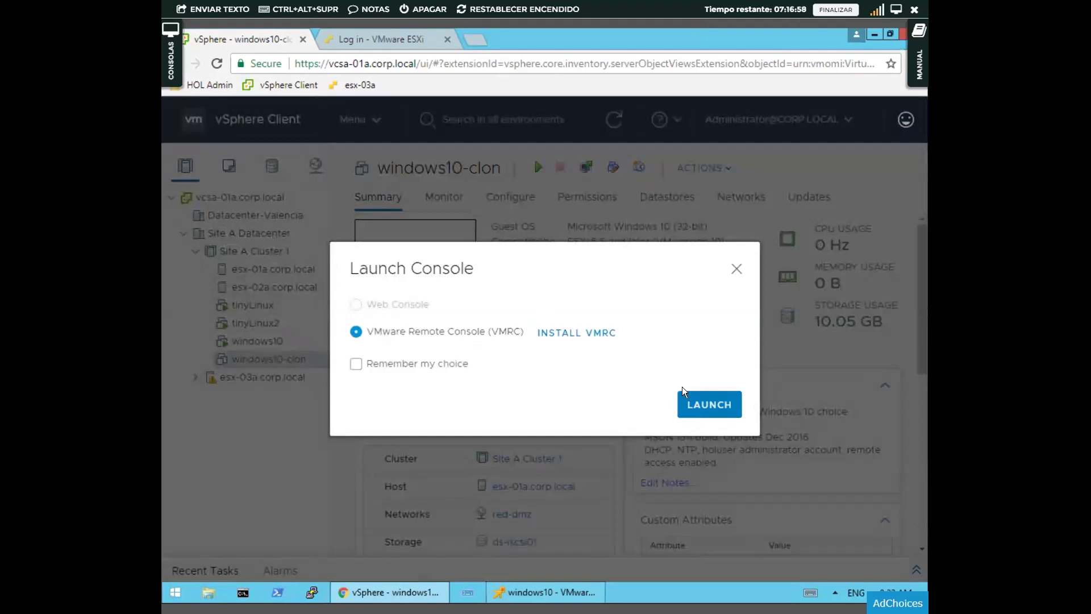
pyautogui.click(714, 408)
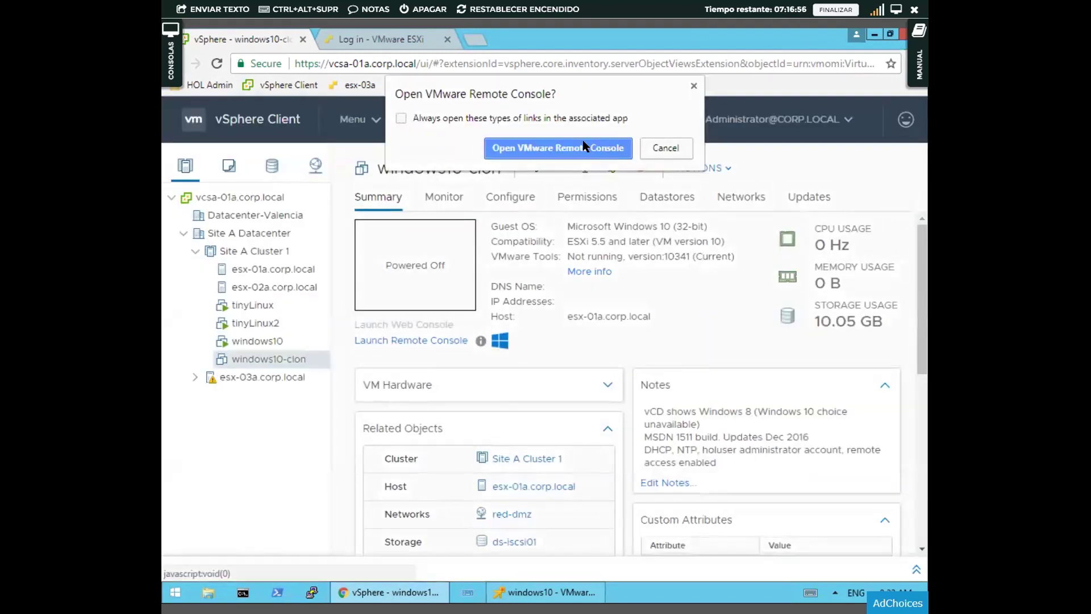
pyautogui.click(582, 142)
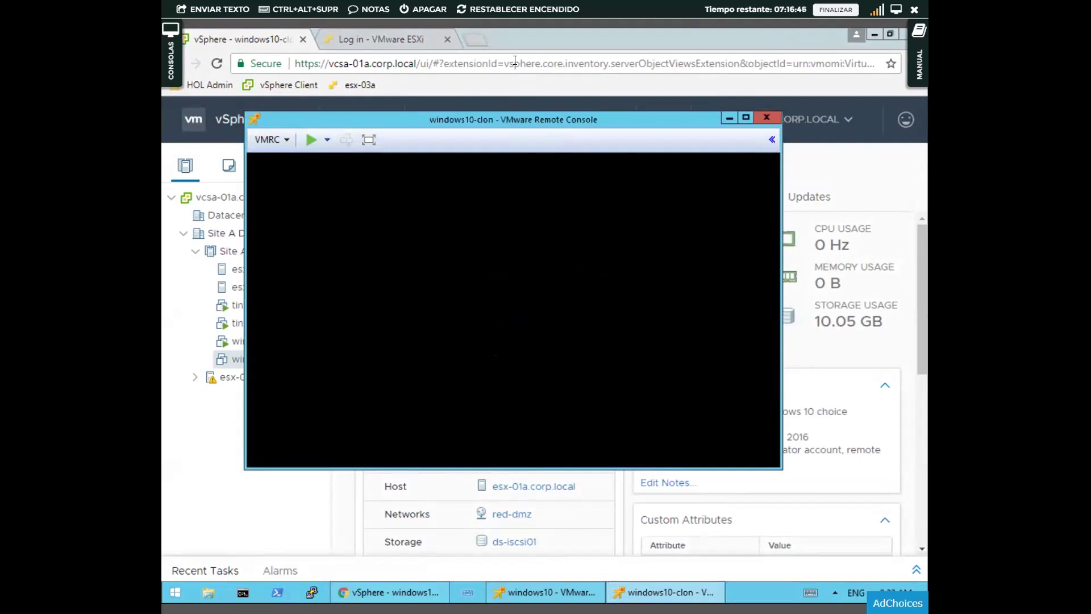
pyautogui.click(213, 375)
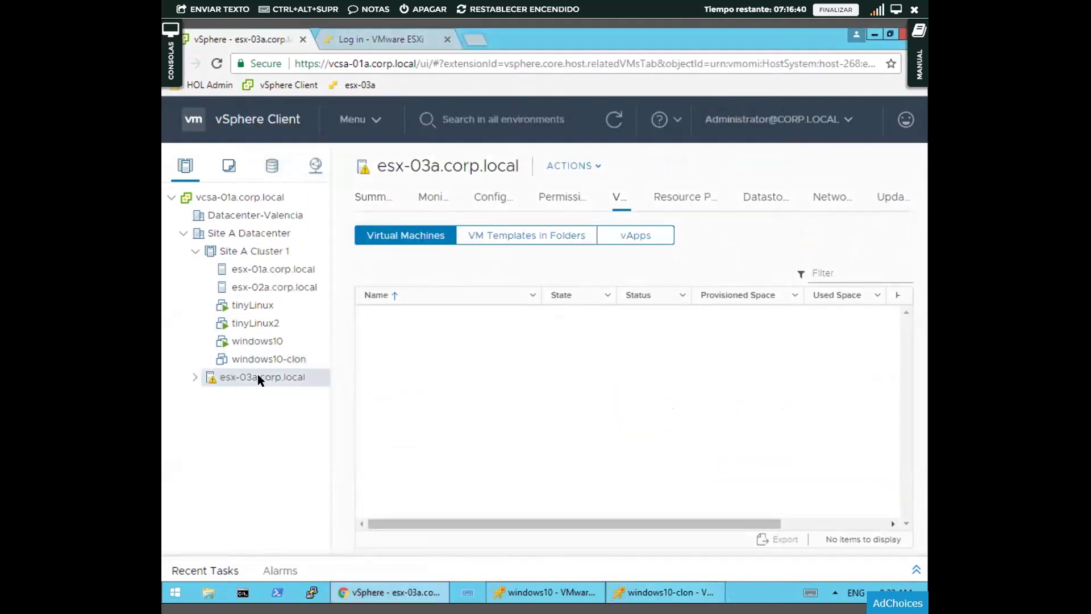
# - Drag esx-03a.corp.local into Site A Cluster 1, keeping its VMs in the root resource pool
pyautogui.click(382, 198)
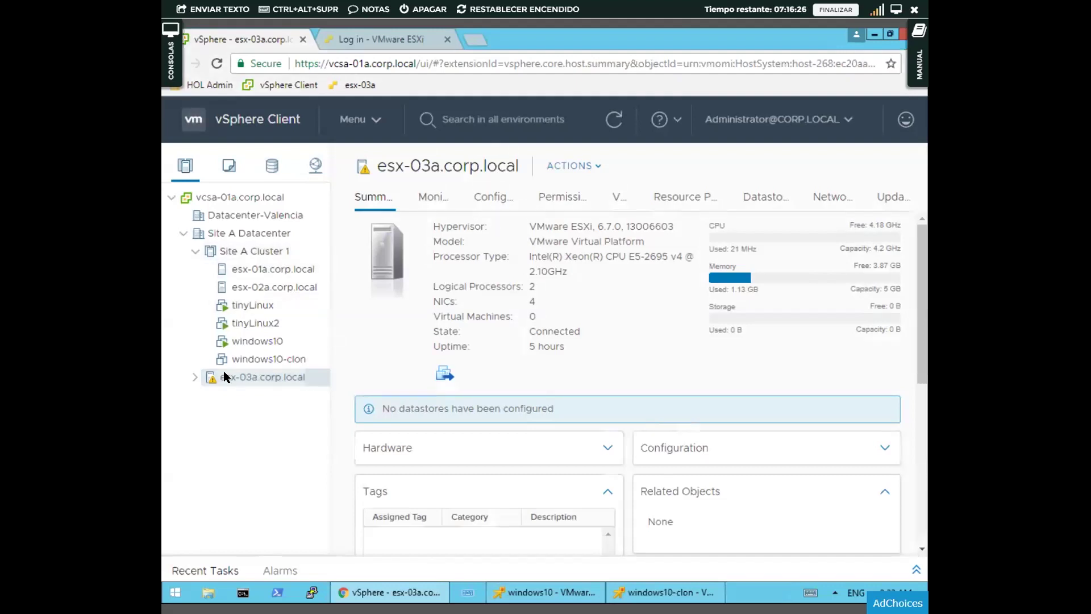
pyautogui.moveTo(241, 377); pyautogui.dragTo(263, 256)
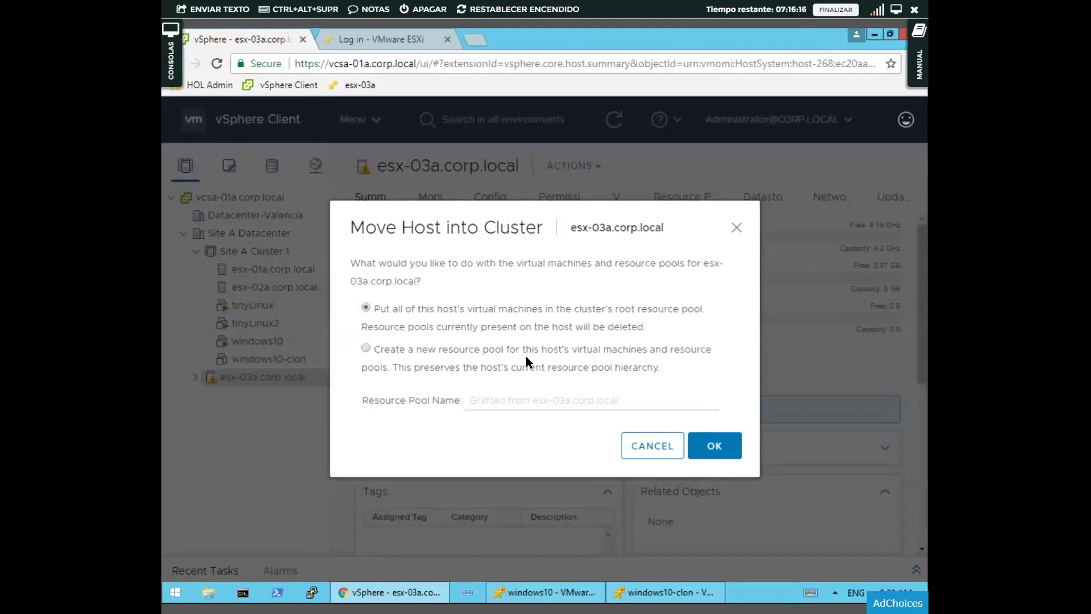
pyautogui.click(710, 449)
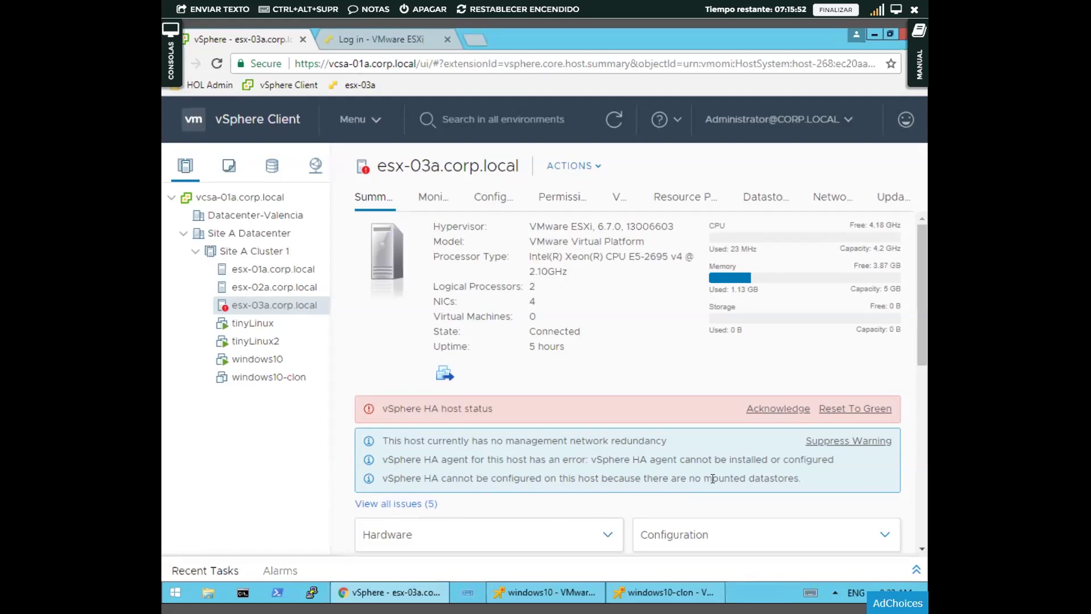
pyautogui.click(274, 287)
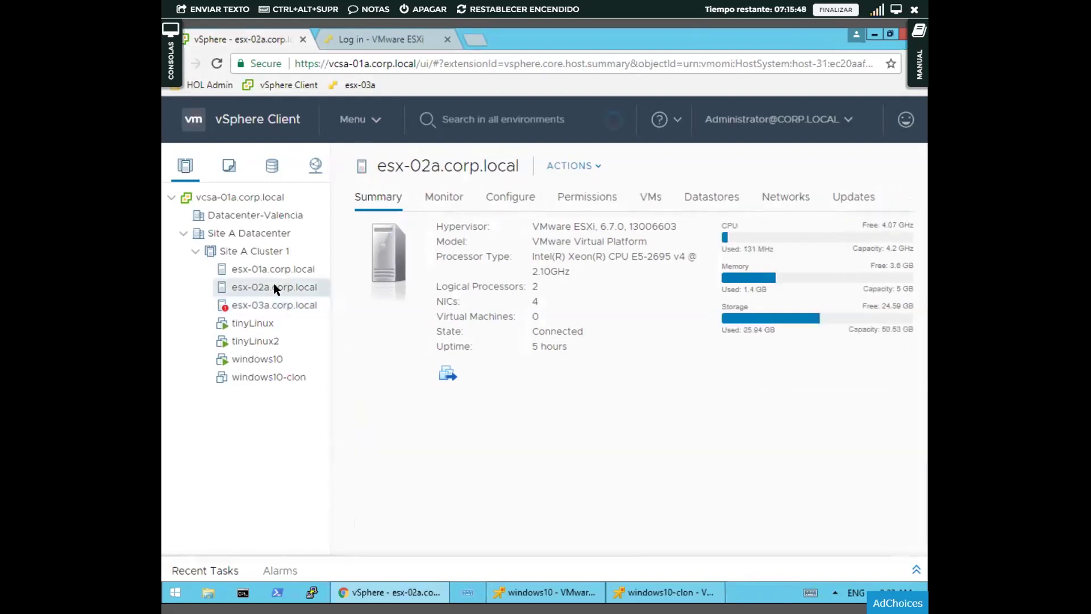
# - Switch to the datastores view and open the context menu for ds-iscsi01
pyautogui.click(280, 174)
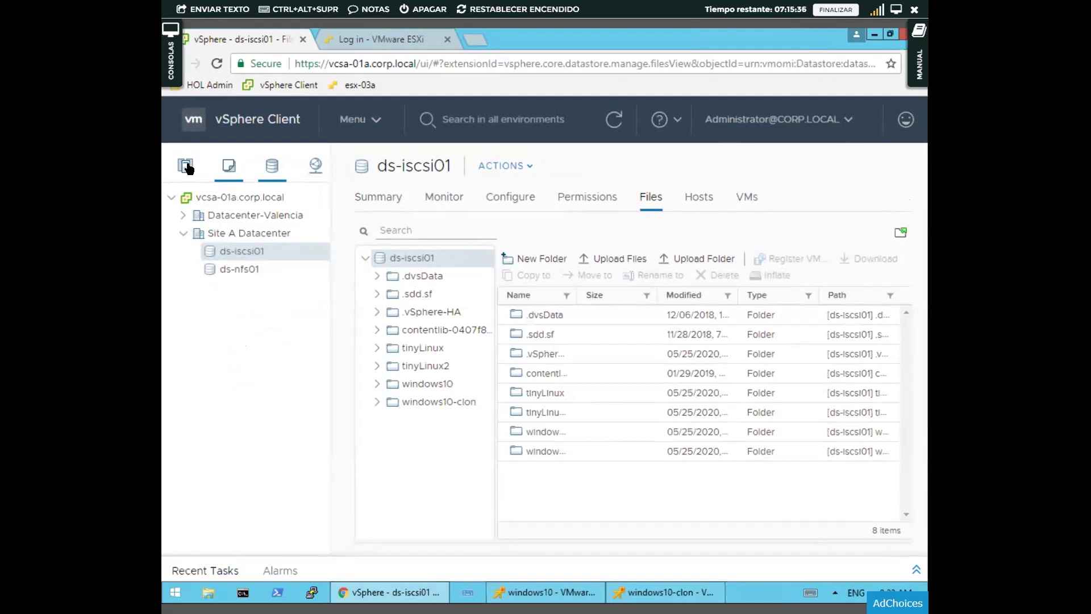
pyautogui.rightClick(246, 252)
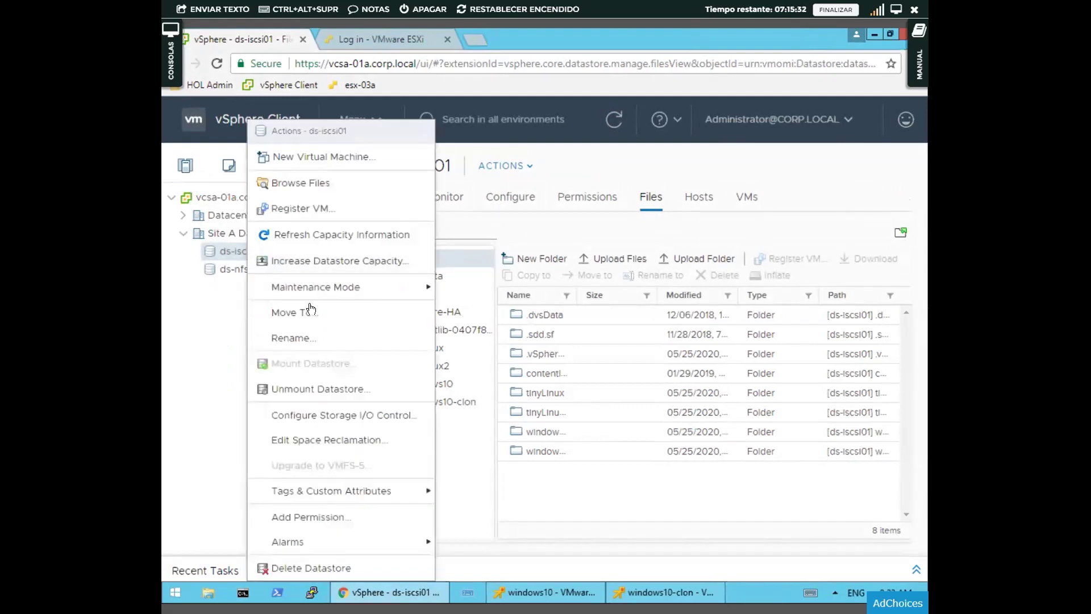
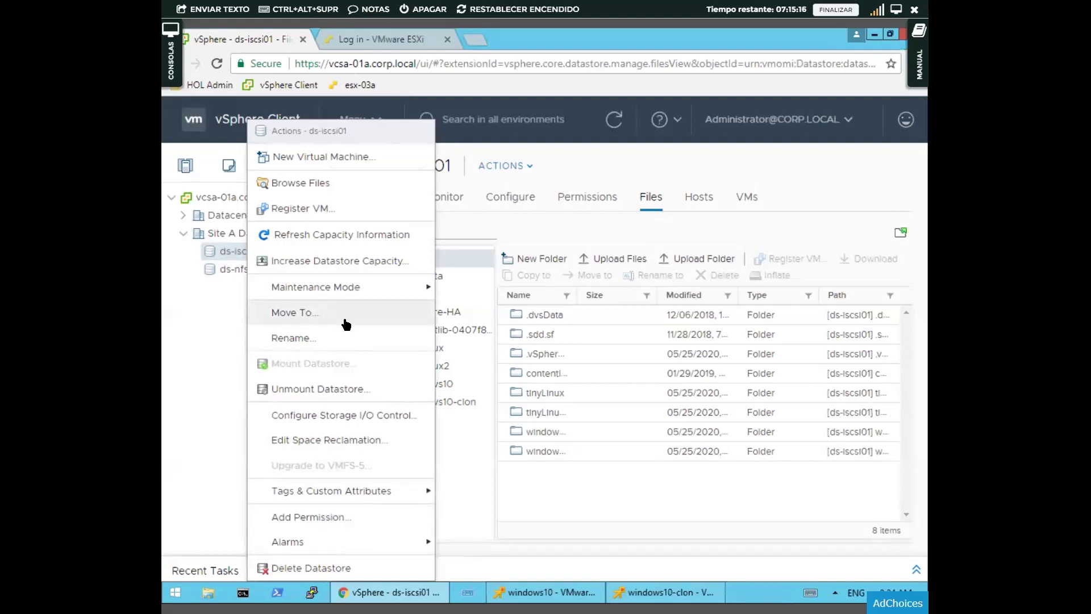
# - Mount the ds-nfs01 datastore on the additional host esx-03a.corp.local
pyautogui.click(212, 321)
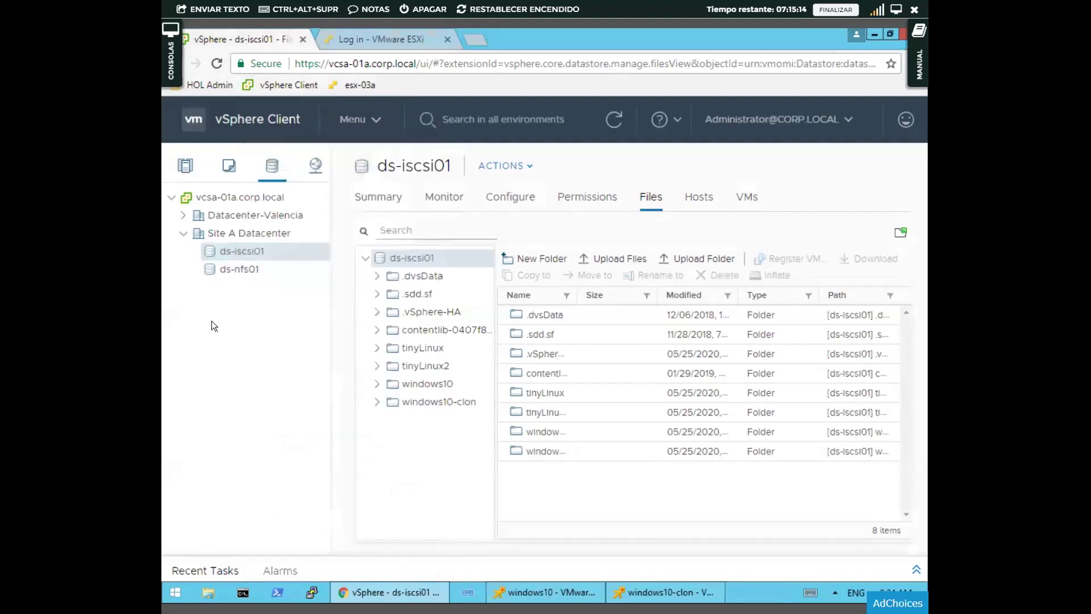
pyautogui.click(250, 269)
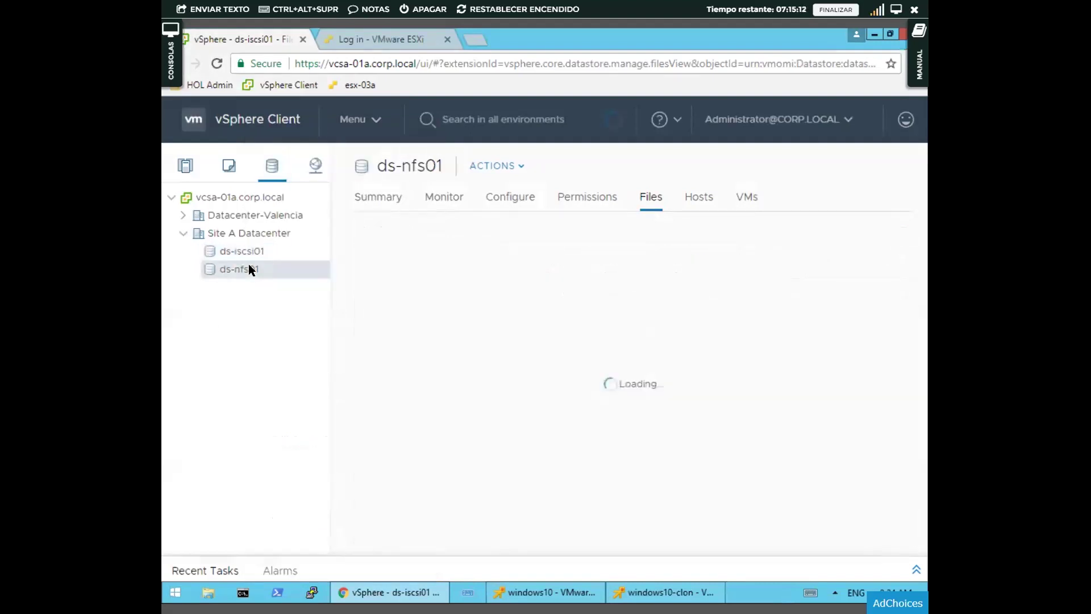
pyautogui.rightClick(251, 269)
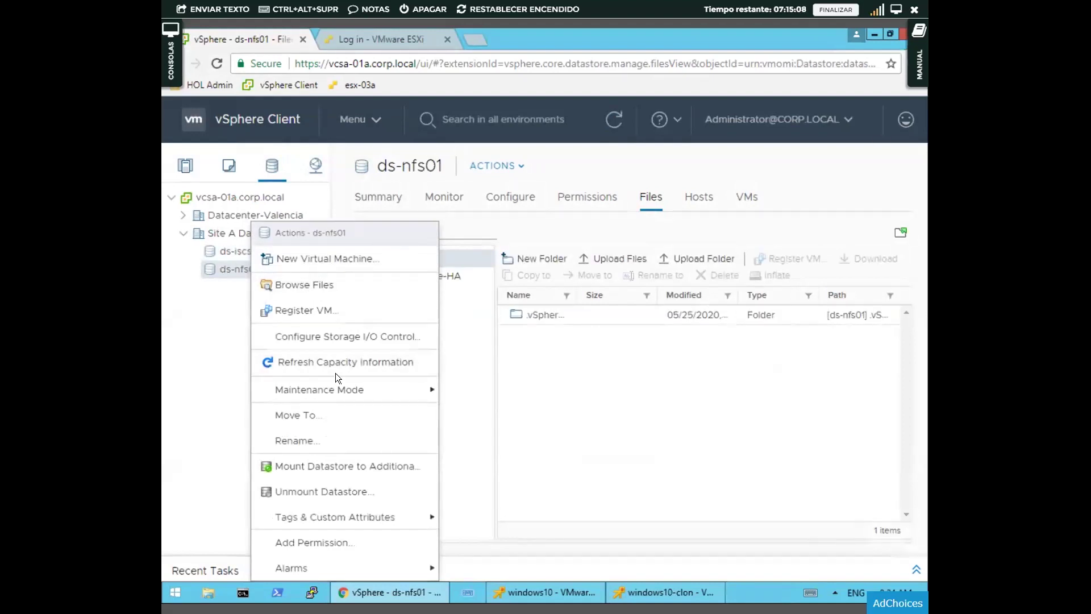
pyautogui.click(336, 468)
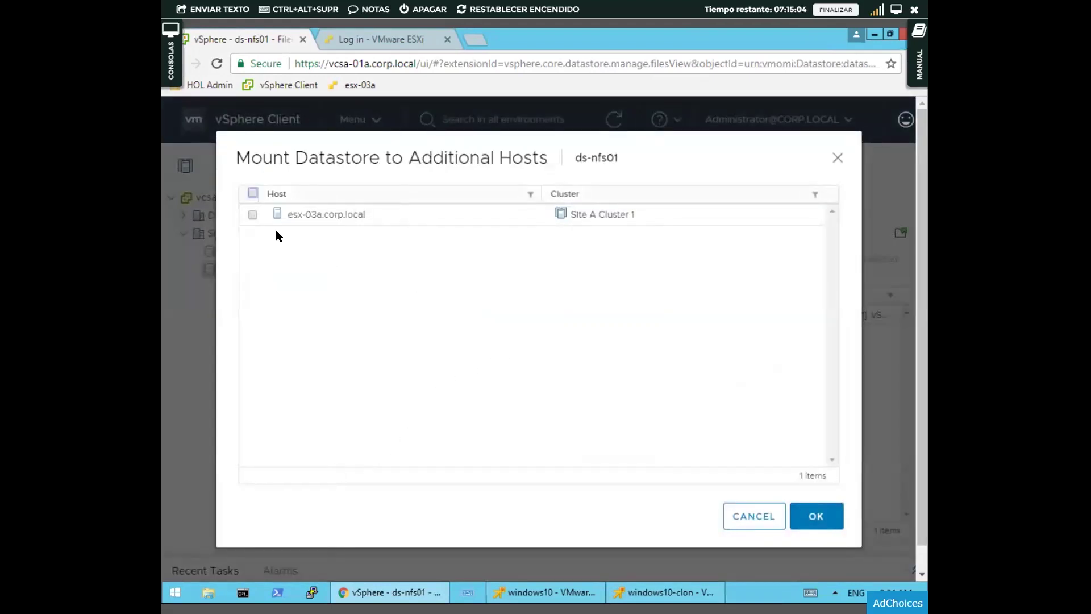
pyautogui.click(253, 215)
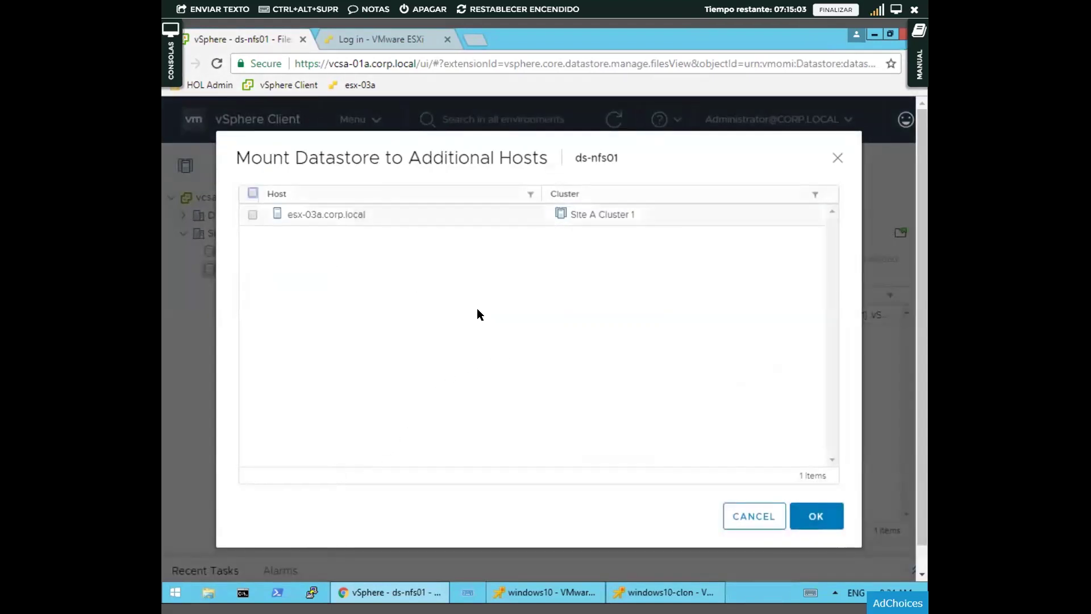
pyautogui.click(816, 517)
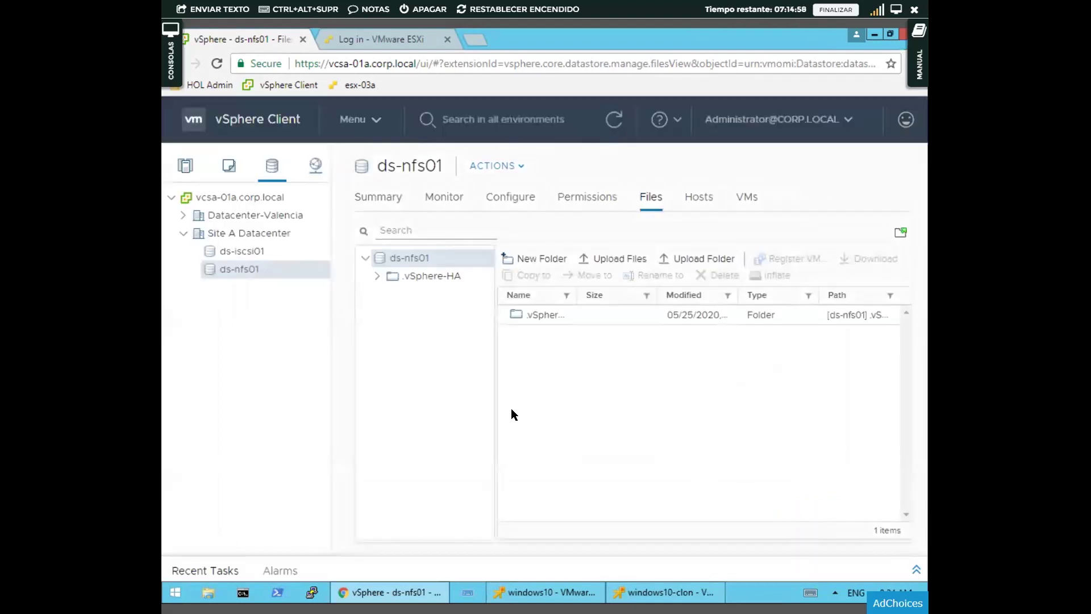
# - Select ds-iscsi01 and close its actions menu to show its 8 files
pyautogui.click(236, 252)
pyautogui.rightClick(237, 252)
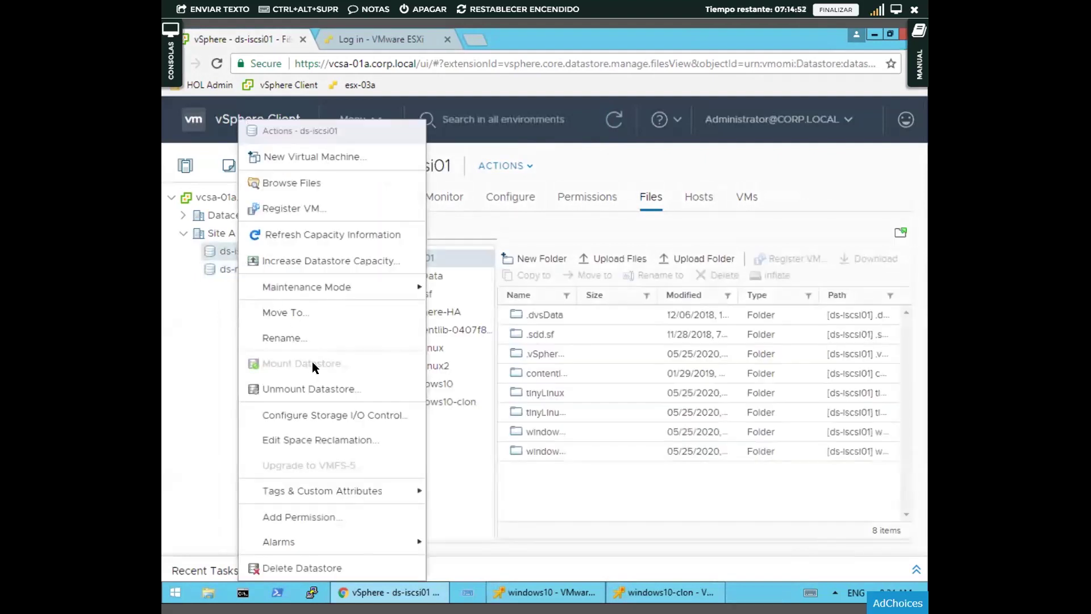
pyautogui.click(222, 183)
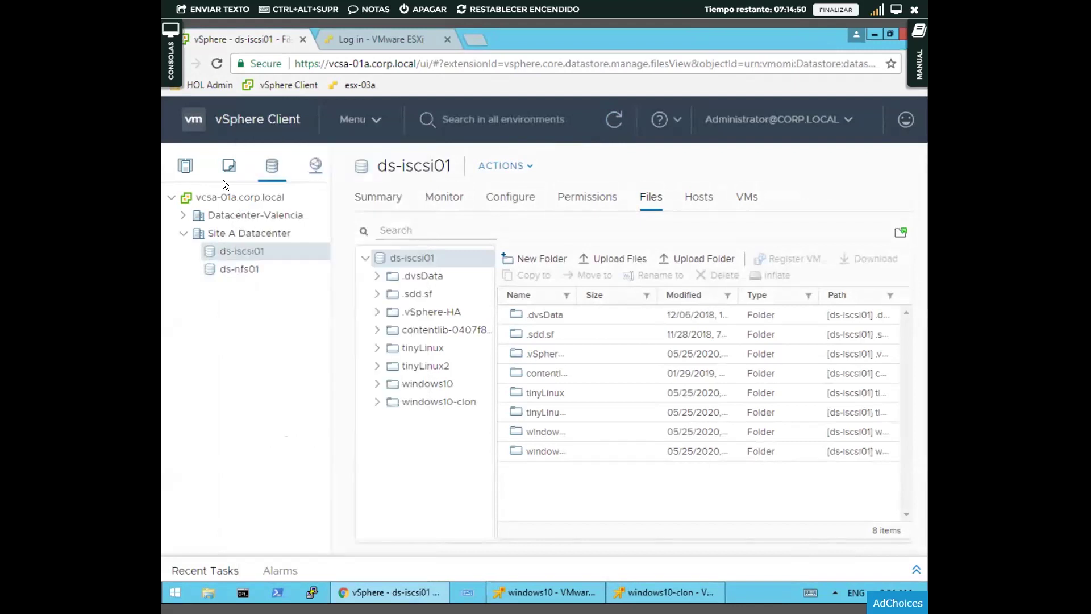
# - Show the virtual switches configured on host esx-03a.corp.local in Hosts and Clusters
pyautogui.click(185, 166)
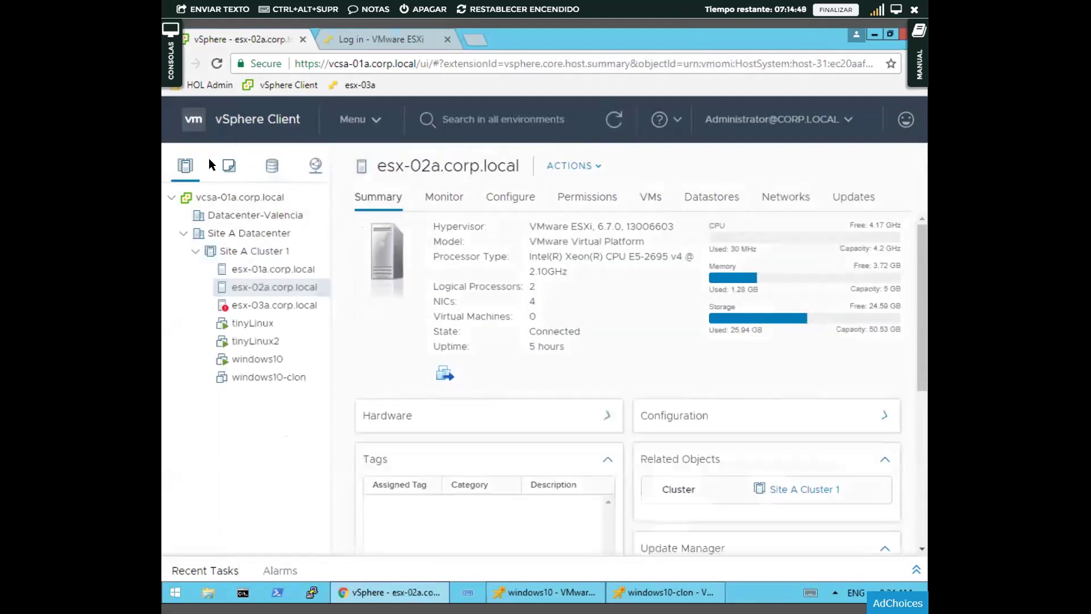
pyautogui.click(274, 305)
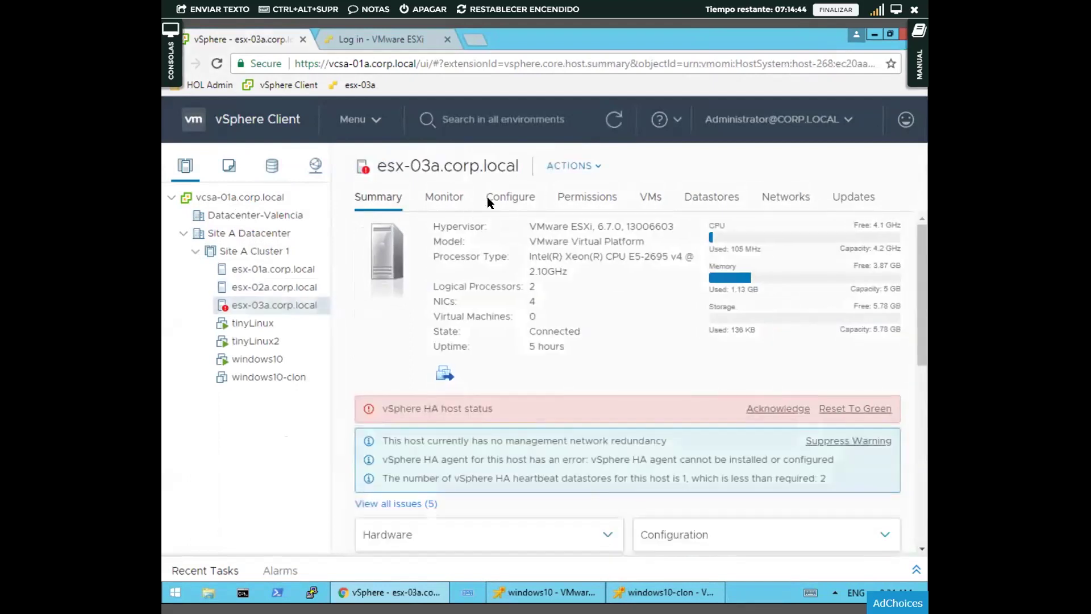
pyautogui.click(508, 197)
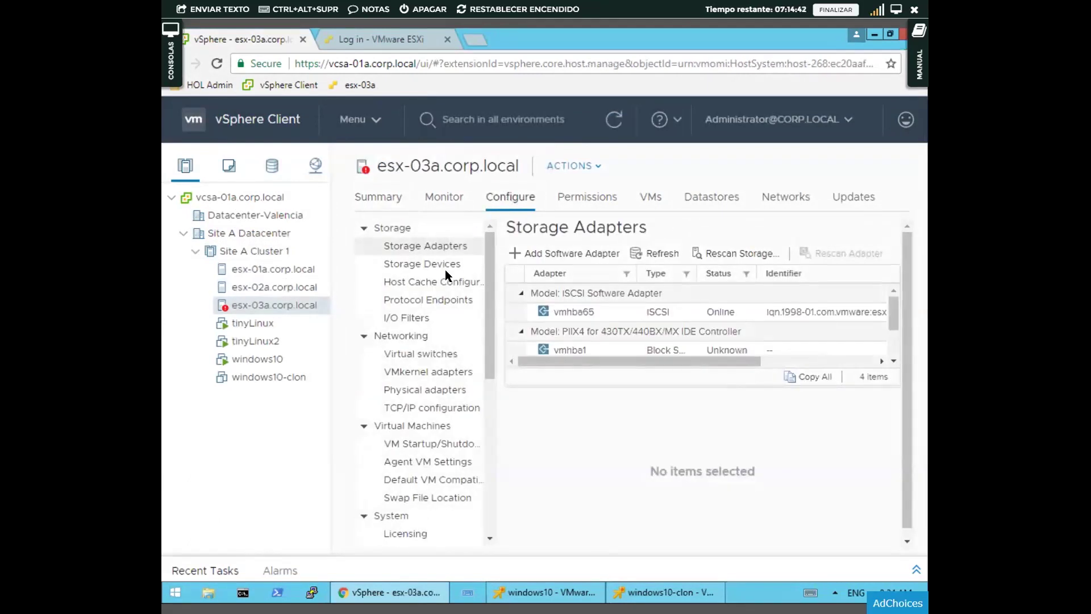
pyautogui.click(422, 353)
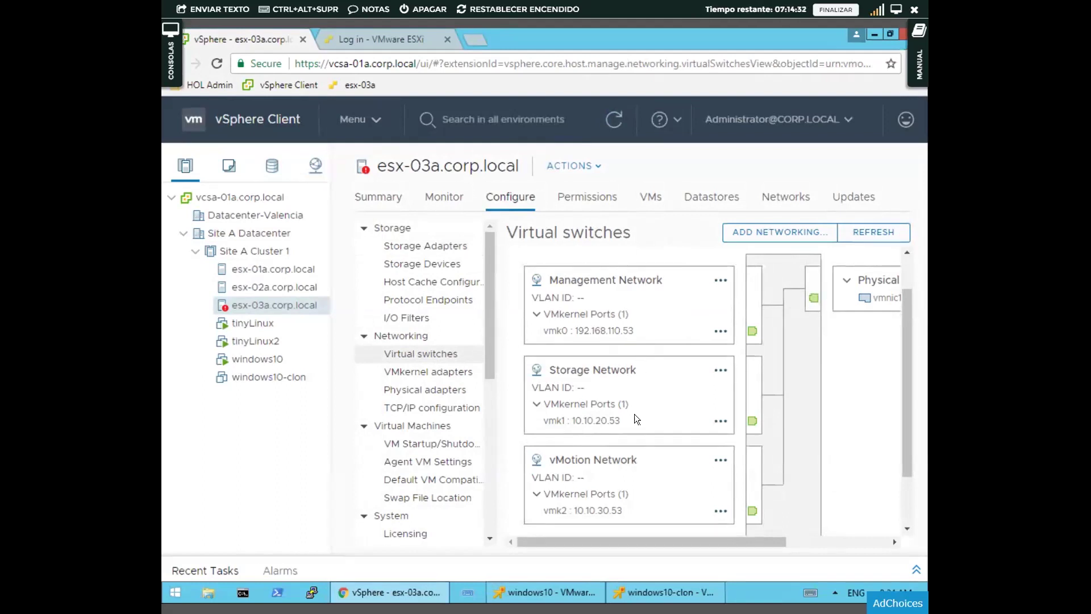
pyautogui.scroll(-2, 640, 446)
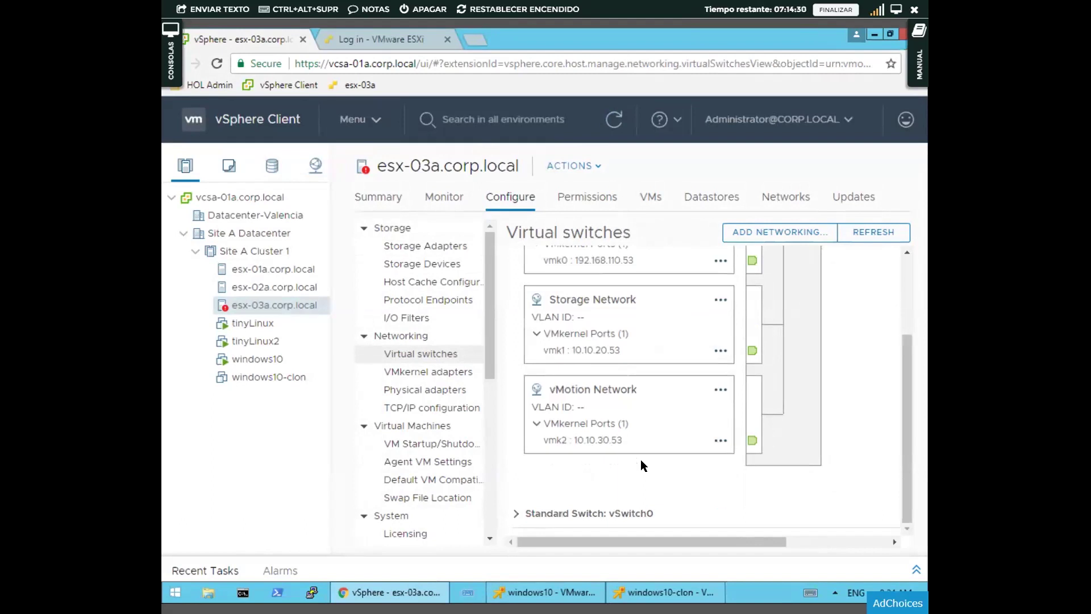
# - Expand and collapse vSwitch0's details, then show esx-02a.corp.local's virtual switches
pyautogui.click(516, 514)
pyautogui.scroll(-3, 591, 498)
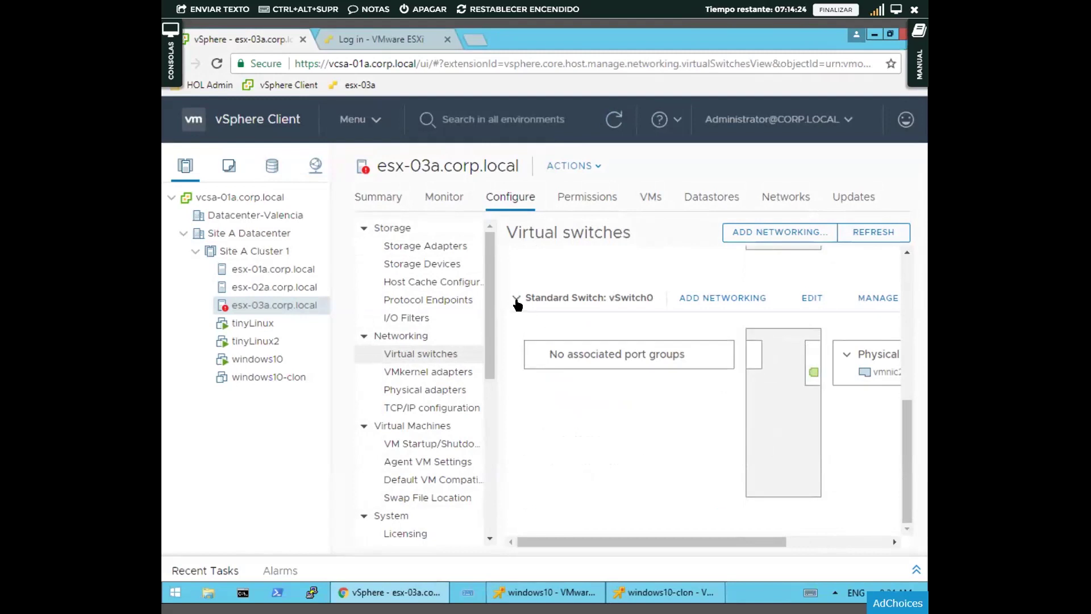
pyautogui.press('Return')
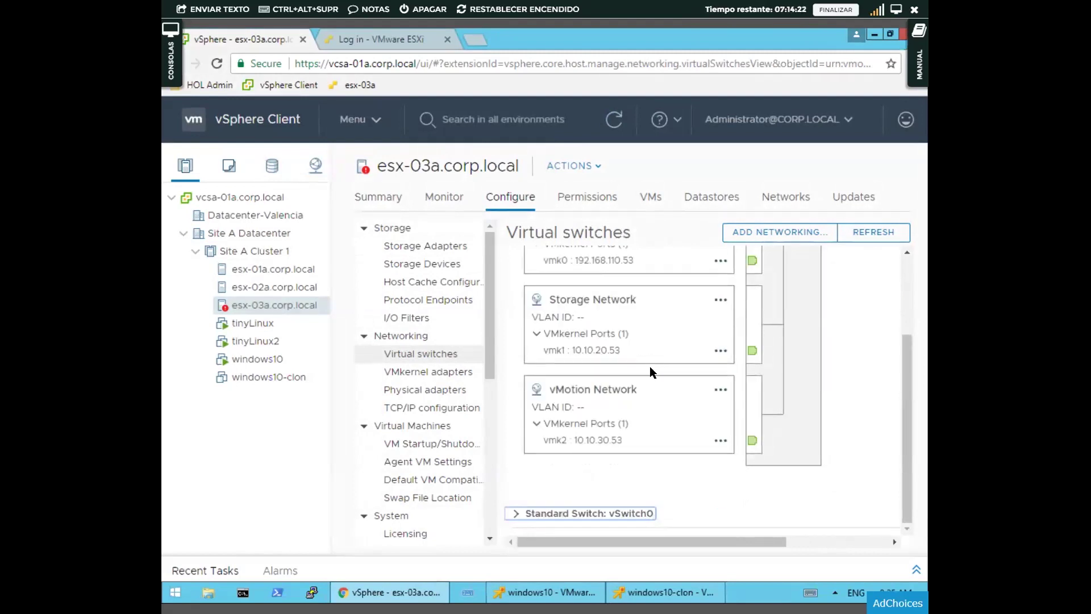
pyautogui.scroll(3, 650, 372)
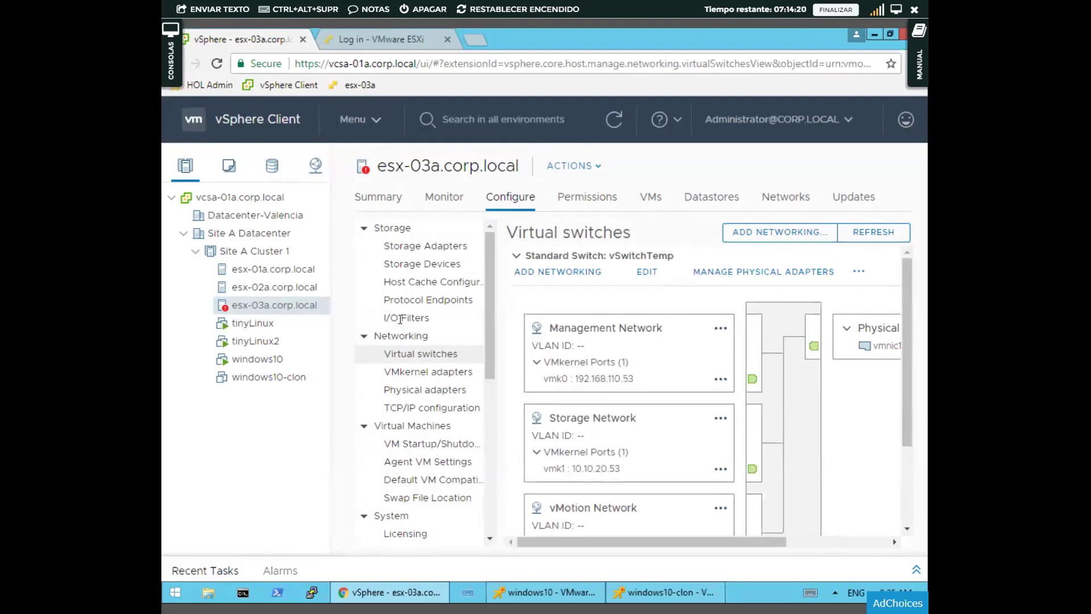
pyautogui.click(275, 288)
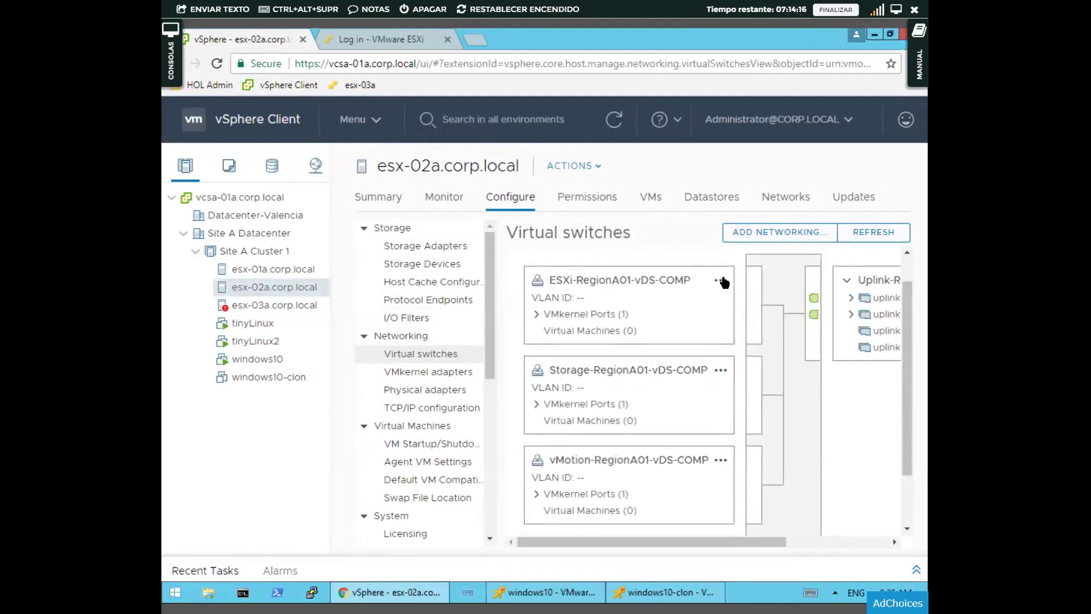
# - Reveal vmk1 (10.10.20.52) on the Storage-RegionA01-vDS-COMP port group, then return to esx-03a
pyautogui.click(676, 374)
pyautogui.scroll(-2, 711, 478)
pyautogui.scroll(3, 710, 478)
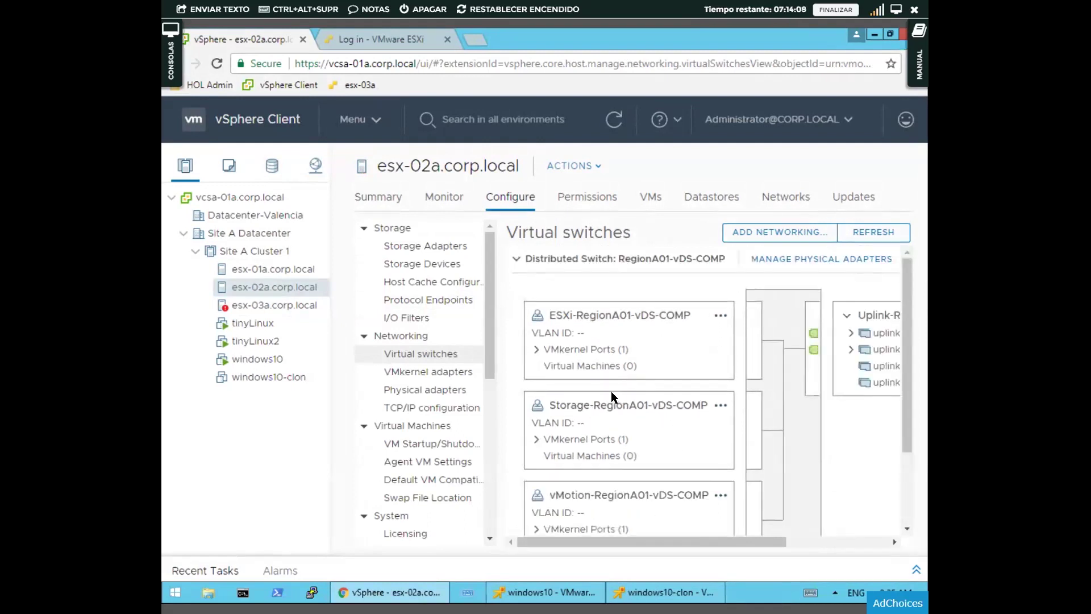
pyautogui.click(537, 440)
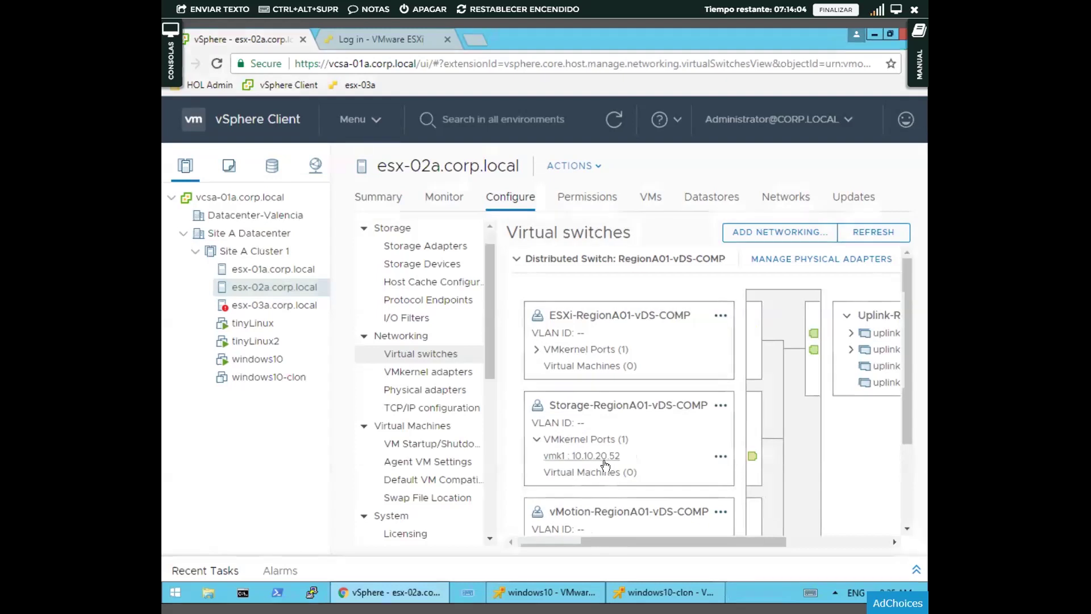
pyautogui.click(269, 308)
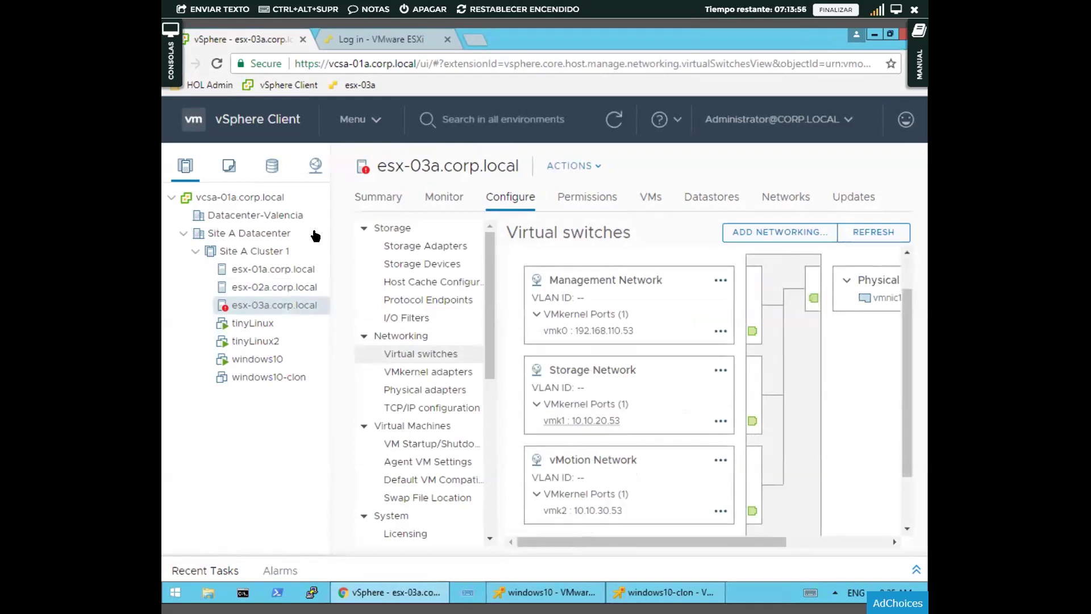
pyautogui.click(317, 164)
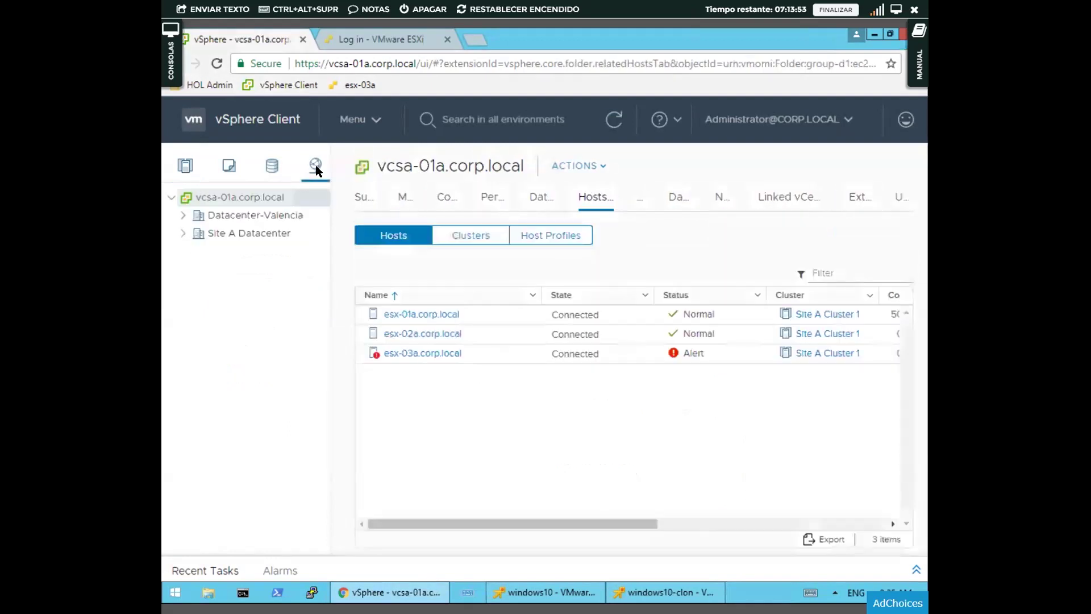
# - Start Add and Manage Hosts on the RegionA01-vDS-COMP switch under Site A Datacenter
pyautogui.click(207, 240)
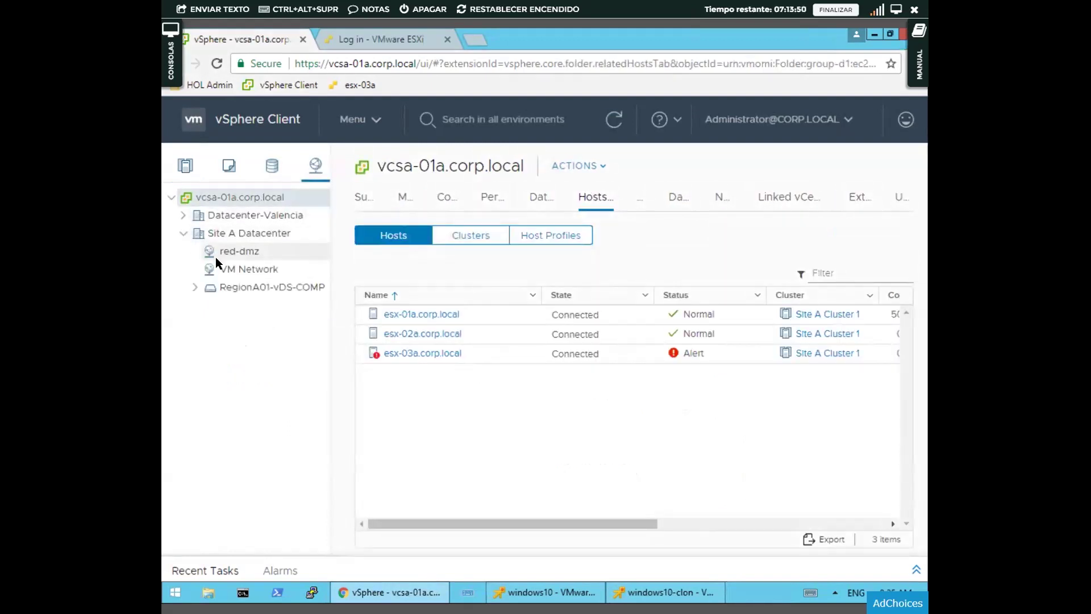
pyautogui.click(196, 287)
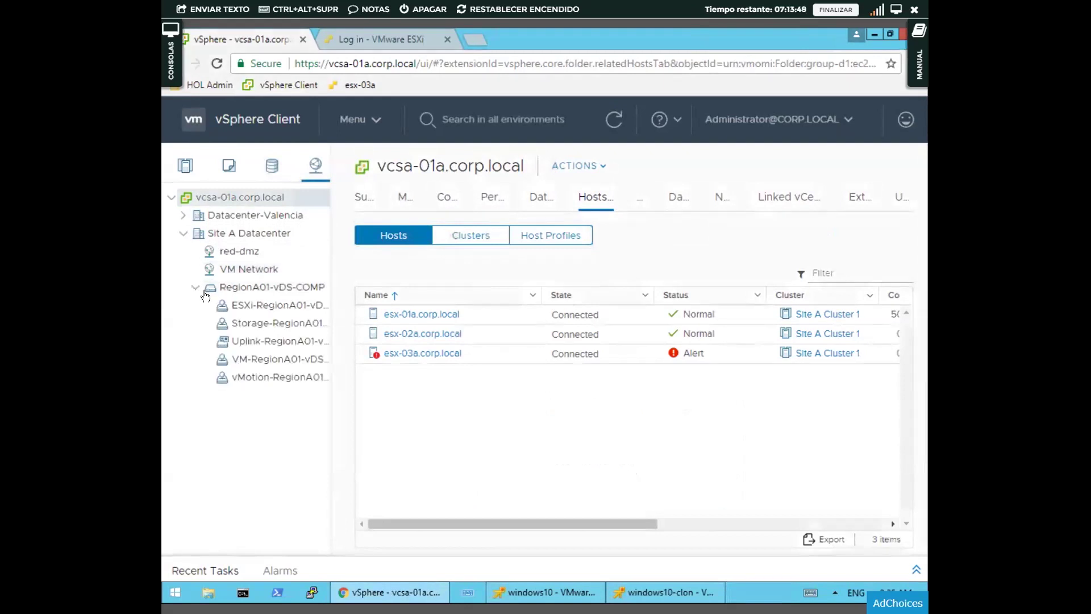
pyautogui.click(273, 287)
pyautogui.rightClick(273, 287)
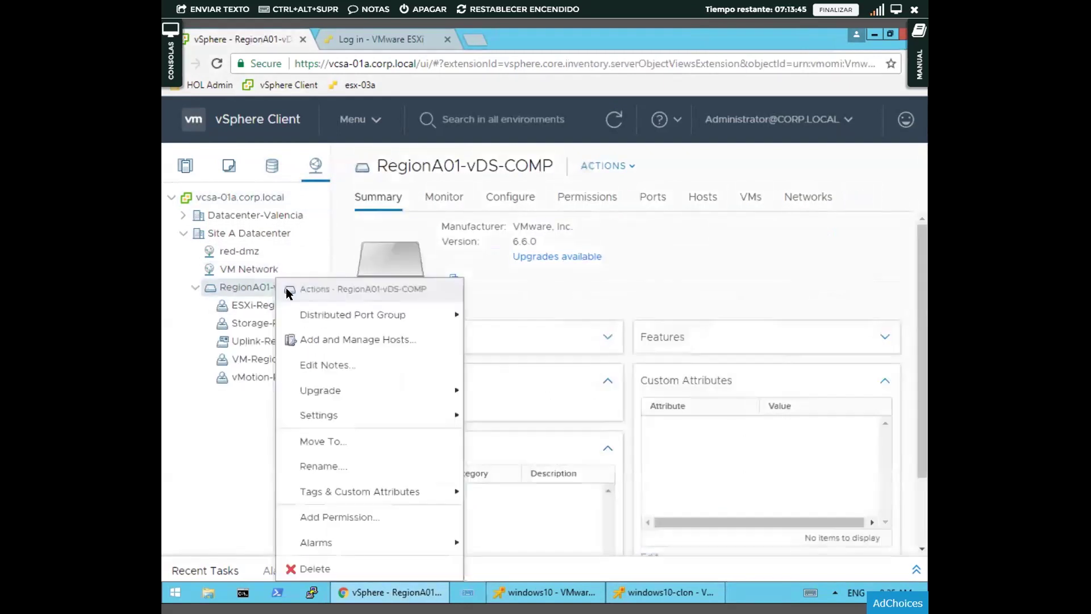
pyautogui.click(319, 336)
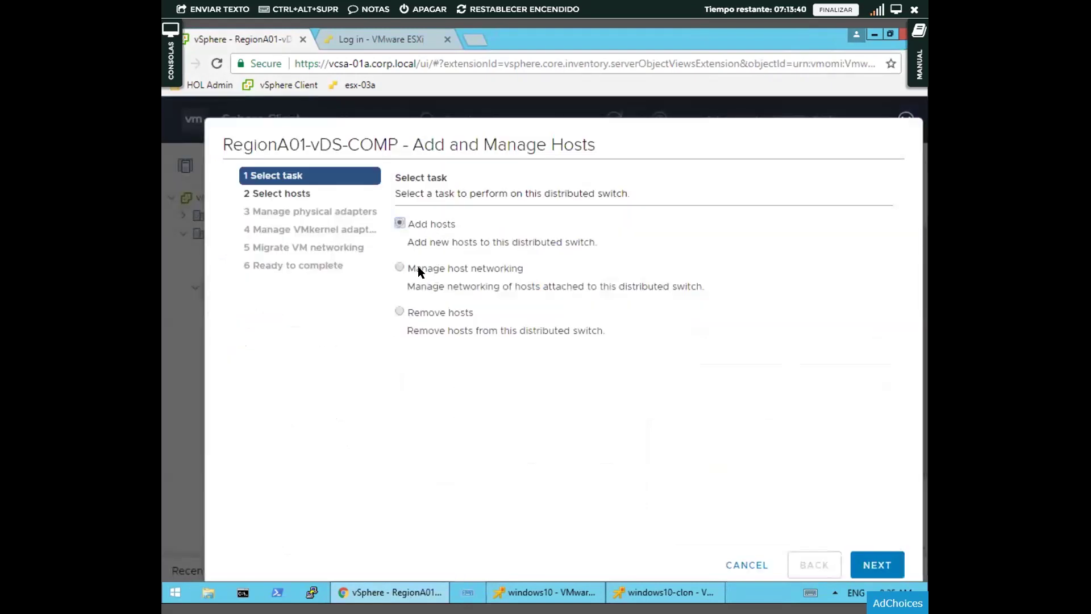
# - Add esx-03a.corp.local, advance to physical adapters, then cancel the wizard unfinished
pyautogui.click(874, 569)
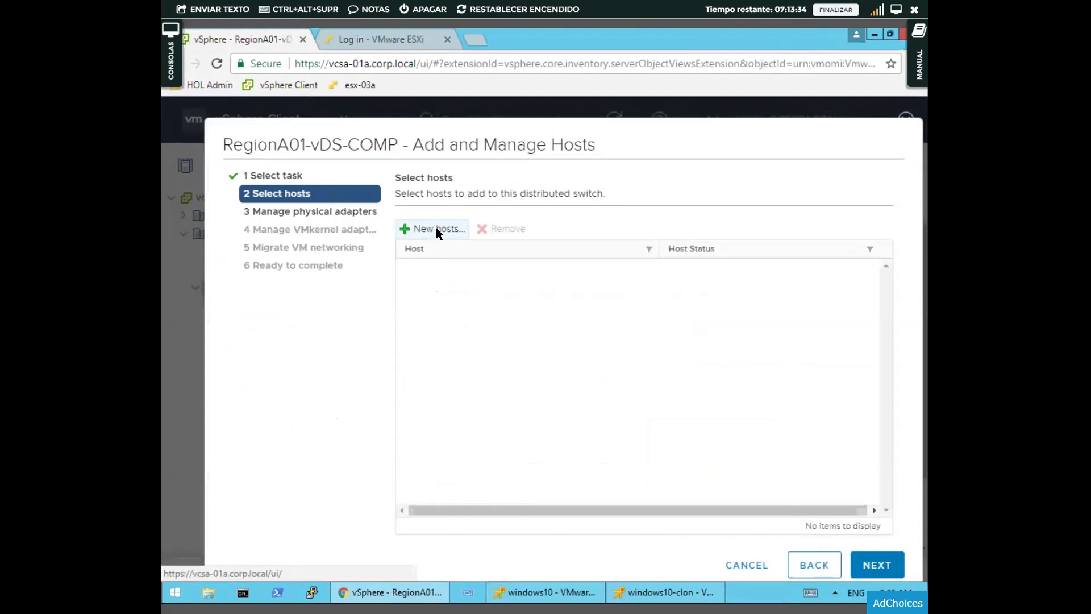
pyautogui.click(435, 228)
pyautogui.click(249, 259)
pyautogui.click(816, 518)
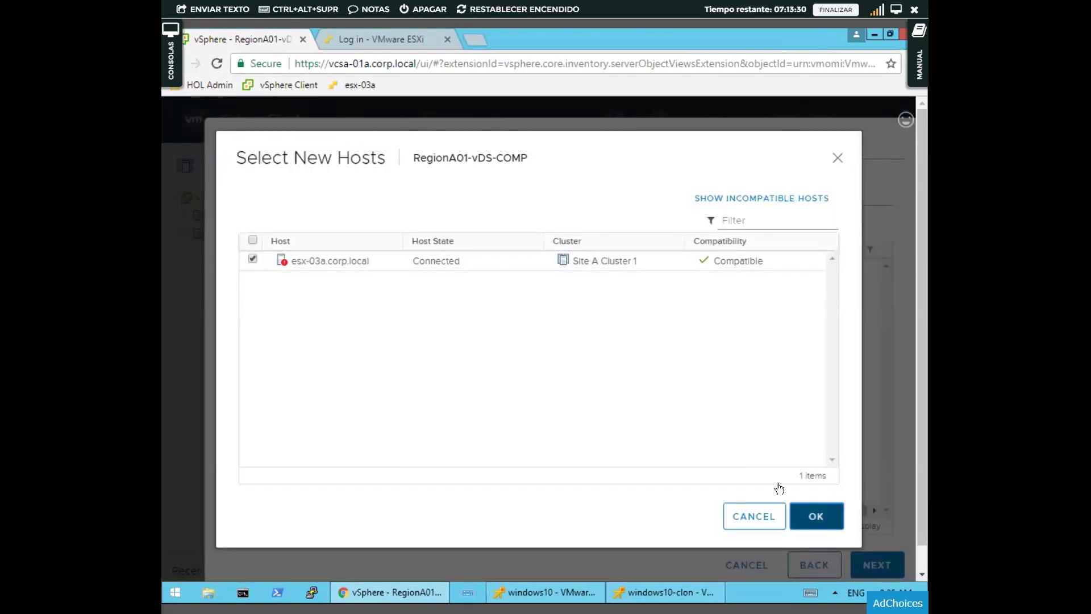
pyautogui.click(872, 561)
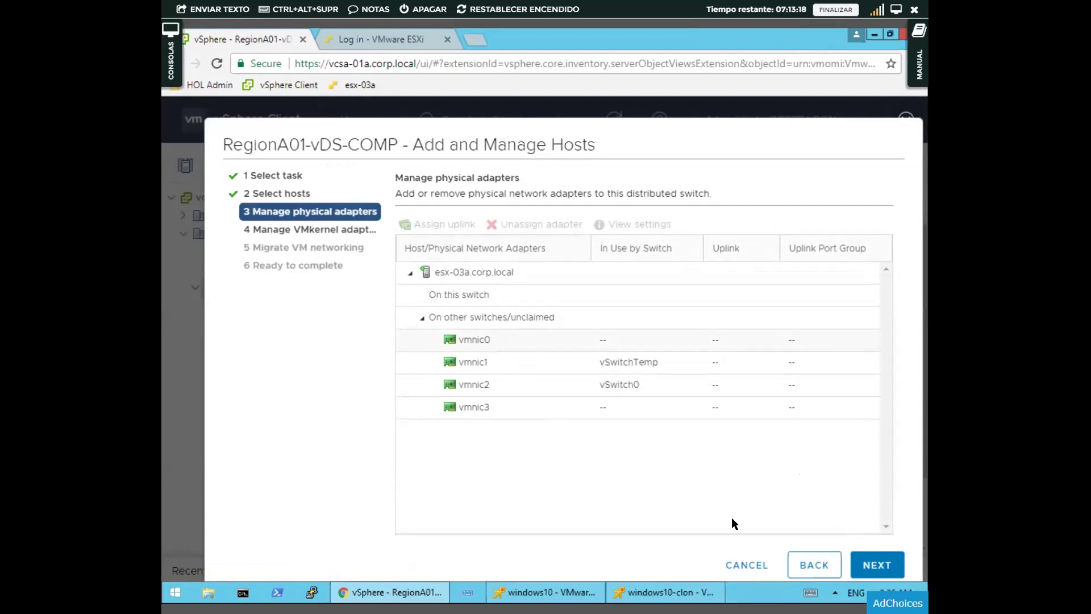
pyautogui.click(746, 565)
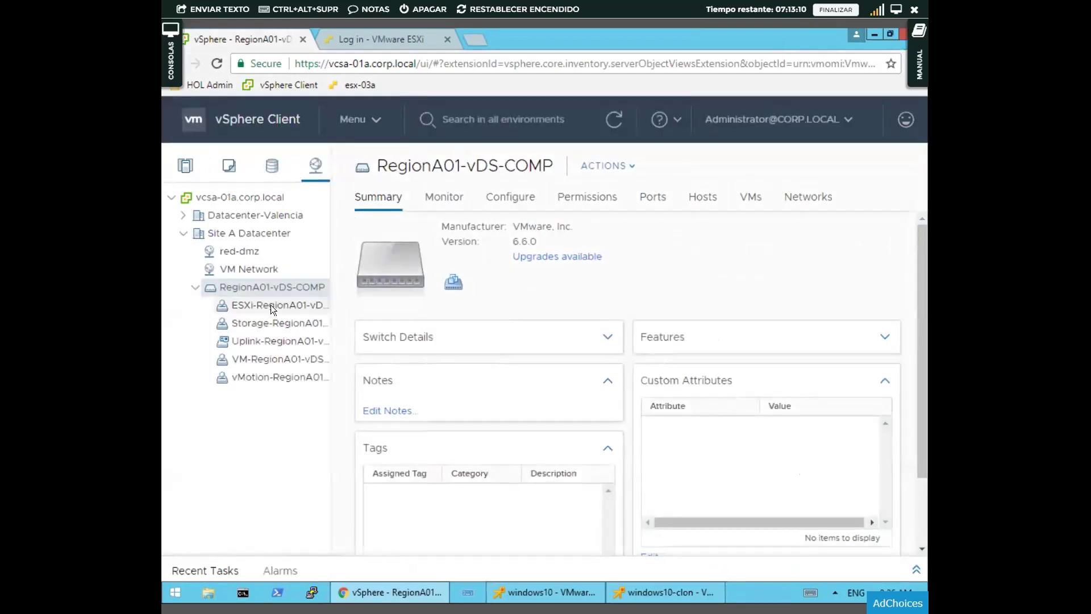
# - List esx-01a's four physical adapters sorted by MAC address, then select esx-03a
pyautogui.click(187, 166)
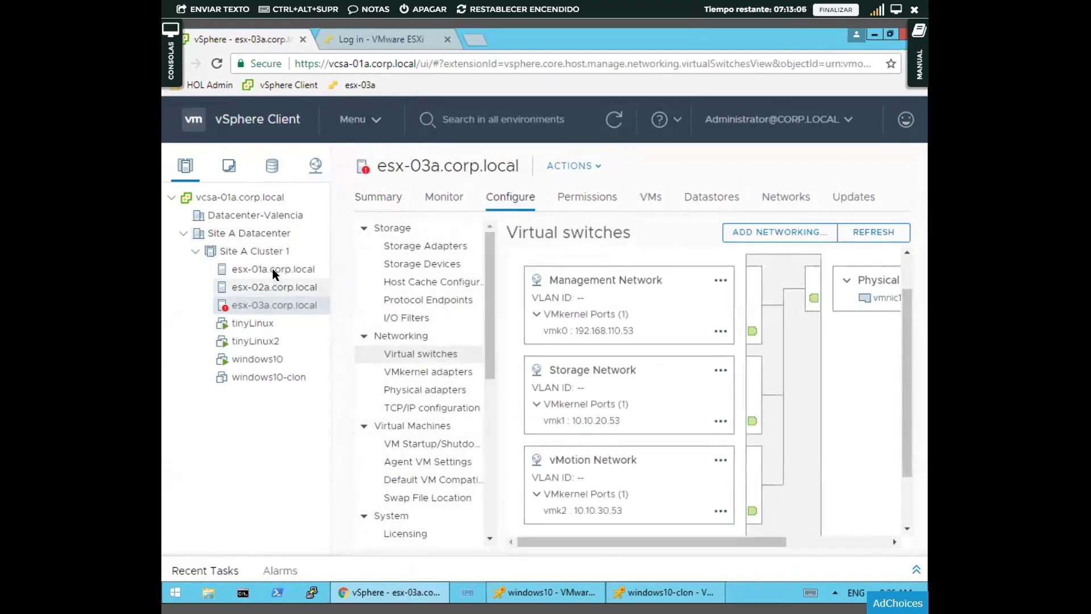
pyautogui.click(274, 271)
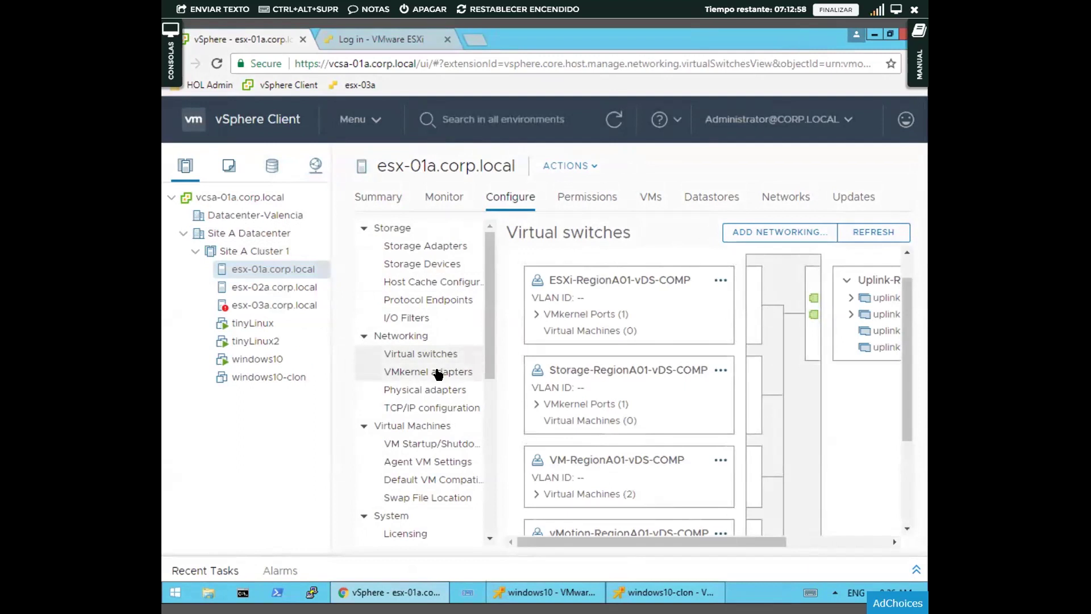
pyautogui.click(431, 391)
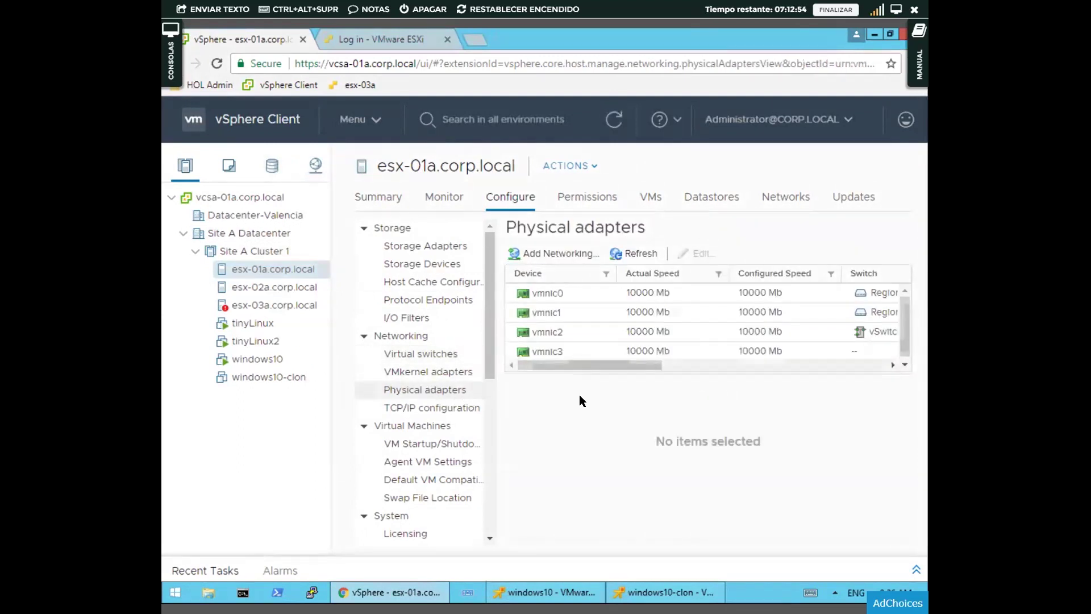
pyautogui.moveTo(620, 365); pyautogui.dragTo(690, 365)
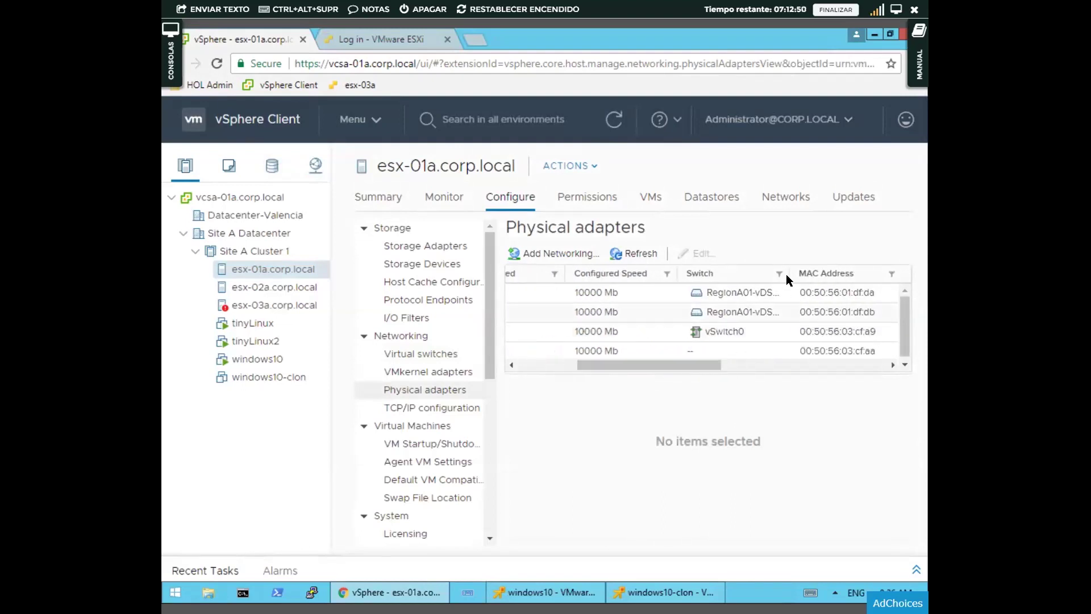
pyautogui.click(794, 273)
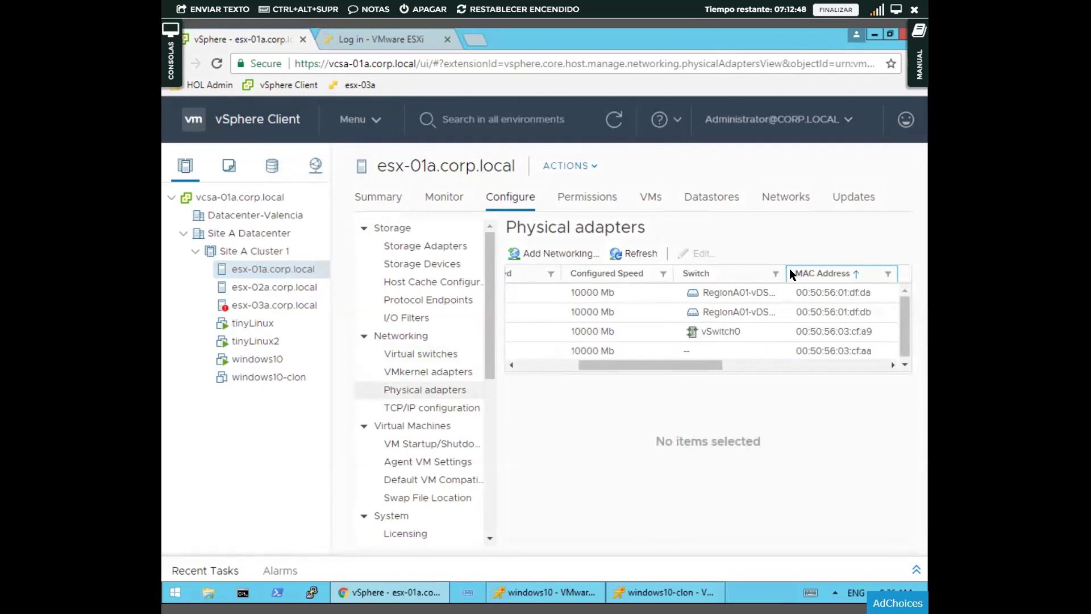
pyautogui.moveTo(675, 361); pyautogui.dragTo(562, 365)
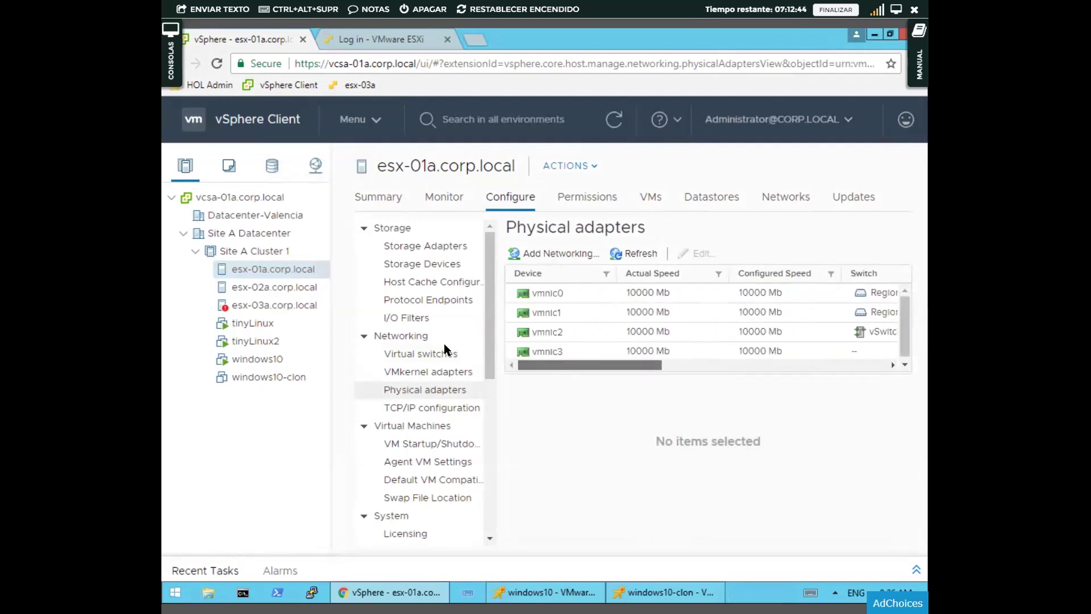
pyautogui.click(275, 304)
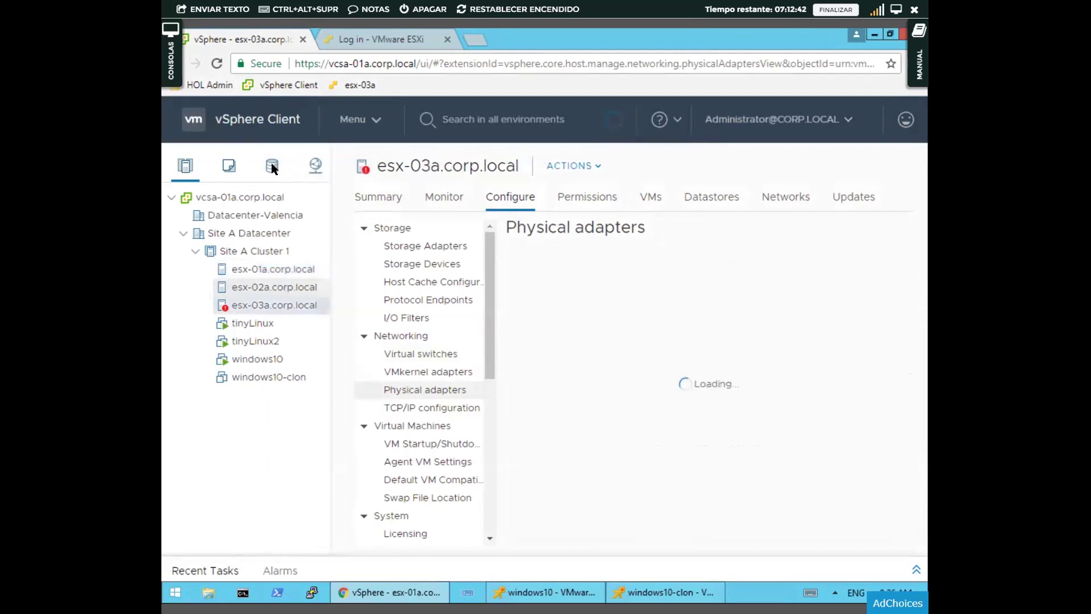
# - Run Add and Manage Hosts on RegionA01-vDS-COMP with esx-03a as new host, reaching physical adapters
pyautogui.click(317, 165)
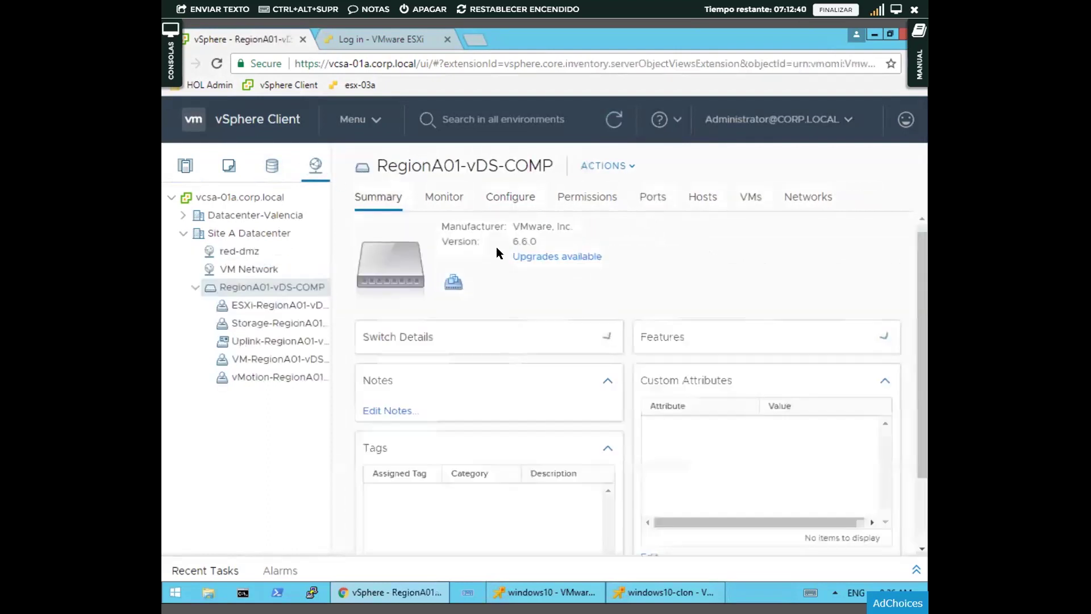
pyautogui.rightClick(292, 286)
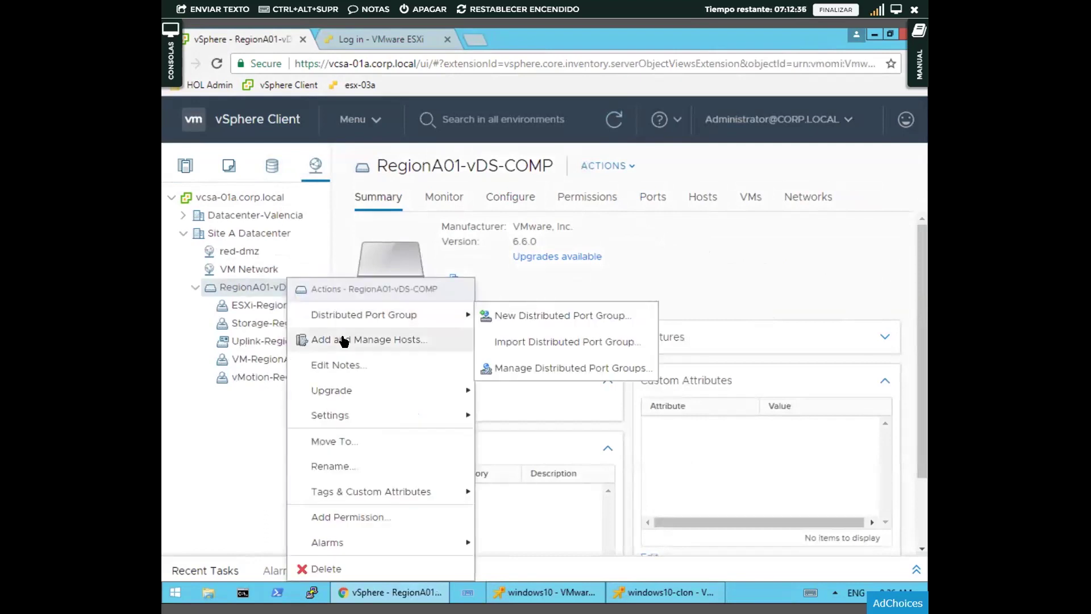
pyautogui.click(423, 341)
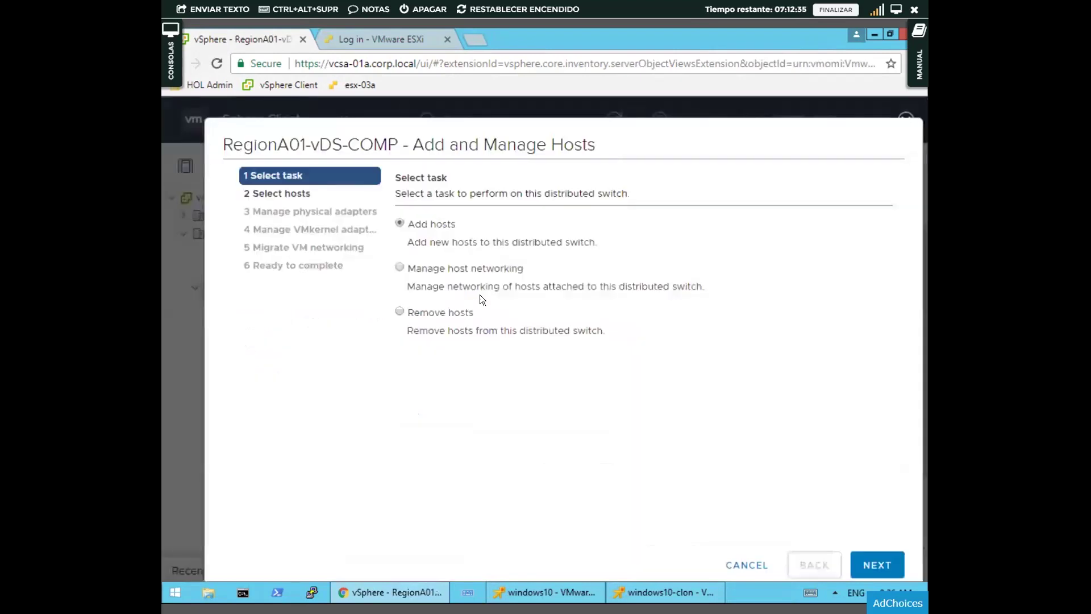
pyautogui.click(883, 573)
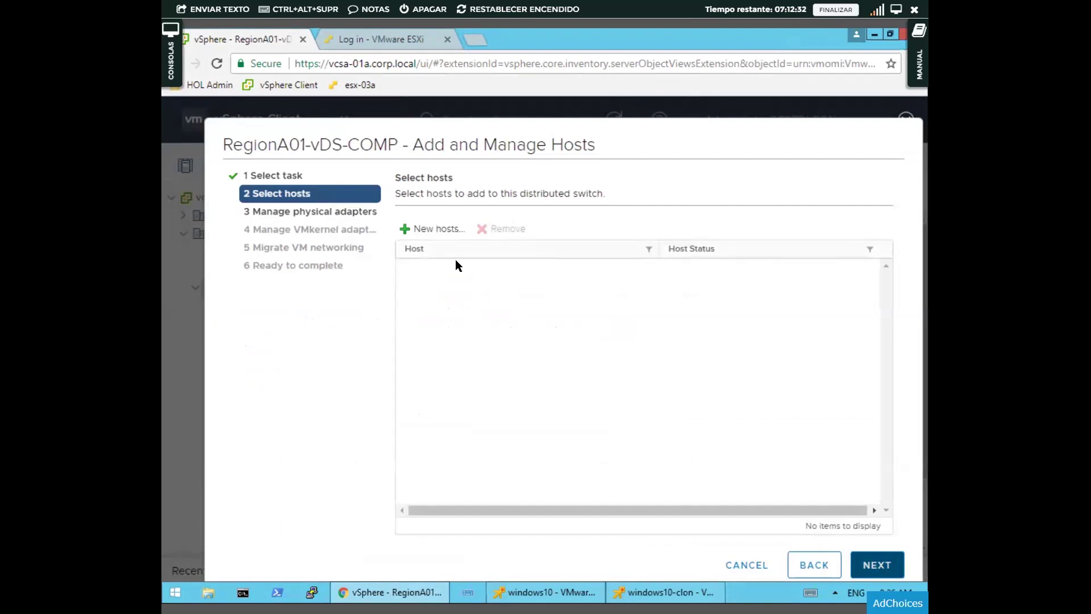
pyautogui.click(436, 232)
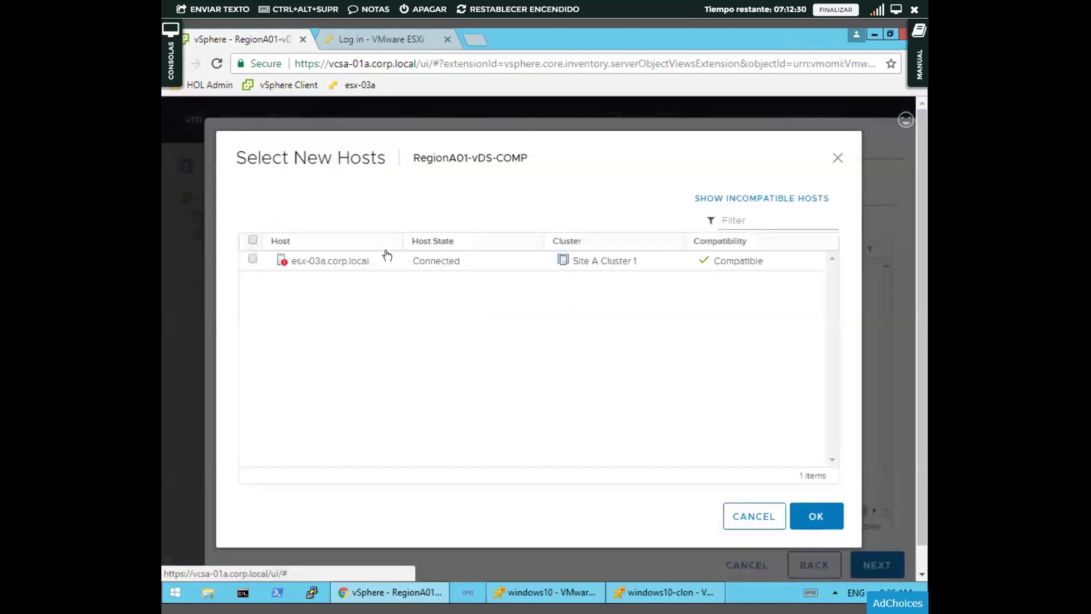
pyautogui.click(253, 258)
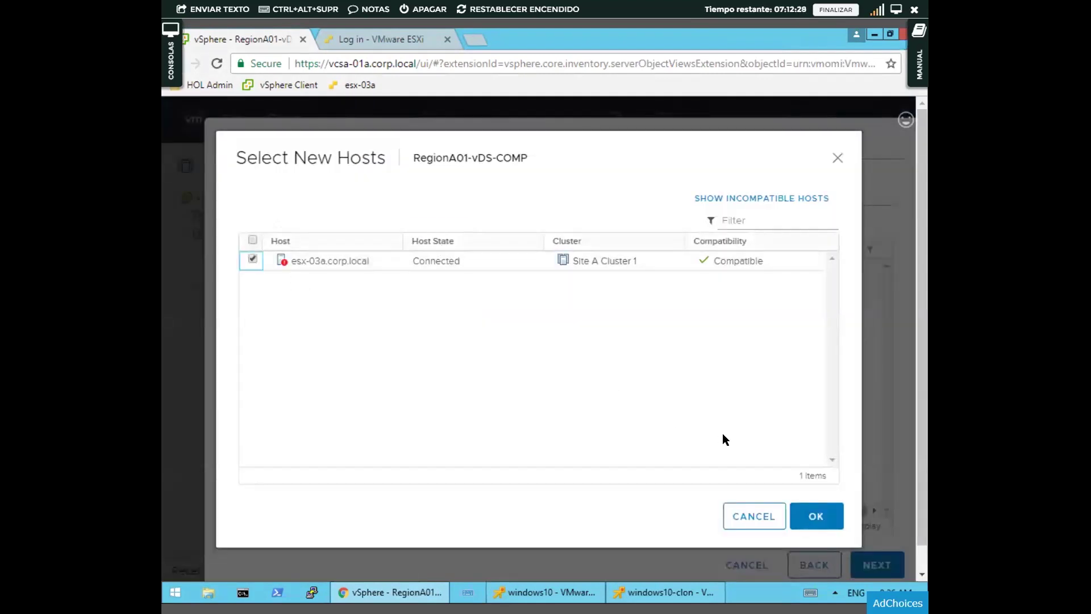
pyautogui.click(814, 508)
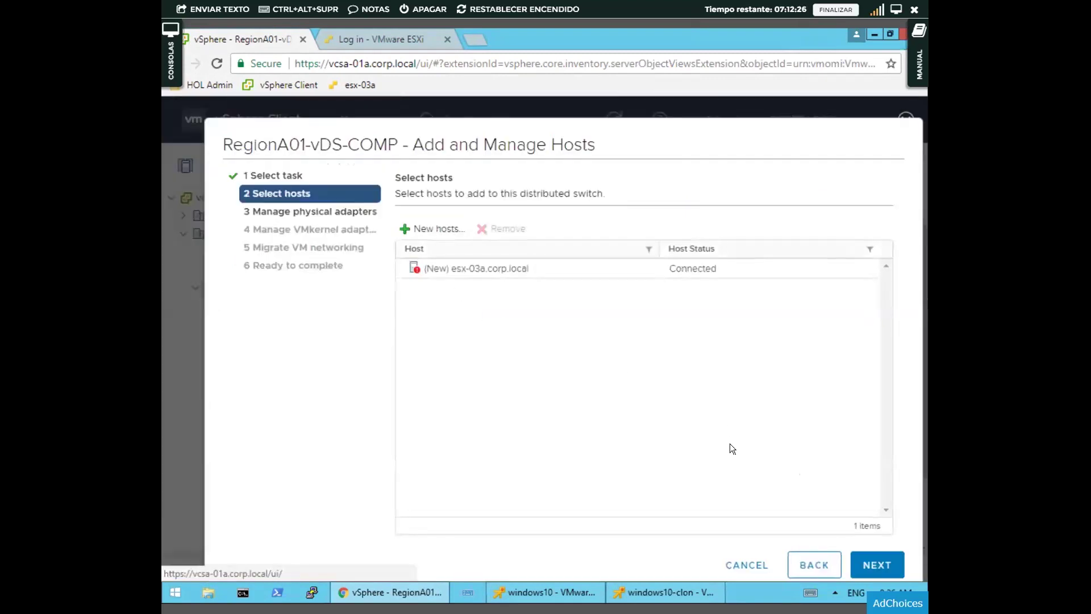
pyautogui.click(875, 564)
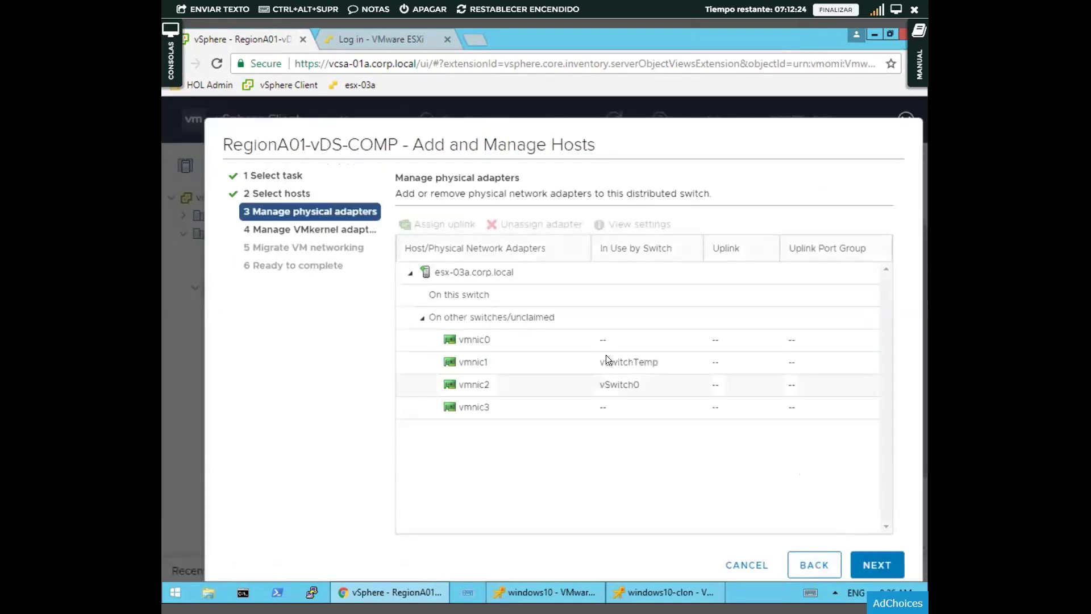
# - Assign vmnic0 to uplink1 and vmnic1 to uplink2 on esx-03a
pyautogui.click(469, 341)
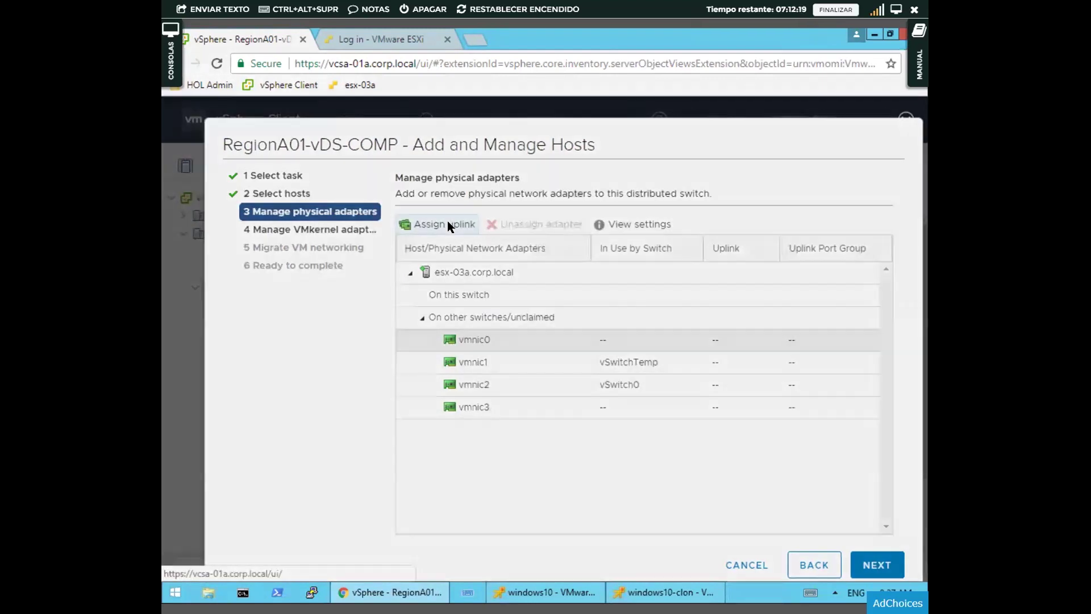
pyautogui.click(448, 225)
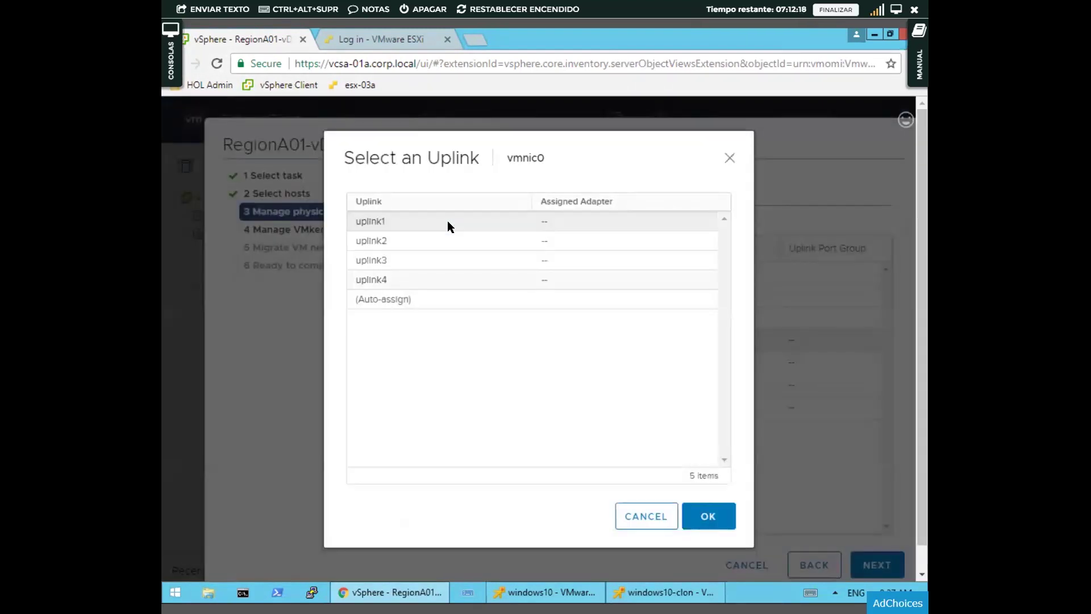
pyautogui.click(448, 223)
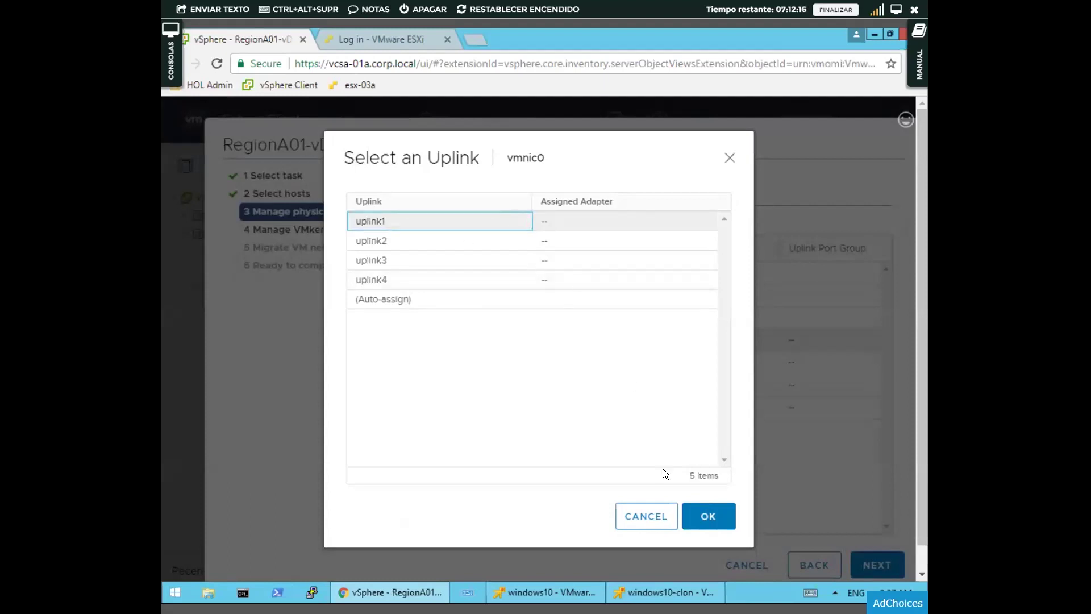
pyautogui.click(708, 517)
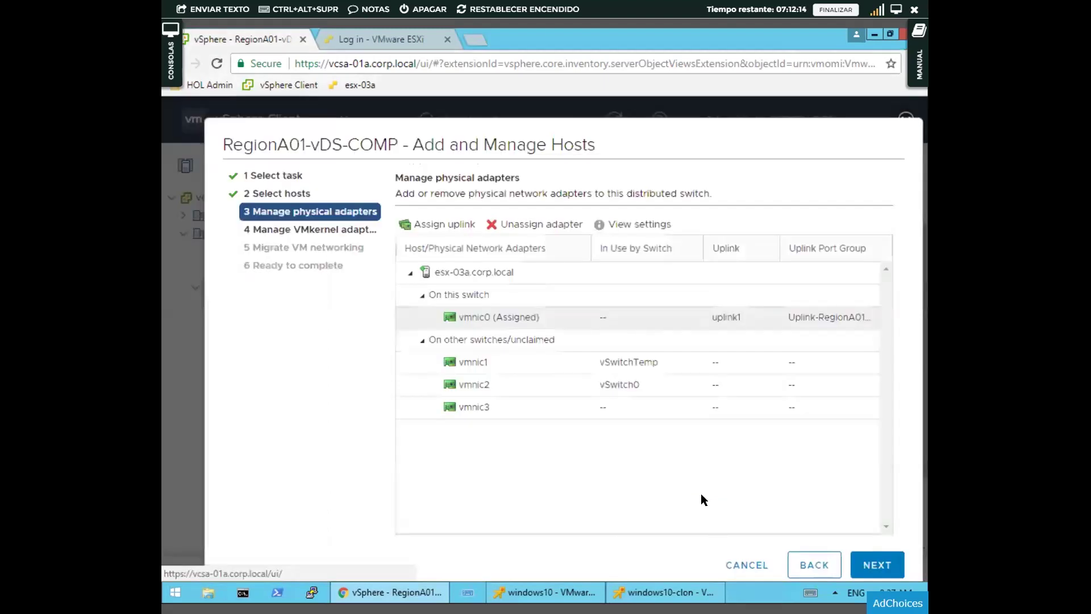
pyautogui.click(462, 361)
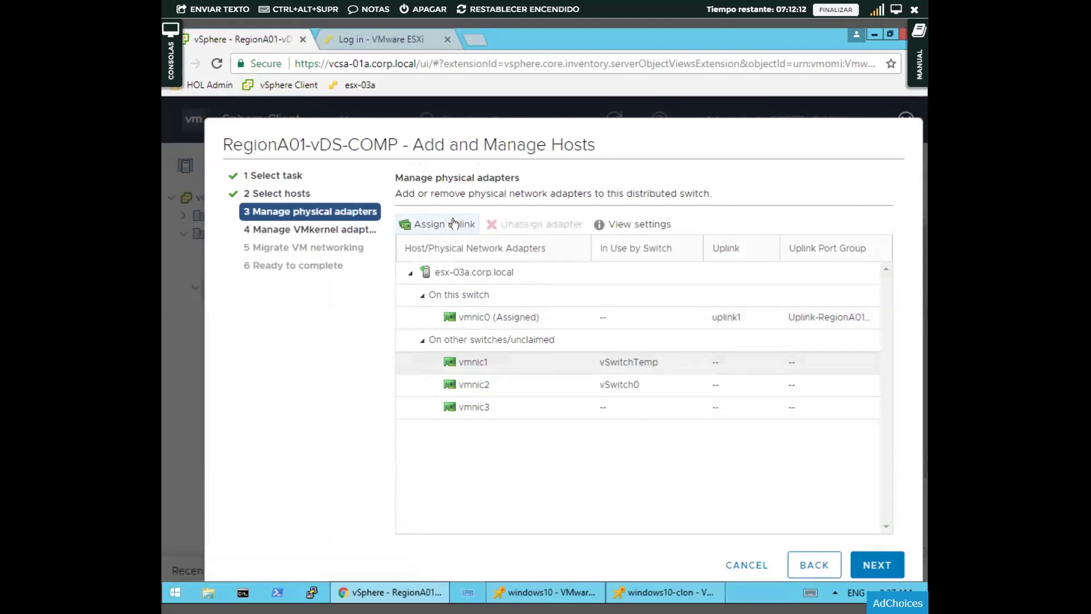
pyautogui.click(454, 223)
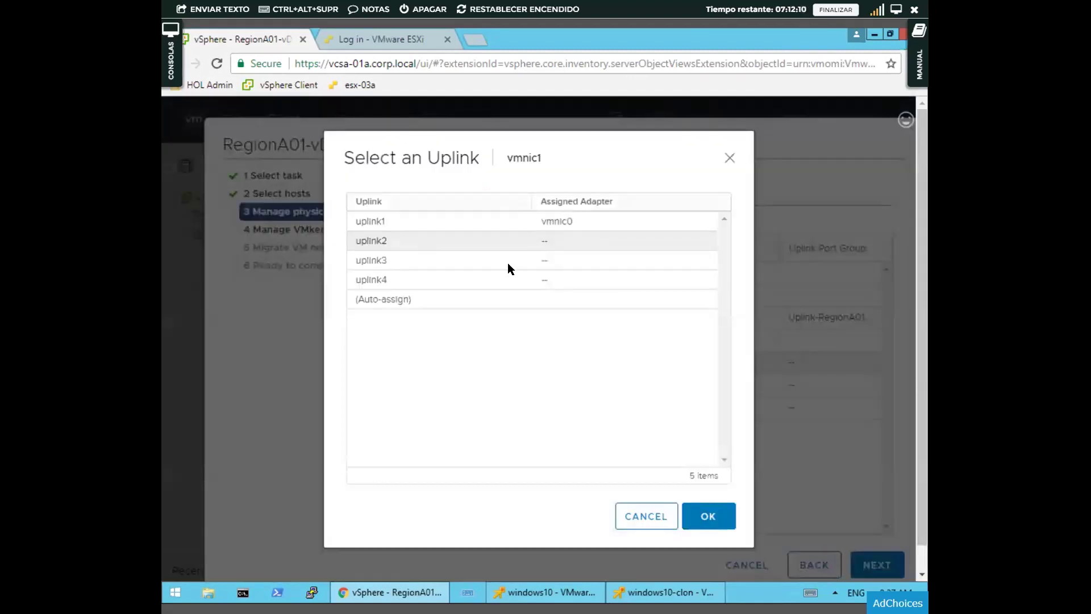
pyautogui.click(710, 517)
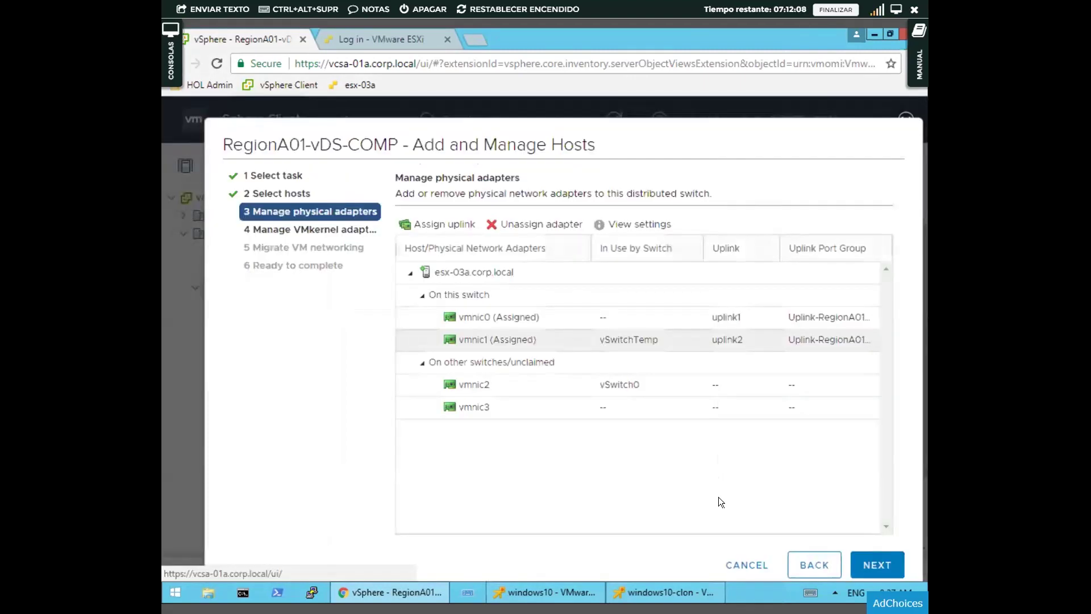
pyautogui.click(875, 568)
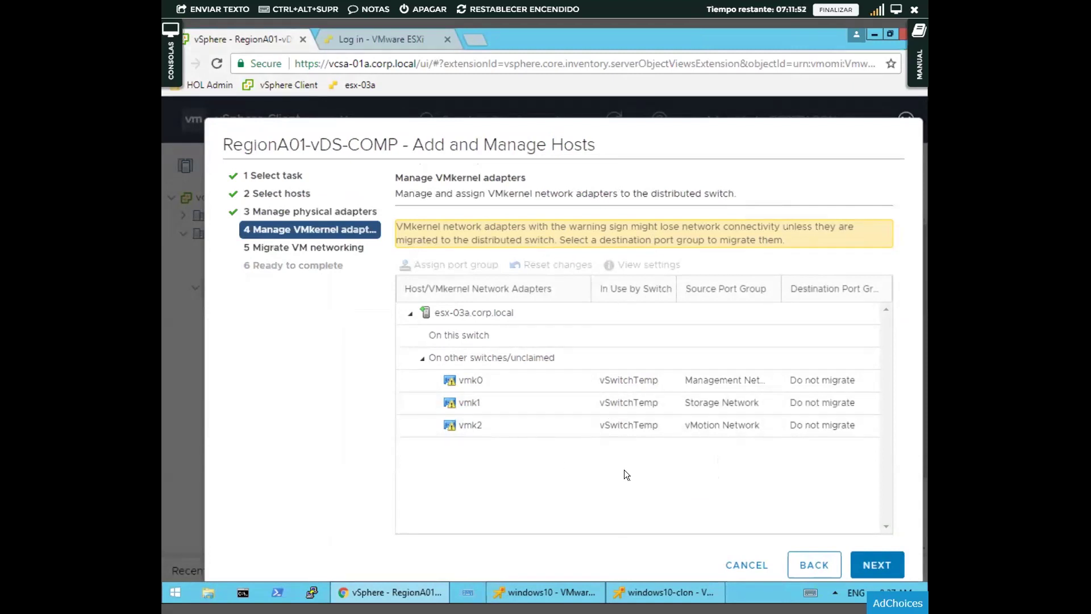
# - Assign vmk0 to ESXi, vmk1 to Storage, and vmk2 to vMotion-RegionA01-vDS-COMP port groups
pyautogui.click(476, 384)
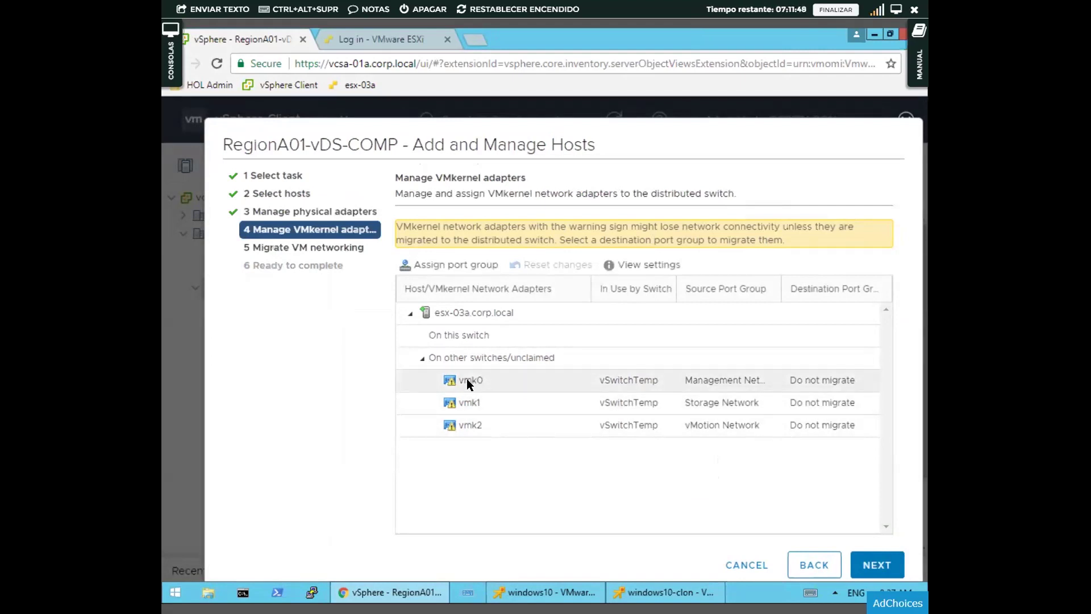
pyautogui.click(466, 264)
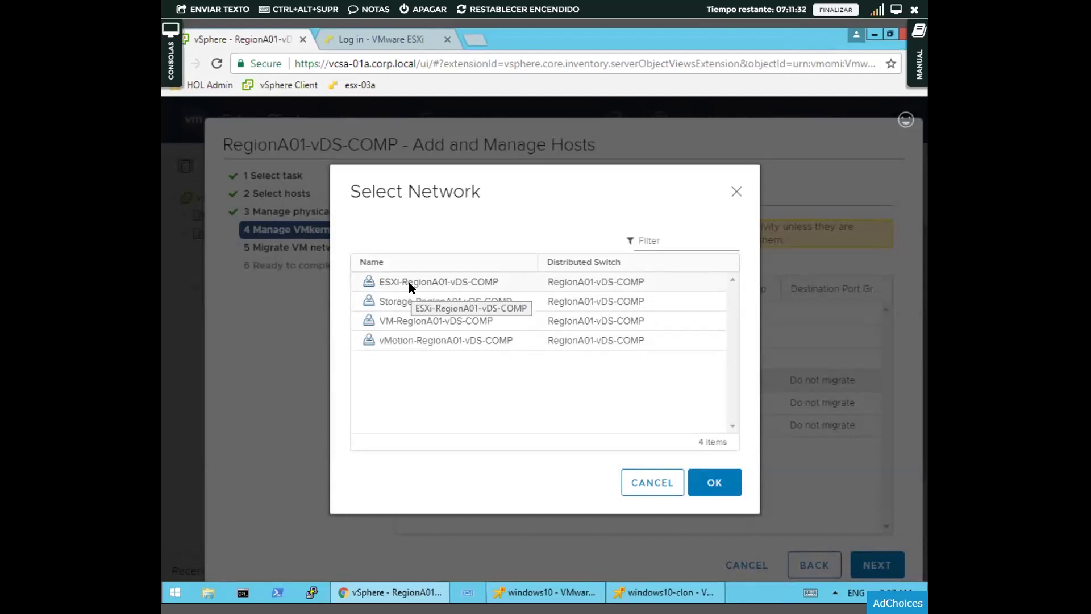
pyautogui.click(410, 285)
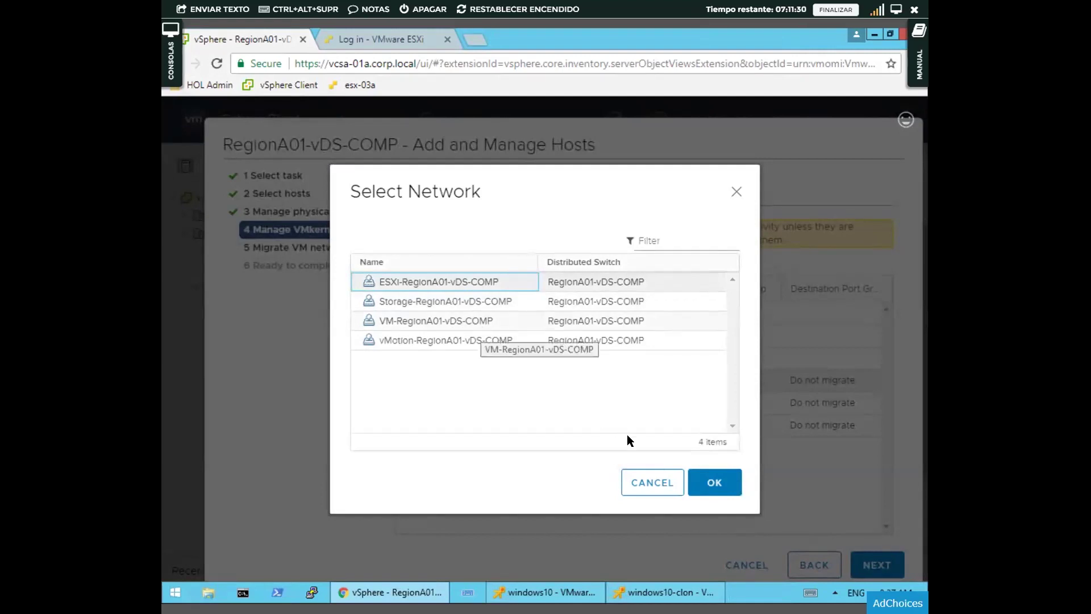
pyautogui.click(716, 488)
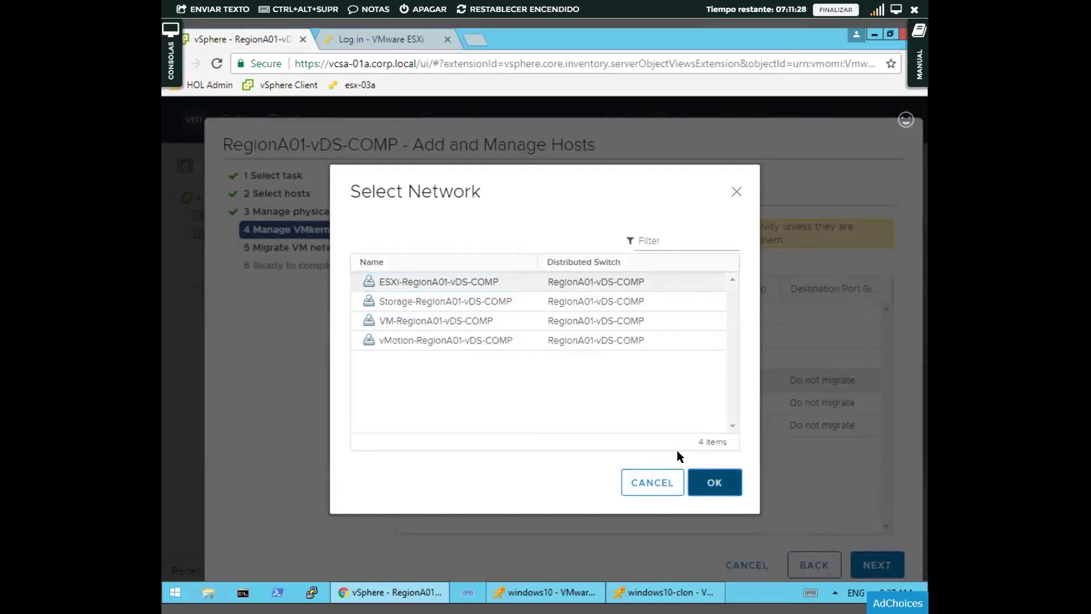
pyautogui.click(482, 403)
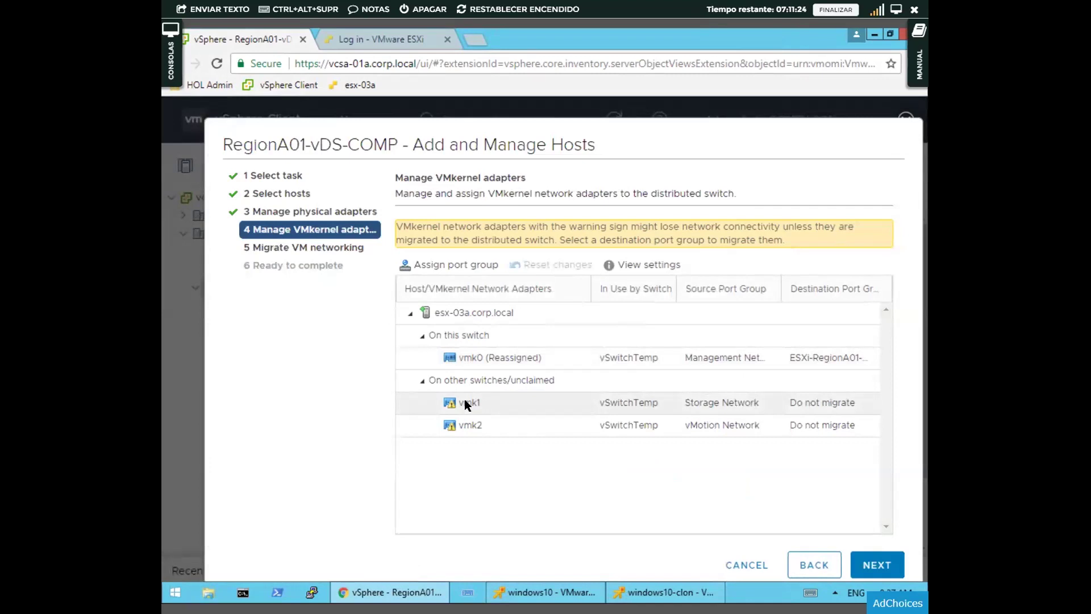
pyautogui.click(449, 263)
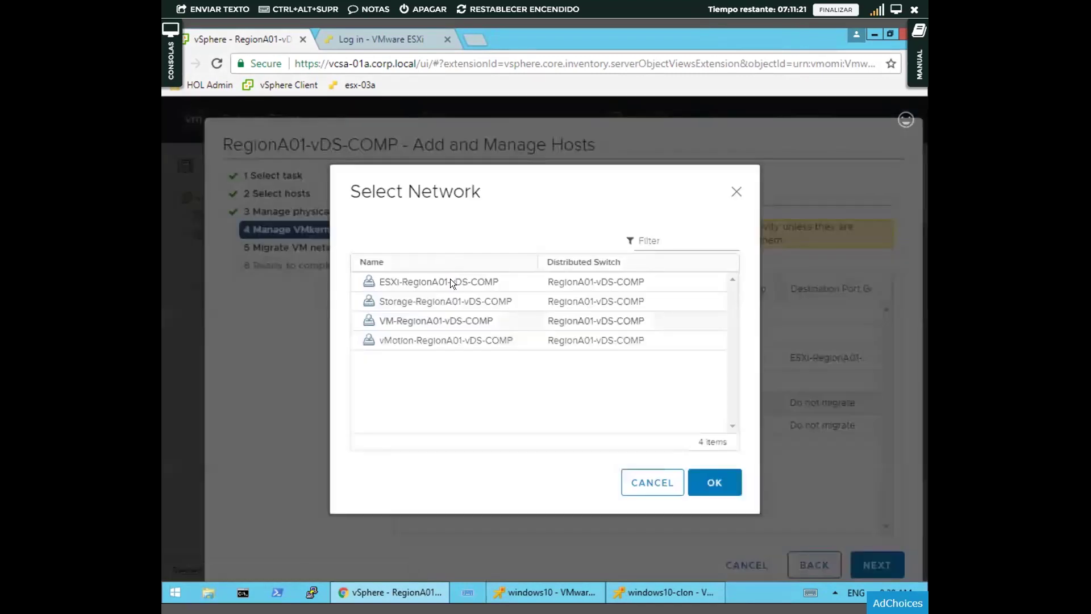
pyautogui.click(429, 298)
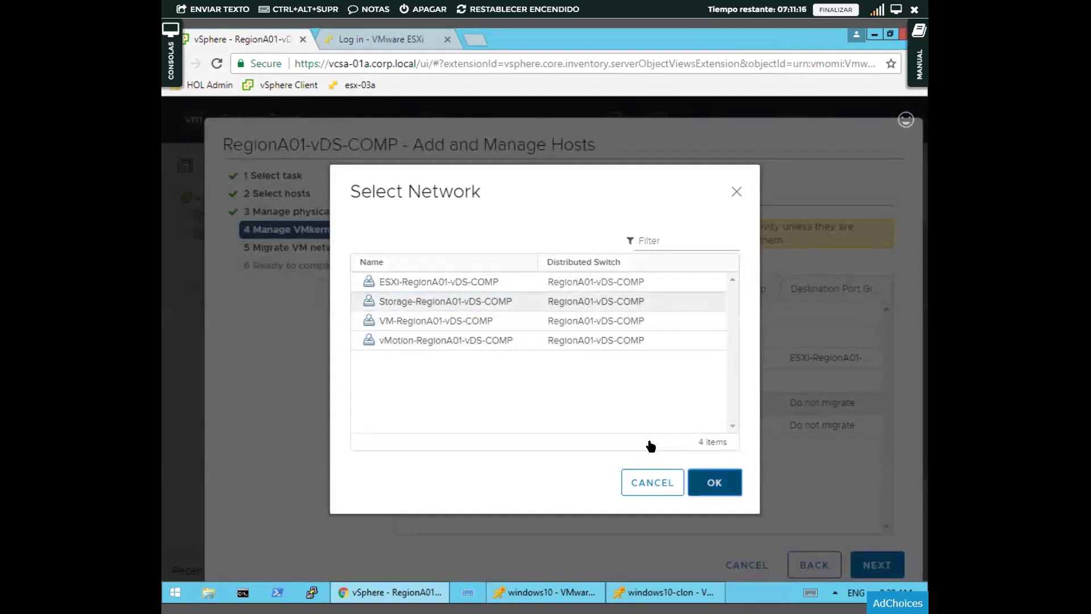
pyautogui.click(714, 482)
pyautogui.click(470, 424)
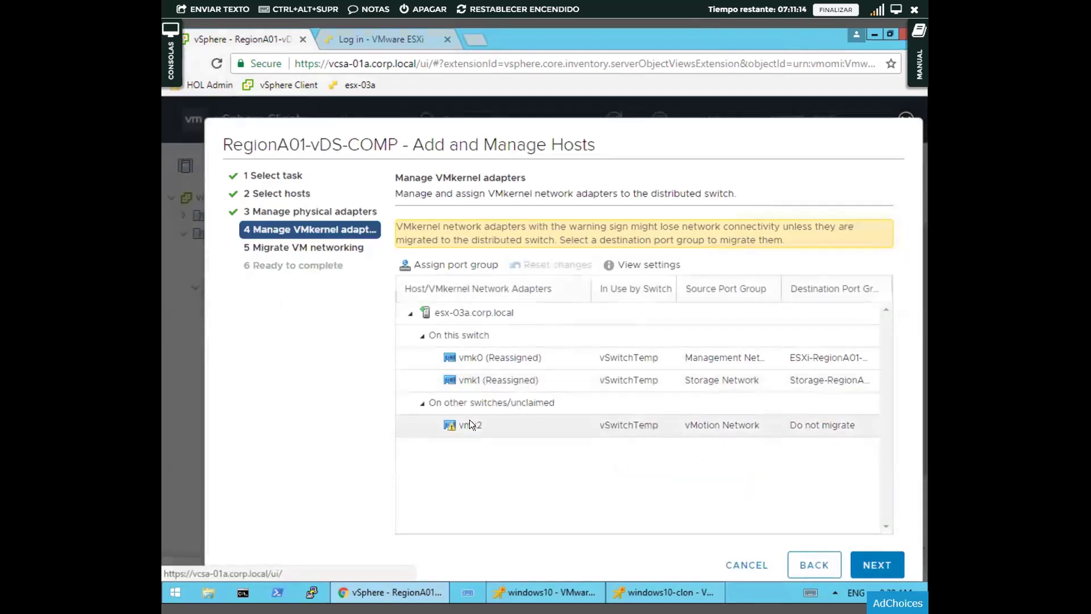
pyautogui.click(461, 265)
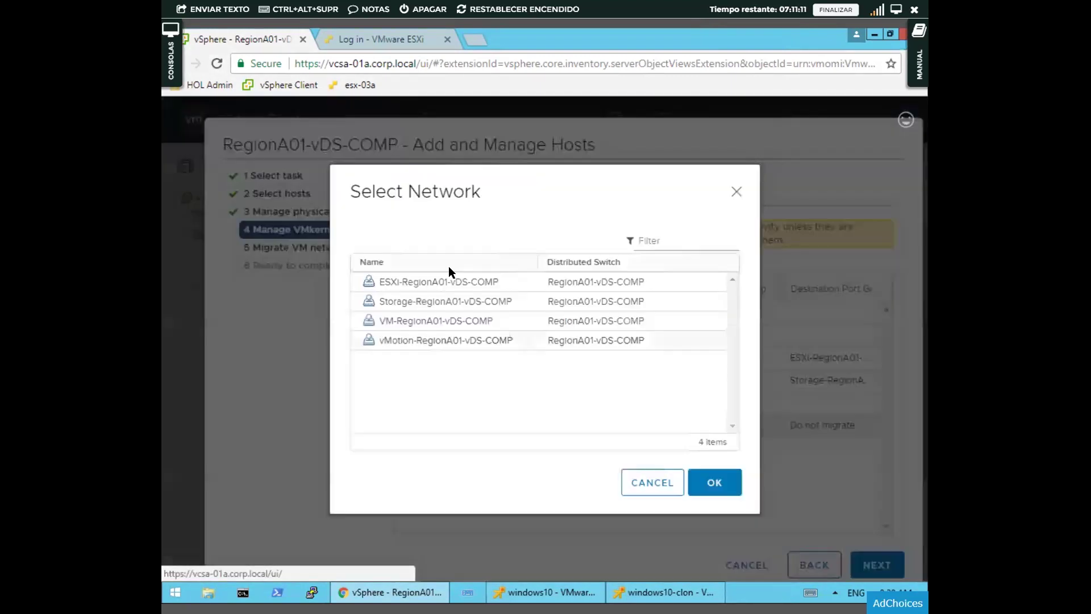
pyautogui.click(428, 337)
pyautogui.click(704, 485)
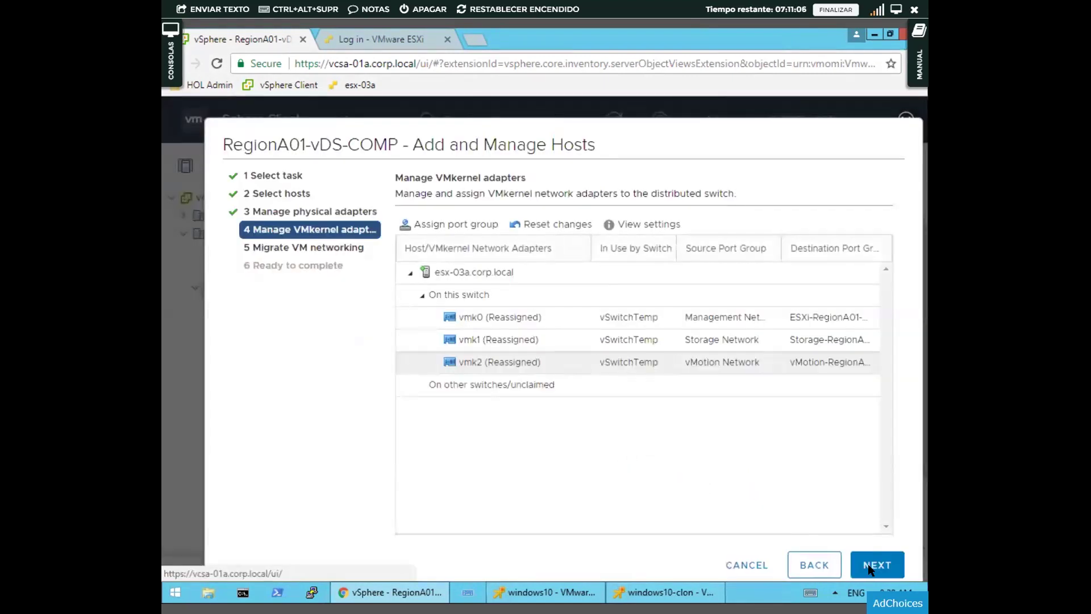
# - Complete the Add and Manage Hosts wizard for esx-03a on RegionA01-vDS-COMP
pyautogui.click(871, 564)
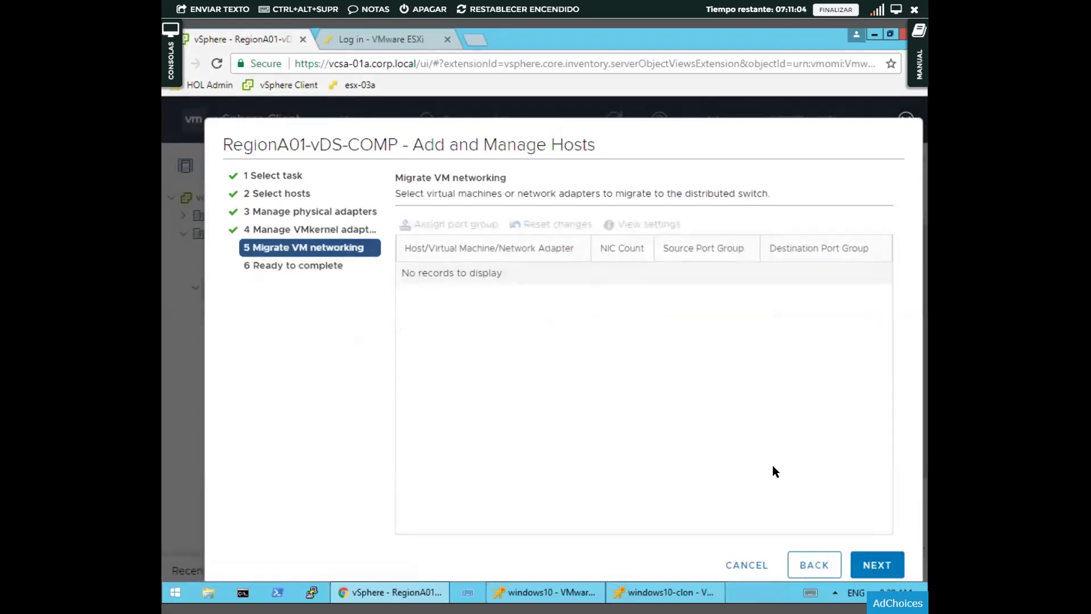
pyautogui.click(879, 566)
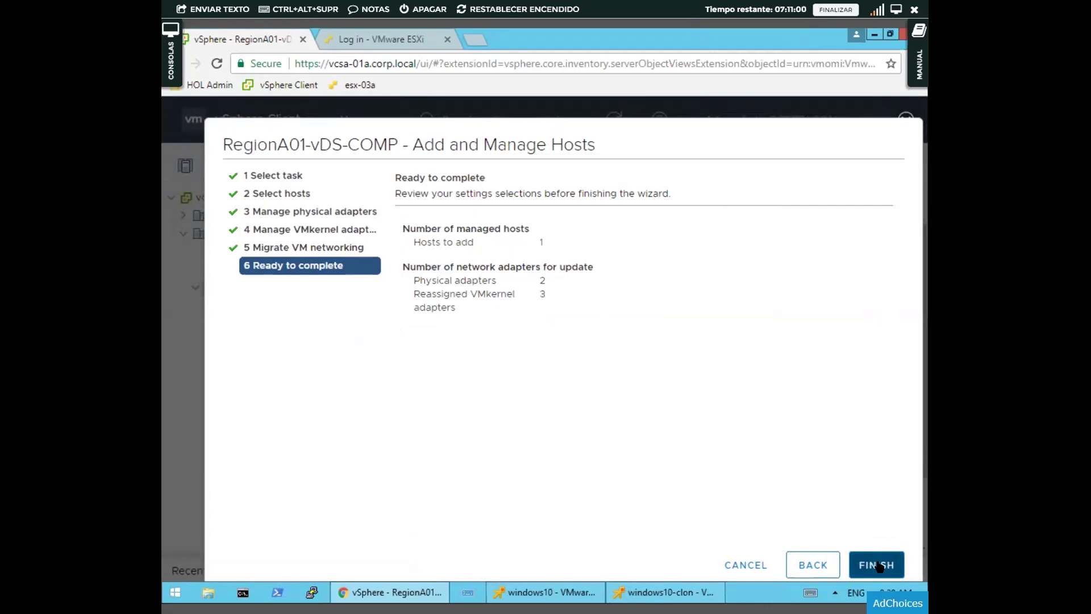
pyautogui.click(878, 565)
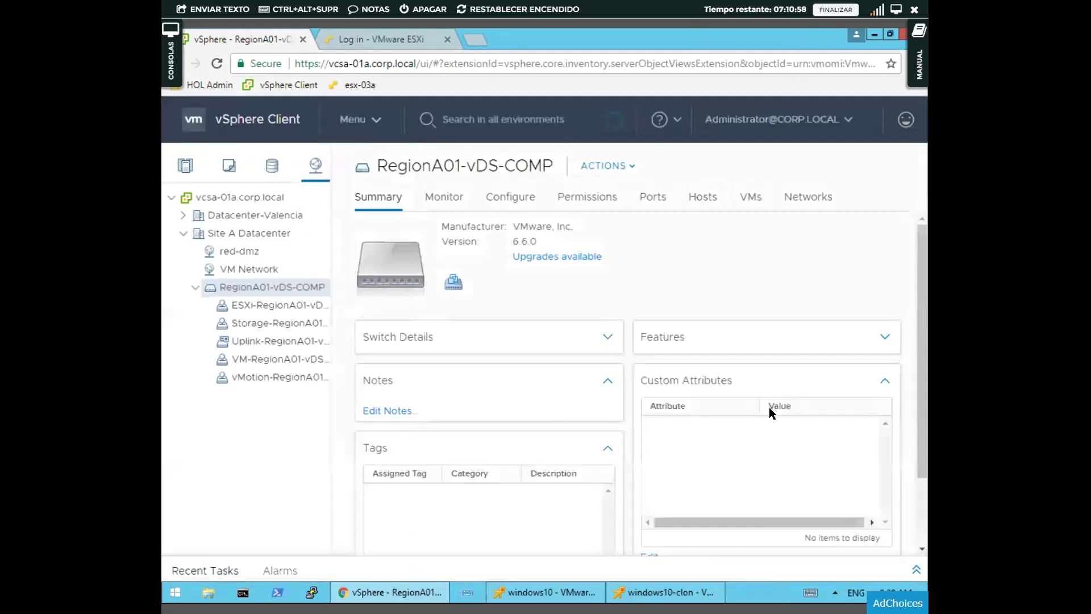
# - Review esx-03a's storage adapters and devices, then list its datastores showing ds-nfs01 only
pyautogui.click(185, 167)
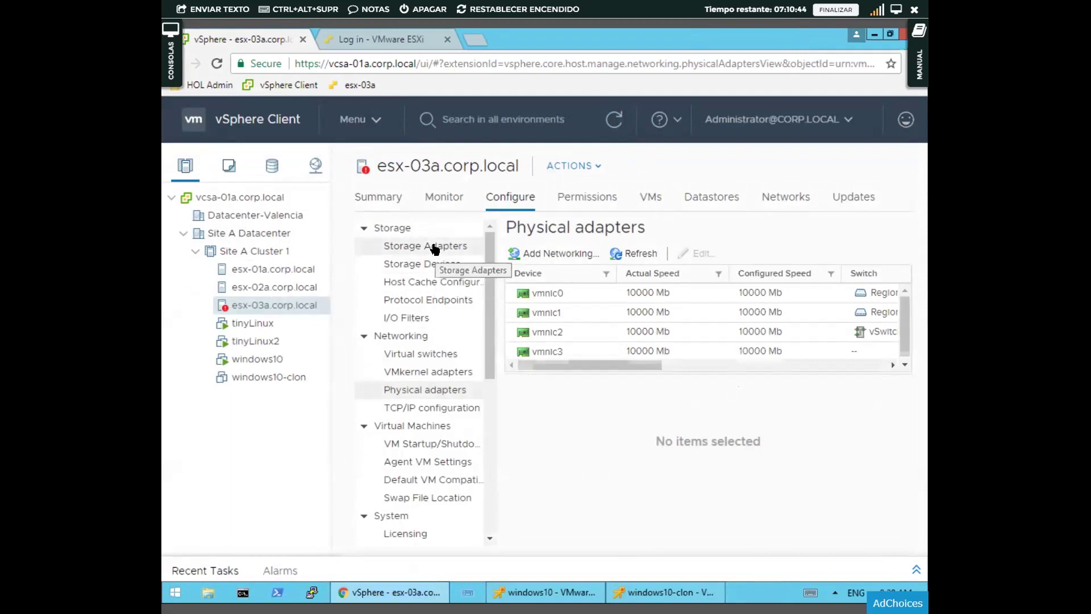
pyautogui.click(435, 250)
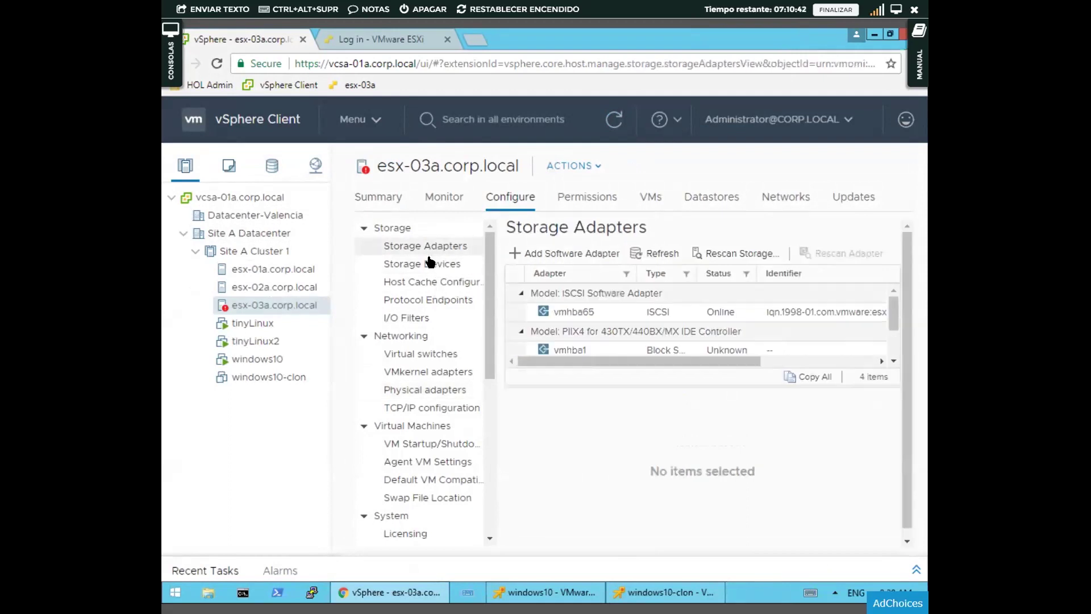
pyautogui.click(439, 266)
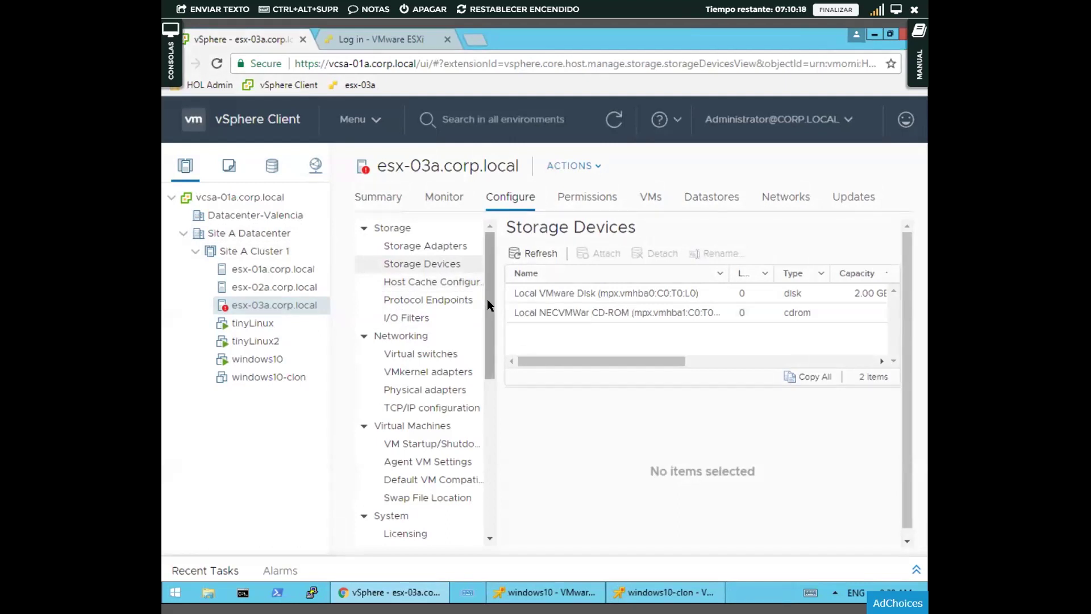
pyautogui.scroll(-3, 487, 299)
pyautogui.scroll(3, 489, 295)
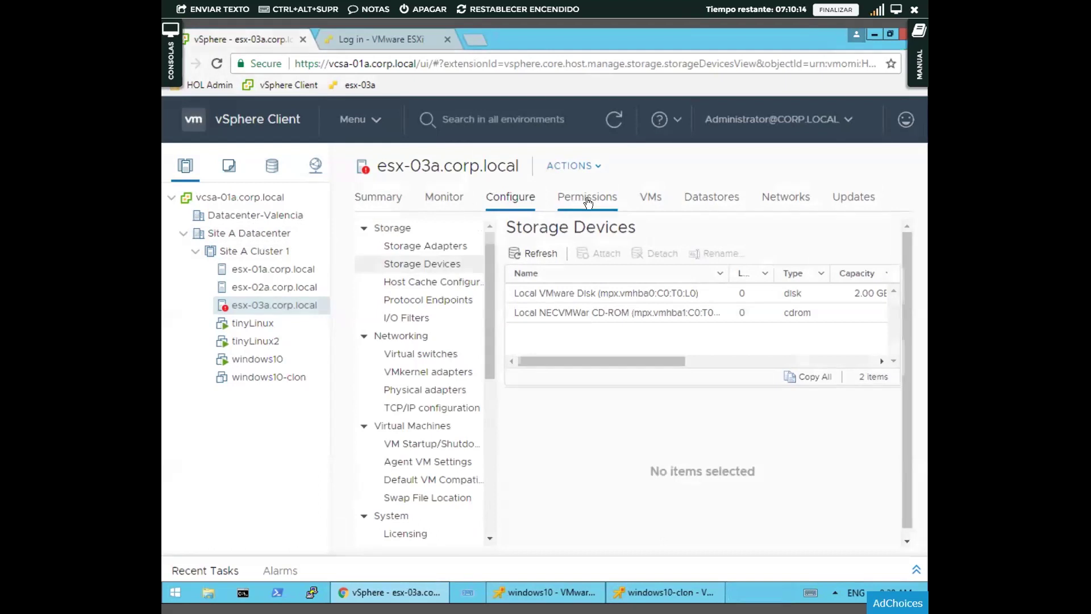
pyautogui.click(703, 197)
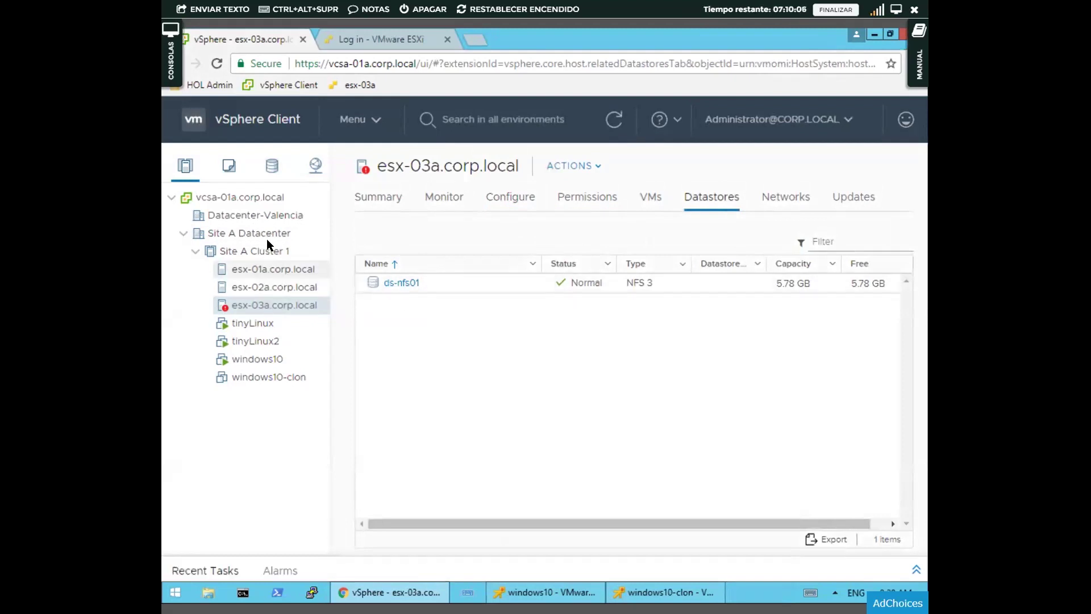
# - Check ds-iscsi01's actions, then list esx-01a's datastores: ds-iscsi01 and ds-nfs01
pyautogui.click(271, 165)
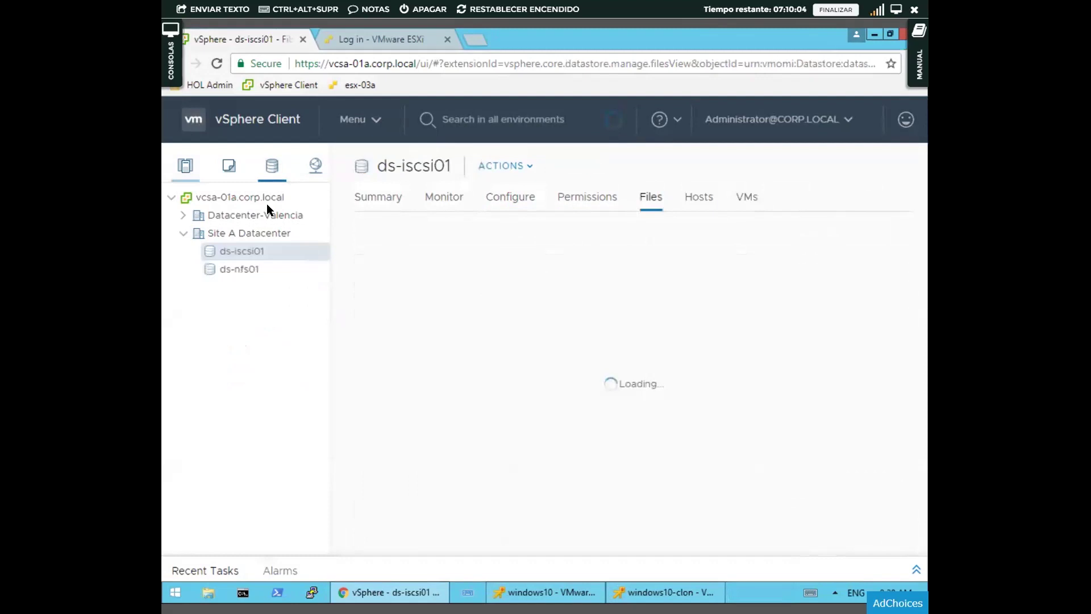
pyautogui.rightClick(254, 252)
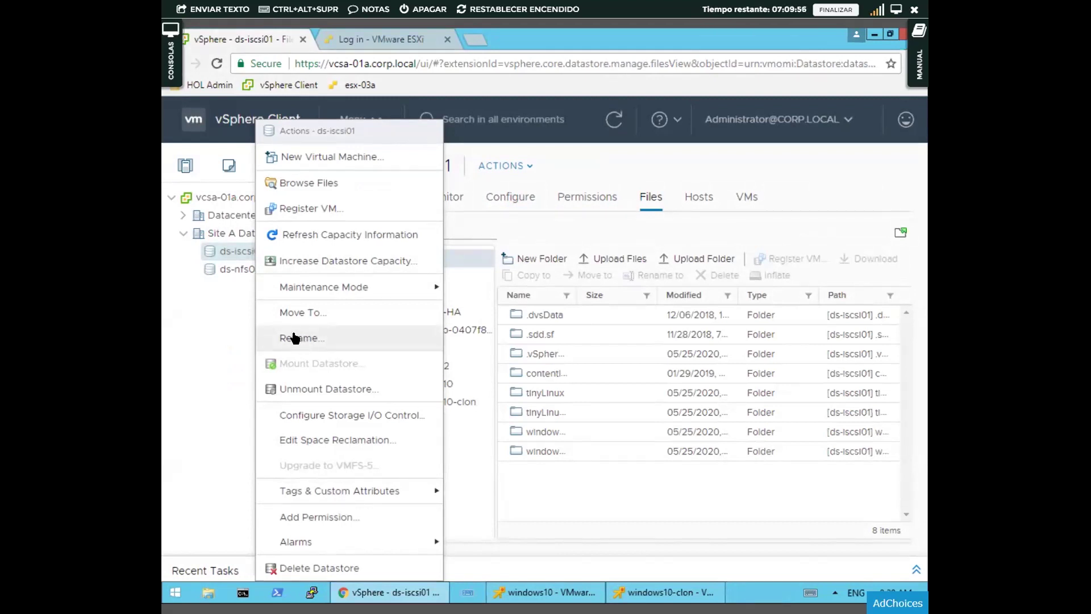
pyautogui.click(233, 221)
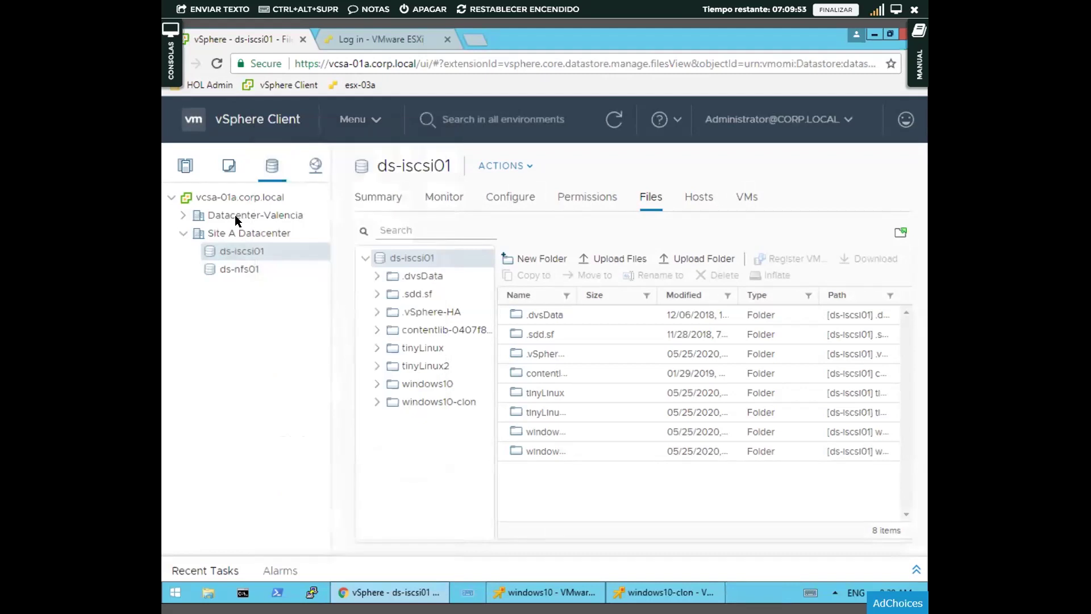
pyautogui.click(186, 167)
pyautogui.click(273, 271)
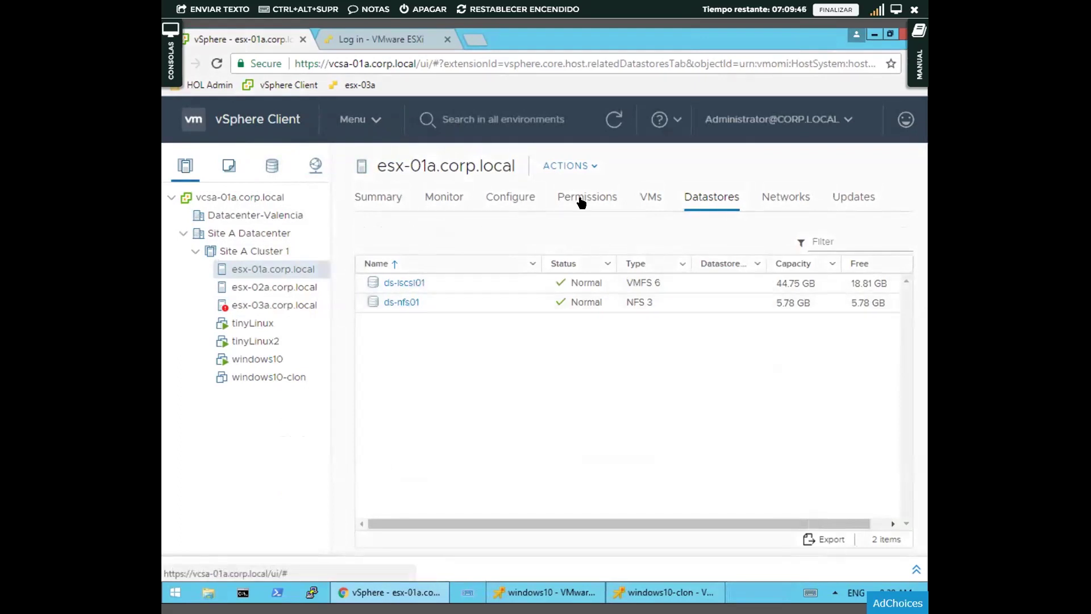
# - Show the details of esx-01a's vmhba65 iSCSI adapter under Storage Adapters
pyautogui.click(522, 196)
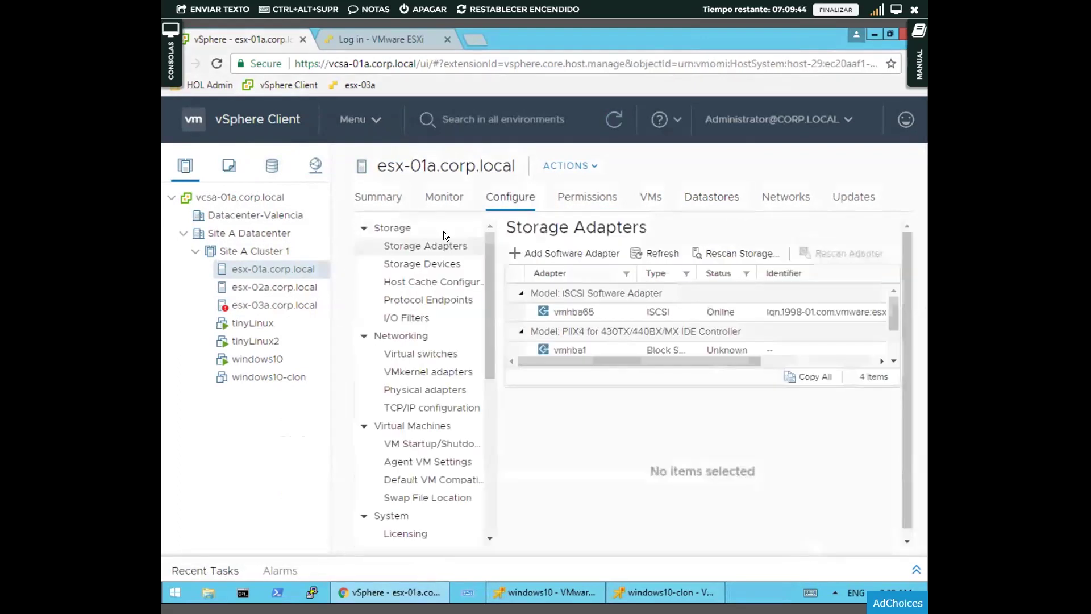
pyautogui.click(435, 244)
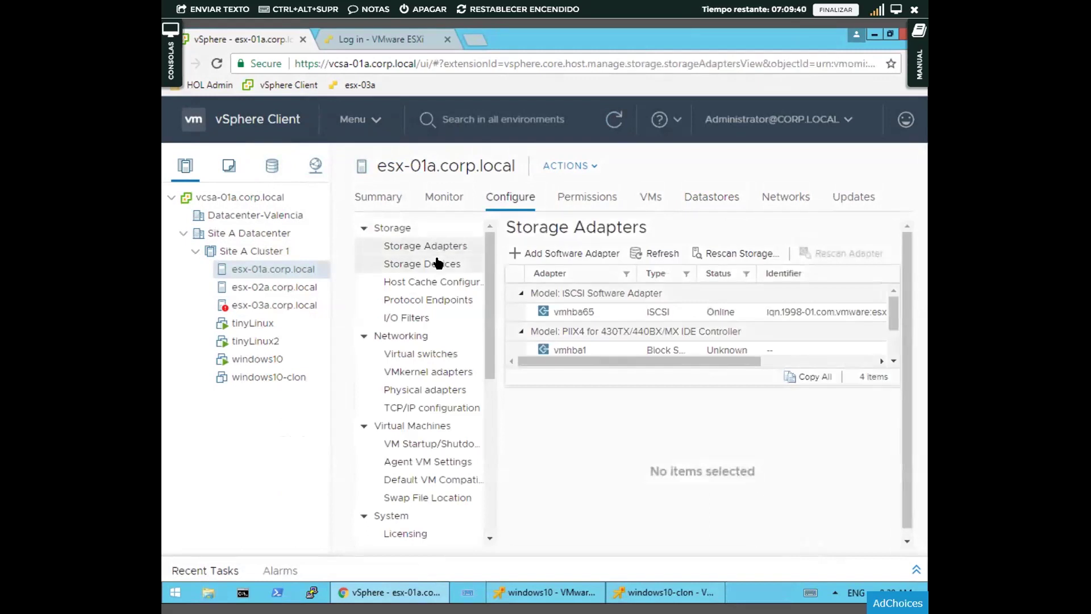
pyautogui.click(586, 314)
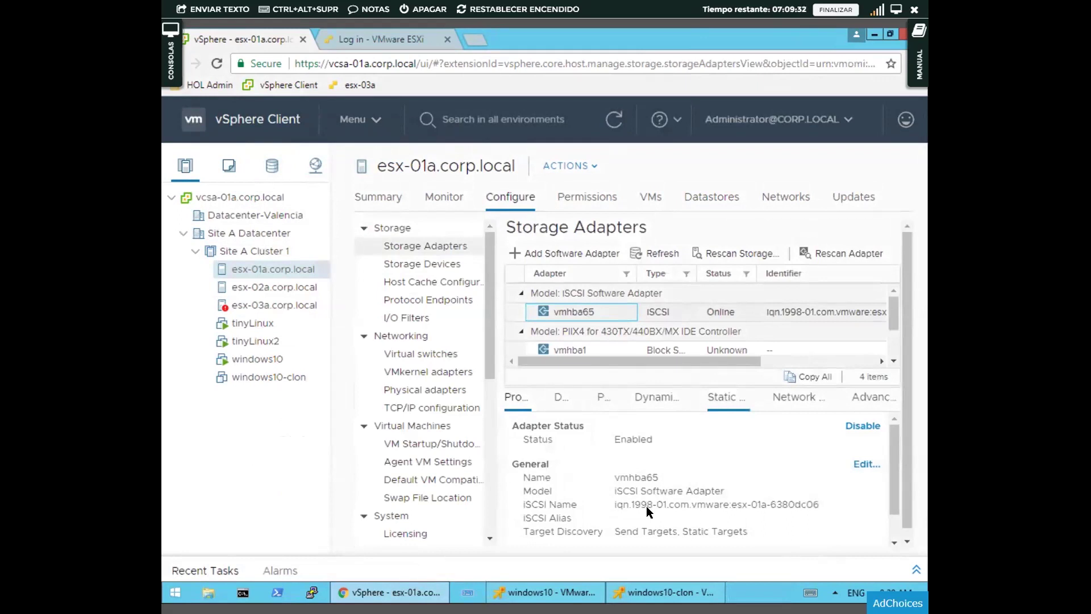
# - At 80% zoom, review vmhba65's static and dynamic discovery targets, then select esx-03a.corp.local
pyautogui.hotkey('ctrl', '-')
pyautogui.hotkey('ctrl', '-')
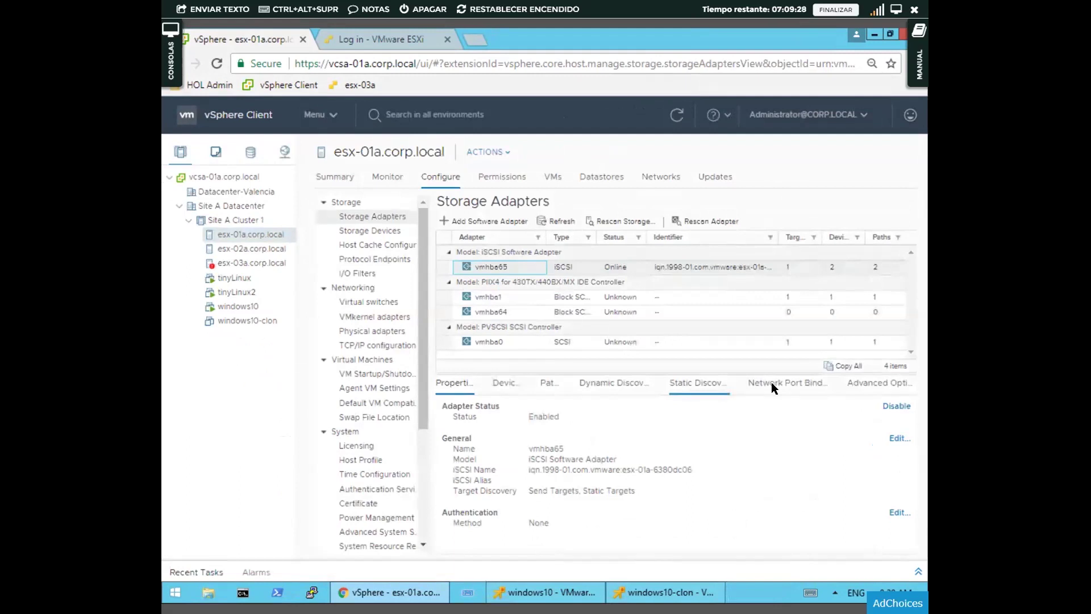
pyautogui.click(690, 387)
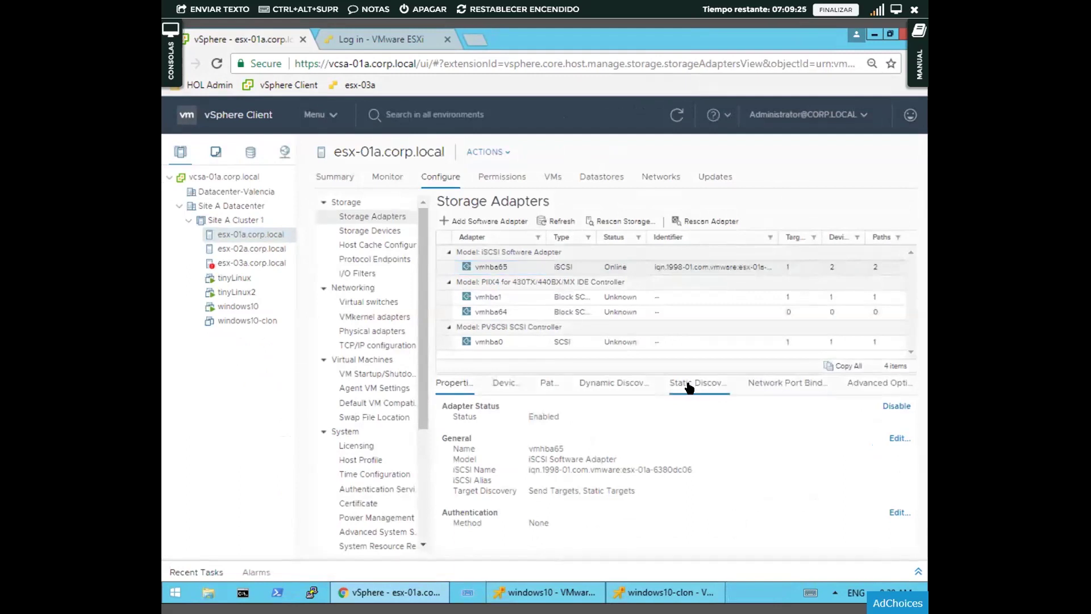
pyautogui.click(634, 382)
pyautogui.click(251, 263)
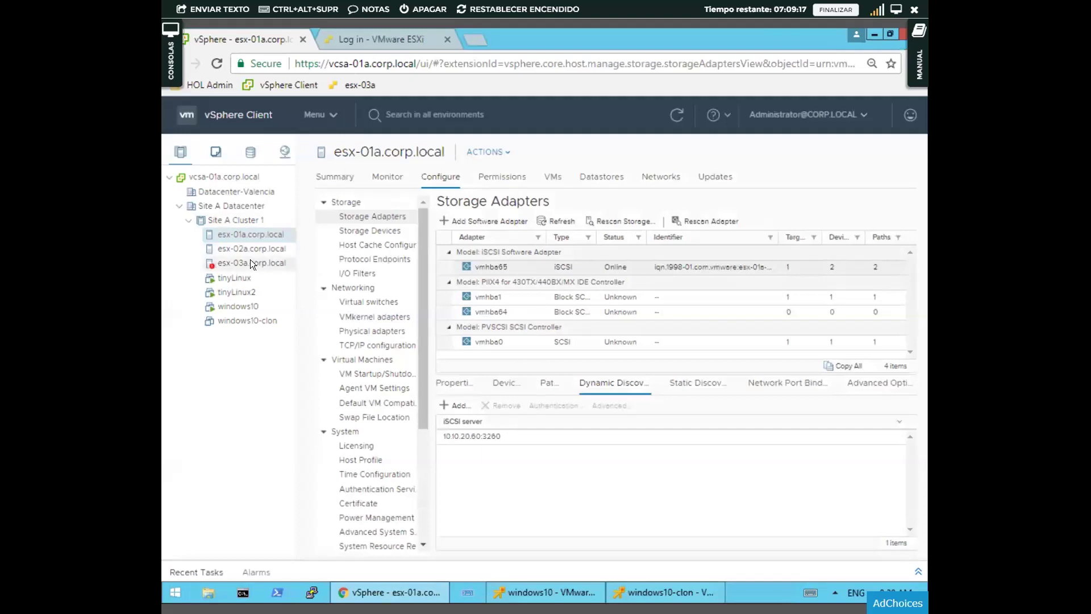
# - Add 10.10.20.60 as a dynamic discovery send target on esx-03a's vmhba65
pyautogui.click(513, 270)
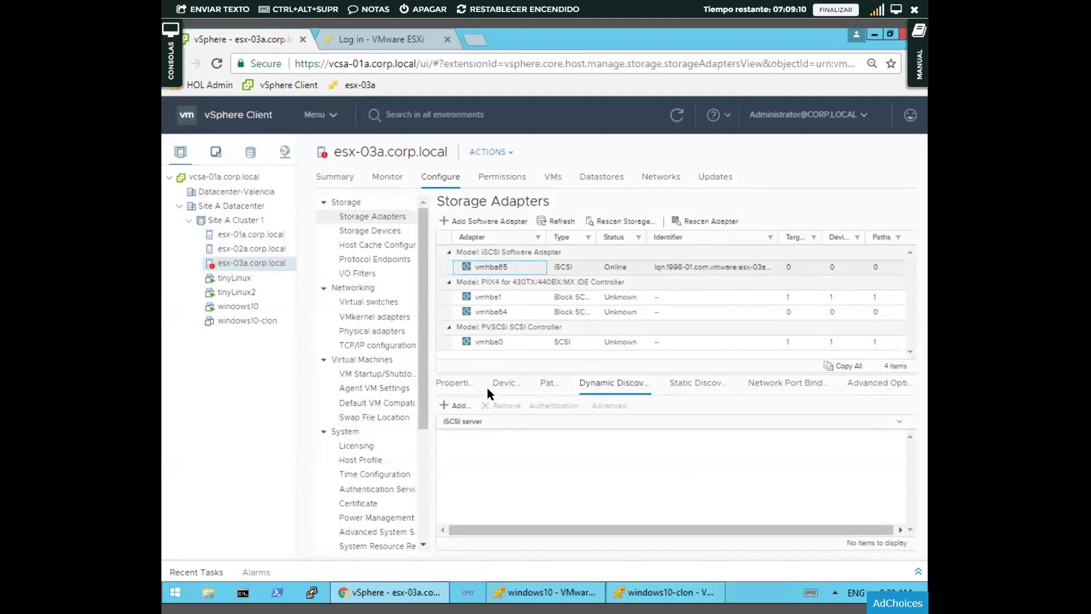
pyautogui.click(455, 404)
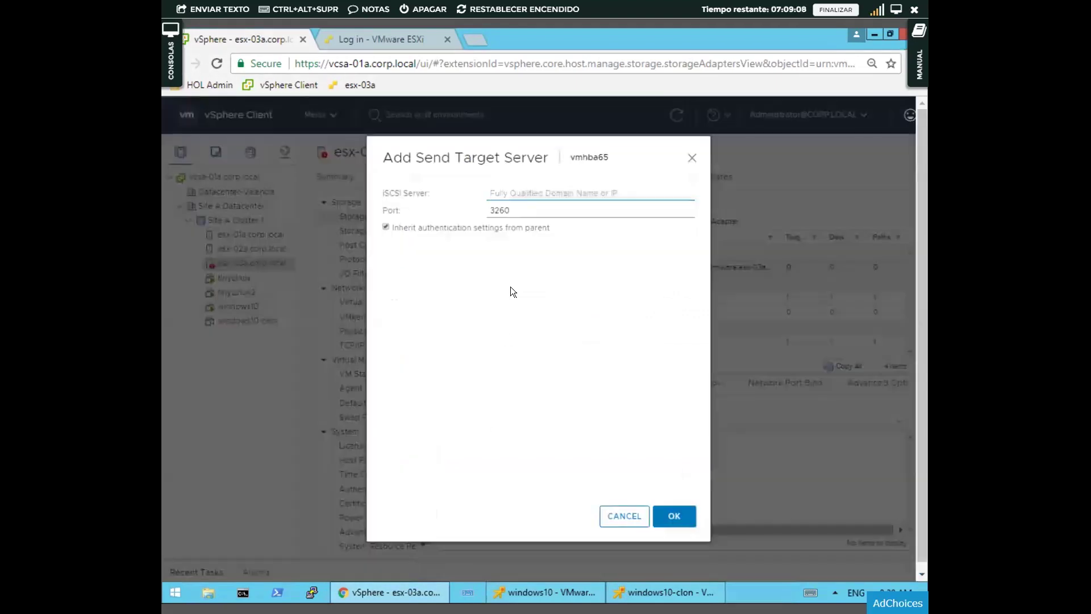
pyautogui.click(523, 194)
pyautogui.write('10.10.20.60')
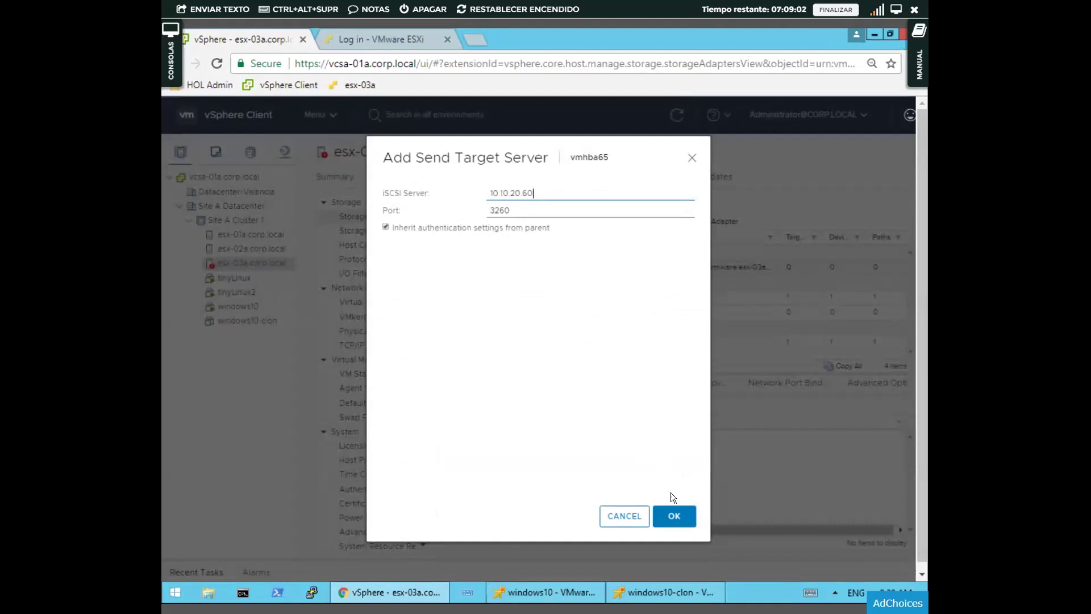
pyautogui.click(672, 516)
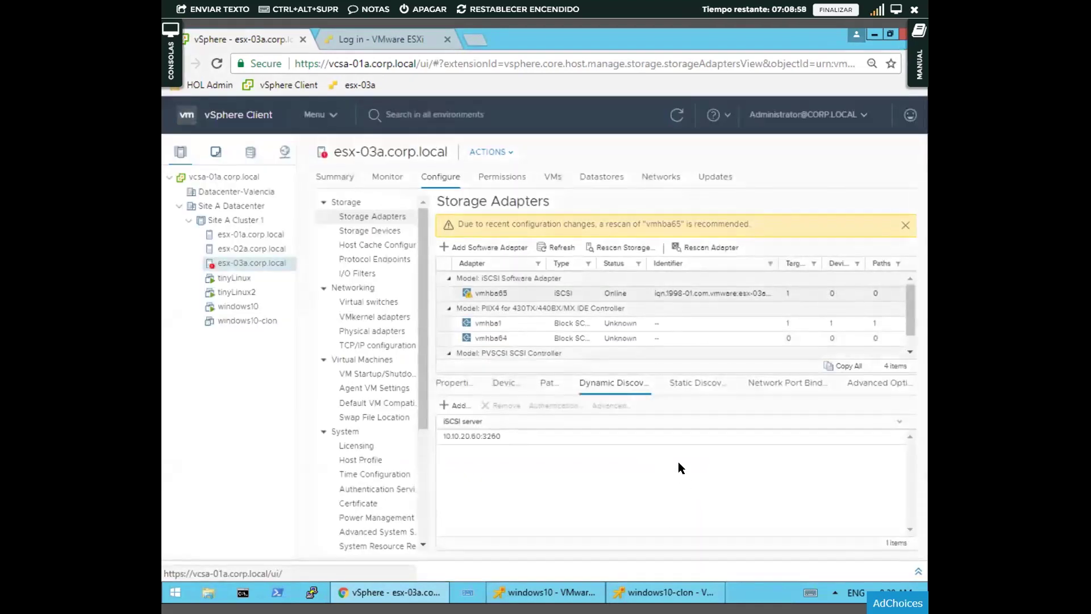
# - Rescan esx-03a's storage and list the two new FreeNAS iSCSI disks under Devices
pyautogui.click(613, 248)
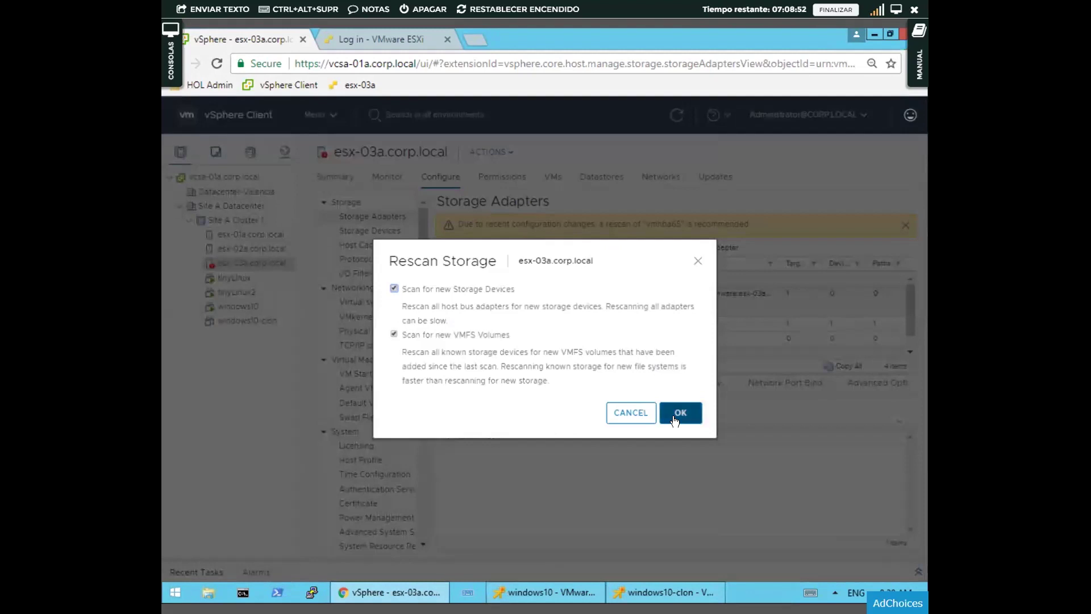
pyautogui.click(673, 415)
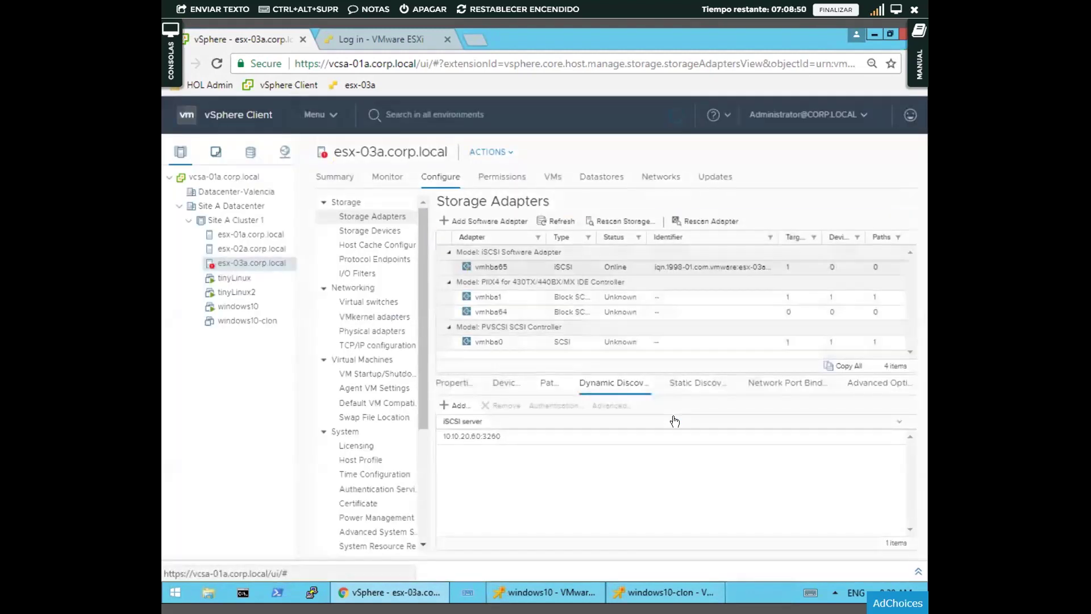
pyautogui.click(510, 384)
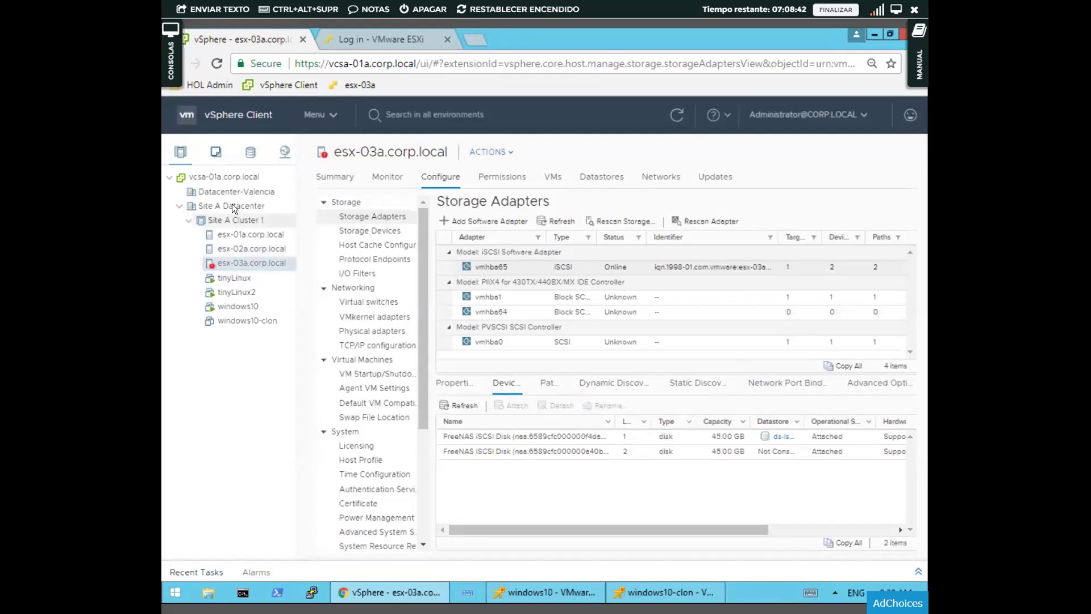
# - Look over ds-iscsi01 and its actions in the datastore inventory, then return to Hosts and Clusters
pyautogui.click(246, 153)
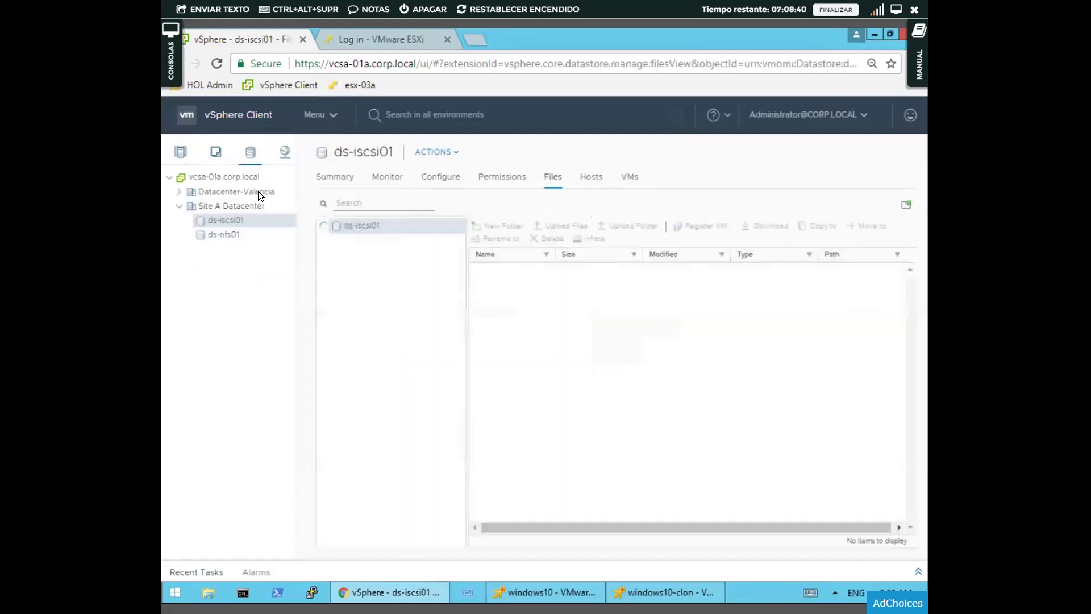
pyautogui.rightClick(232, 219)
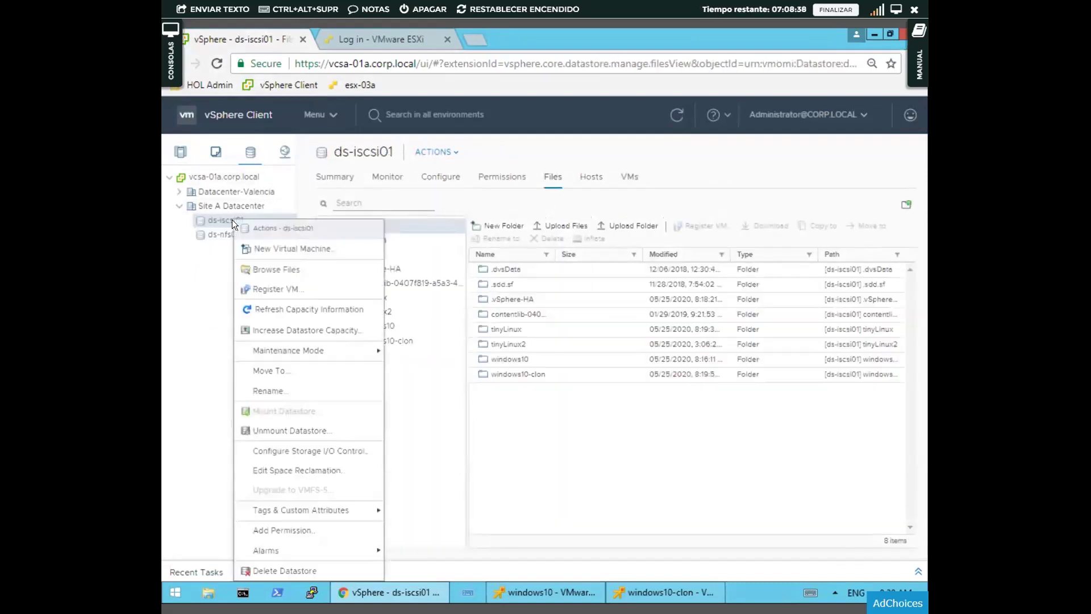
pyautogui.click(207, 280)
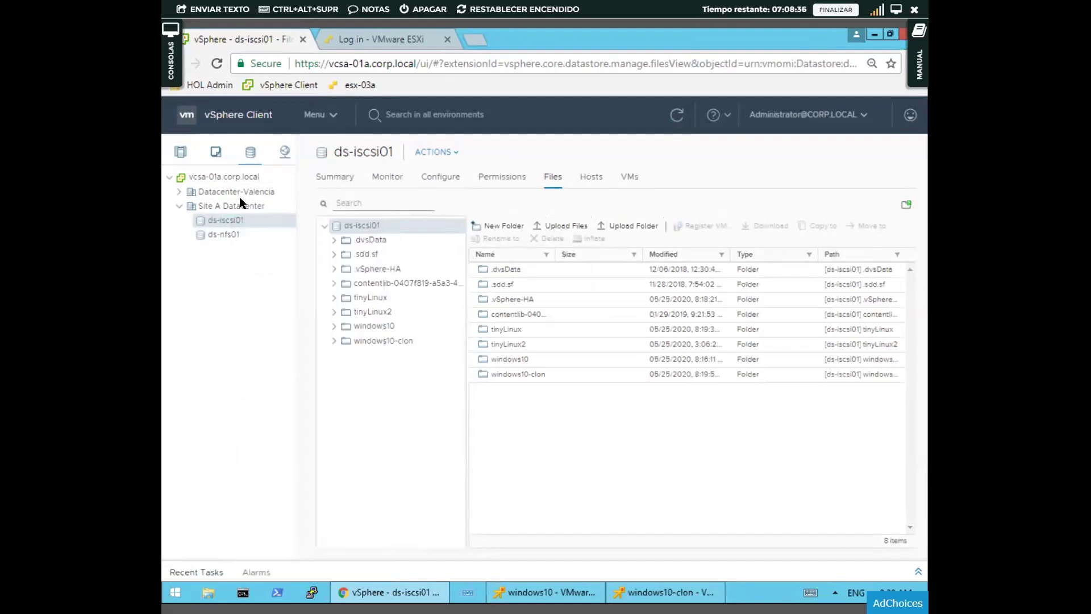
pyautogui.click(183, 155)
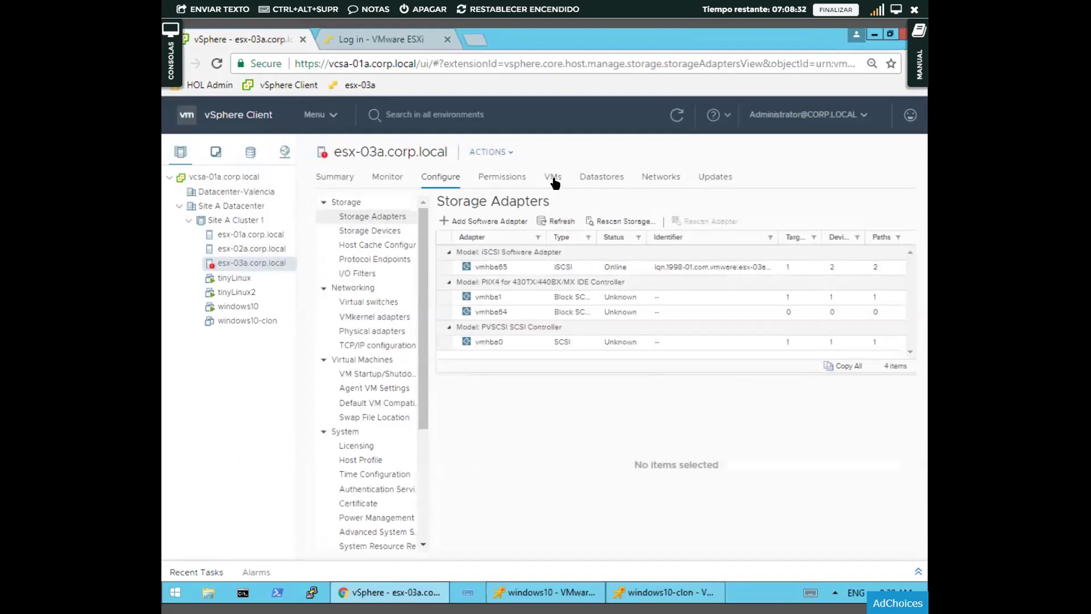
# - Compare the Datastores lists of esx-02a, esx-01a and esx-03a.corp.local
pyautogui.click(588, 177)
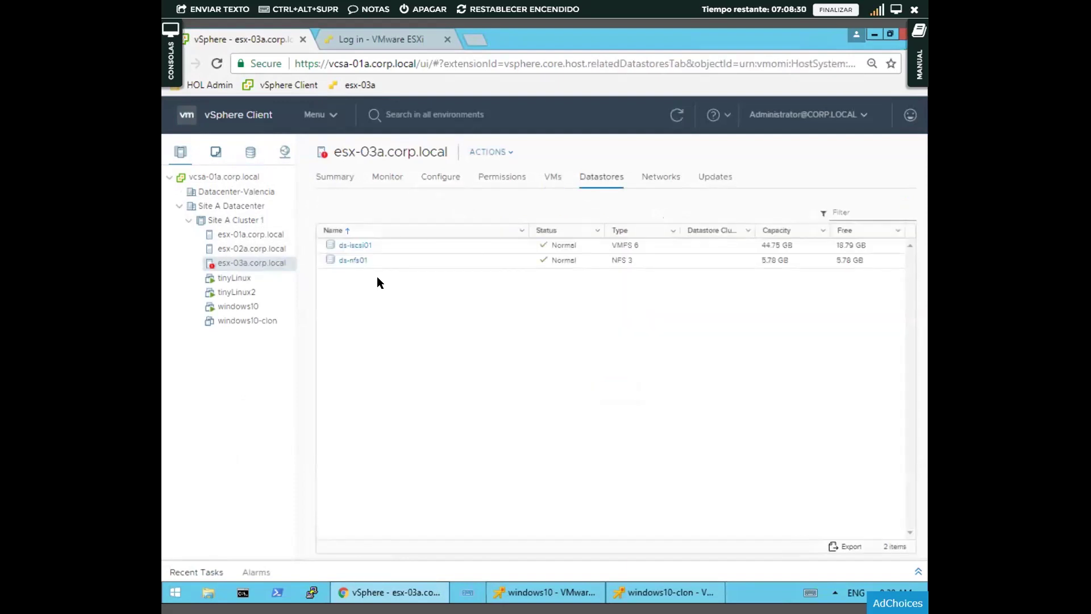
pyautogui.click(260, 247)
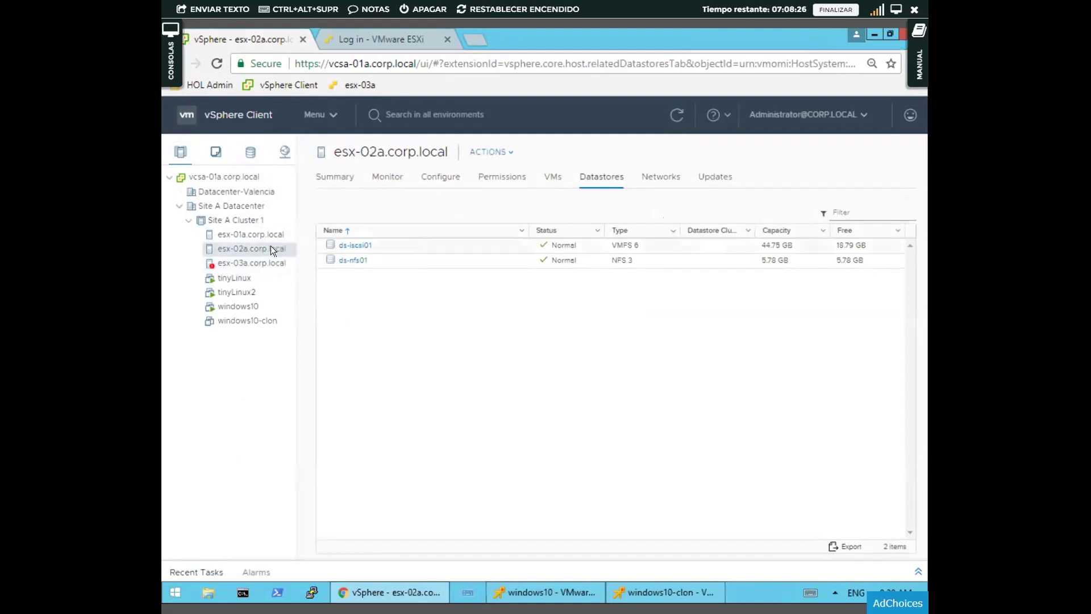
pyautogui.click(268, 234)
pyautogui.click(269, 262)
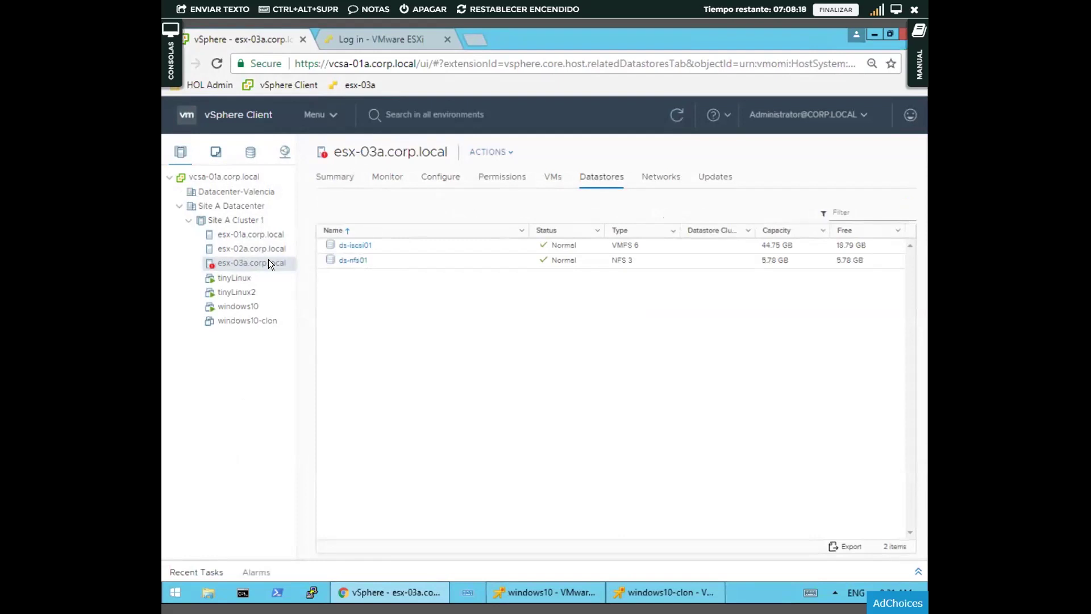
# - On esx-03a's Summary, acknowledge the vSphere HA alarm and suppress the network redundancy warning
pyautogui.click(339, 178)
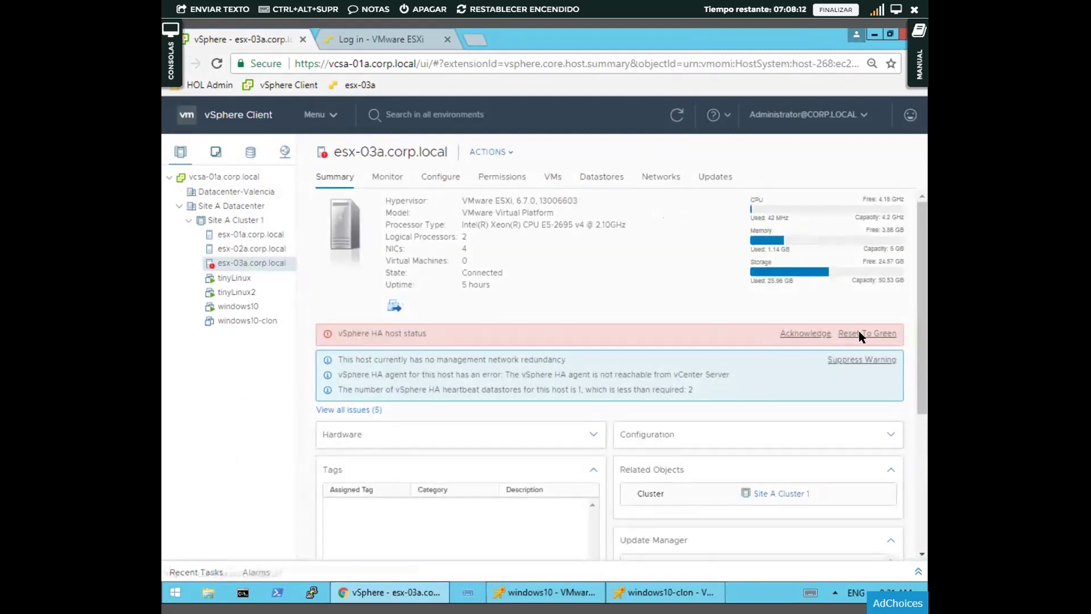
pyautogui.click(821, 334)
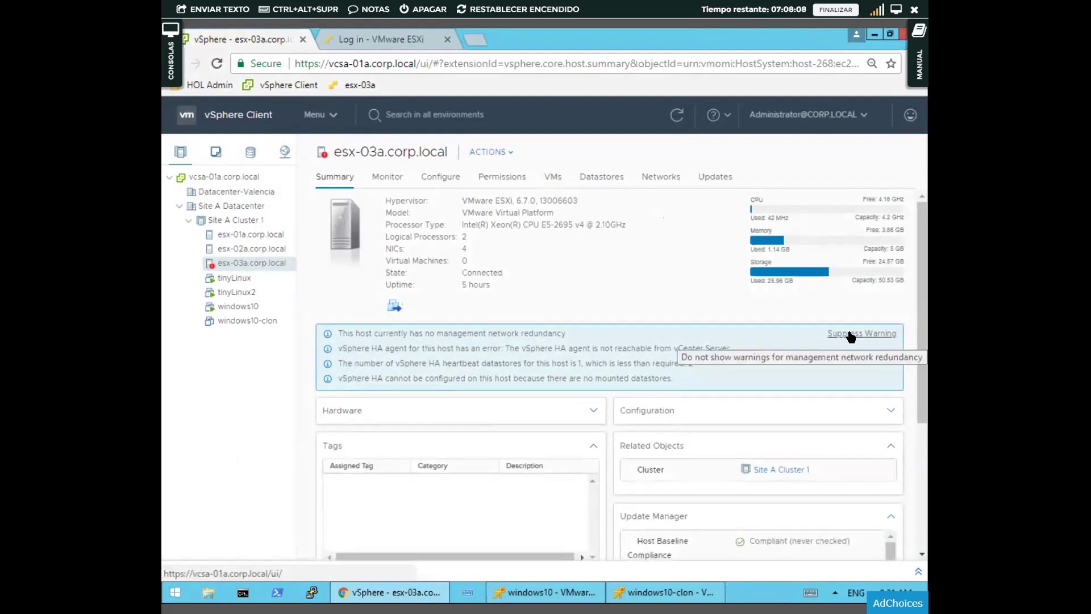
pyautogui.click(851, 334)
pyautogui.click(672, 393)
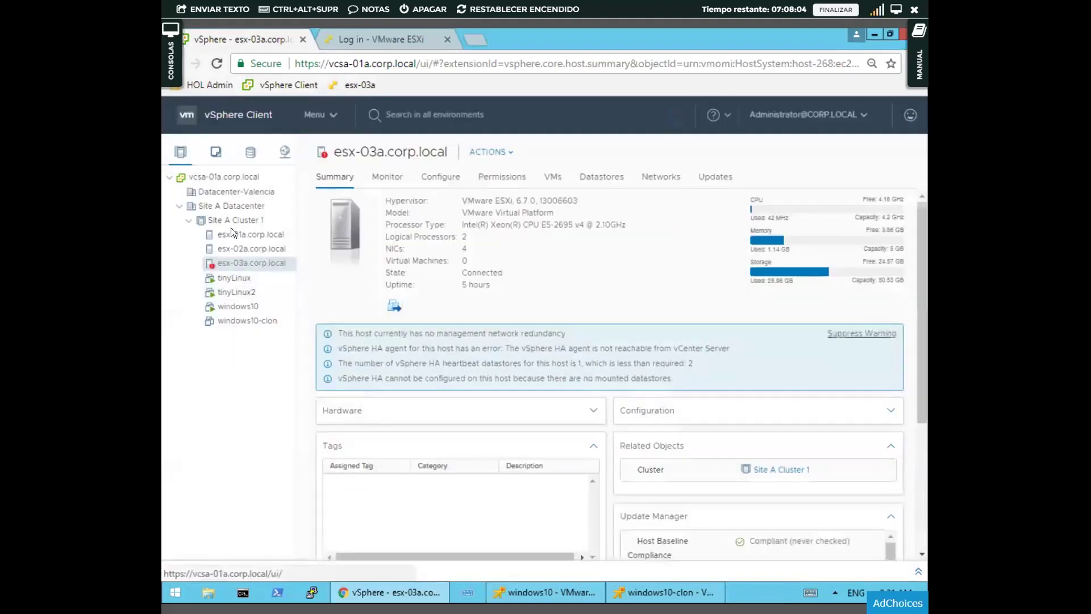
# - Look over esx-03a's host actions menu and dismiss it without choosing anything
pyautogui.rightClick(239, 266)
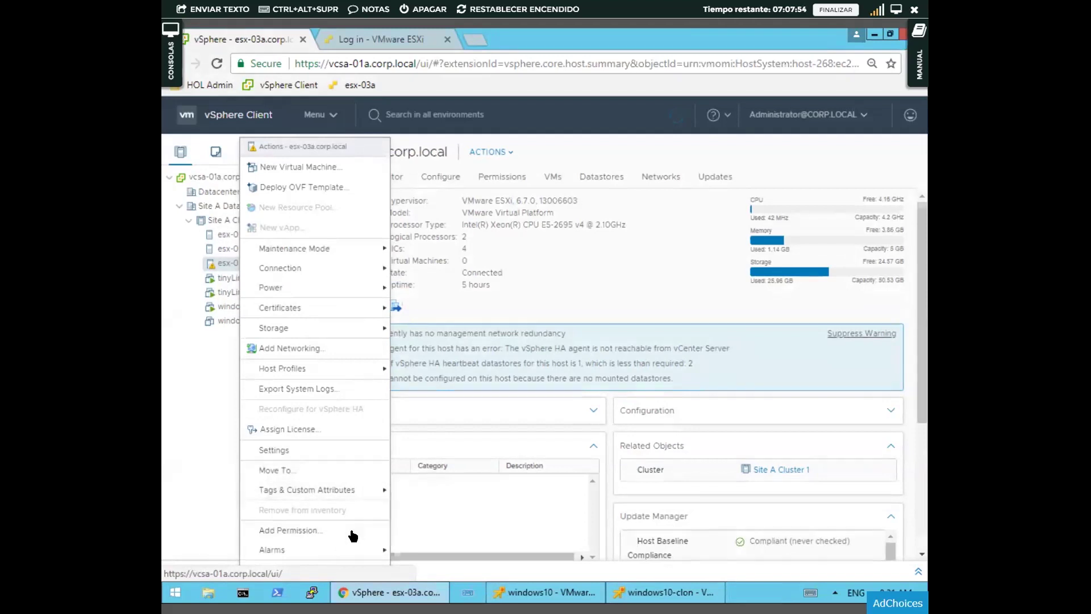
pyautogui.click(200, 428)
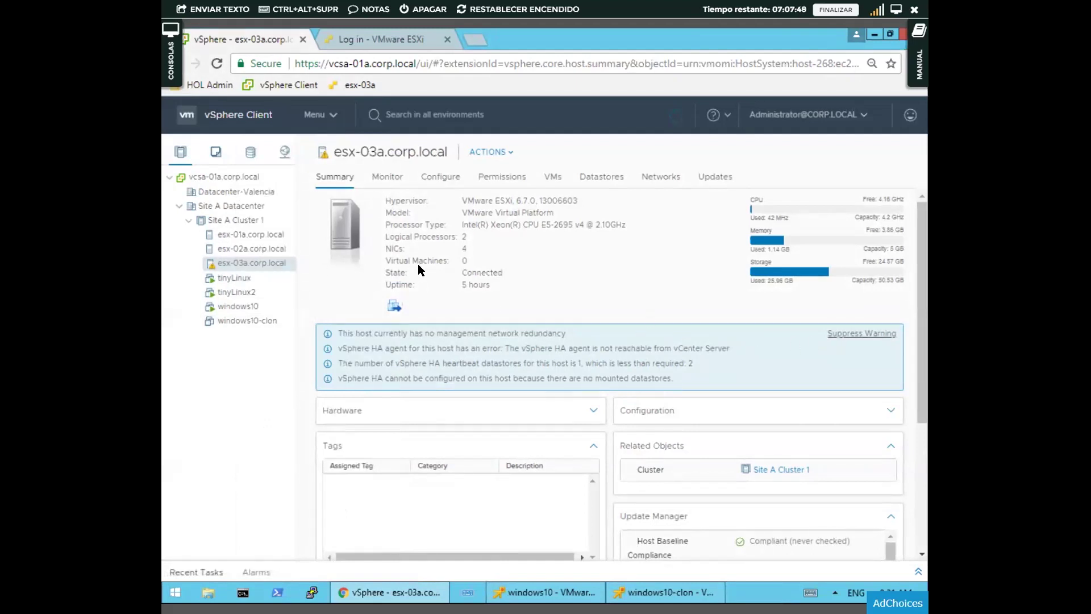
pyautogui.scroll(-1, 925, 438)
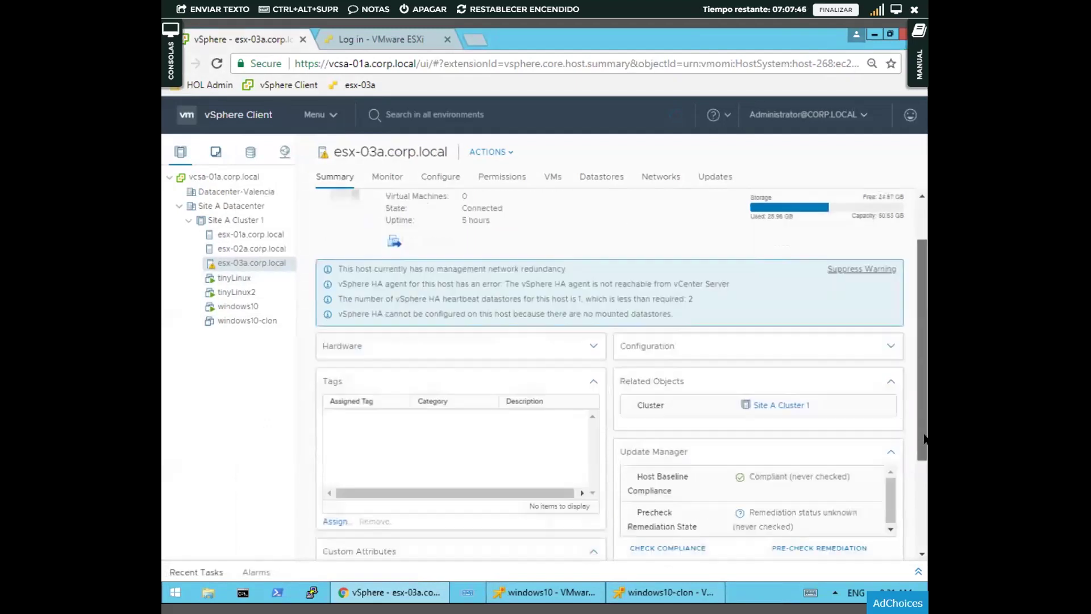
pyautogui.scroll(2, 735, 348)
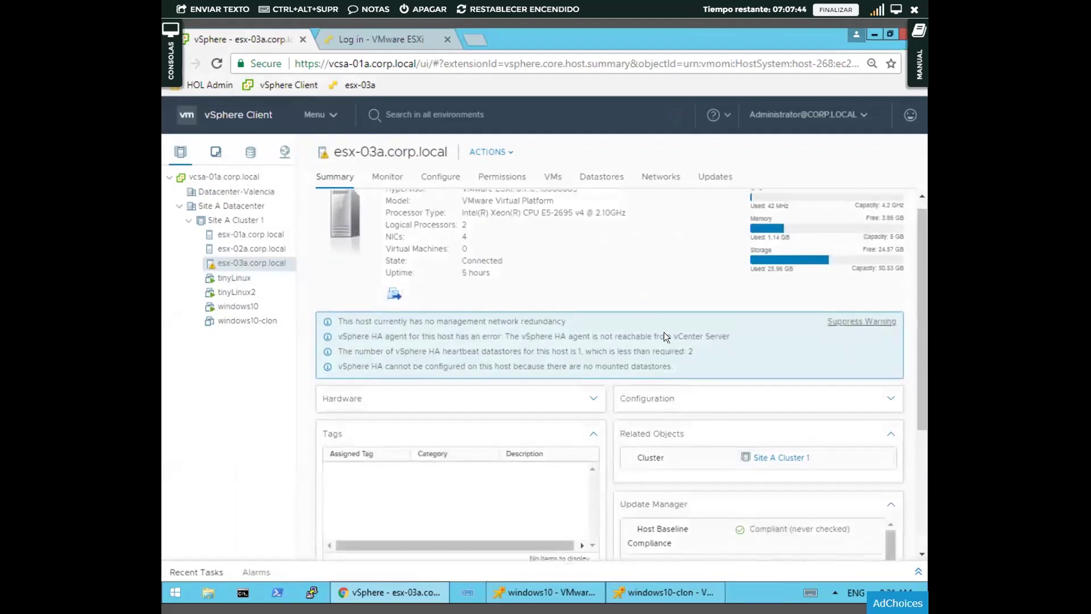
# - With the page zoomed out, browse esx-03a's actions menu again, then restore normal zoom
pyautogui.hotkey('ctrl', '-')
pyautogui.hotkey('ctrl', '-')
pyautogui.hotkey('ctrl', '-')
pyautogui.hotkey('ctrl', '-')
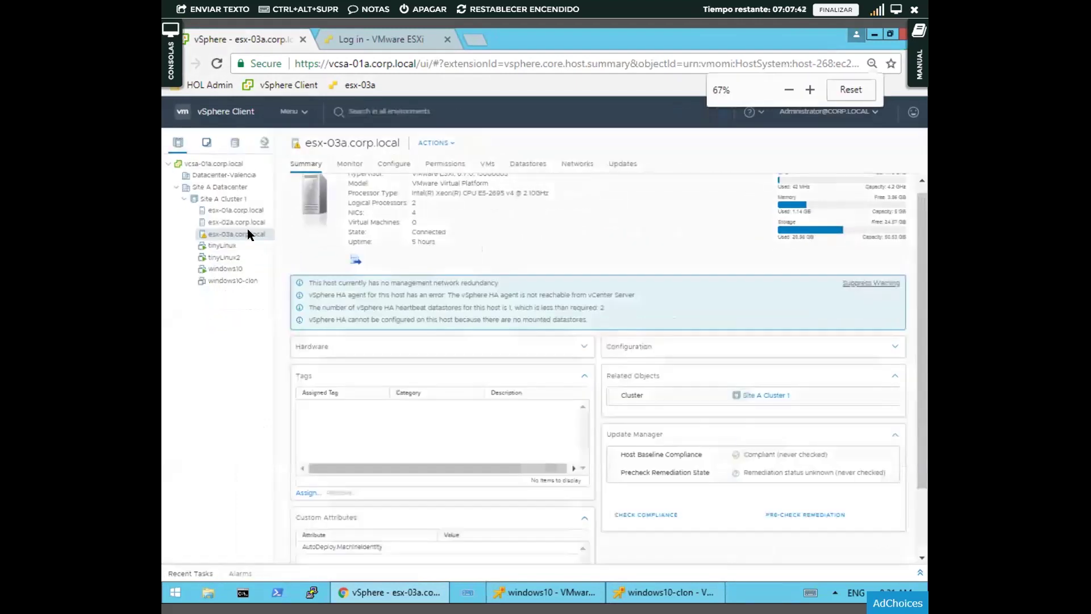
pyautogui.rightClick(247, 228)
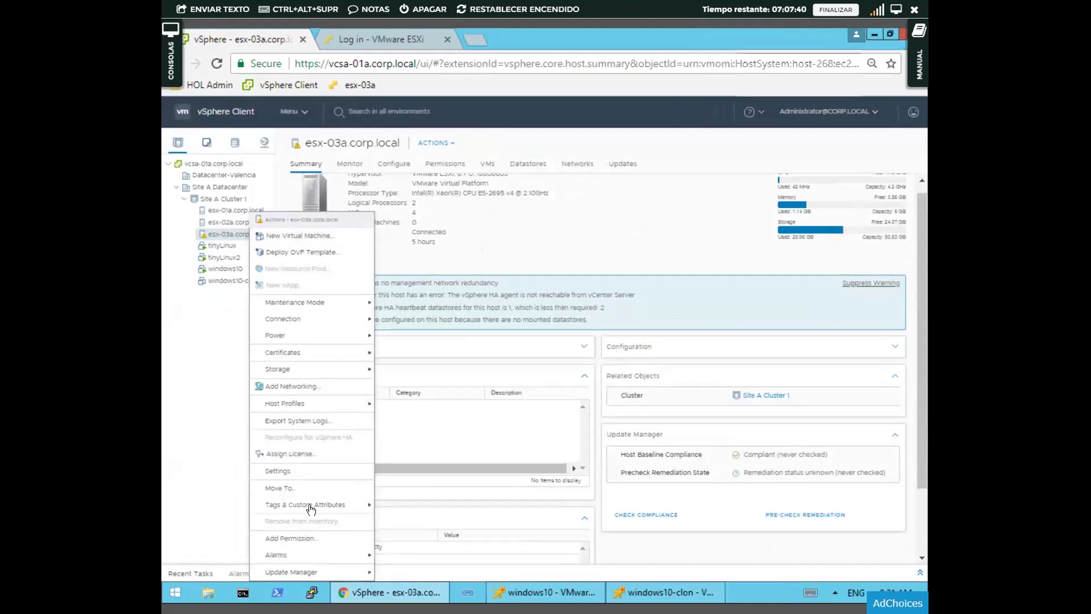
pyautogui.moveTo(315, 513)
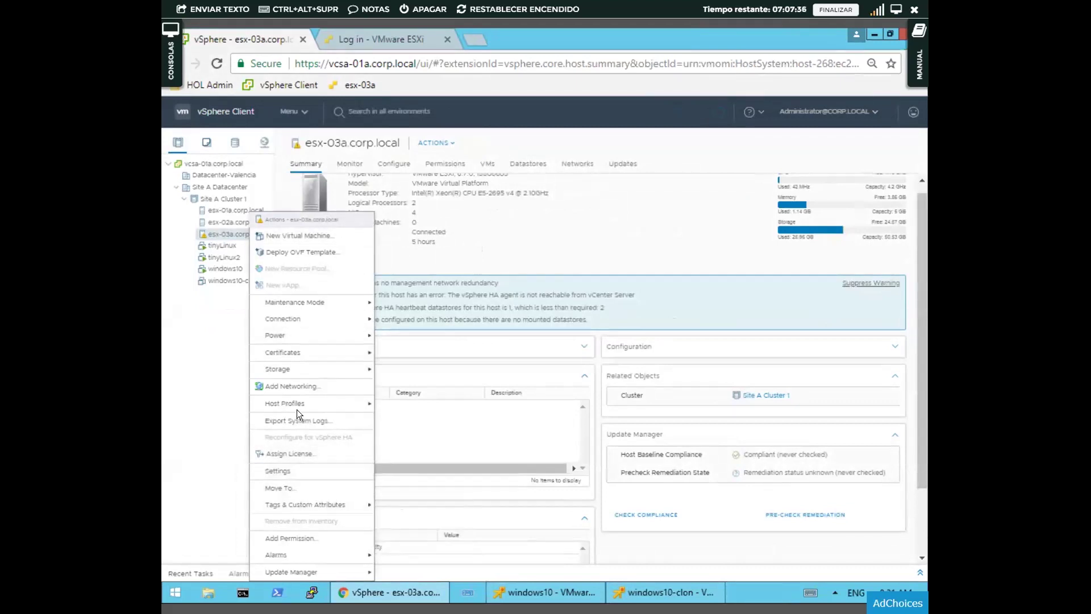
pyautogui.moveTo(285, 370)
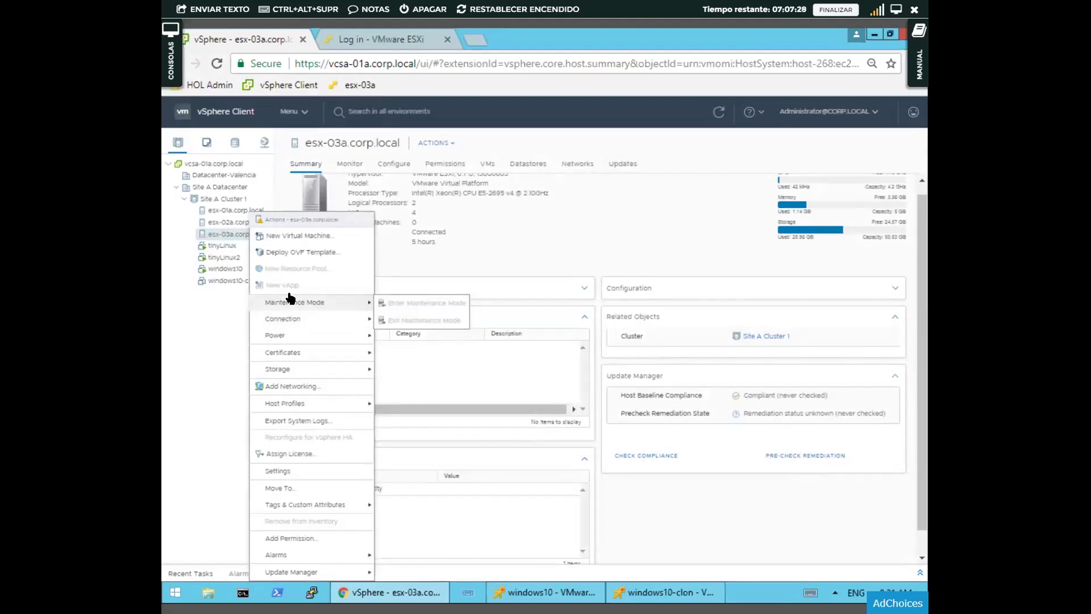
pyautogui.click(206, 341)
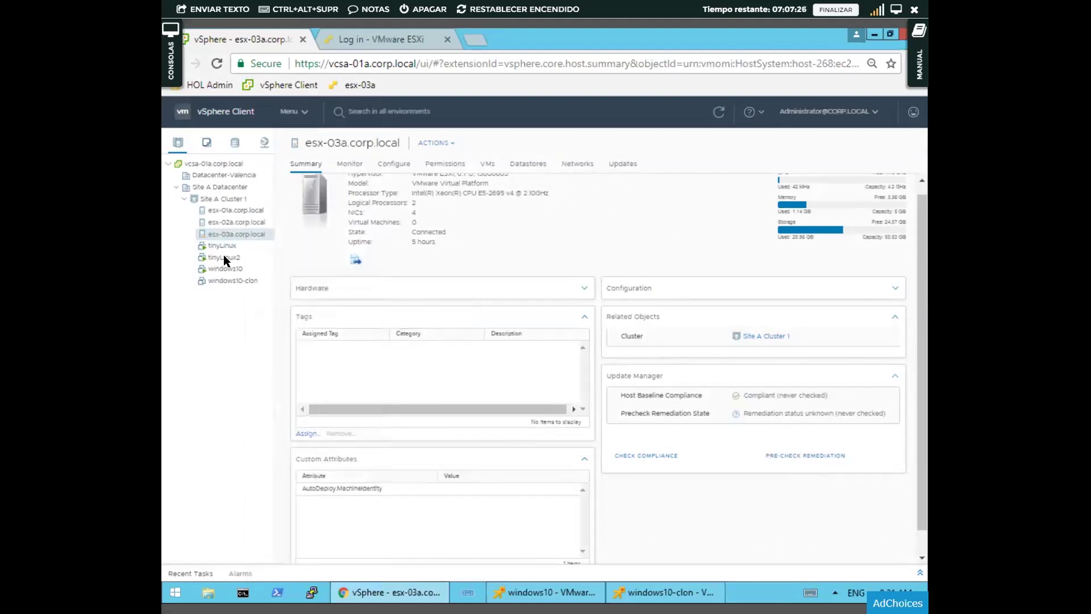
pyautogui.hotkey('ctrl', '+')
pyautogui.hotkey('ctrl', '+')
pyautogui.hotkey('ctrl', '+')
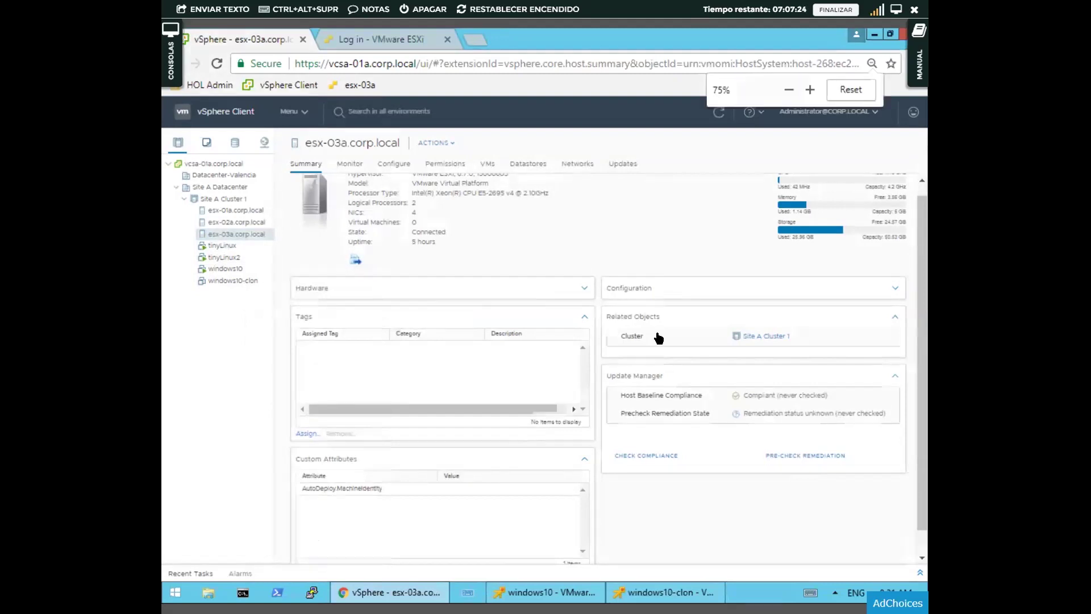
pyautogui.hotkey('ctrl', '+')
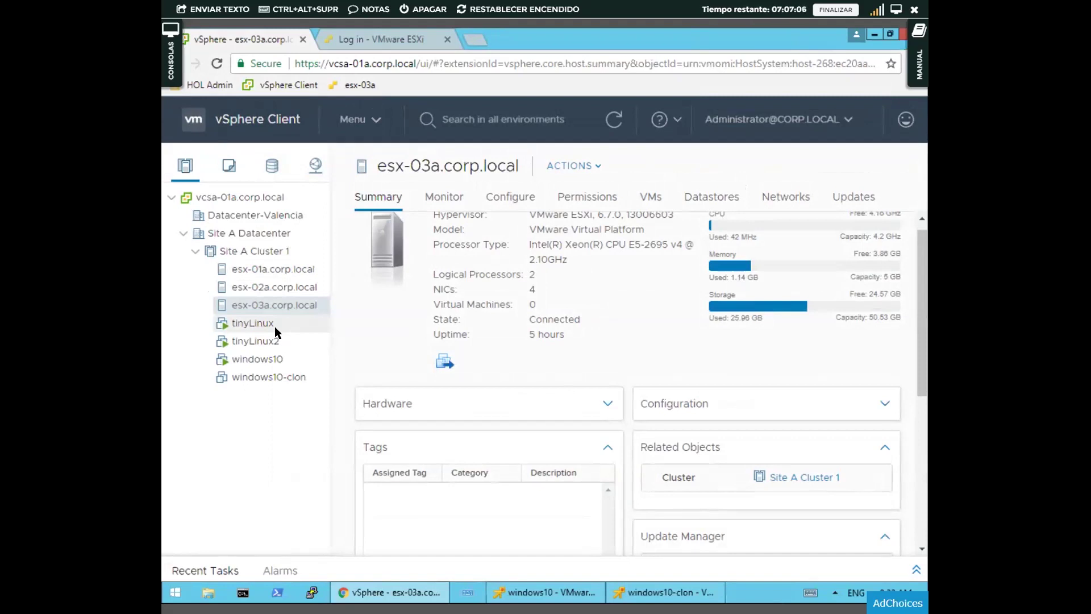
# - List the three hosts under vcsa-01a.corp.local, then open esx-01a.corp.local's Summary
pyautogui.click(232, 198)
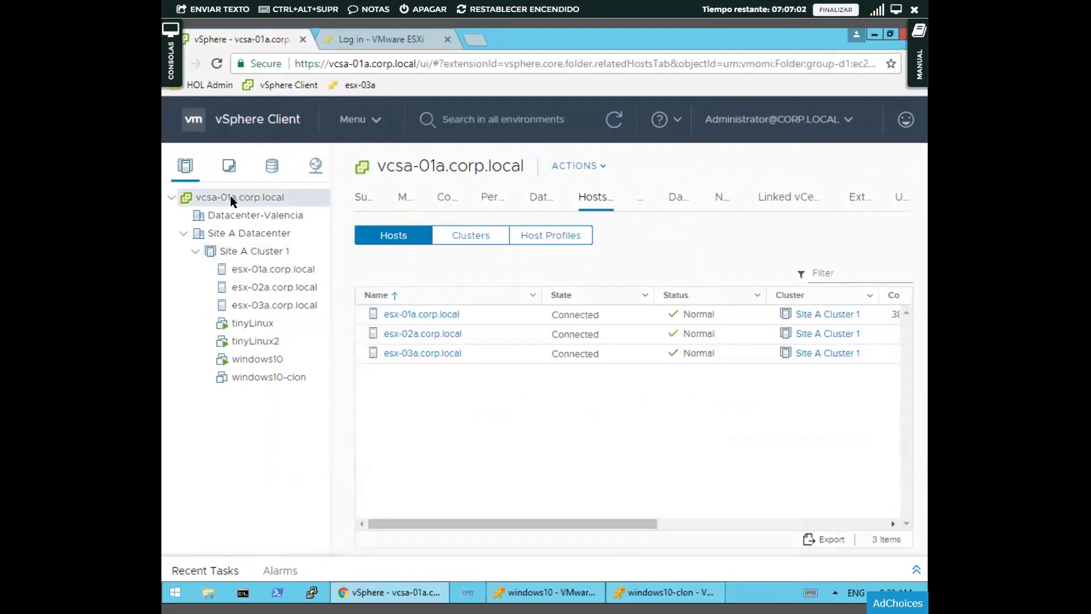
pyautogui.click(275, 272)
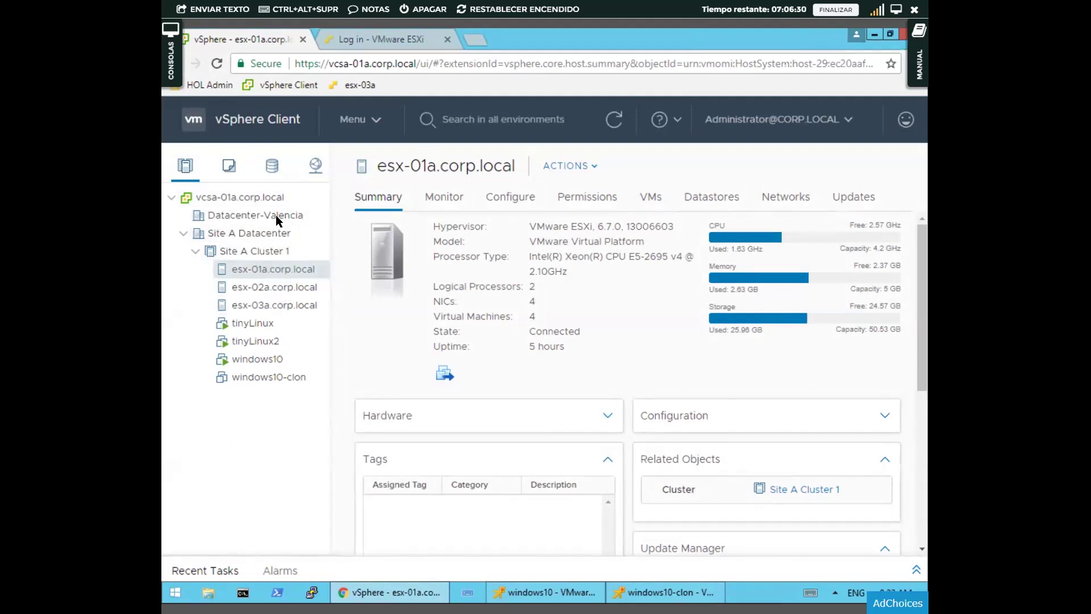
# - Migrate windows10 to esx-03a.corp.local with a compute-resource-only move, then bring up windows10-clon's console
pyautogui.click(267, 359)
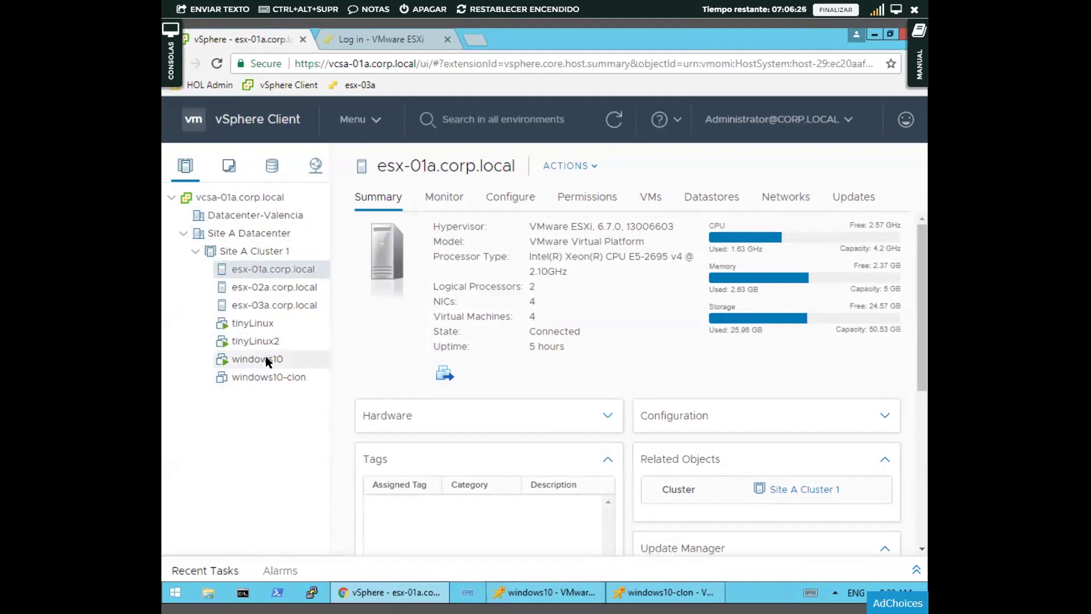
pyautogui.moveTo(268, 356); pyautogui.dragTo(288, 304)
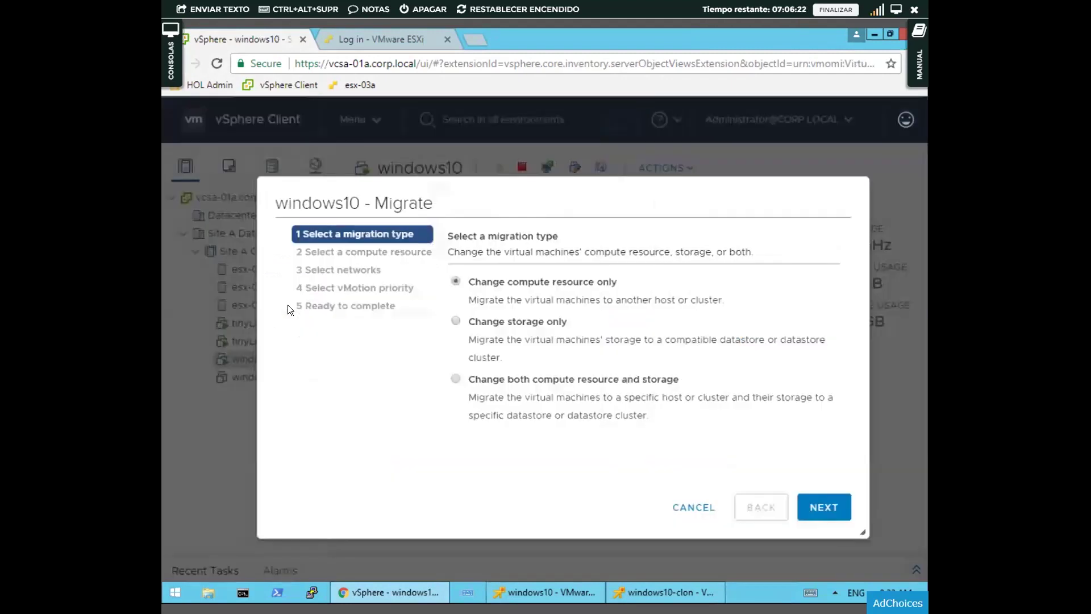
pyautogui.click(827, 501)
pyautogui.click(827, 503)
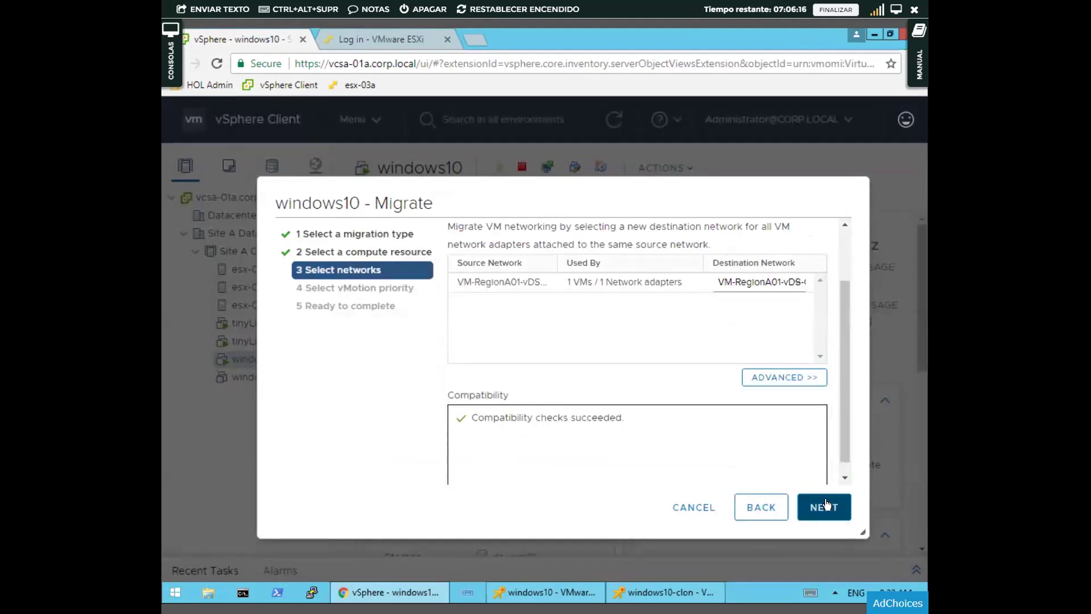
pyautogui.click(837, 510)
pyautogui.click(837, 510)
pyautogui.click(838, 510)
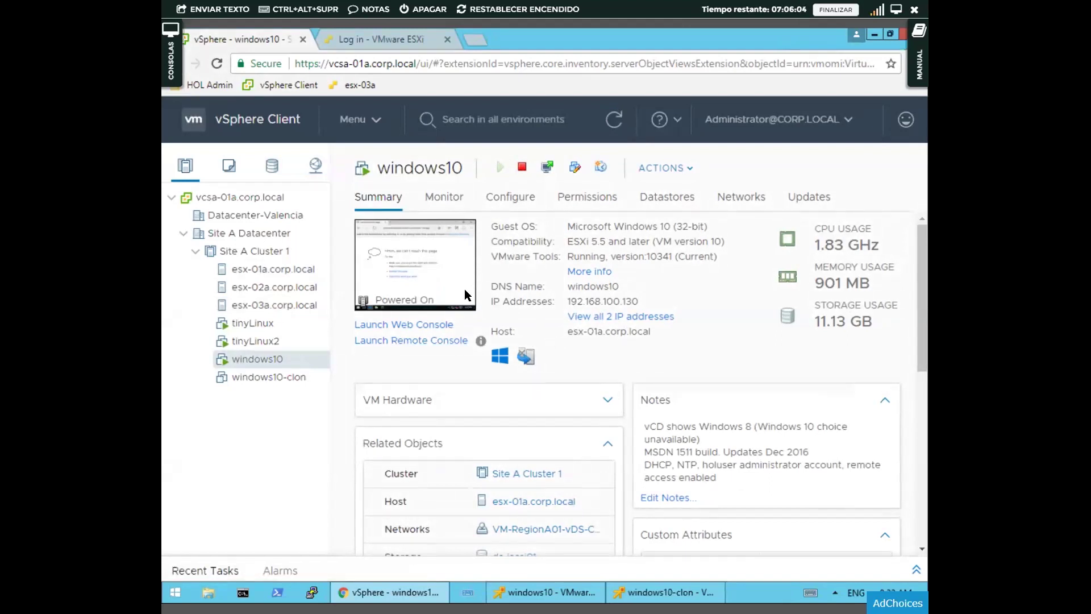
pyautogui.click(636, 594)
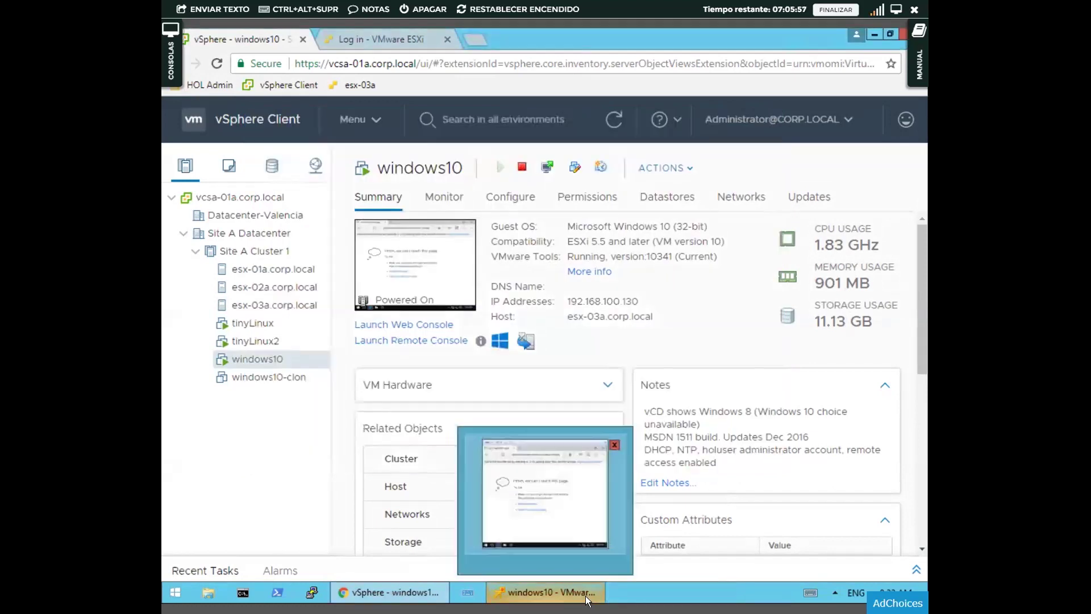
# - Browse the windows10 guest's Downloads and Videos folders, then highlight host esx-03a.corp.local in vSphere
pyautogui.click(586, 594)
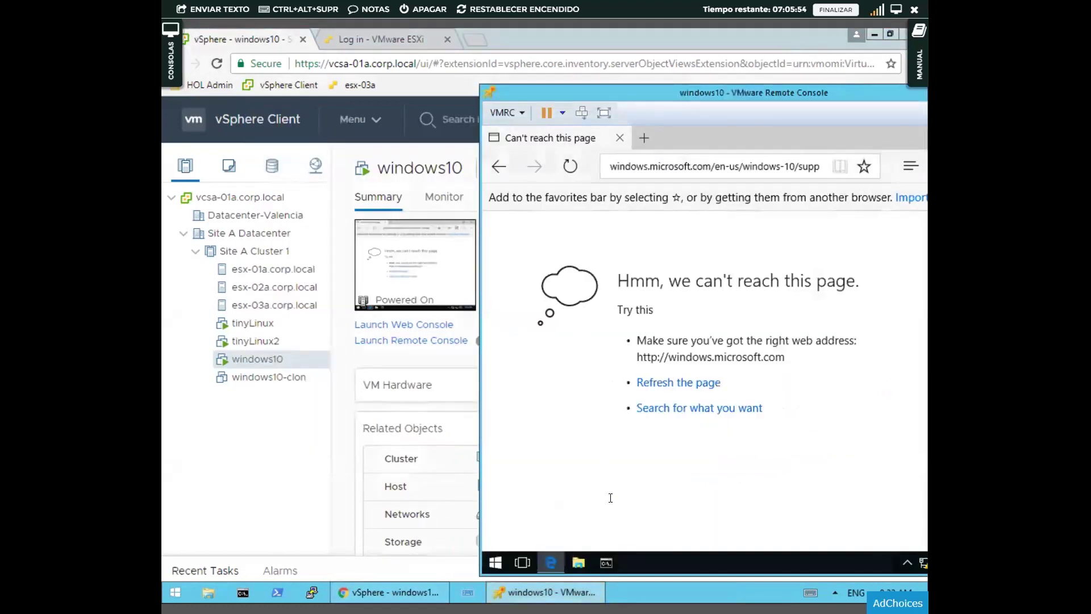
pyautogui.click(580, 562)
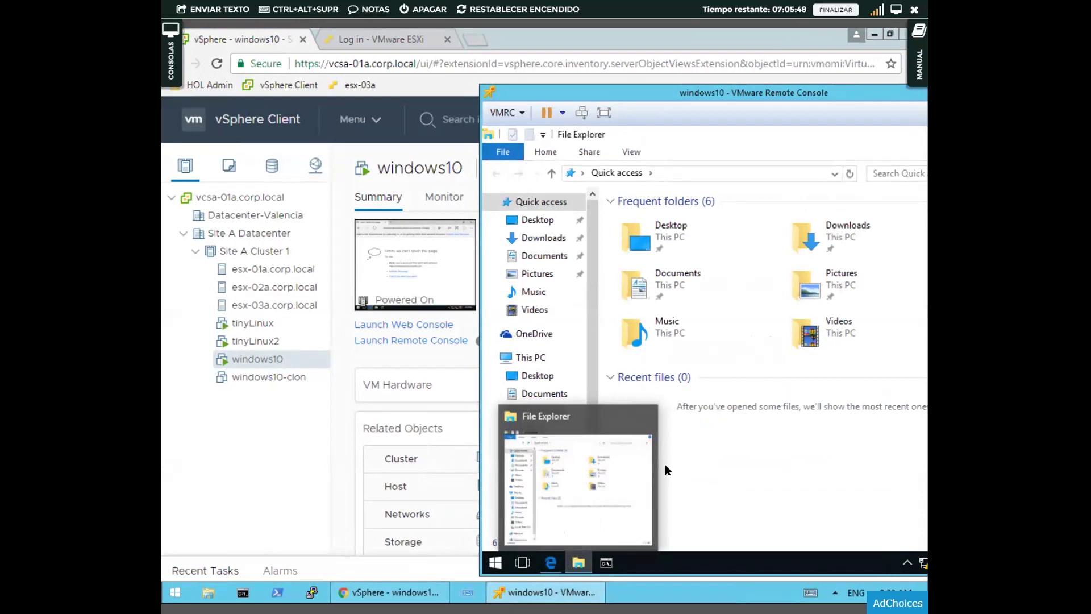
pyautogui.doubleClick(839, 229)
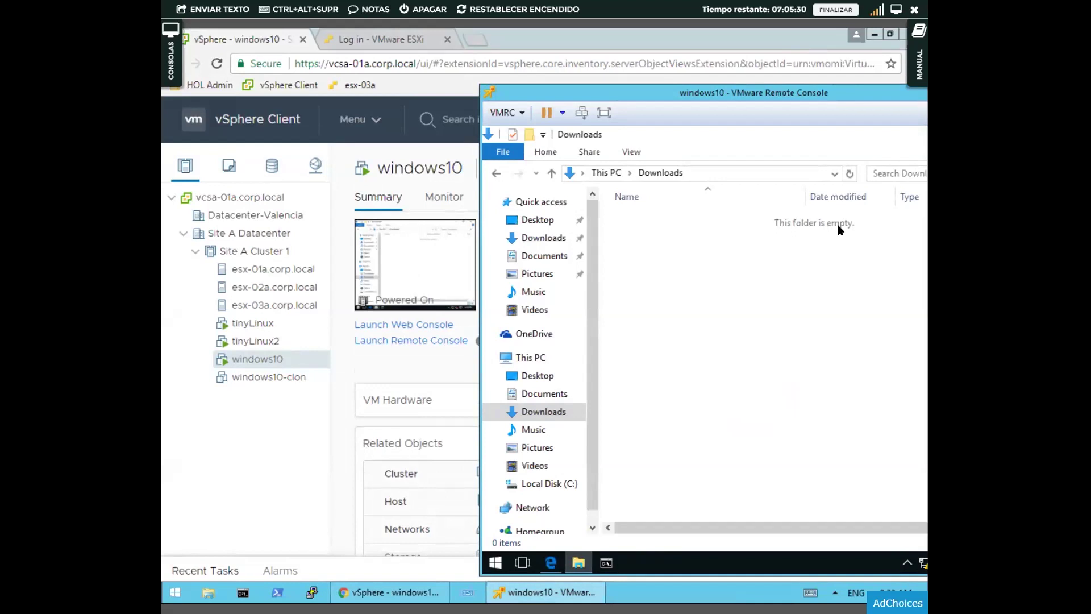
pyautogui.click(532, 310)
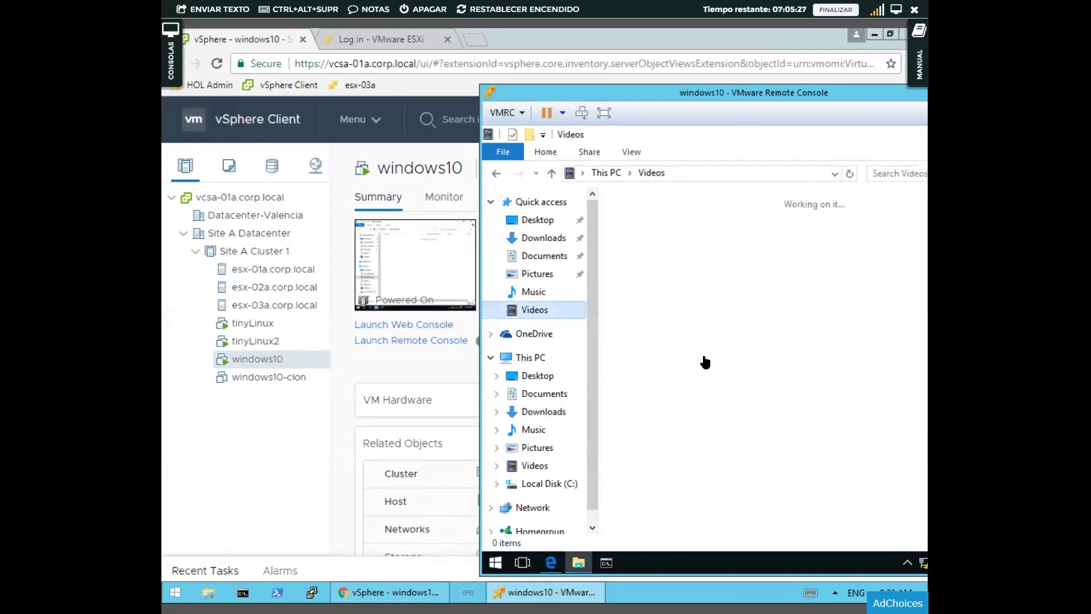
pyautogui.click(292, 405)
pyautogui.moveTo(567, 332); pyautogui.dragTo(669, 341)
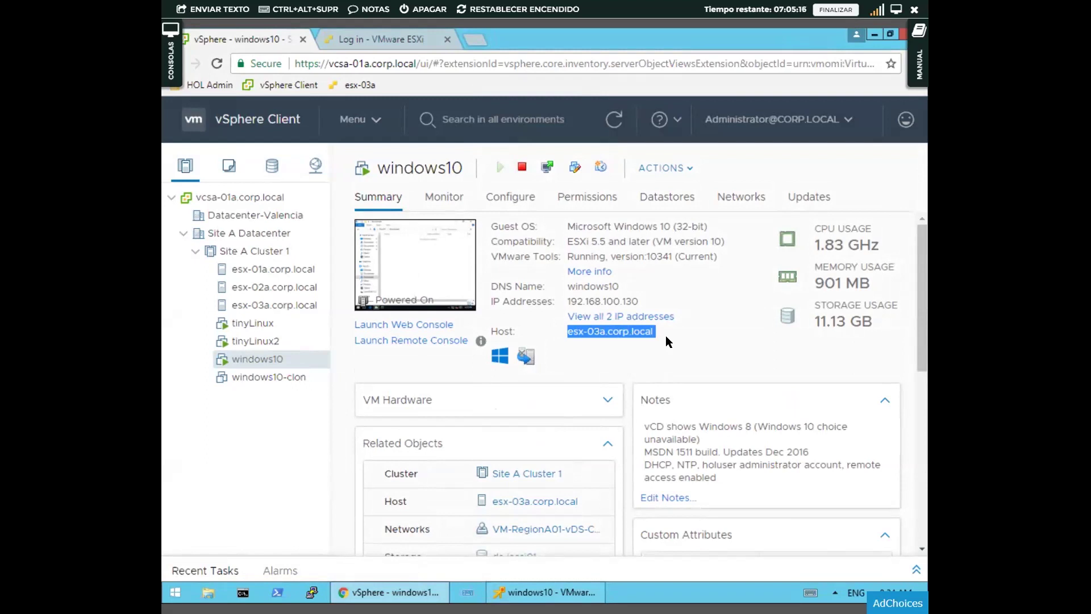
# - View the esx-01a and esx-02a host summaries, then return to windows10-clon's Summary
pyautogui.click(275, 373)
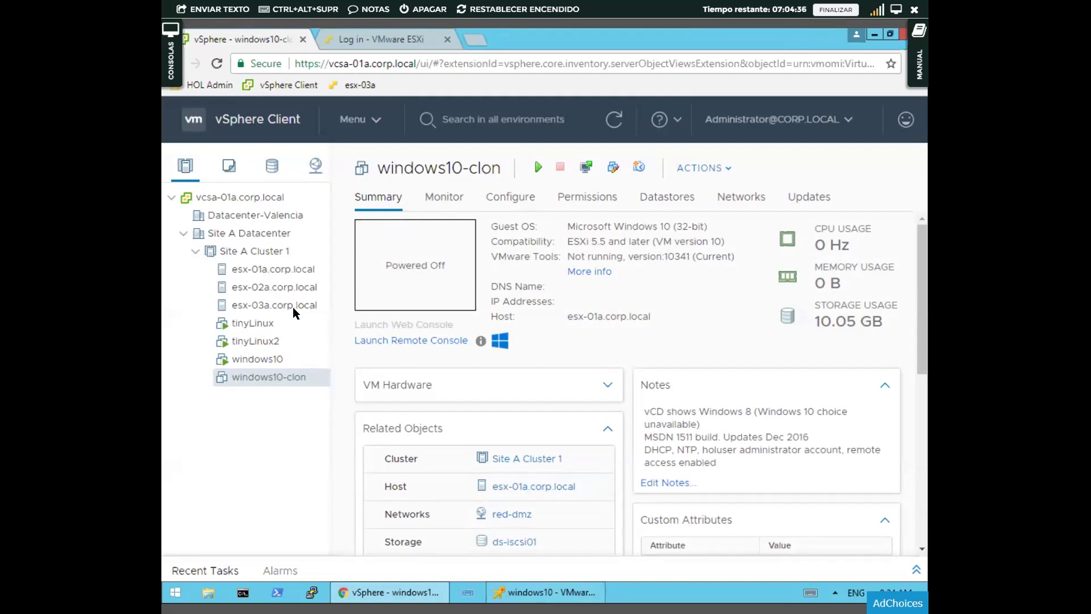
pyautogui.click(293, 270)
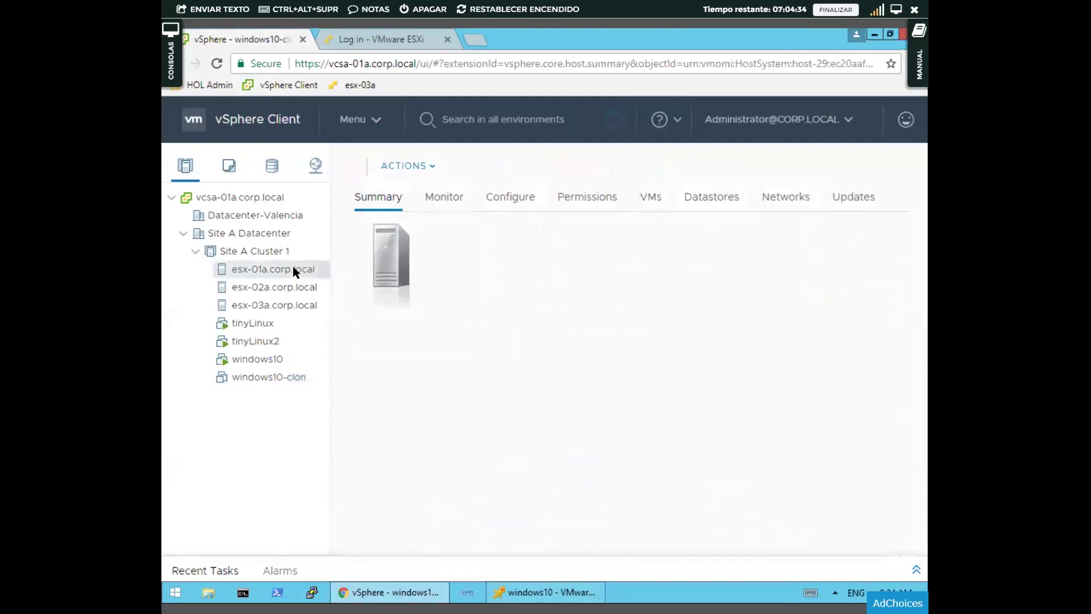
pyautogui.click(293, 287)
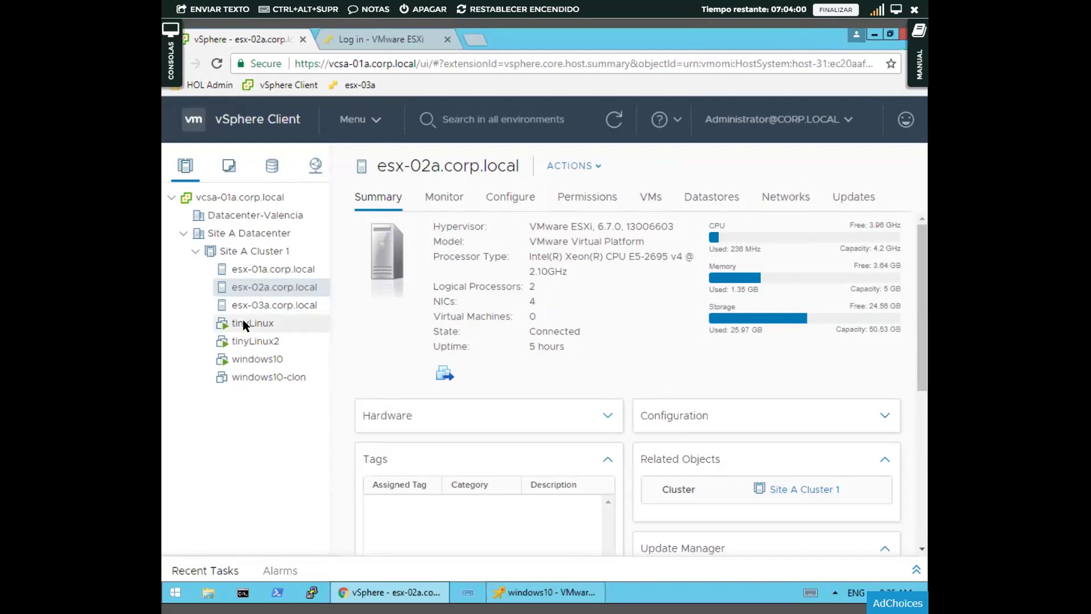
pyautogui.click(261, 377)
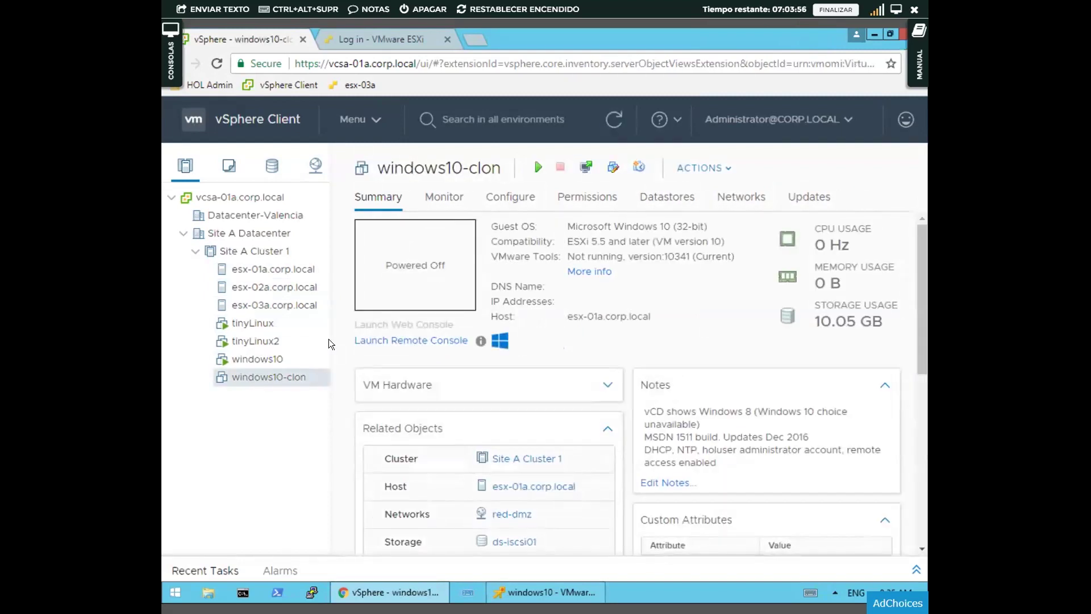
# - In windows10-clon's Edit Settings, set CPU to 2, memory to 3 GB and Hard disk 1 to 30 GB
pyautogui.rightClick(267, 380)
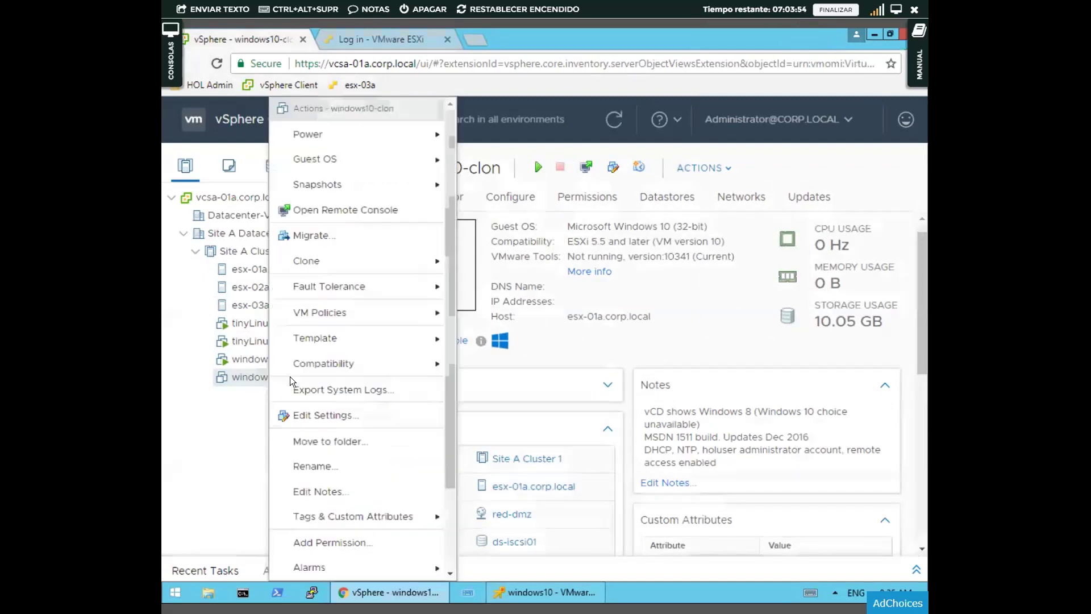
pyautogui.click(338, 417)
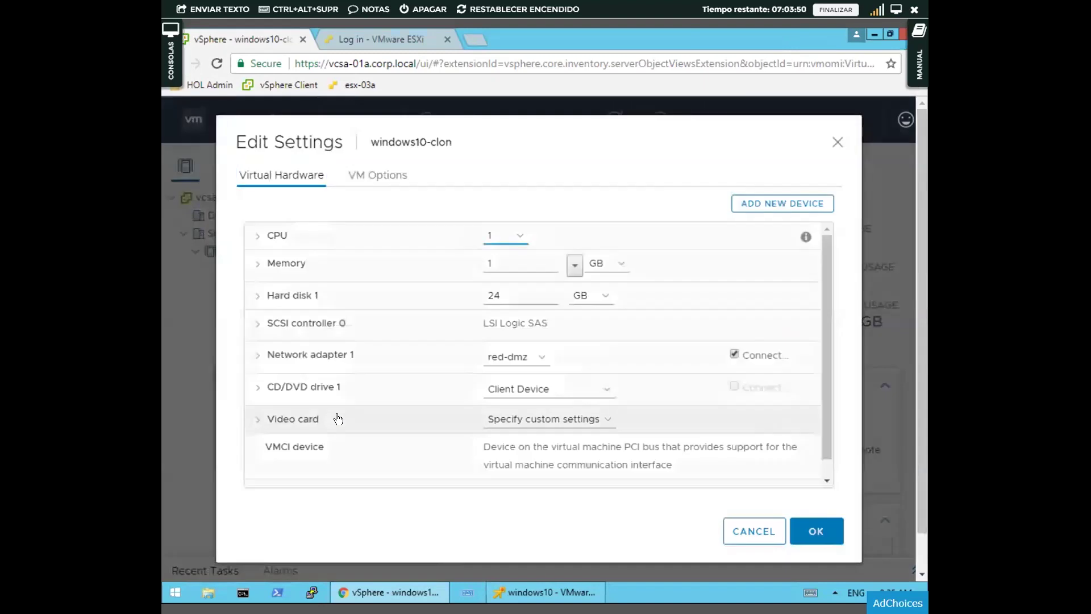
pyautogui.click(521, 241)
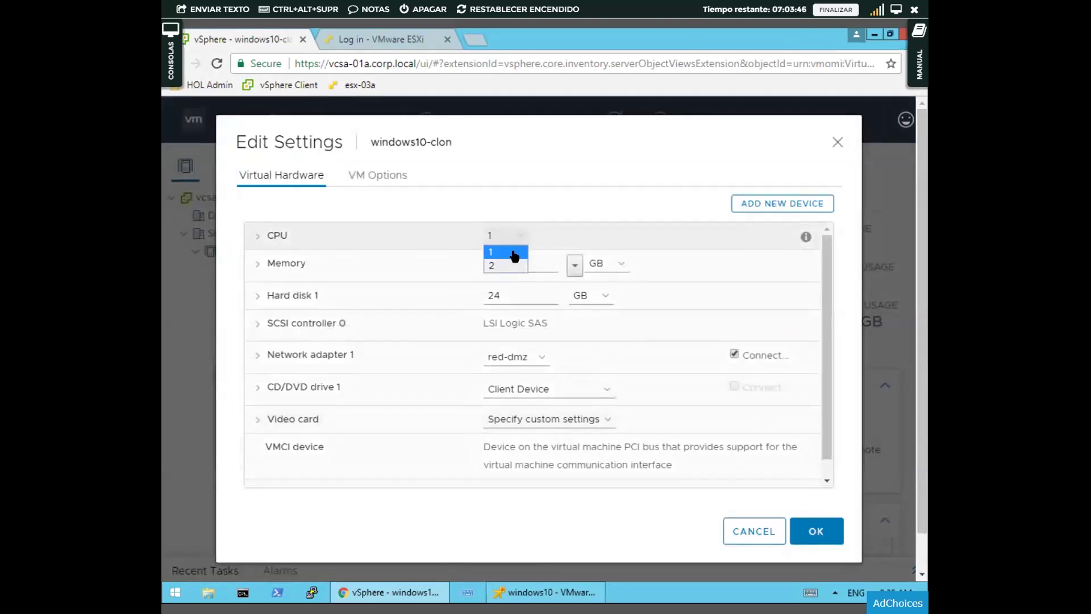
pyautogui.click(509, 264)
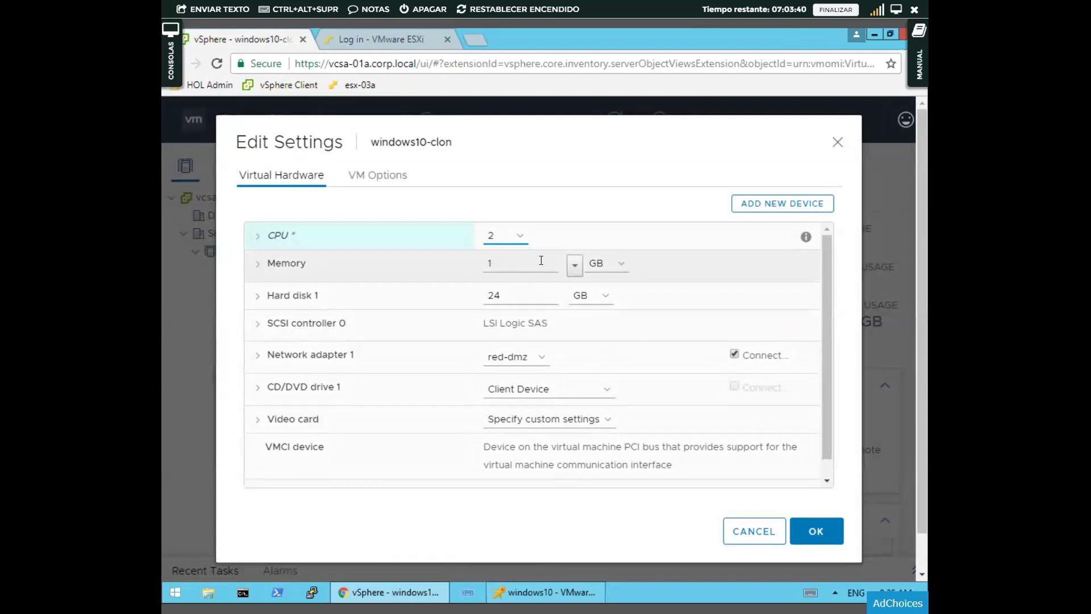
pyautogui.doubleClick(485, 263)
pyautogui.write('3')
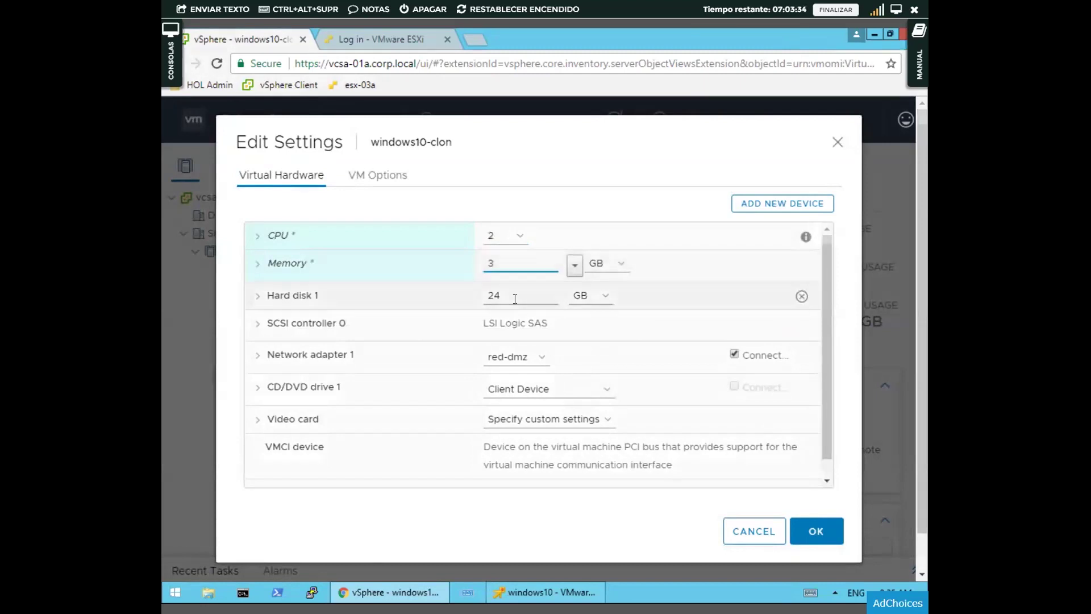
pyautogui.doubleClick(487, 294)
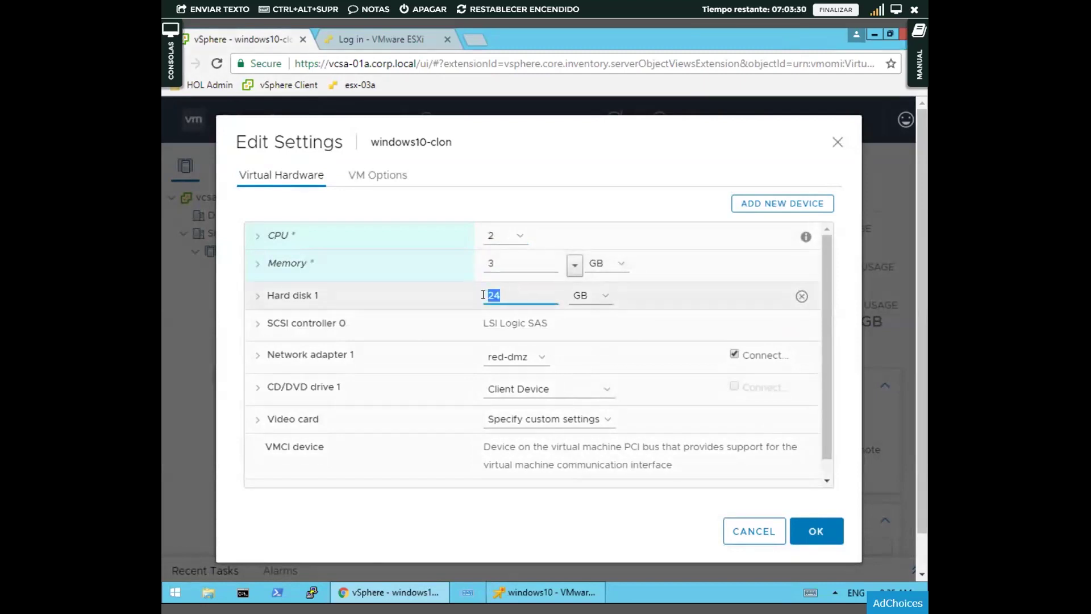
pyautogui.write('48')
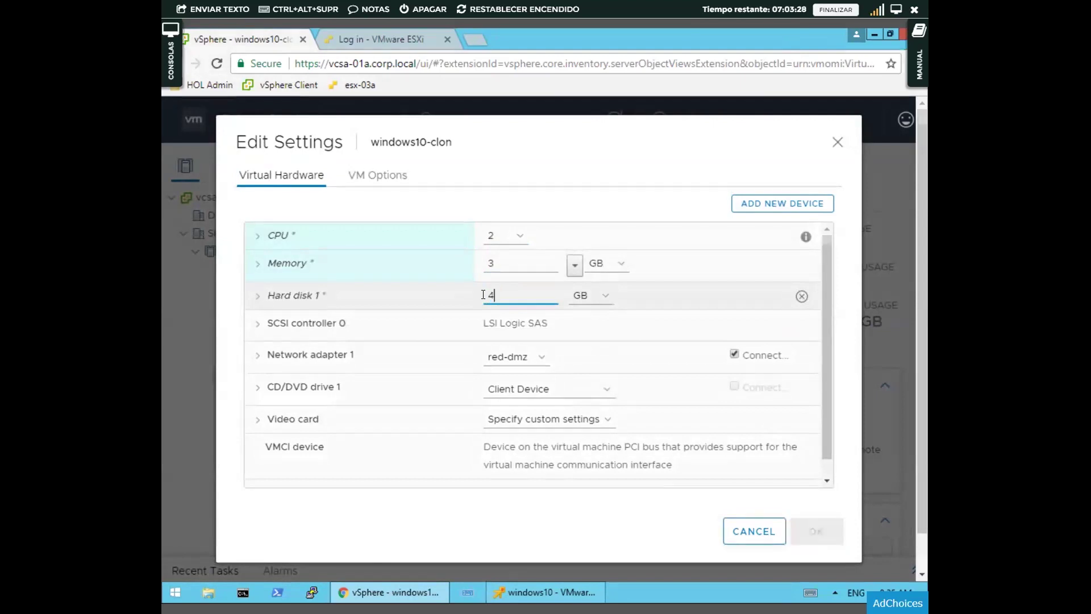
pyautogui.press('BackSpace')
pyautogui.press('BackSpace')
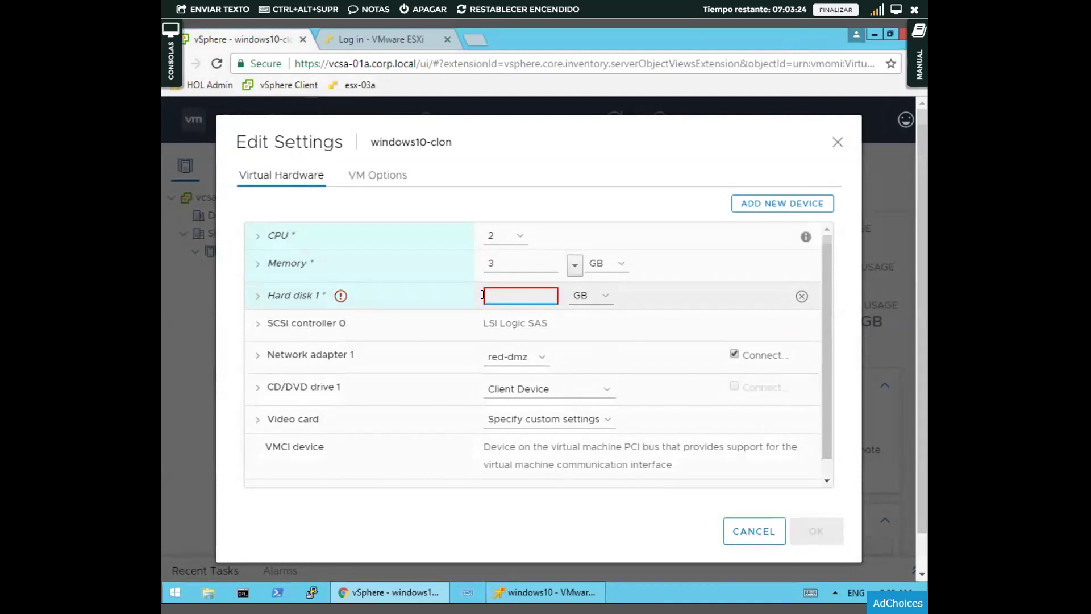
pyautogui.write('30')
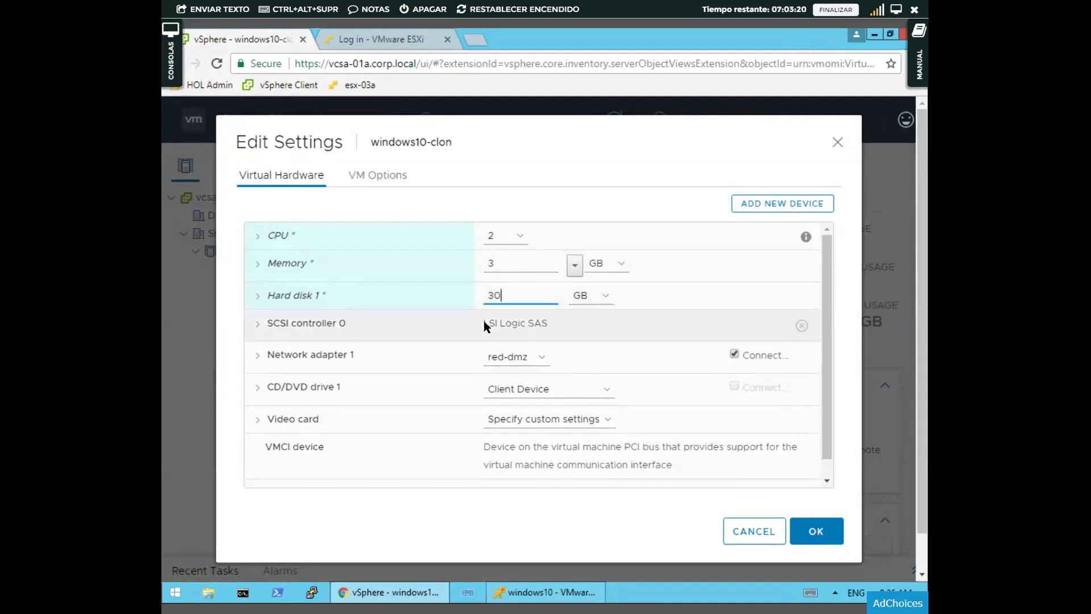
pyautogui.click(484, 323)
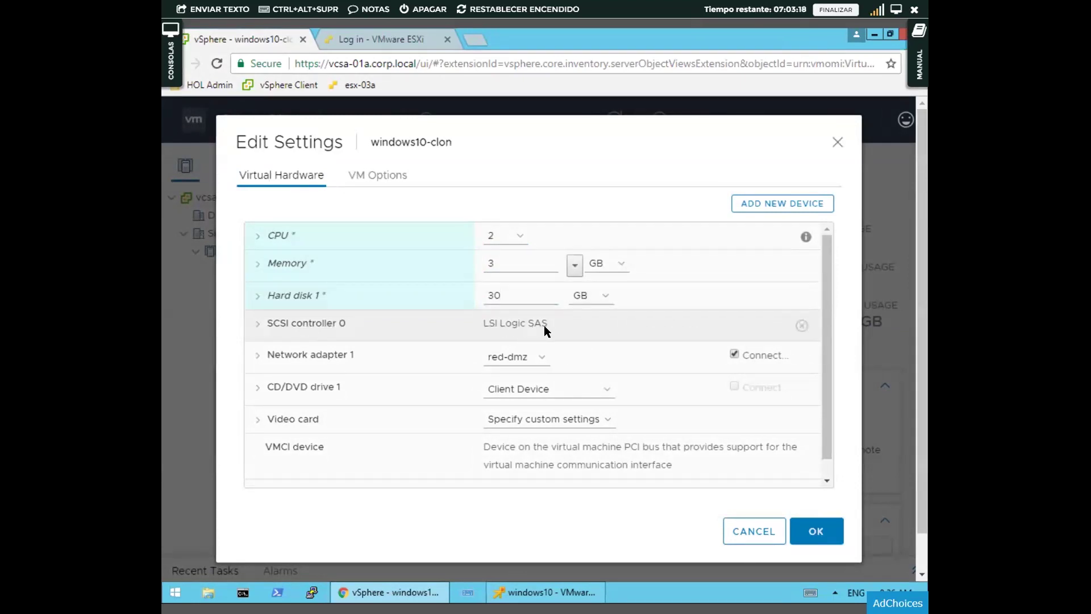
# - Review SCSI controller 0's type options and the network adapter choices, then list addable device types
pyautogui.click(256, 324)
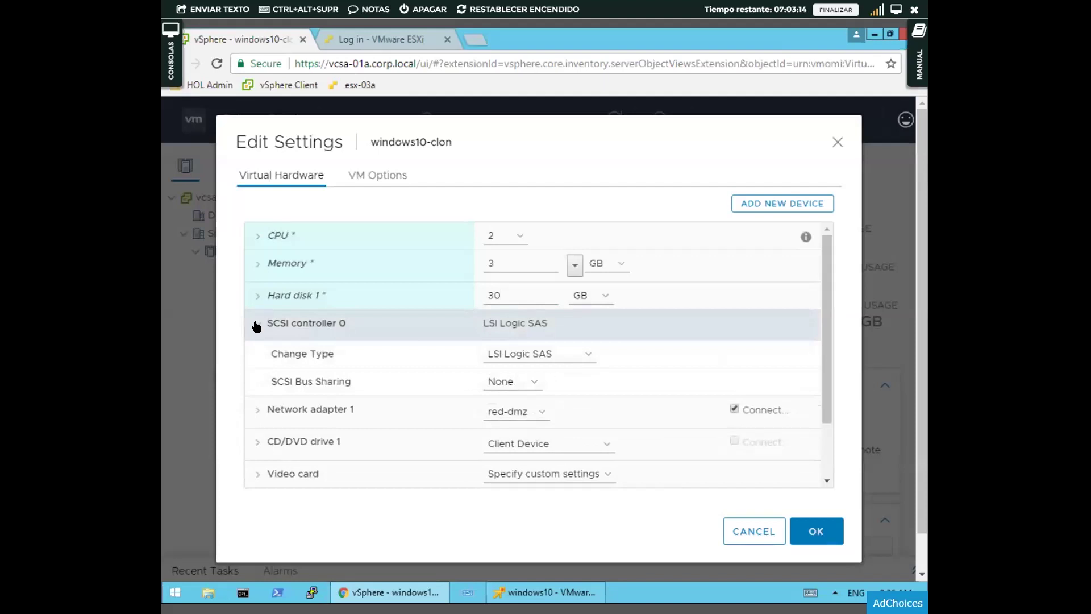
pyautogui.click(582, 354)
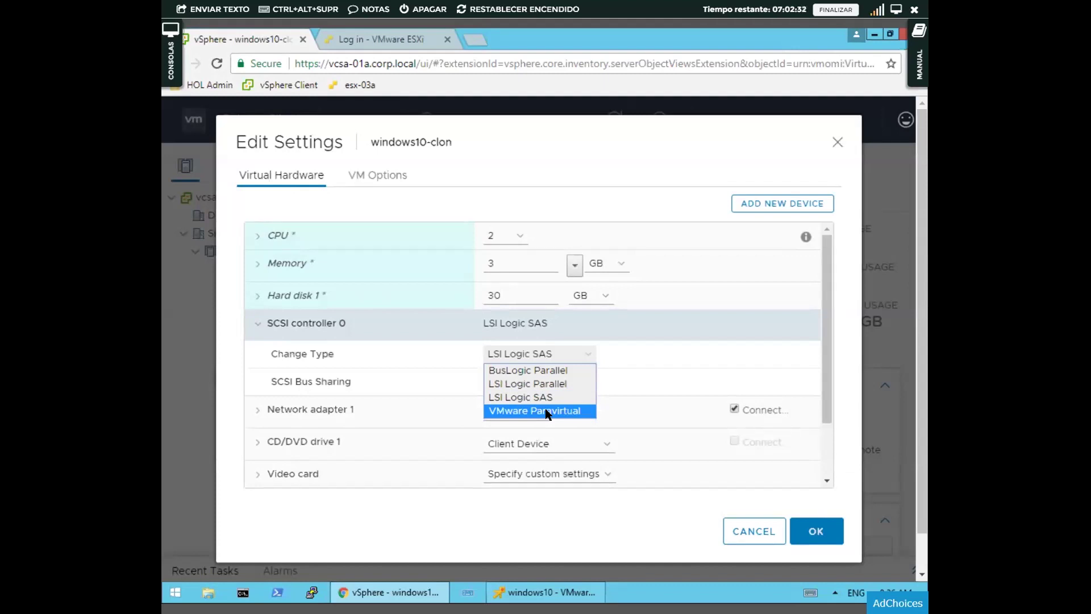
pyautogui.click(256, 325)
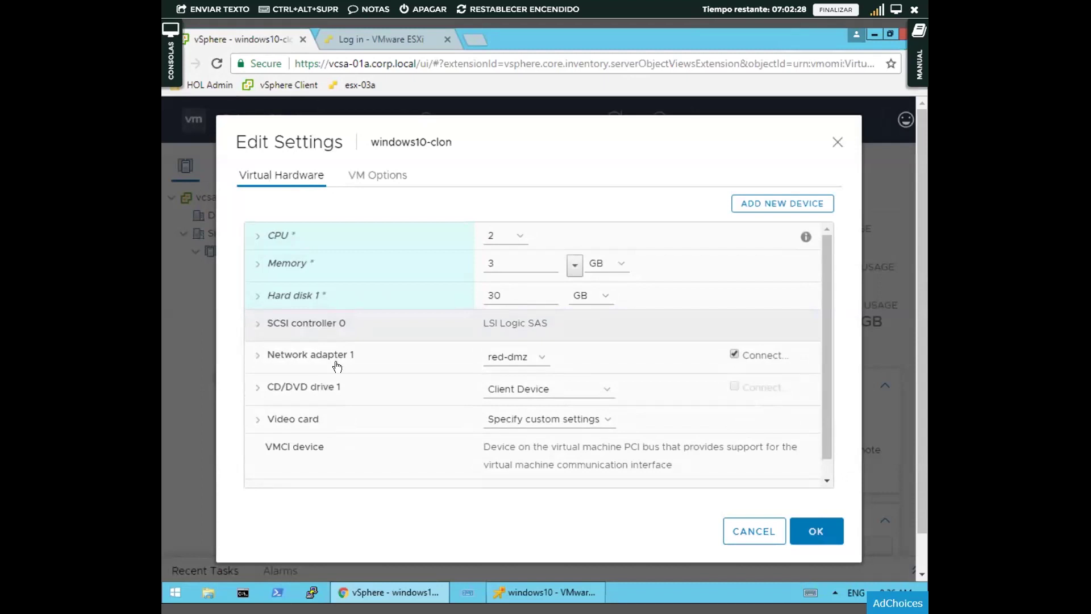
pyautogui.click(541, 362)
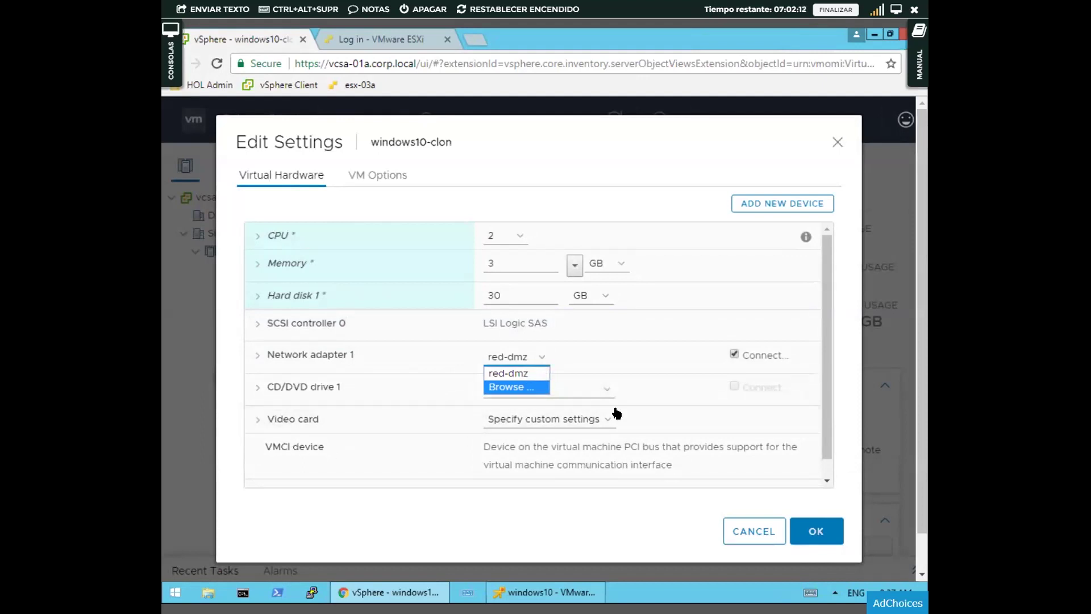
pyautogui.click(791, 203)
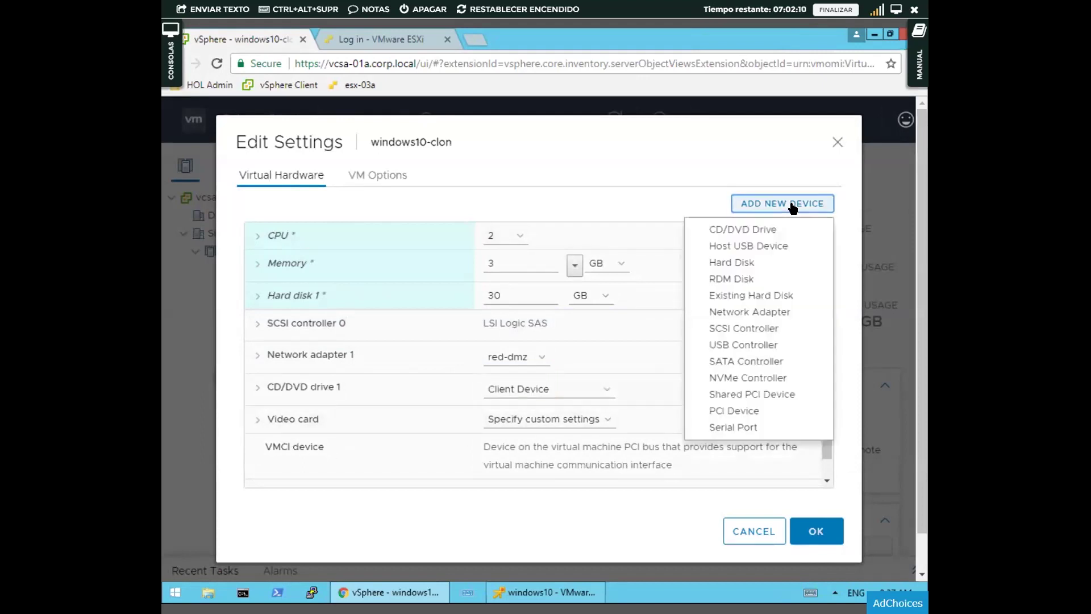
# - Add a 5 GB hard disk to windows10-clon's virtual hardware and save the settings
pyautogui.click(738, 264)
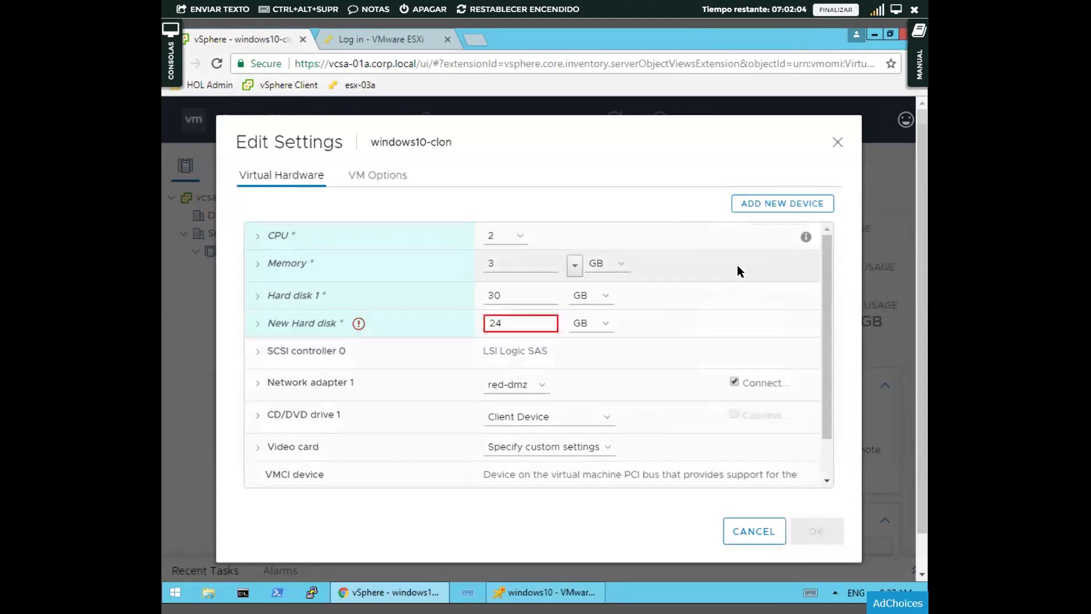
pyautogui.doubleClick(509, 320)
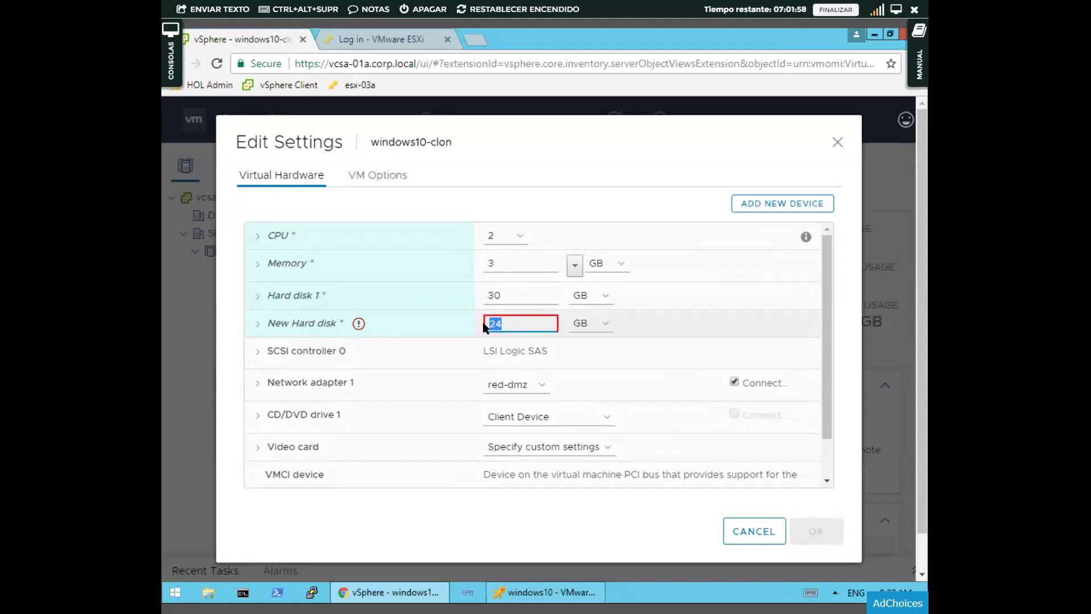
pyautogui.write('5')
pyautogui.click(815, 538)
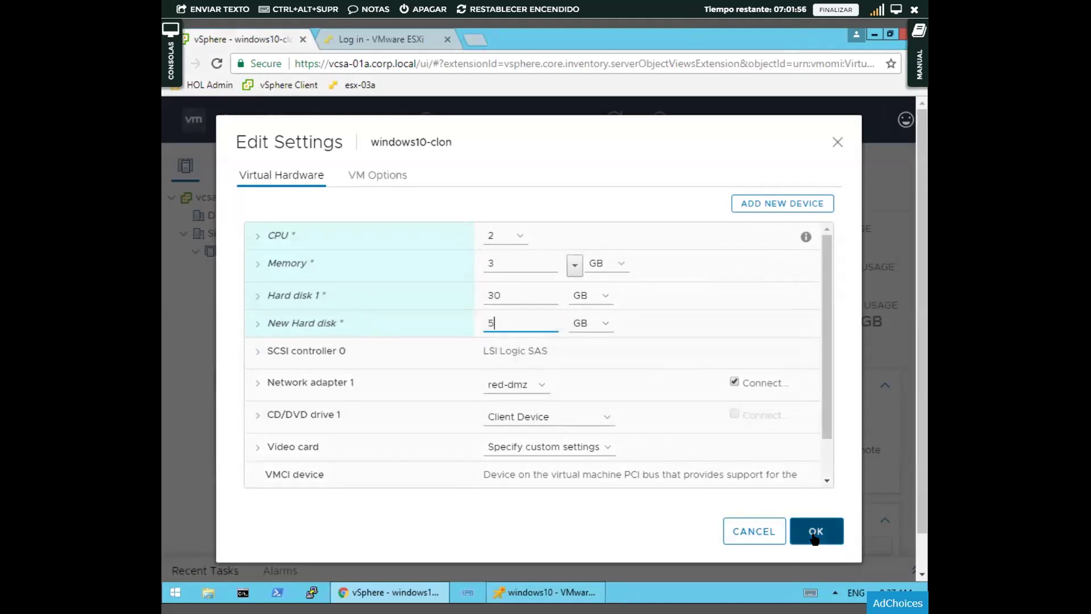
pyautogui.click(814, 537)
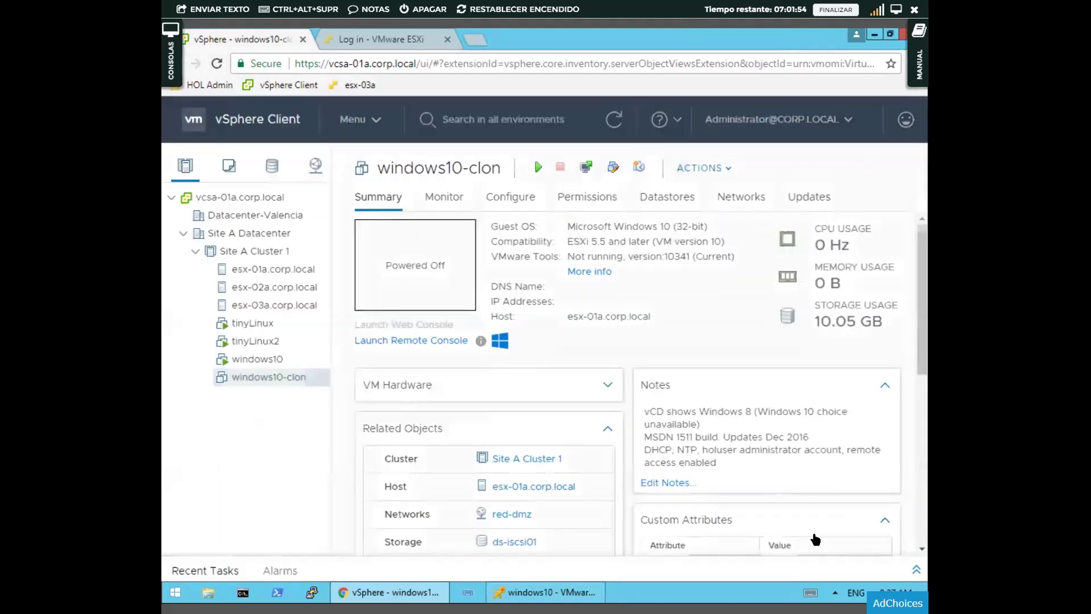
# - Power on windows10-clon and launch it in the standalone VMware Remote Console (VMRC)
pyautogui.click(536, 169)
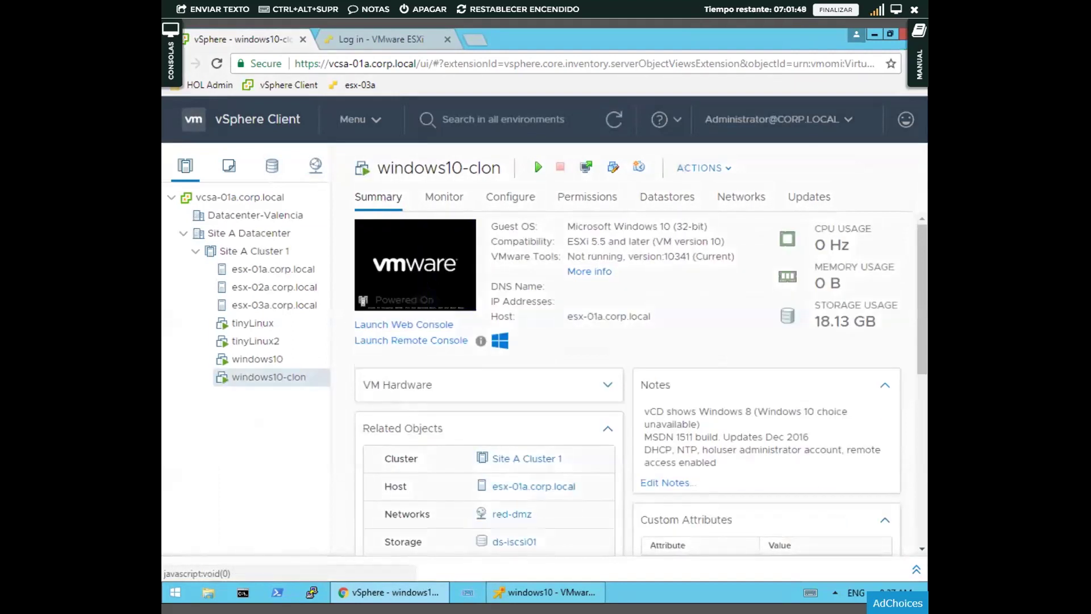
pyautogui.click(587, 169)
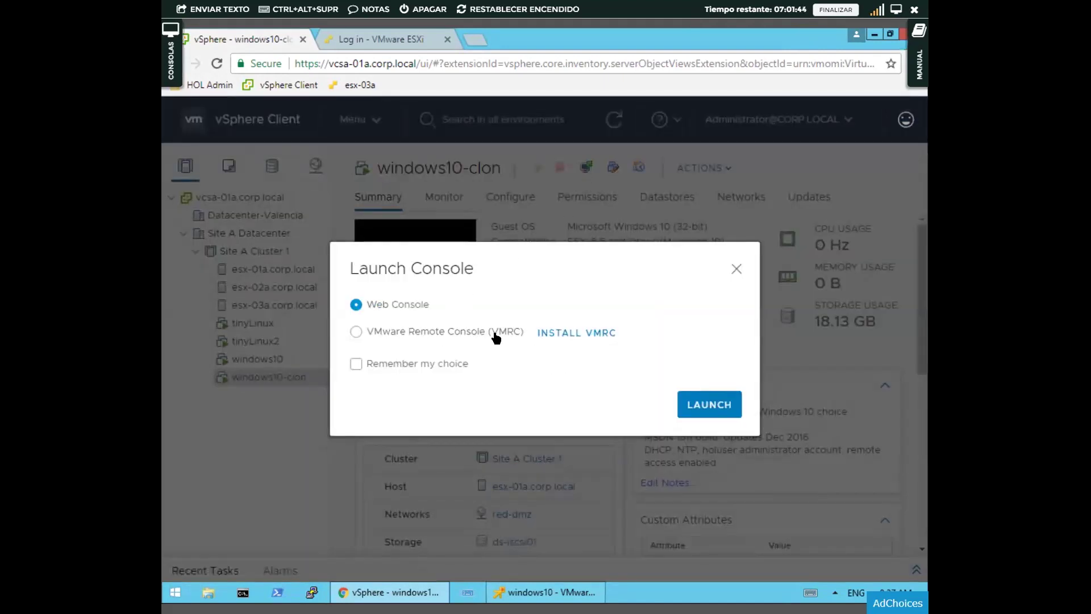
pyautogui.click(492, 336)
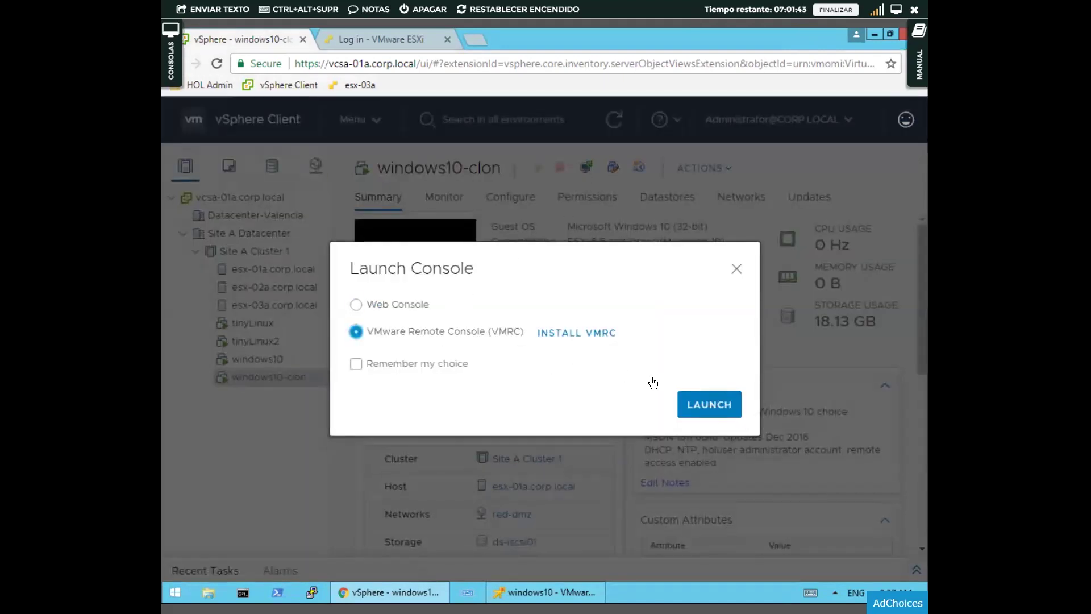
pyautogui.click(695, 400)
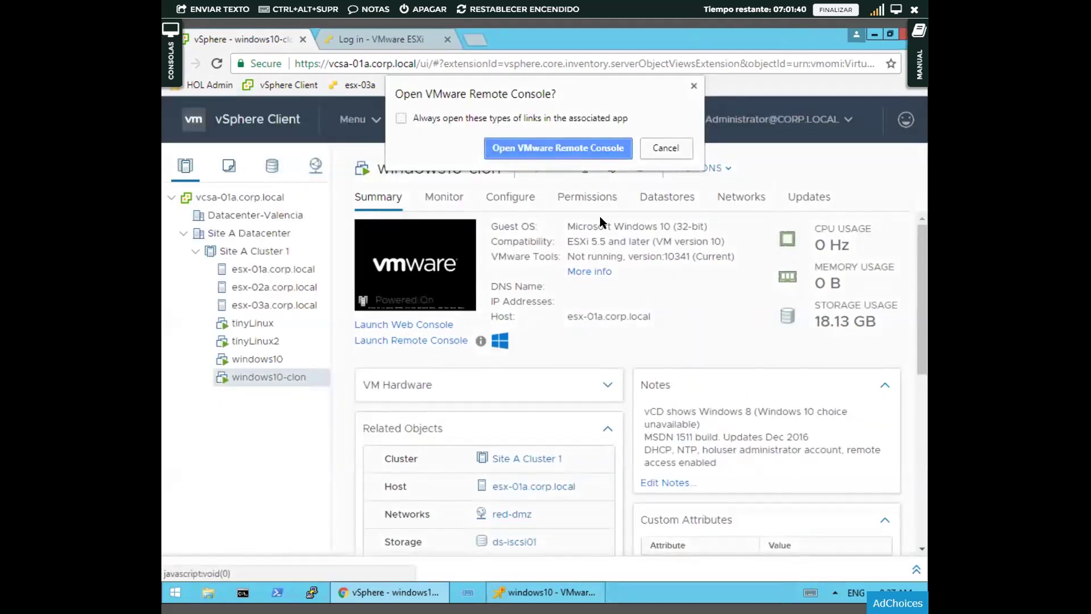
pyautogui.press('Return')
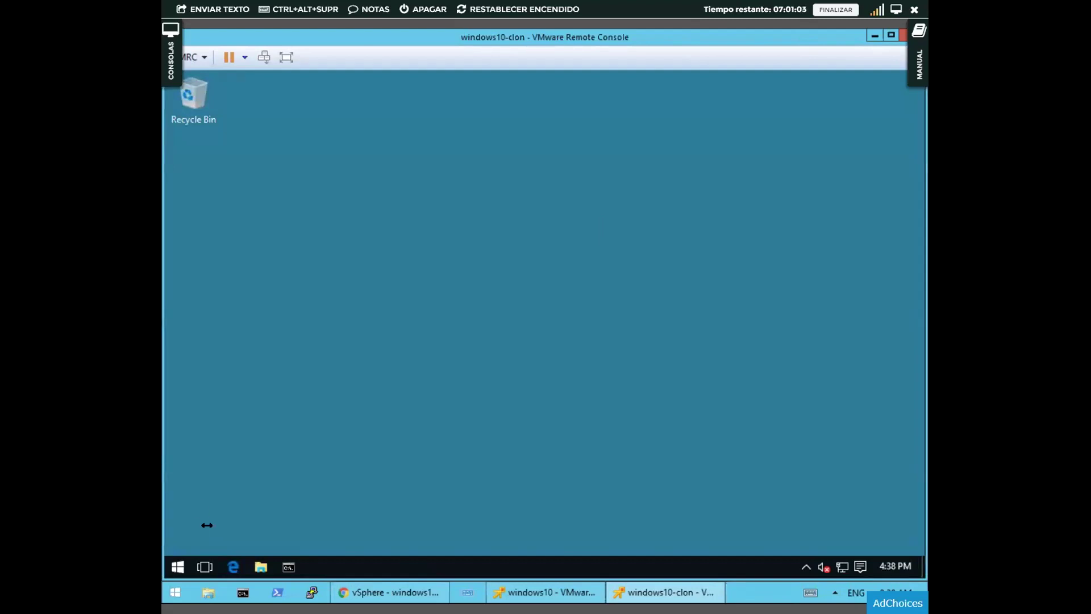
# - Open File Explorer in the guest and launch Computer Management from This PC's Manage option
pyautogui.click(260, 564)
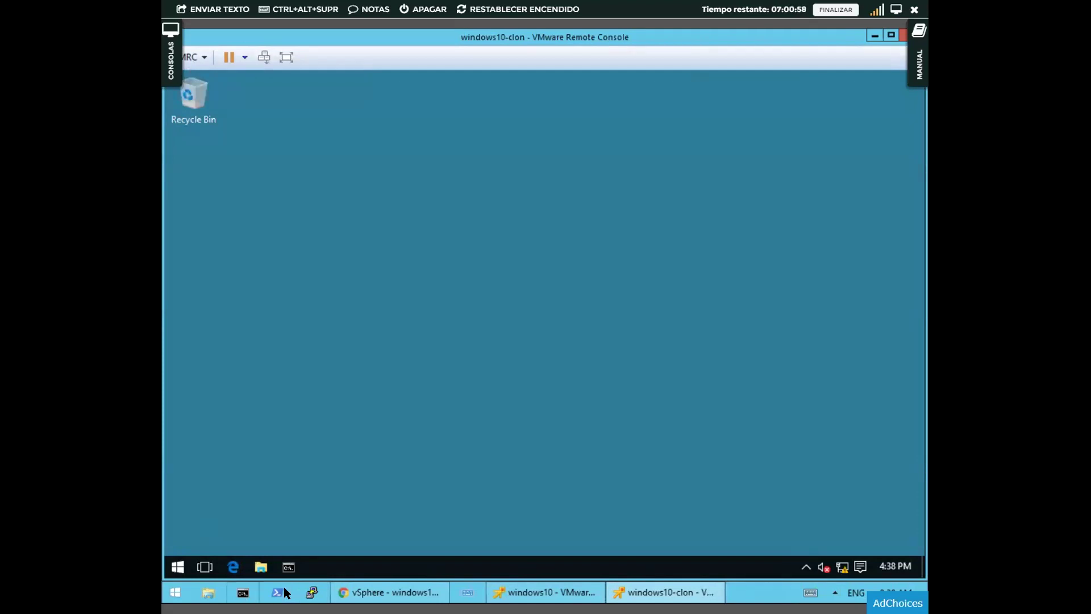
pyautogui.click(260, 569)
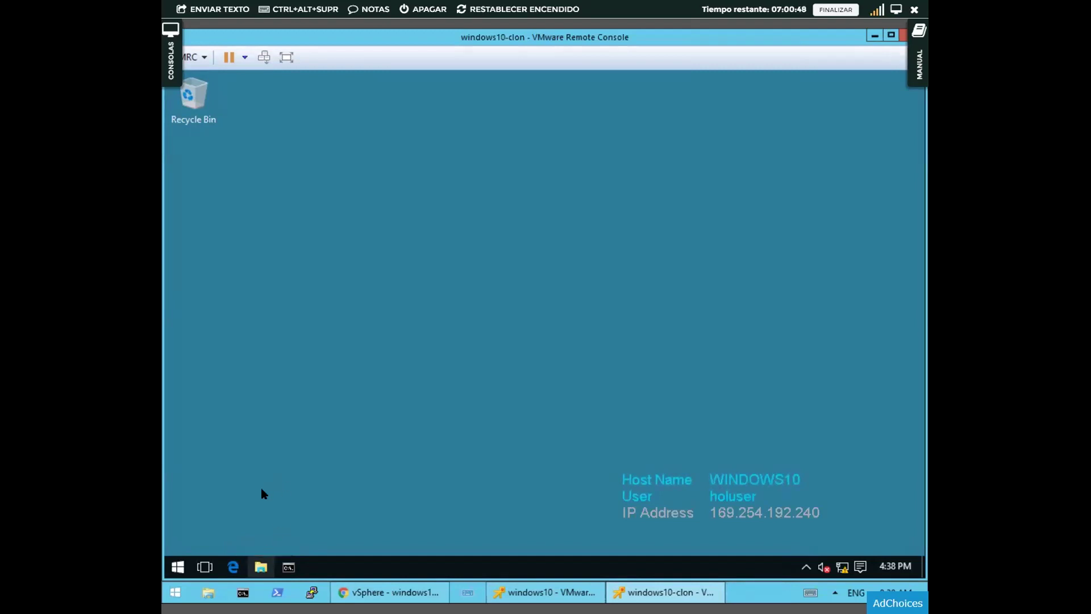
pyautogui.click(260, 566)
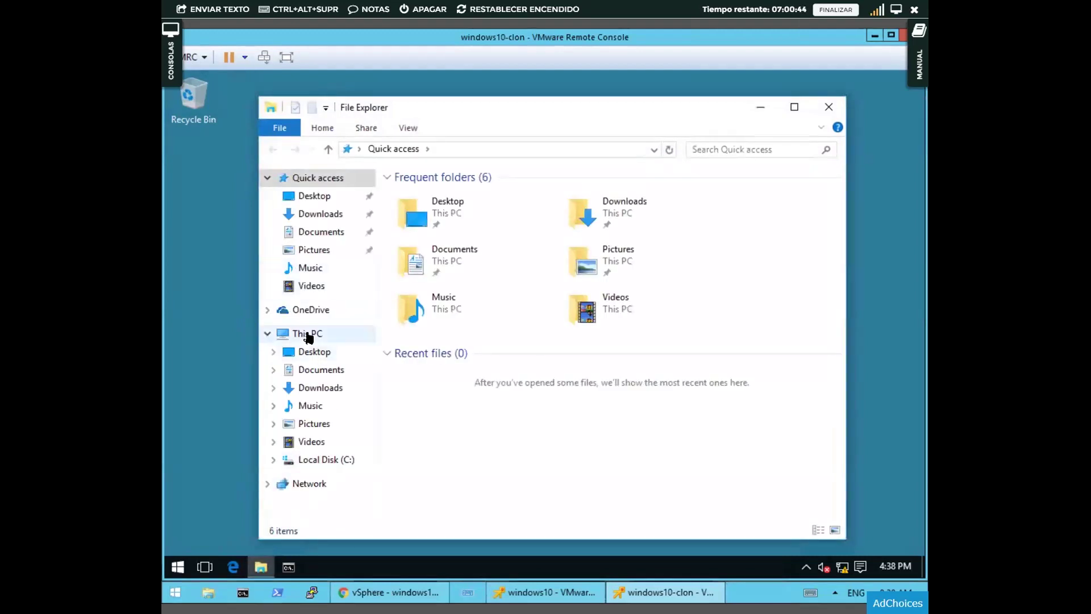
pyautogui.click(308, 336)
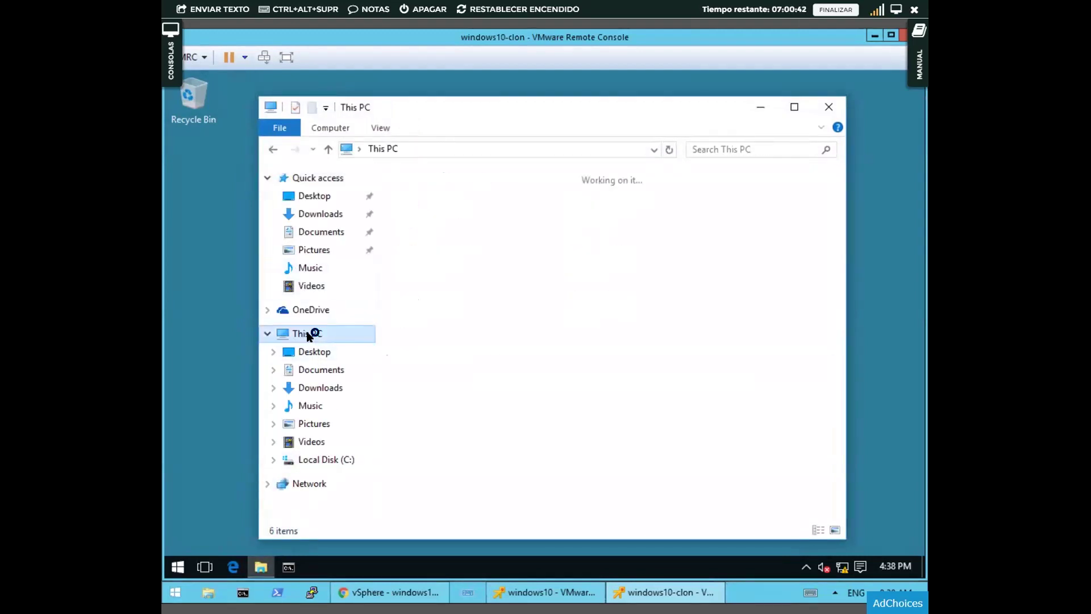
pyautogui.rightClick(308, 336)
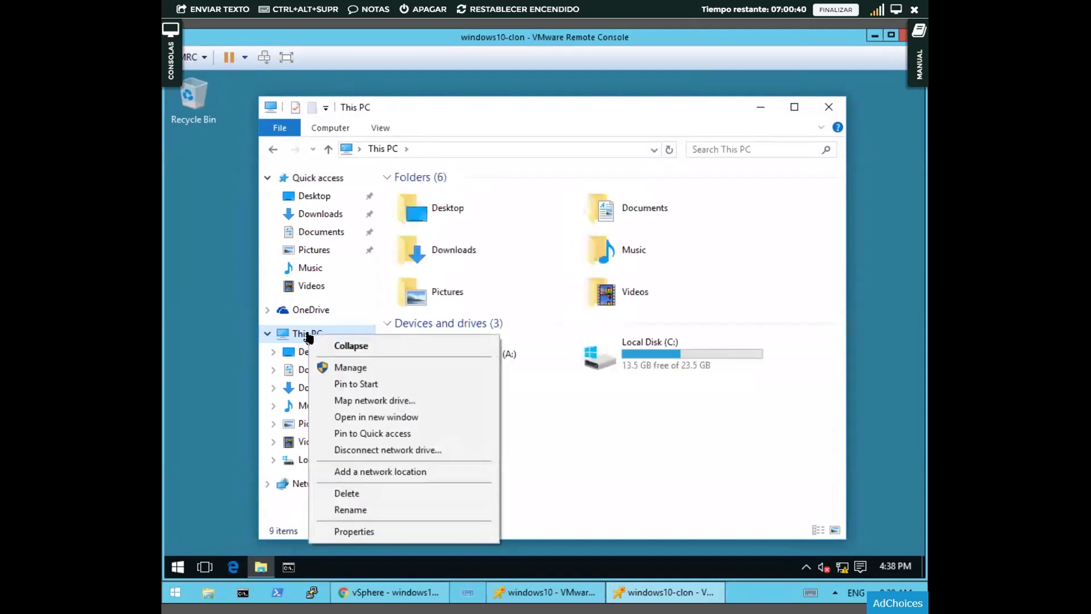
pyautogui.click(341, 369)
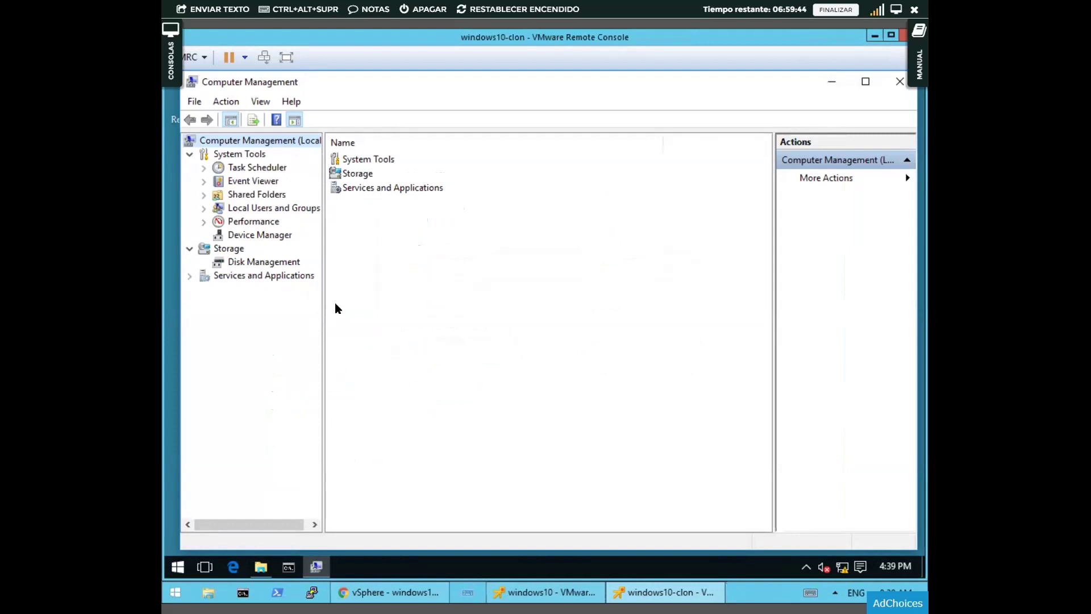
# - Skip disk initialization and extend C: with all 6143 MB of unallocated space to 29.51 GB
pyautogui.click(238, 261)
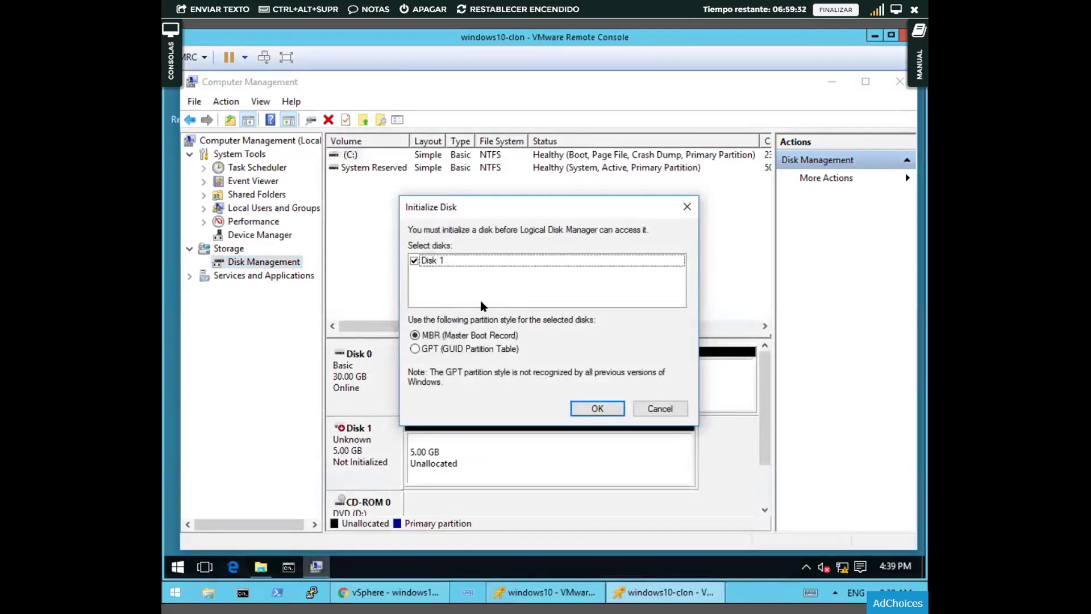
pyautogui.click(659, 410)
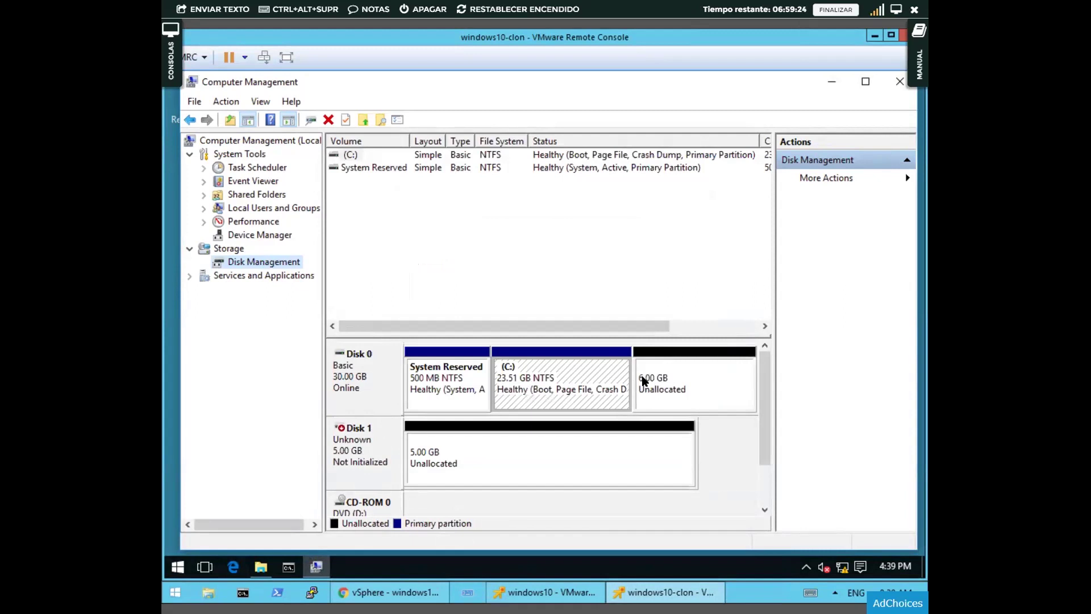
pyautogui.rightClick(564, 386)
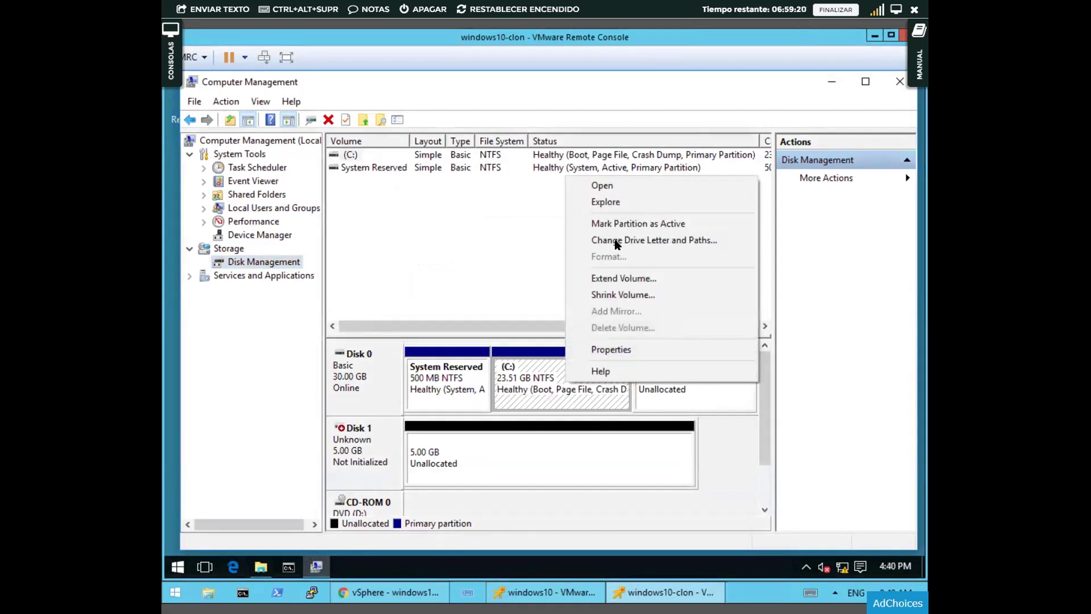
pyautogui.click(618, 281)
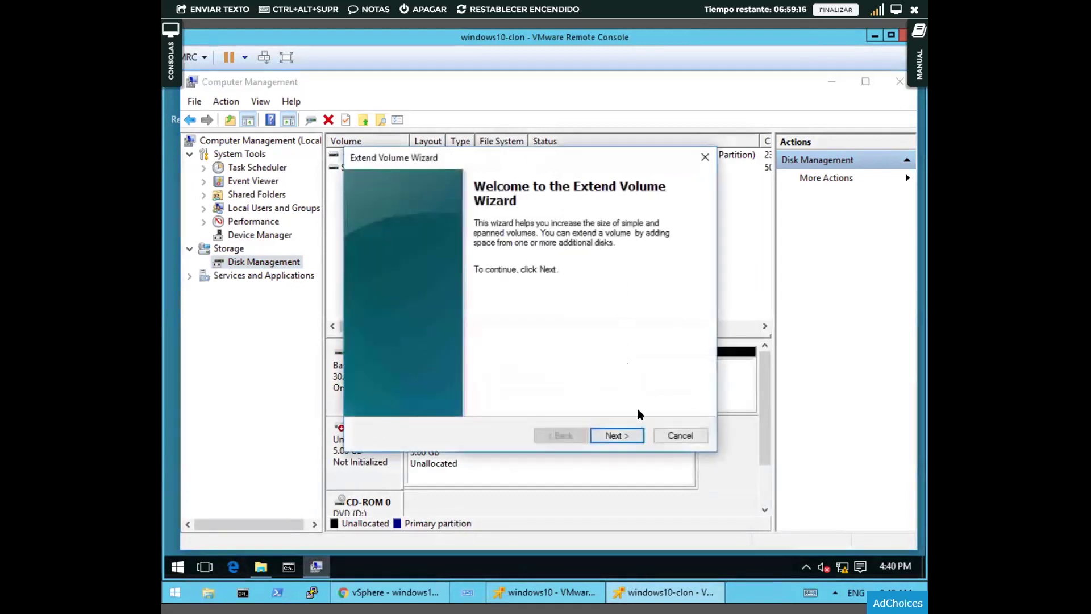
pyautogui.click(622, 435)
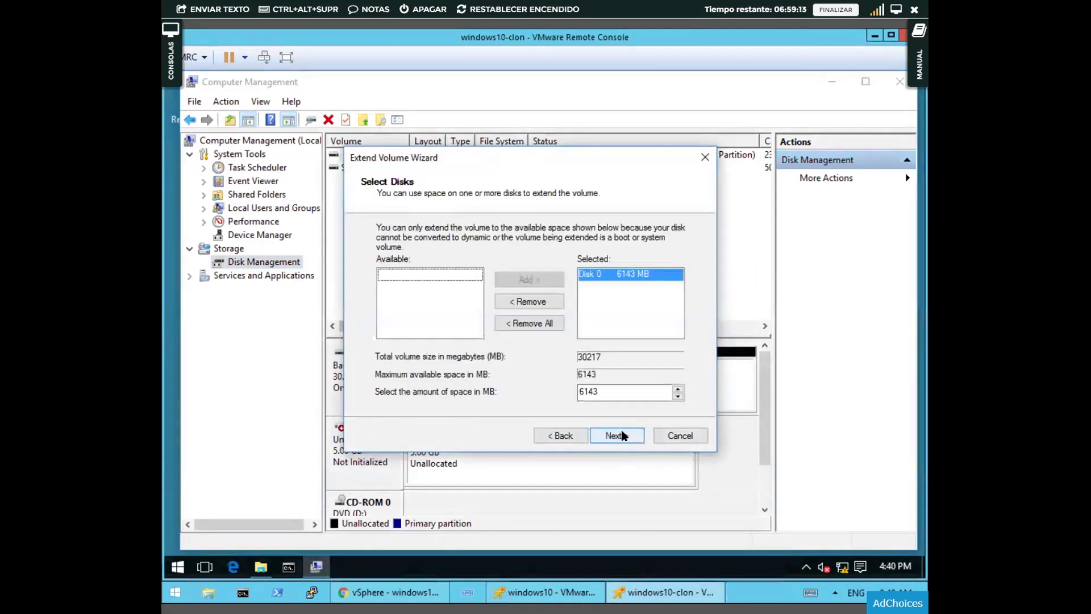
pyautogui.click(622, 436)
pyautogui.click(621, 435)
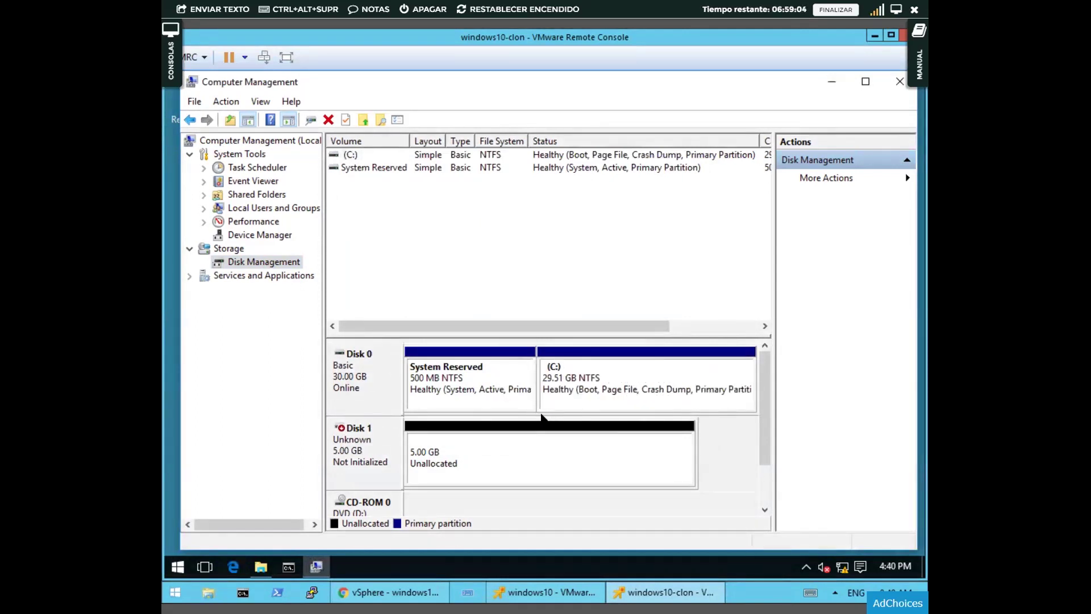
# - Initialize Disk 1 with an MBR partition table
pyautogui.rightClick(364, 451)
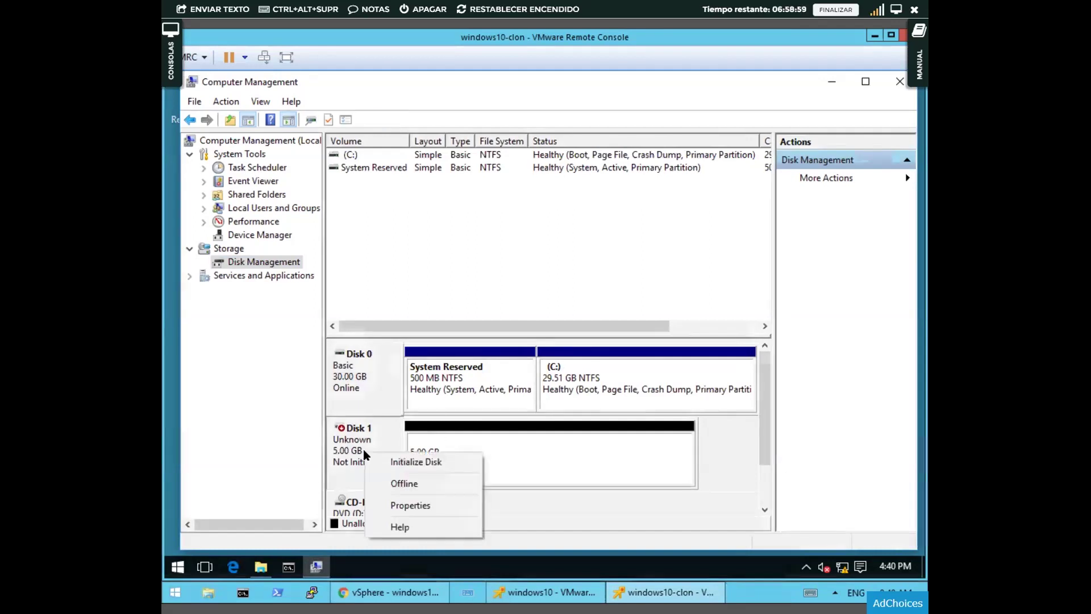
pyautogui.click(392, 462)
pyautogui.click(600, 410)
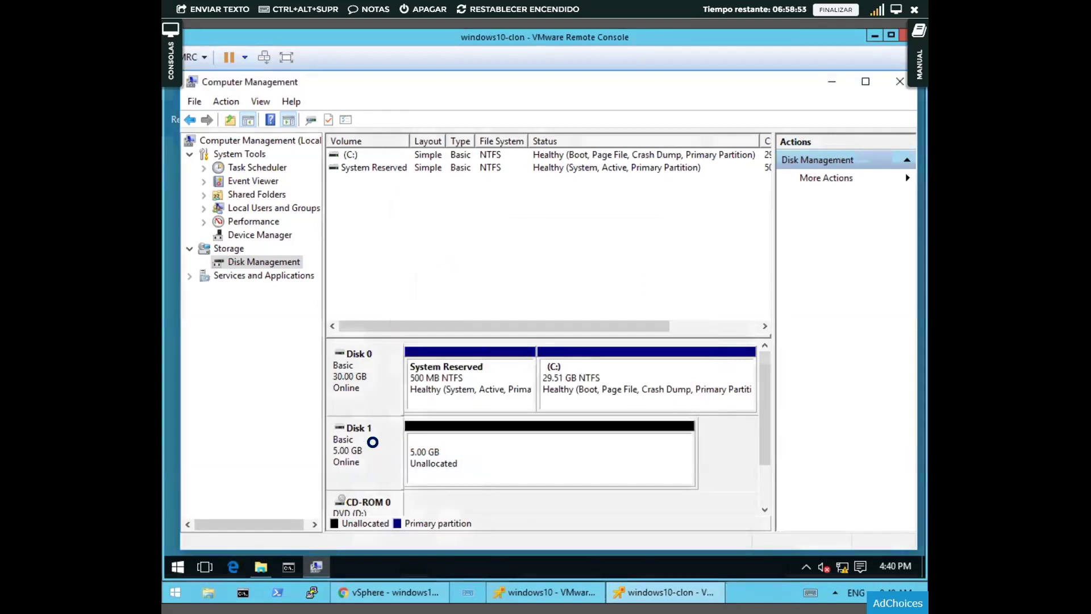
# - Create a 5117 MB simple volume on Disk 1 with drive letter E: and default formatting
pyautogui.rightClick(447, 456)
pyautogui.click(504, 327)
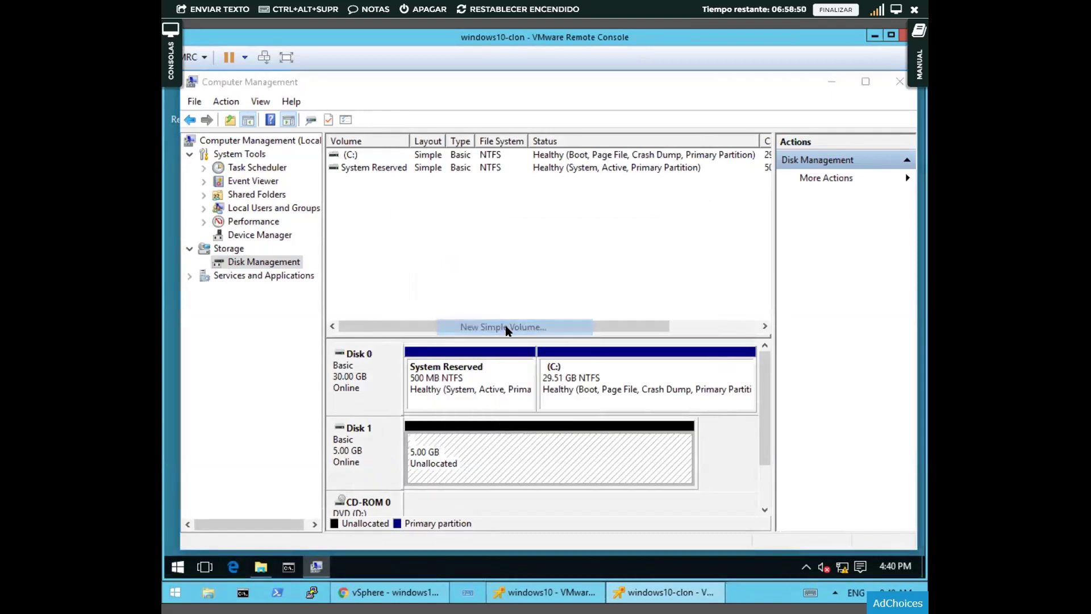
pyautogui.click(617, 424)
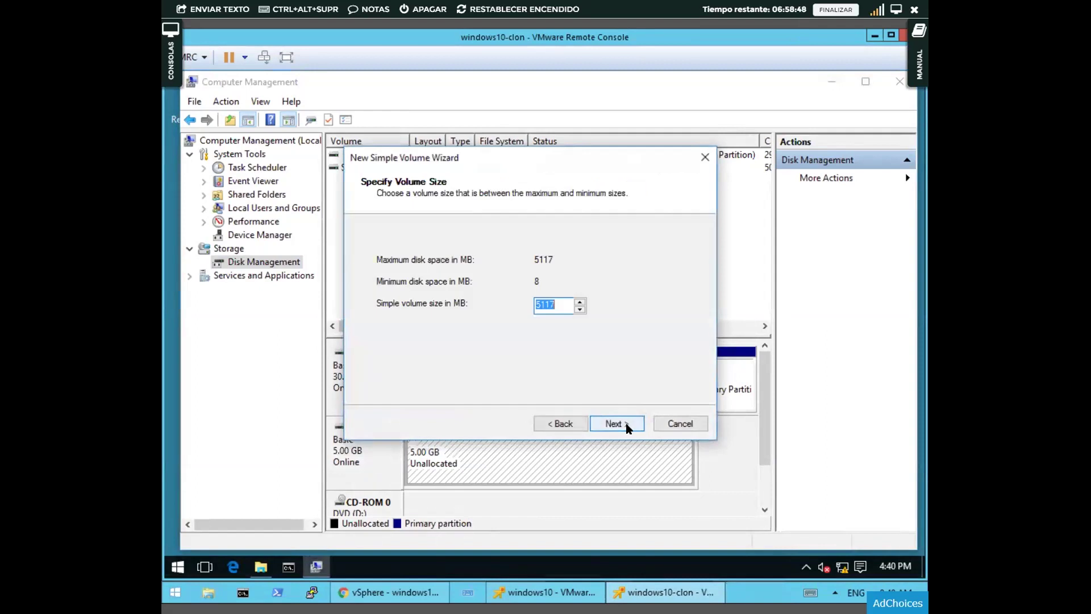
pyautogui.click(617, 424)
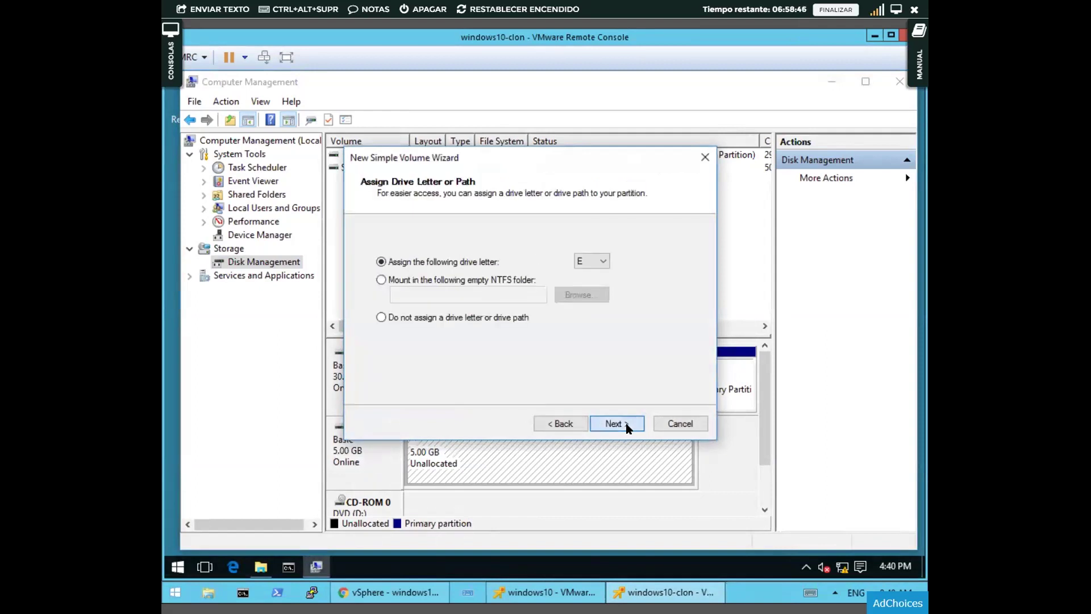
pyautogui.click(617, 423)
pyautogui.click(617, 423)
pyautogui.click(617, 423)
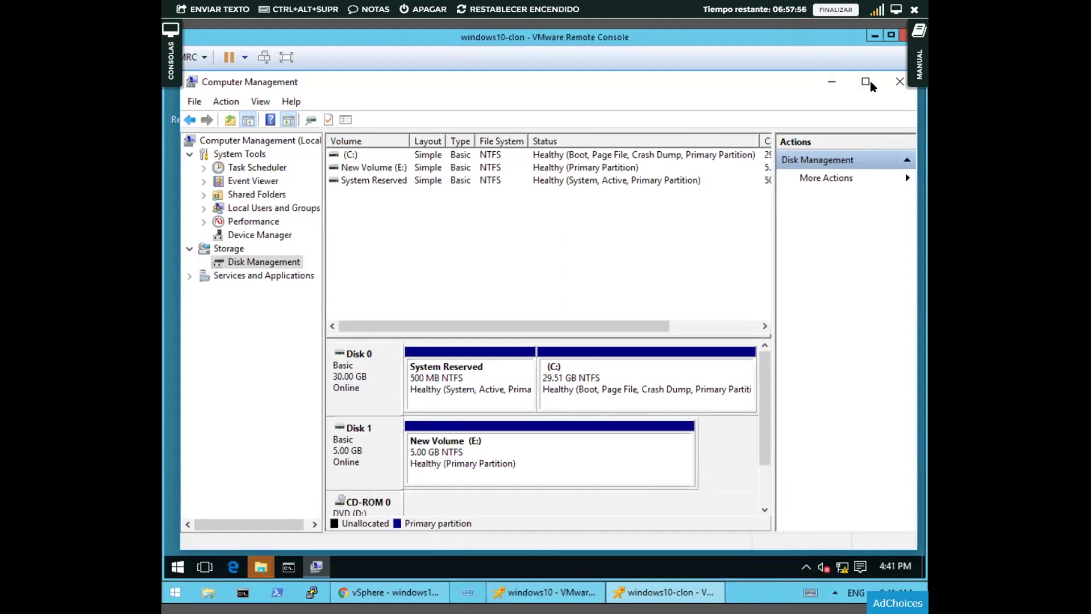
# - Close Computer Management, decline formatting drive E:, and close the This PC window
pyautogui.click(898, 81)
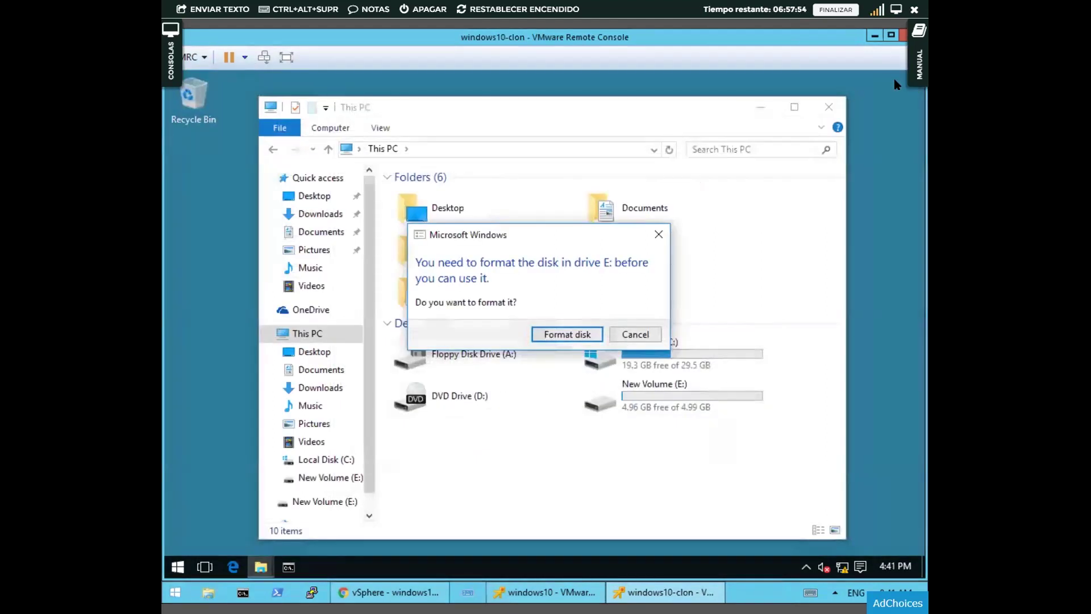
pyautogui.click(626, 336)
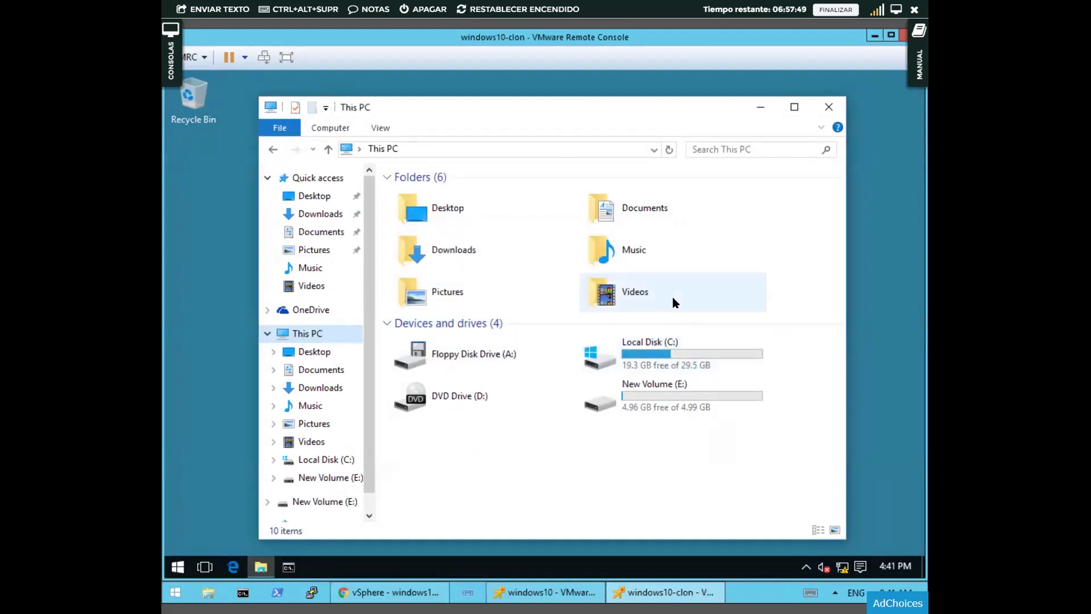
pyautogui.click(829, 108)
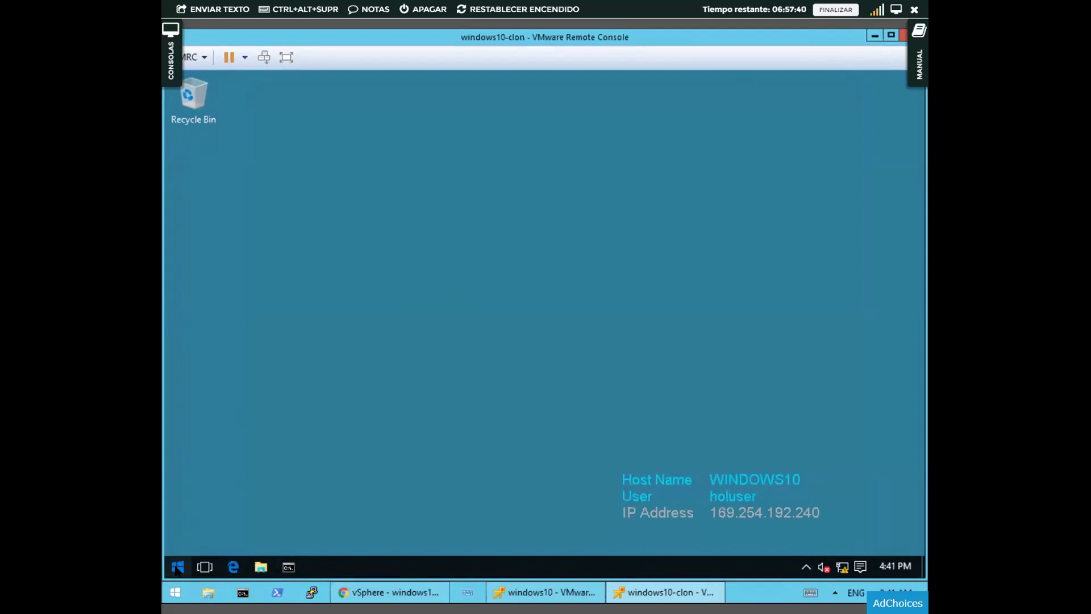
# - Bring up the guest's Start menu power options (Sleep, Shut down, Restart) to shut down windows10-clon
pyautogui.click(177, 568)
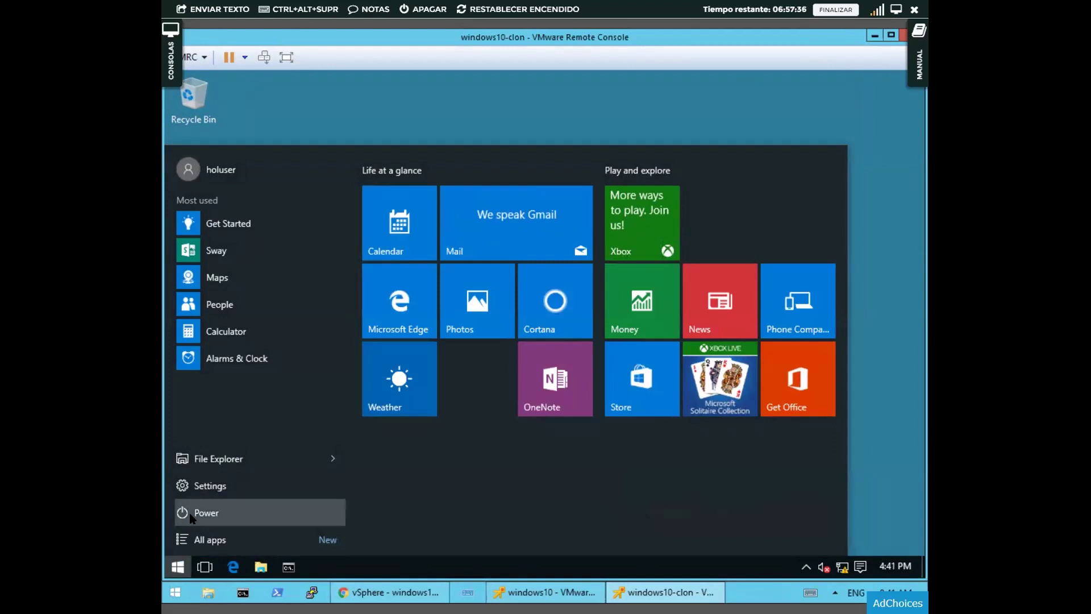
pyautogui.click(224, 518)
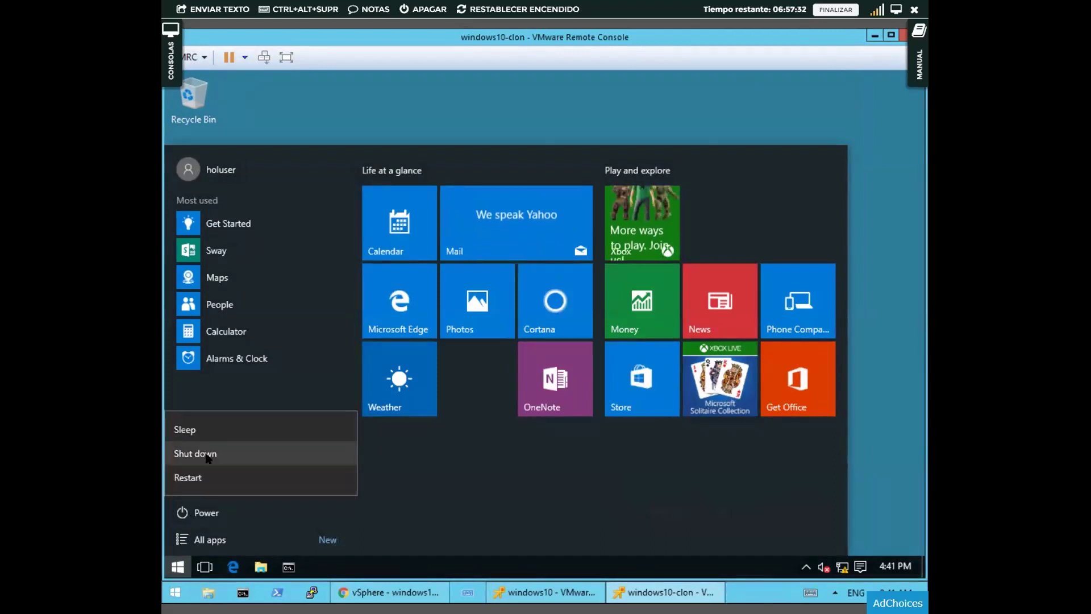
pyautogui.press('Escape')
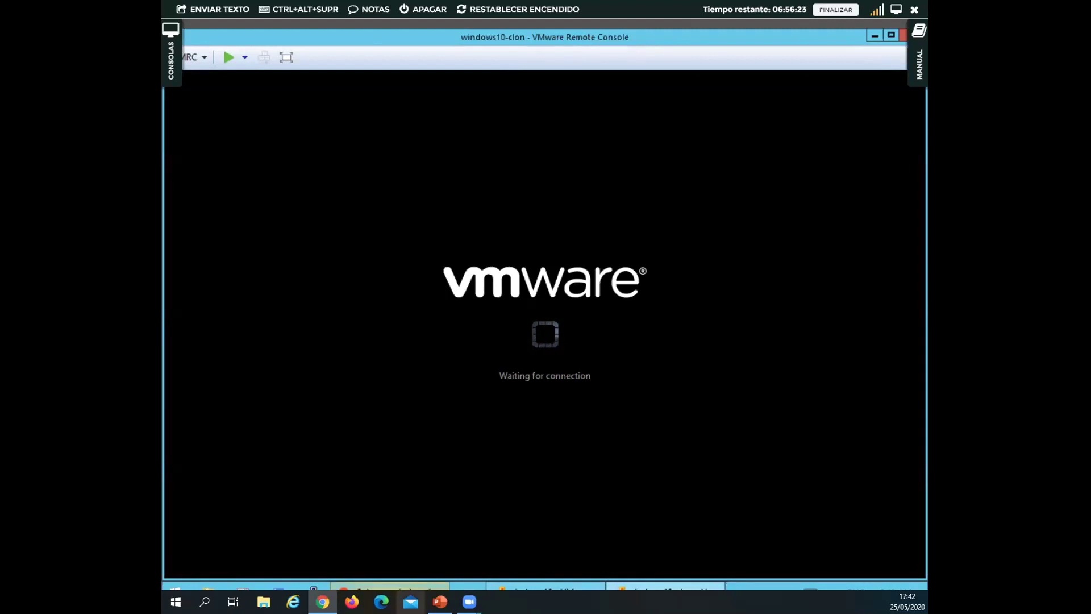
# - Switch to the windows10 console and open Disk Management through This PC's Manage option
pyautogui.click(558, 585)
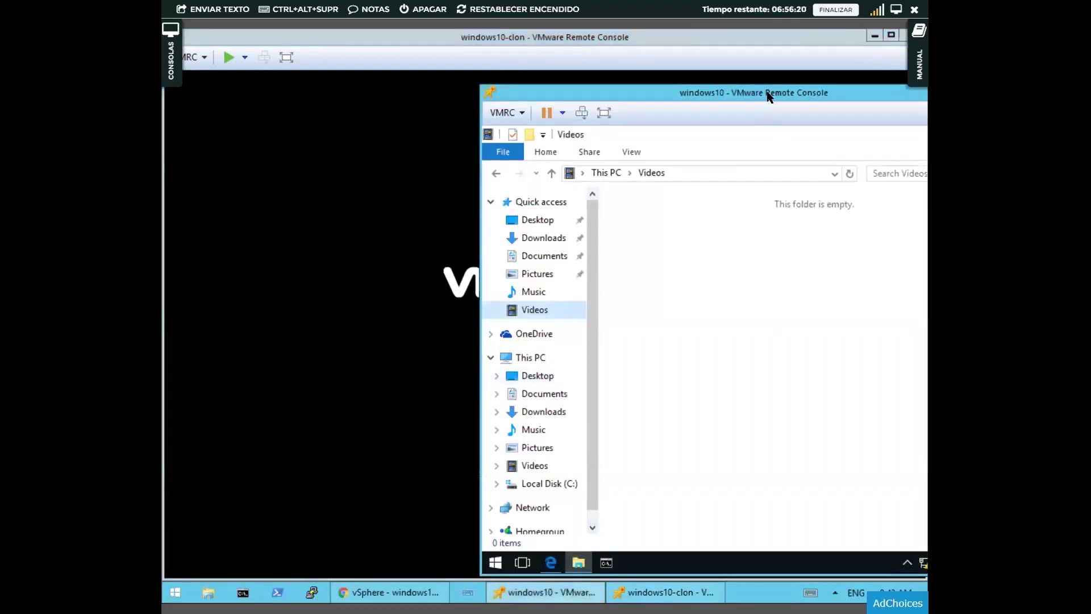
pyautogui.moveTo(763, 95); pyautogui.dragTo(499, 73)
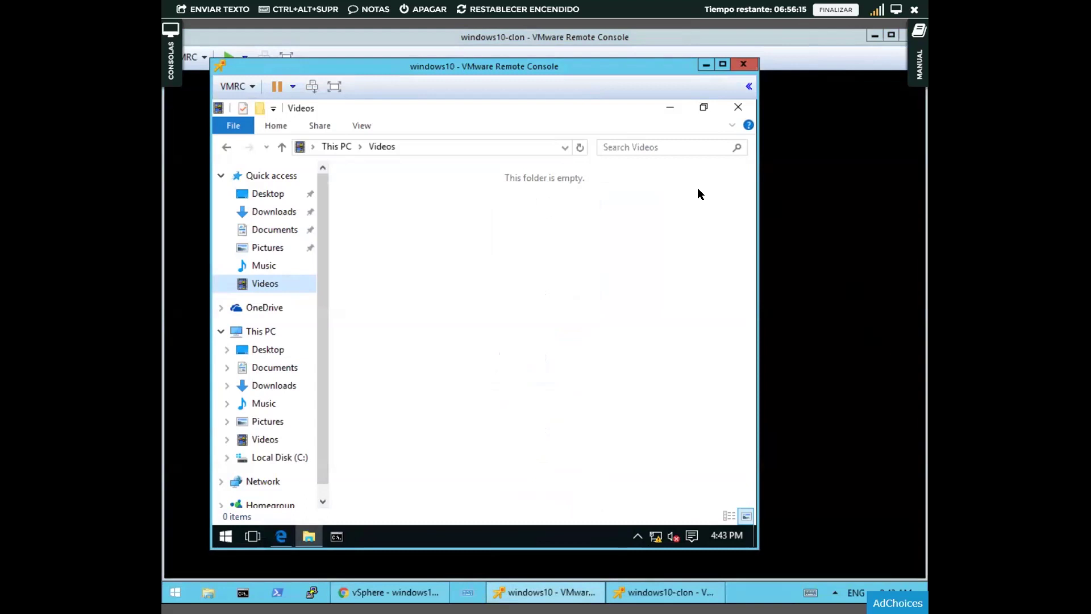
pyautogui.click(261, 335)
pyautogui.rightClick(261, 335)
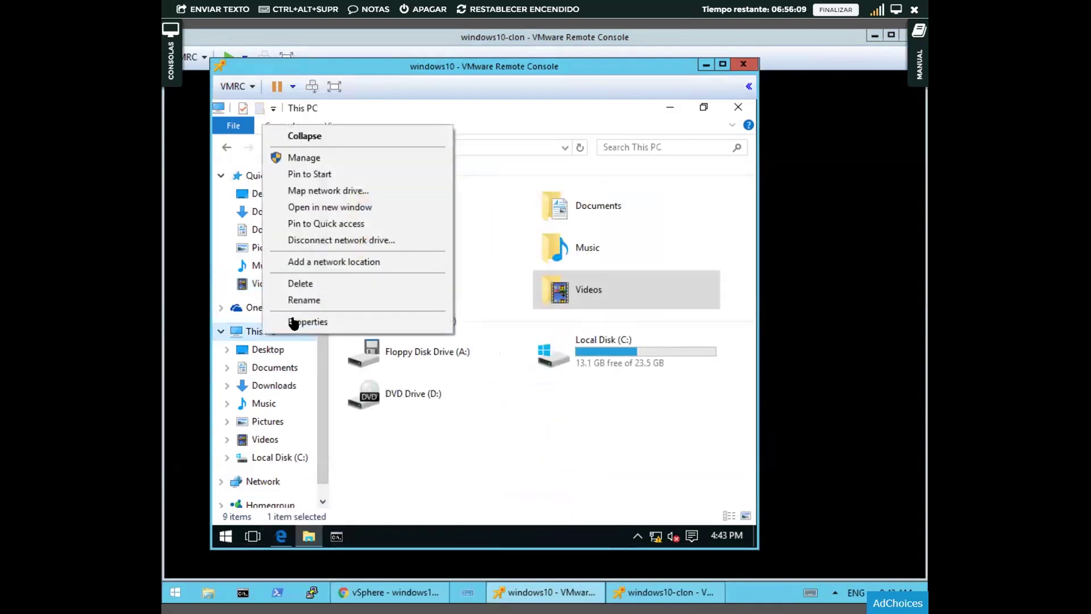
pyautogui.click(335, 159)
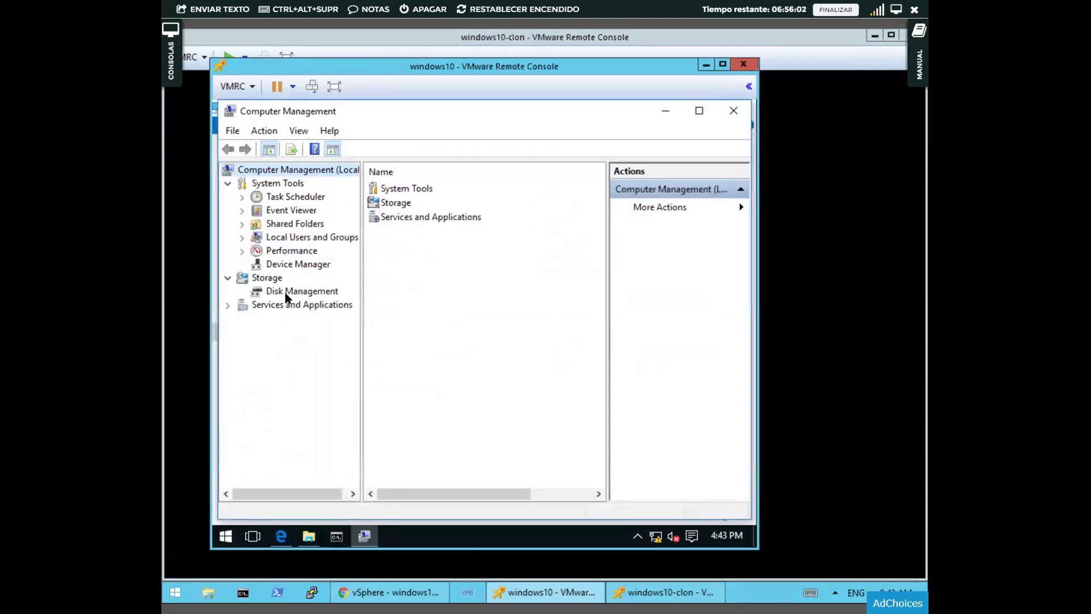
pyautogui.click(286, 294)
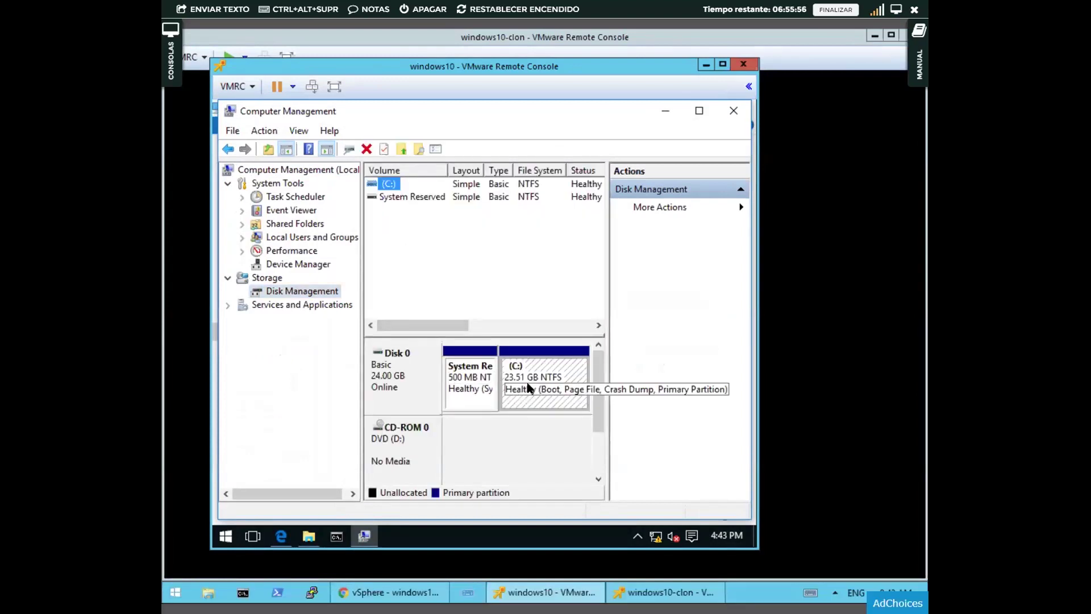
# - Shrink the C: partition by 4000 MB to 19.60 GB, then close Computer Management
pyautogui.rightClick(527, 388)
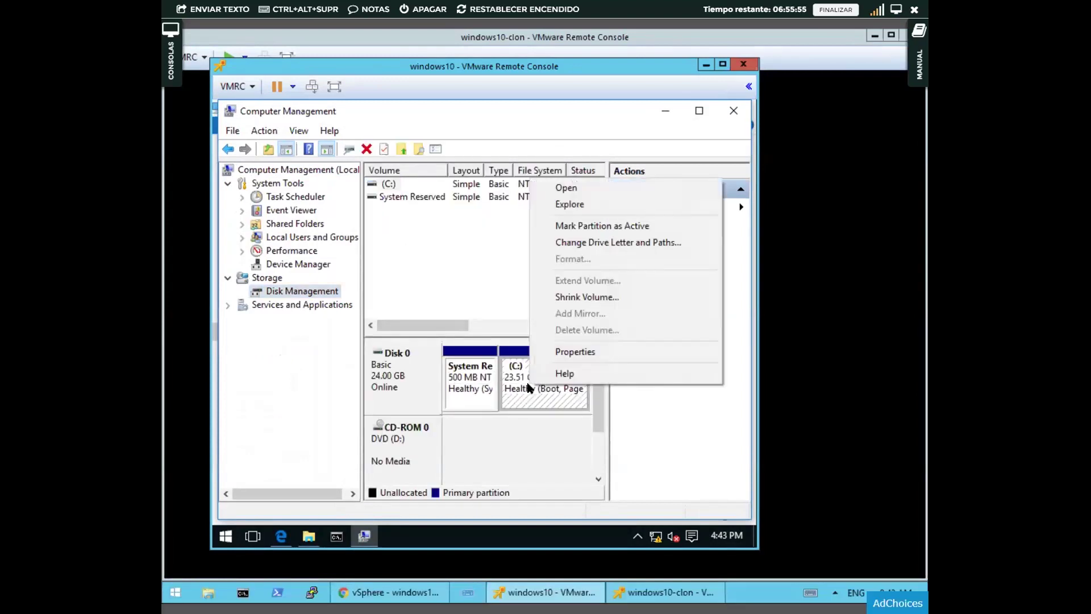
pyautogui.click(575, 299)
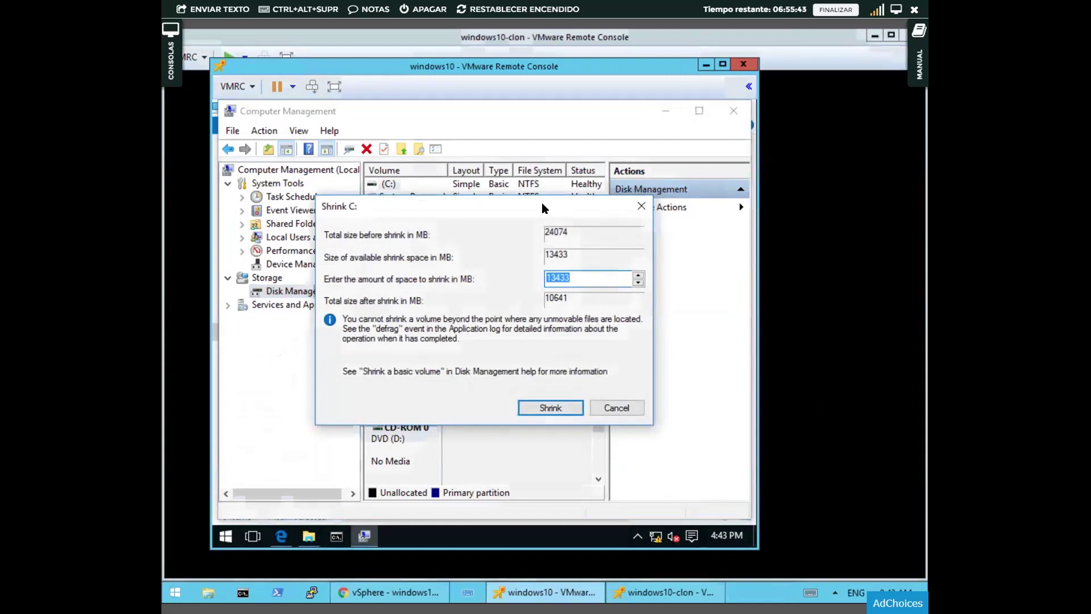
pyautogui.moveTo(551, 204); pyautogui.dragTo(511, 206)
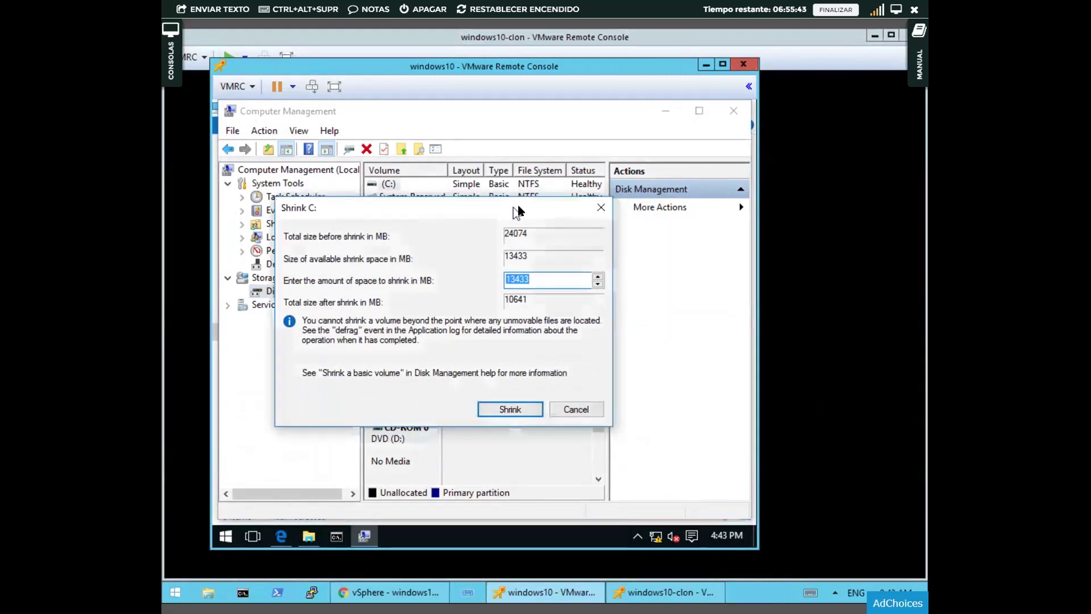
pyautogui.click(528, 280)
pyautogui.hotkey('ctrl', 'a')
pyautogui.write('4000')
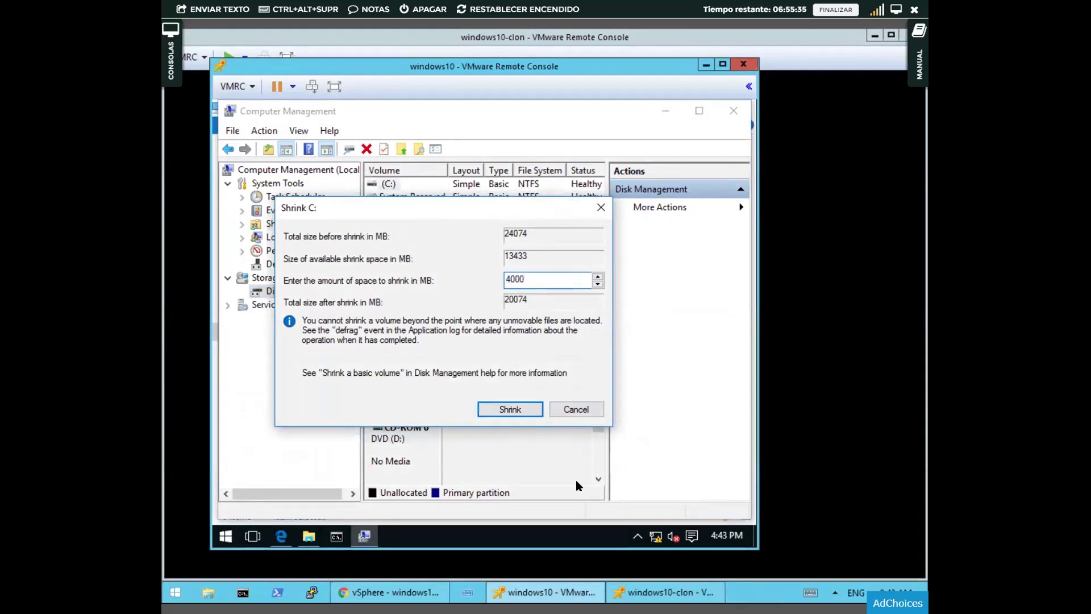
pyautogui.click(489, 410)
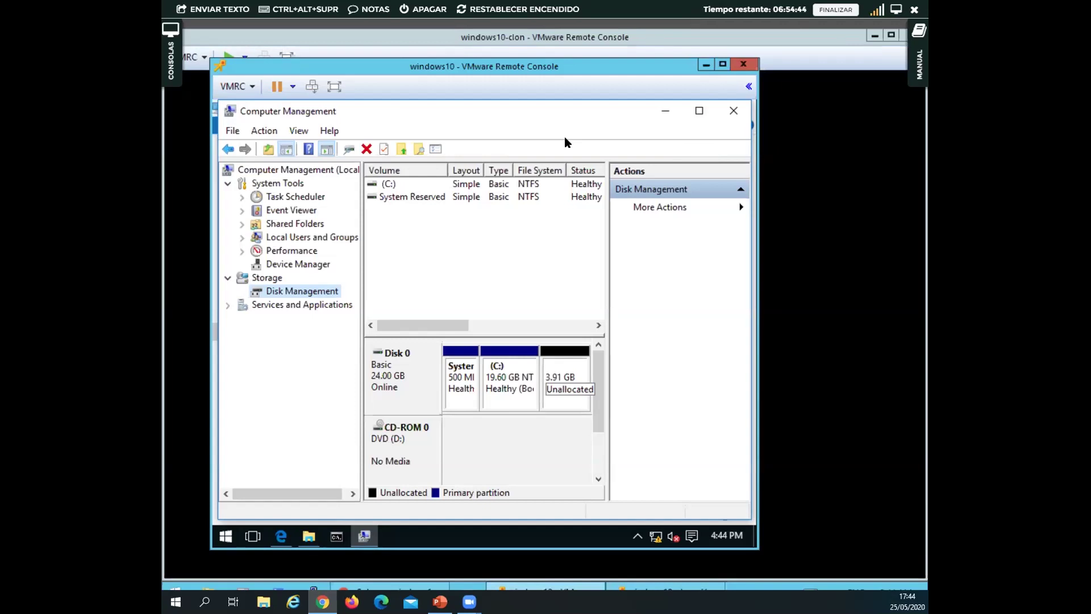
pyautogui.click(733, 111)
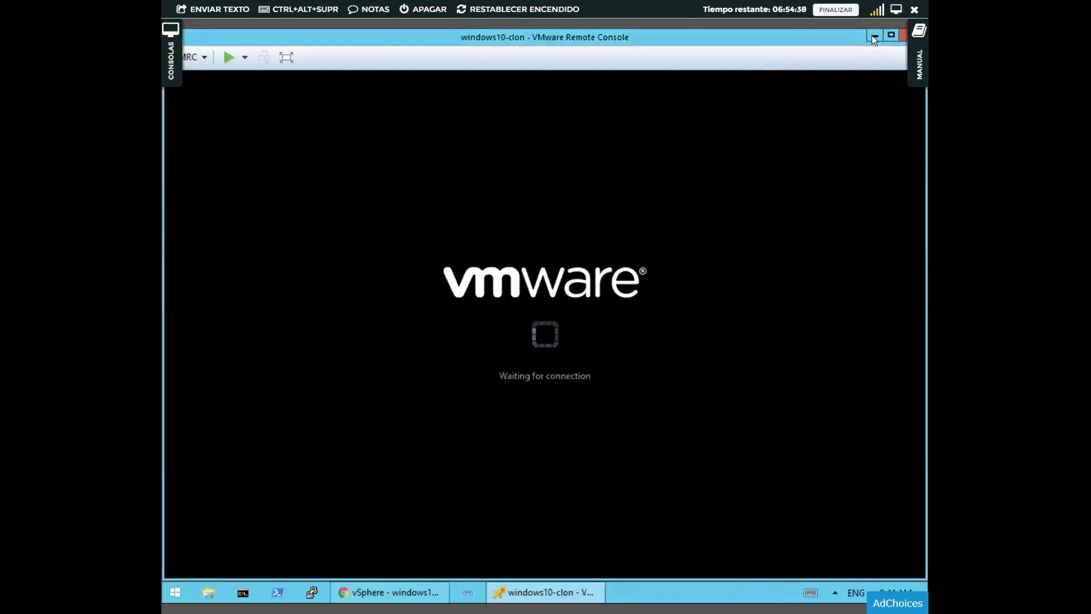
# - Minimize the console and edit esx-03a.corp.local's Time Configuration (NTP server 192.168.100.1)
pyautogui.click(874, 36)
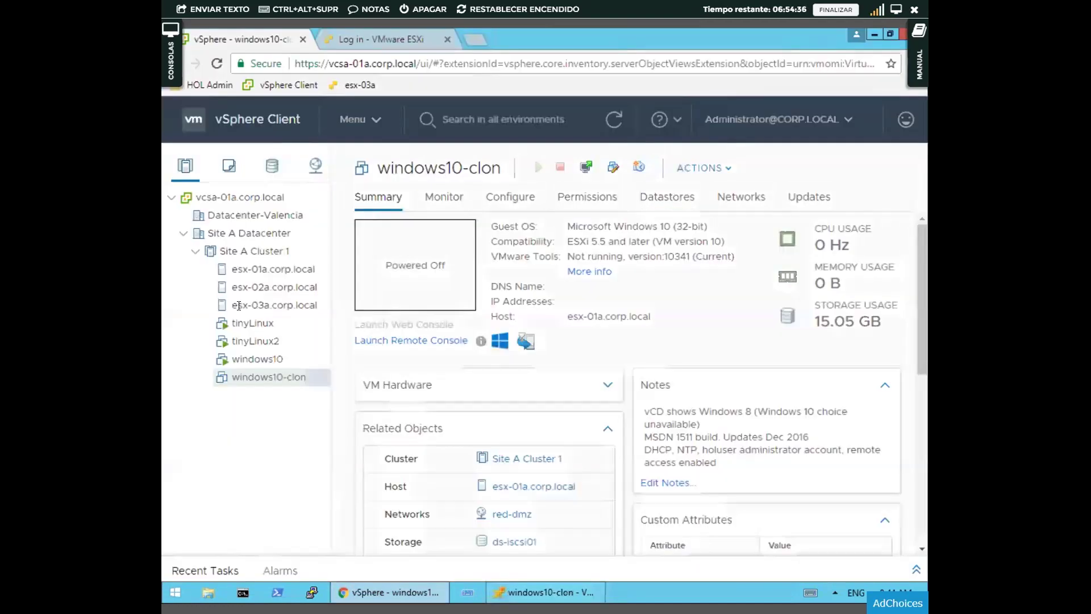
pyautogui.click(267, 306)
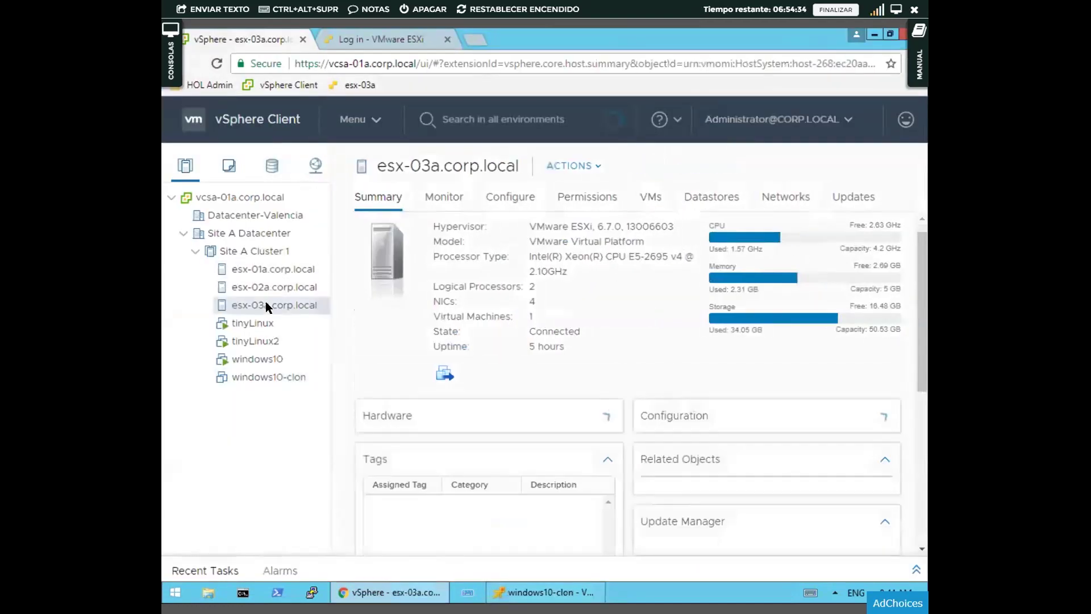
pyautogui.click(510, 196)
pyautogui.scroll(-5, 435, 340)
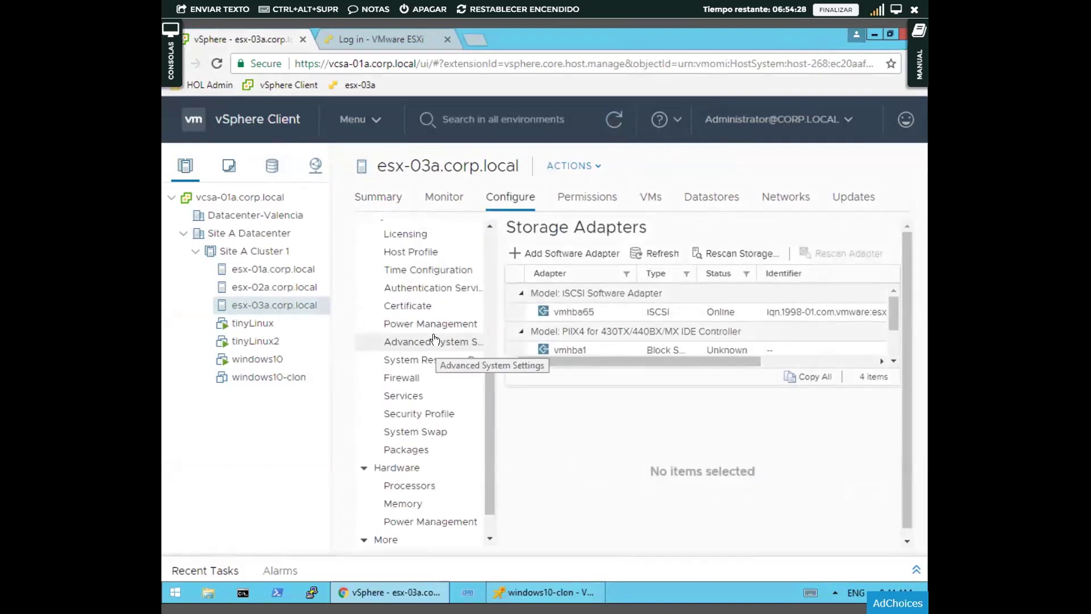
pyautogui.click(445, 270)
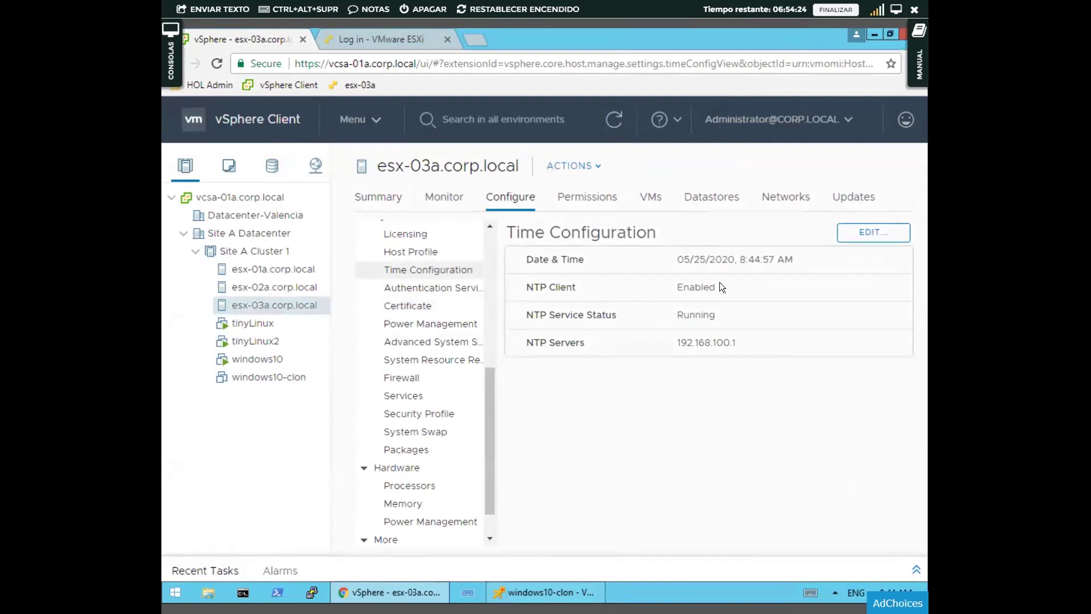
pyautogui.click(873, 232)
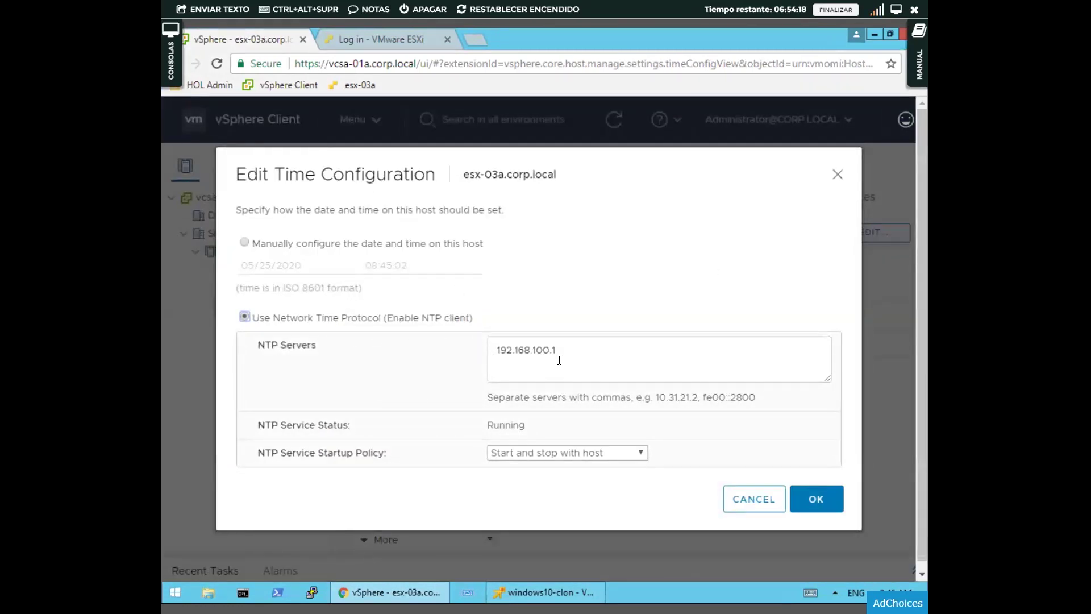
# - Inspect the NTP Servers field, leaving 192.168.100.1 as the only server
pyautogui.moveTo(563, 349); pyautogui.dragTo(534, 371)
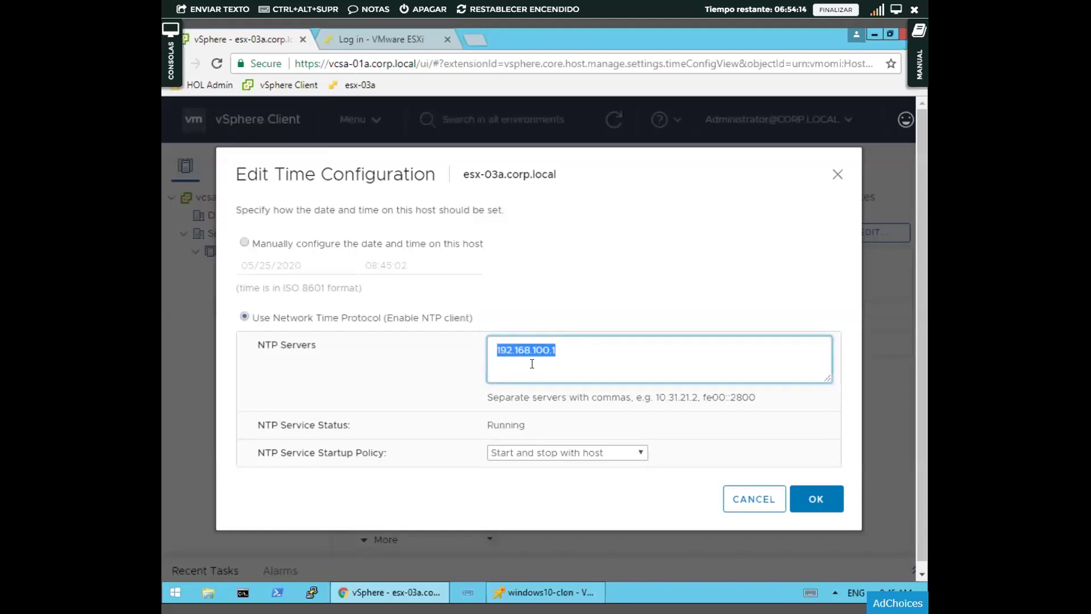
pyautogui.click(573, 352)
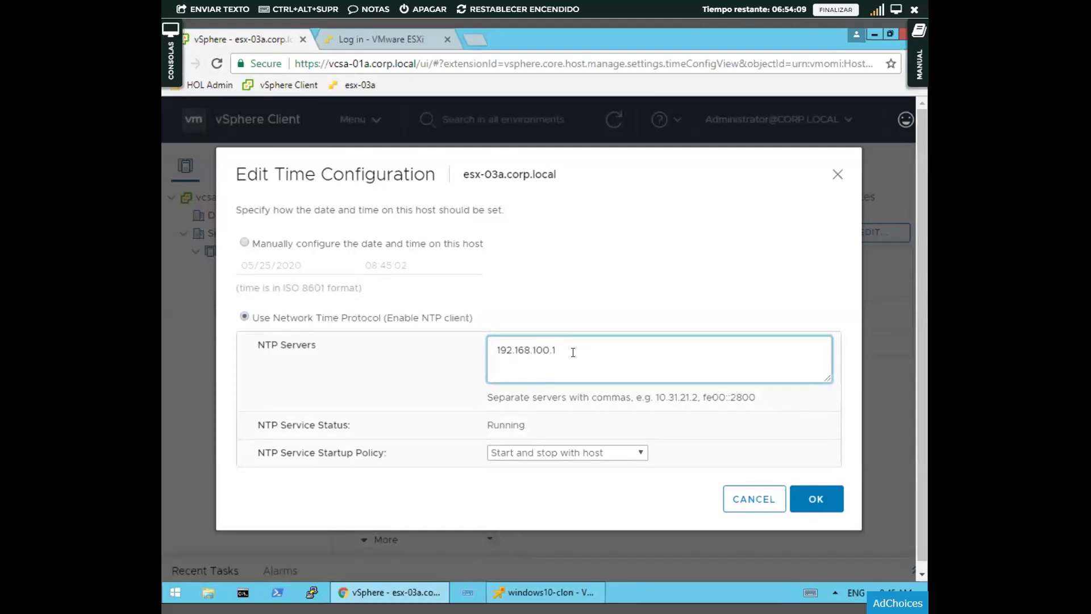
pyautogui.write(',')
pyautogui.press('BackSpace')
pyautogui.press('BackSpace')
pyautogui.write(',')
pyautogui.press('BackSpace')
pyautogui.write(',')
pyautogui.press('BackSpace')
pyautogui.scroll(-1, 699, 435)
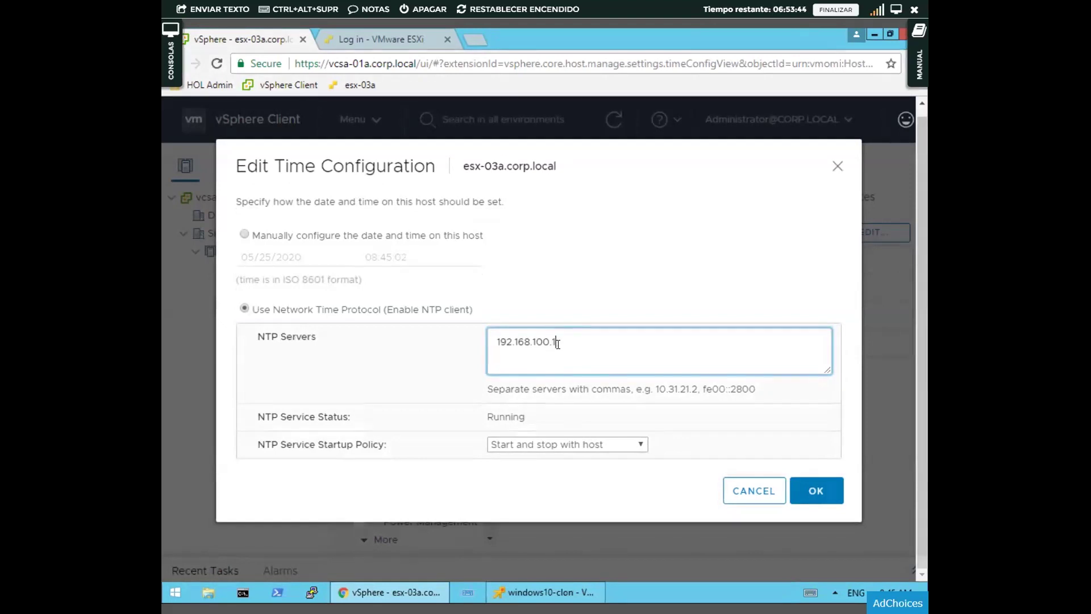
pyautogui.click(524, 419)
# - Check the NTP startup policy options, then cancel the time configuration edits
pyautogui.moveTo(520, 418); pyautogui.dragTo(581, 443)
pyautogui.click(591, 444)
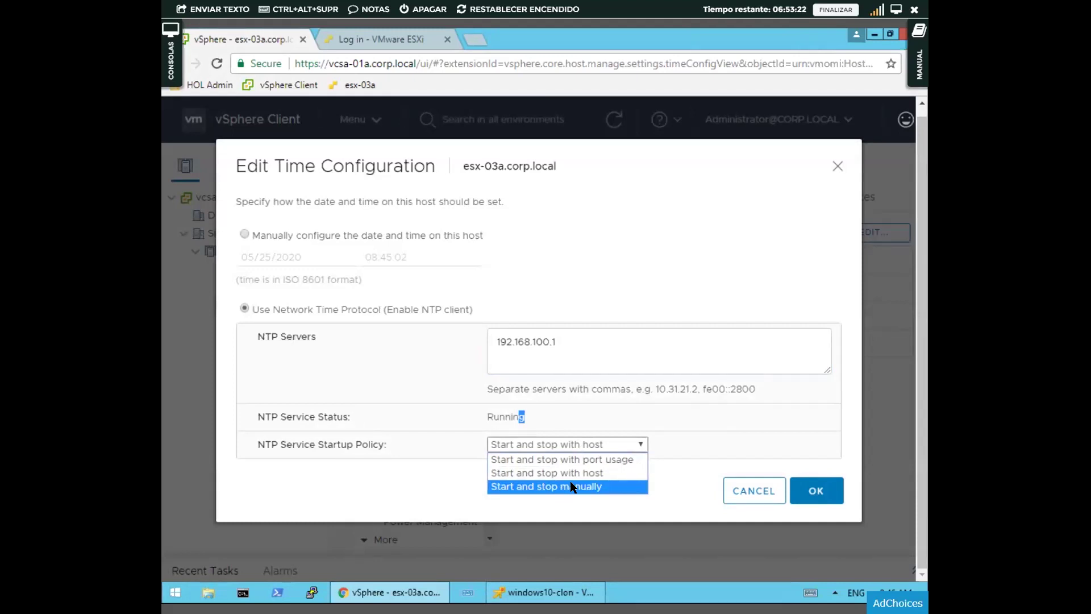
pyautogui.press('Up')
pyautogui.press('Up')
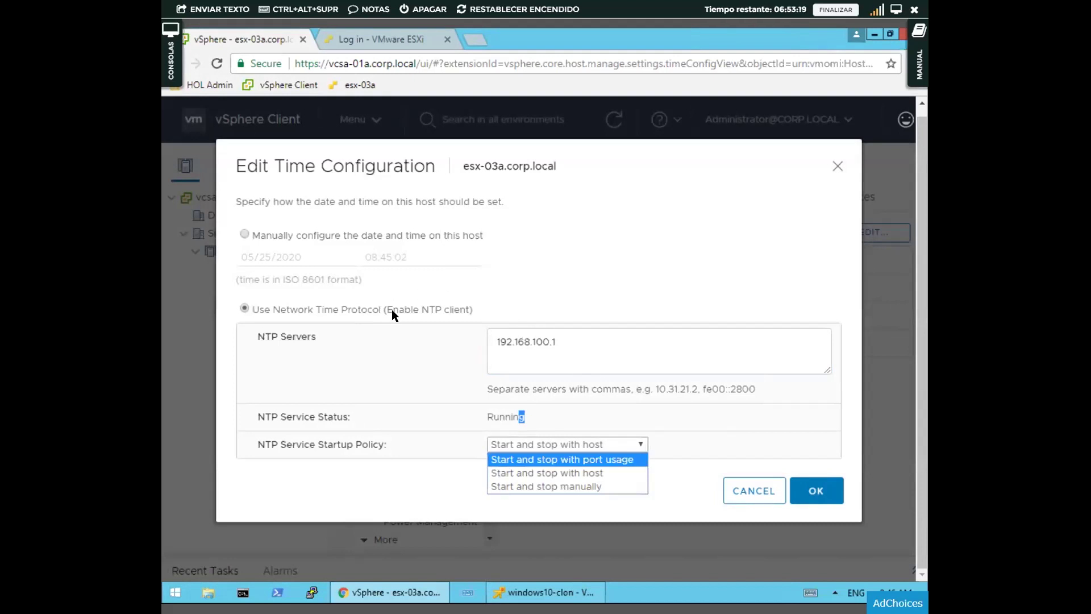
pyautogui.moveTo(558, 343); pyautogui.dragTo(448, 352)
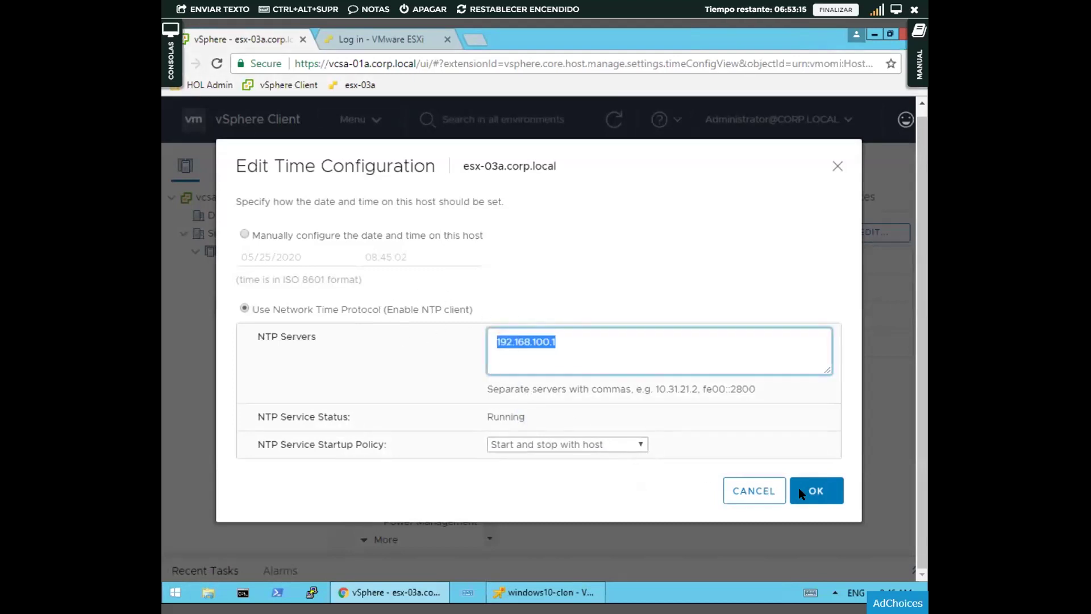
pyautogui.click(771, 489)
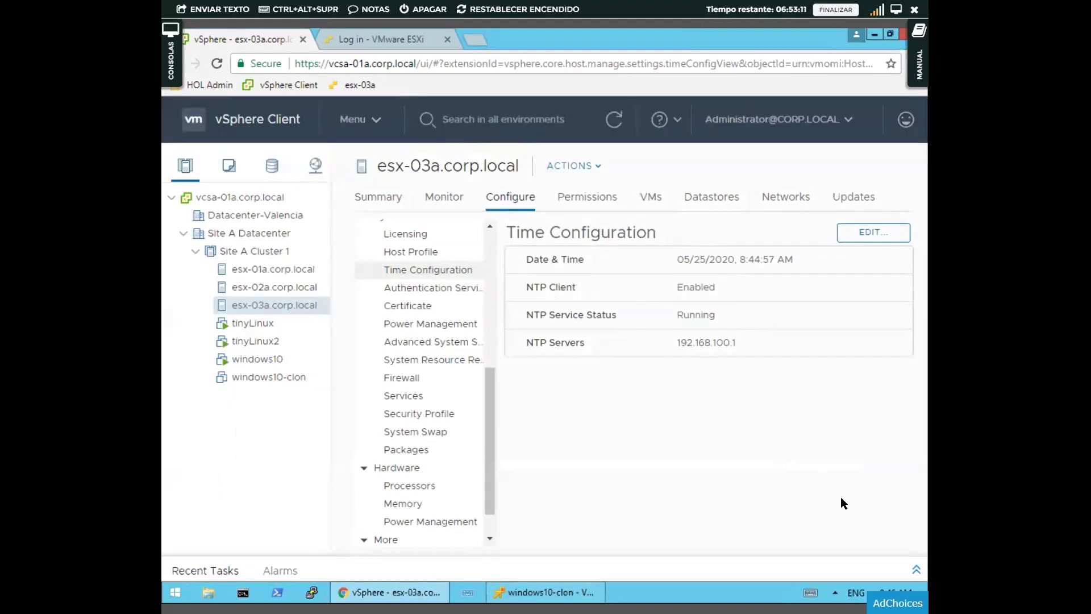
# - Glance at the windows10-clon console, then select the windows10 VM in vSphere Client
pyautogui.click(527, 590)
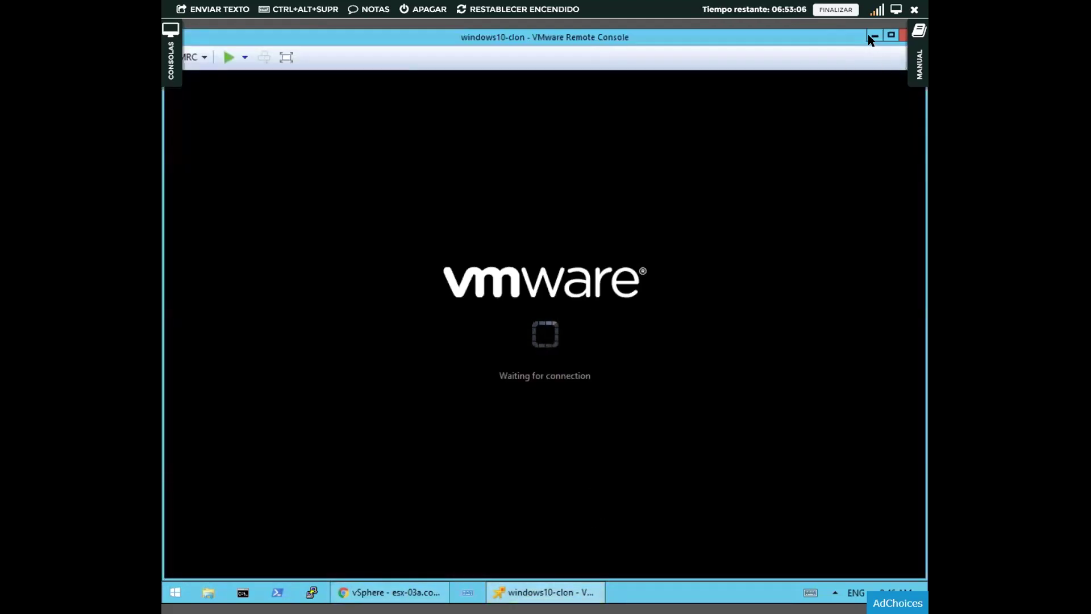
pyautogui.hotkey('alt', 'Tab')
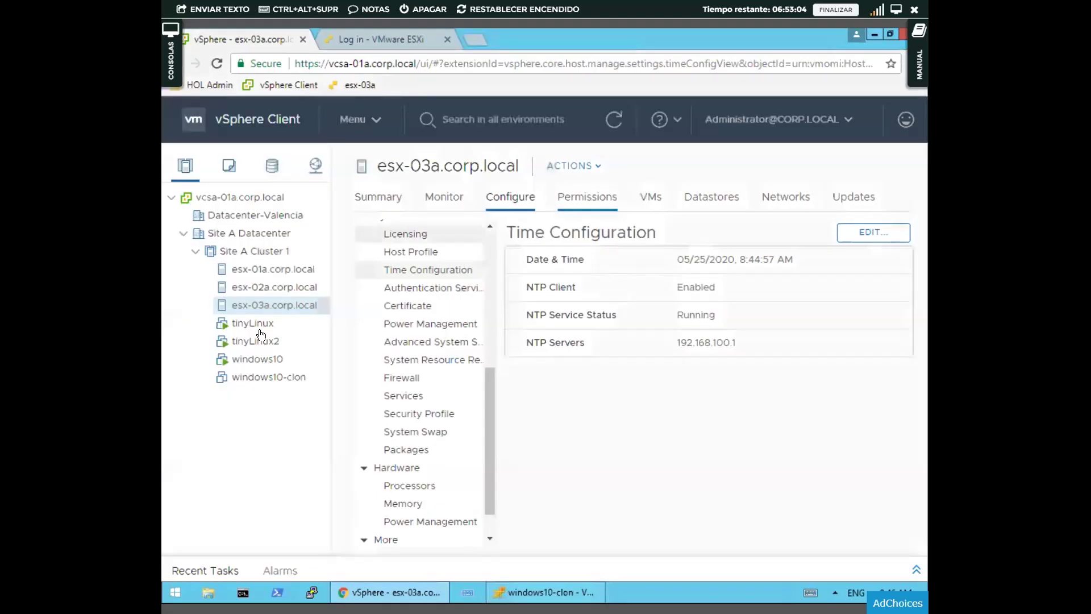
pyautogui.click(258, 360)
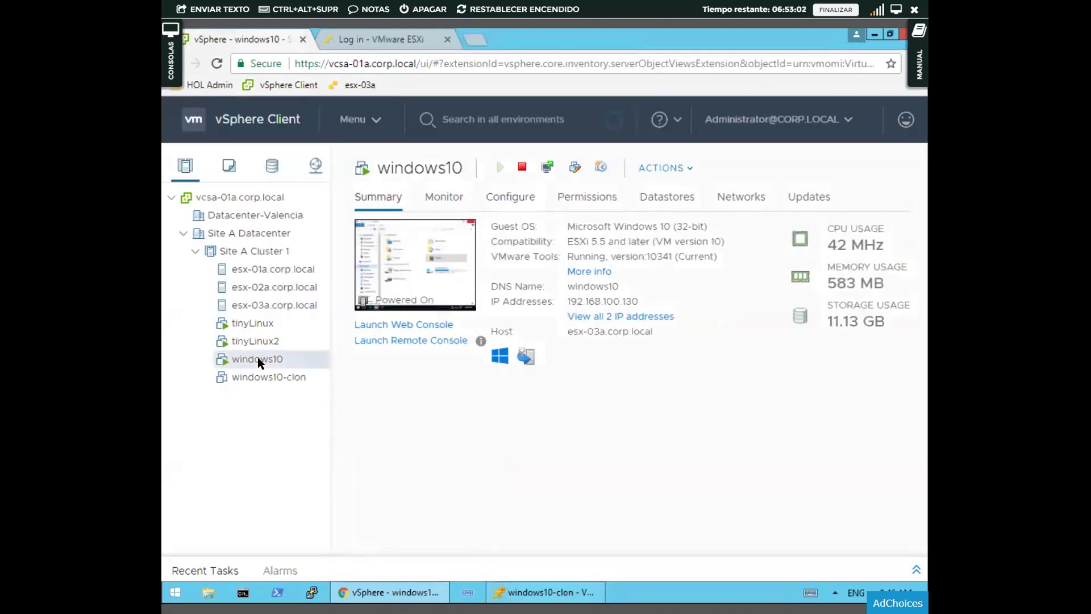
pyautogui.rightClick(258, 360)
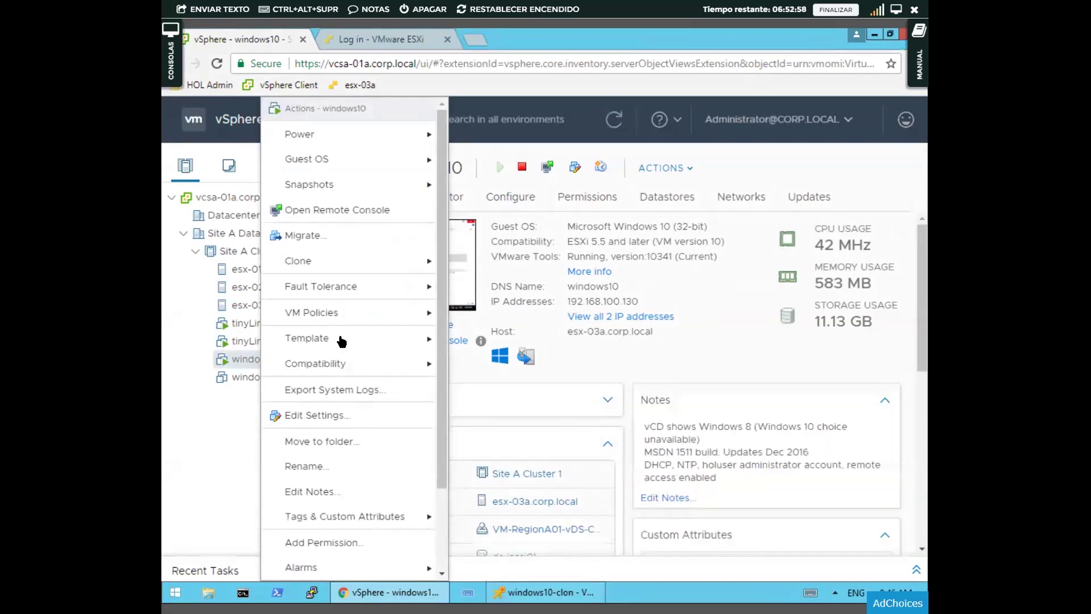
pyautogui.moveTo(341, 341)
pyautogui.click(528, 128)
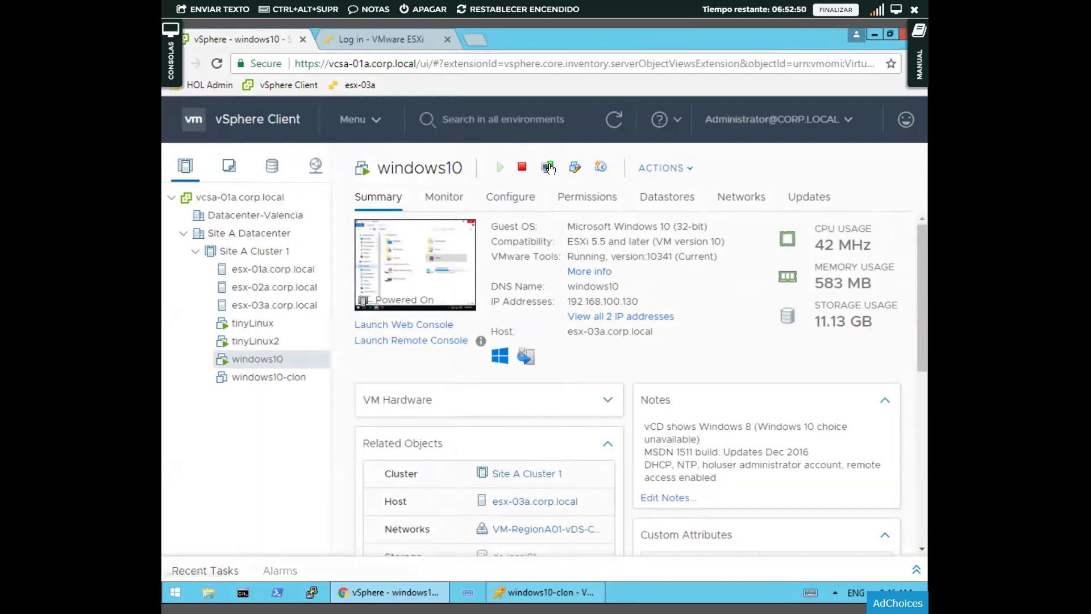
# - Launch windows10 in VMware Remote Console (VMRC) and let the browser open it
pyautogui.click(549, 167)
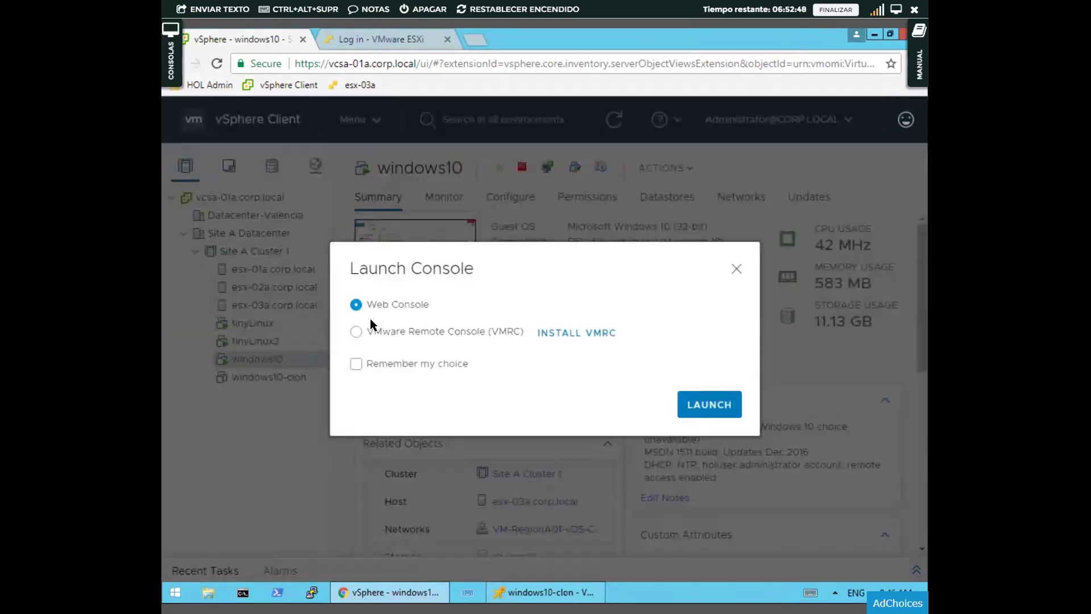
pyautogui.click(356, 332)
pyautogui.click(713, 401)
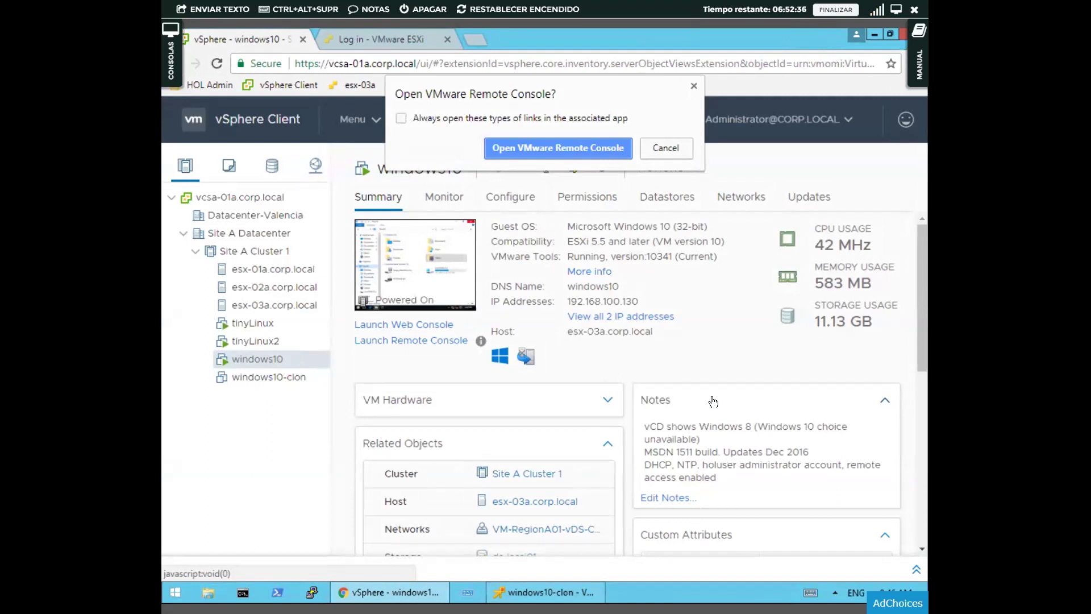
pyautogui.click(571, 149)
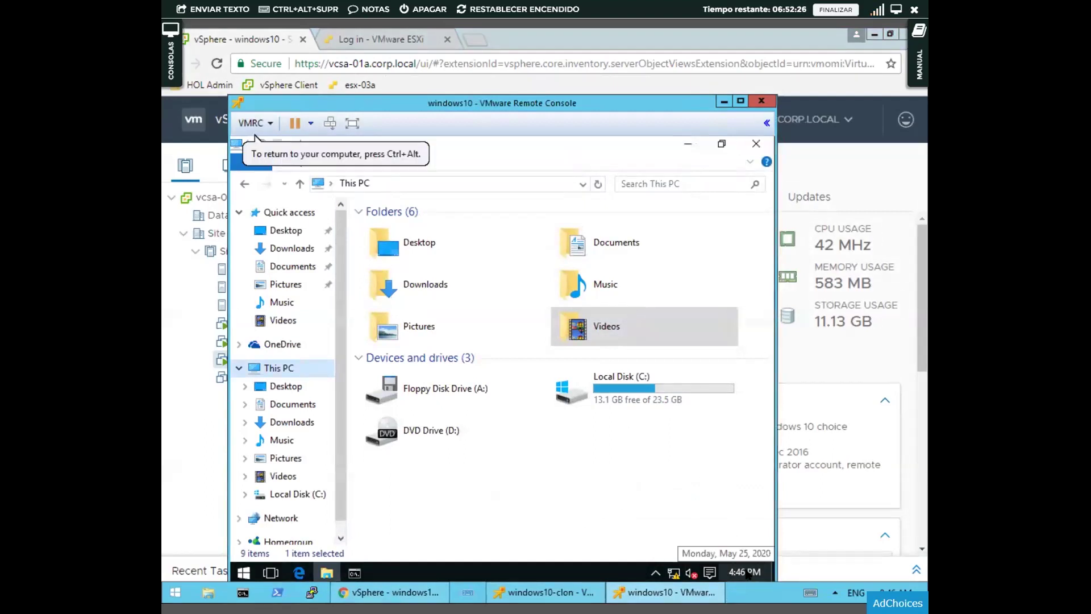
# - Check the windows10 guest's drives and taskbar menu, then close the VMRC window
pyautogui.rightClick(744, 572)
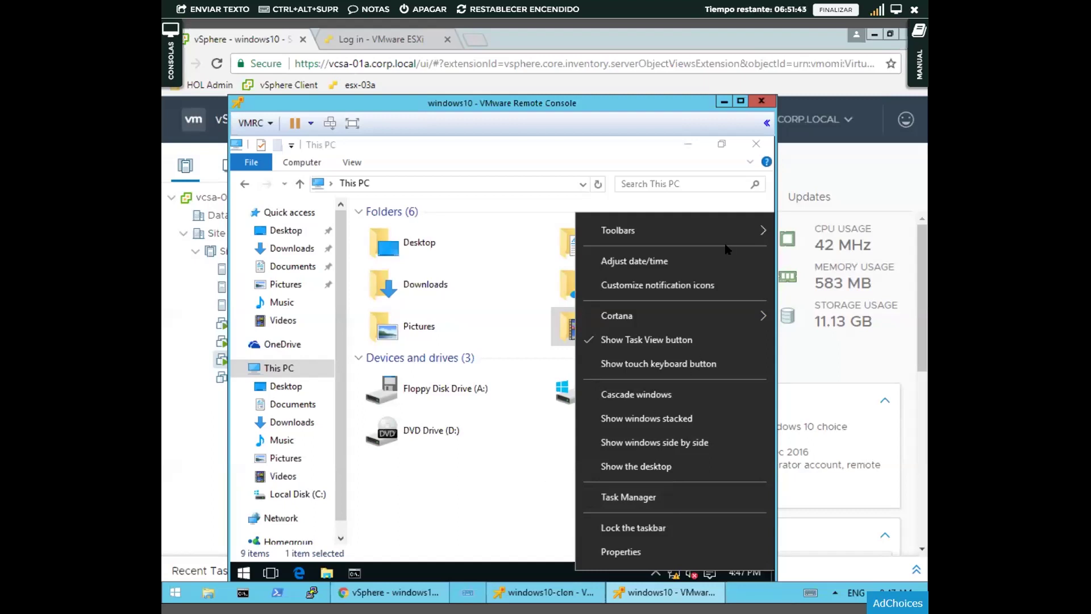
pyautogui.click(762, 101)
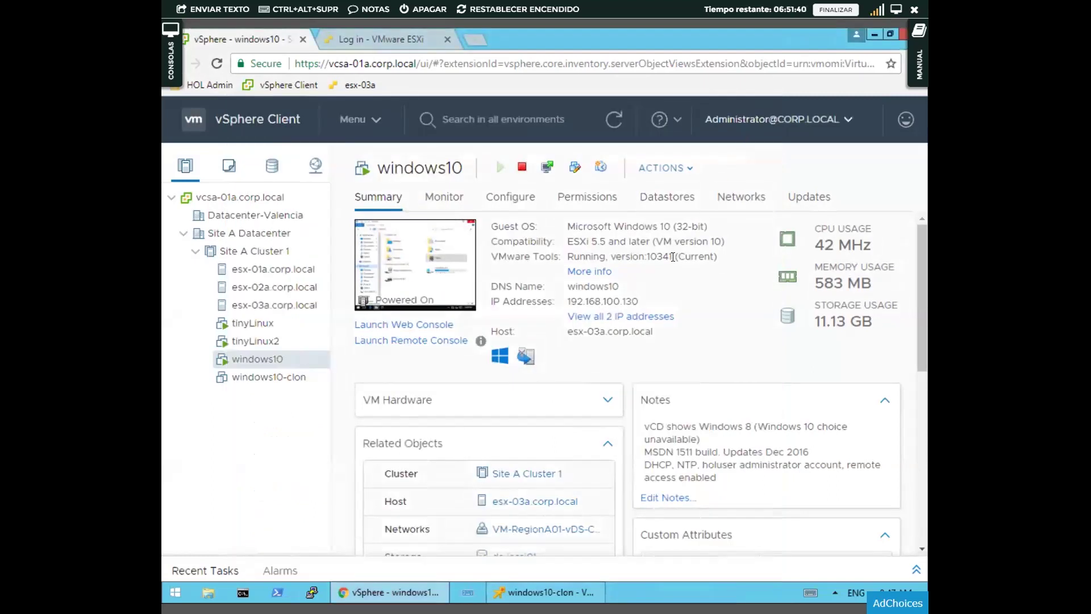
# - Go to Administration > Single Sign On > Configuration > Token Policy and highlight 600000 ms clock tolerance
pyautogui.click(376, 126)
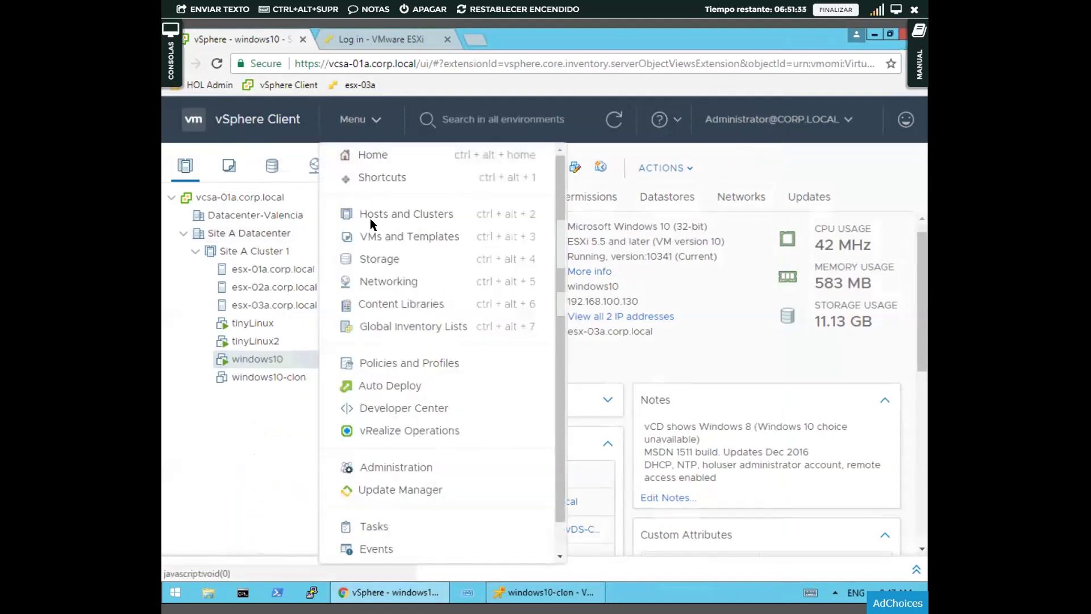
pyautogui.click(375, 465)
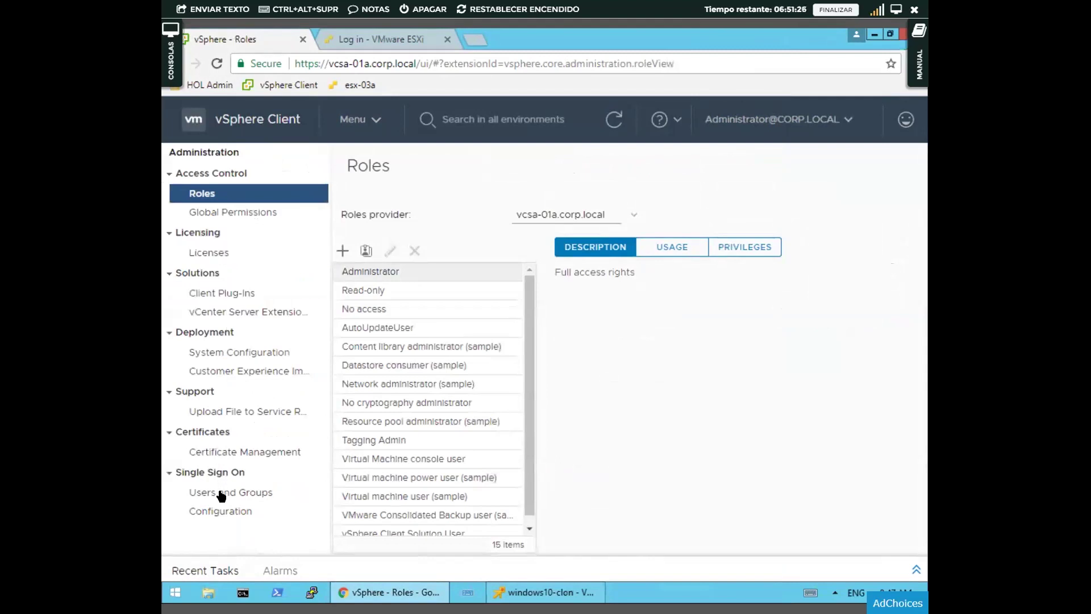
pyautogui.click(221, 511)
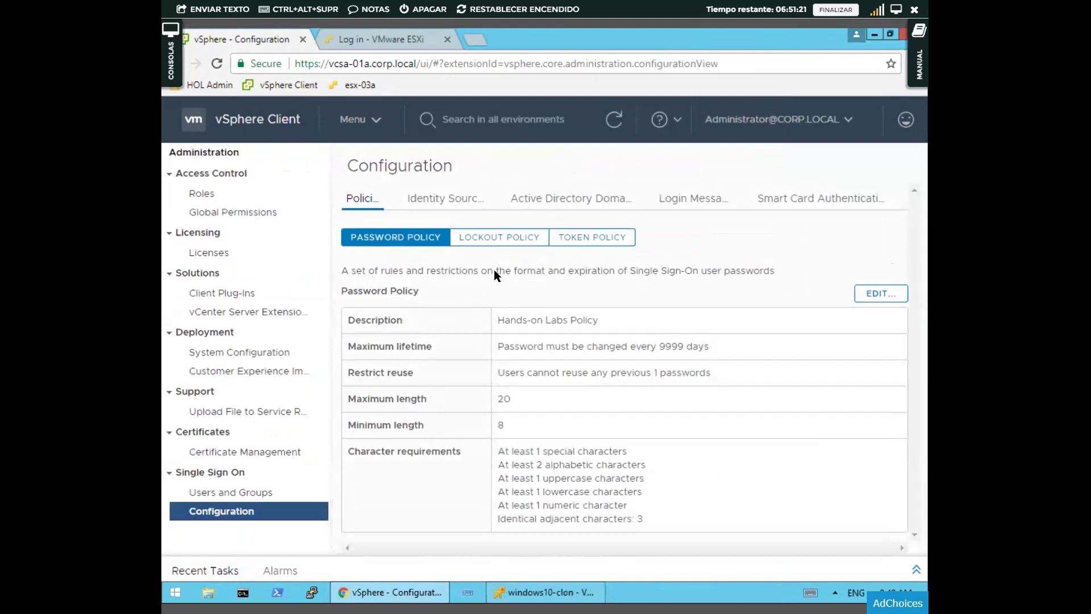
pyautogui.click(582, 244)
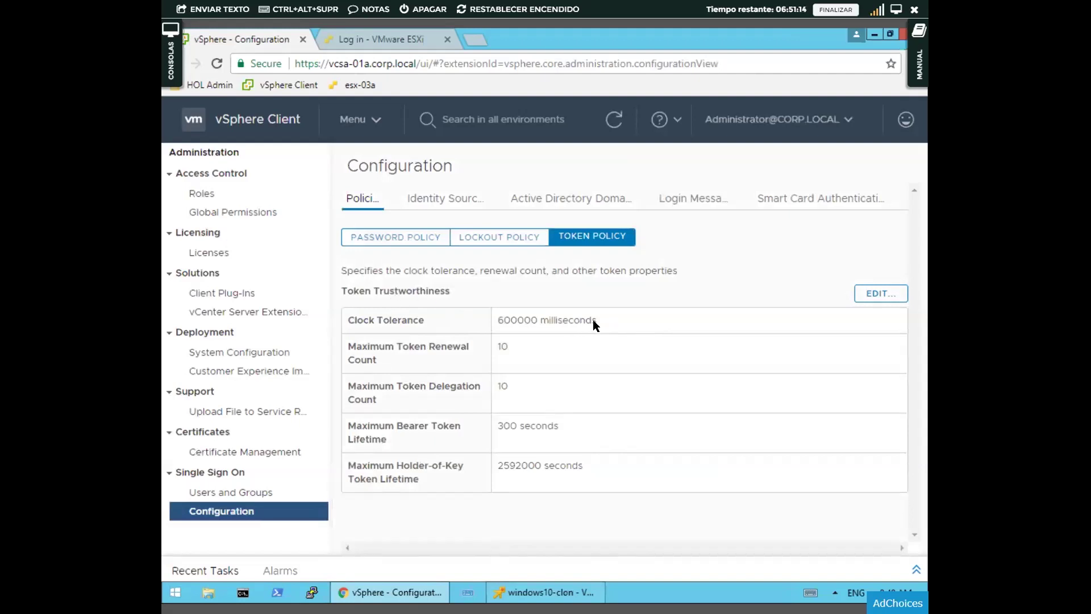
pyautogui.moveTo(485, 317); pyautogui.dragTo(603, 323)
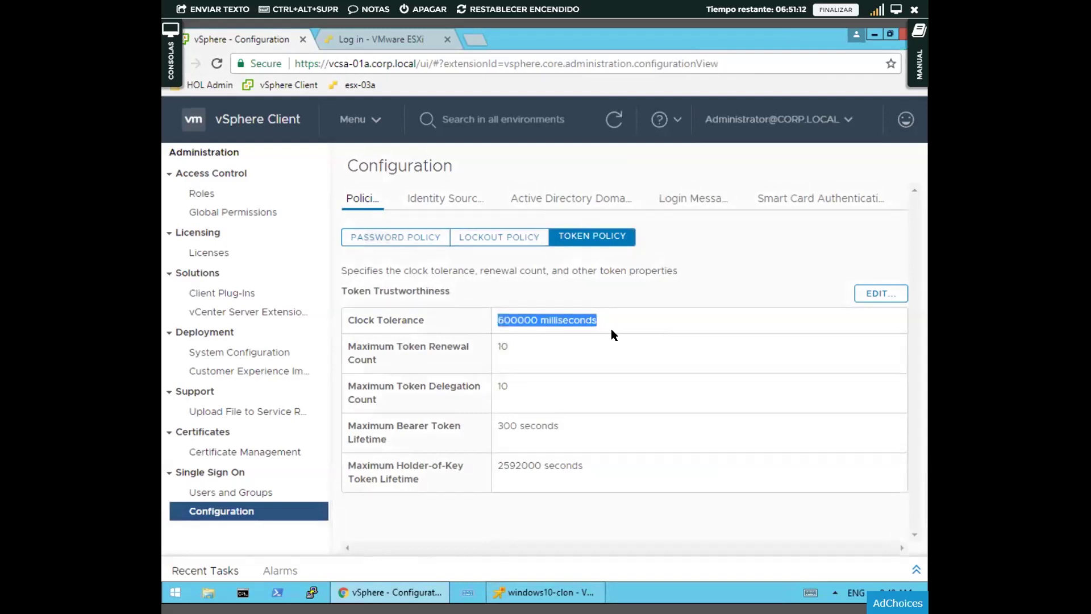
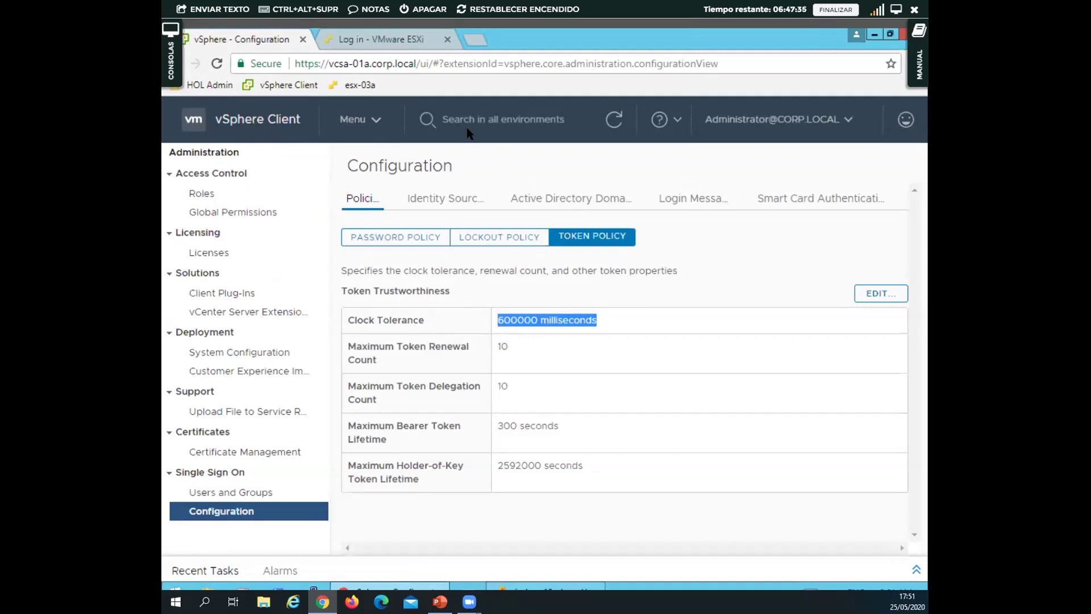
# - Show esx-01a.corp.local's virtual switches and expand vSwitch0 to list VM Network and red-dmz
pyautogui.click(378, 121)
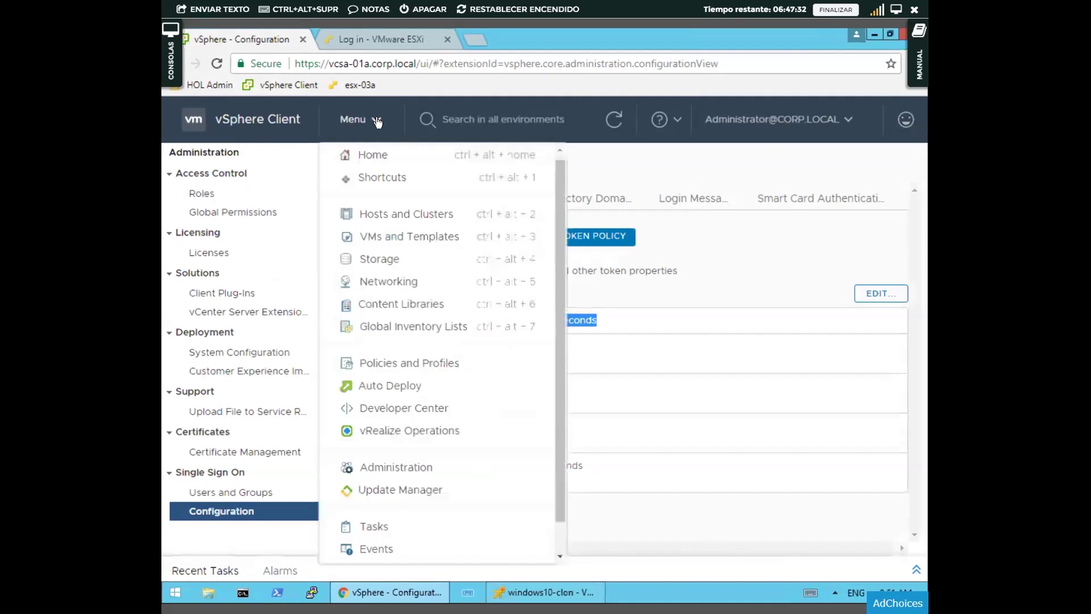
pyautogui.click(379, 155)
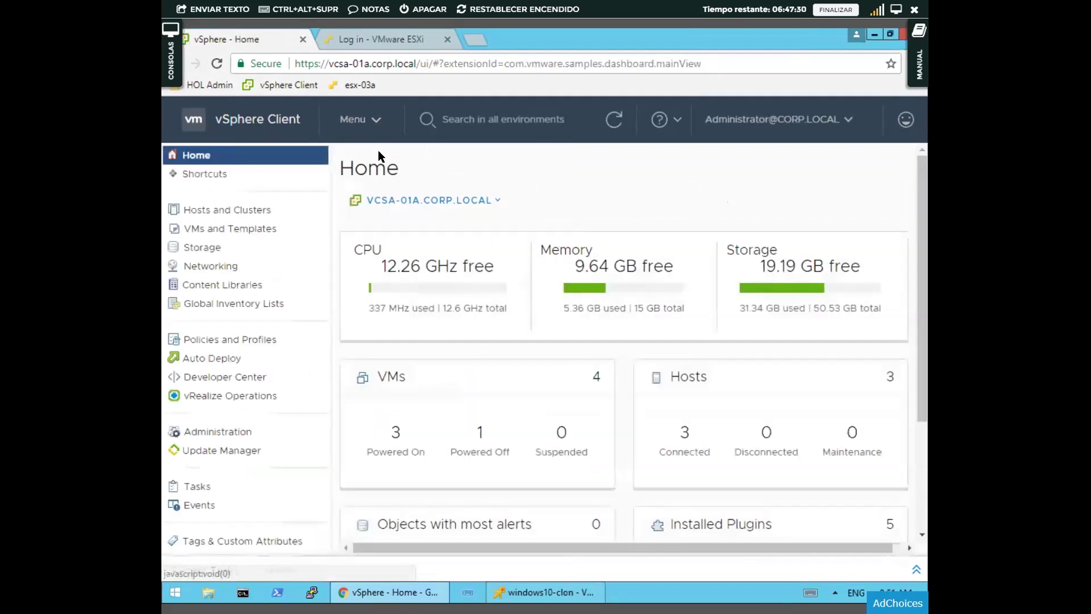
pyautogui.click(253, 209)
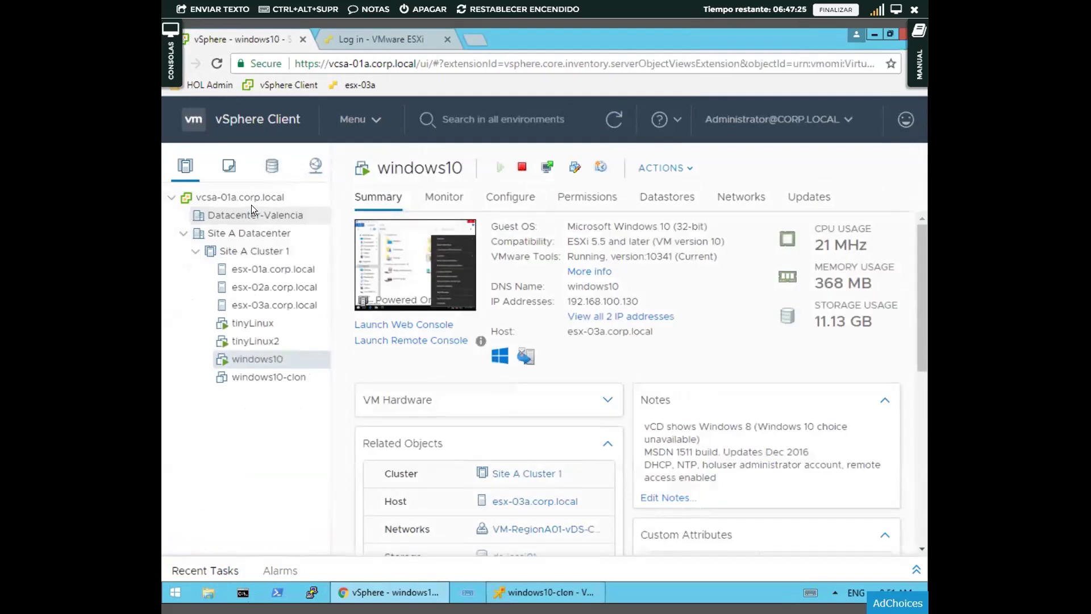
pyautogui.click(265, 273)
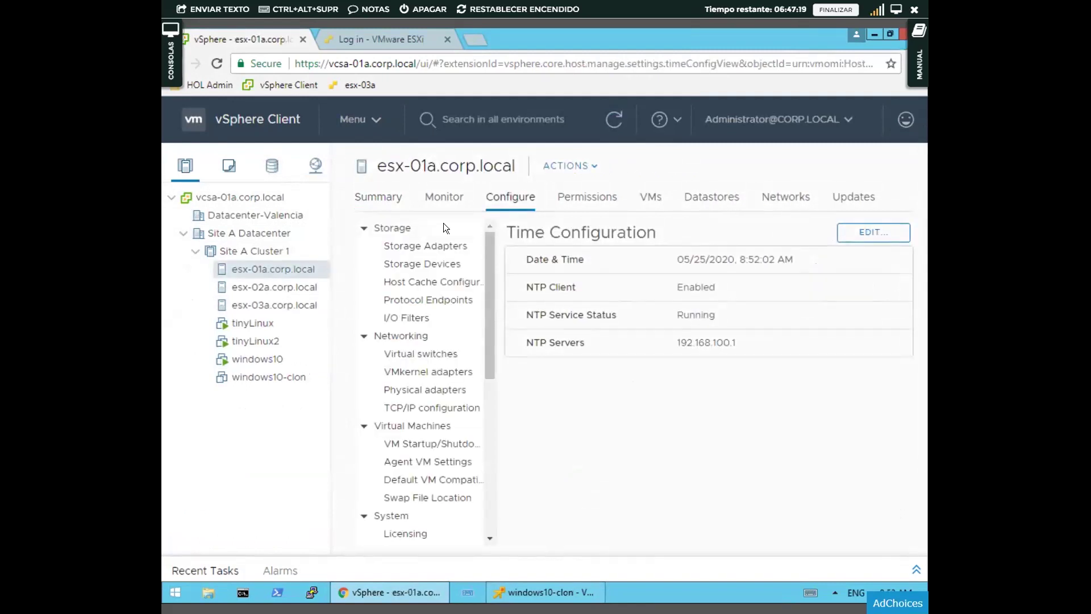
pyautogui.click(411, 355)
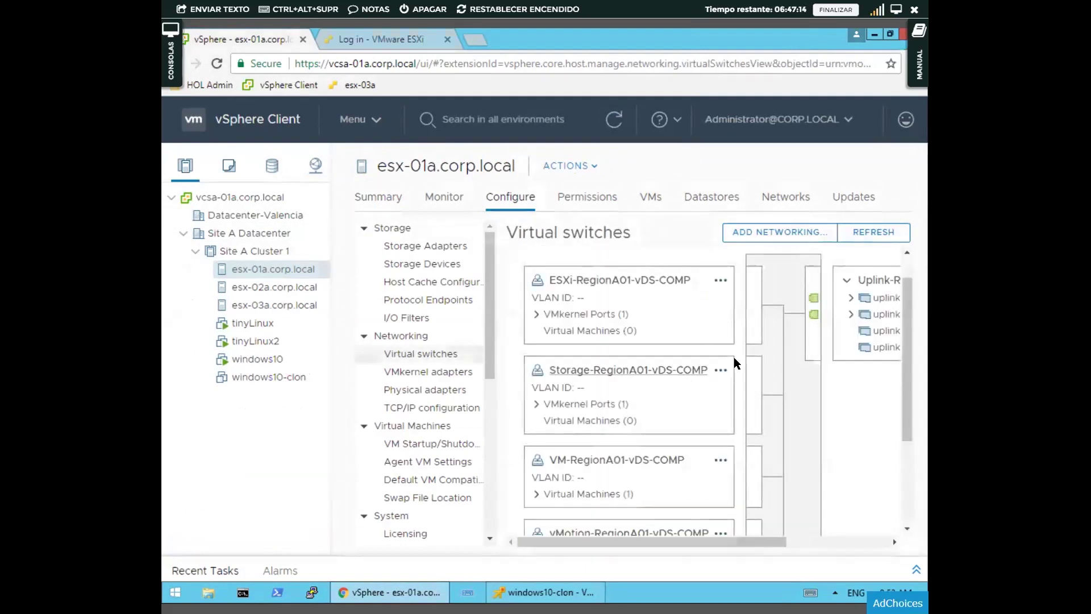
pyautogui.moveTo(906, 351); pyautogui.dragTo(894, 474)
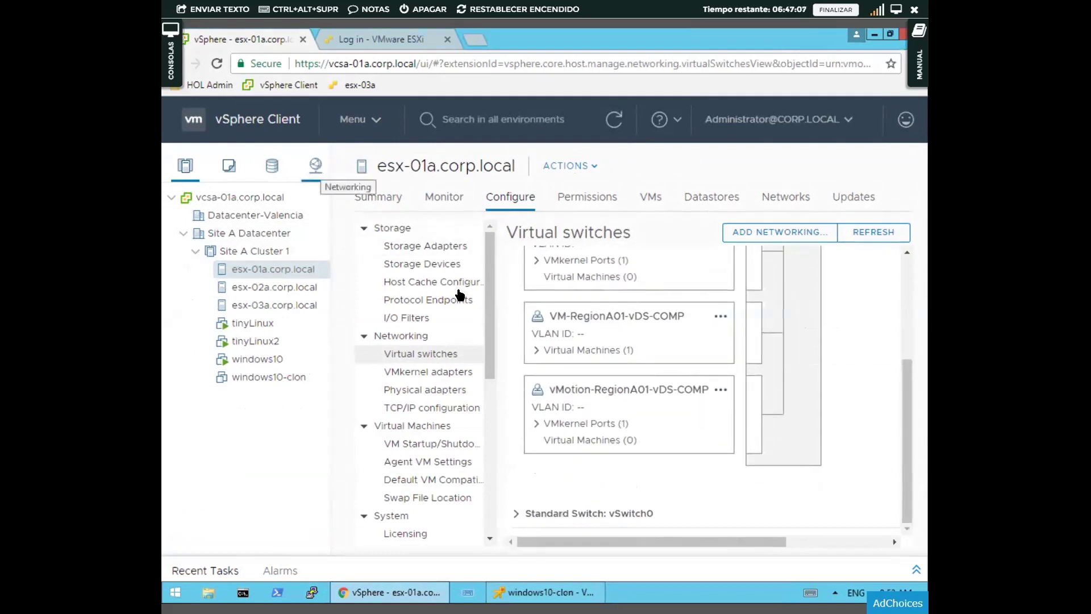
pyautogui.click(549, 512)
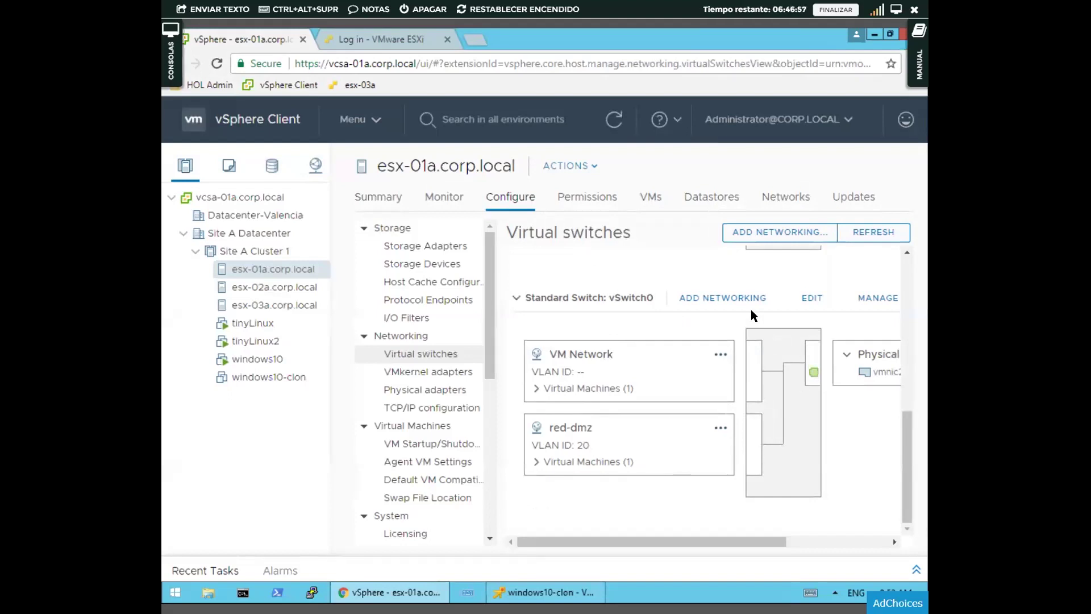
# - Add a virtual machine port group on a new standard switch with no physical adapters
pyautogui.click(730, 299)
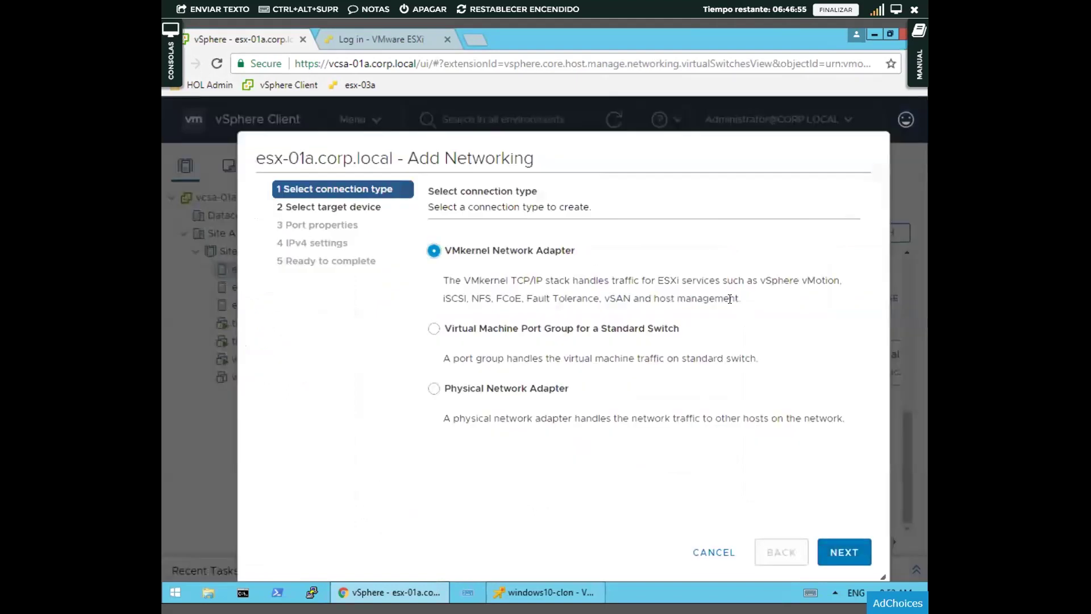
pyautogui.click(435, 329)
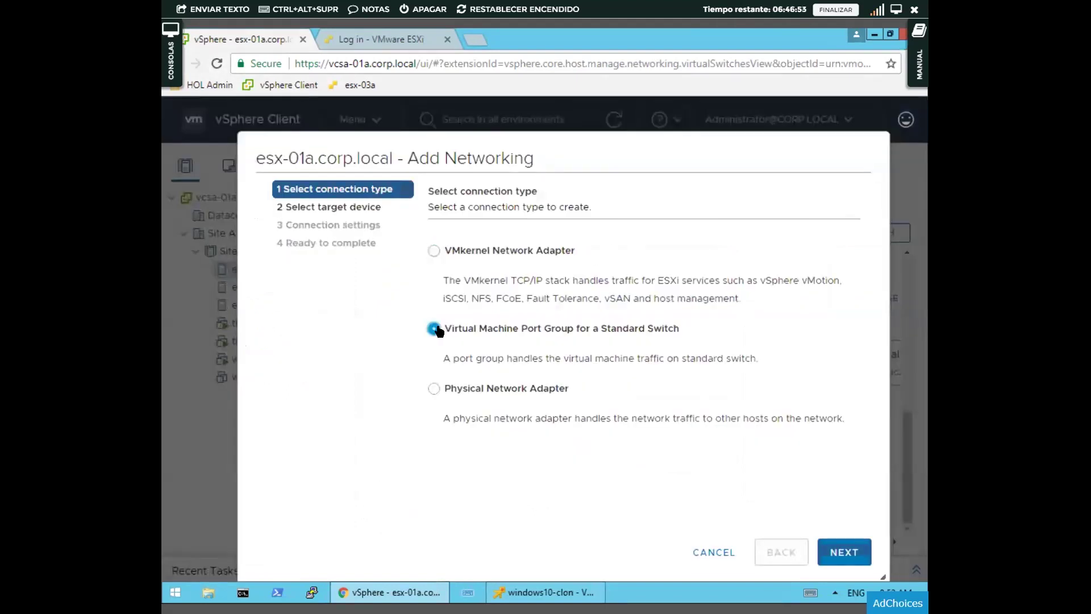
pyautogui.click(827, 550)
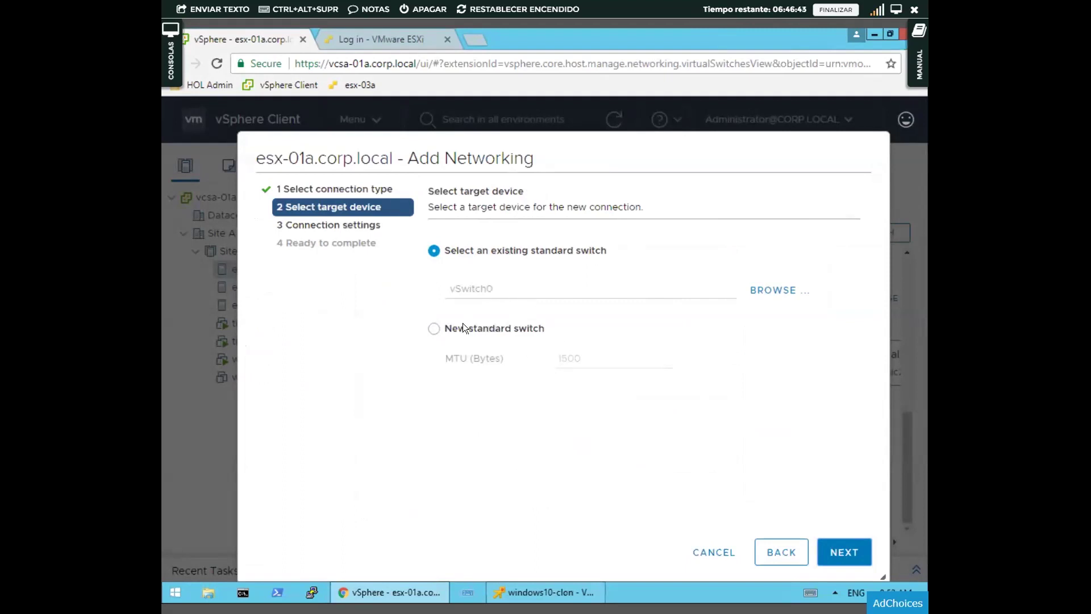
pyautogui.click(436, 328)
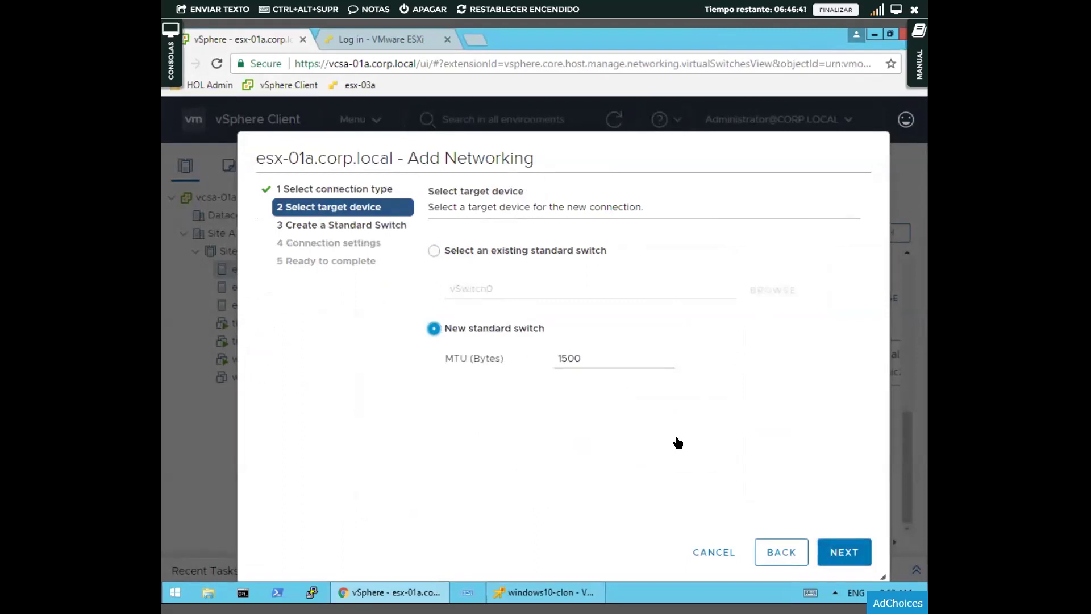
pyautogui.click(836, 554)
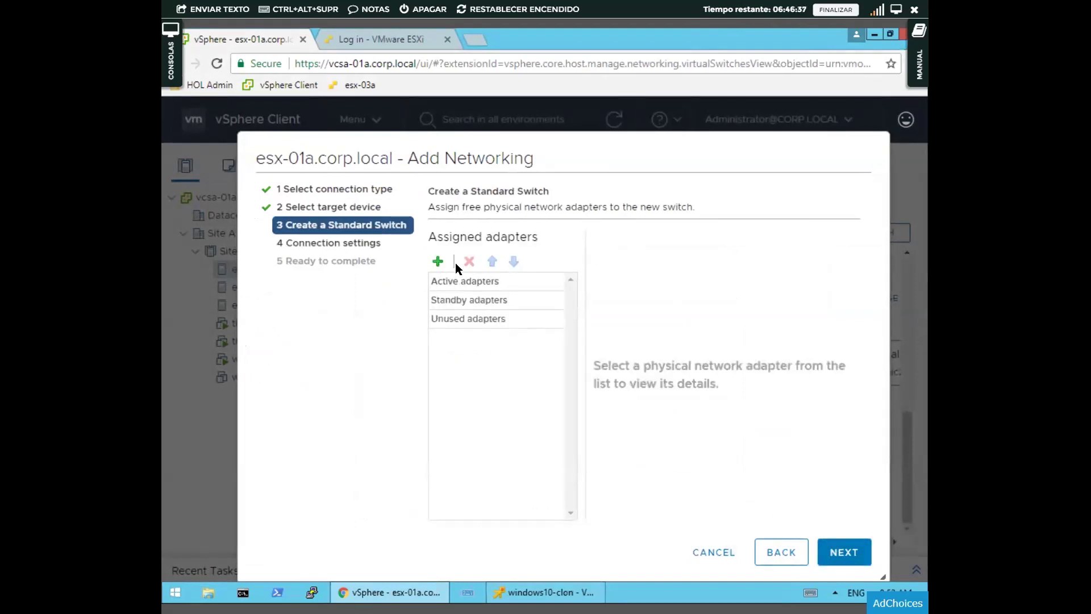
pyautogui.click(851, 547)
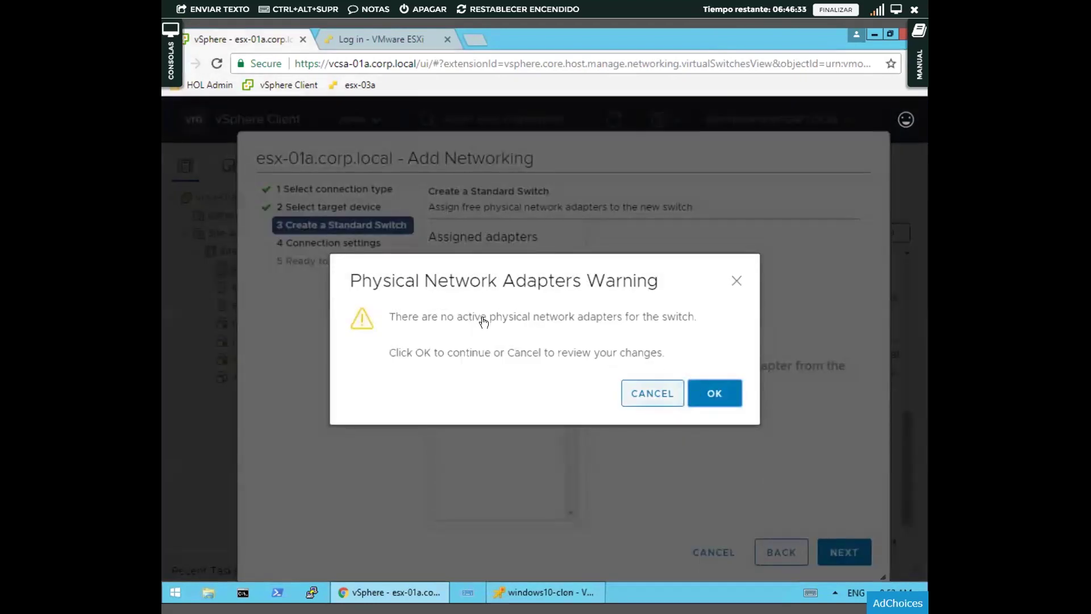
pyautogui.click(714, 394)
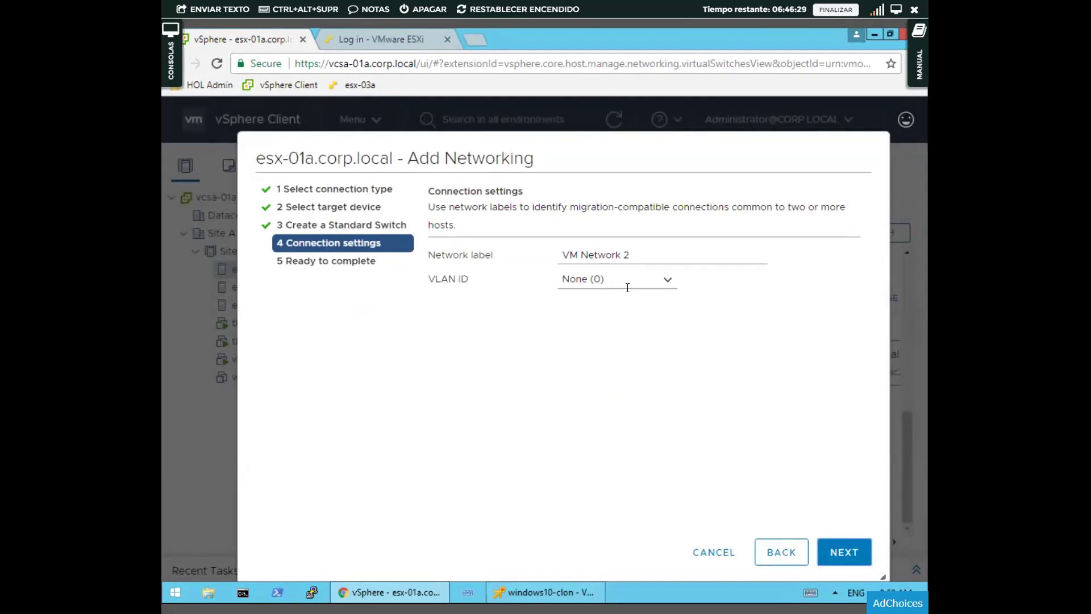
# - Label the port group 'Red Aislada' and finish creating vSwitch1
pyautogui.click(557, 253)
pyautogui.write('Red Al')
pyautogui.write('slada')
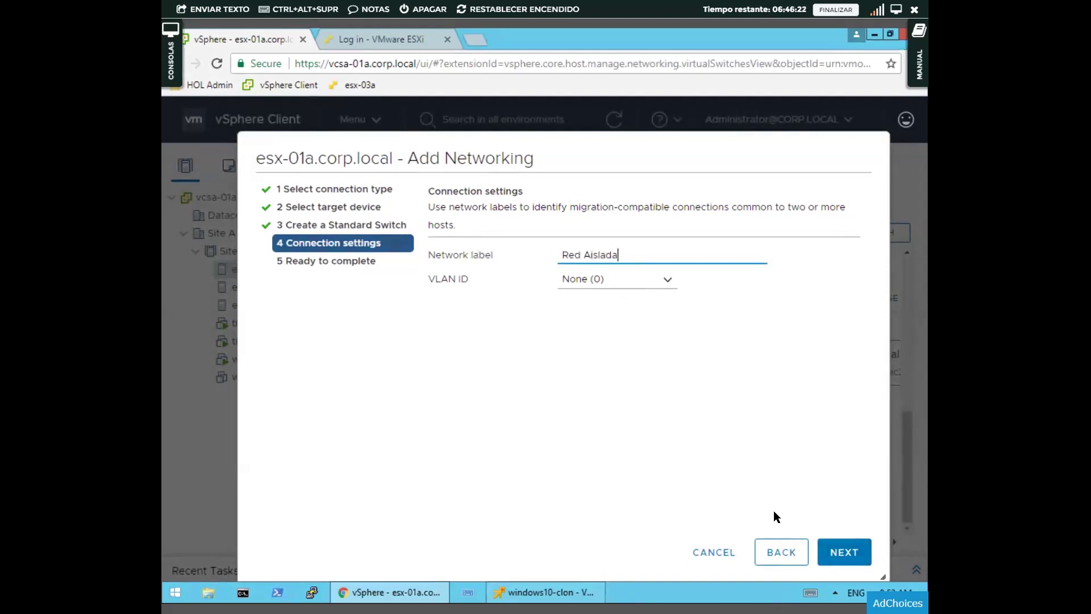
pyautogui.click(825, 543)
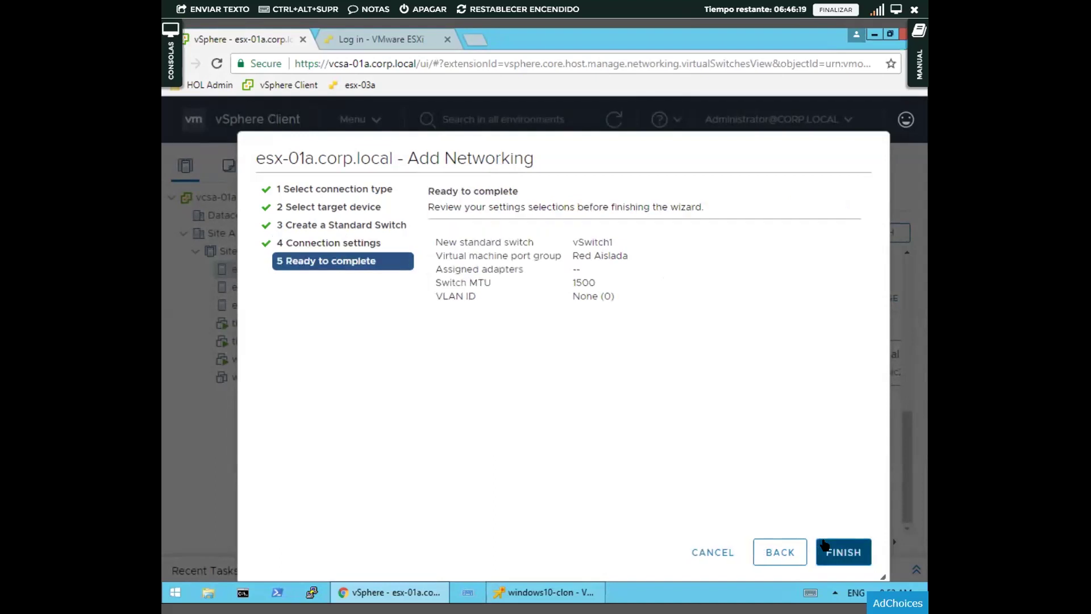
pyautogui.click(832, 547)
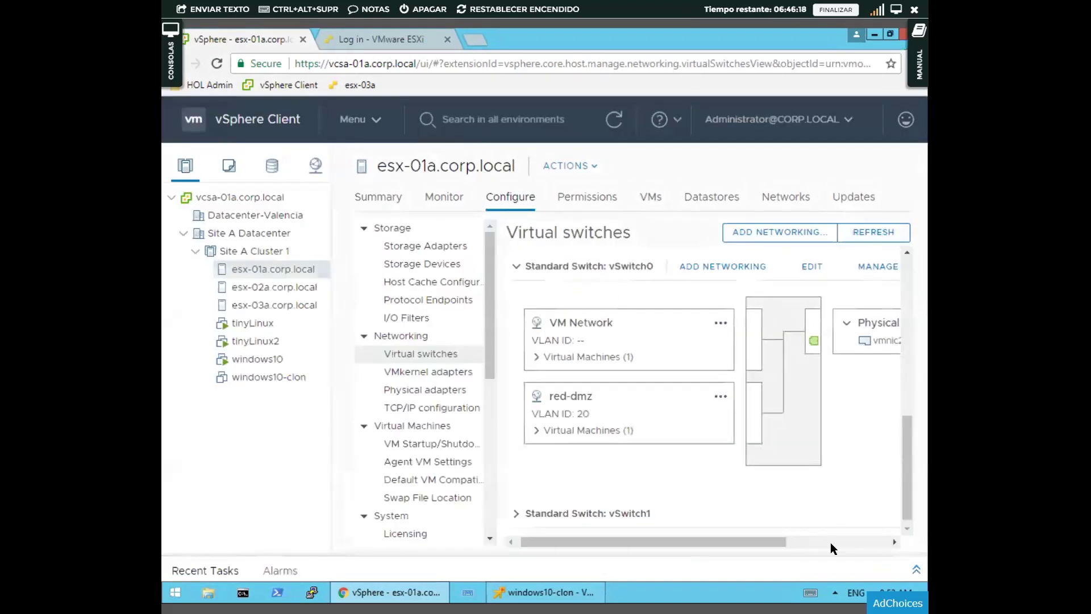
pyautogui.click(286, 290)
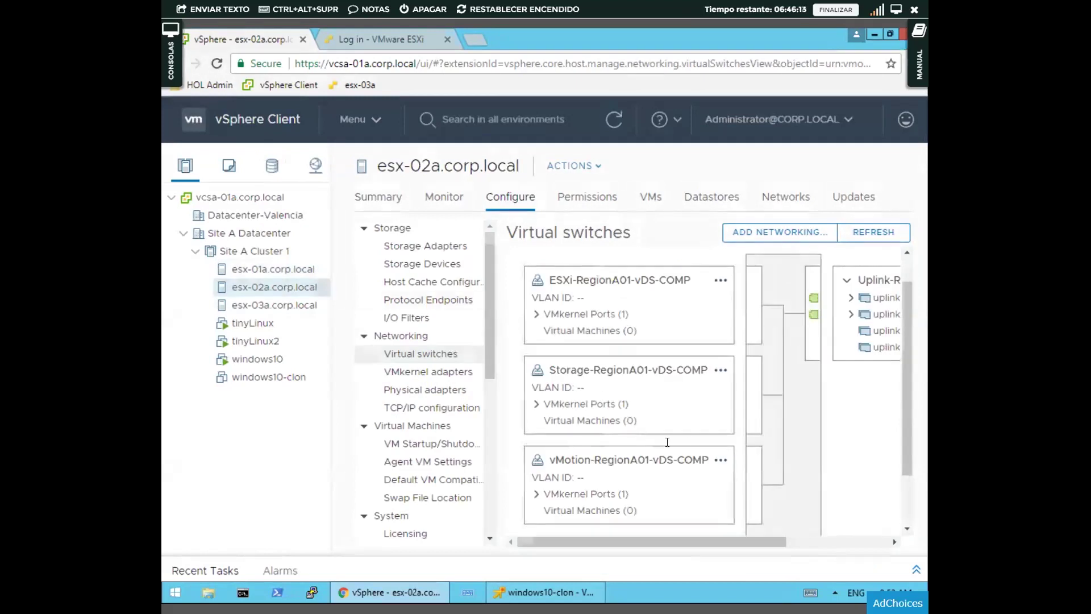
pyautogui.scroll(-2, 623, 504)
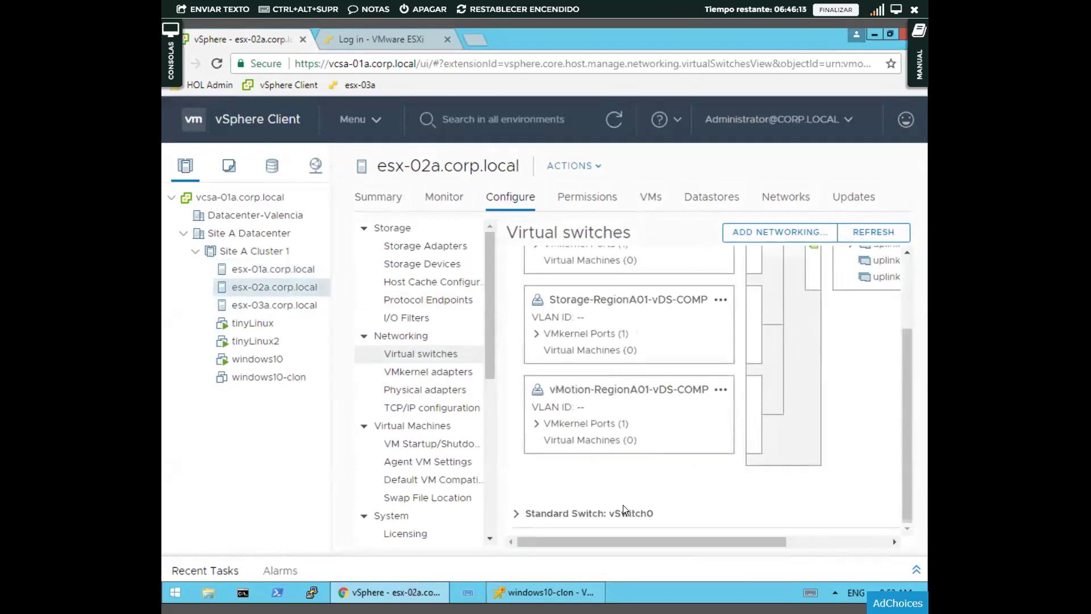
pyautogui.click(516, 514)
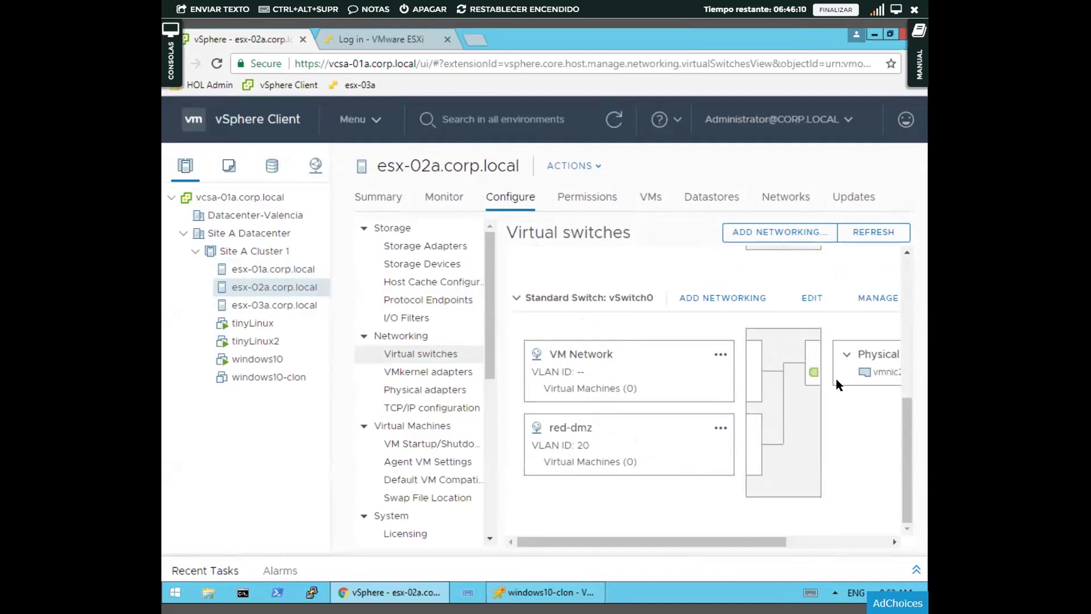
pyautogui.click(740, 298)
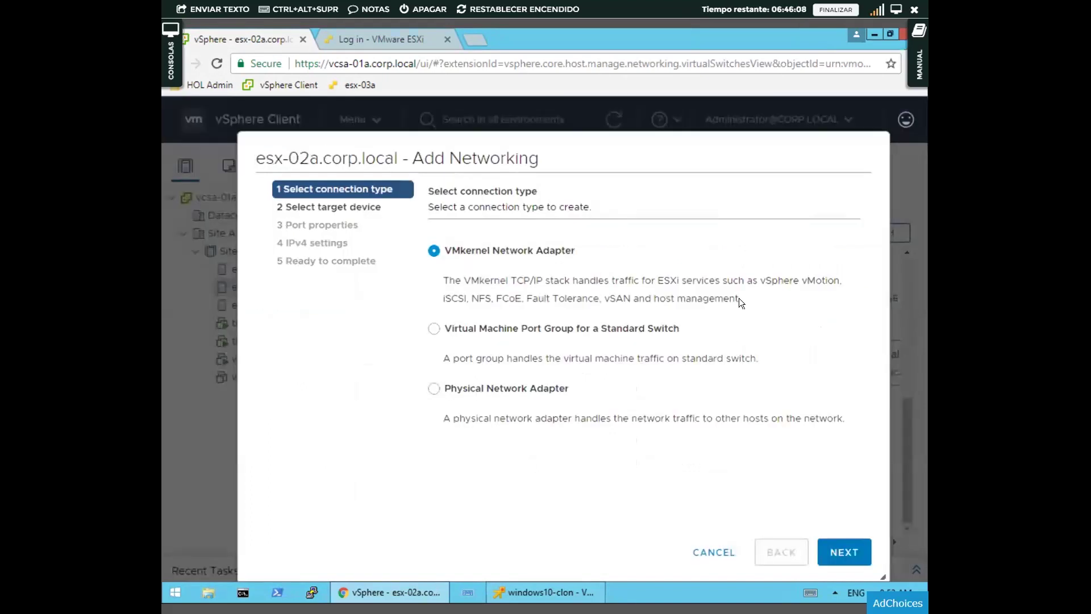
pyautogui.click(434, 329)
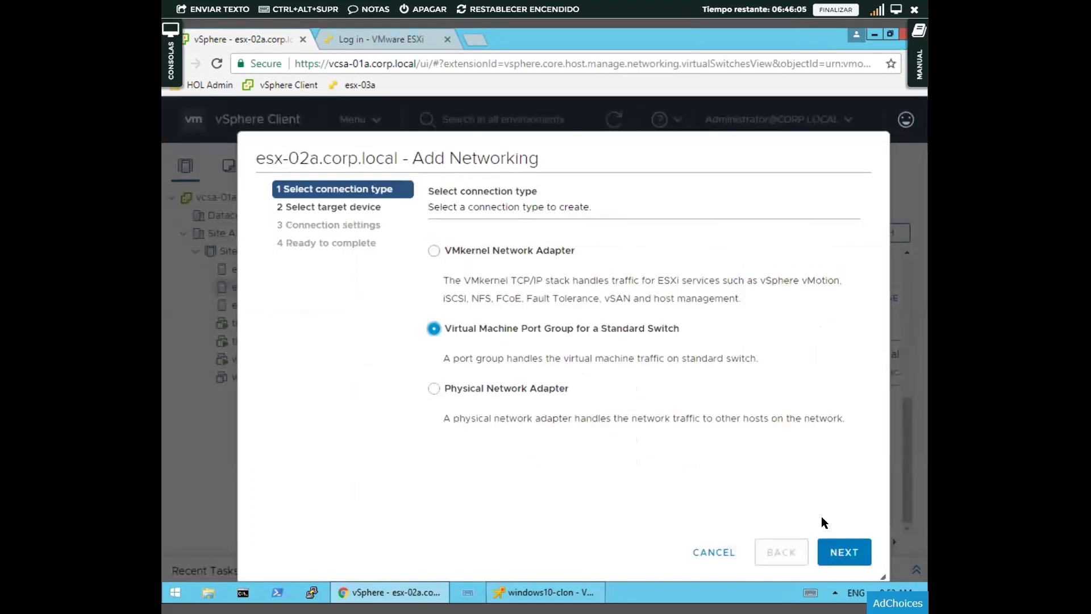
pyautogui.click(836, 550)
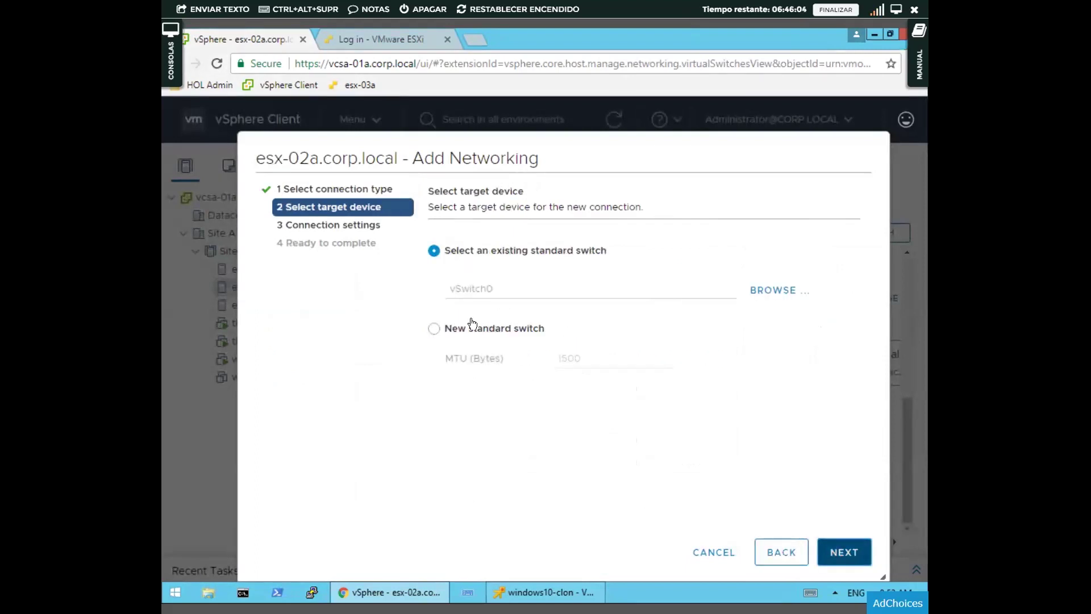
pyautogui.click(436, 329)
pyautogui.click(835, 550)
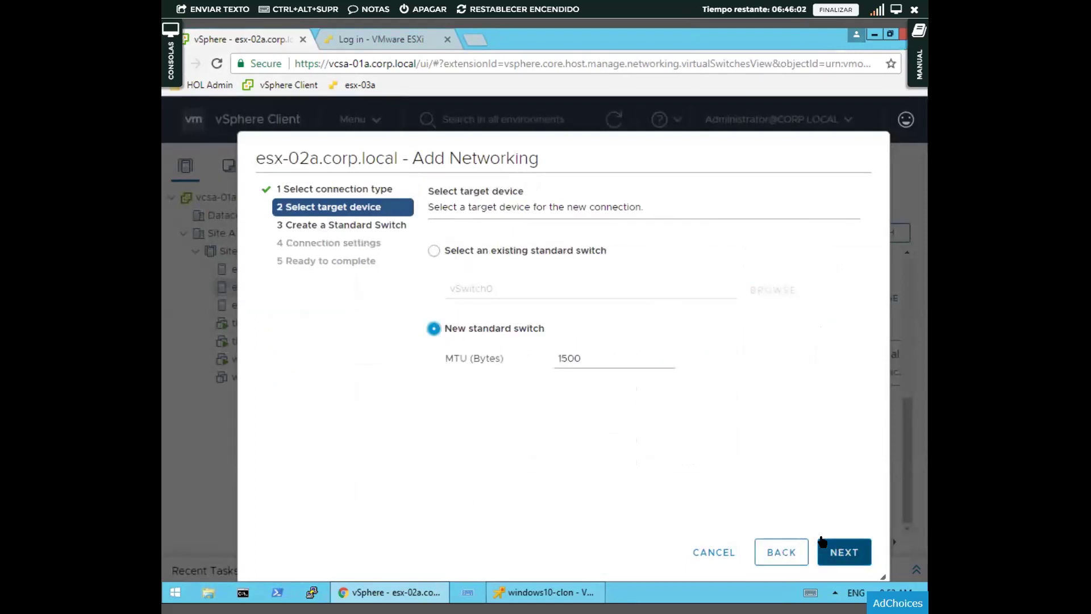
pyautogui.click(852, 555)
pyautogui.click(712, 401)
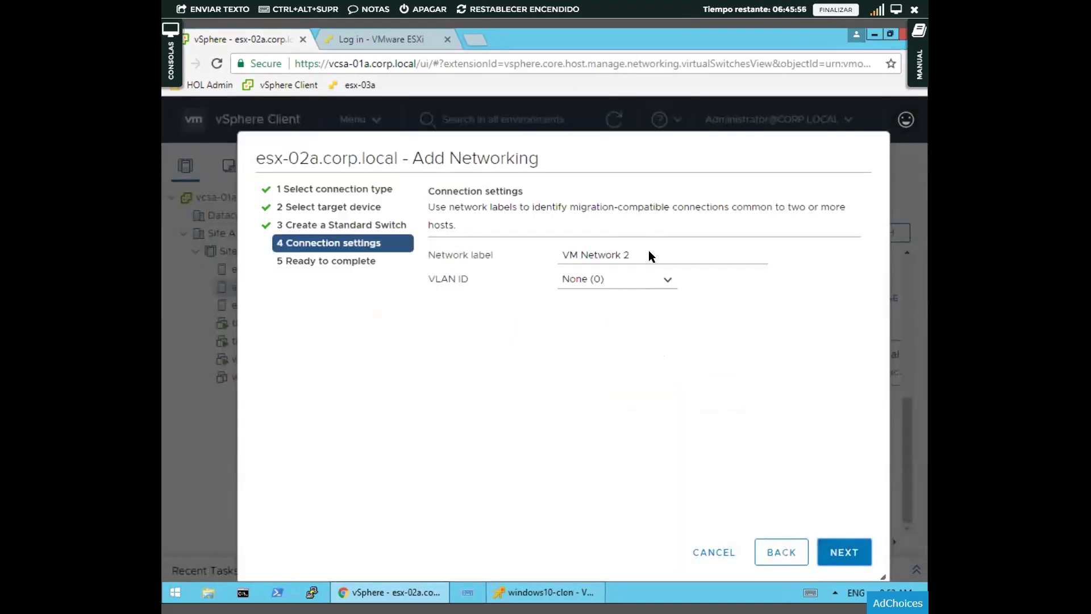
pyautogui.moveTo(646, 253); pyautogui.dragTo(531, 254)
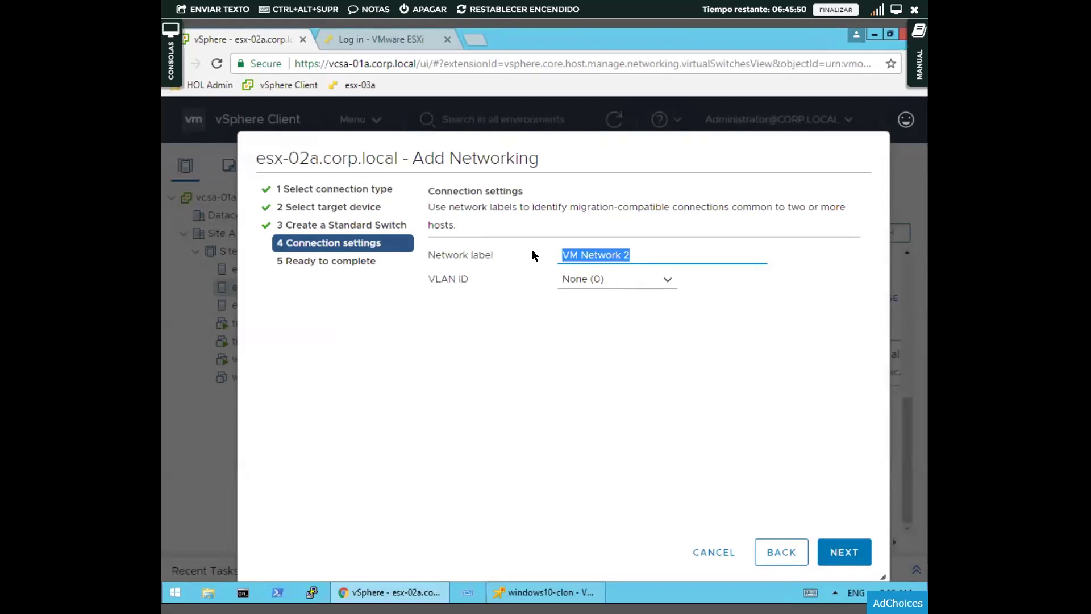
pyautogui.click(713, 553)
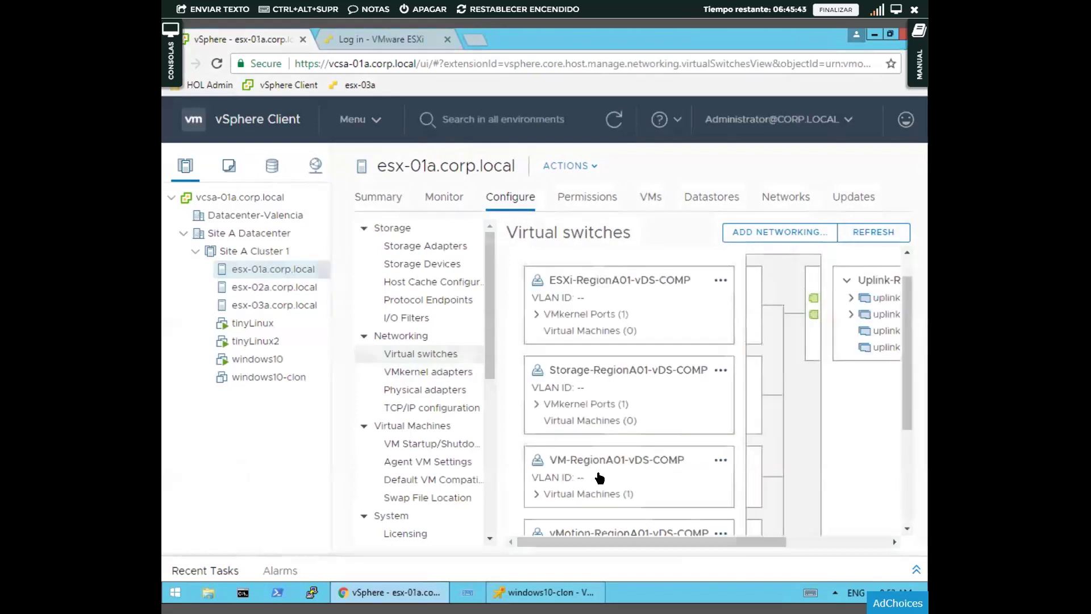
# - Check vSwitch1's Red Aislada port group, then show esx-02a.corp.local's virtual switches down to vSwitch0
pyautogui.scroll(-3, 806, 506)
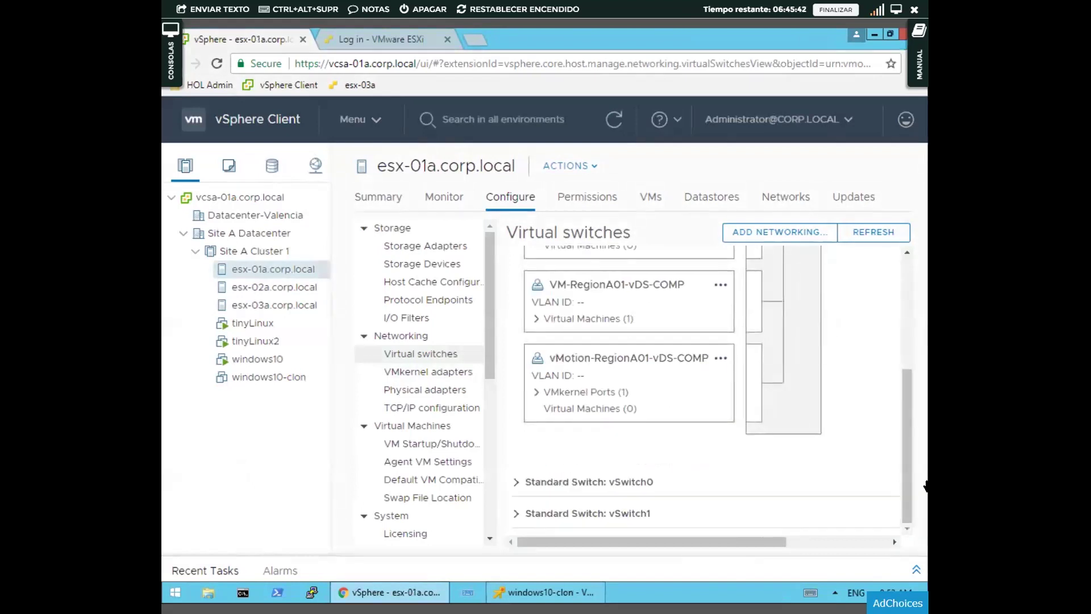
pyautogui.click(528, 515)
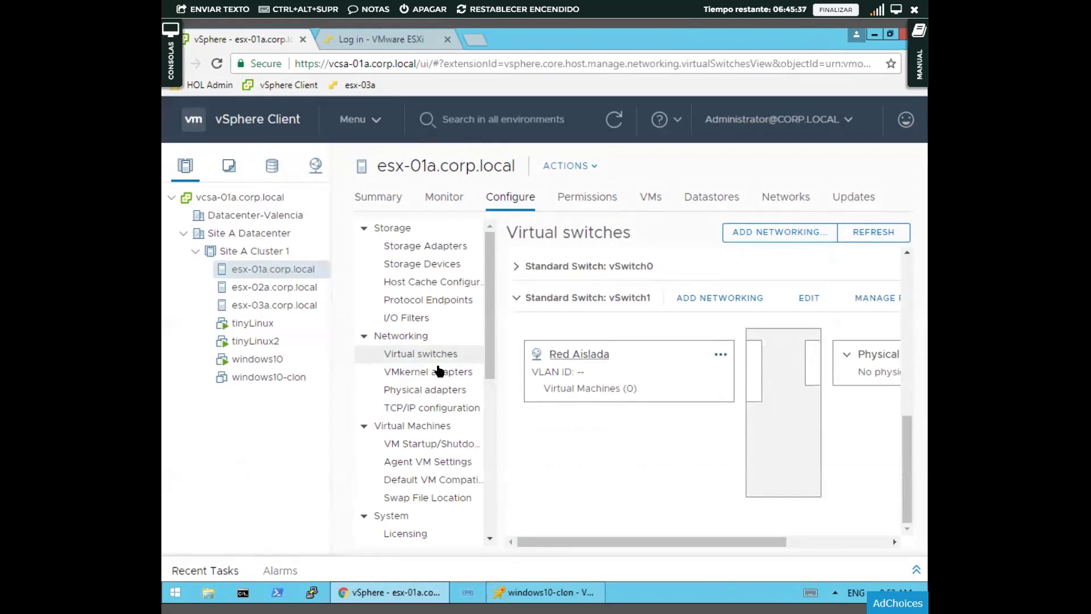
pyautogui.click(261, 287)
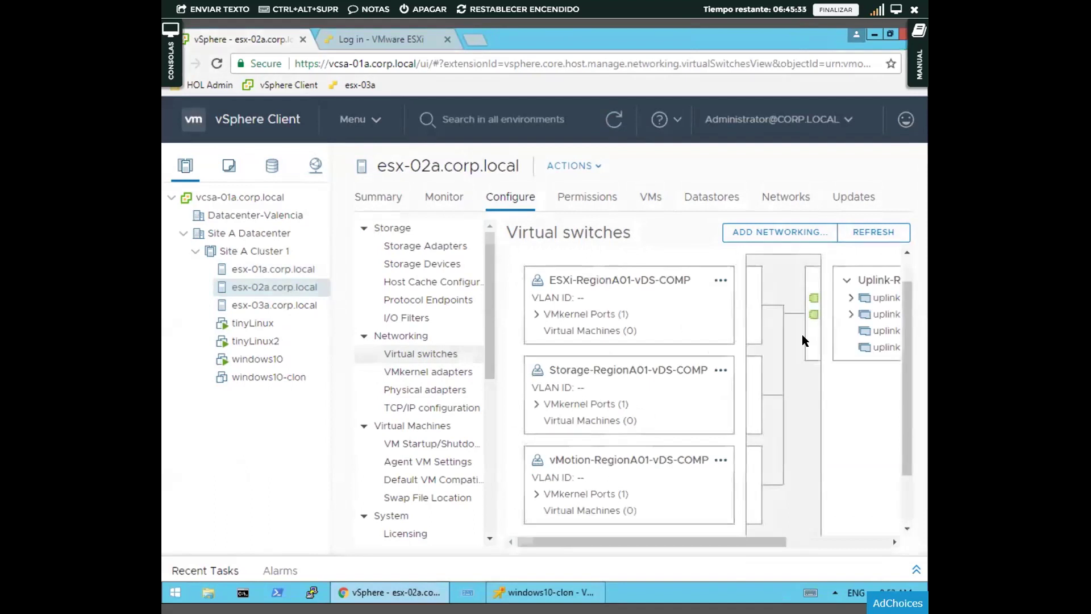
pyautogui.click(912, 520)
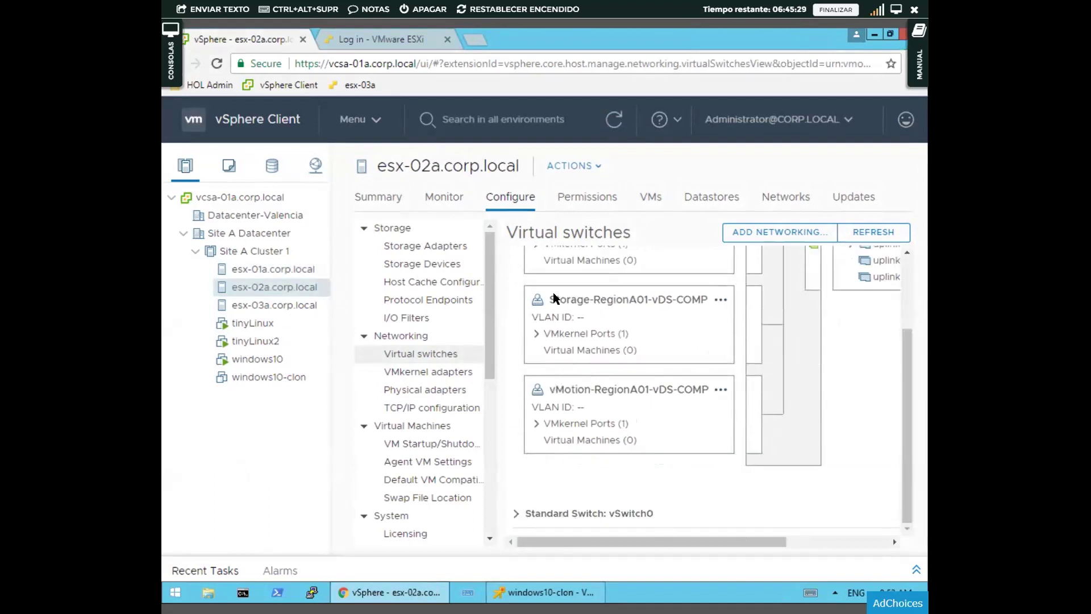
# - Add a virtual machine port group on a new standard switch without physical adapters on esx-02a
pyautogui.click(772, 228)
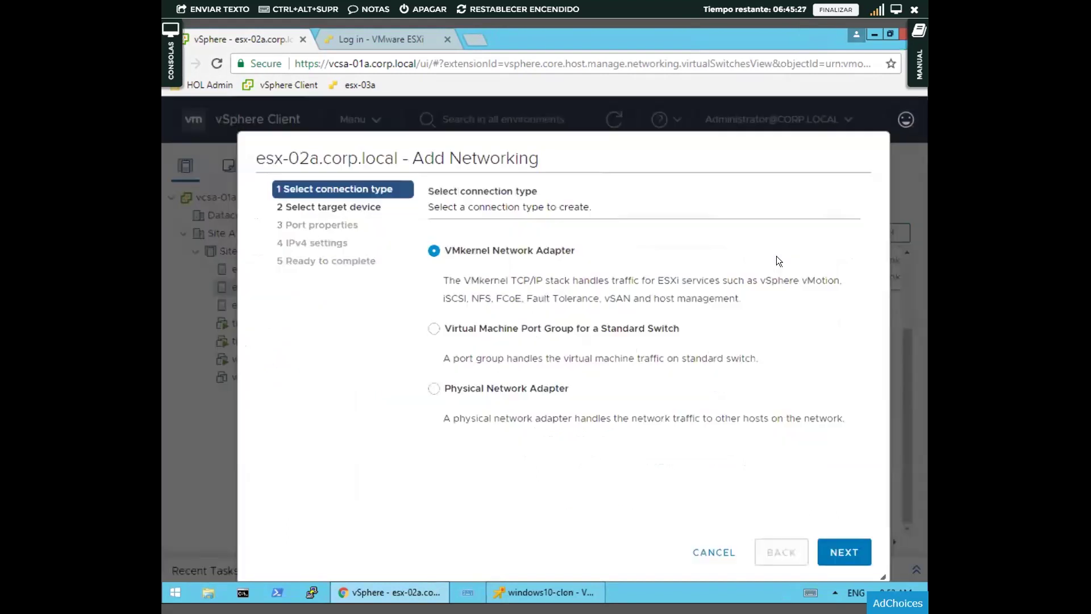
pyautogui.click(508, 328)
pyautogui.click(862, 547)
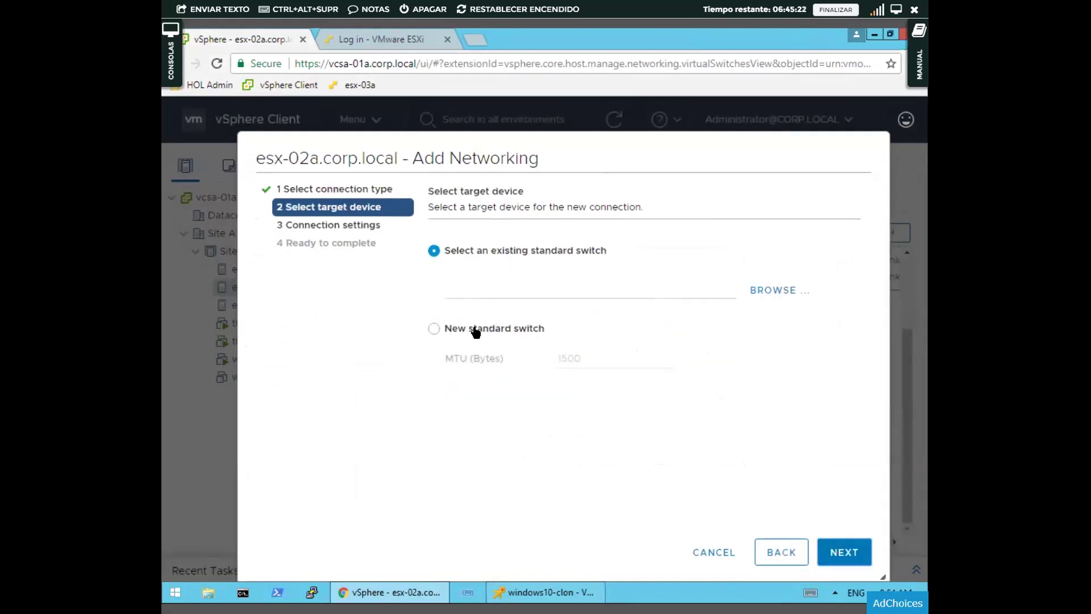
pyautogui.click(475, 330)
pyautogui.click(839, 555)
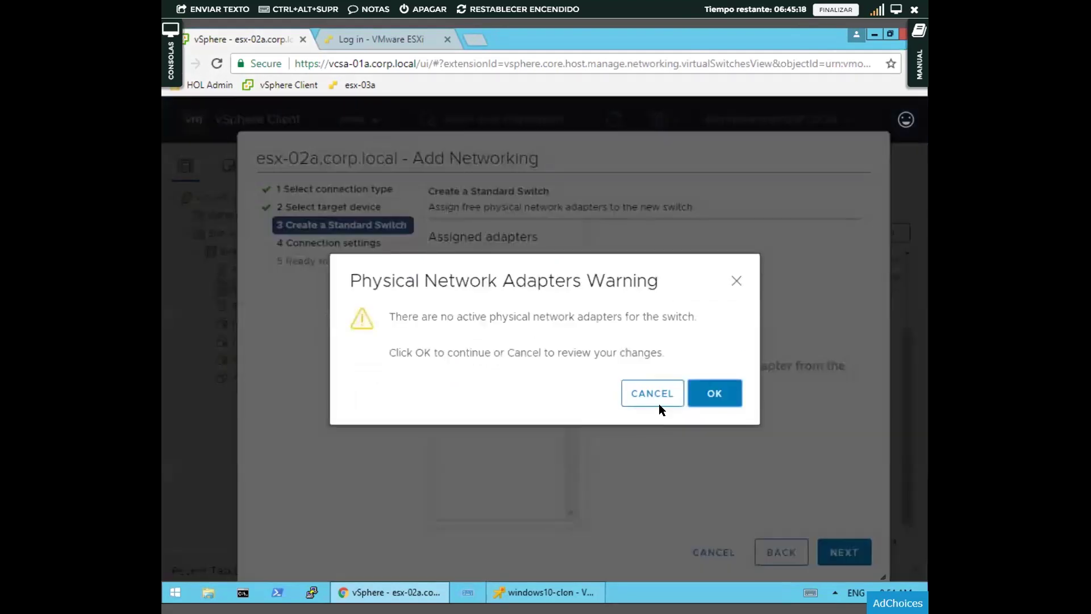
pyautogui.click(711, 392)
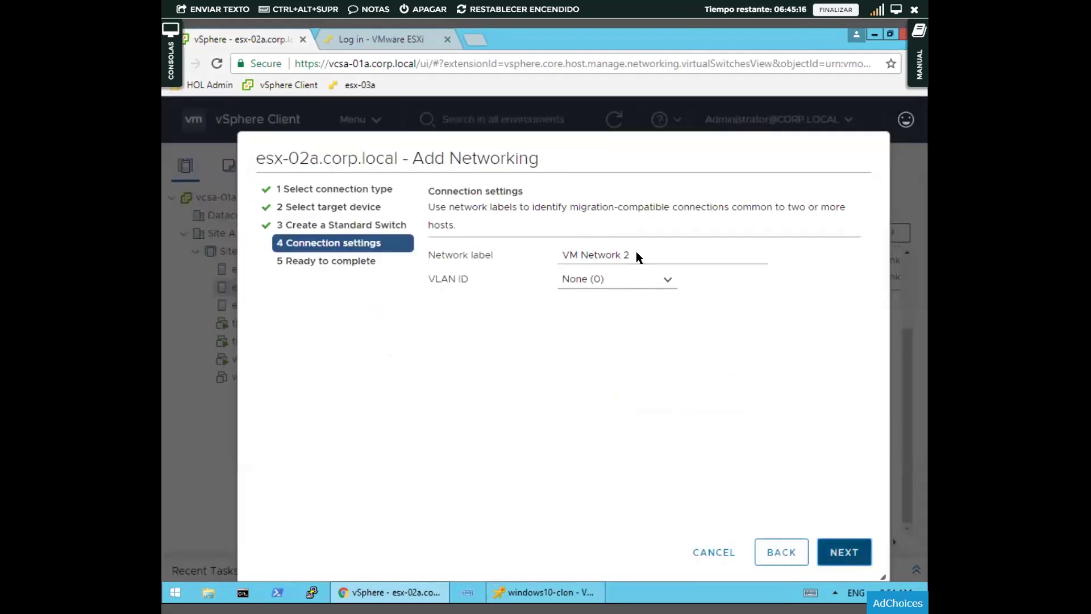
# - Replace the label VM Network 2 with 'Red Aislada' and finish the wizard
pyautogui.tripleClick(626, 254)
pyautogui.moveTo(626, 255); pyautogui.dragTo(539, 260)
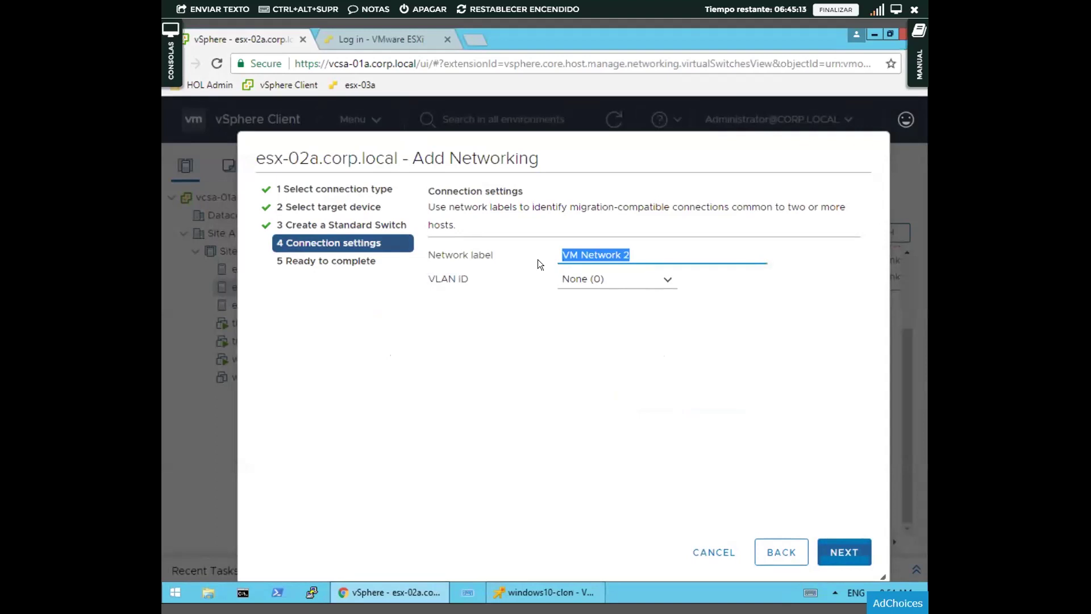
pyautogui.write('Red ')
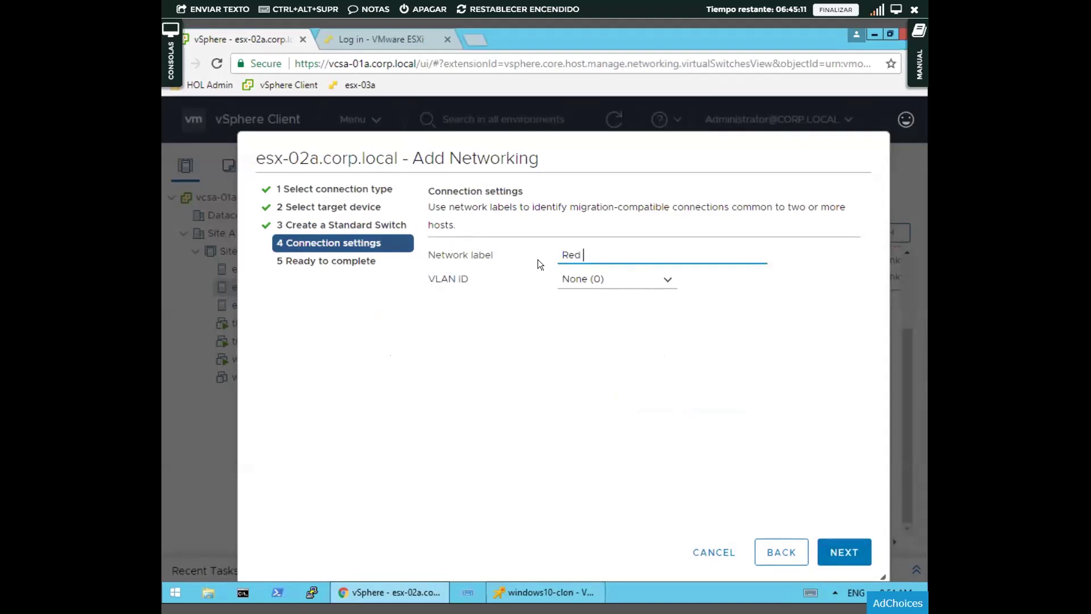
pyautogui.write('Aislada')
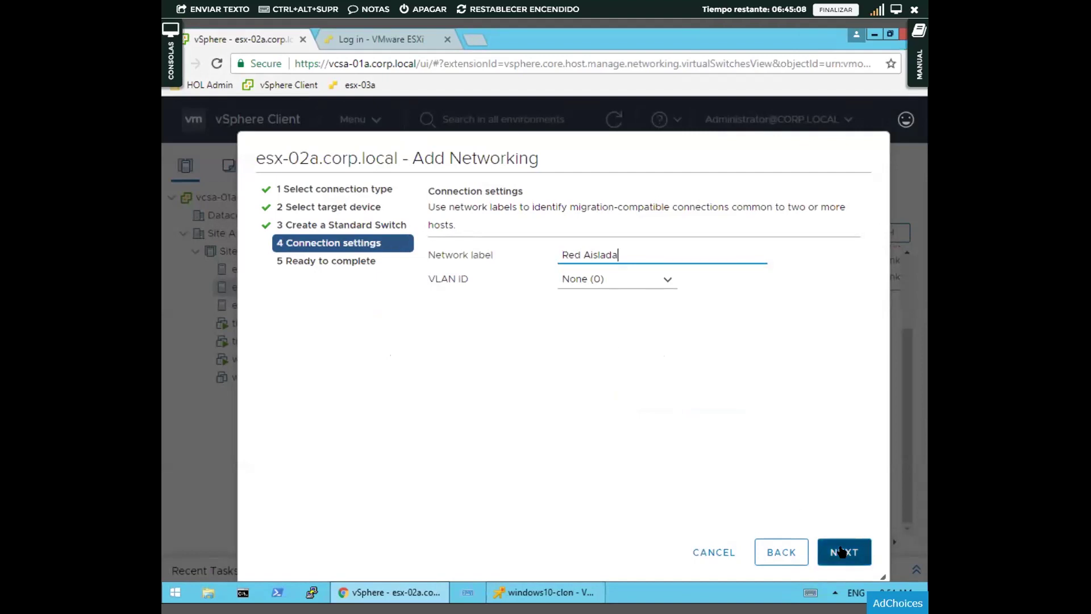
pyautogui.click(842, 551)
pyautogui.click(842, 552)
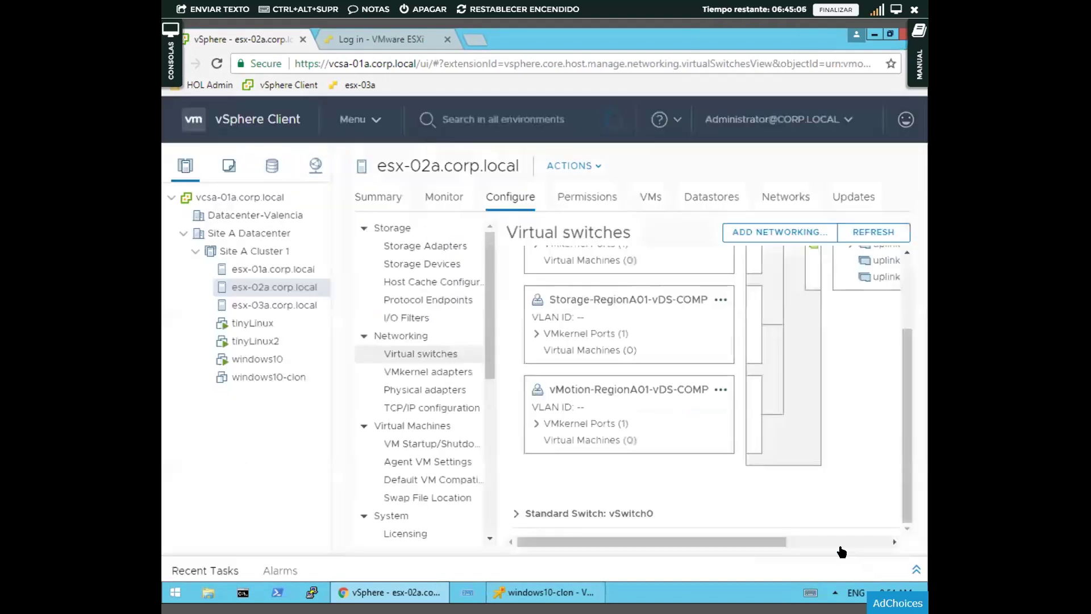
# - On esx-03a, add a virtual machine port group on a new standard switch with no adapters
pyautogui.click(312, 307)
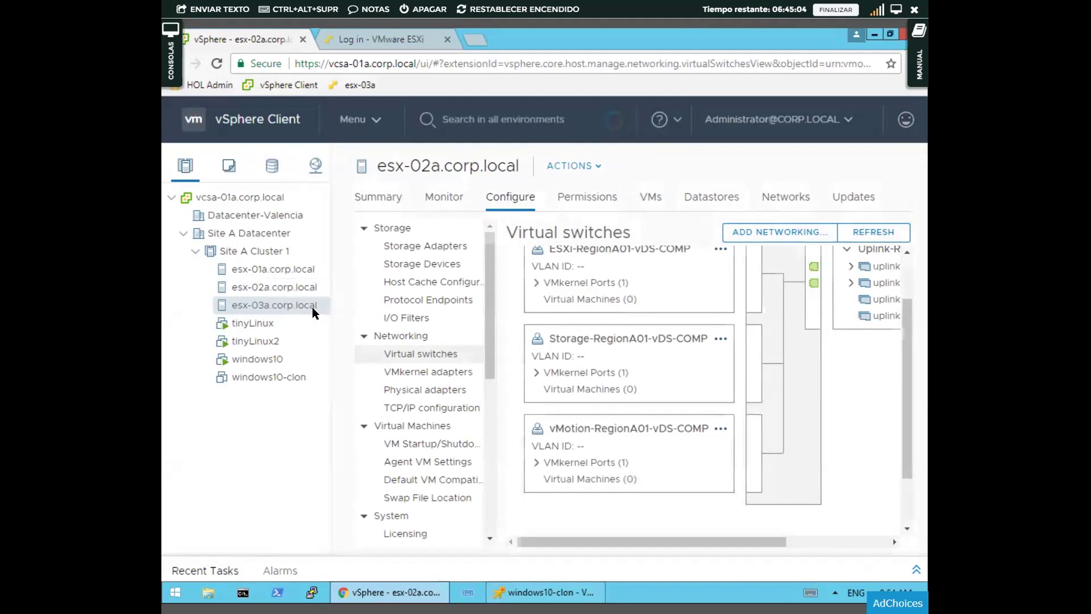
pyautogui.scroll(-5, 613, 432)
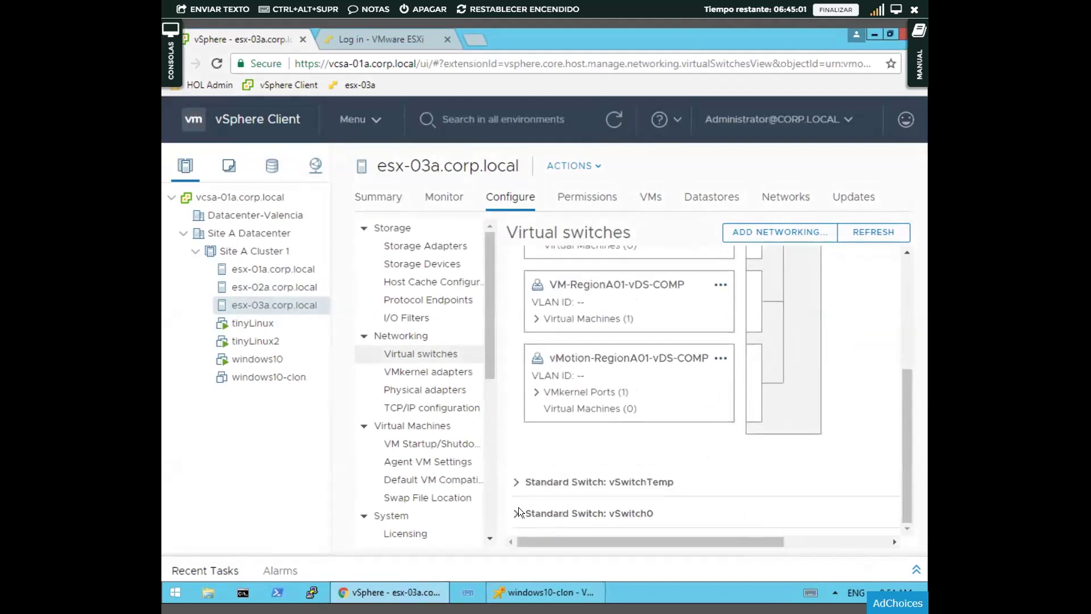
pyautogui.click(757, 240)
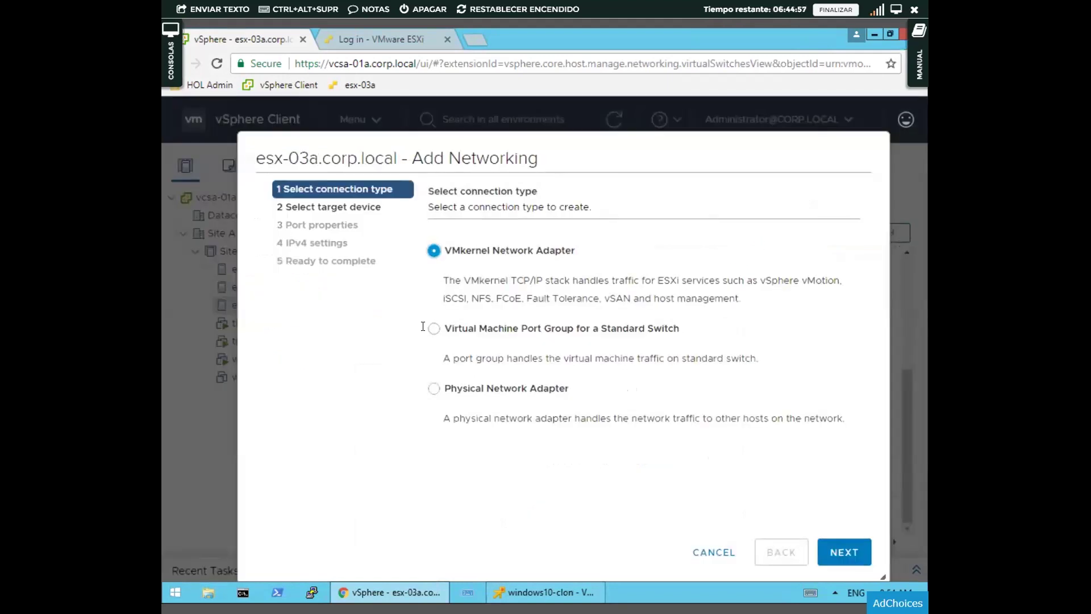
pyautogui.click(446, 331)
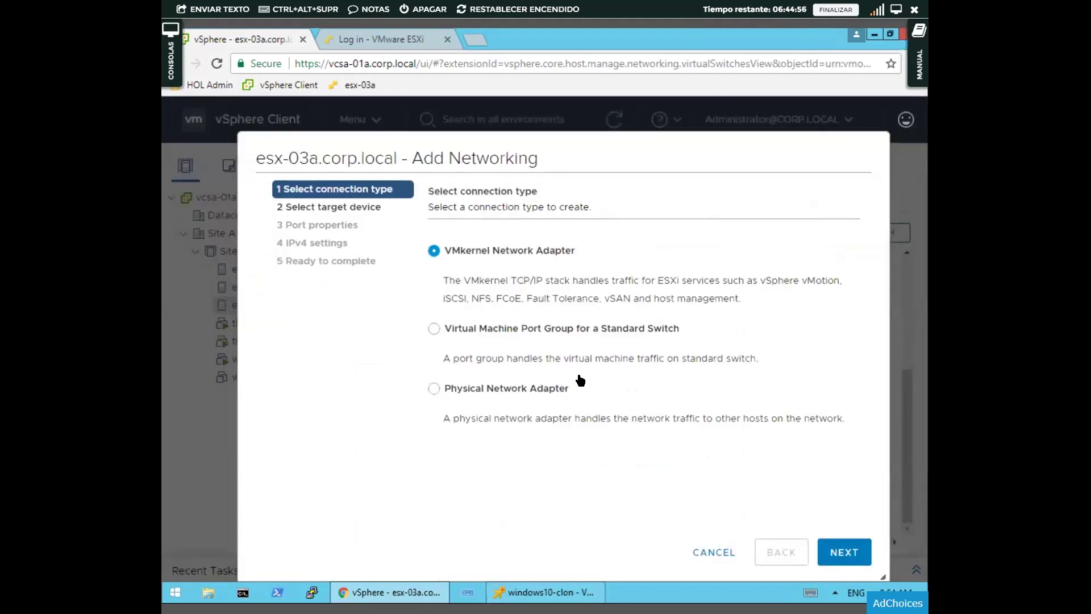
pyautogui.click(858, 550)
pyautogui.click(453, 327)
pyautogui.click(833, 552)
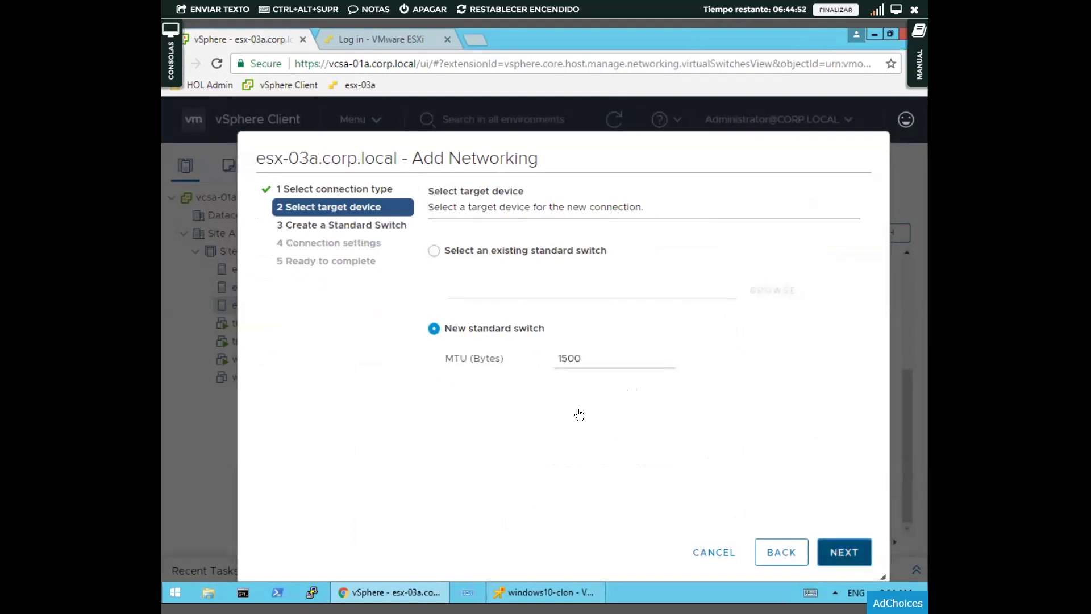
pyautogui.click(844, 554)
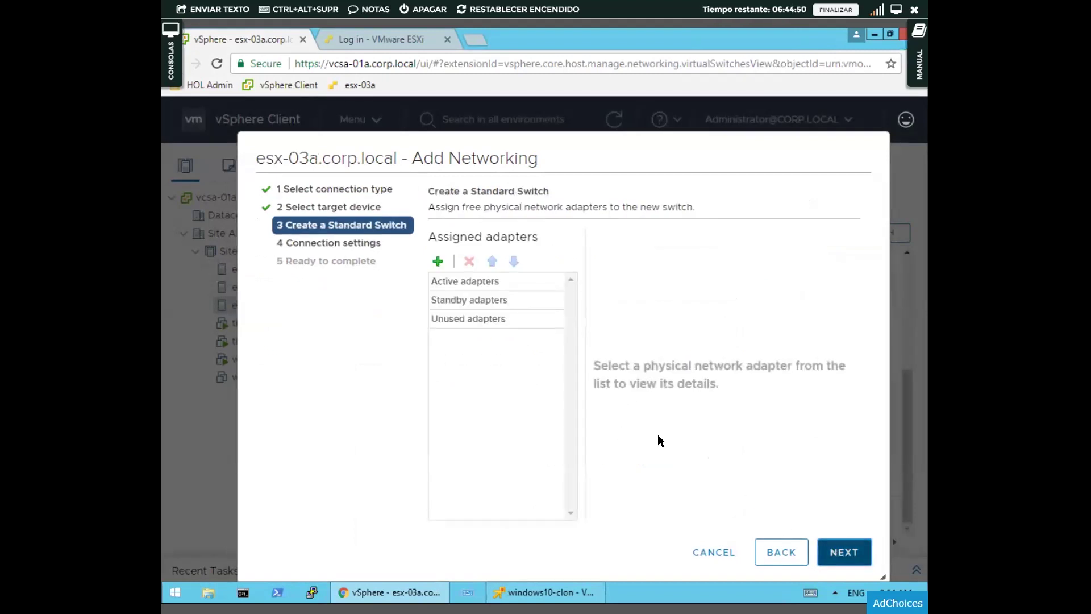
pyautogui.click(709, 395)
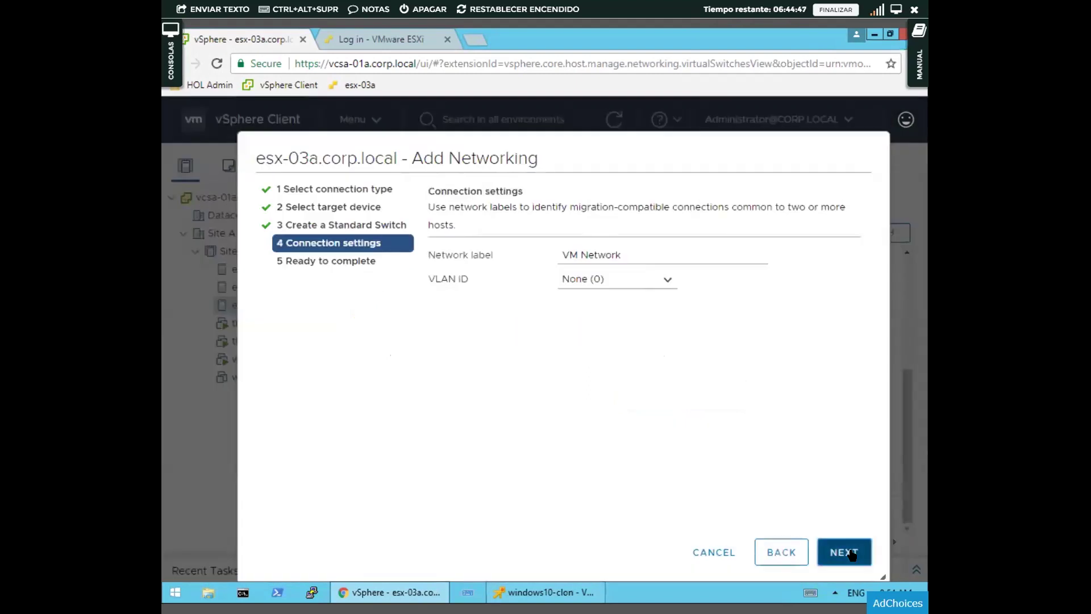
# - Label the port group 'Red Aislada' and finish creating vSwitch1
pyautogui.moveTo(630, 255); pyautogui.dragTo(531, 250)
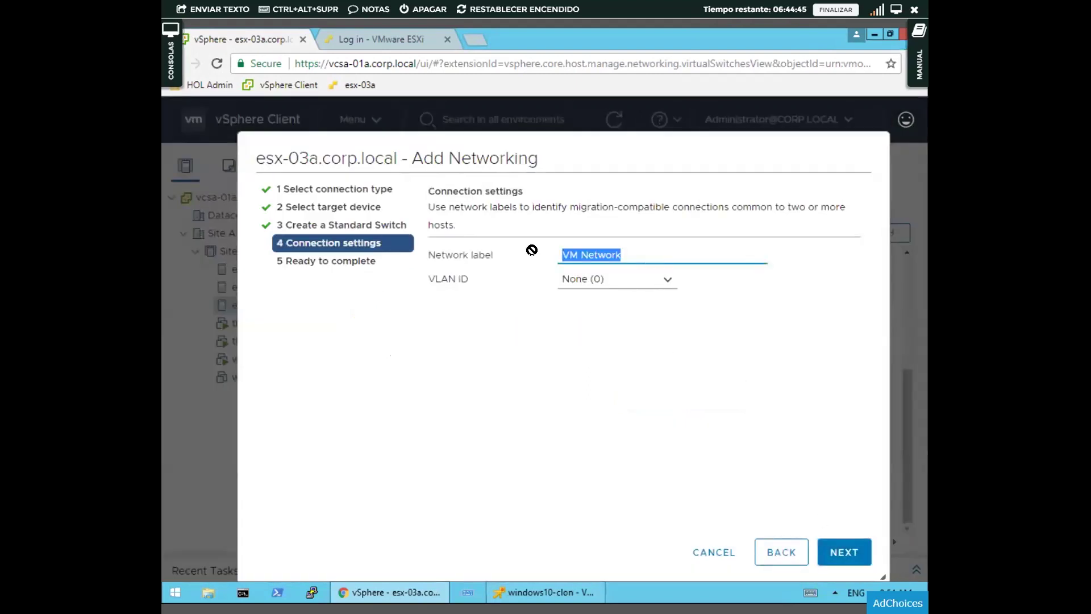
pyautogui.write('Re')
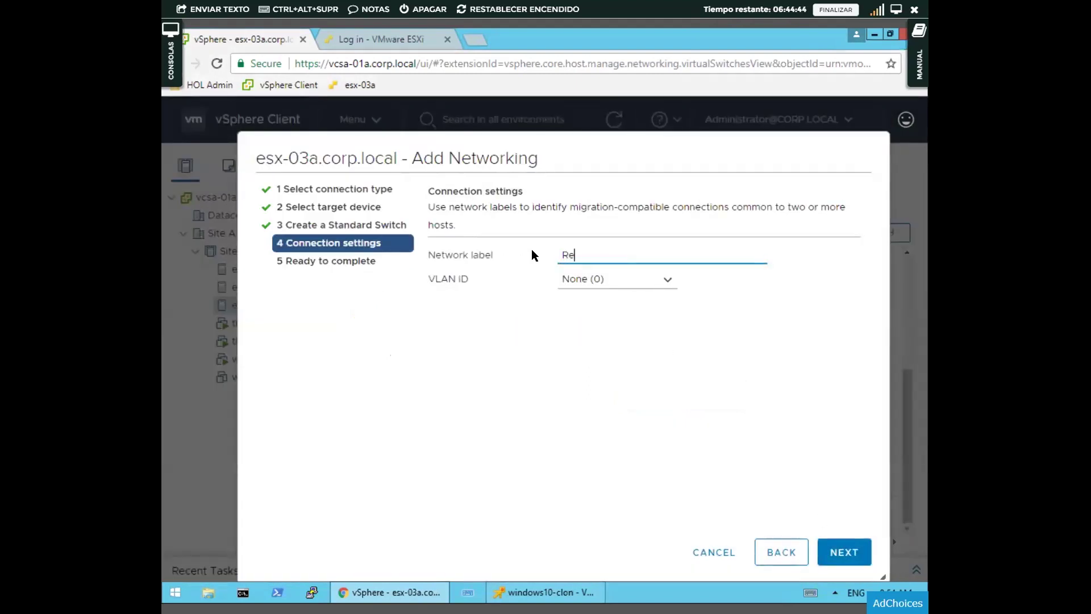
pyautogui.write('d Aislada')
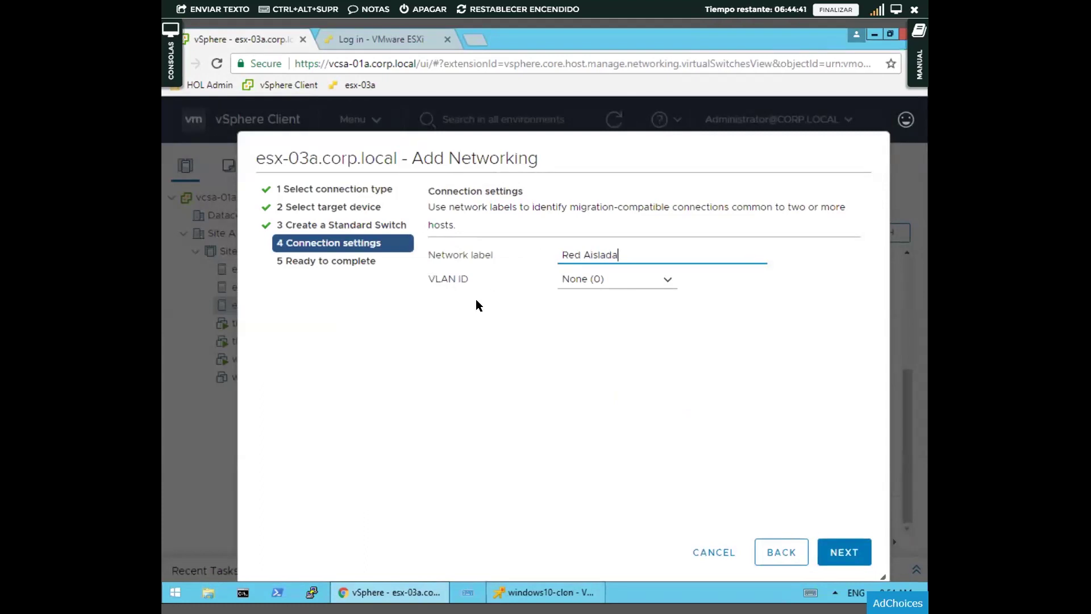
pyautogui.click(827, 561)
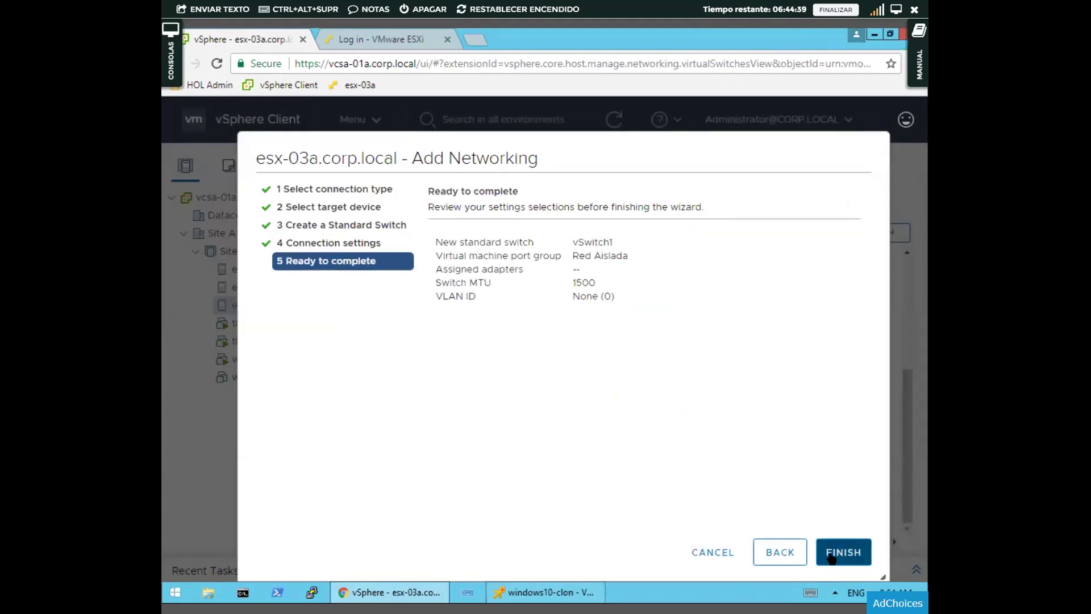
pyautogui.click(833, 554)
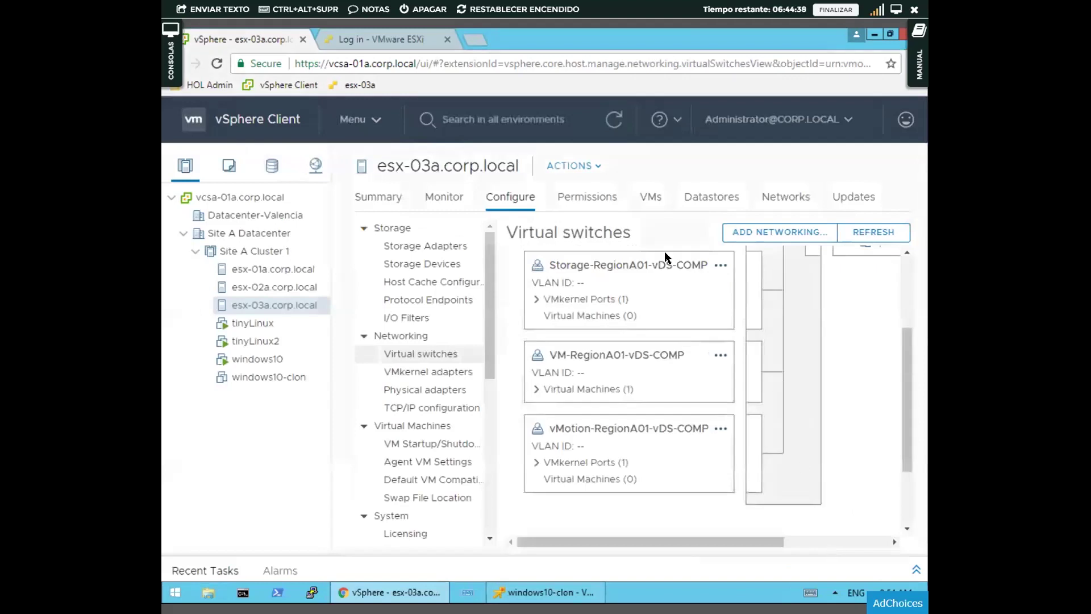
# - Rename the windows10 virtual machine to 'SAP'
pyautogui.click(250, 358)
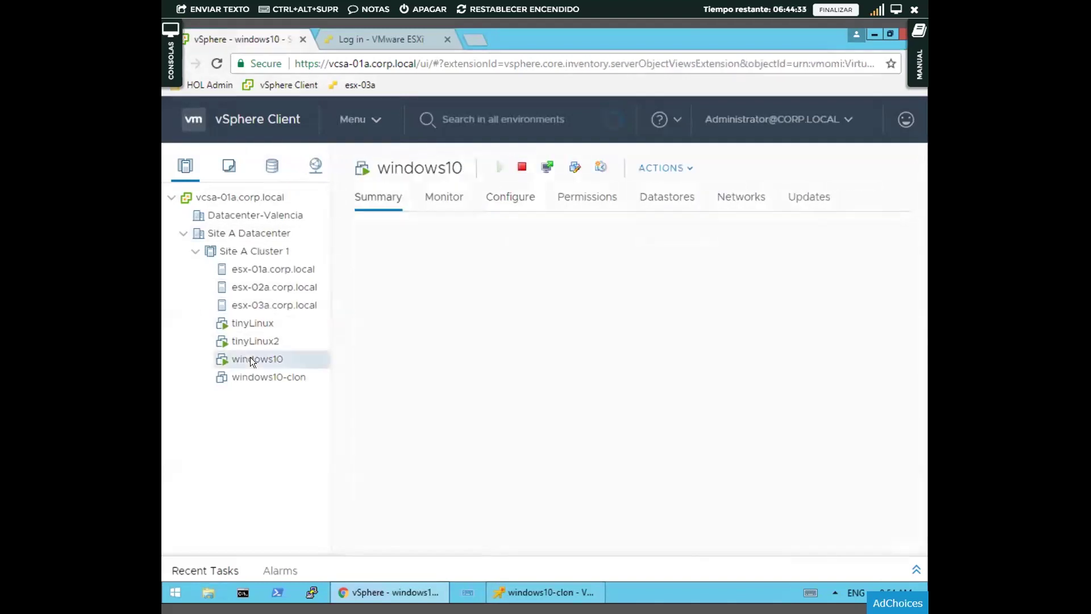
pyautogui.rightClick(251, 358)
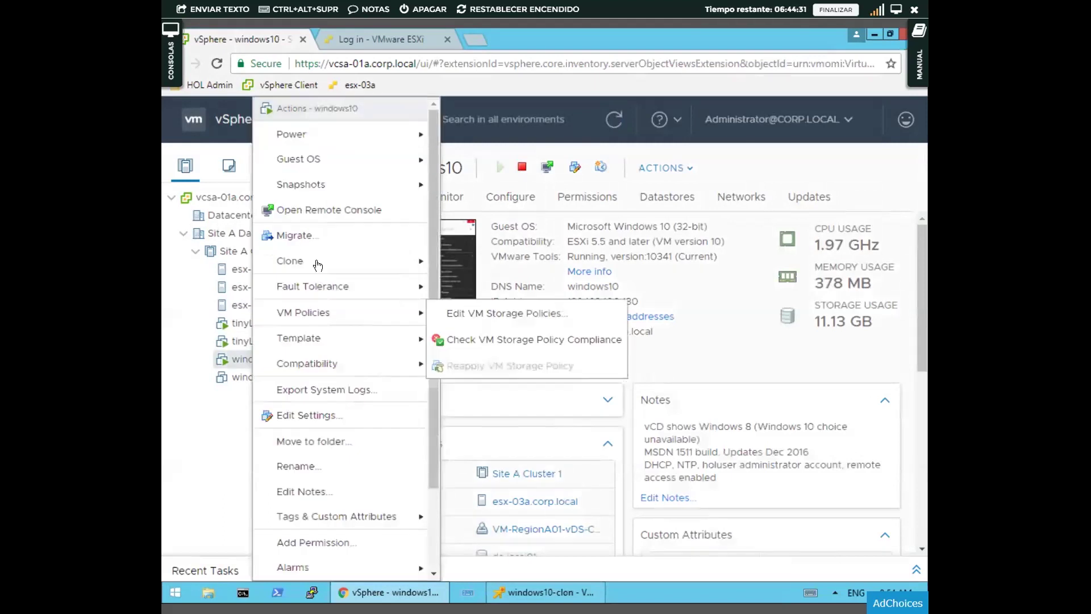
pyautogui.click(301, 466)
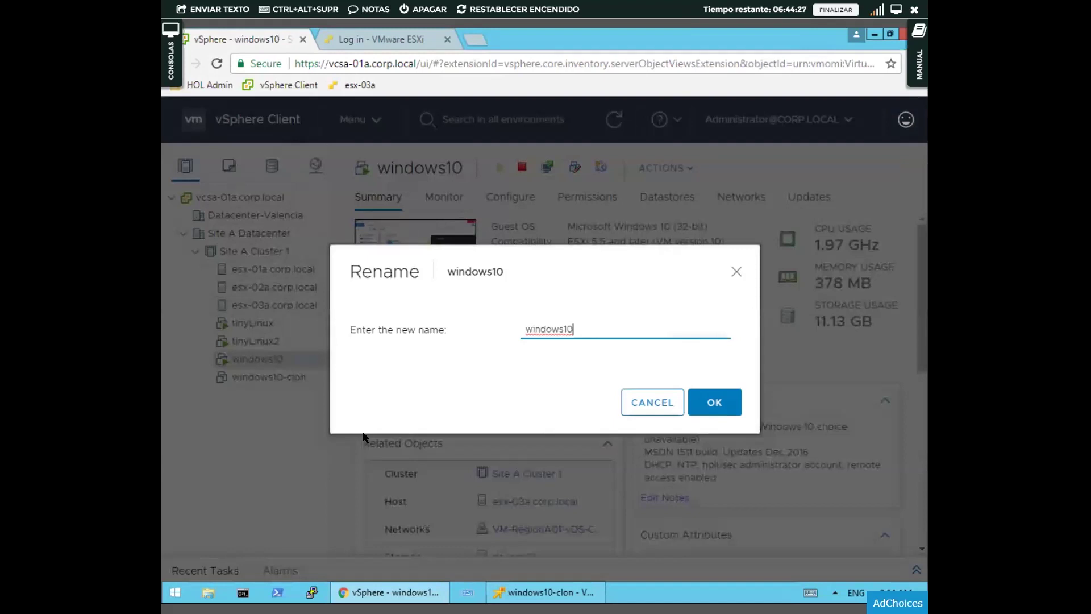
pyautogui.press('BackSpace')
pyautogui.press('BackSpace')
pyautogui.press('BackSpace')
pyautogui.press('BackSpace')
pyautogui.press('BackSpace')
pyautogui.press('BackSpace')
pyautogui.press('BackSpace')
pyautogui.press('BackSpace')
pyautogui.press('BackSpace')
pyautogui.write('SAP')
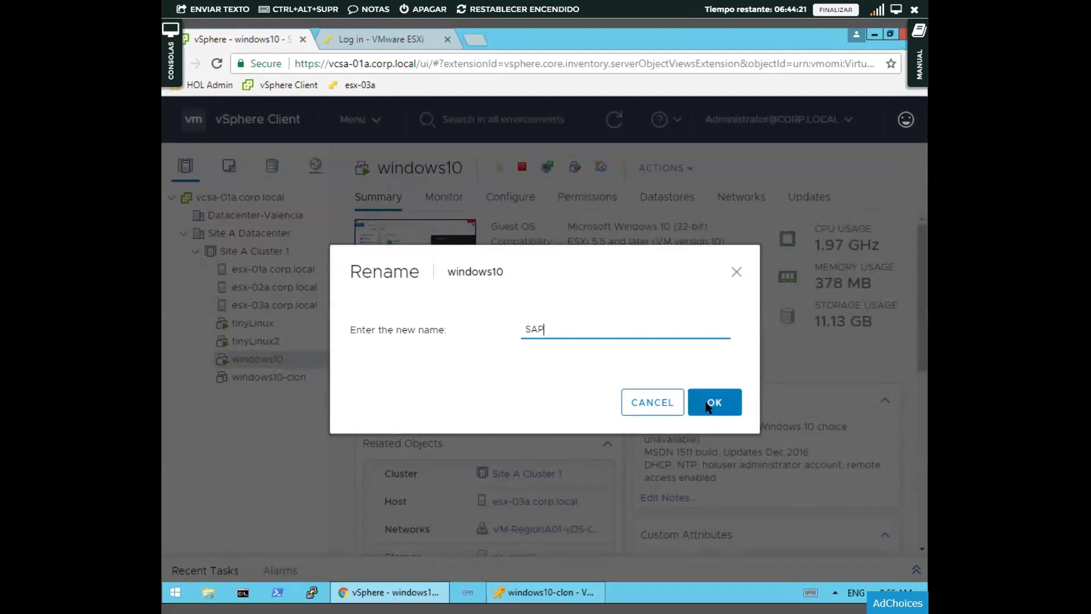
pyautogui.click(714, 401)
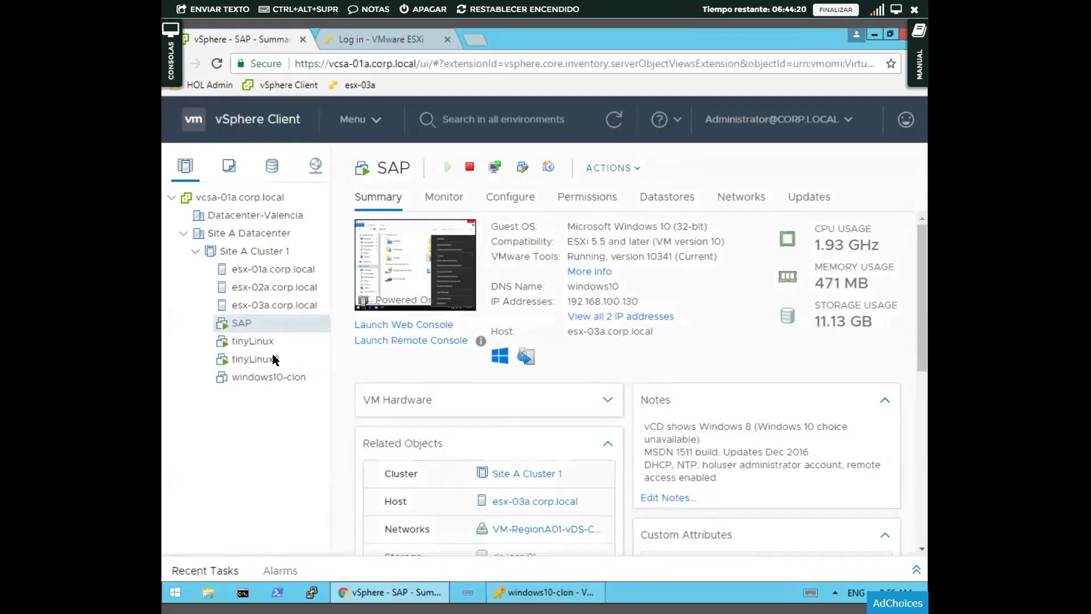
# - Rename the windows10-clon virtual machine to 'SQL-Server'
pyautogui.click(255, 377)
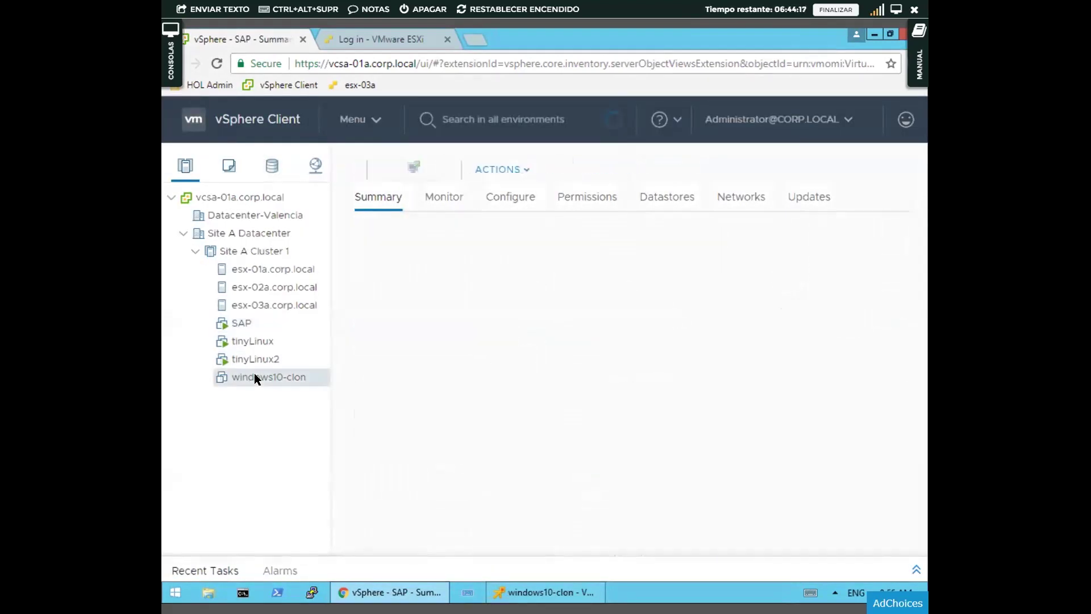
pyautogui.rightClick(254, 376)
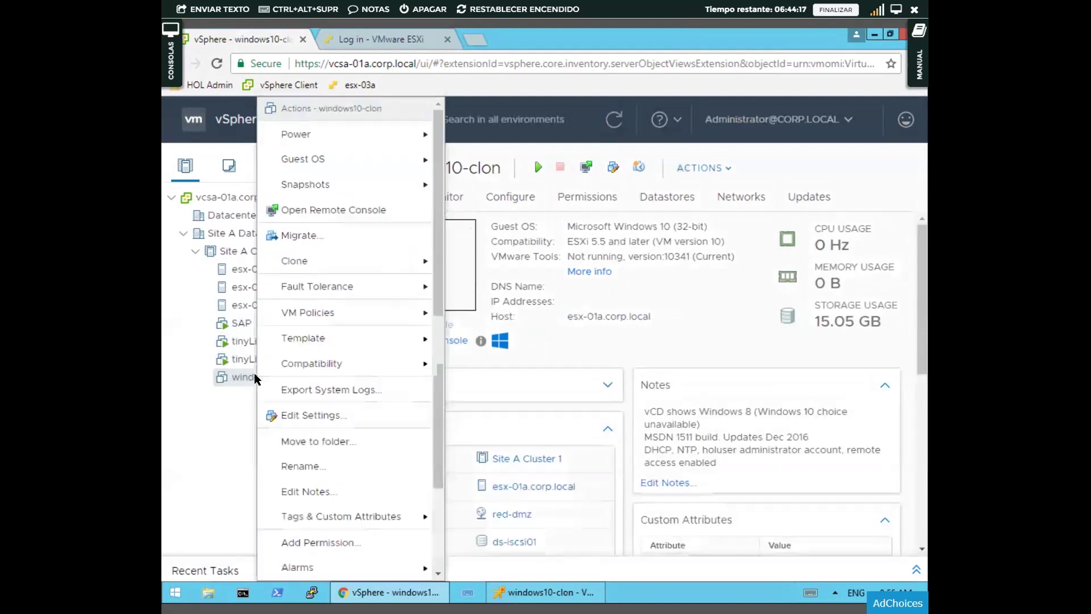
pyautogui.click(312, 466)
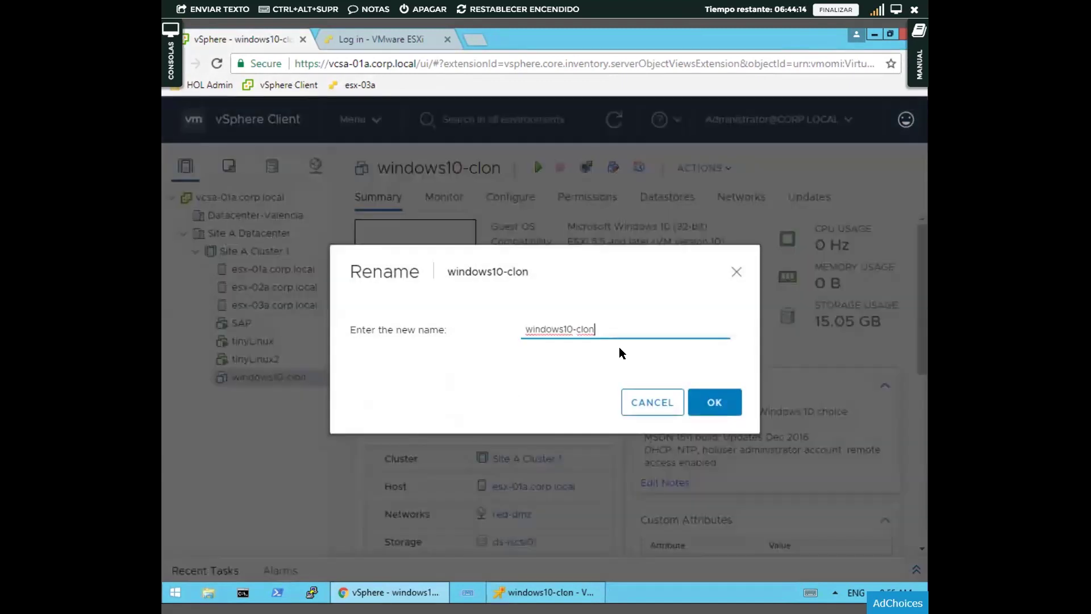
pyautogui.moveTo(477, 333); pyautogui.dragTo(476, 332)
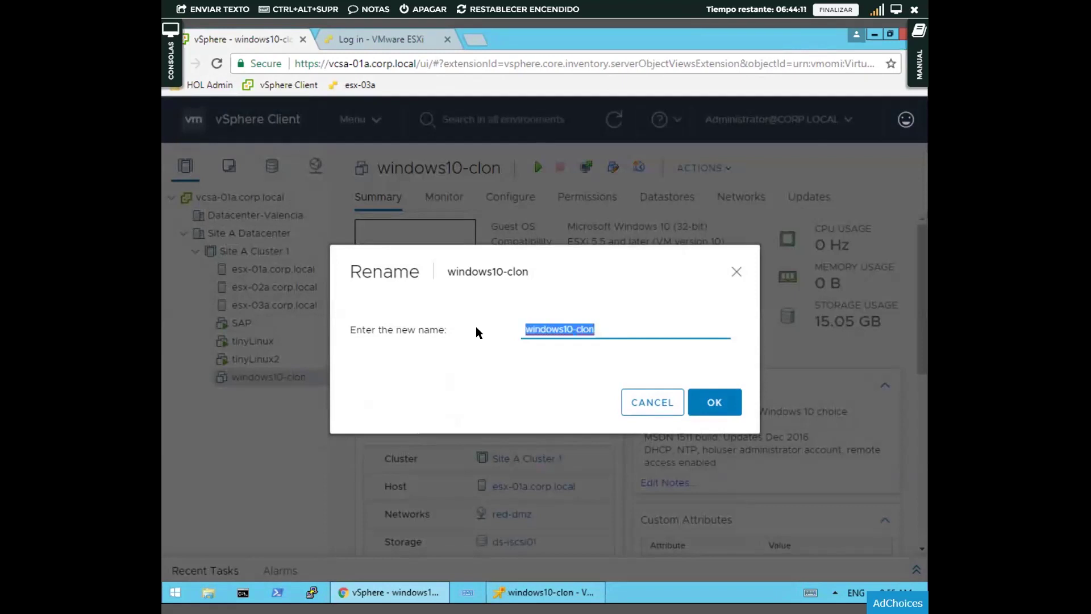
pyautogui.write('SQL')
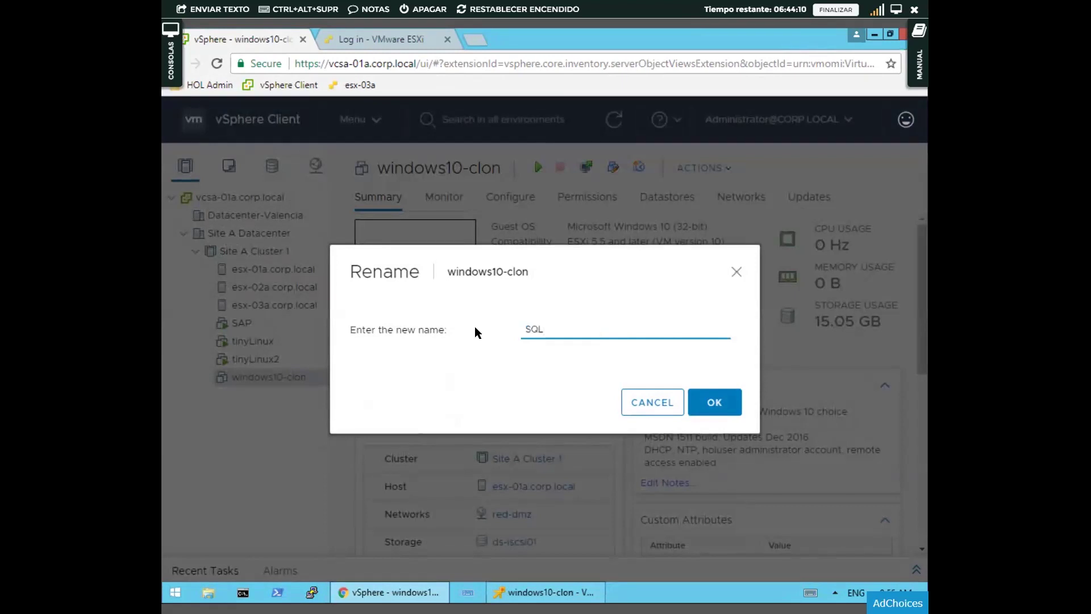
pyautogui.write('-Server')
pyautogui.click(714, 403)
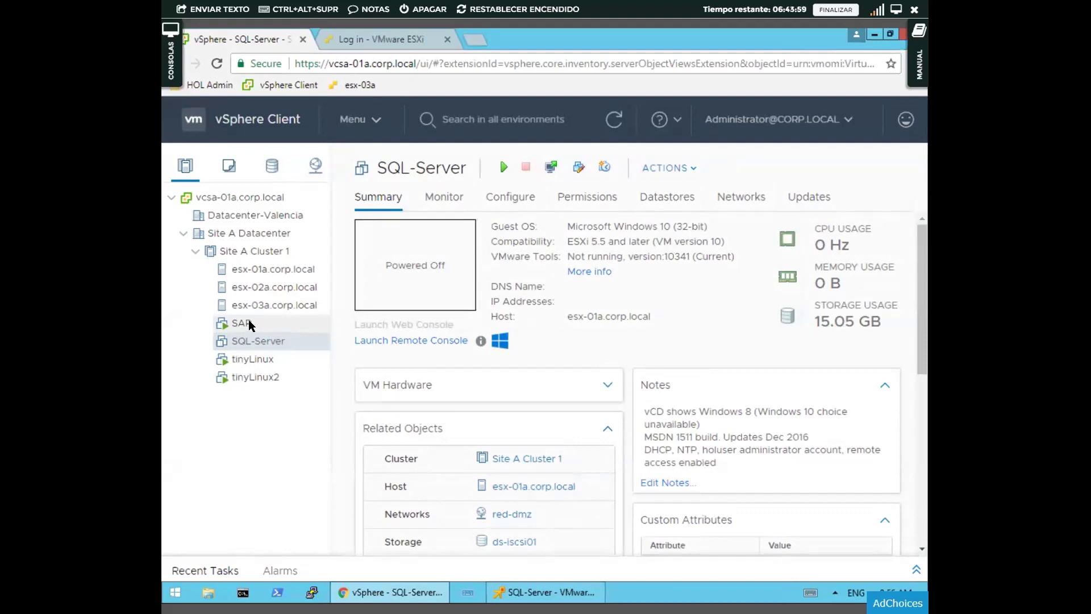
# - Clone SAP to a new virtual machine named 'SAP-Clone' in Site A Datacenter
pyautogui.rightClick(248, 325)
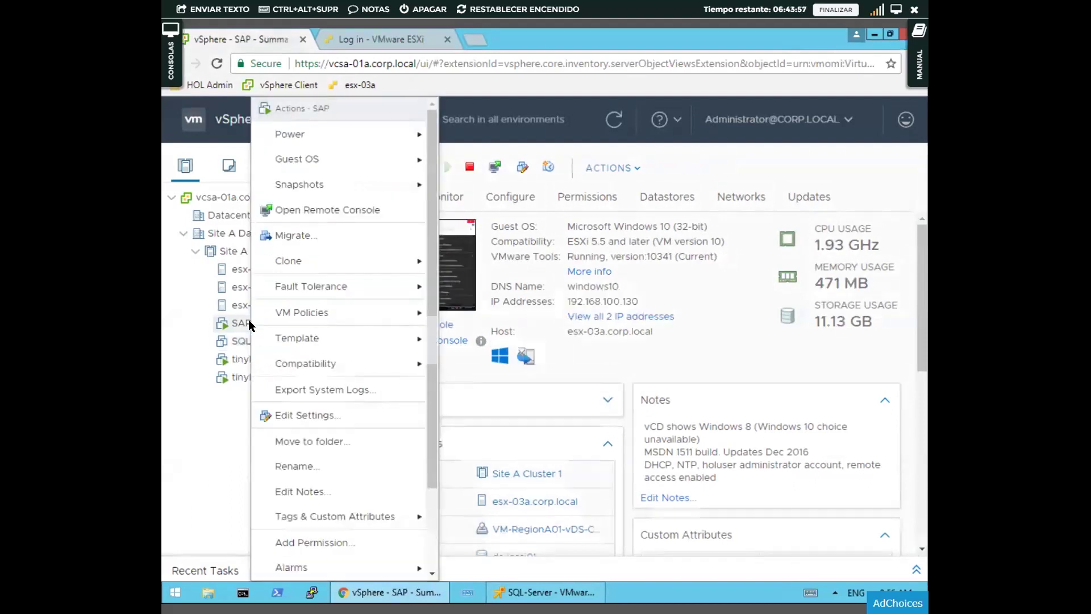
pyautogui.moveTo(284, 266)
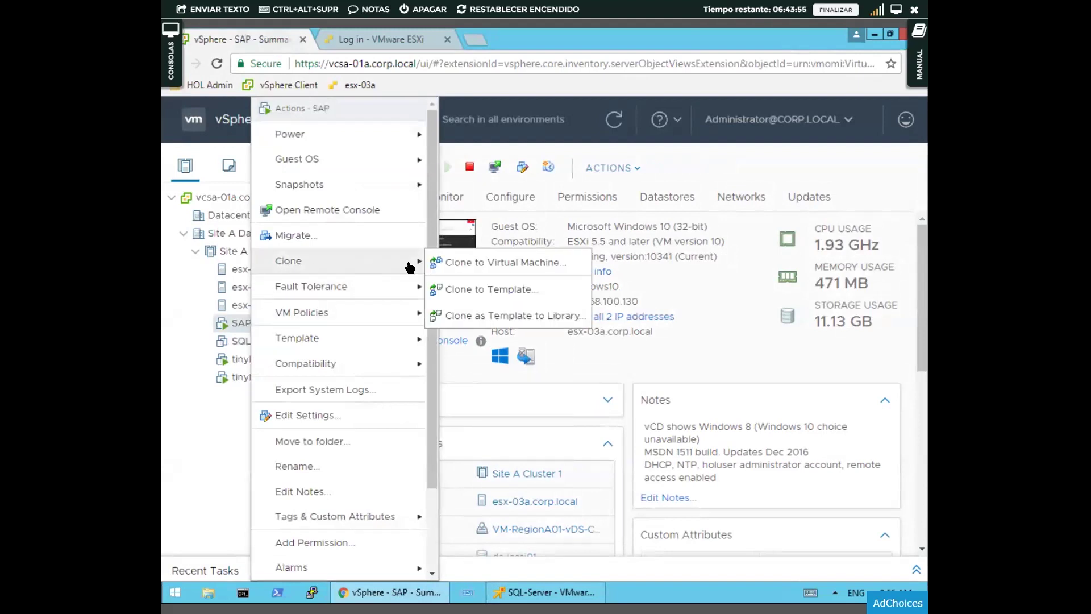
pyautogui.click(459, 267)
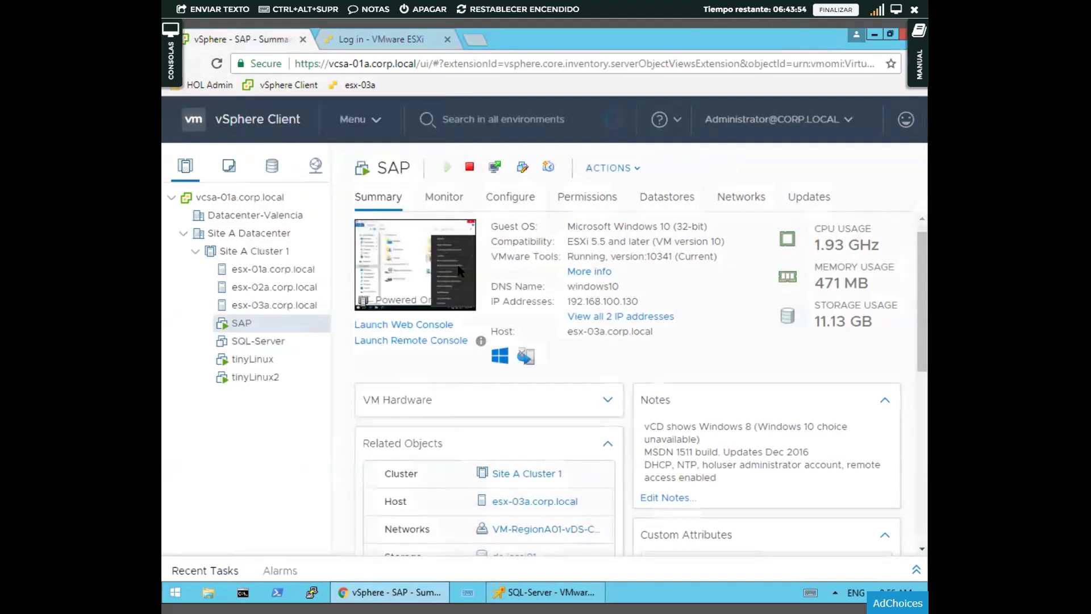
pyautogui.click(450, 319)
pyautogui.click(845, 568)
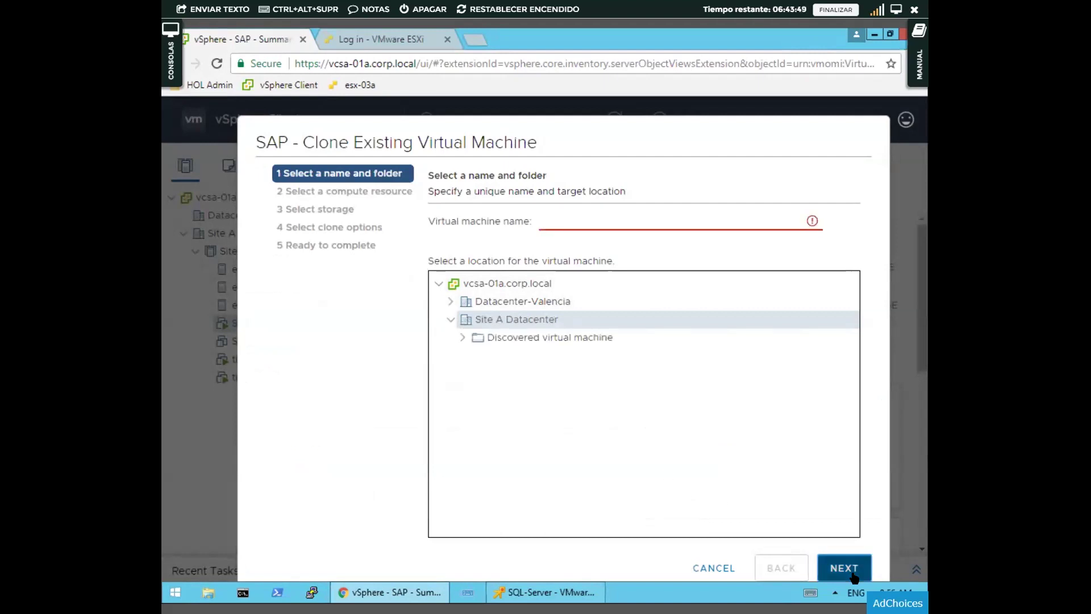
pyautogui.click(575, 222)
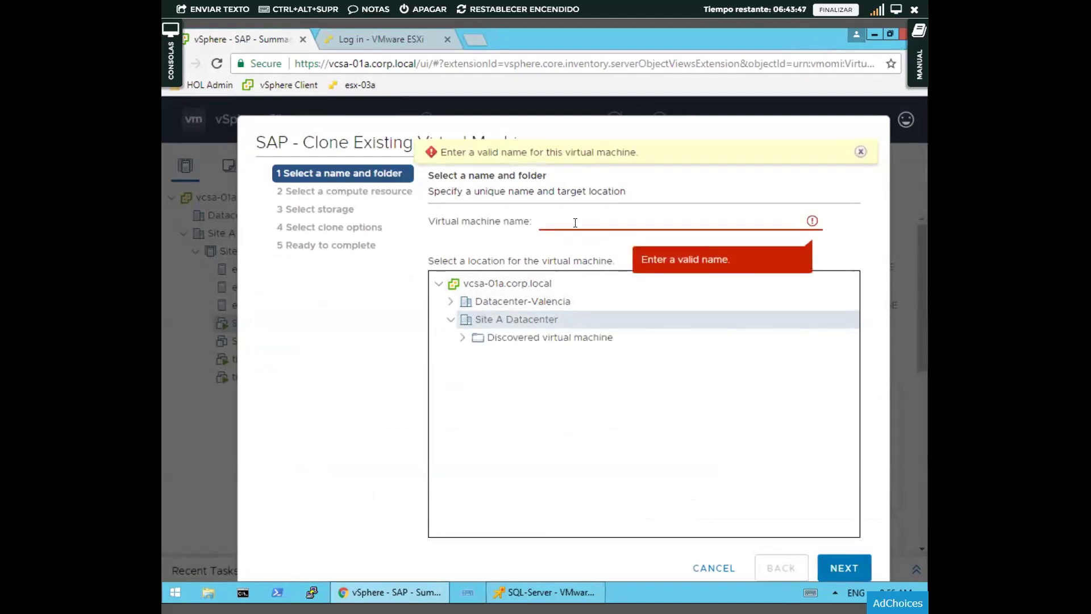
pyautogui.write('SAP-Clone')
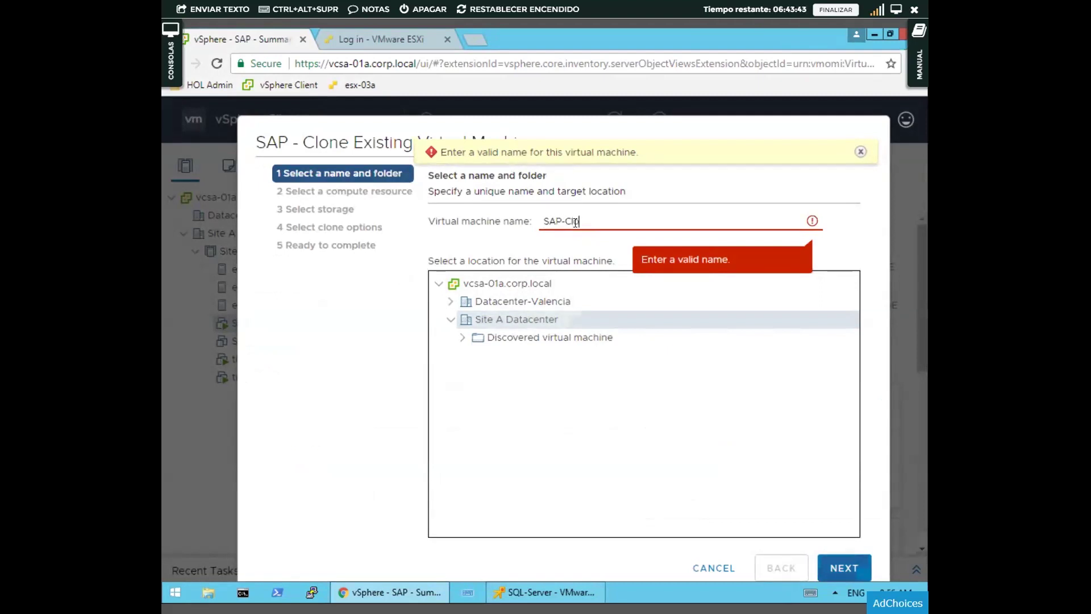
pyautogui.click(843, 568)
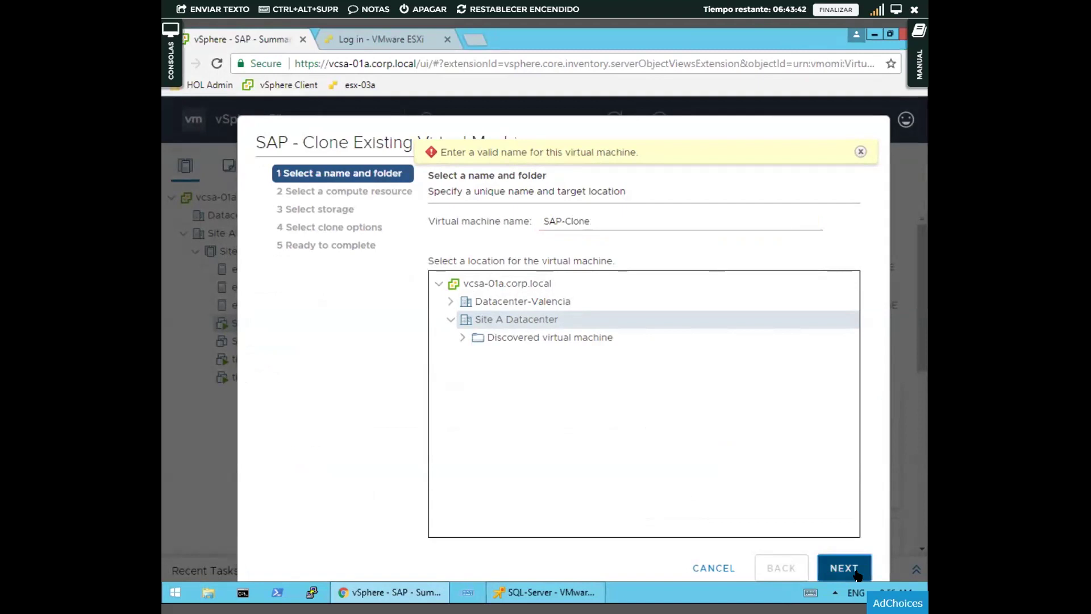
# - Place the clone on host esx-01a and datastore ds-iscsi01, with guest OS customization enabled
pyautogui.click(451, 244)
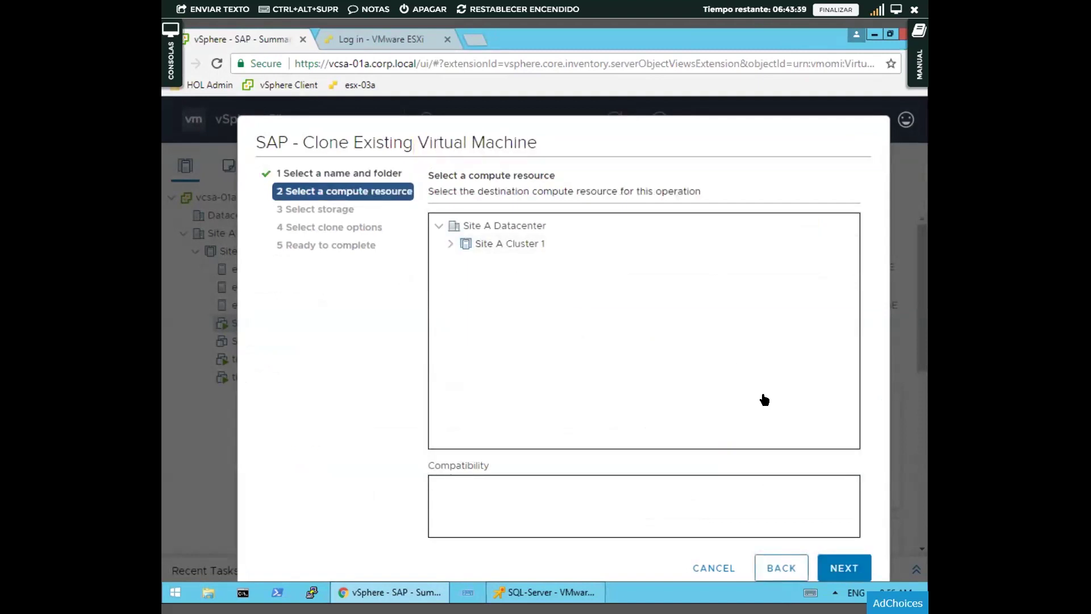
pyautogui.click(517, 260)
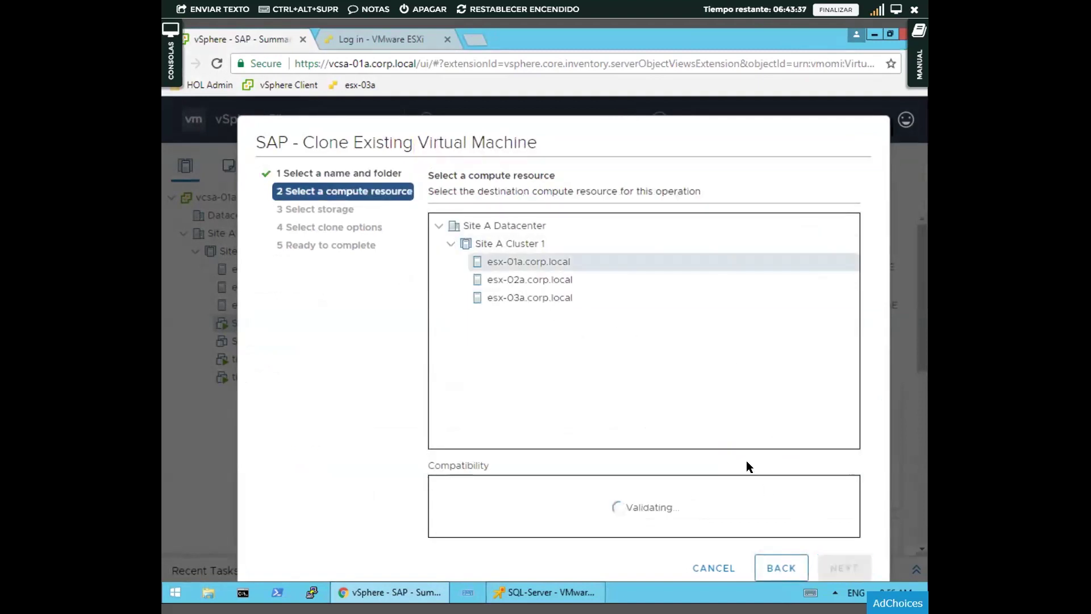
pyautogui.click(844, 571)
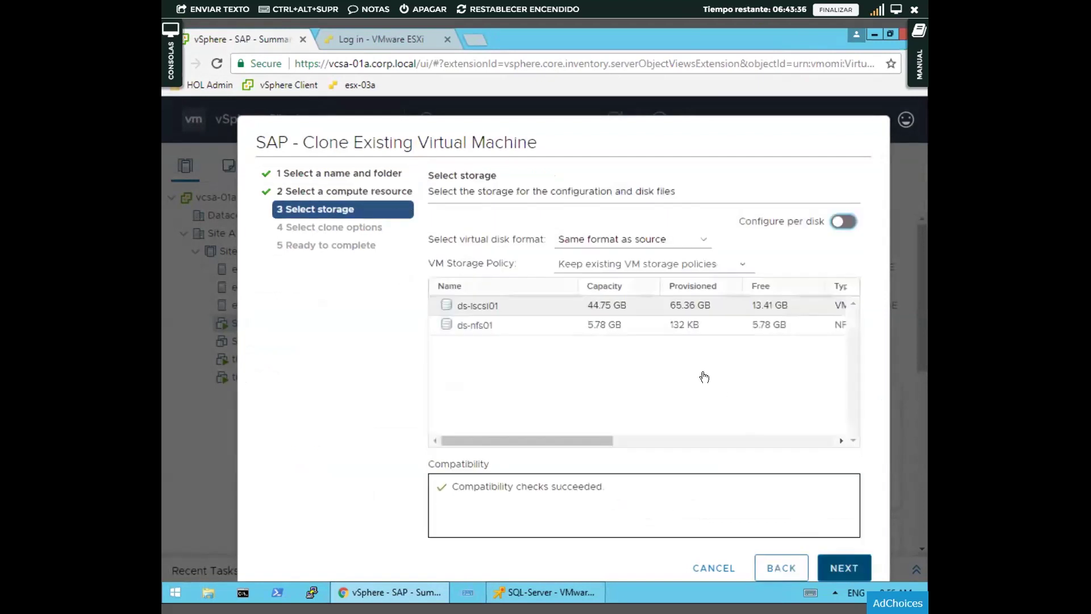
pyautogui.click(486, 307)
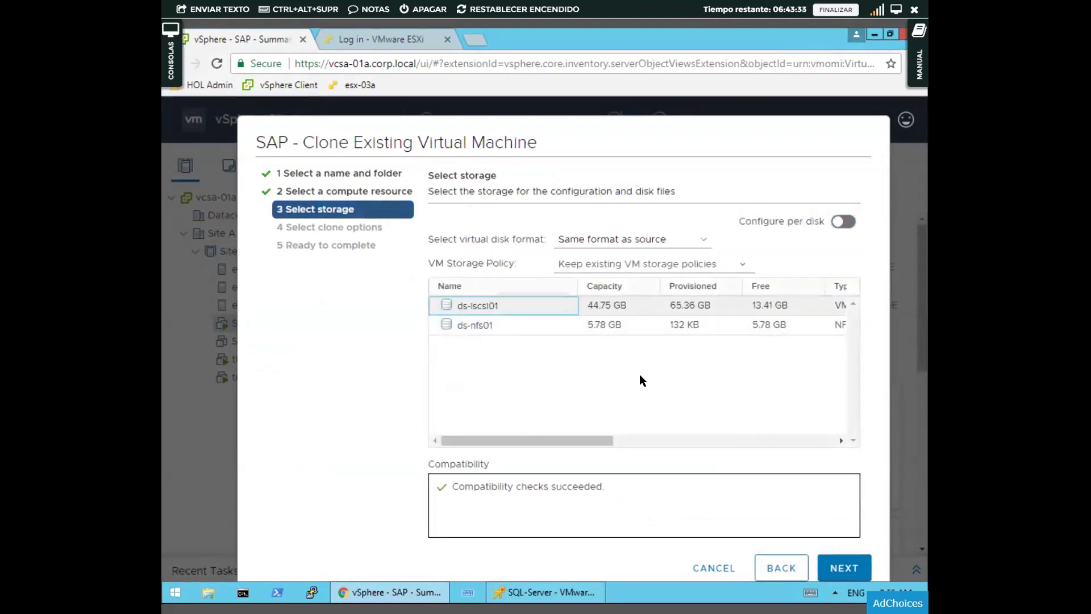
pyautogui.click(840, 568)
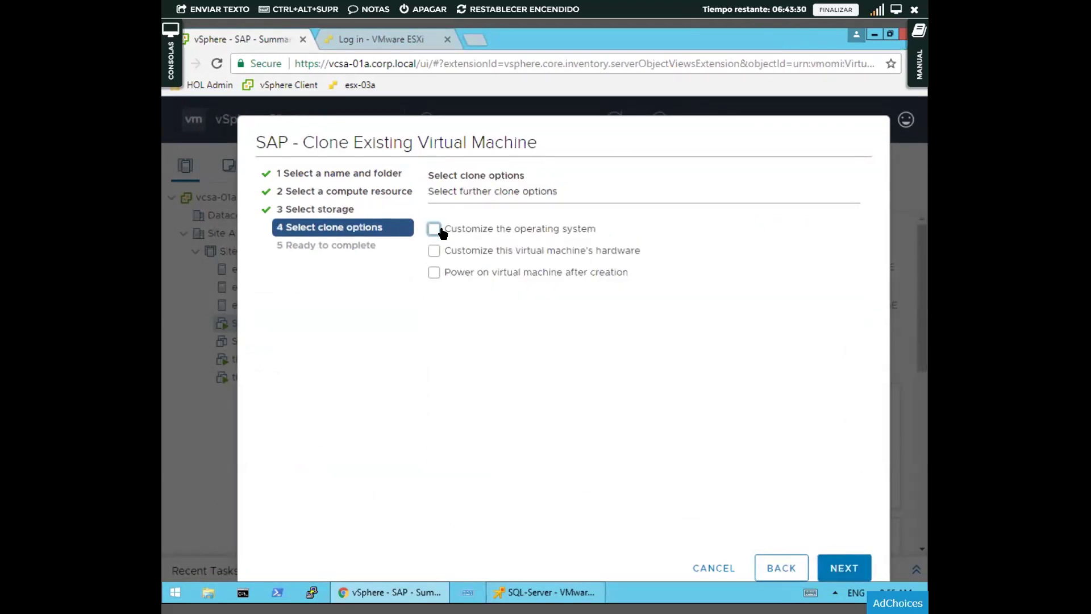
pyautogui.click(437, 229)
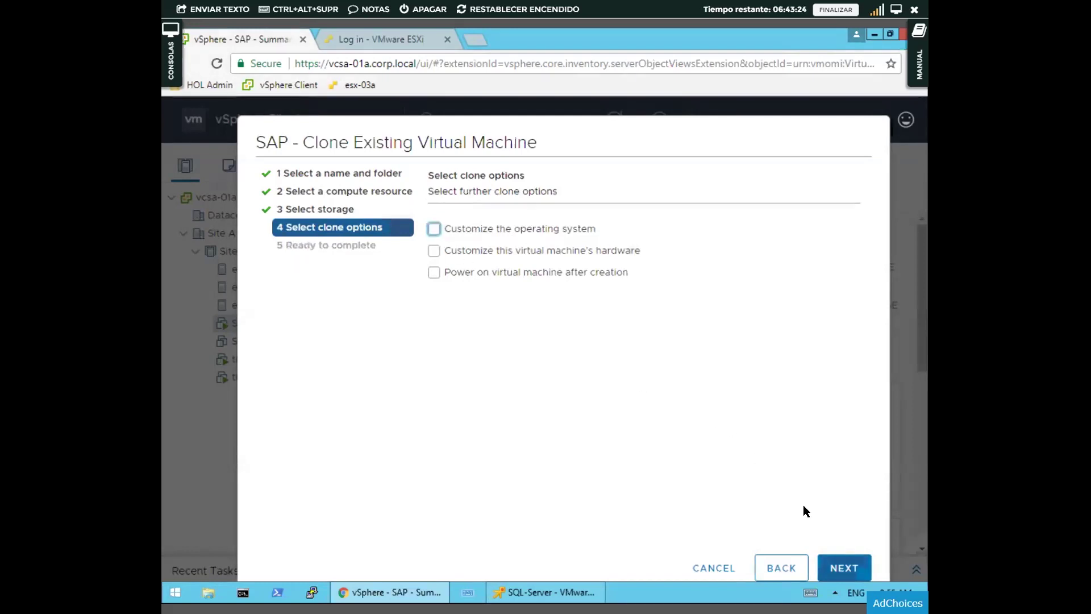
pyautogui.click(855, 569)
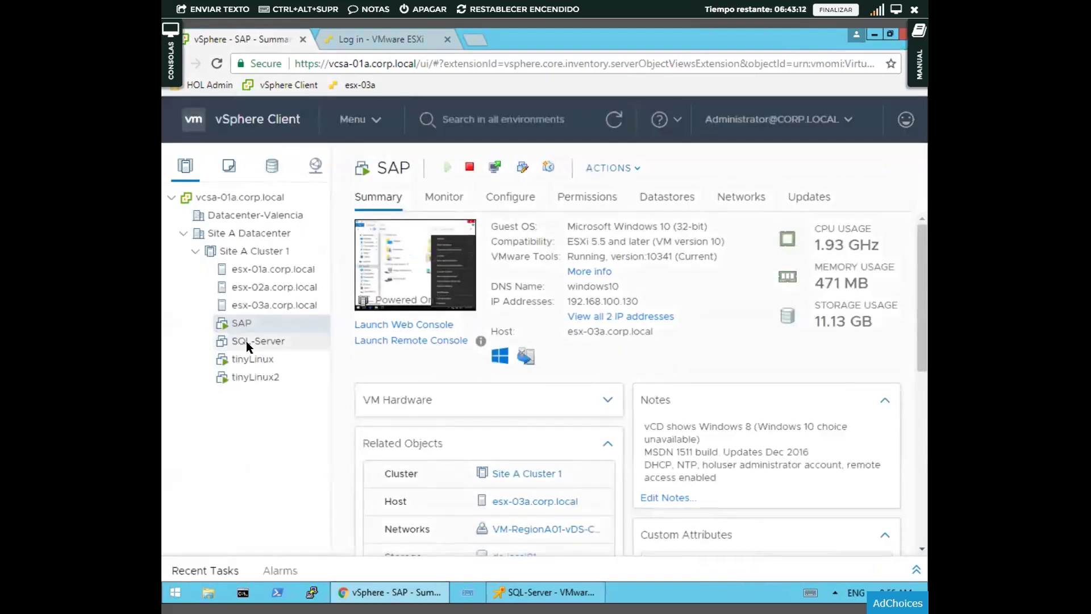
# - Clone SQL-Server as 'SQL-Clon' on host esx-02a.corp.local
pyautogui.click(248, 343)
pyautogui.rightClick(248, 342)
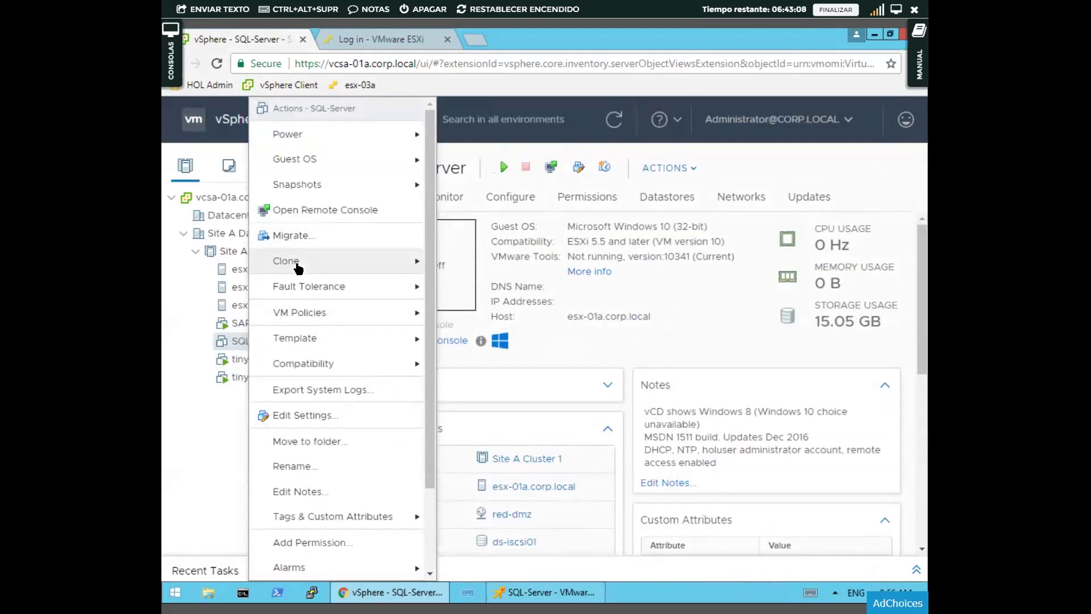
pyautogui.moveTo(298, 268)
pyautogui.click(460, 271)
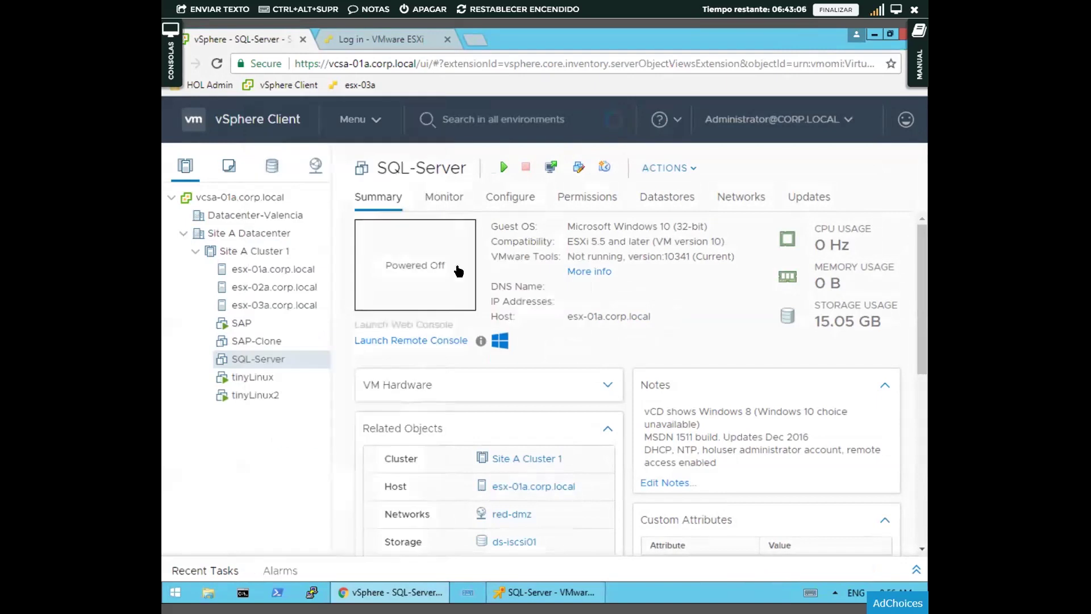
pyautogui.click(581, 227)
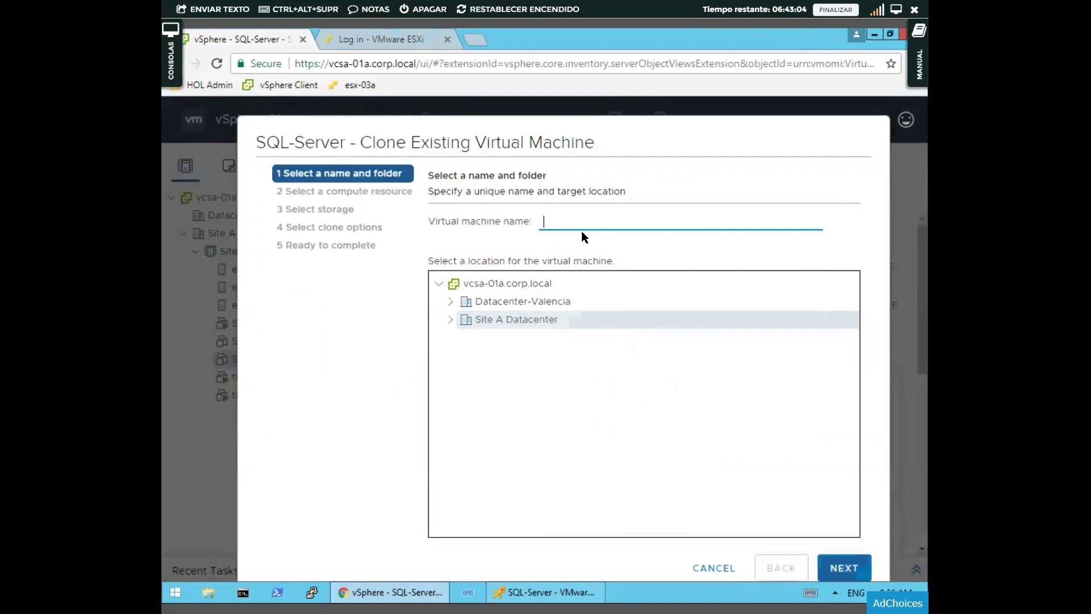
pyautogui.write('SQL-Clone')
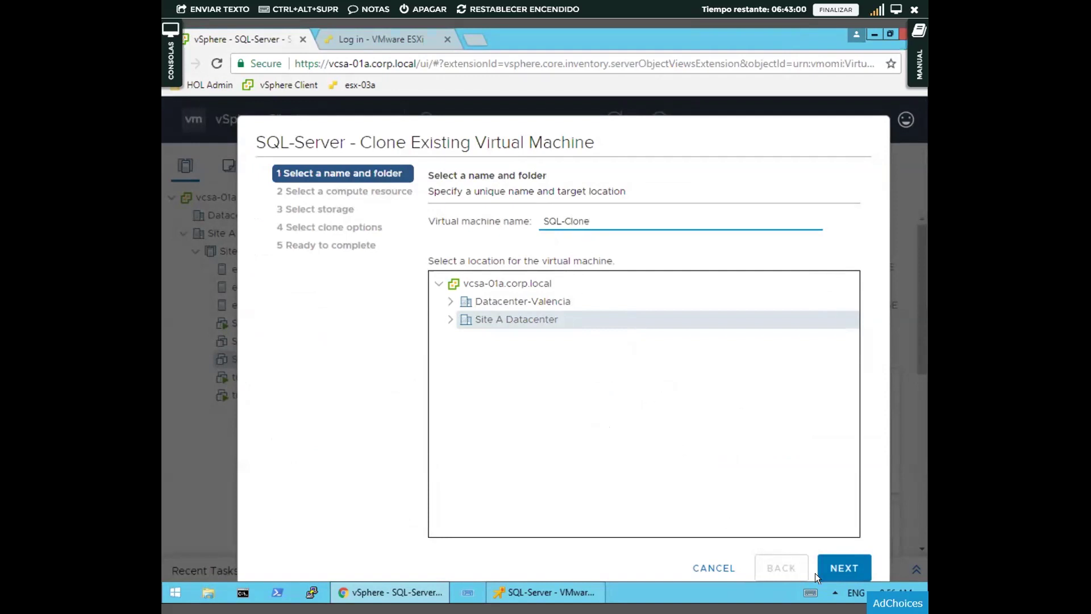
pyautogui.click(840, 569)
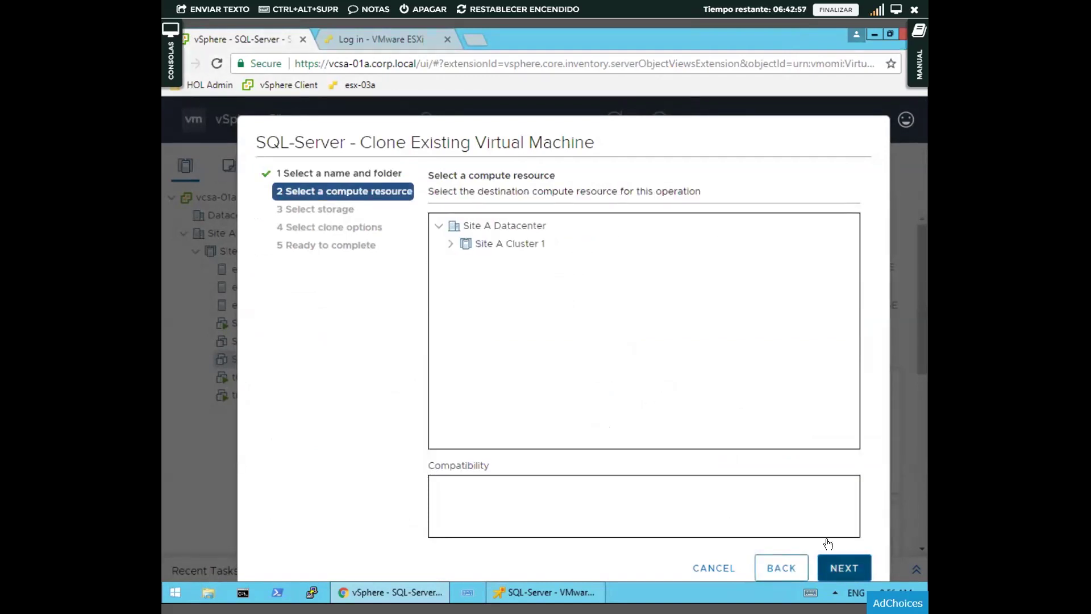
pyautogui.click(450, 243)
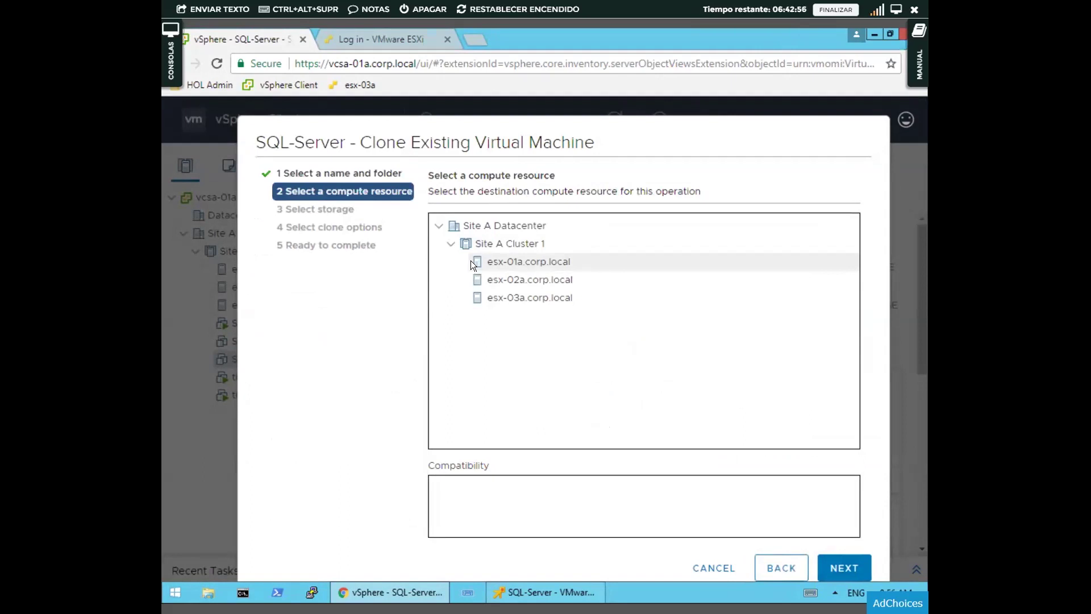
pyautogui.click(500, 279)
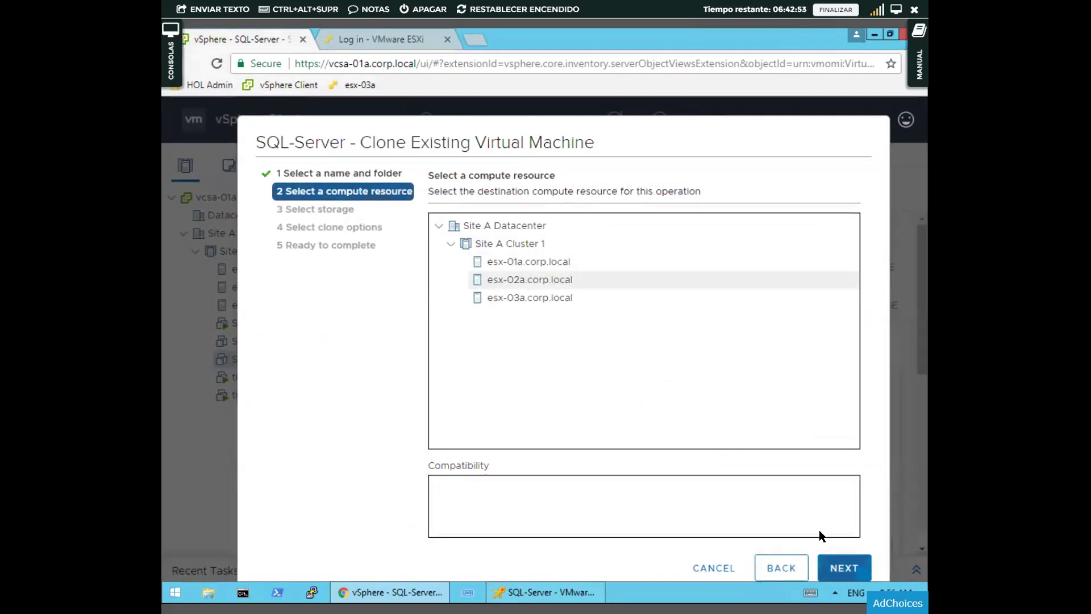
pyautogui.click(848, 567)
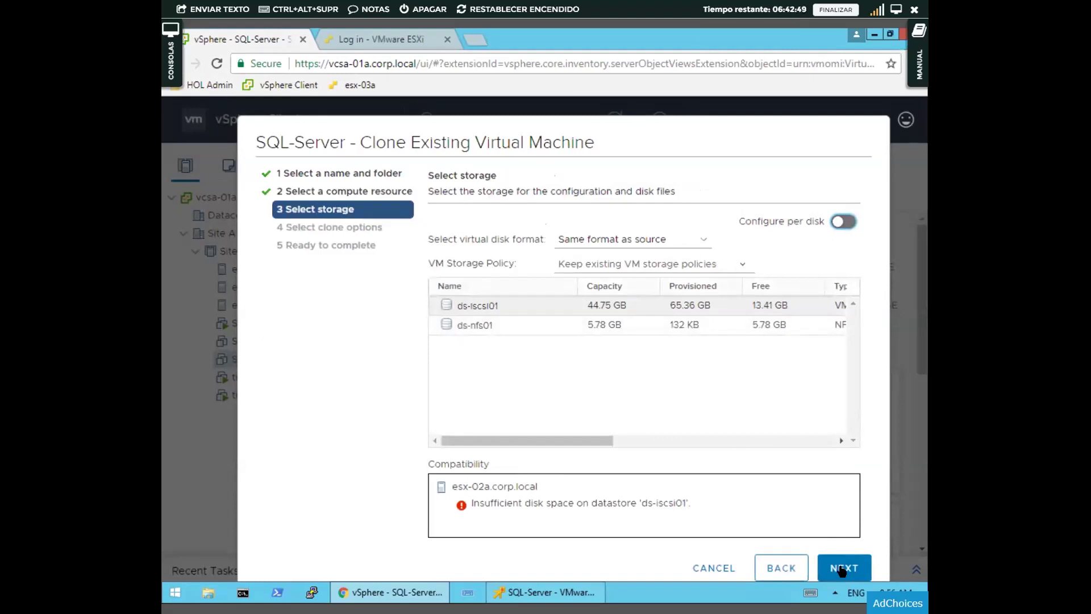
# - Try ds-iscsi01 and ds-nfs01 as storage, then go back to the compute resource
pyautogui.click(842, 570)
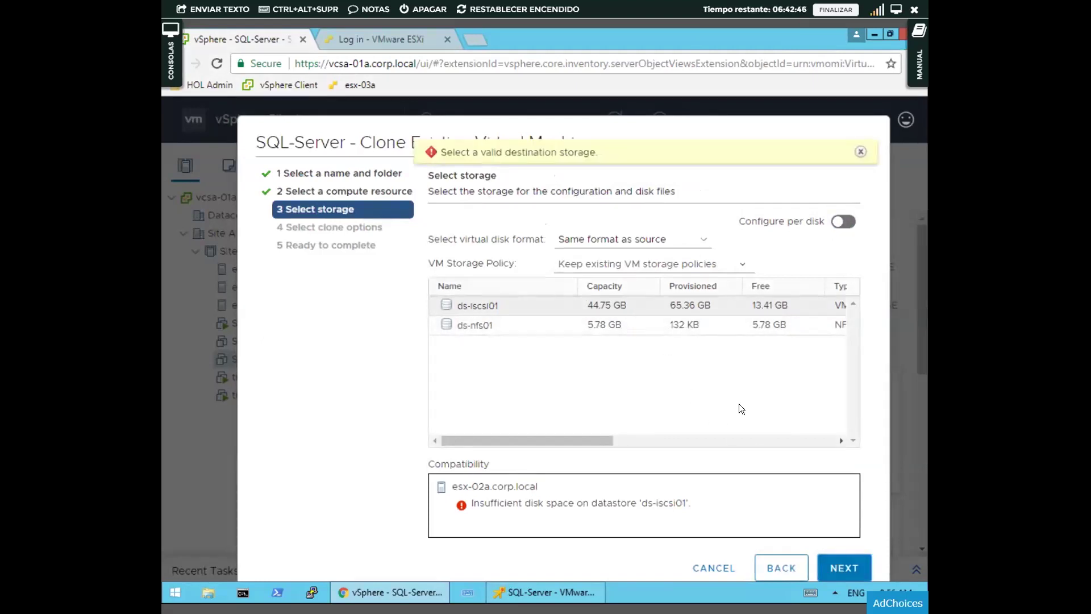
pyautogui.click(836, 566)
pyautogui.click(477, 323)
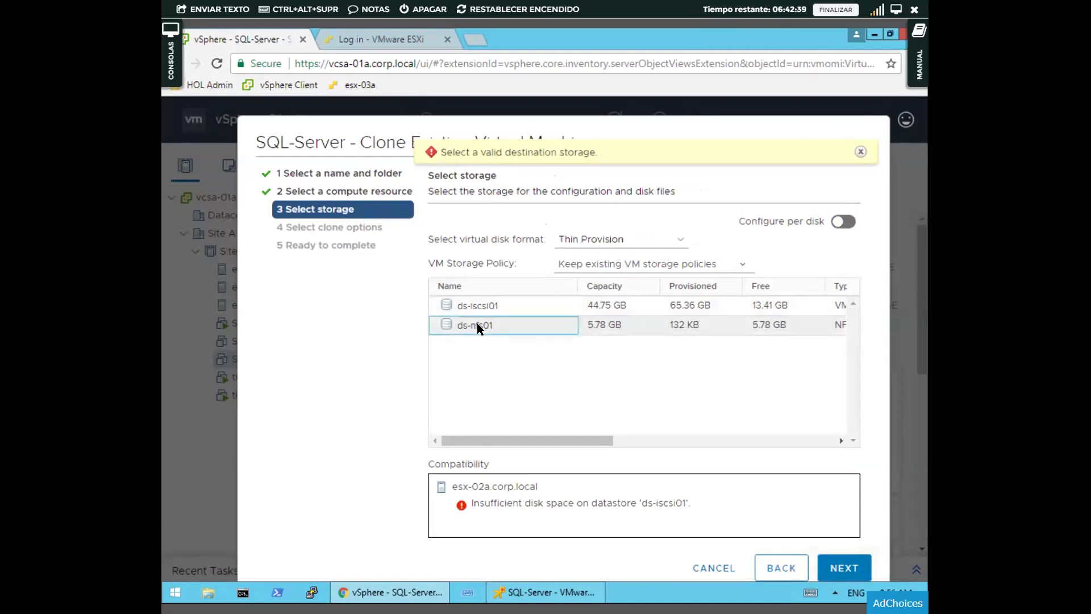
pyautogui.click(844, 568)
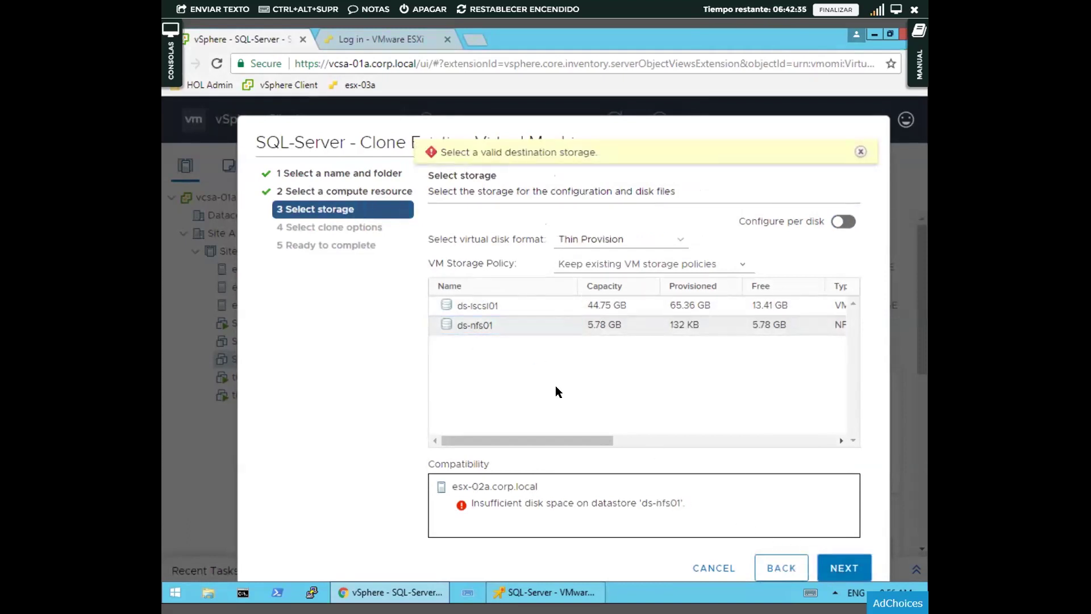
pyautogui.click(460, 305)
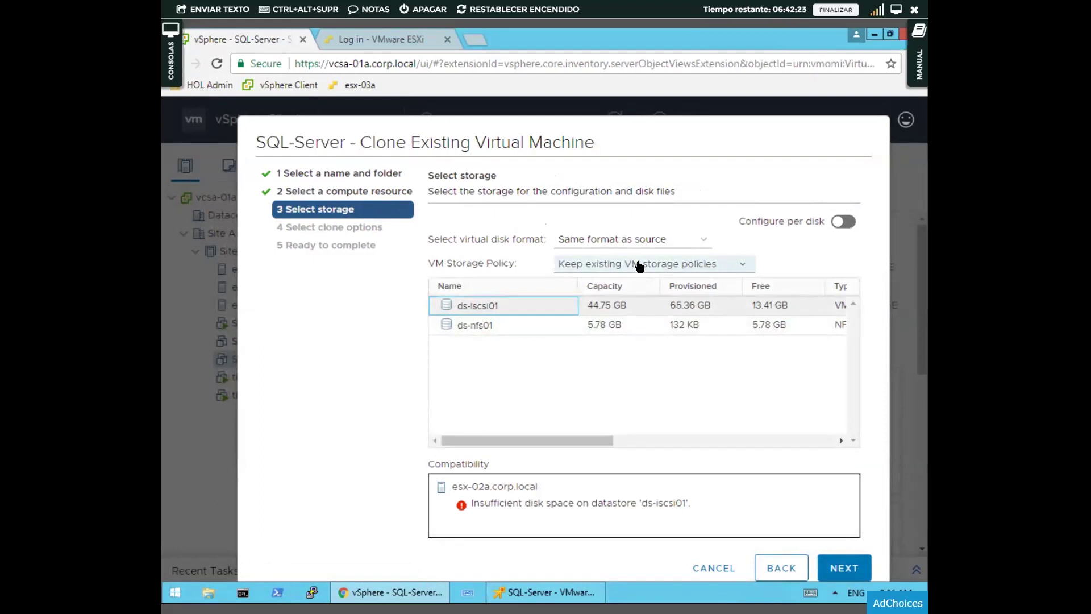
pyautogui.click(773, 566)
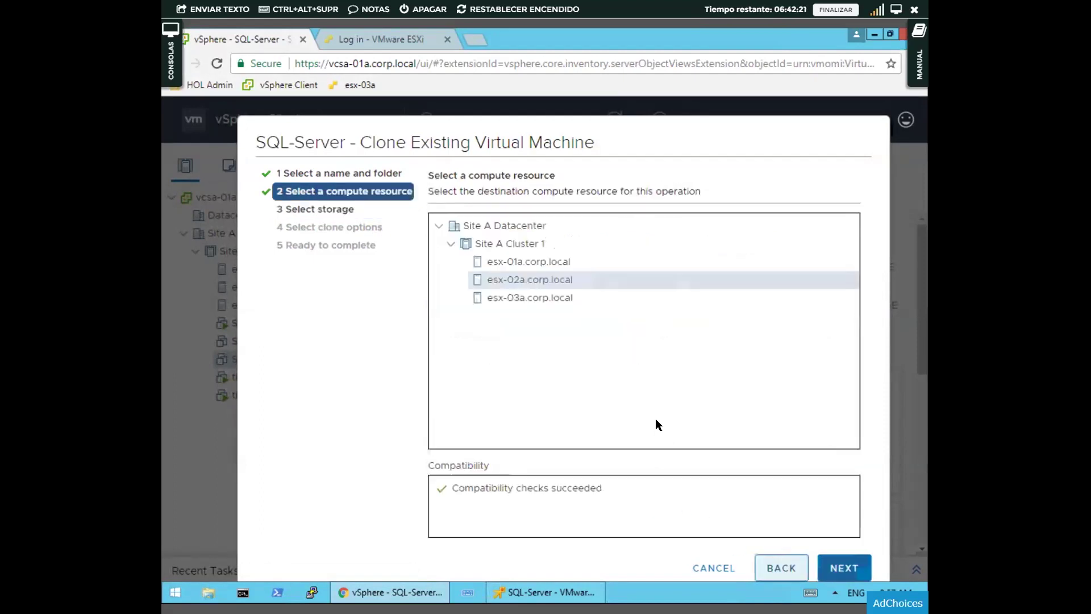
# - Set the disk format to Thin Provision, retry ds-iscsi01 and ds-nfs01, then go back
pyautogui.click(842, 566)
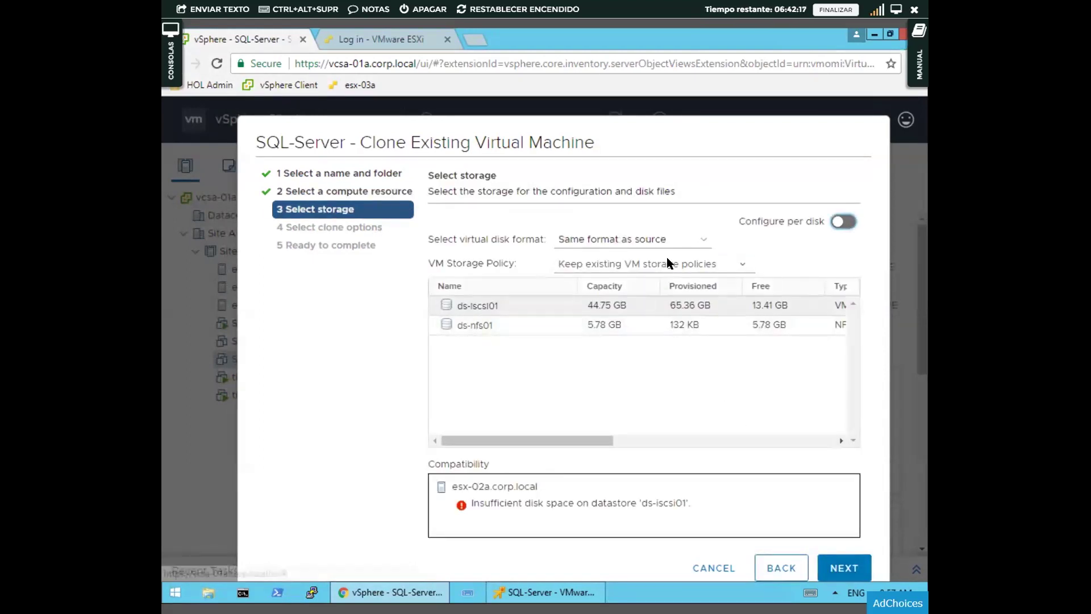
pyautogui.click(675, 264)
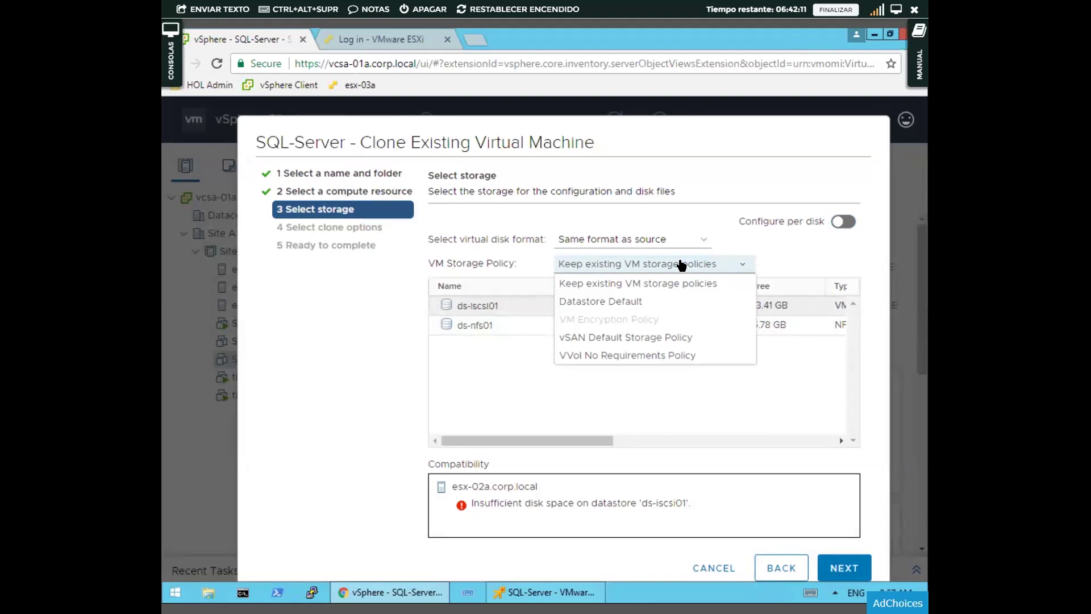
pyautogui.click(686, 245)
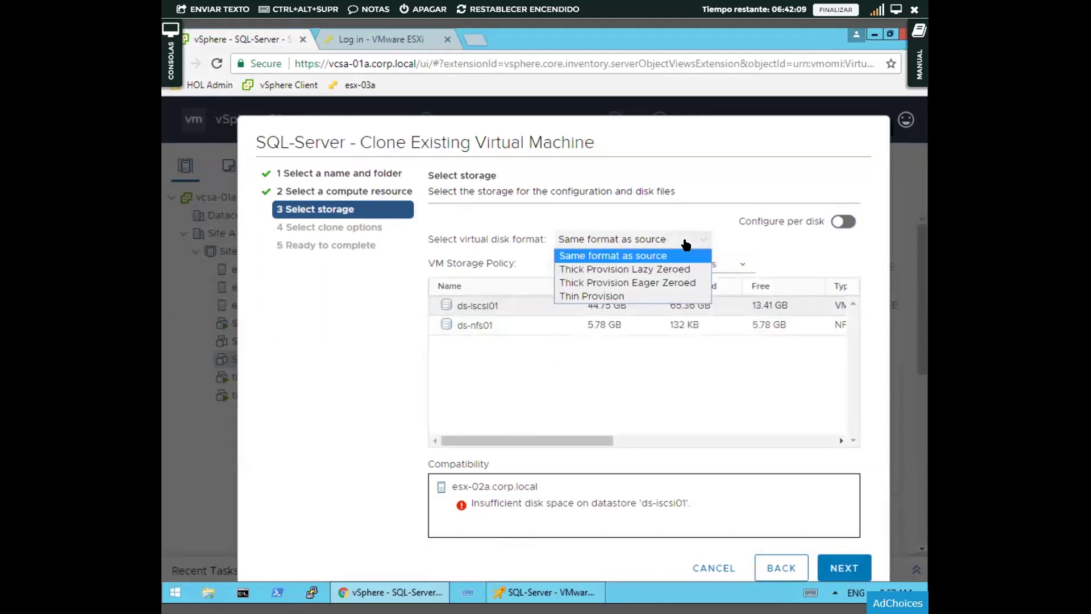
pyautogui.click(615, 297)
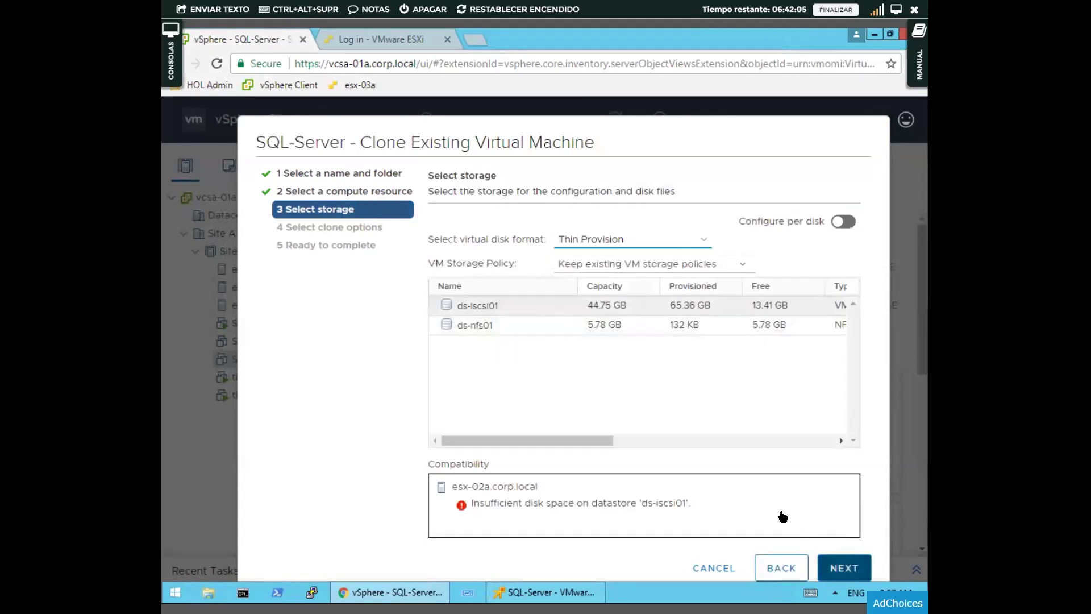
pyautogui.click(511, 301)
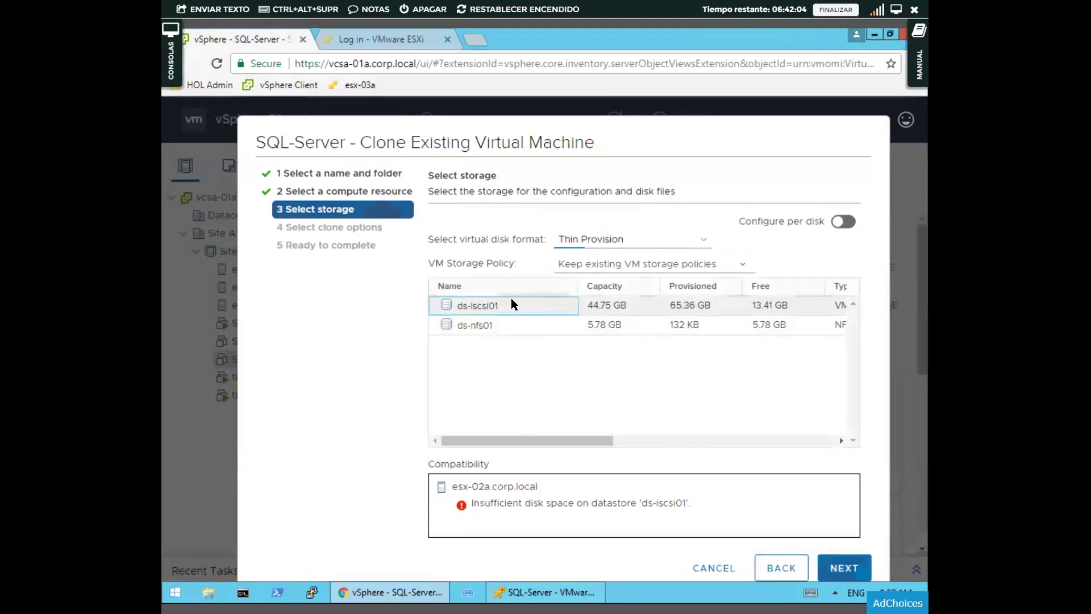
pyautogui.click(498, 328)
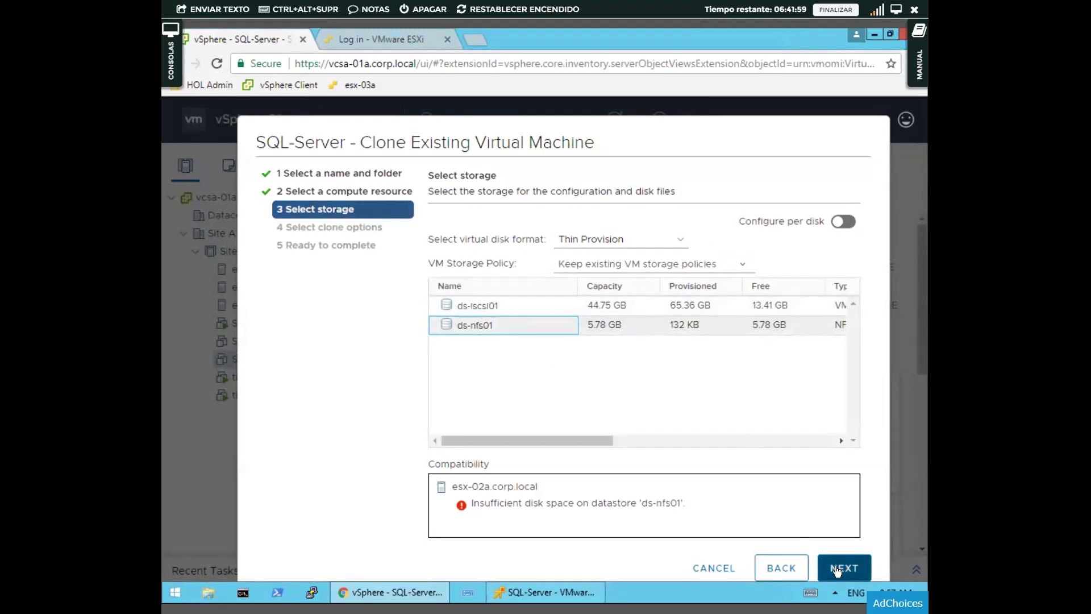
pyautogui.click(786, 573)
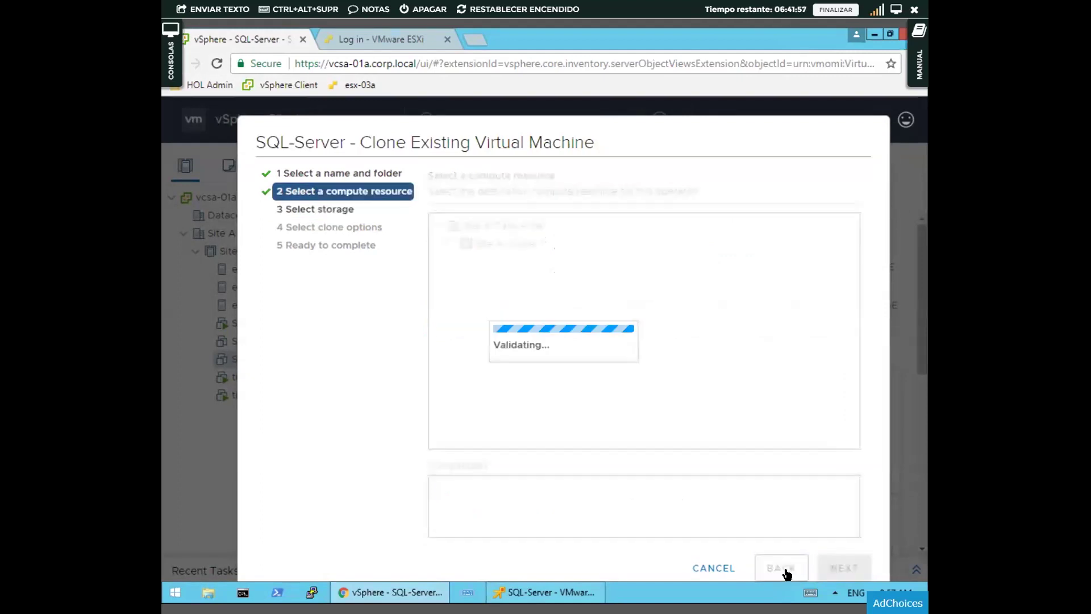
# - Cancel the SQL-Server clone and start a New Datastore wizard on Site A Cluster 1
pyautogui.click(730, 568)
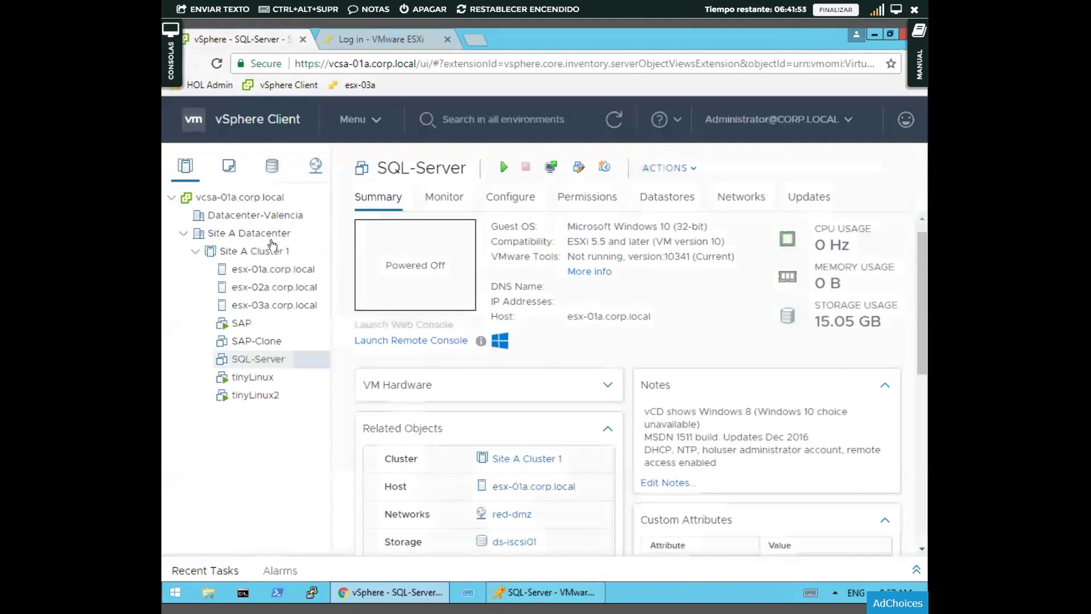
pyautogui.click(279, 269)
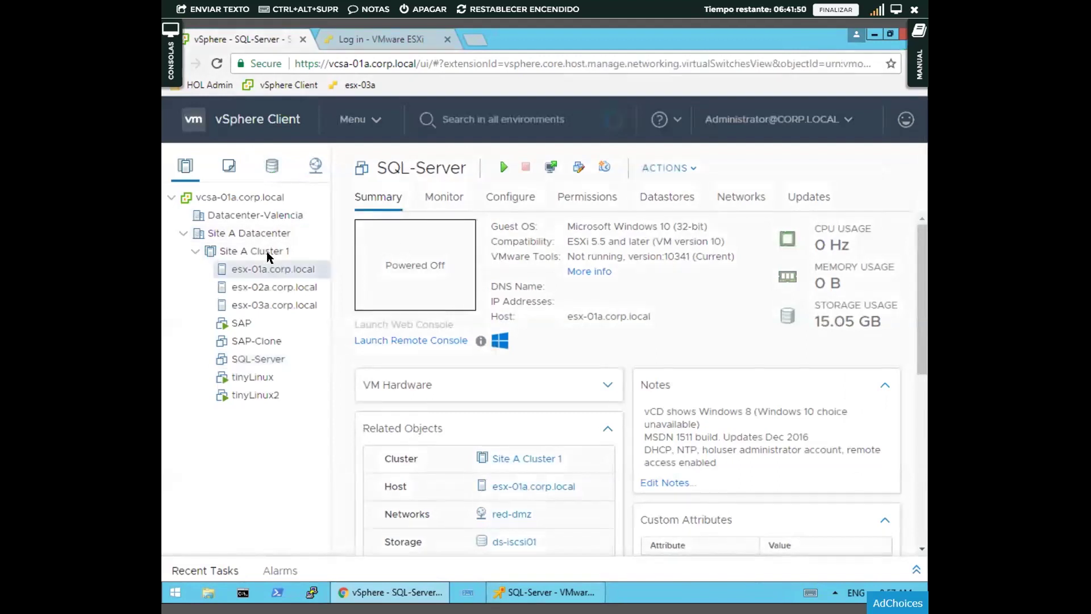
pyautogui.click(268, 257)
pyautogui.rightClick(267, 257)
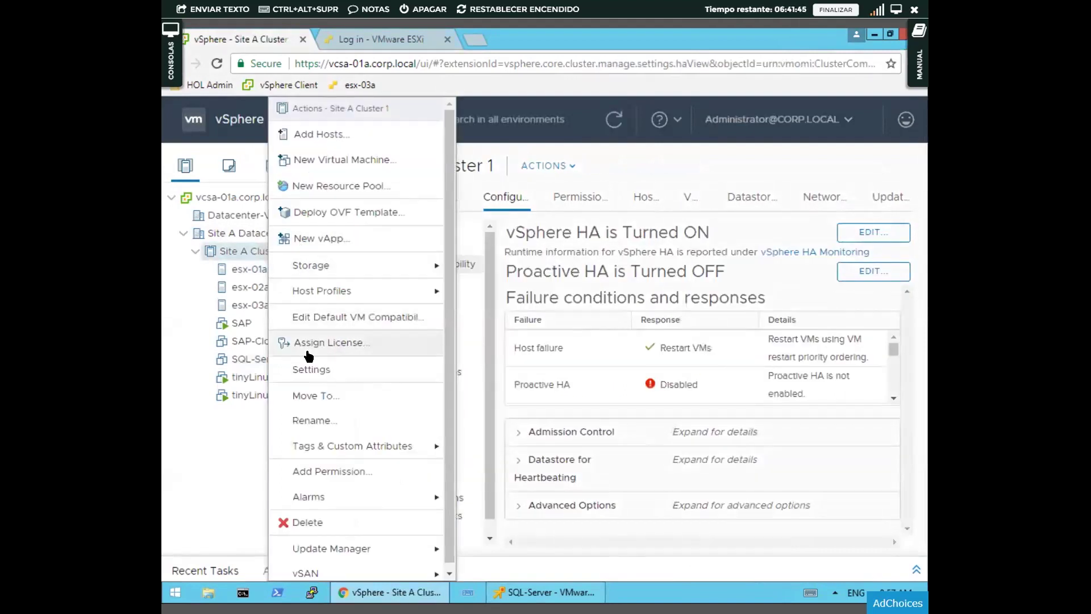
pyautogui.moveTo(357, 271)
pyautogui.click(478, 265)
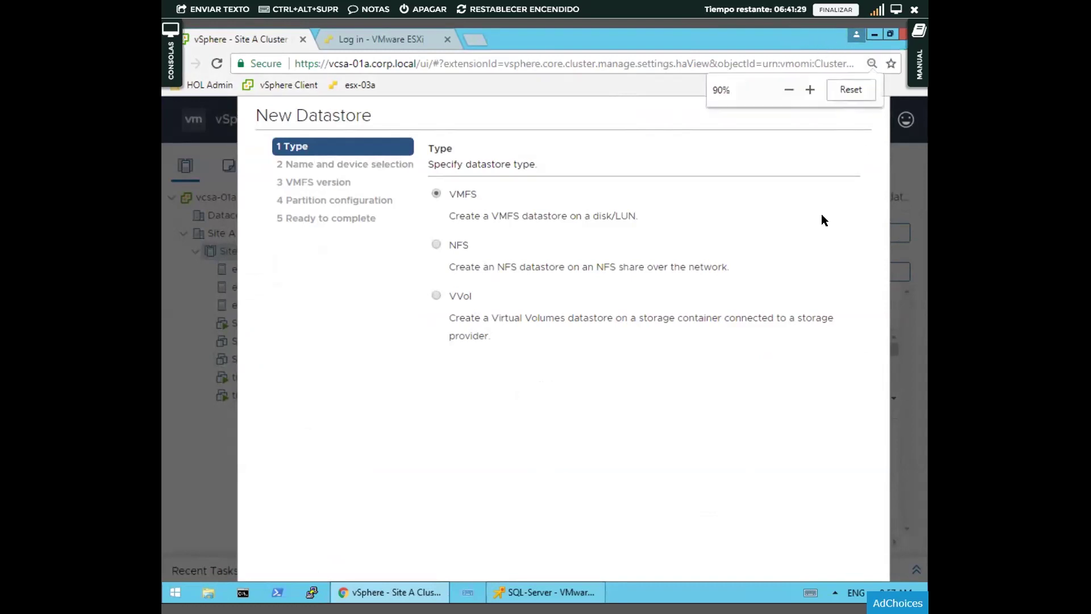
# - Keep VMFS and edit the Datastore-new name, then cancel the wizard and select esx-01a
pyautogui.hotkey('ctrl', '-')
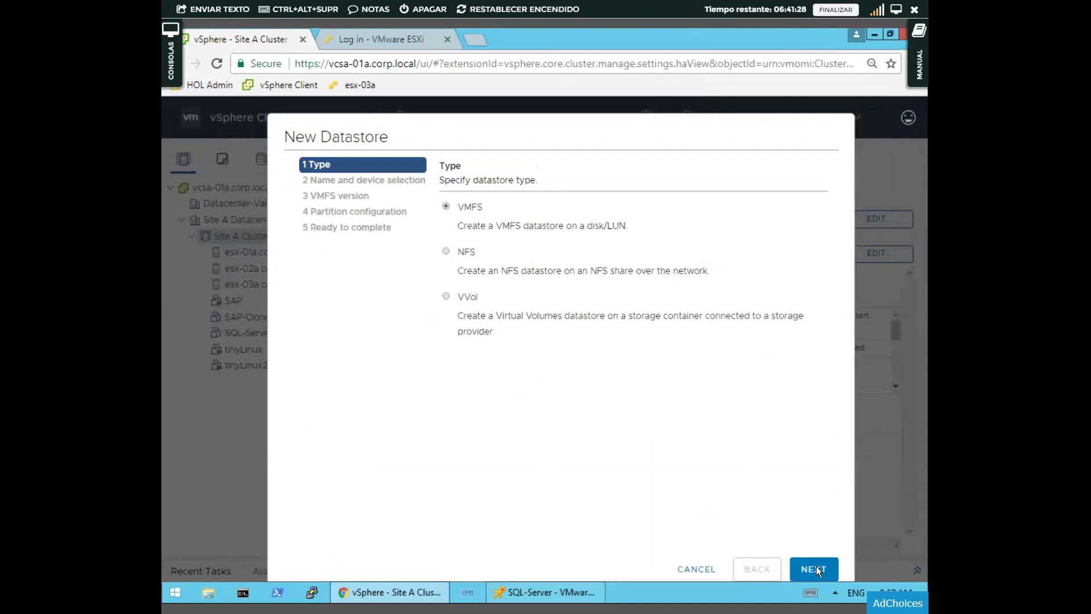
pyautogui.click(815, 567)
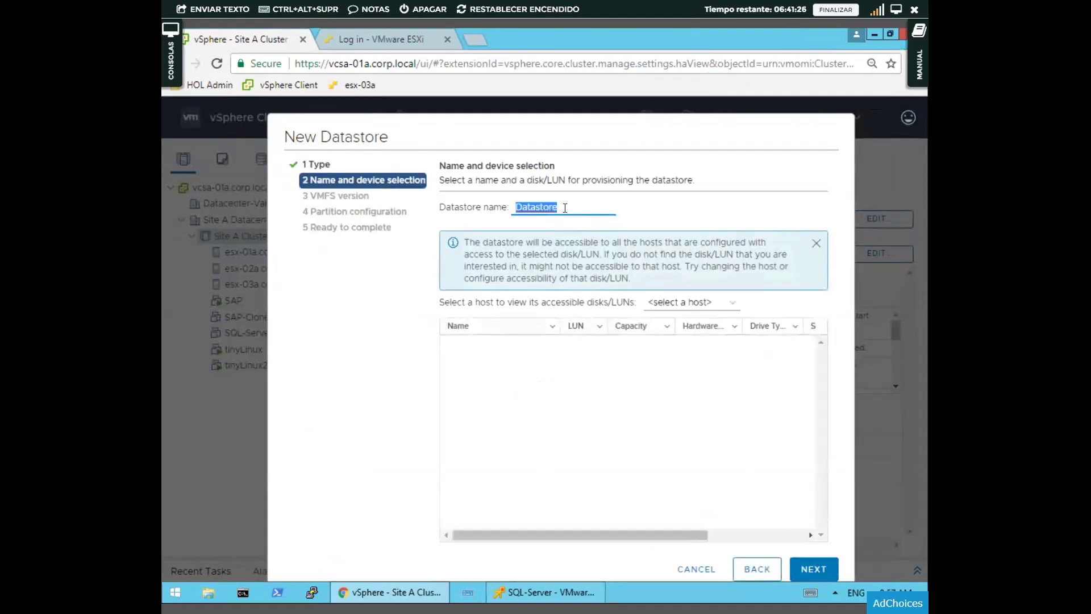
pyautogui.click(560, 203)
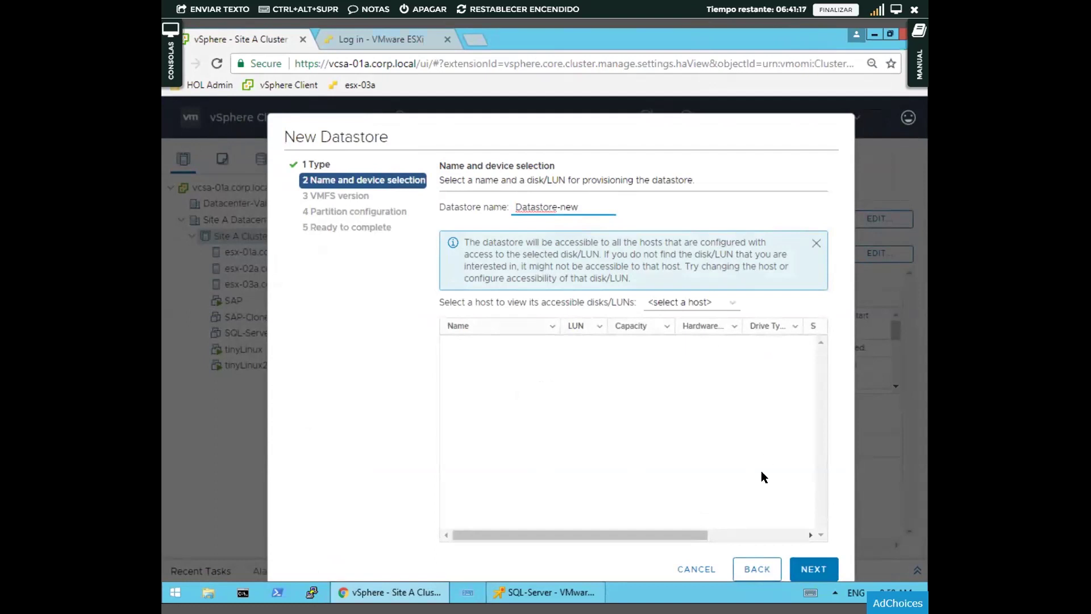
pyautogui.click(754, 570)
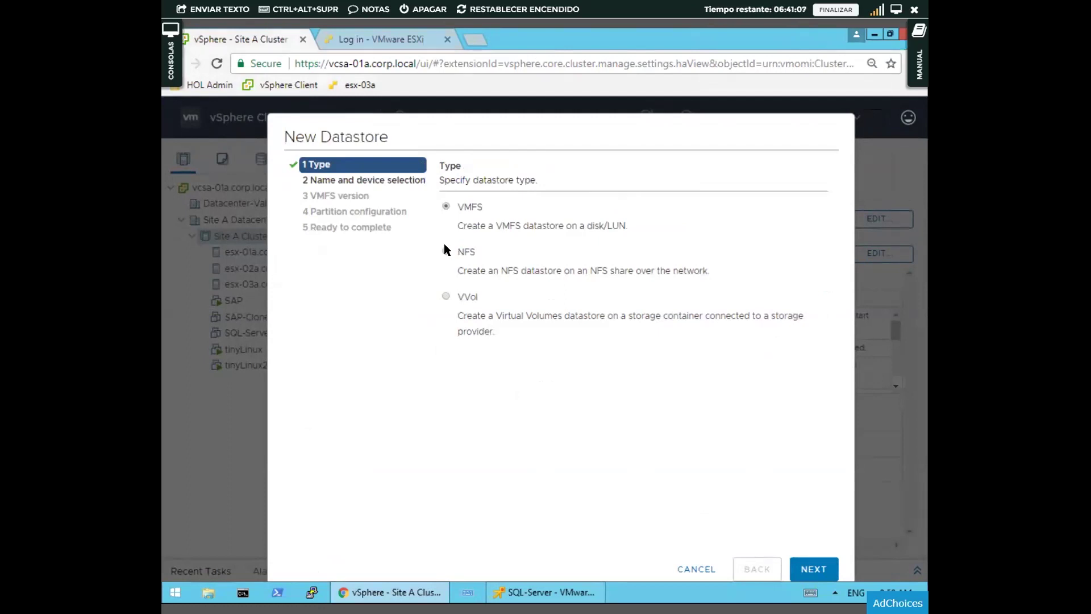
pyautogui.click(711, 569)
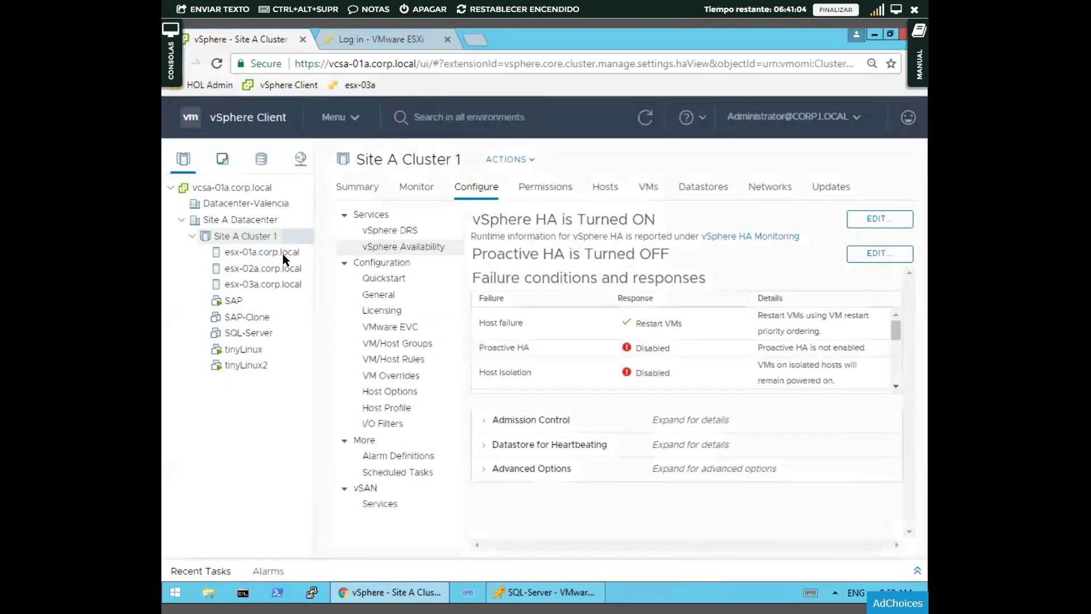
pyautogui.click(280, 253)
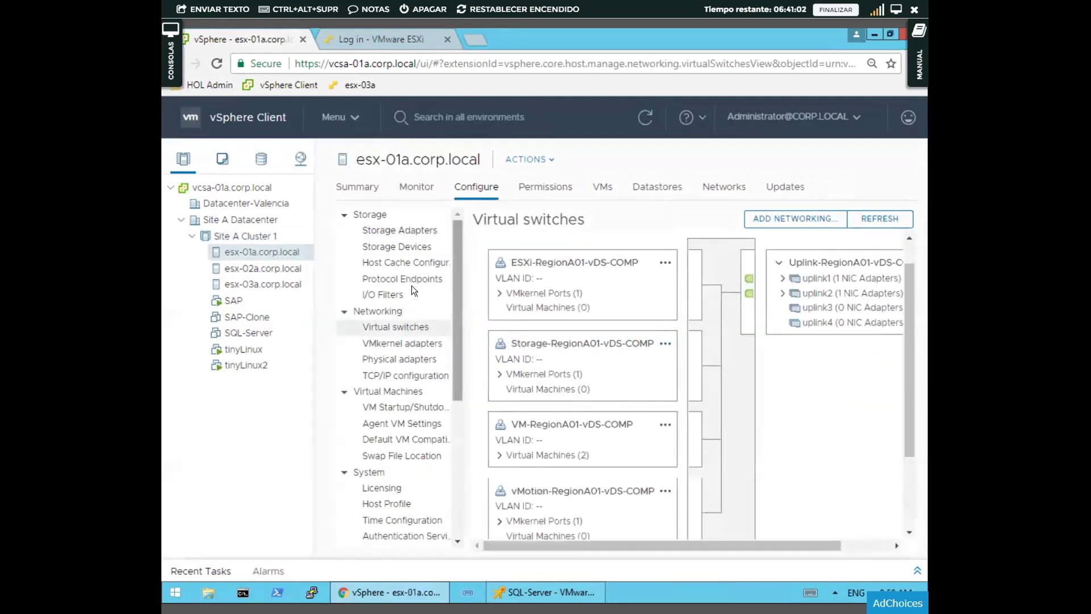
# - Show the FreeNAS iSCSI disks behind adapter vmhba65 and select the second one
pyautogui.click(395, 231)
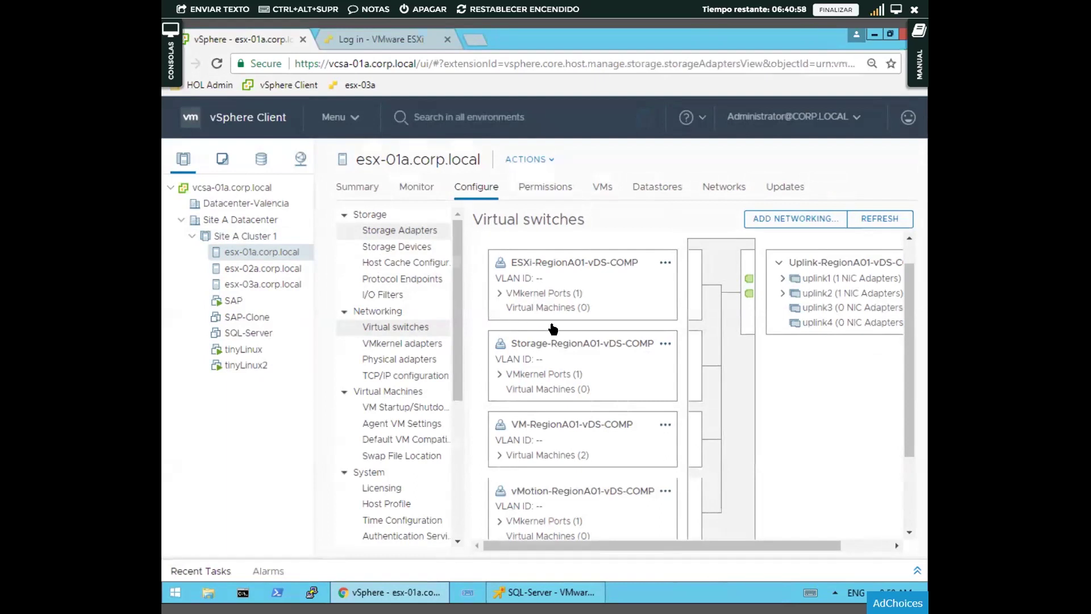
pyautogui.click(526, 287)
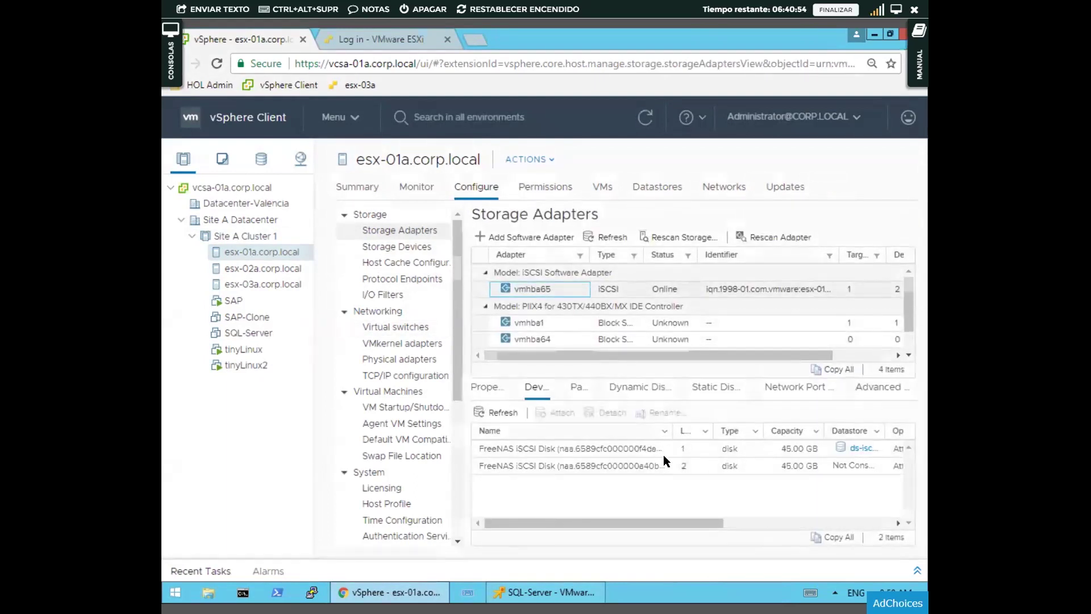
pyautogui.click(619, 464)
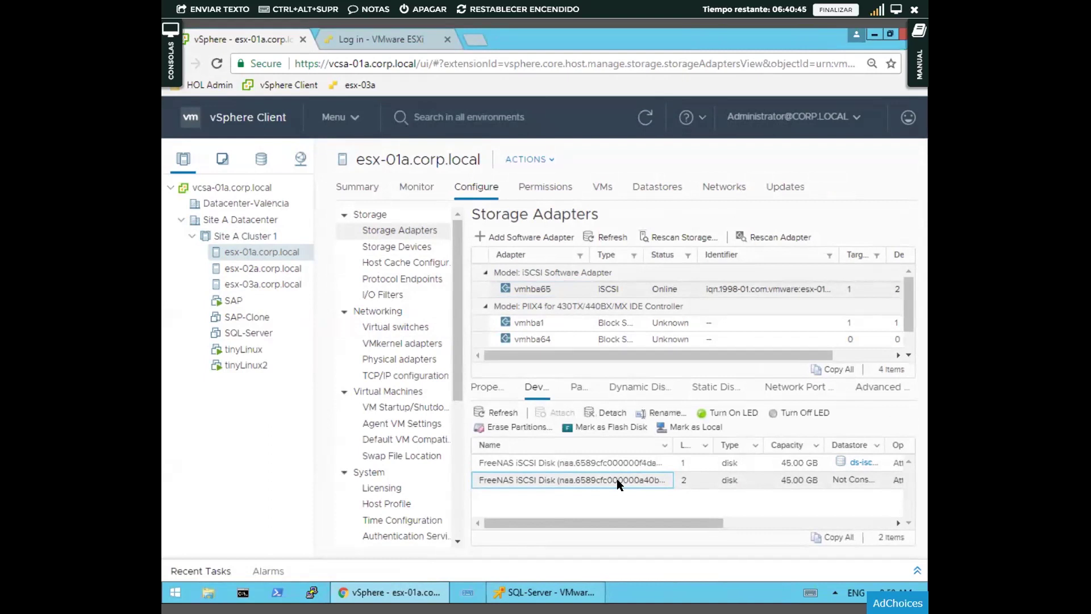
pyautogui.rightClick(619, 484)
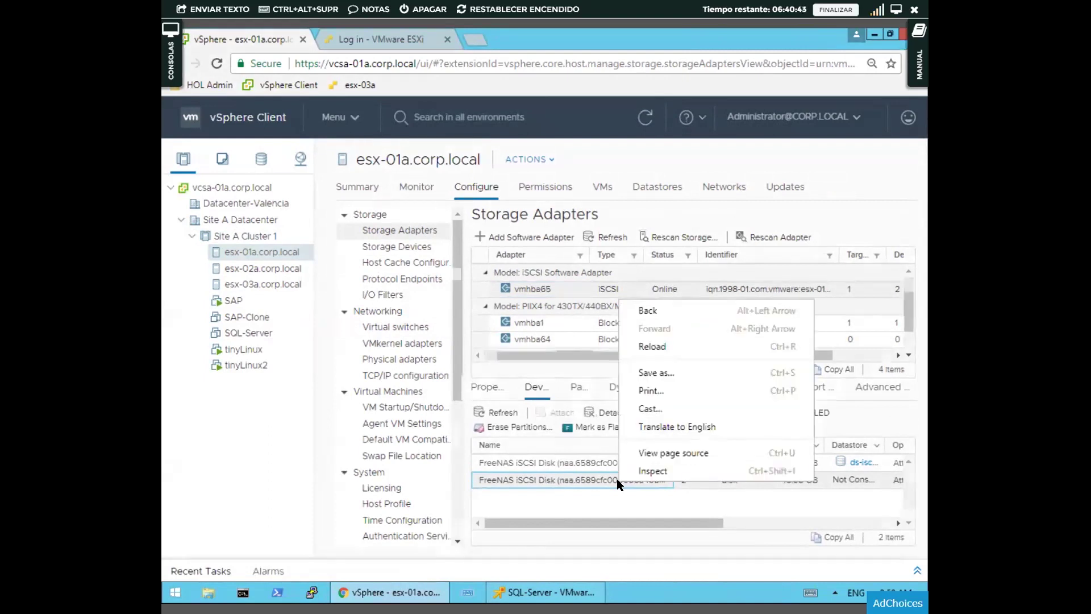
pyautogui.press('Escape')
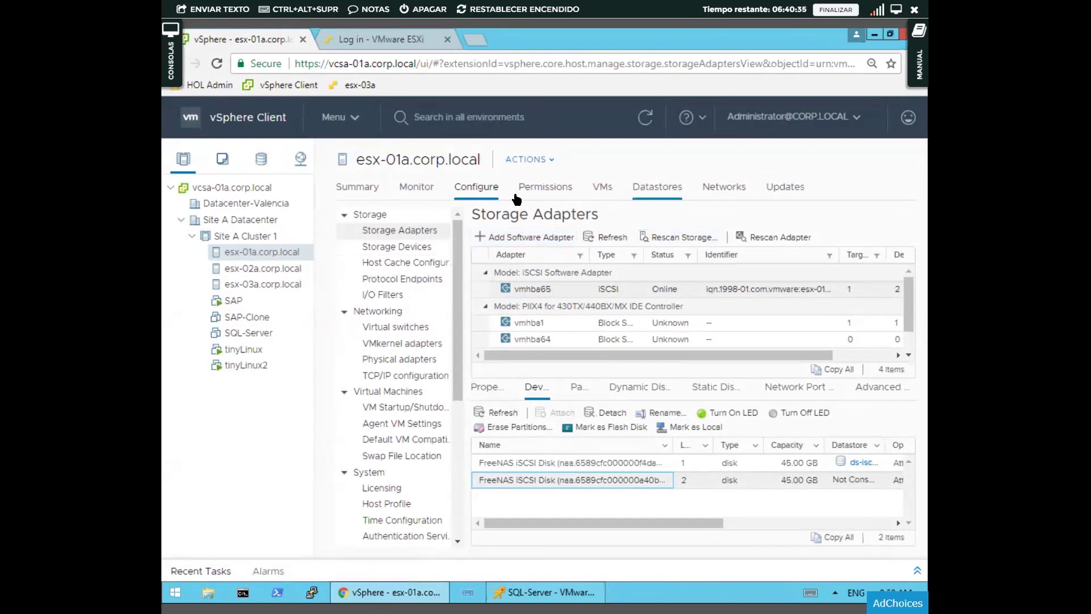
# - Inspect the unused 45 GB FreeNAS disk under Storage Devices, then list the host's datastores
pyautogui.rightClick(286, 256)
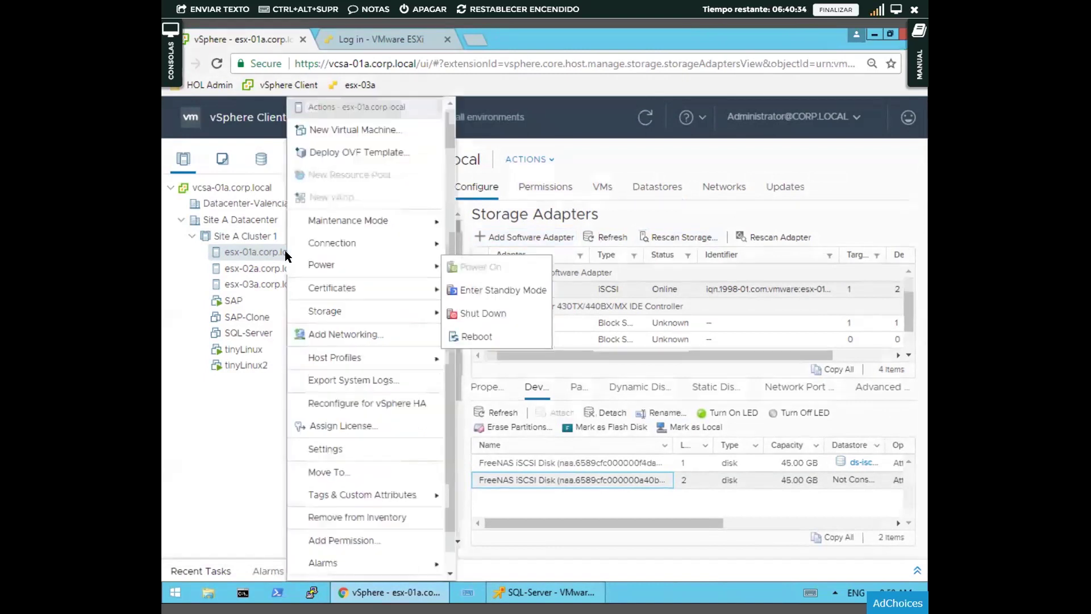
pyautogui.moveTo(341, 264)
pyautogui.click(618, 159)
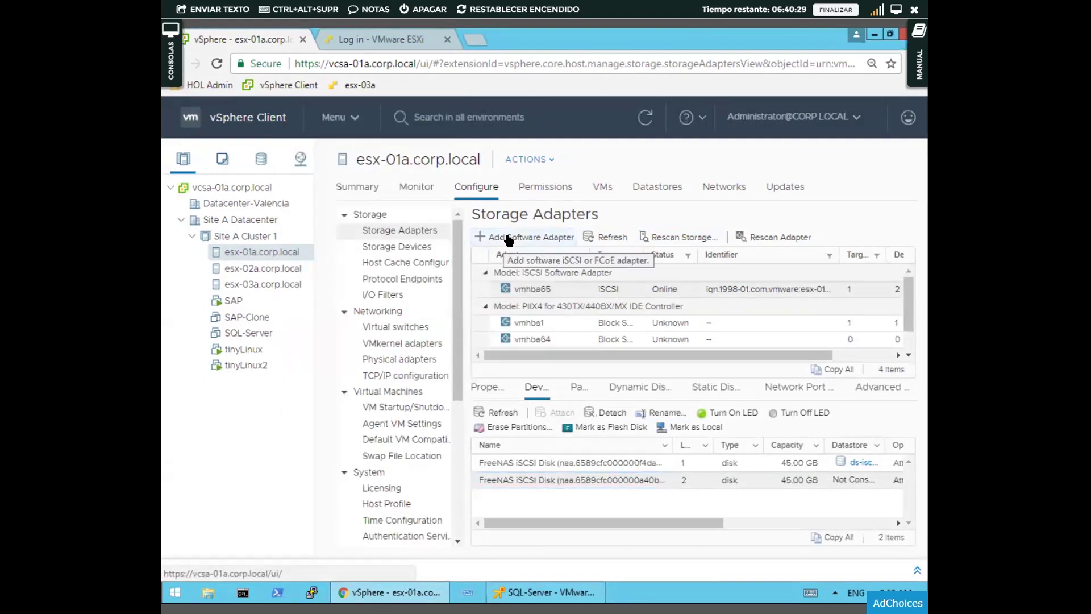
pyautogui.click(416, 250)
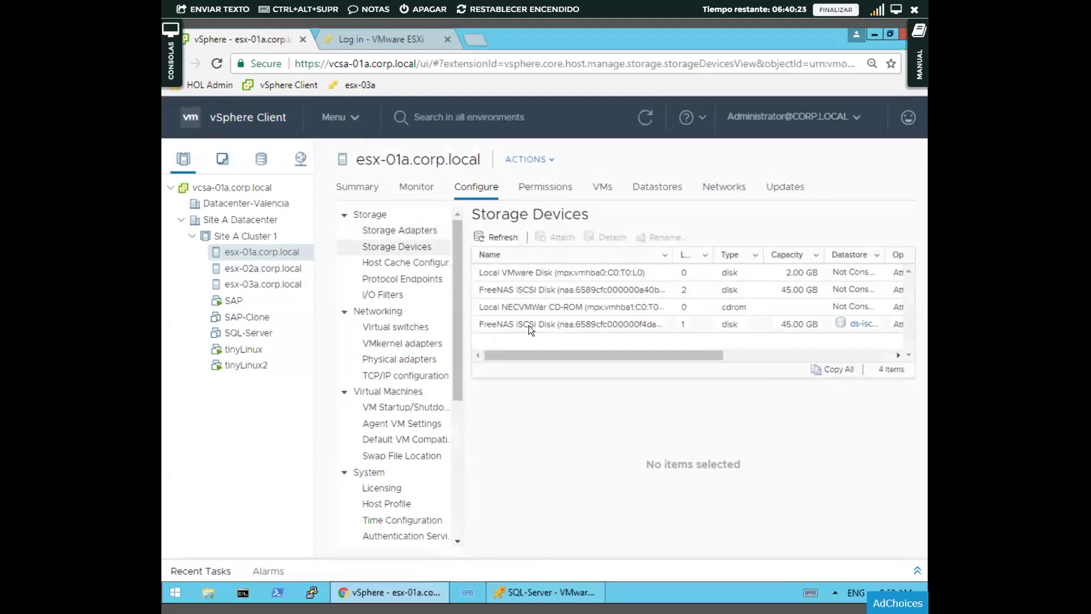
pyautogui.click(527, 291)
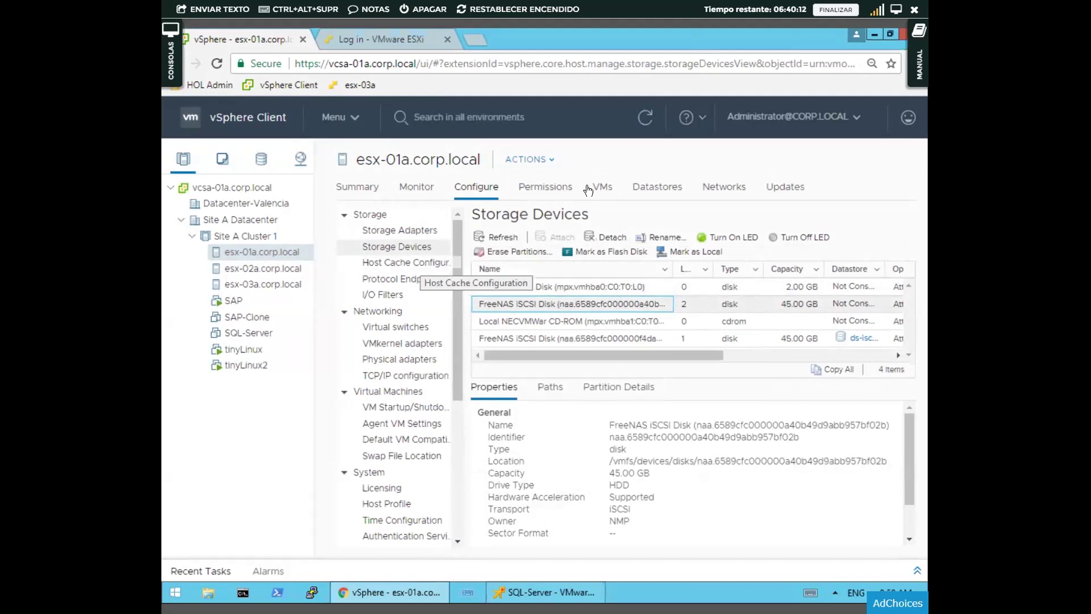
pyautogui.click(641, 192)
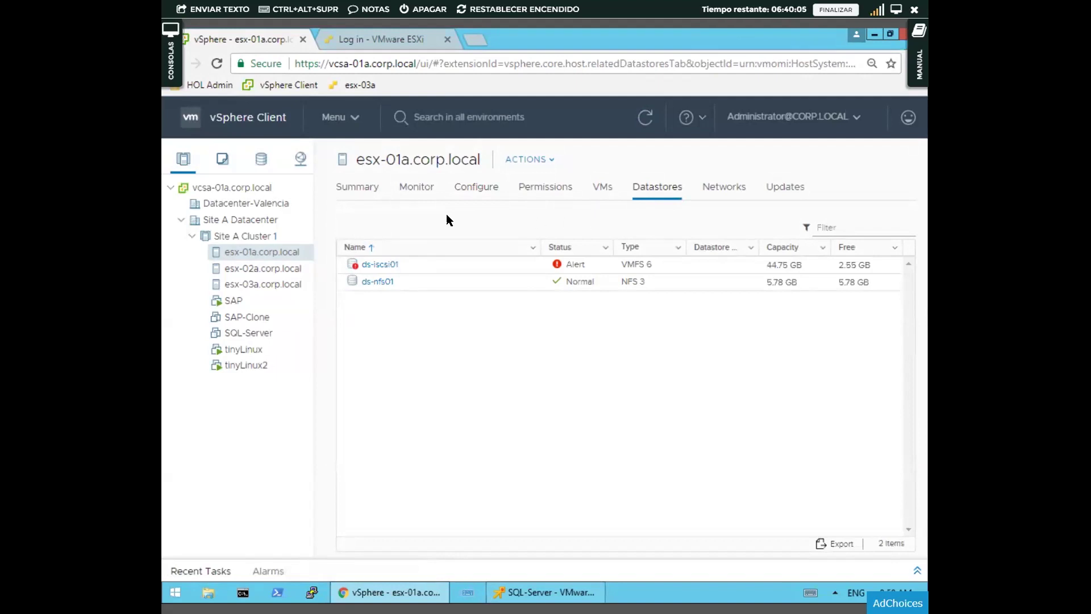
# - Create VMFS 6 datastore 'Datastore-new' on esx-01a's FreeNAS iSCSI disk, using the full 45 GB partition
pyautogui.rightClick(274, 248)
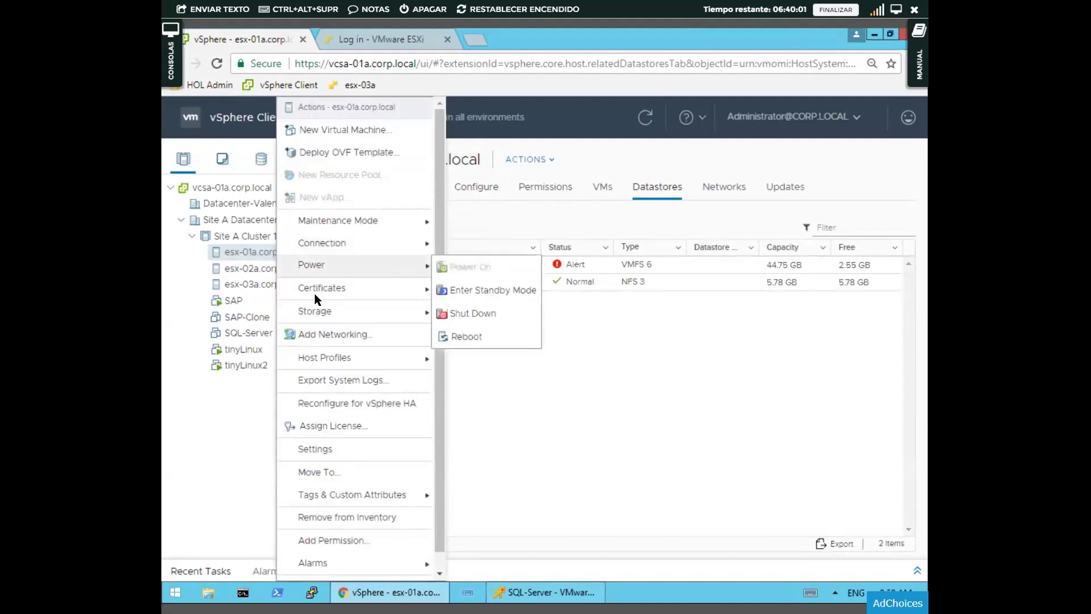
pyautogui.moveTo(348, 312)
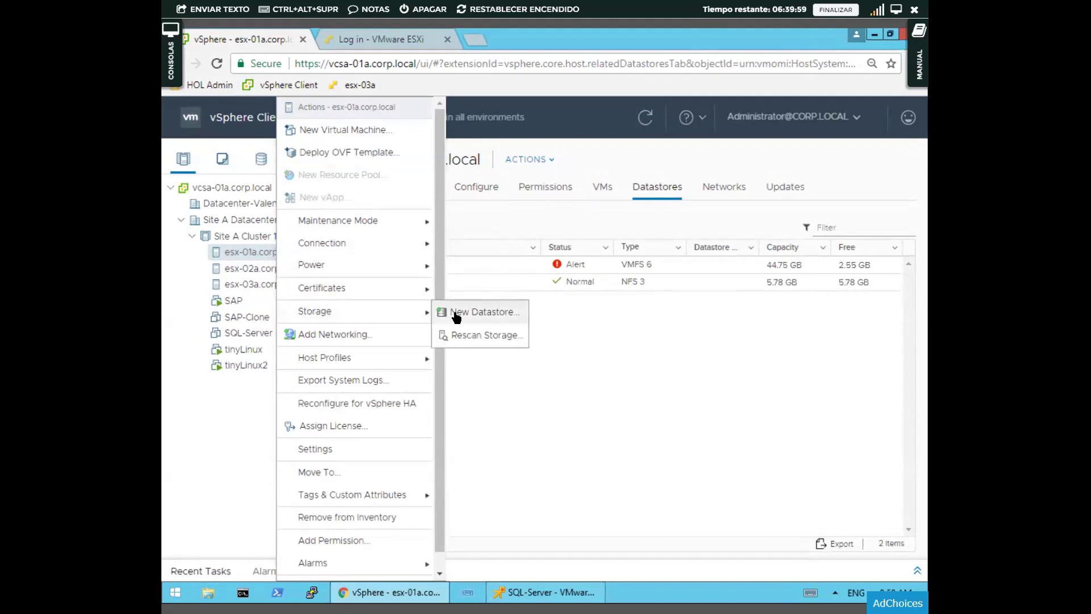
pyautogui.click(456, 314)
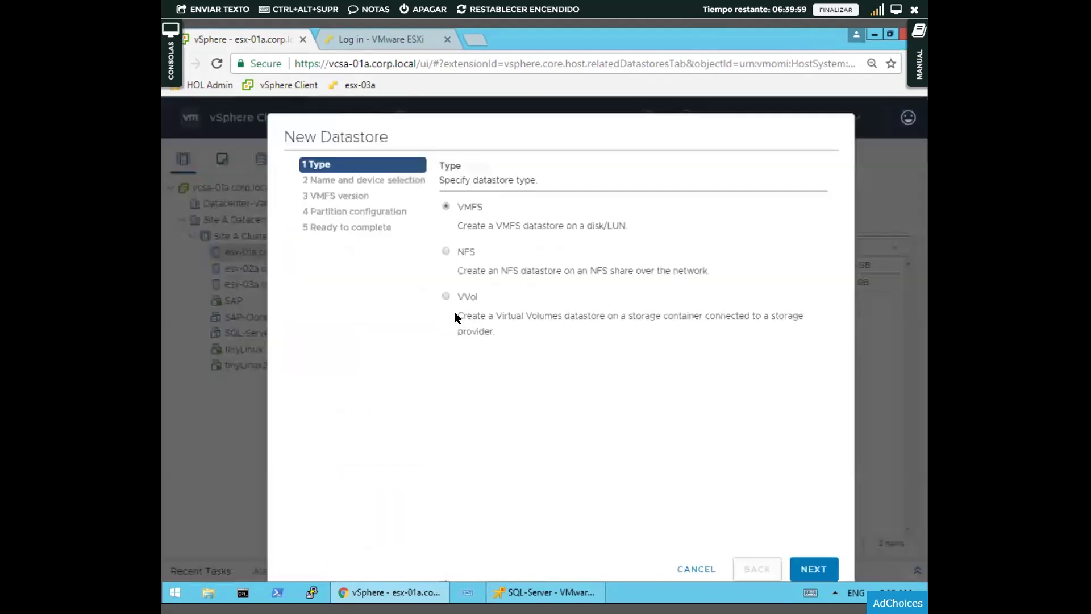
pyautogui.click(823, 571)
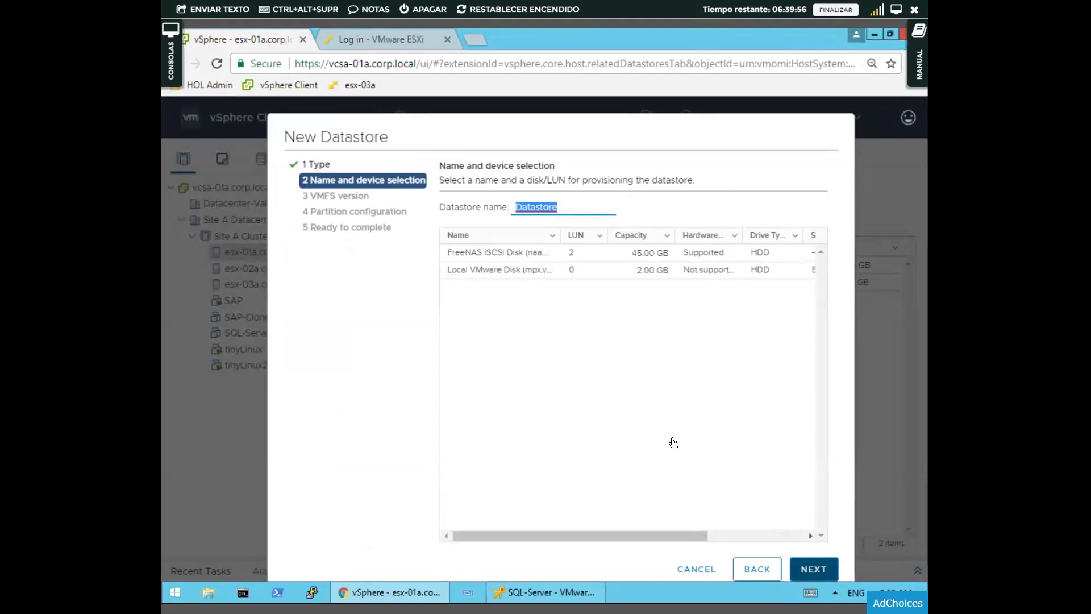
pyautogui.click(511, 250)
pyautogui.click(564, 210)
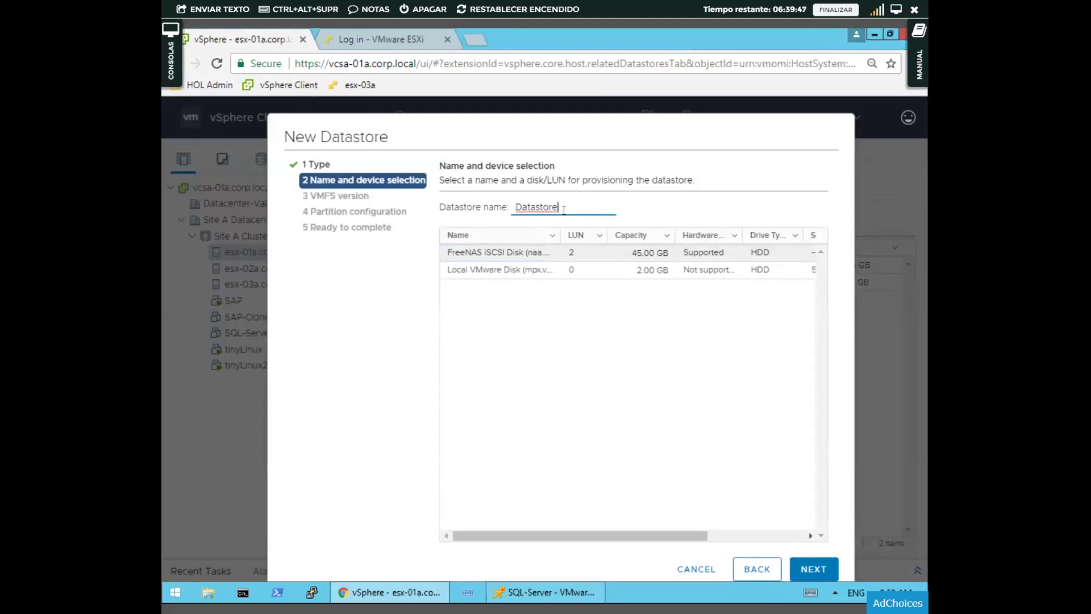
pyautogui.write('-new')
pyautogui.click(814, 568)
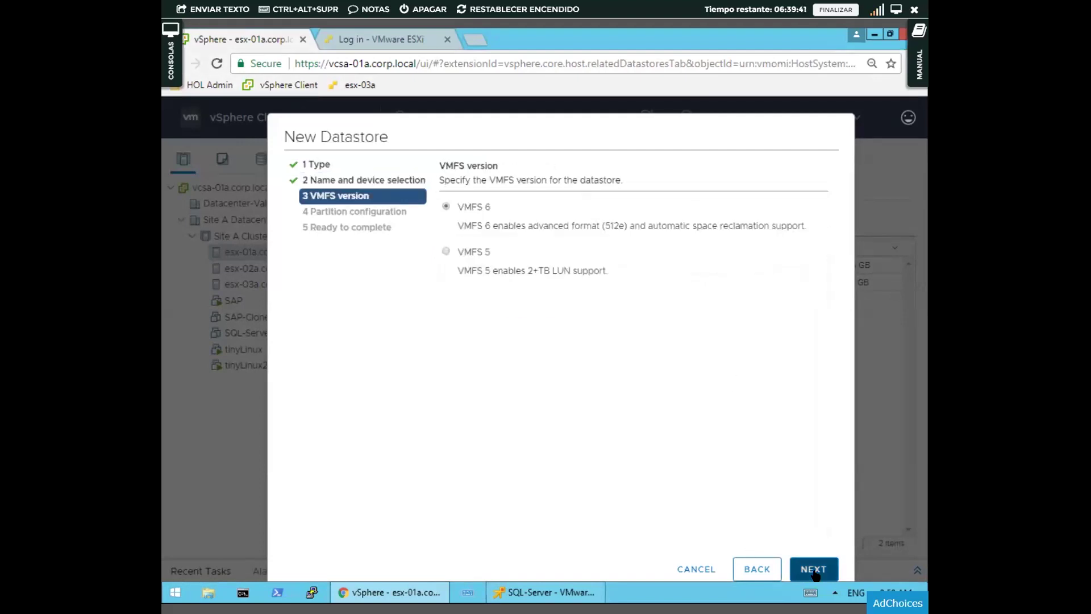
pyautogui.click(814, 569)
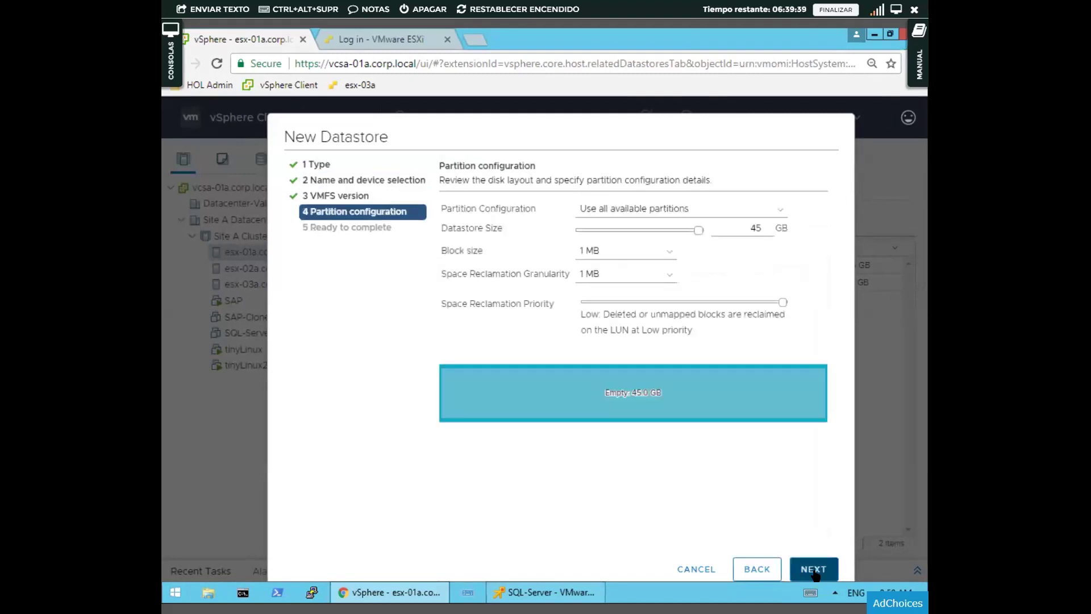
pyautogui.click(814, 570)
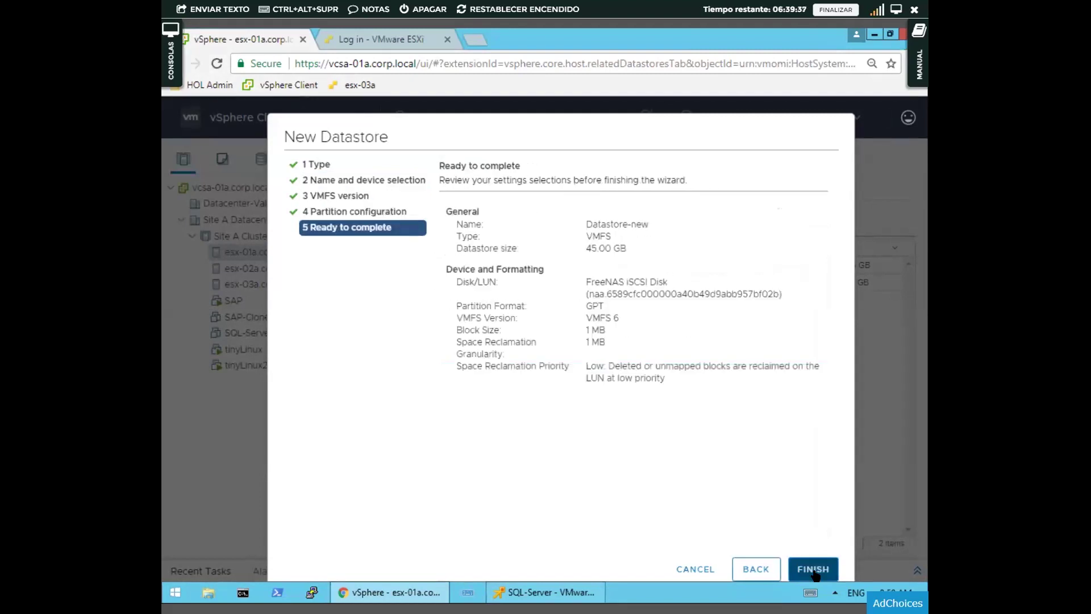
pyautogui.click(813, 570)
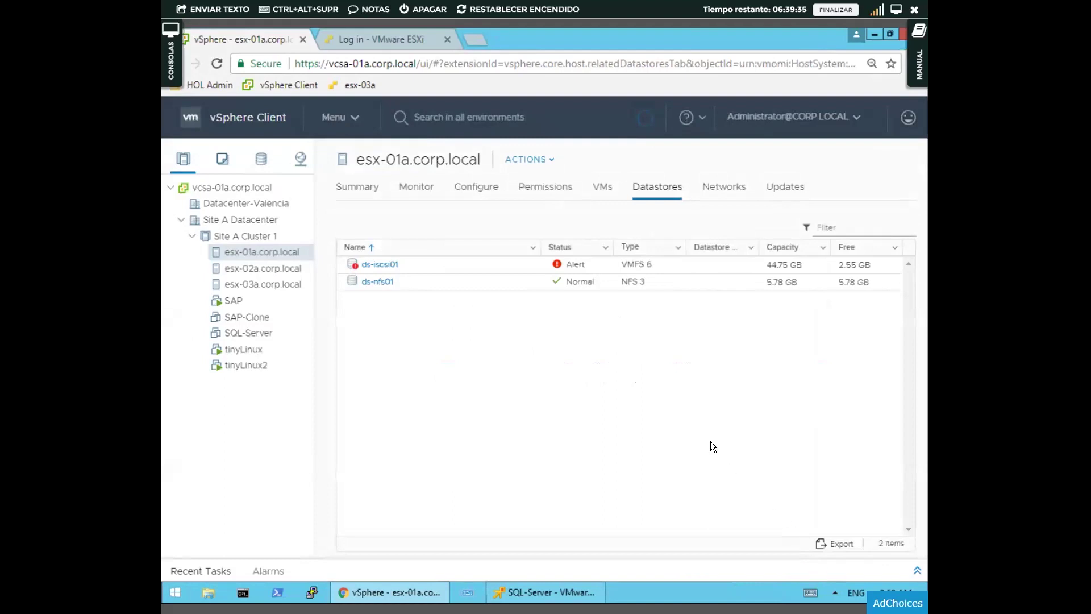
# - Refresh esx-02a's datastore list and inspect Datastore-new in the Storage view
pyautogui.click(284, 270)
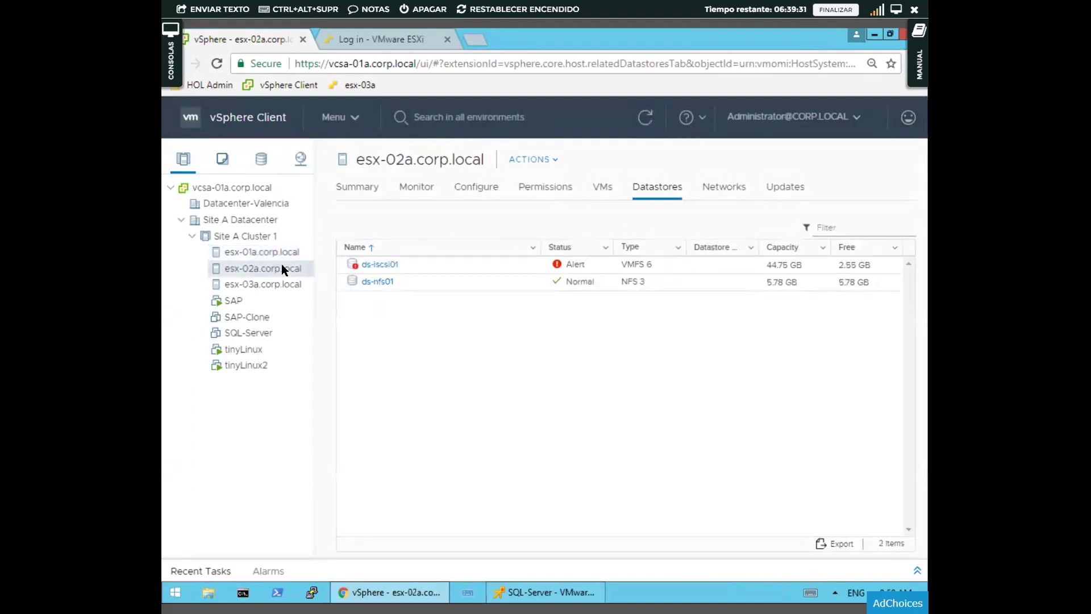
pyautogui.click(645, 117)
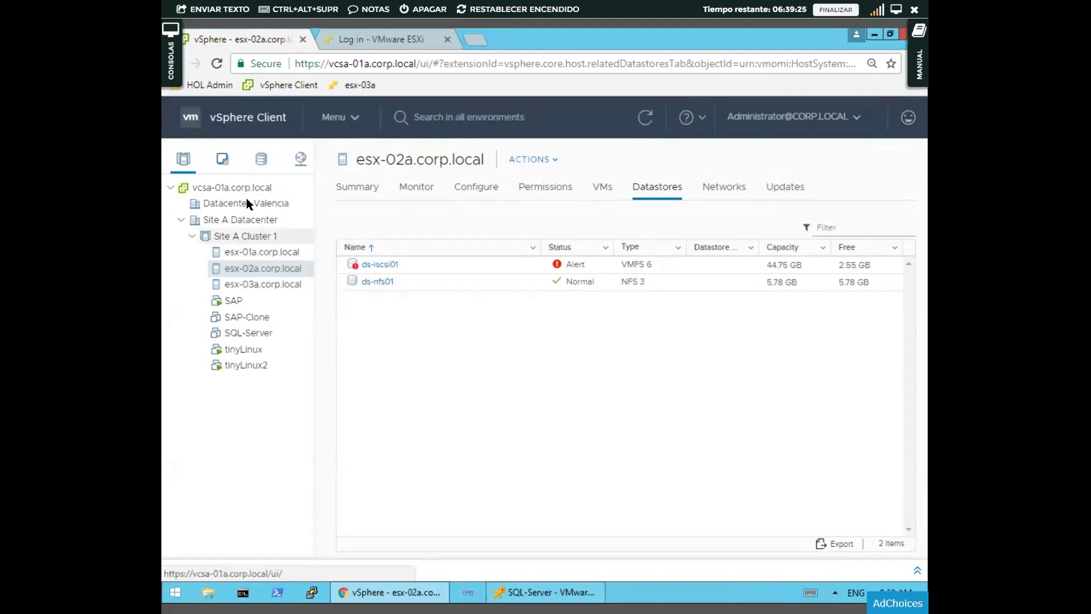
pyautogui.click(261, 159)
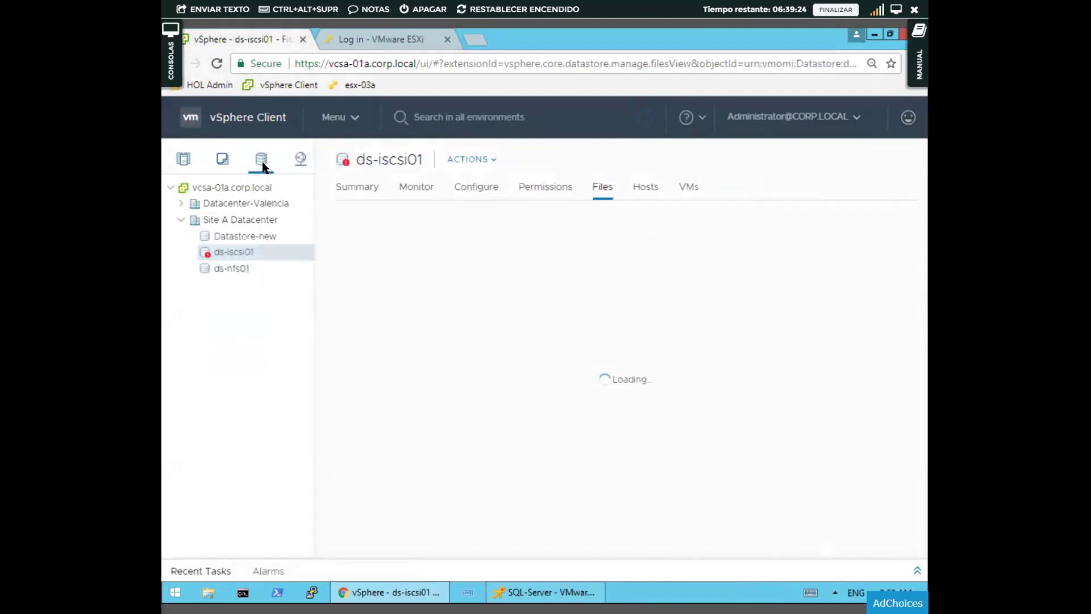
pyautogui.click(245, 237)
pyautogui.rightClick(250, 237)
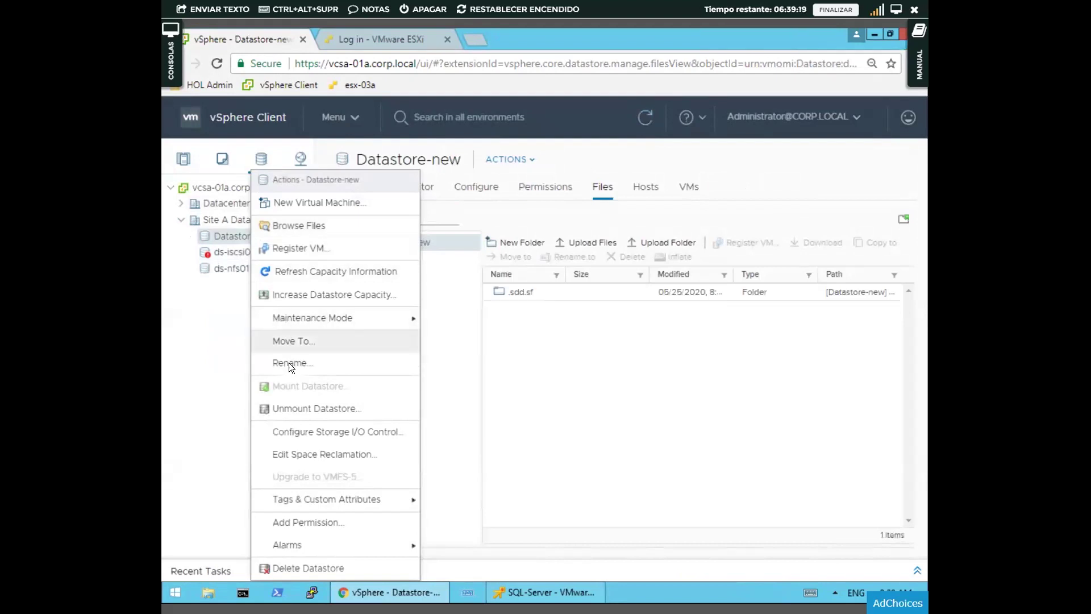
pyautogui.click(223, 342)
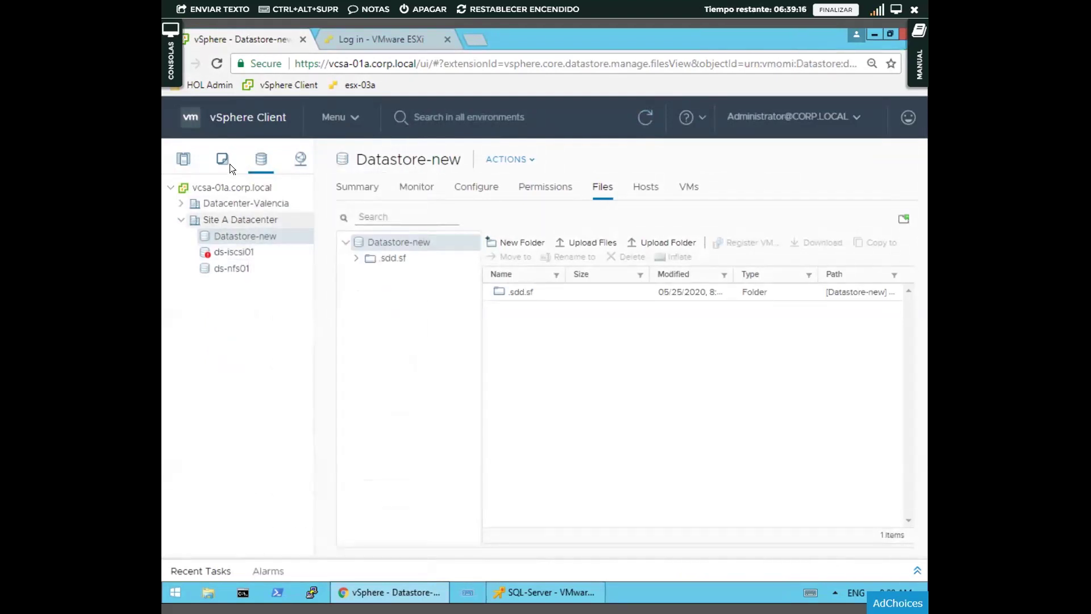
# - Check esx-03a's datastores in Hosts and Clusters and select the SQL-Server virtual machine
pyautogui.click(183, 158)
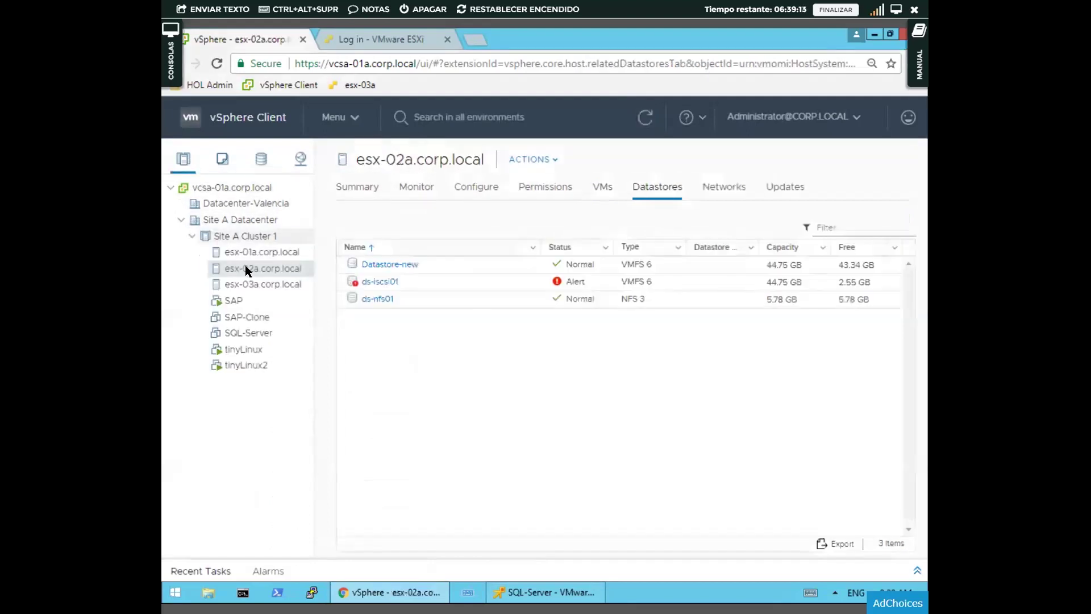
pyautogui.click(264, 283)
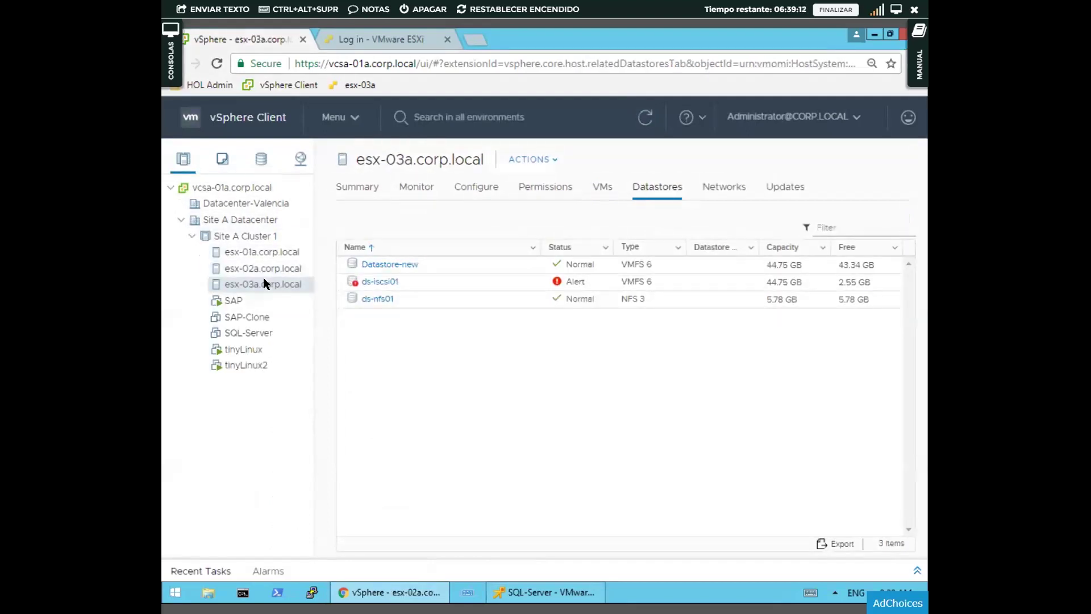
pyautogui.click(251, 330)
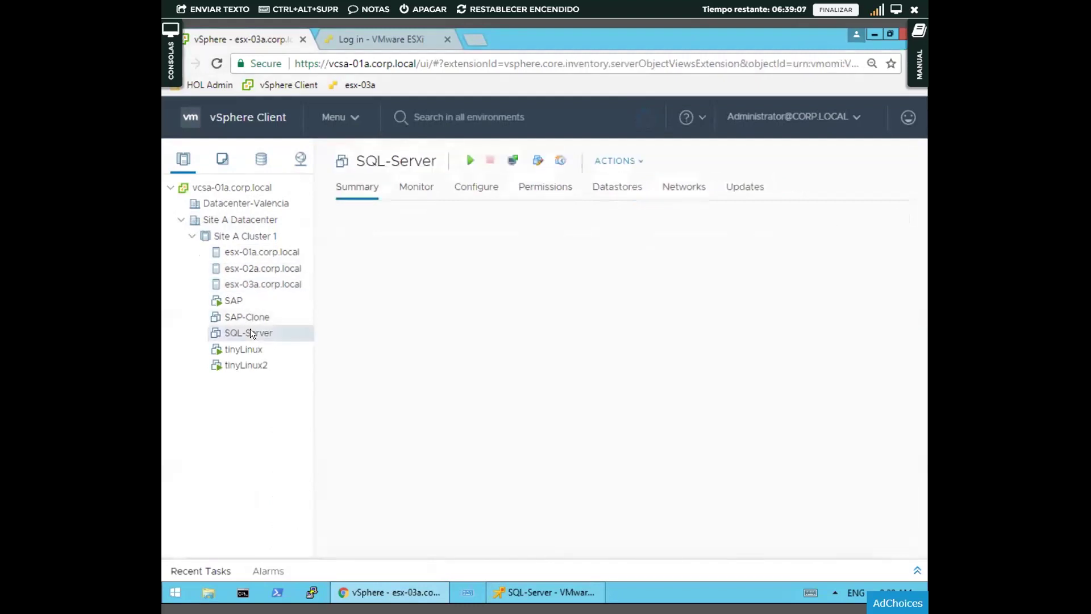
# - Start cloning SQL-Server to a virtual machine named SQL-Clone in Site A Datacenter
pyautogui.rightClick(251, 329)
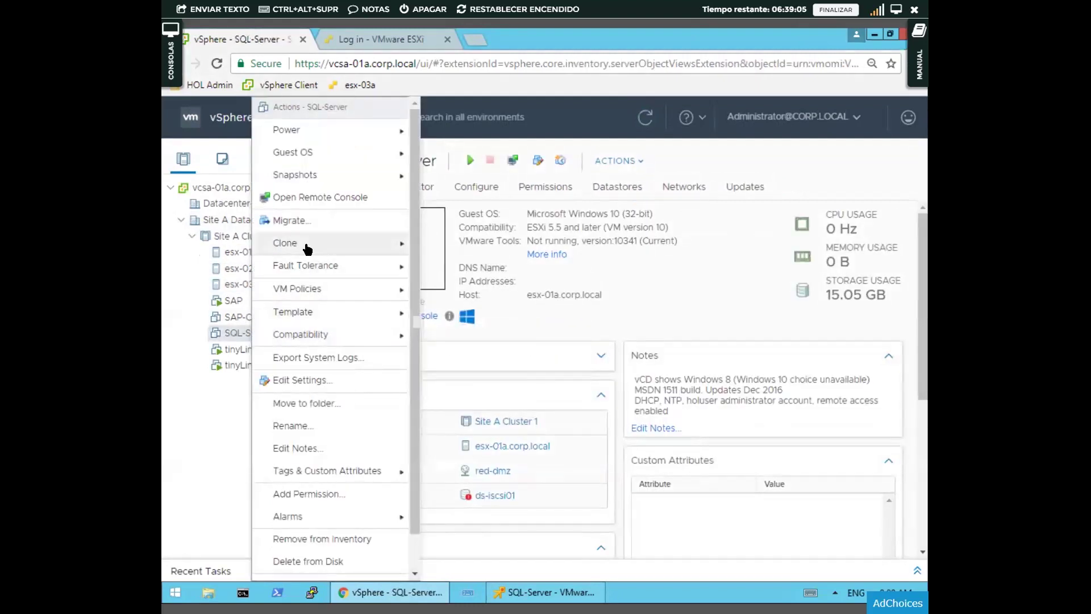
pyautogui.moveTo(373, 245)
pyautogui.click(420, 245)
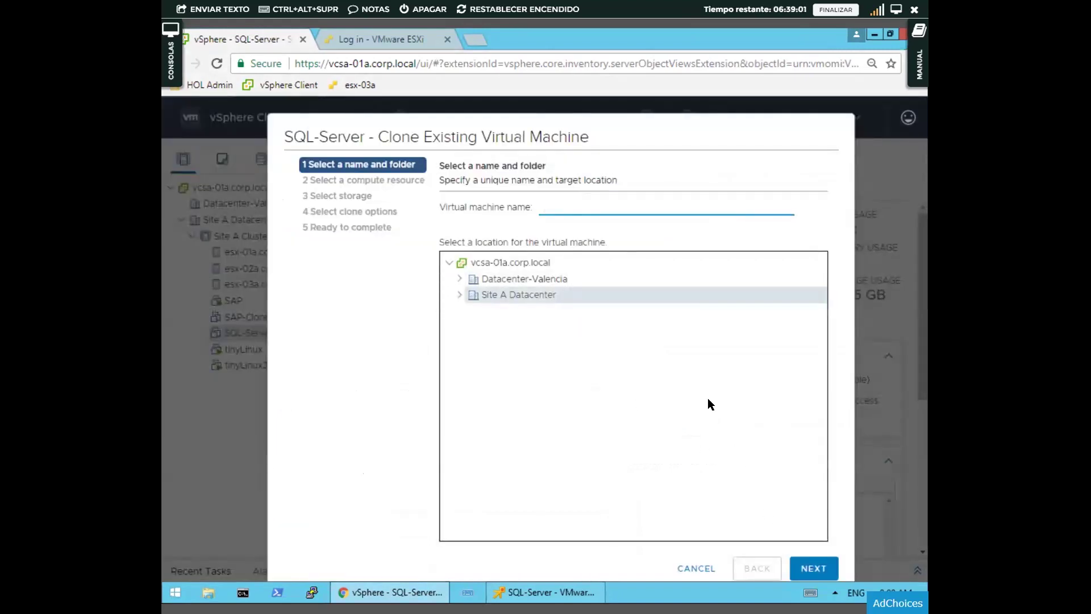
pyautogui.write('SQL-Clone')
pyautogui.click(814, 569)
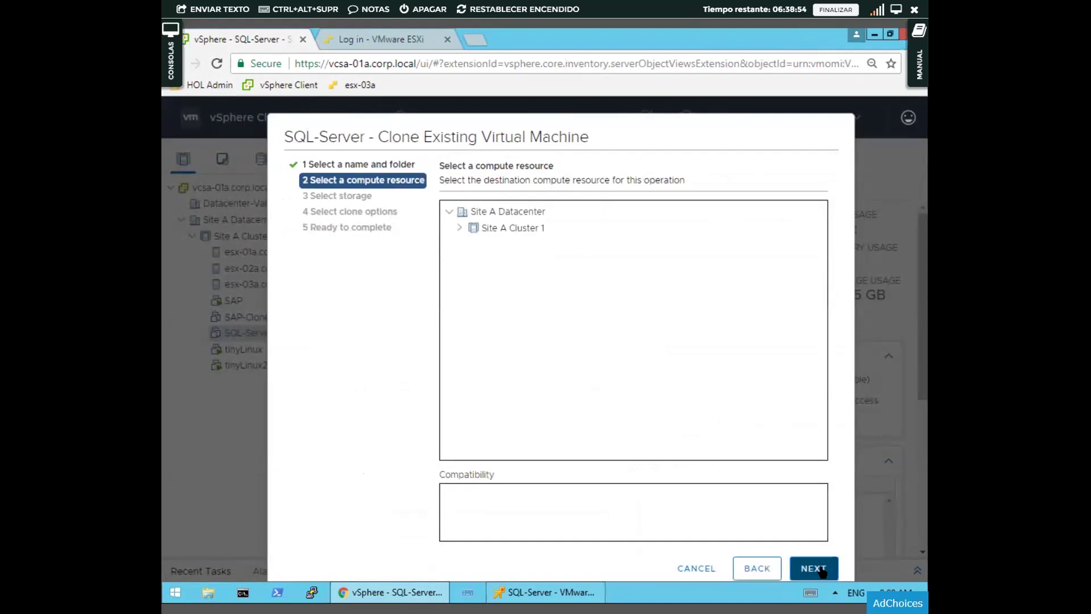
pyautogui.click(822, 570)
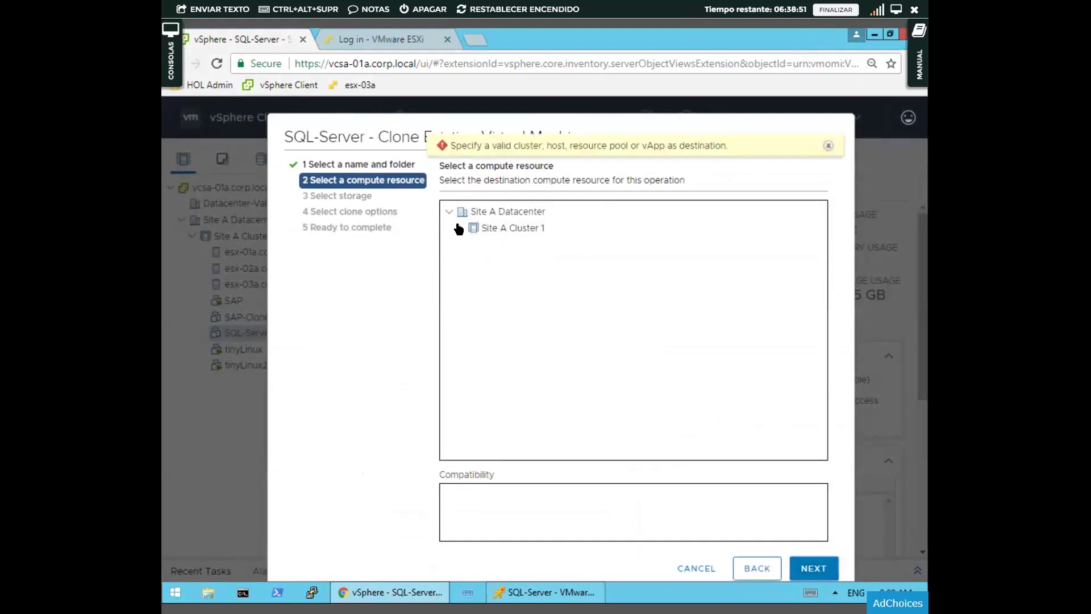
# - Place SQL-Clone on host esx-02a.corp.local with Datastore-new storage, no customization, and finish
pyautogui.click(515, 262)
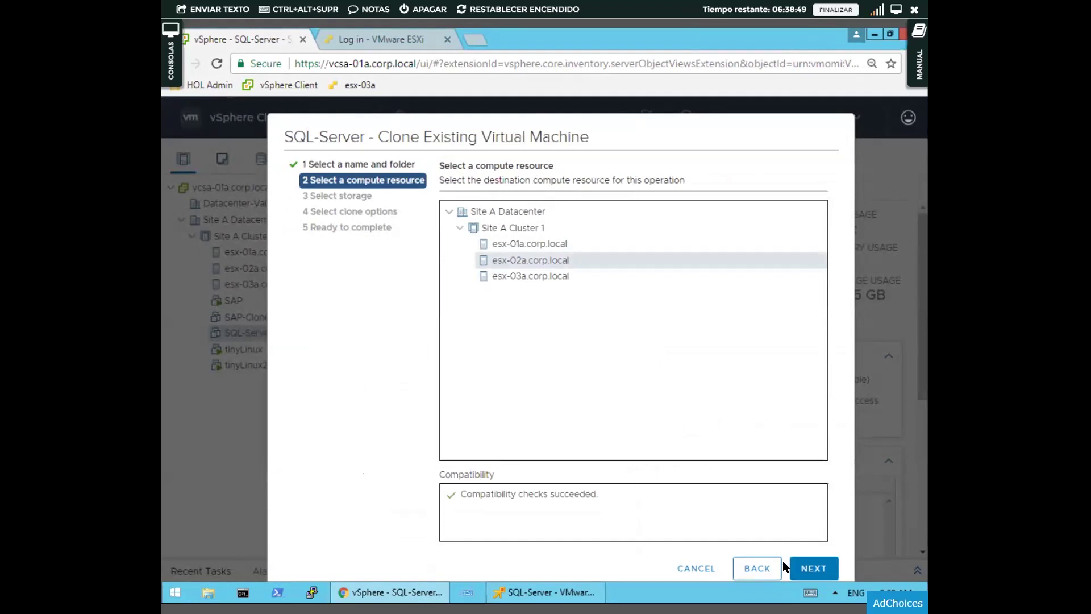
pyautogui.click(807, 568)
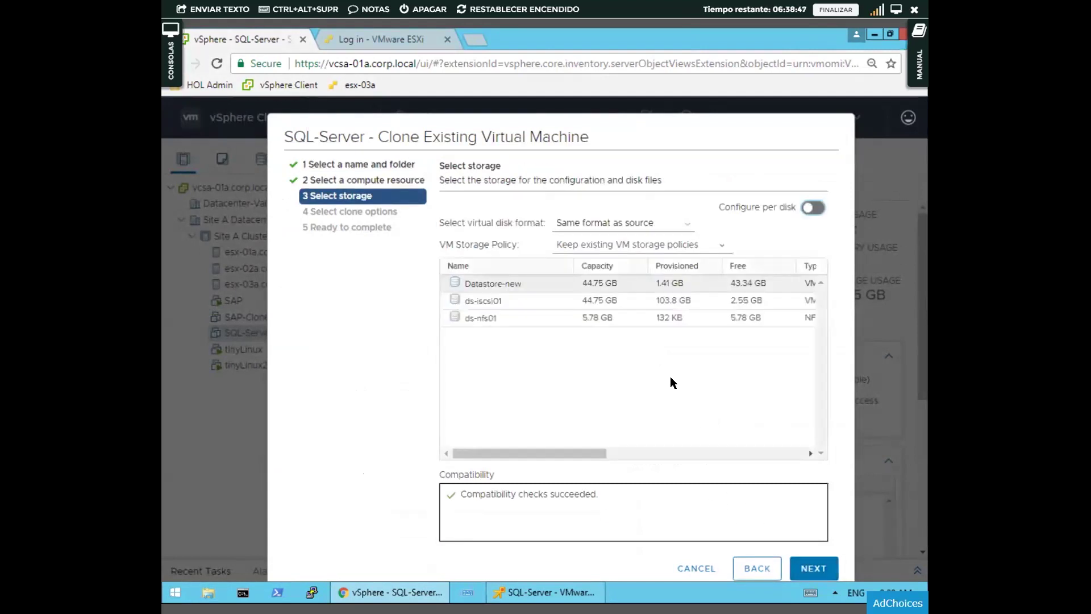
pyautogui.click(507, 284)
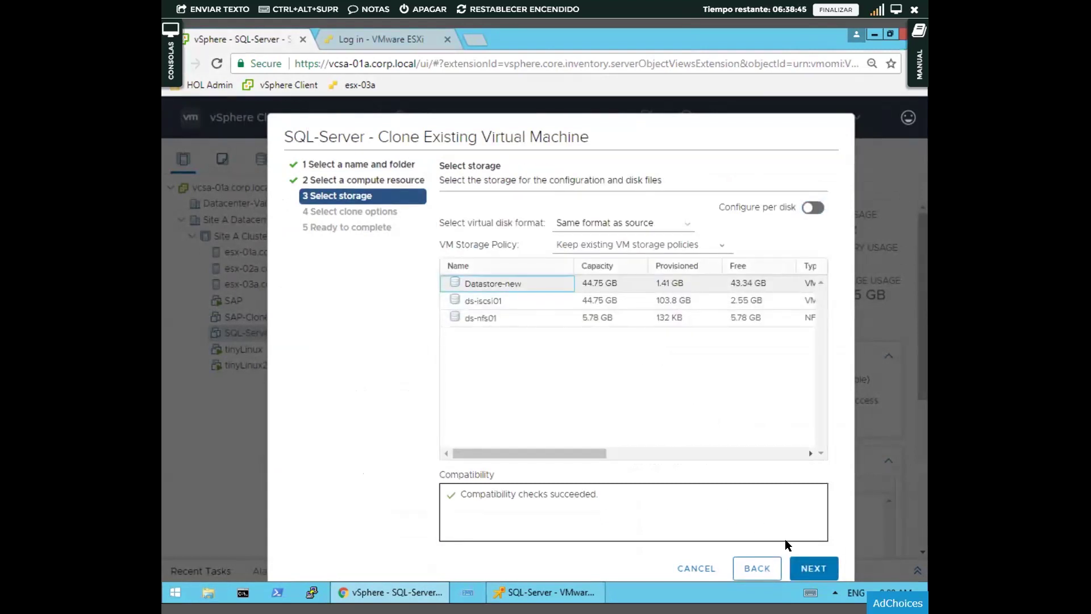
pyautogui.click(814, 568)
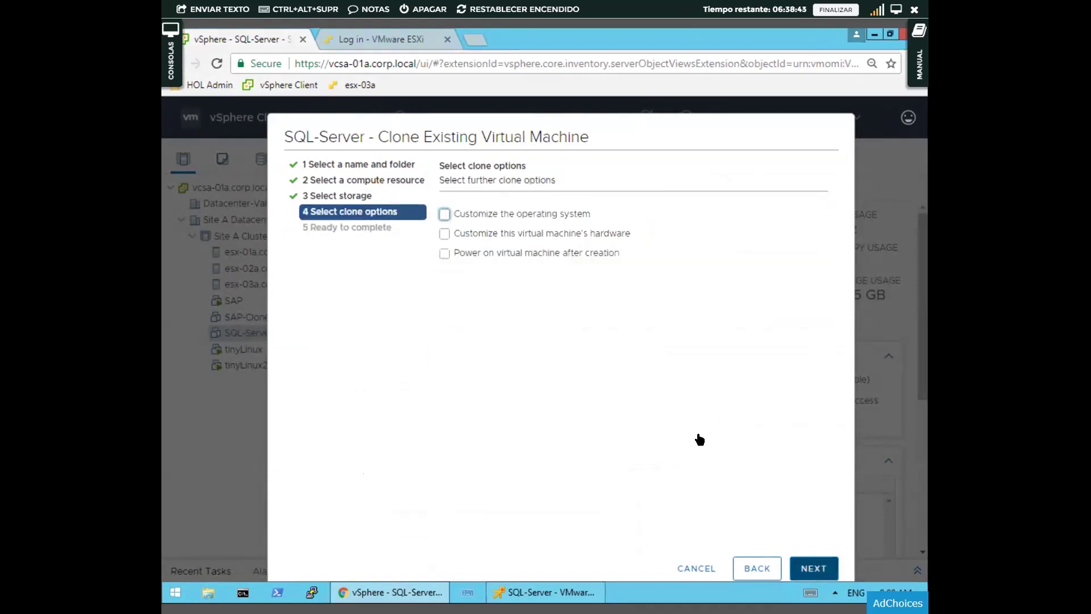
pyautogui.click(812, 567)
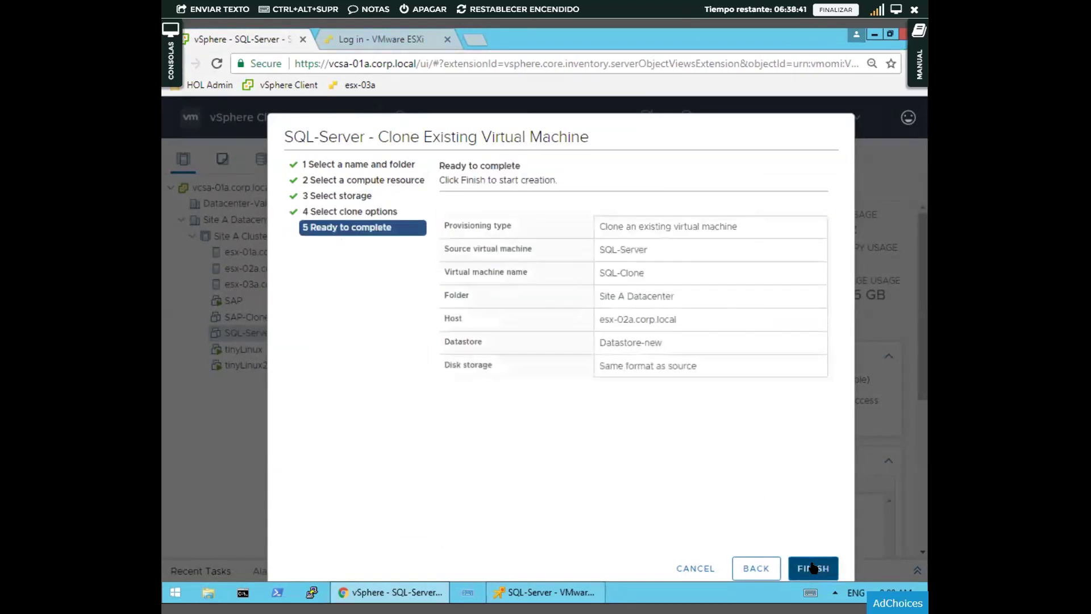
pyautogui.click(813, 567)
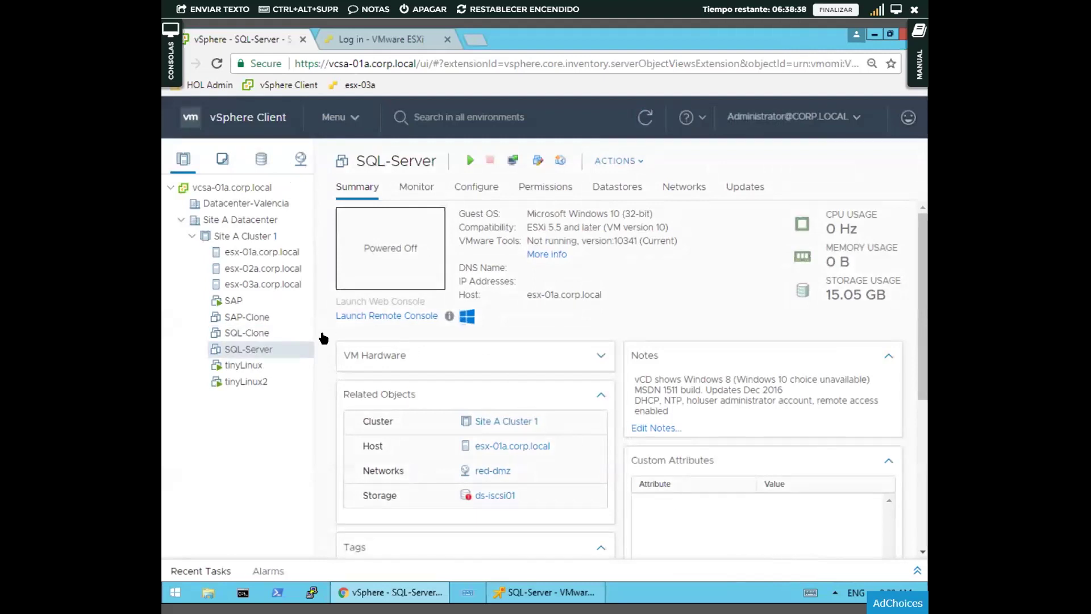
# - Bring up the Edit Settings dialog for SAP-Clone
pyautogui.click(247, 333)
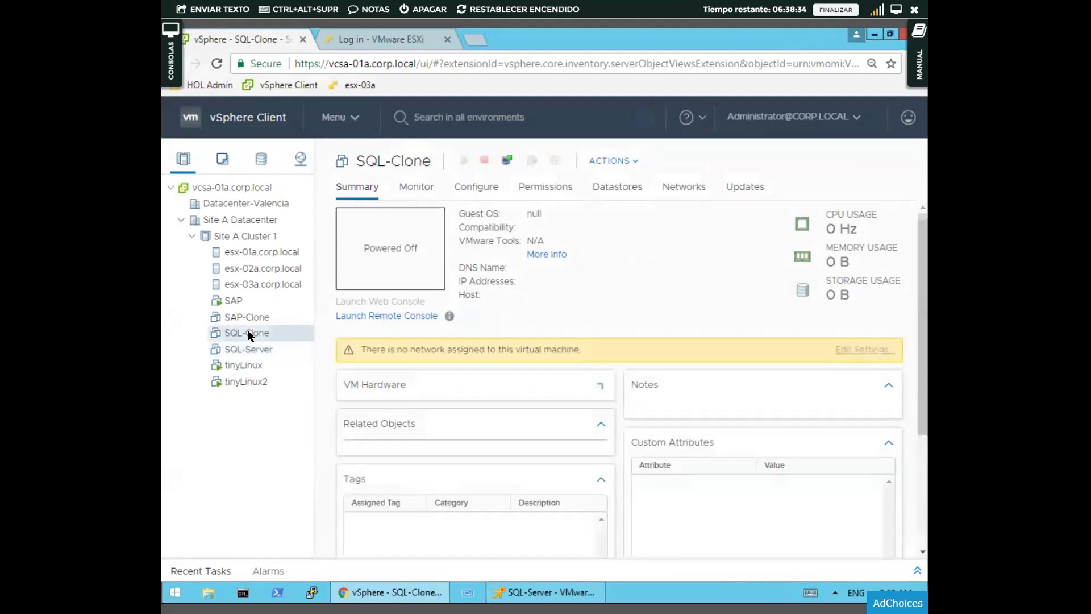
pyautogui.rightClick(249, 333)
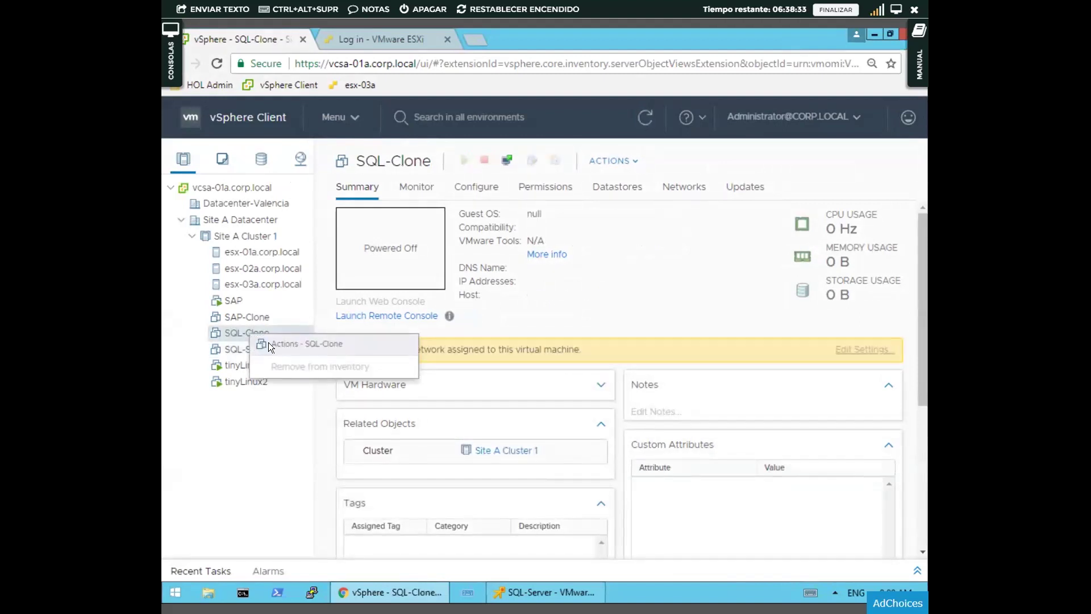
pyautogui.click(239, 316)
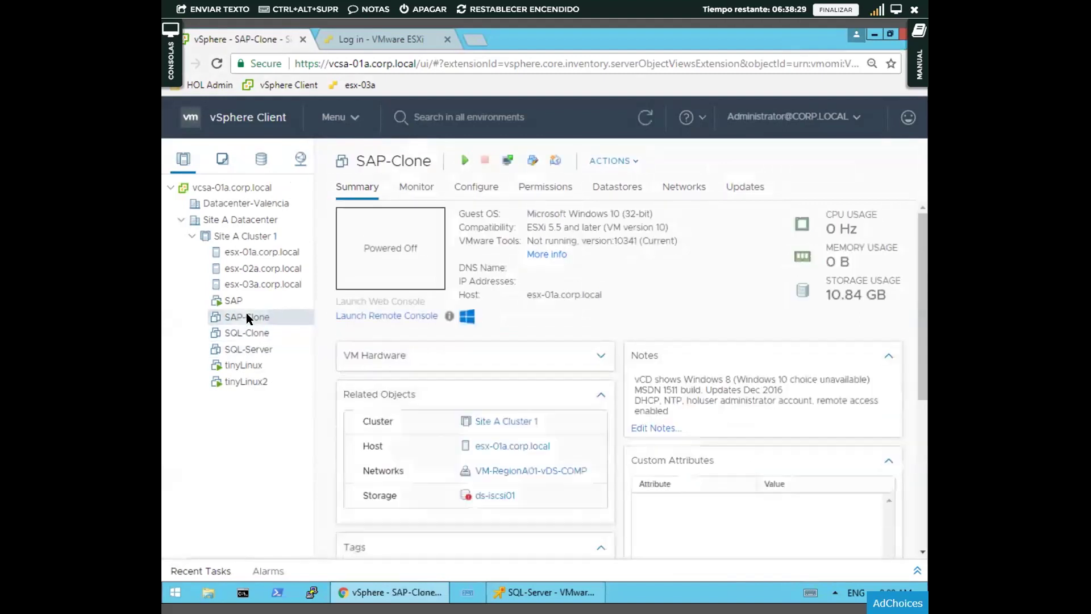
pyautogui.rightClick(242, 316)
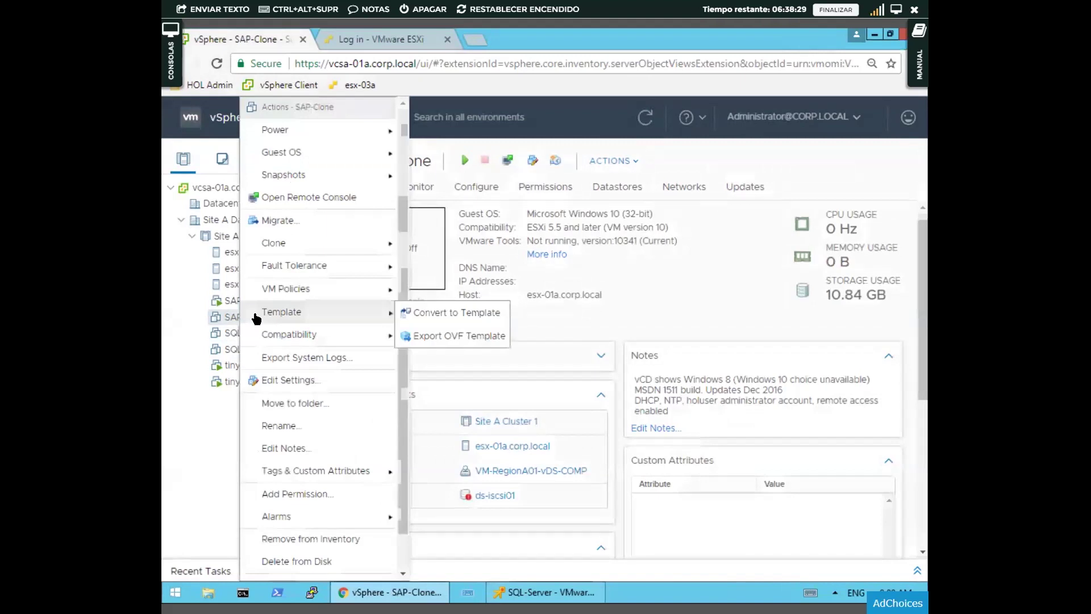
pyautogui.click(282, 381)
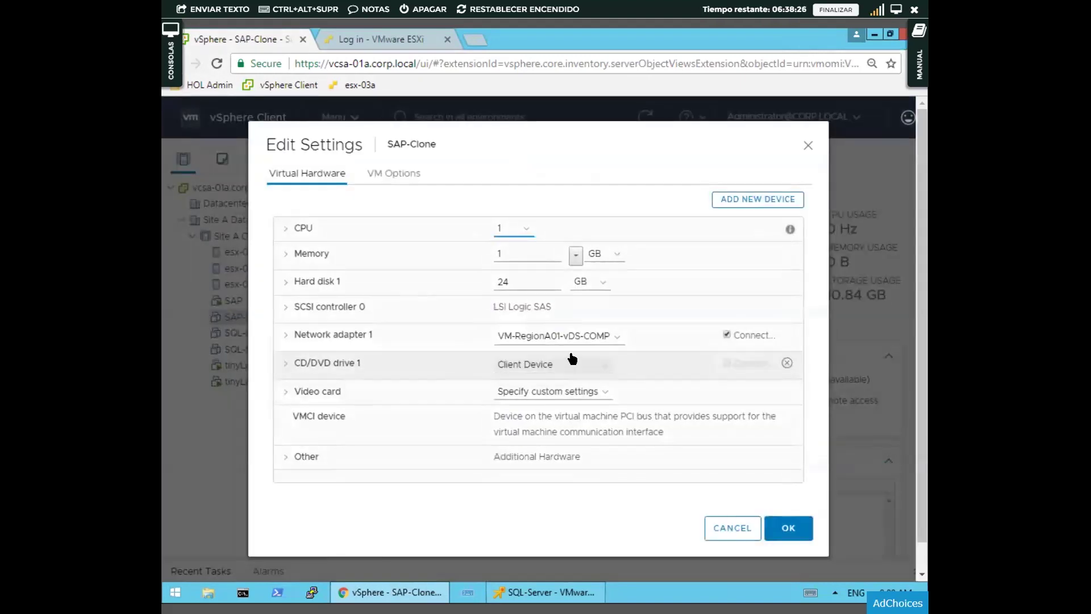
# - Set SAP-Clone's Network adapter 1 to Red Aislada, then view SQL-Clone's summary
pyautogui.click(617, 337)
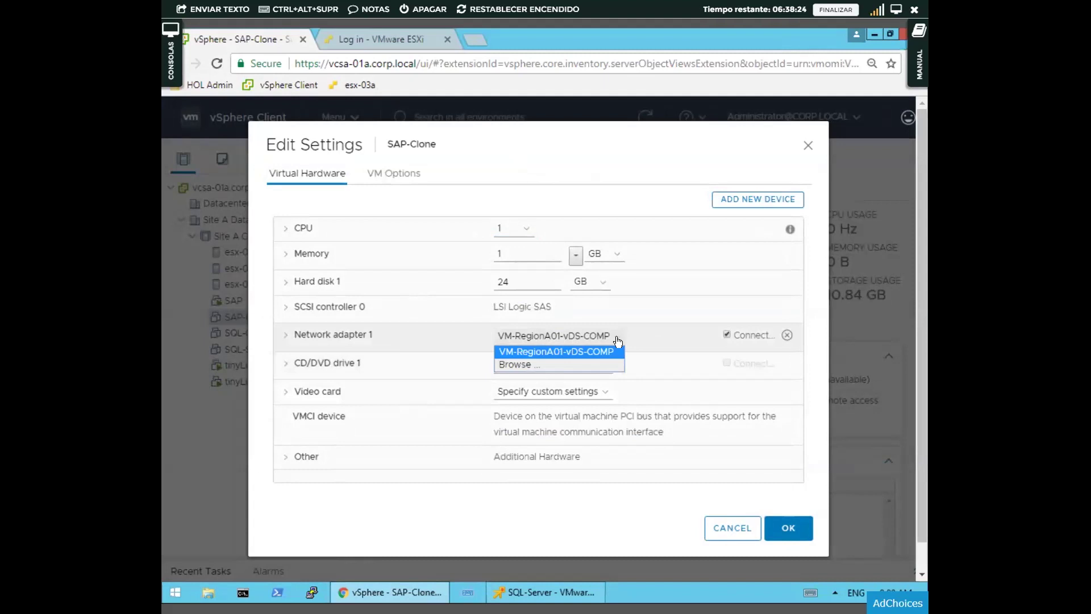
pyautogui.click(525, 363)
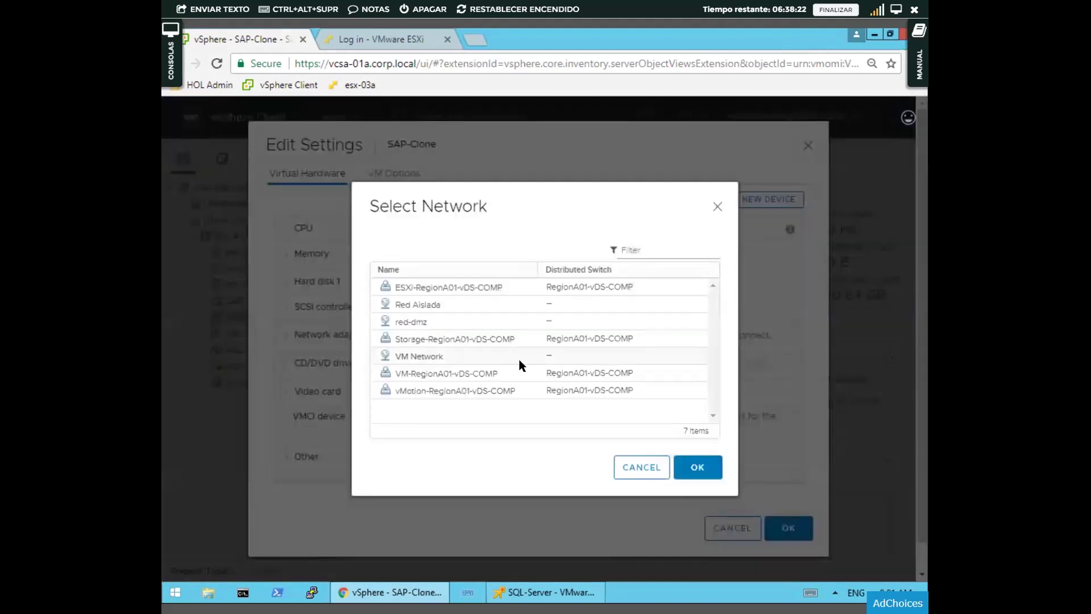
pyautogui.click(423, 303)
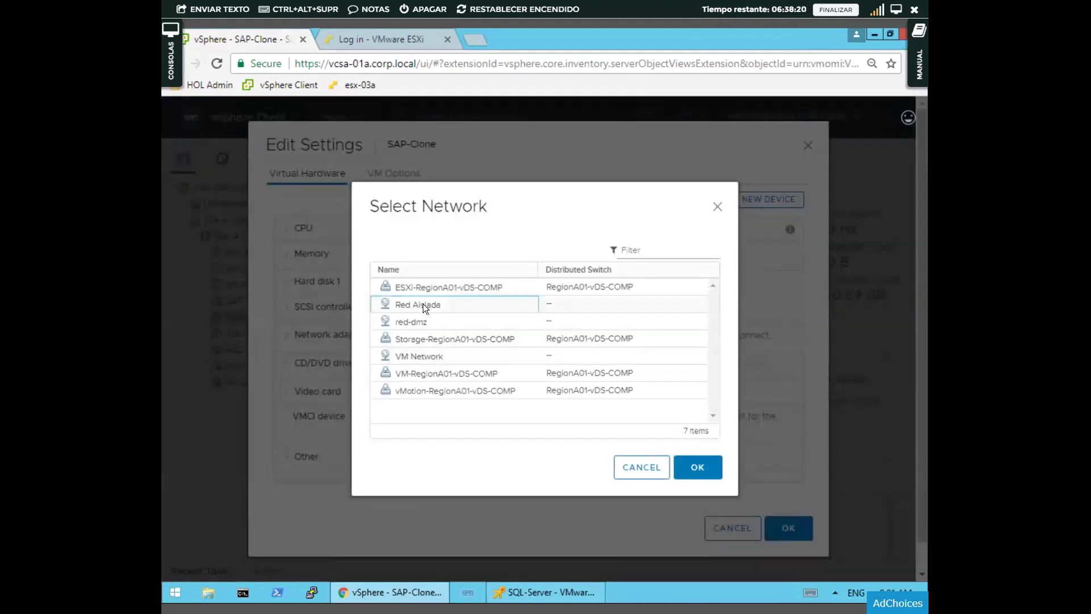
pyautogui.click(677, 466)
pyautogui.click(777, 523)
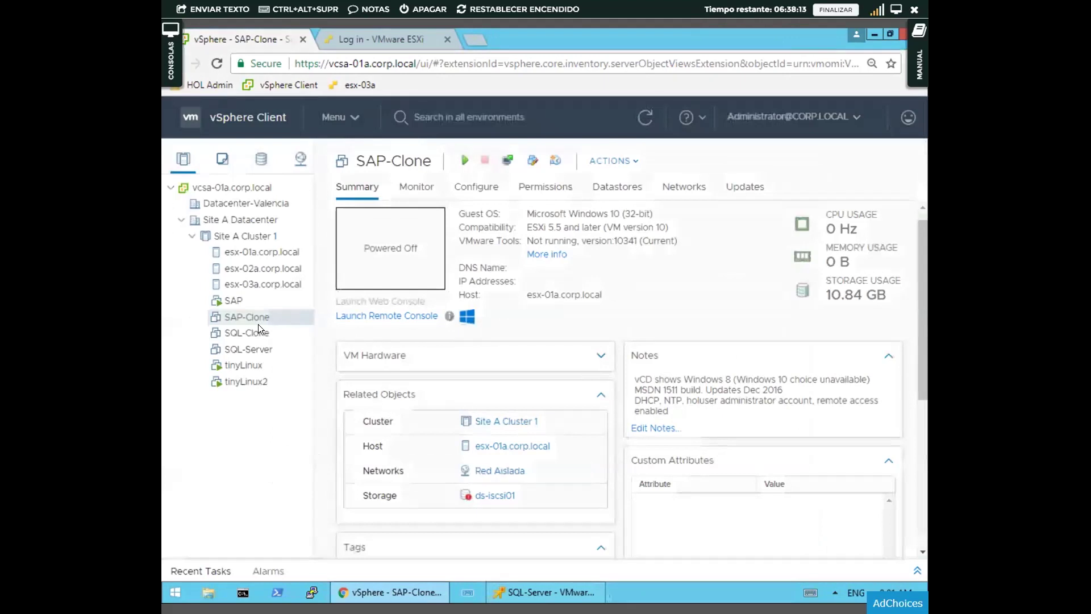
pyautogui.click(257, 332)
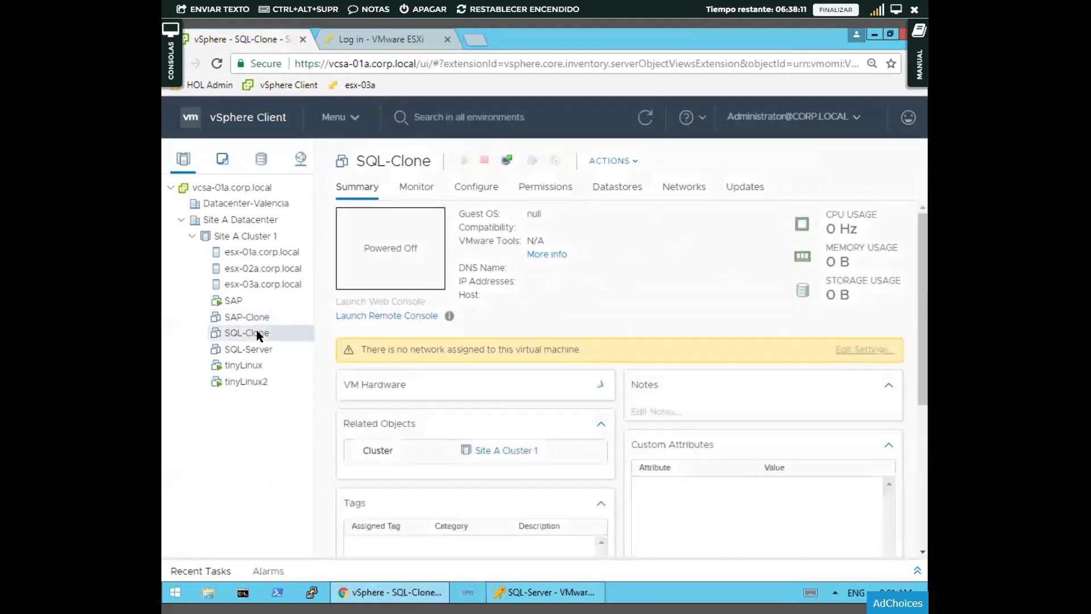
pyautogui.rightClick(259, 333)
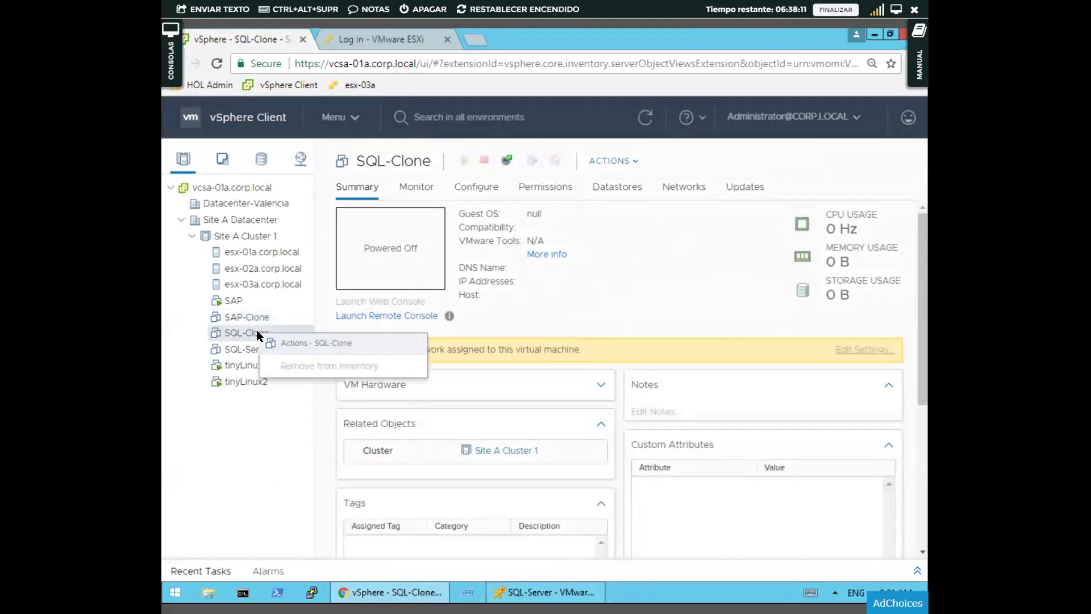
pyautogui.click(253, 417)
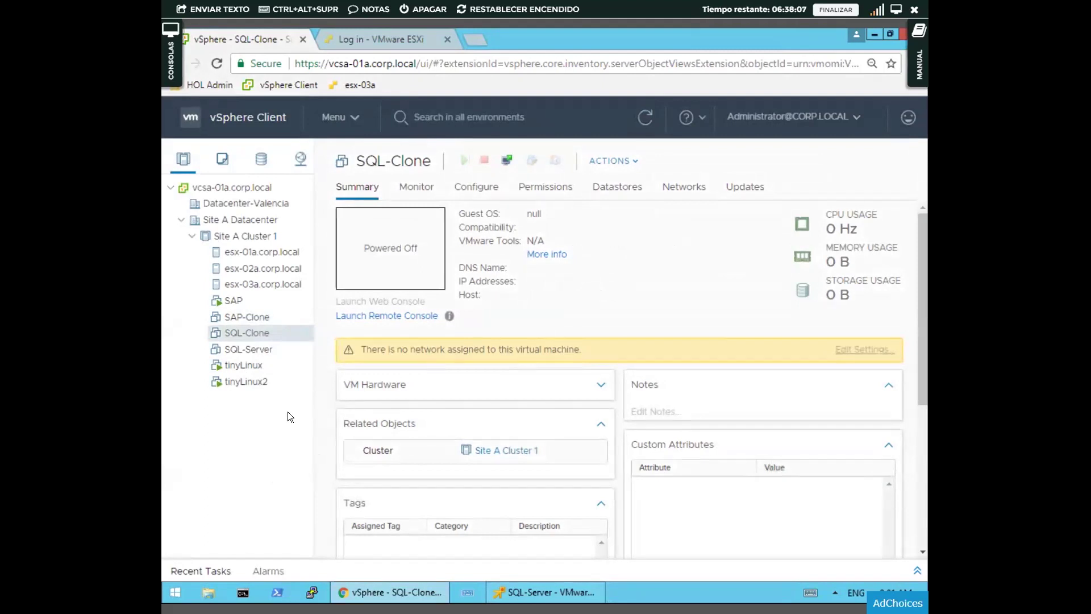
pyautogui.click(247, 349)
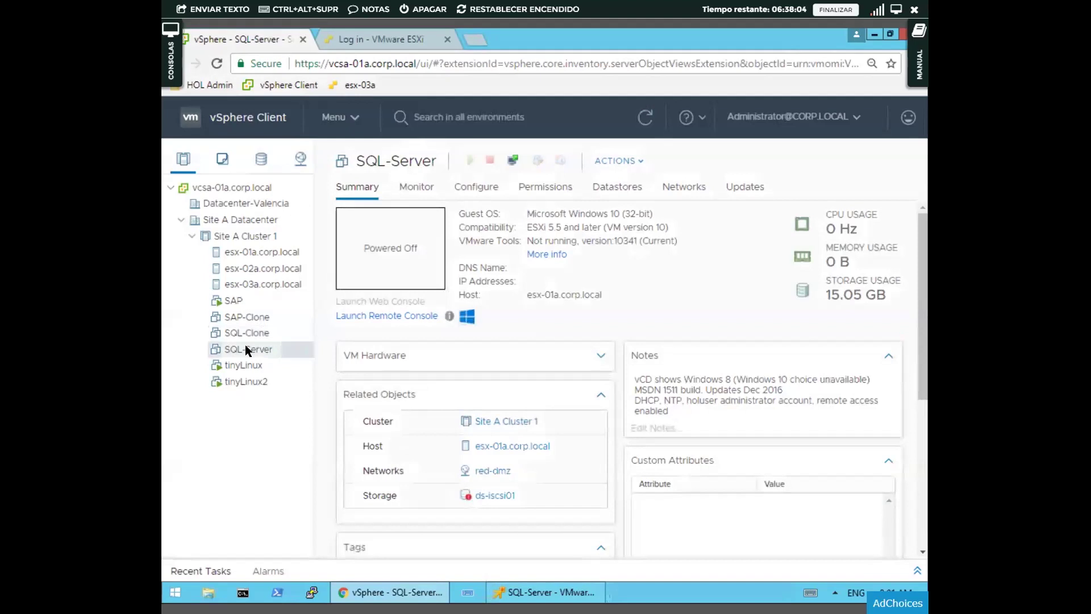
pyautogui.rightClick(247, 349)
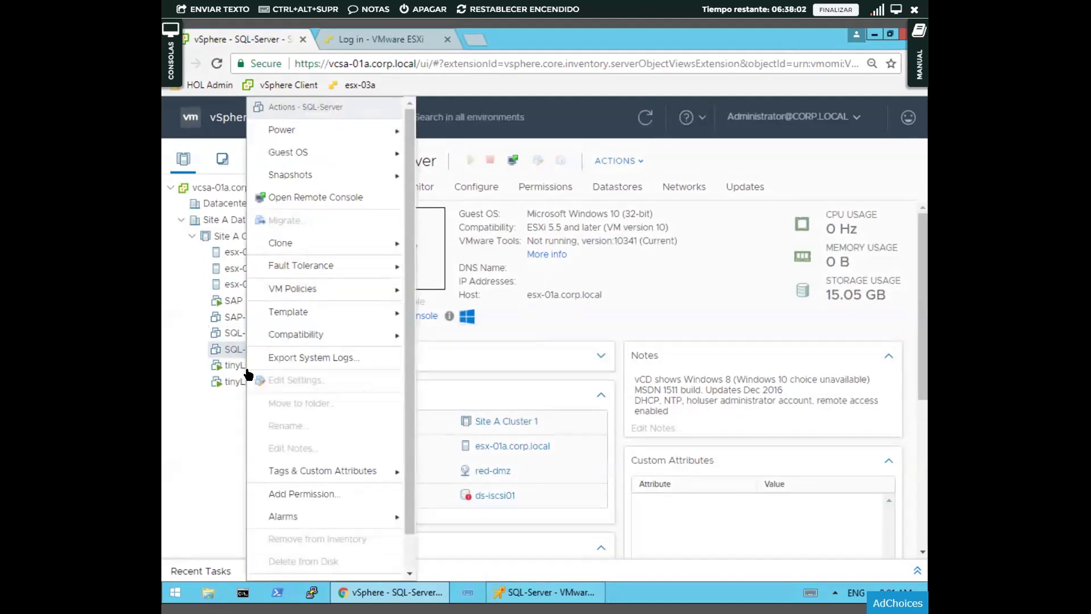
pyautogui.click(227, 410)
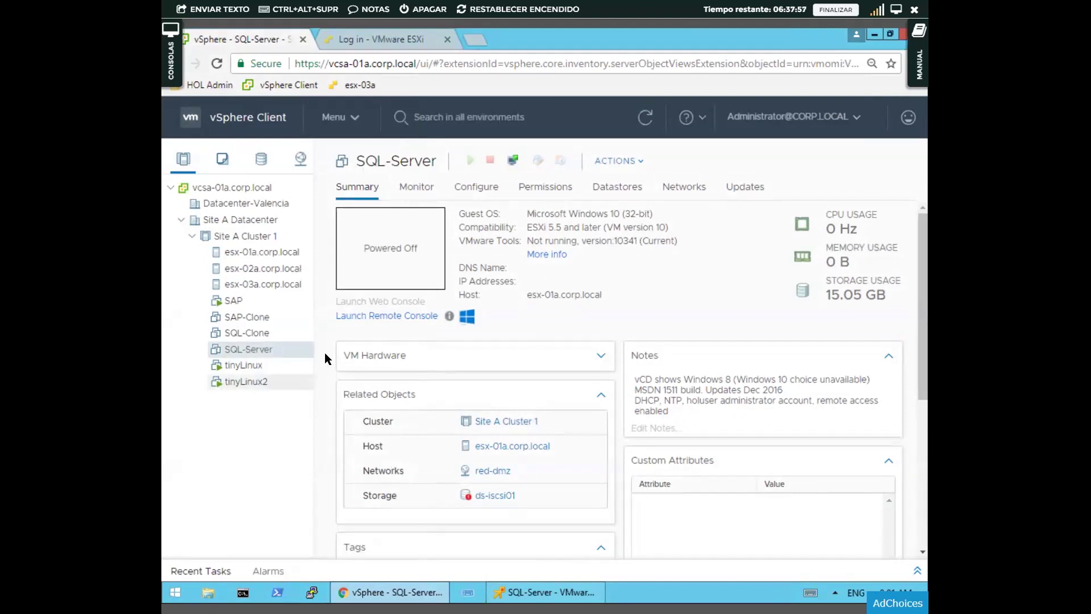
pyautogui.rightClick(268, 350)
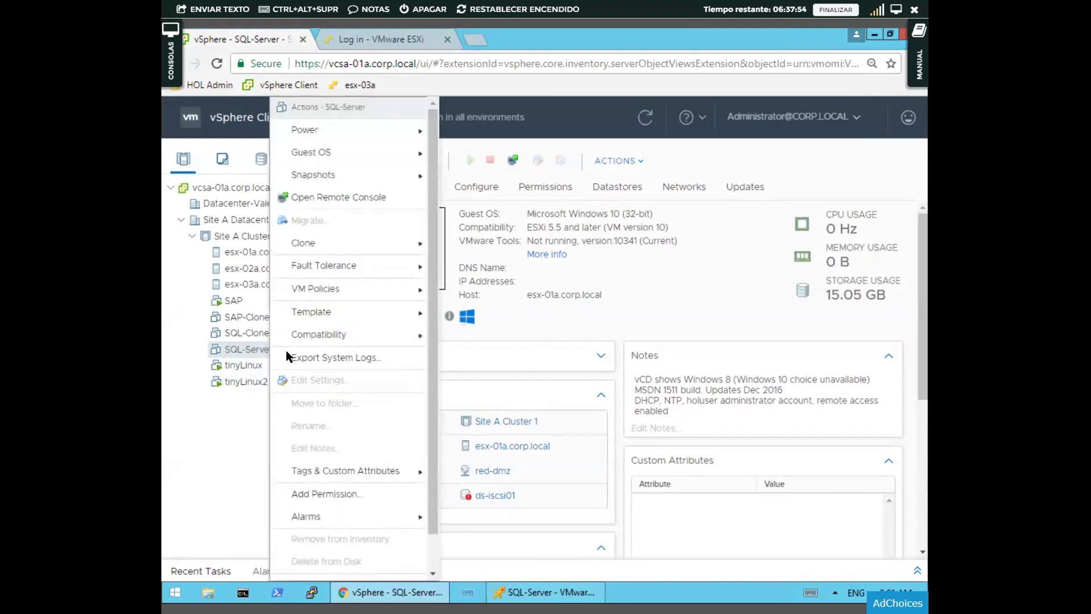
pyautogui.click(242, 405)
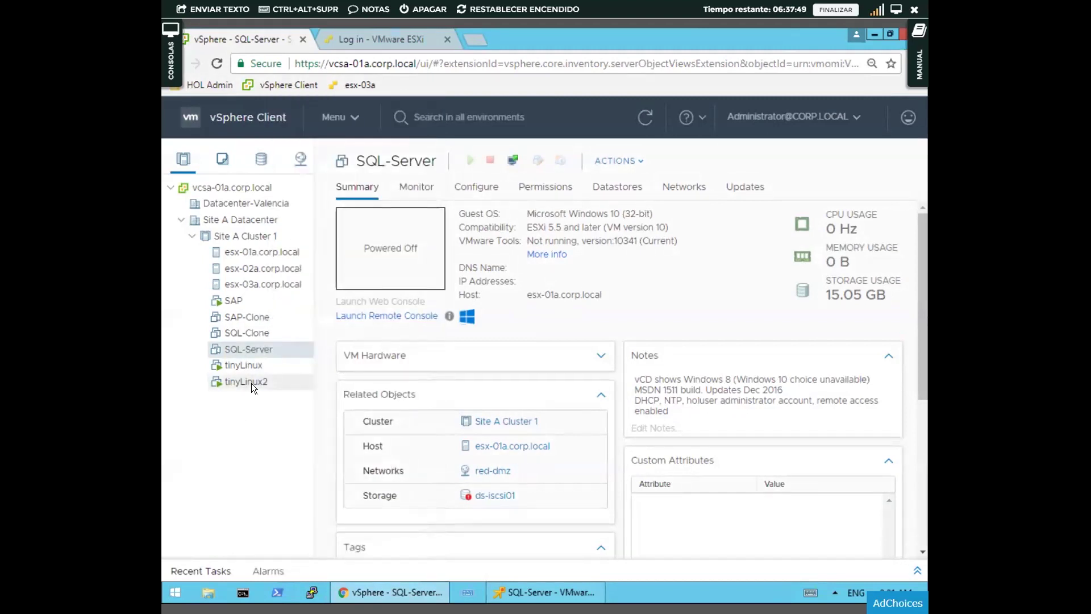
pyautogui.click(257, 333)
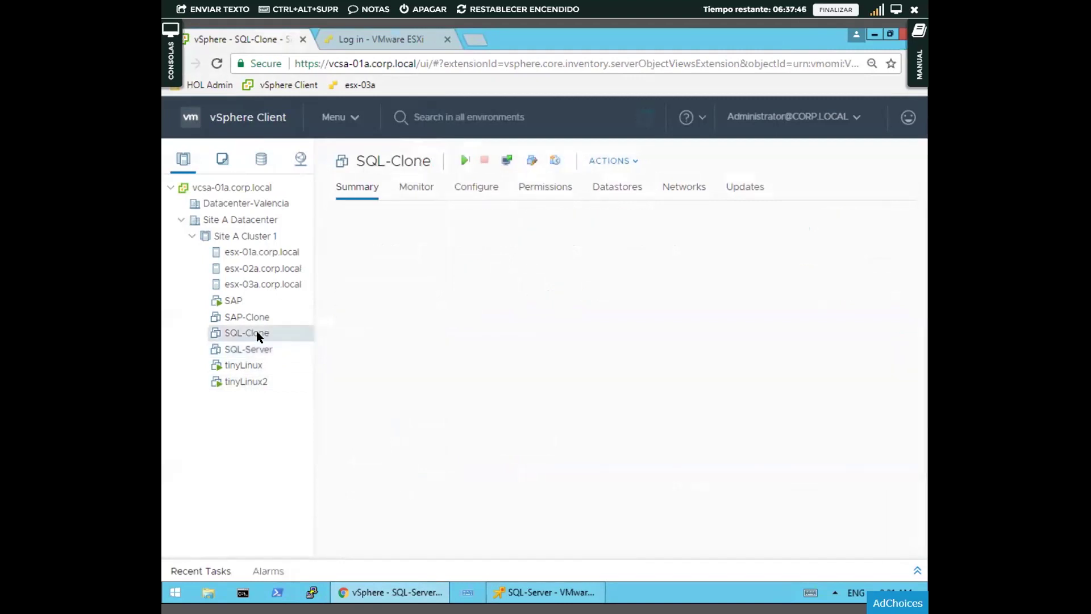
# - Switch SQL-Clone's Network adapter 1 from red-dmz to Red Aislada in Edit Settings
pyautogui.rightClick(257, 333)
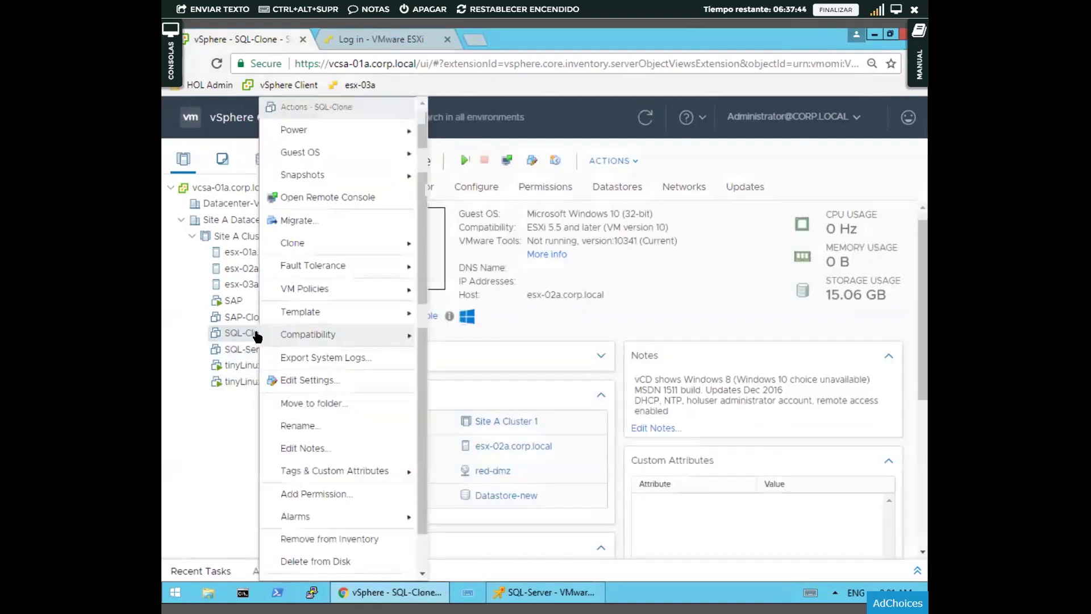
pyautogui.click(305, 381)
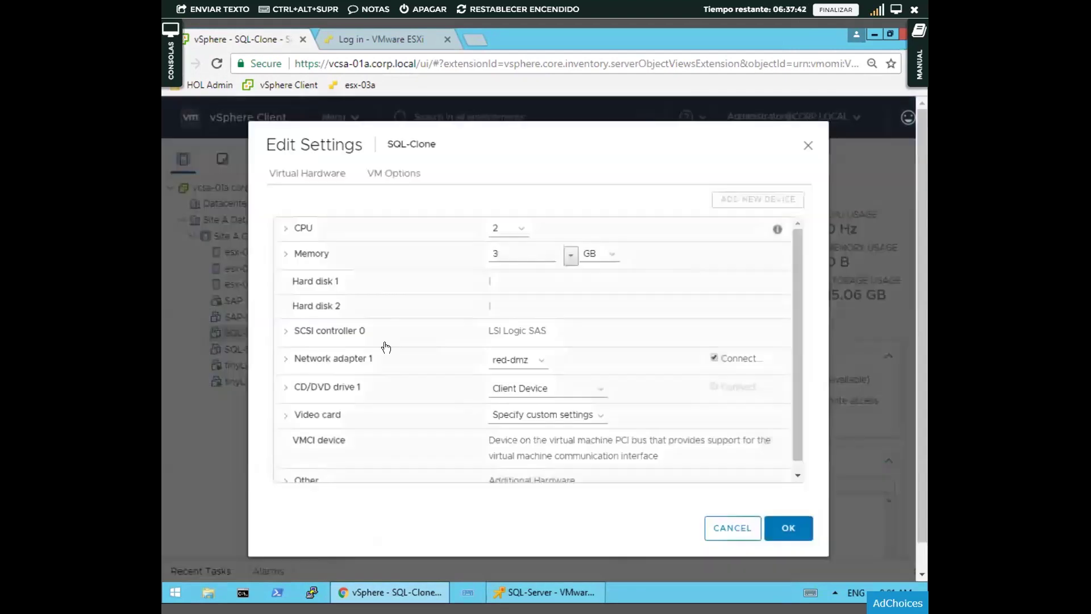
pyautogui.click(538, 367)
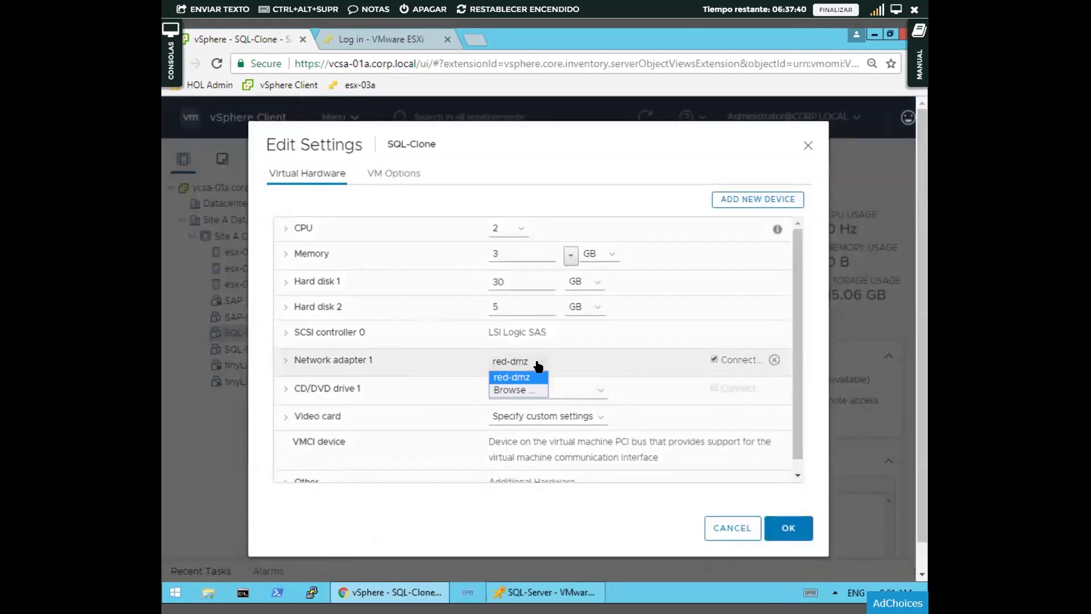
pyautogui.click(518, 390)
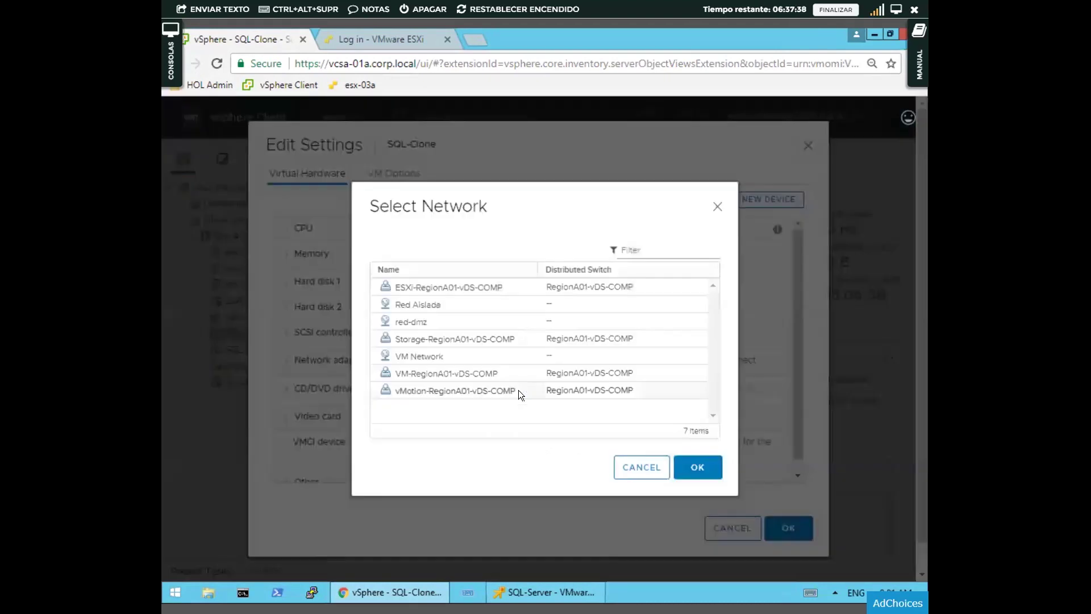
pyautogui.click(424, 306)
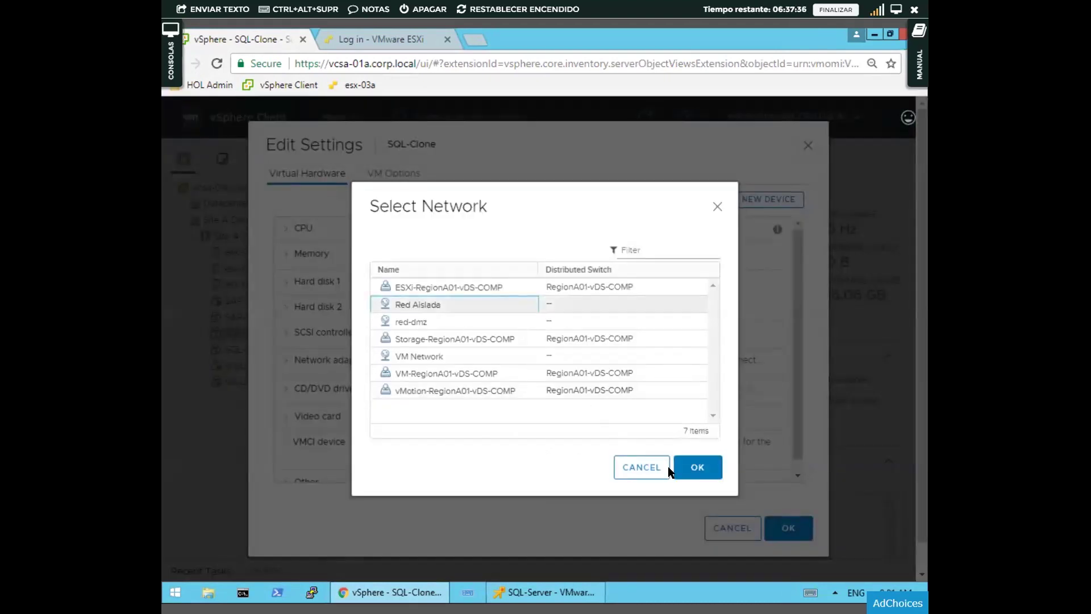
pyautogui.click(711, 475)
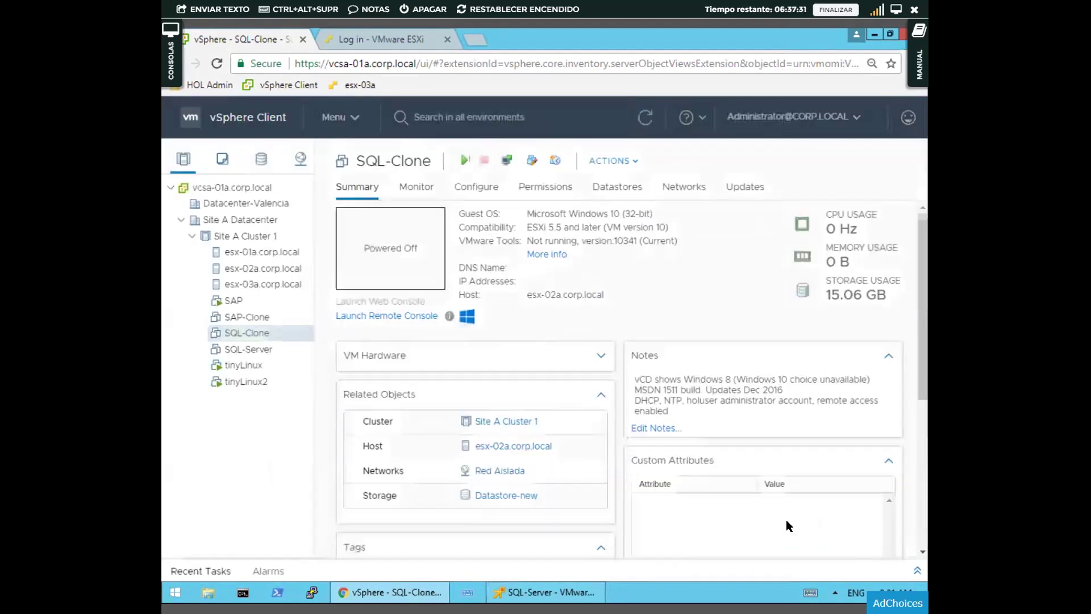
pyautogui.click(245, 316)
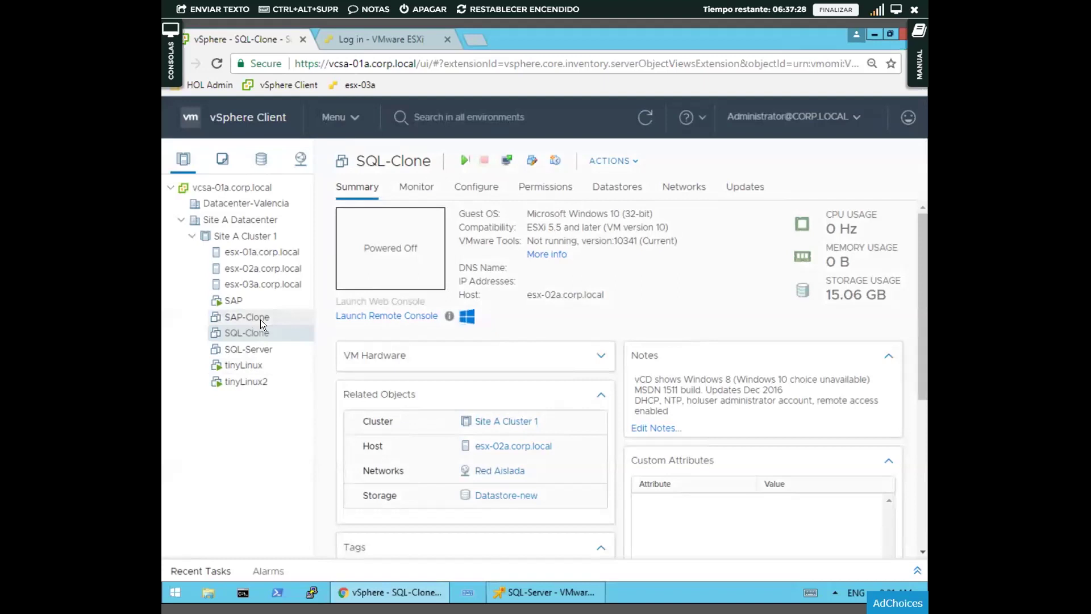
pyautogui.click(246, 333)
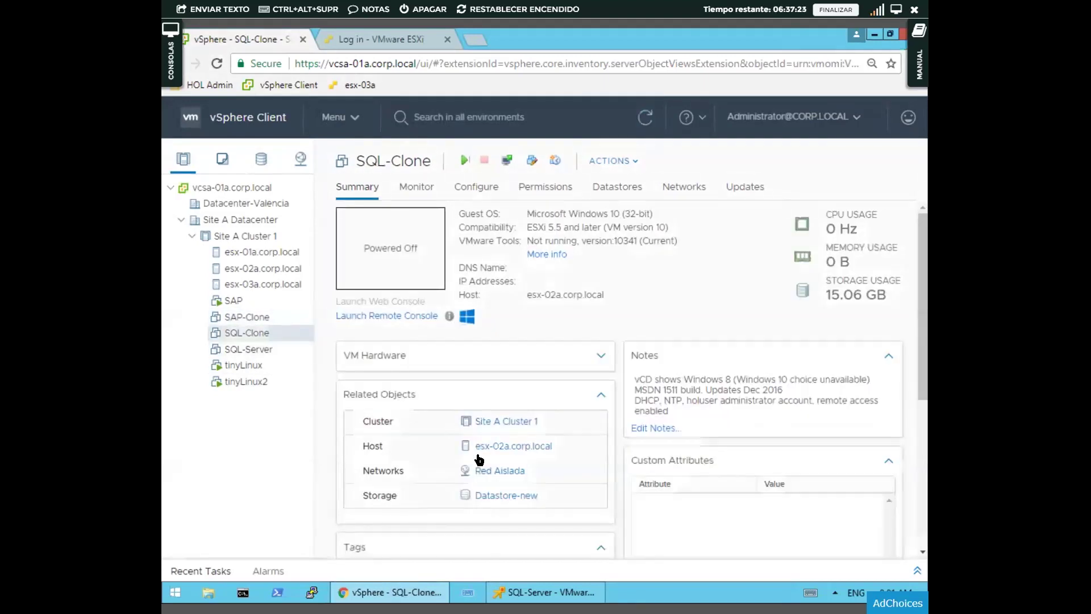
pyautogui.moveTo(543, 472); pyautogui.dragTo(453, 470)
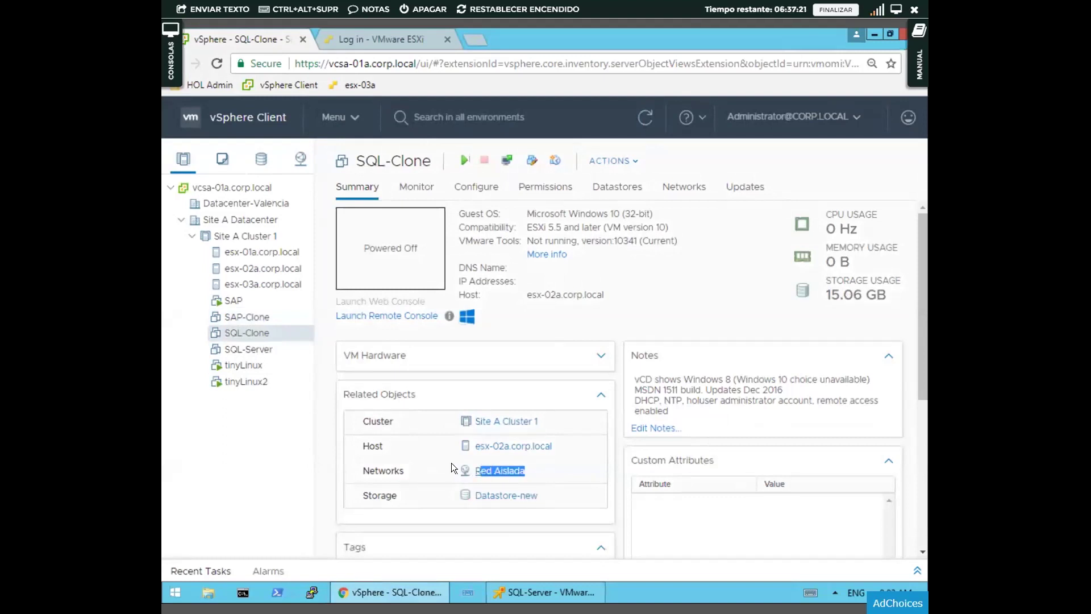
pyautogui.click(254, 315)
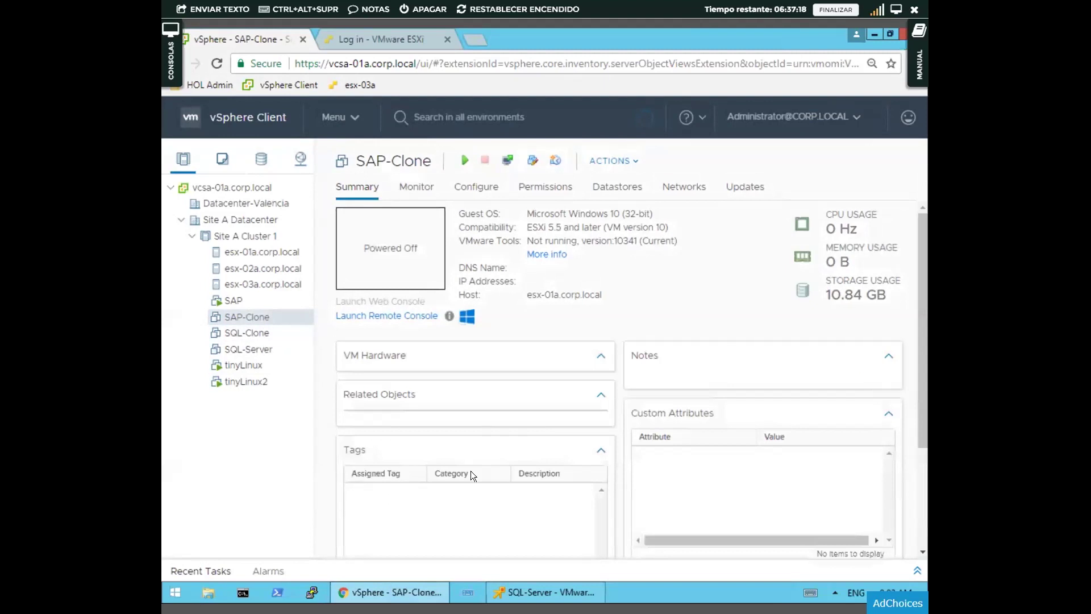
pyautogui.moveTo(524, 471); pyautogui.dragTo(461, 473)
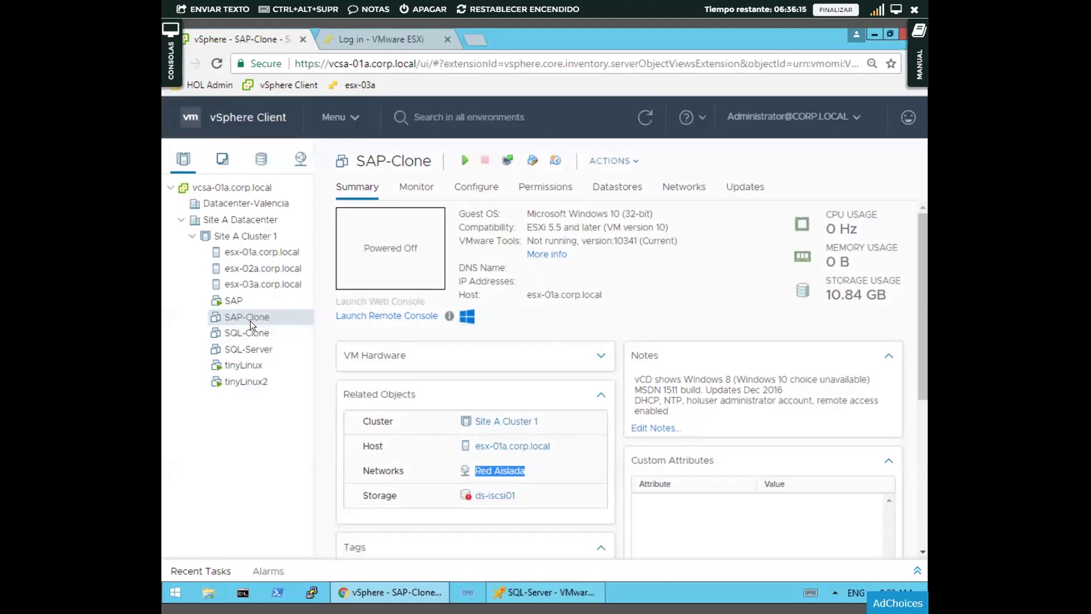
pyautogui.click(253, 336)
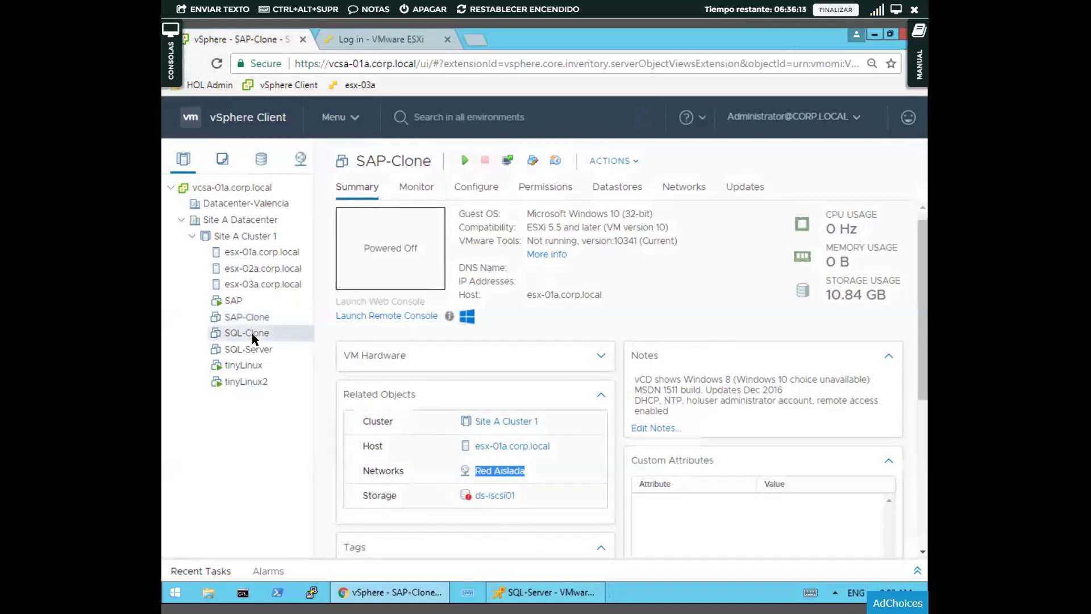
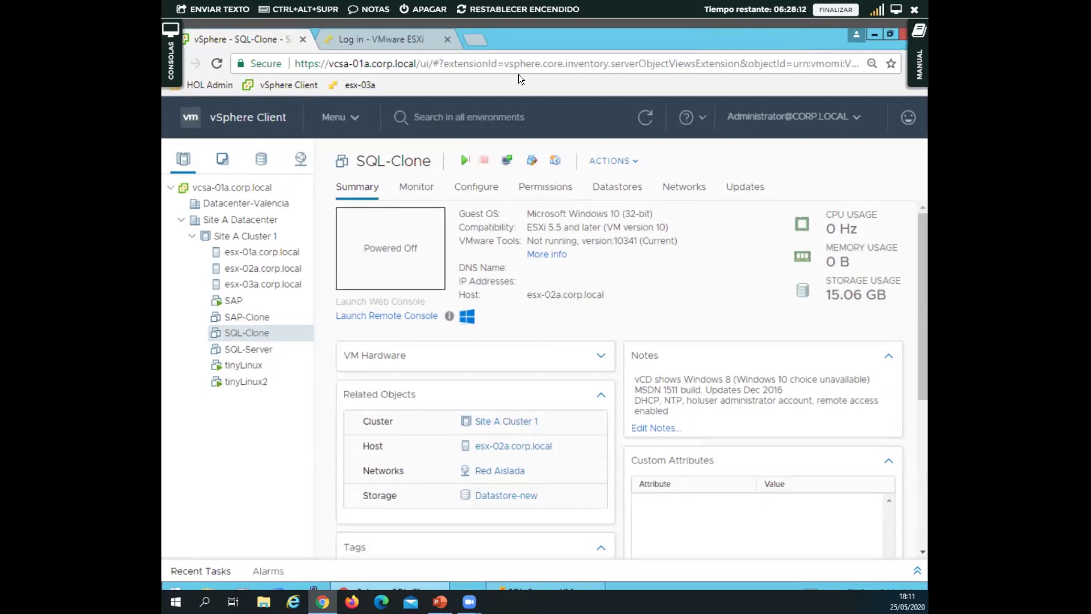
# - Check Site A Cluster 1's availability settings (HA on, Proactive HA off), then open SAP's Summary
pyautogui.click(271, 235)
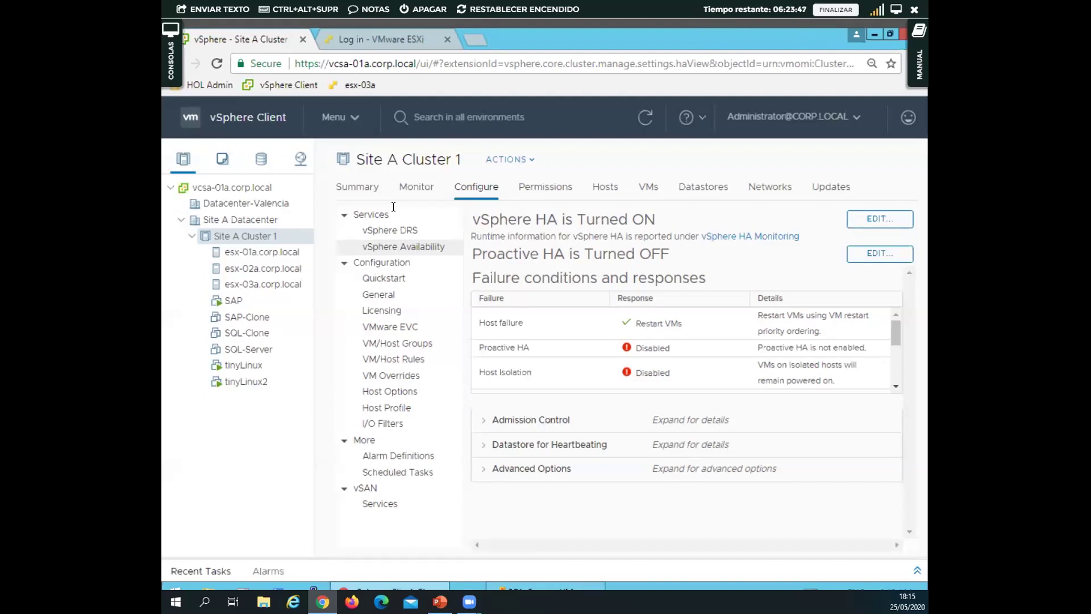
pyautogui.click(237, 300)
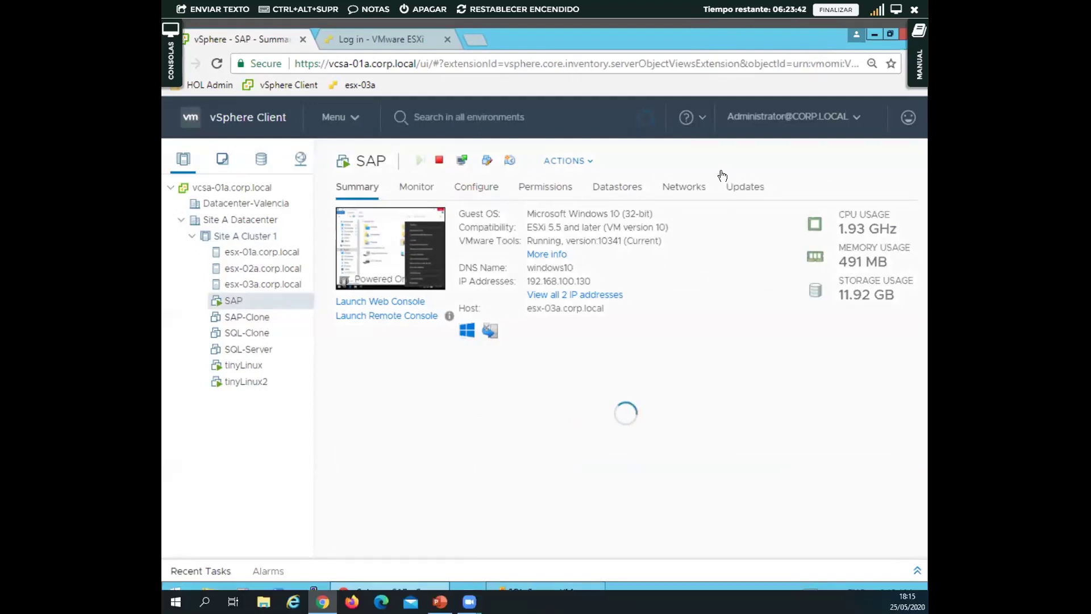
# - List SAP's recent tasks under Monitor, glance at its Actions menu, then view host esx-03a.corp.local
pyautogui.click(425, 189)
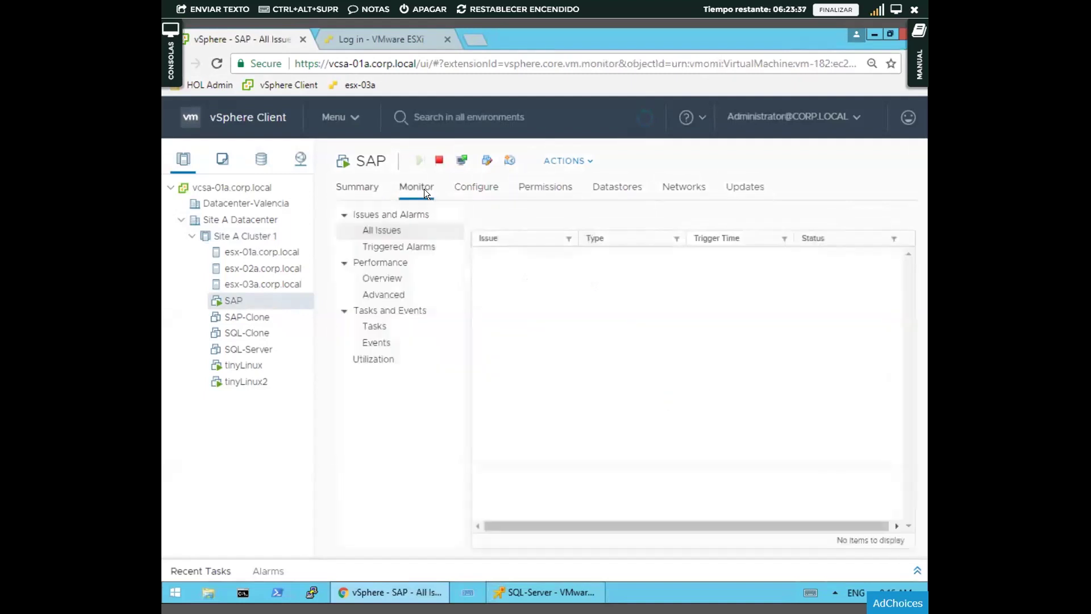
pyautogui.click(379, 326)
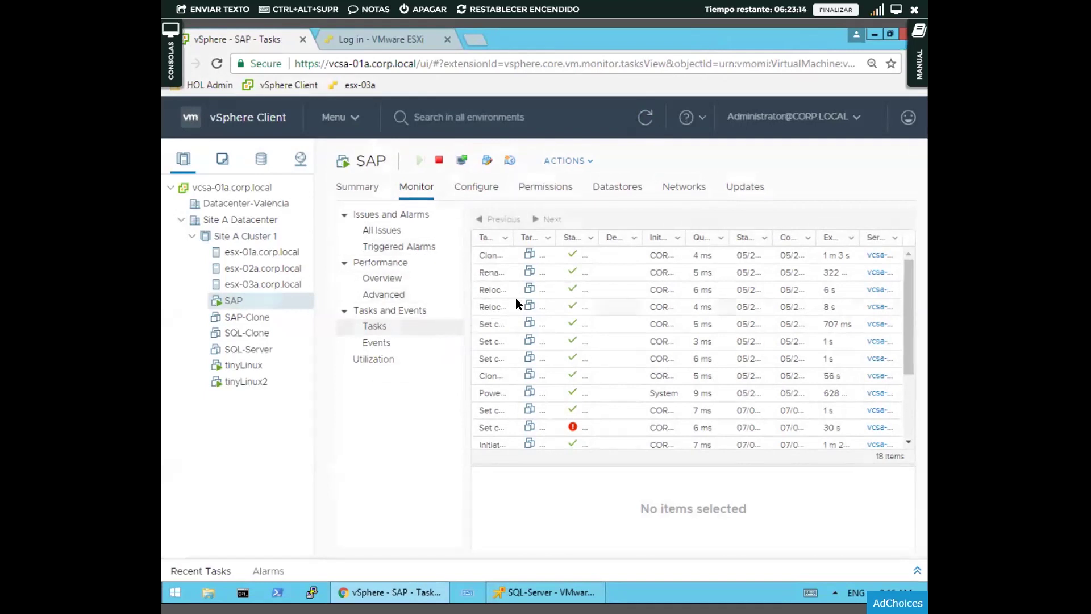
pyautogui.rightClick(272, 301)
pyautogui.moveTo(316, 319)
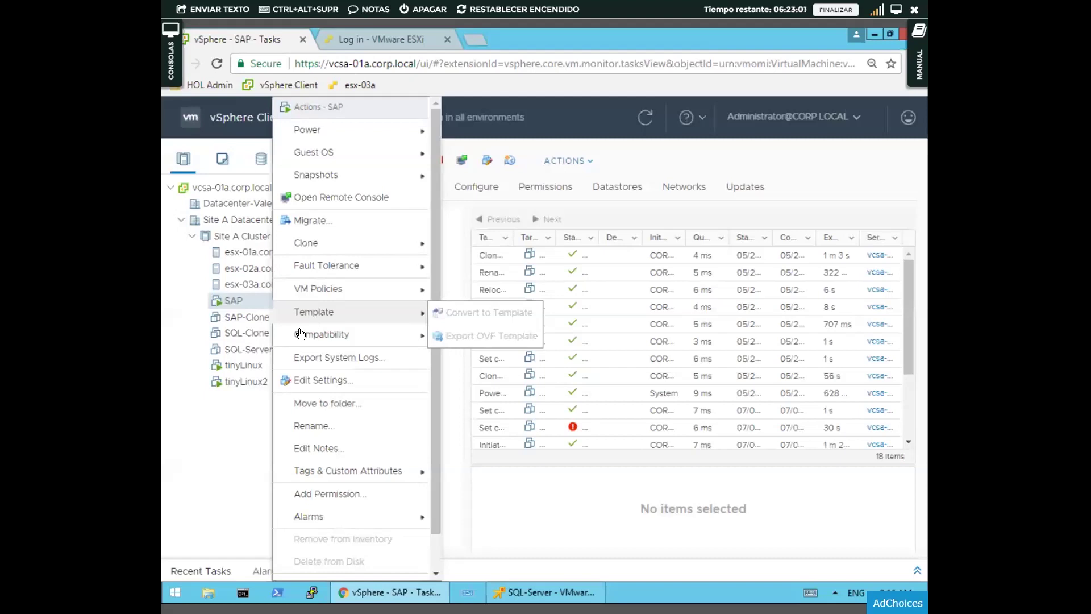
pyautogui.click(234, 419)
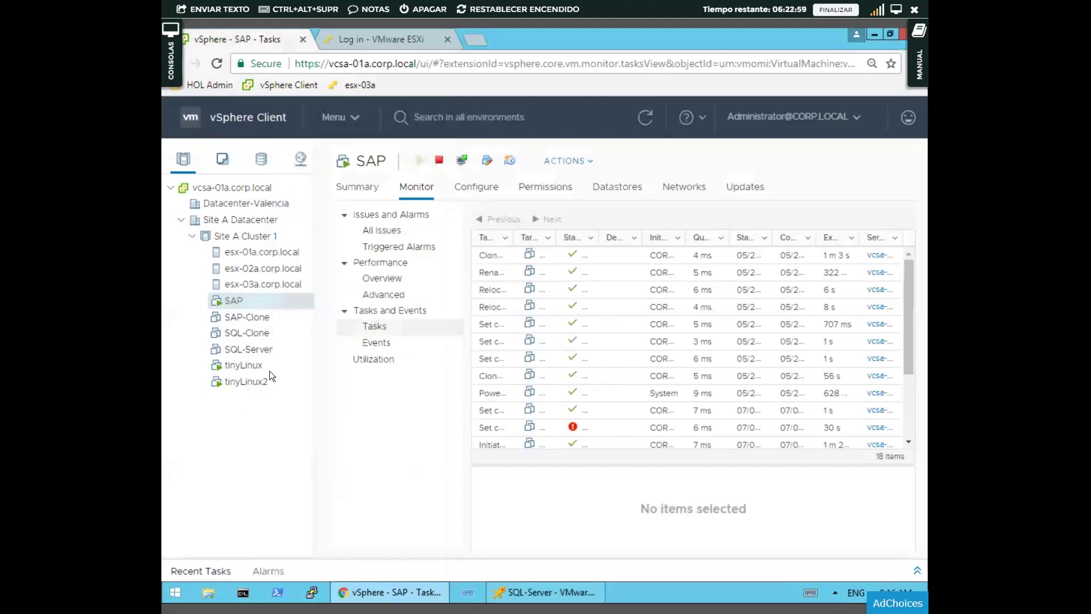
pyautogui.click(275, 281)
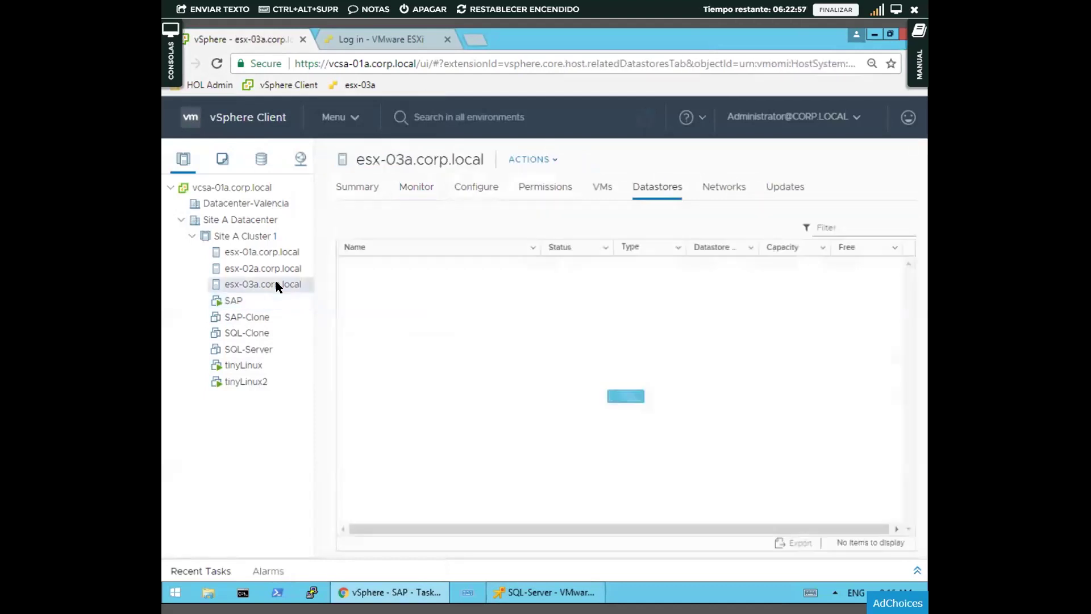
pyautogui.click(425, 187)
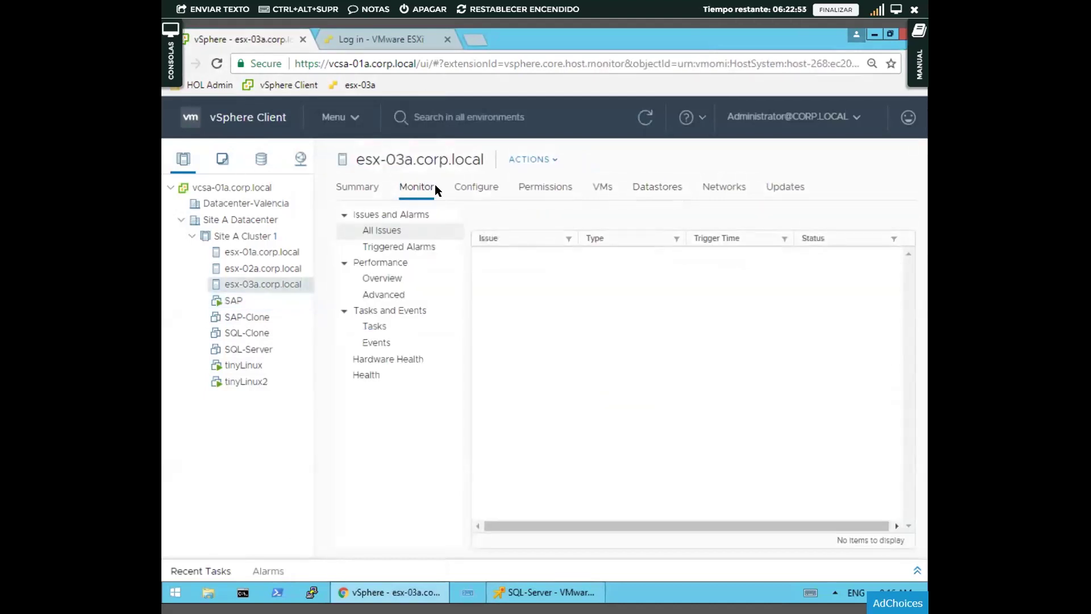
pyautogui.click(376, 328)
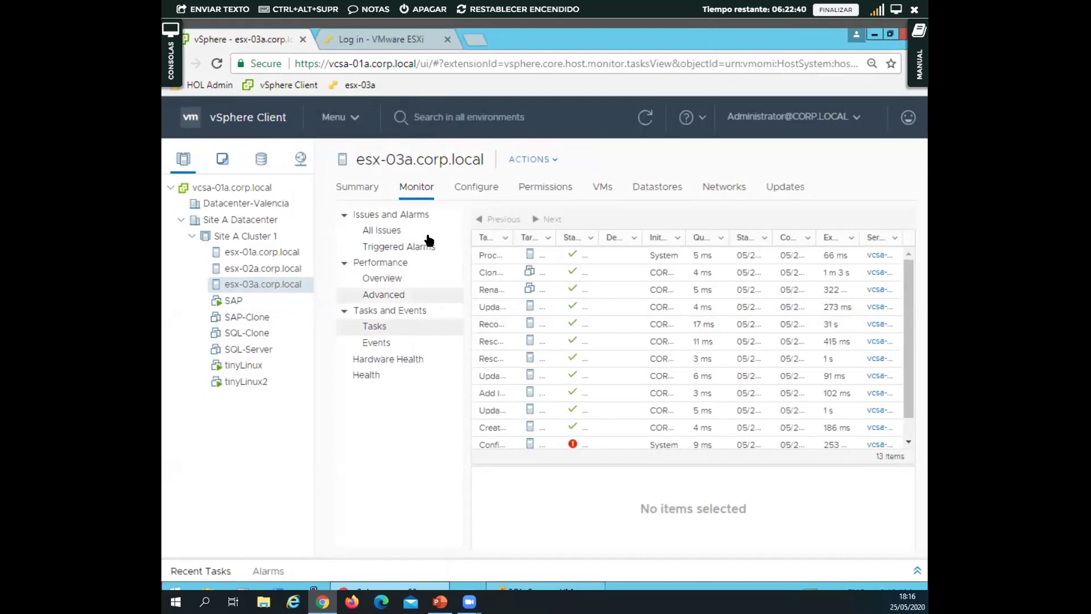
pyautogui.click(479, 192)
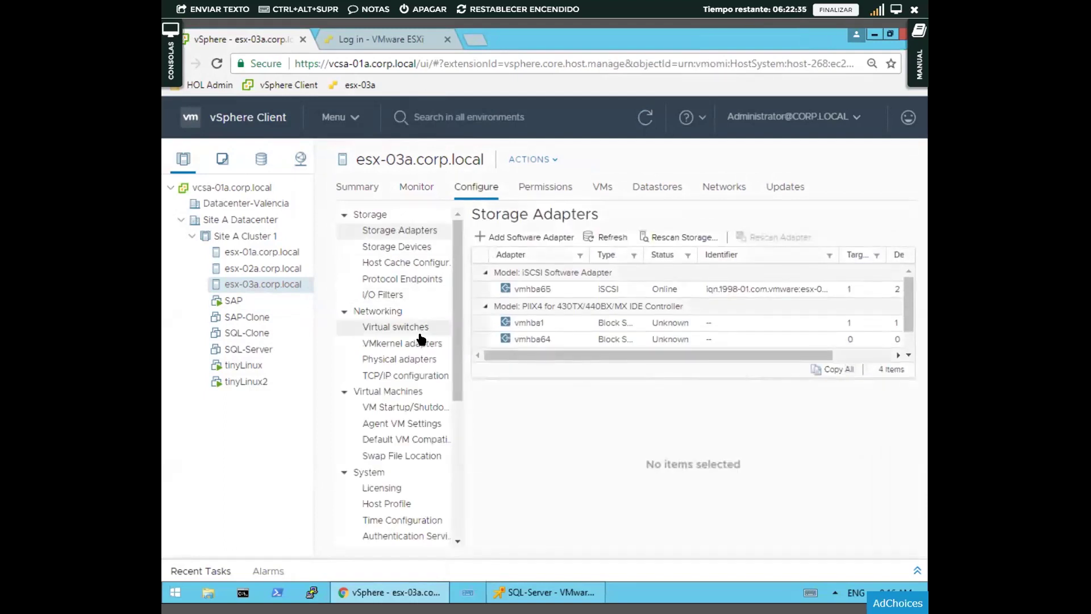
pyautogui.scroll(-5, 420, 335)
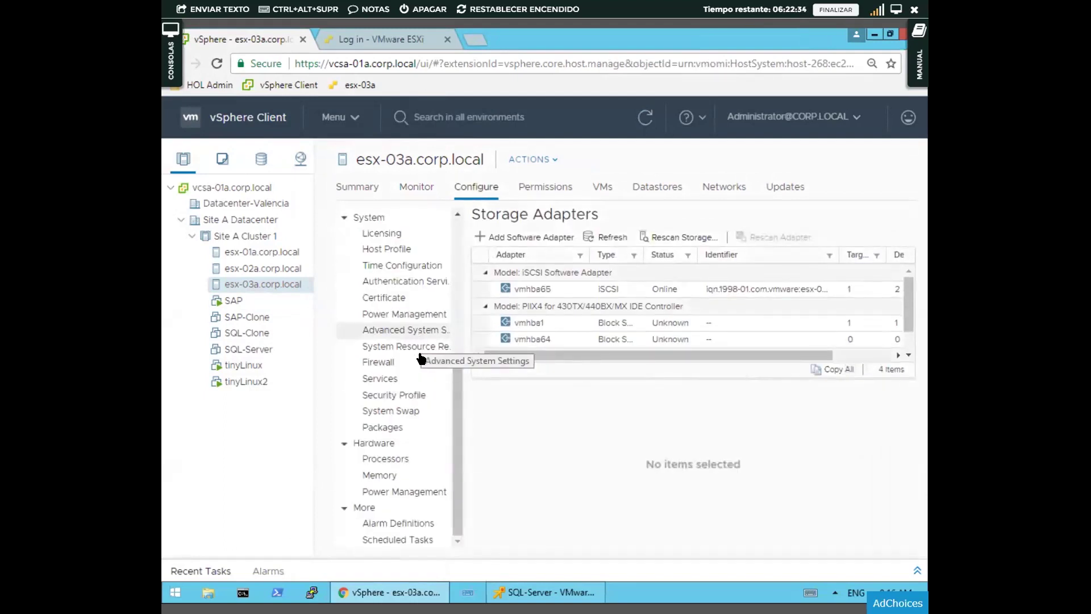
pyautogui.click(234, 301)
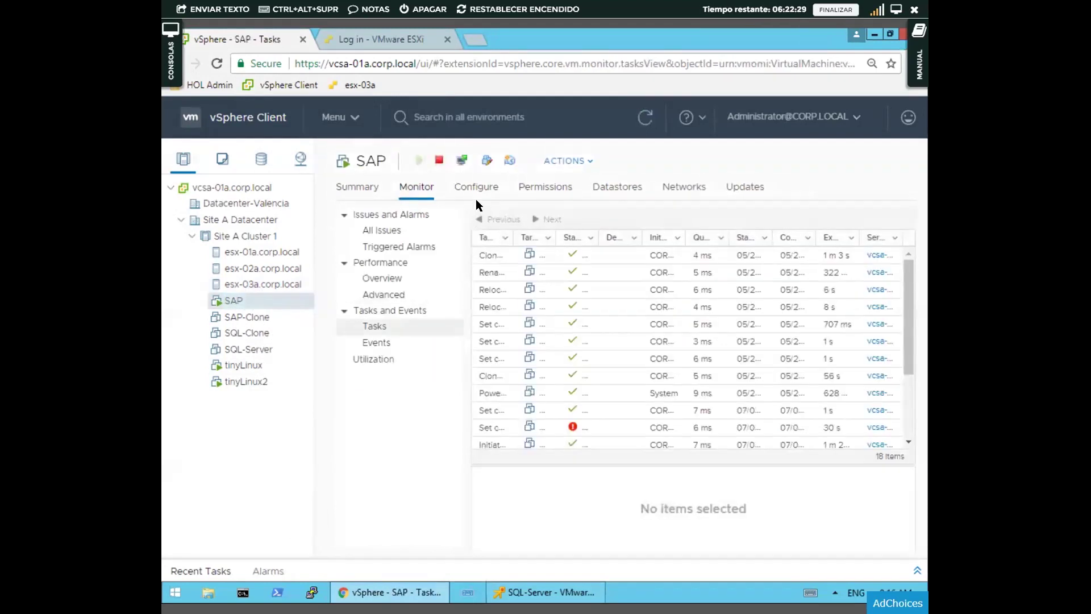
# - From SAP's Scheduled Tasks page, start a new Take Snapshot scheduled task
pyautogui.click(482, 188)
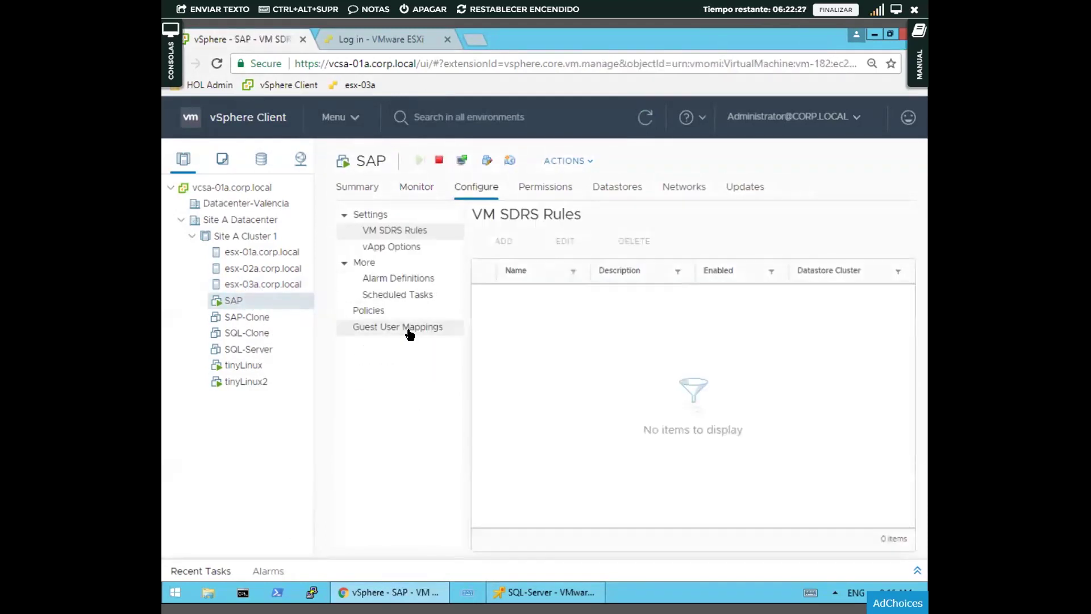
pyautogui.click(406, 296)
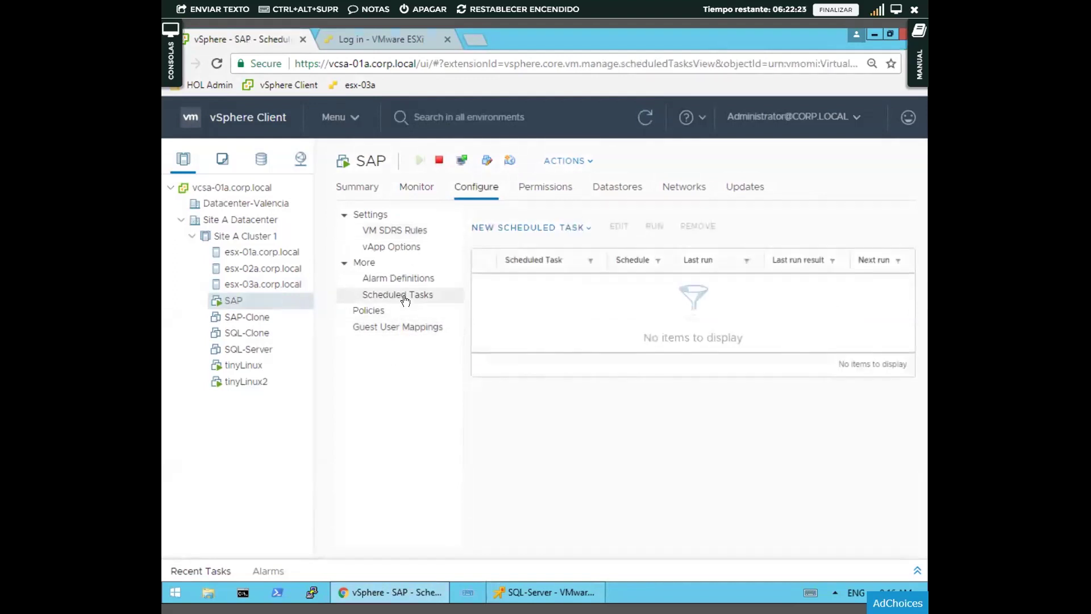
pyautogui.click(540, 230)
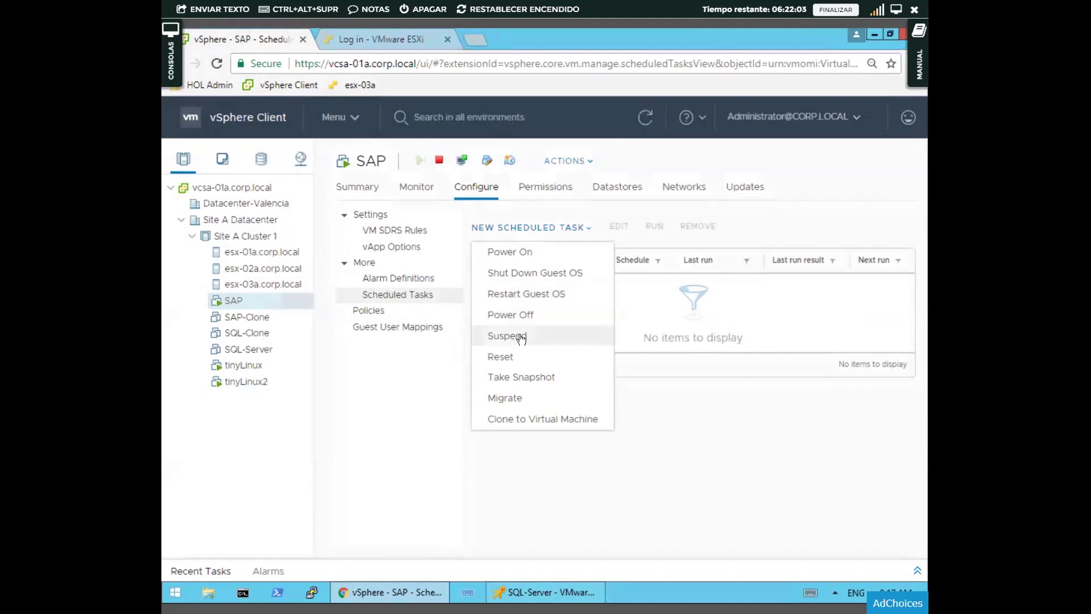
pyautogui.click(500, 376)
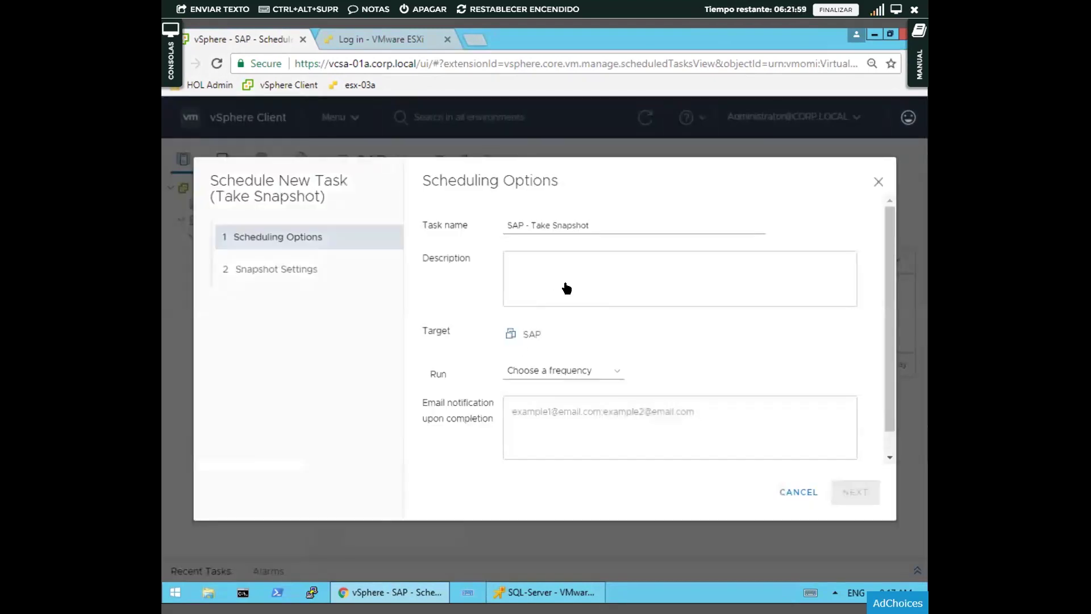
# - Name the task 'SAP - Take Snapshot-martes', set it to run weekly on Tuesday, and continue
pyautogui.click(597, 226)
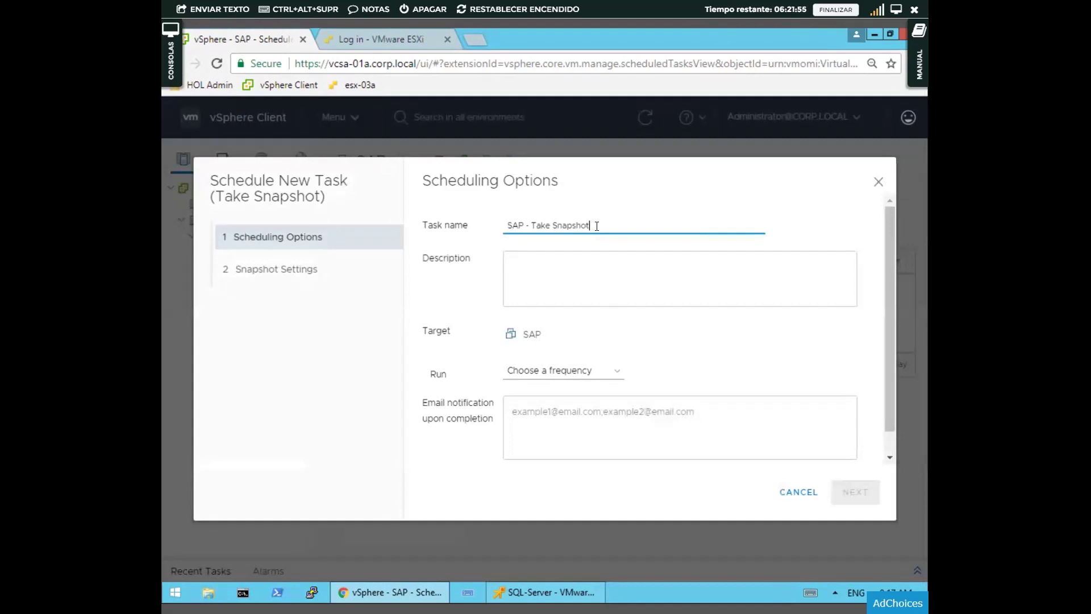
pyautogui.write('-martes')
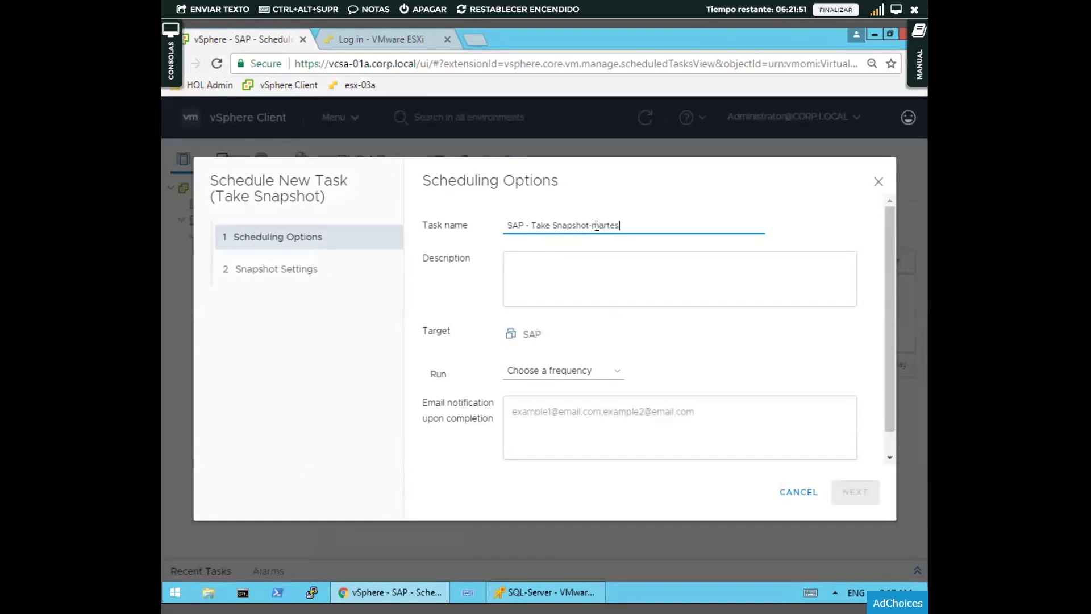
pyautogui.click(560, 264)
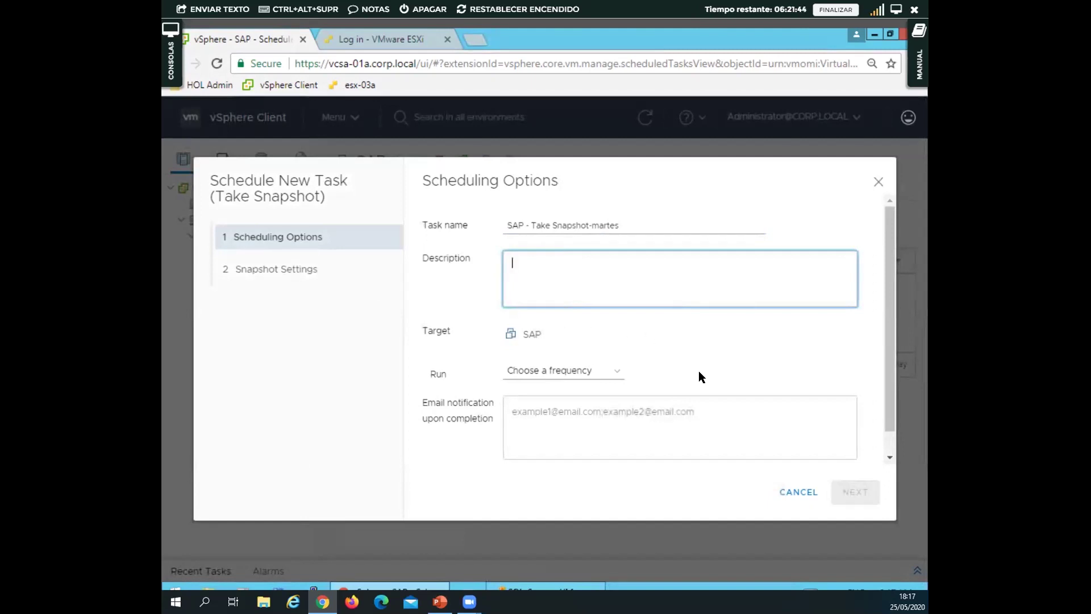
pyautogui.click(616, 373)
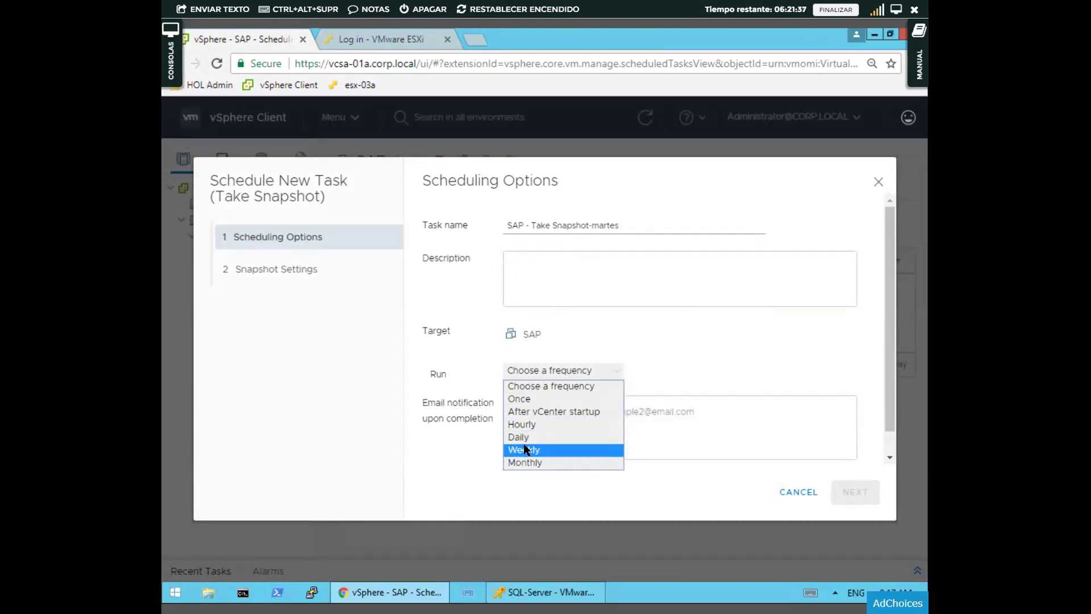
pyautogui.click(523, 449)
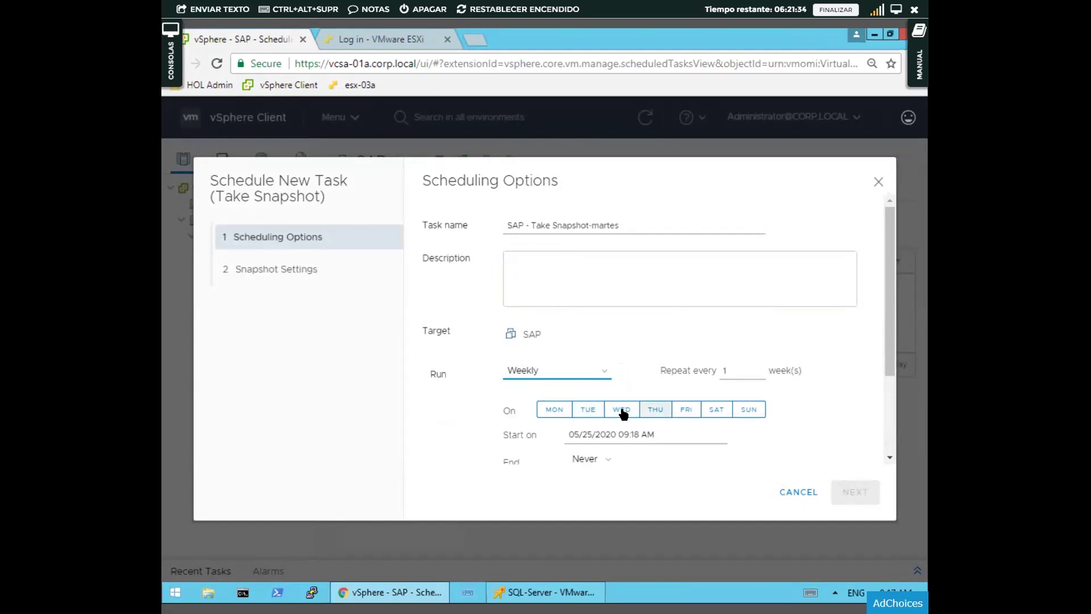
pyautogui.click(594, 413)
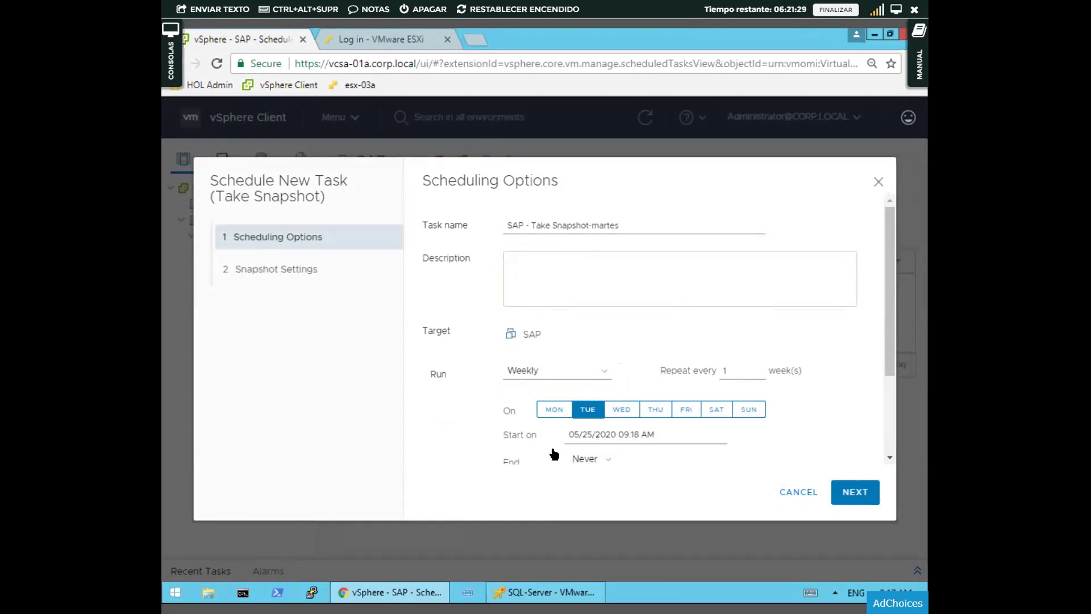
pyautogui.click(850, 493)
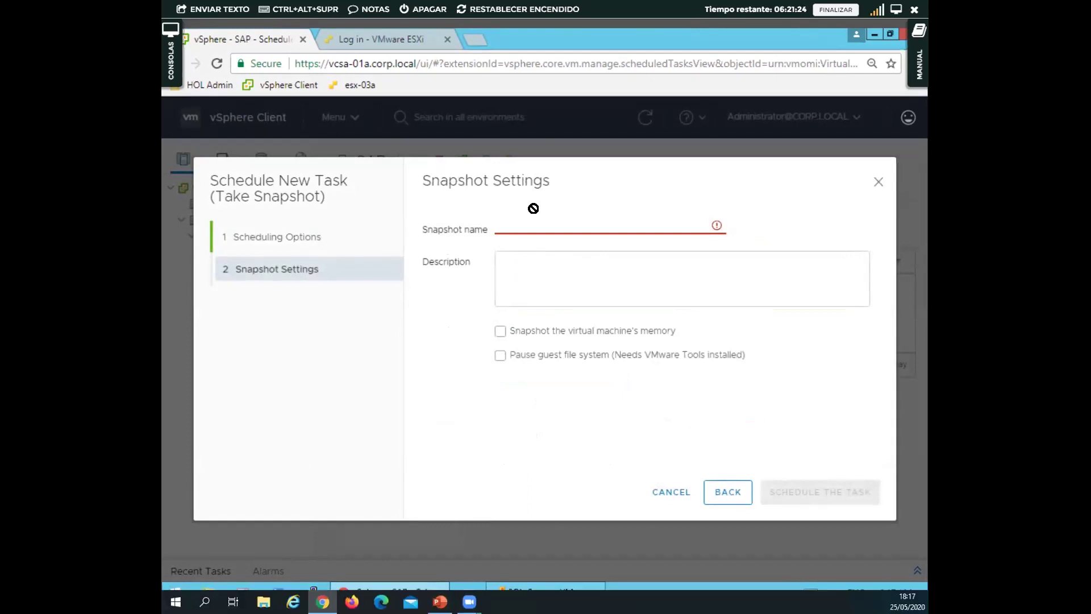
# - Name the snapshot 'sap-snapsho-martes', include the VM's memory, and schedule the task
pyautogui.click(542, 223)
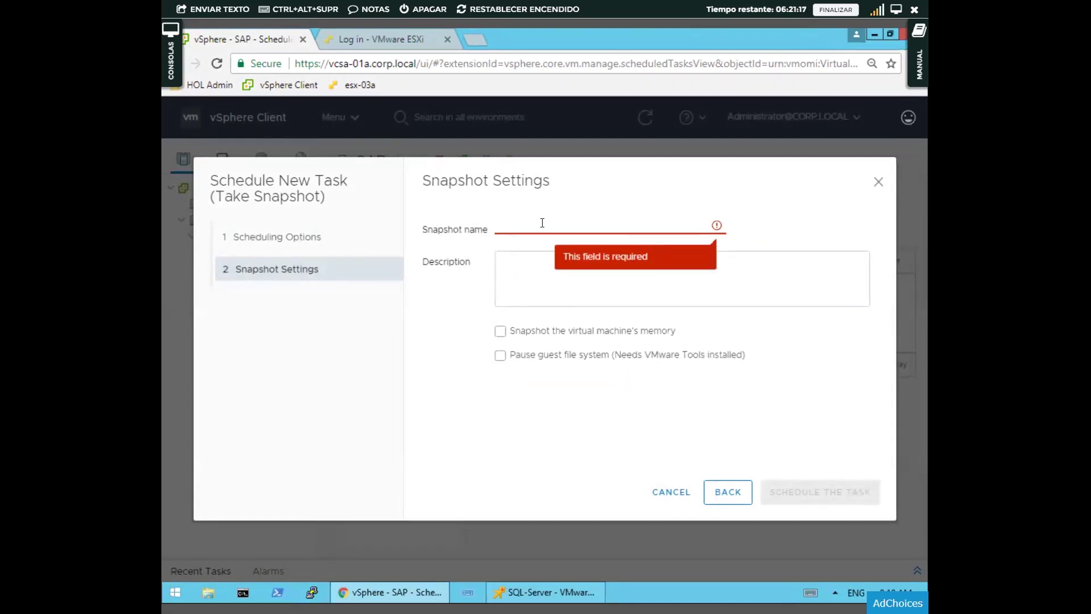
pyautogui.write('sap-snapshot-martes')
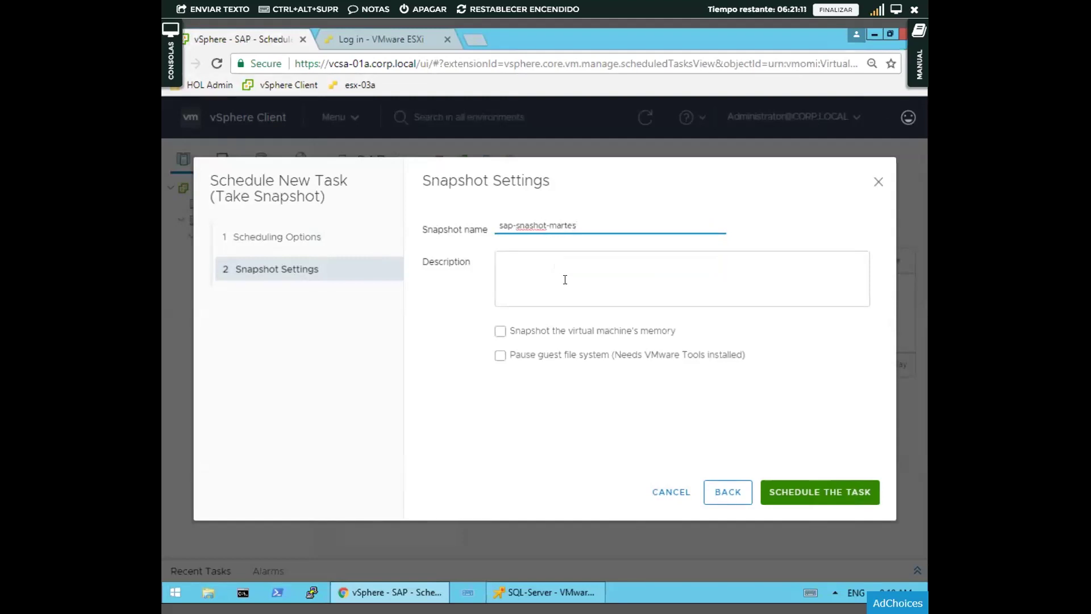
pyautogui.click(501, 333)
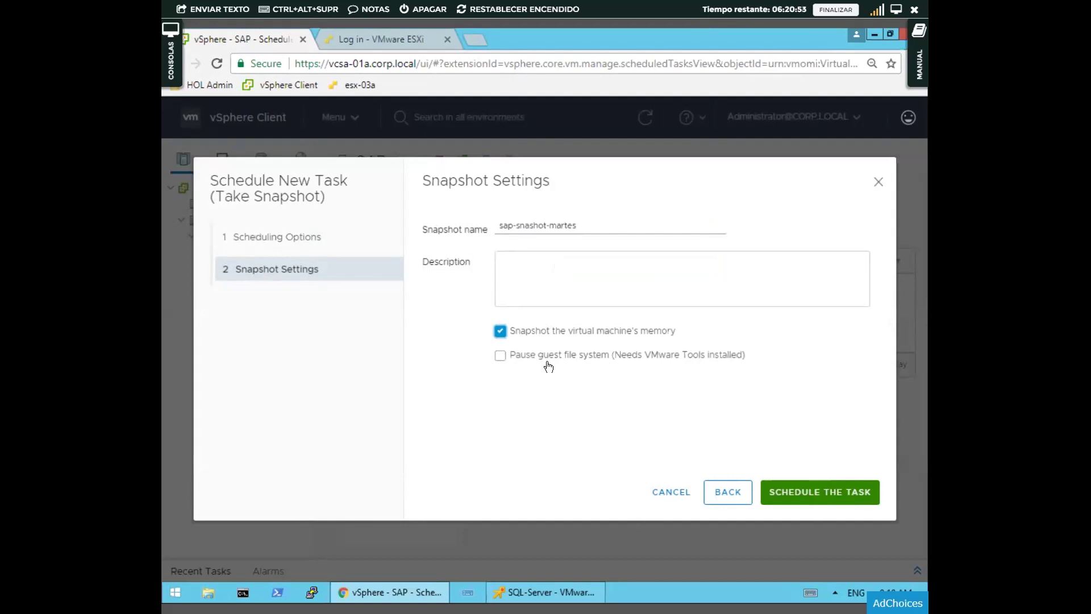
pyautogui.click(801, 492)
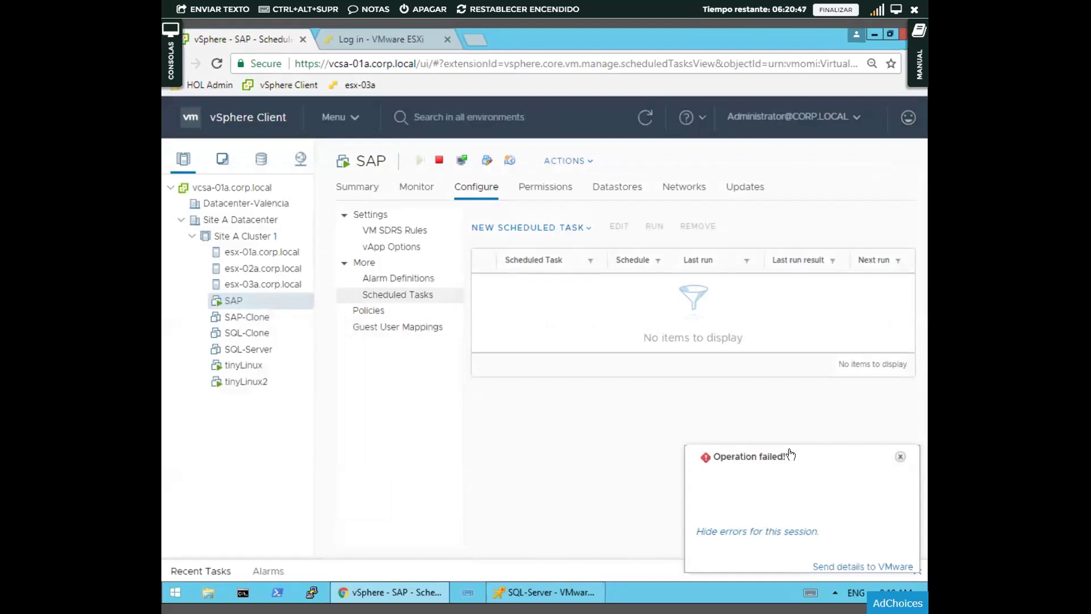
# - Open the error report form, read its More Info note, then cancel without sending
pyautogui.click(846, 565)
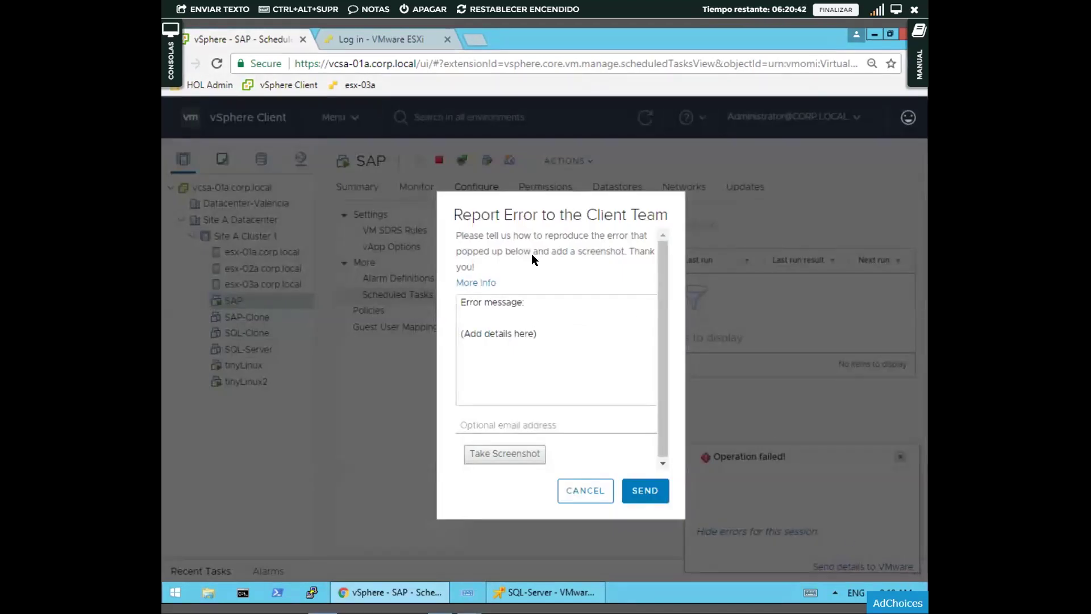
pyautogui.moveTo(581, 210); pyautogui.dragTo(524, 197)
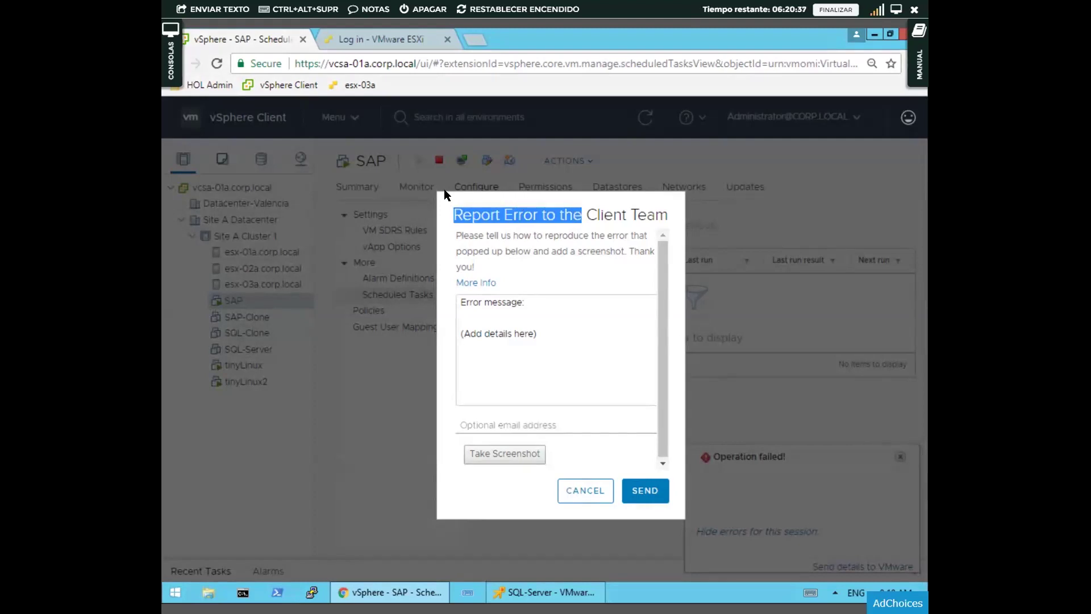
pyautogui.click(483, 283)
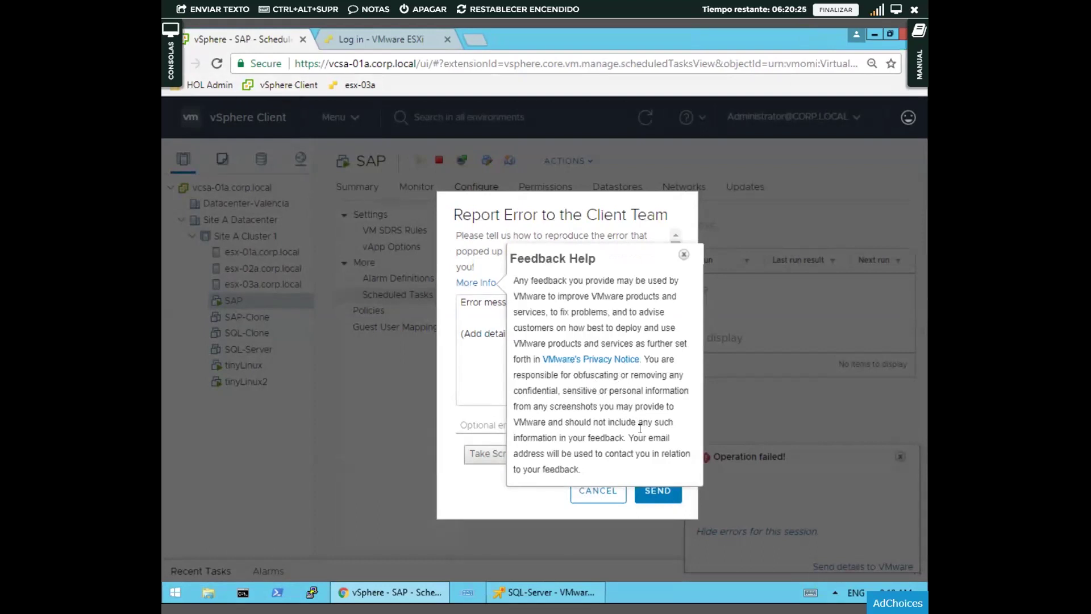
pyautogui.click(684, 254)
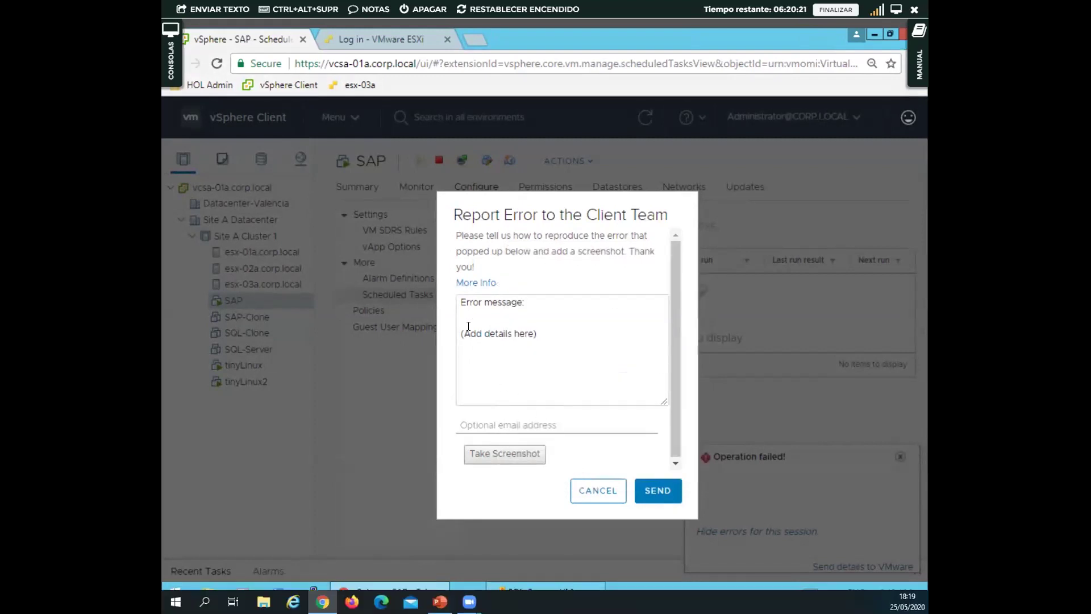
pyautogui.click(597, 491)
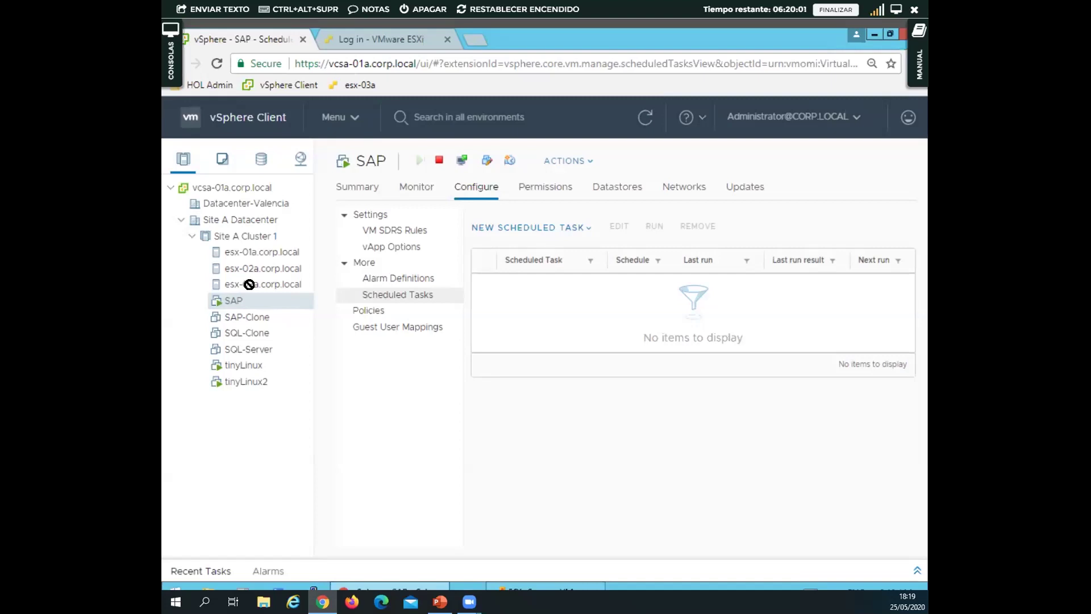
# - Open SAP's New Scheduled Task dropdown again to list schedulable actions
pyautogui.click(558, 228)
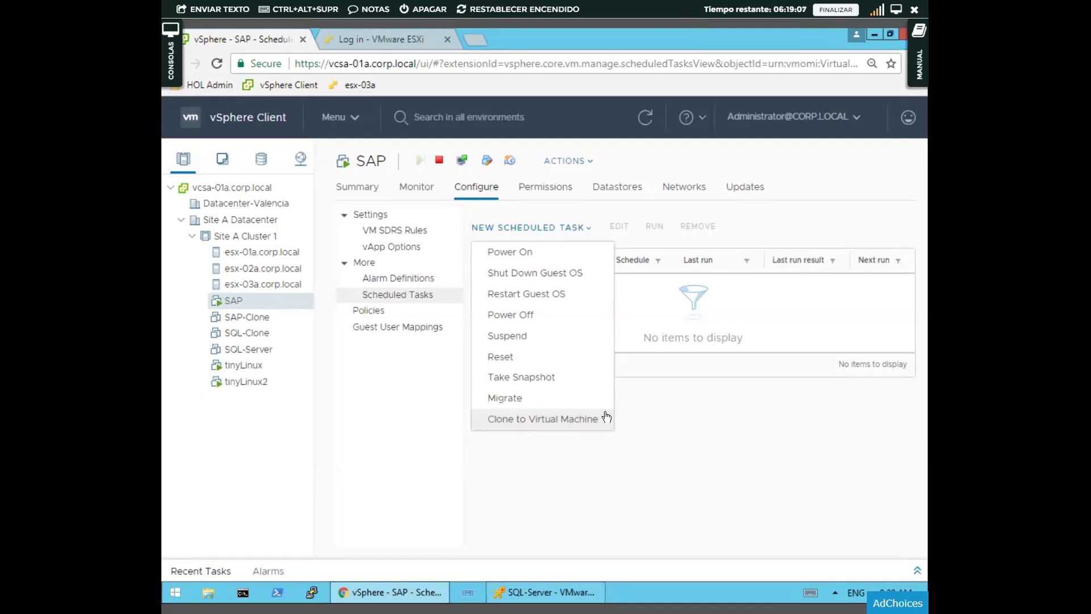
# - Show esx-01a.corp.local's VMs list and bring up the host's Power actions submenu
pyautogui.click(242, 252)
pyautogui.rightClick(241, 251)
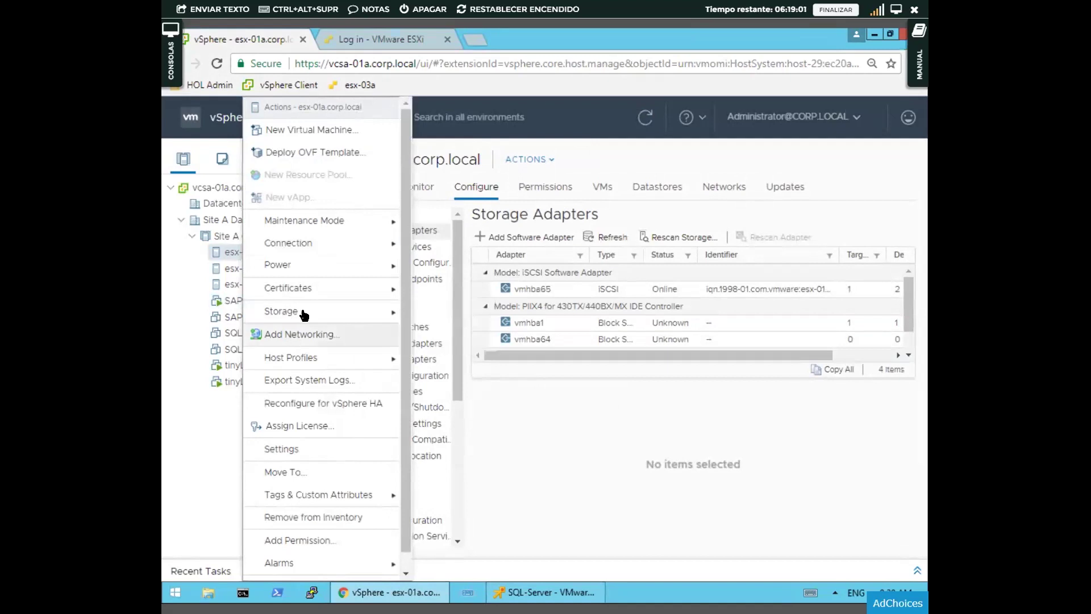
pyautogui.moveTo(309, 269)
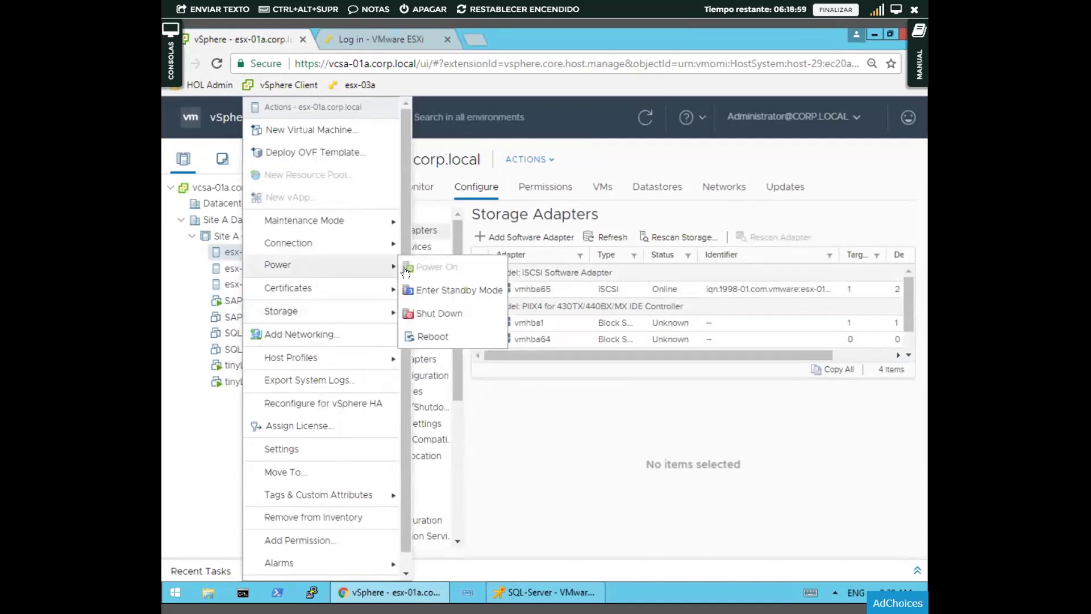
pyautogui.click(472, 189)
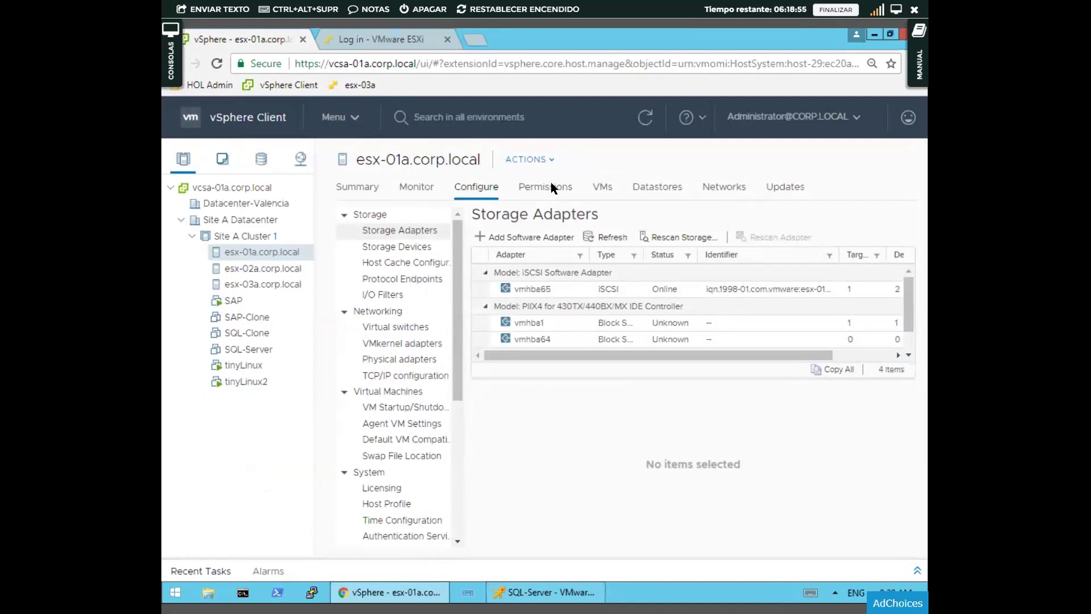
pyautogui.click(606, 184)
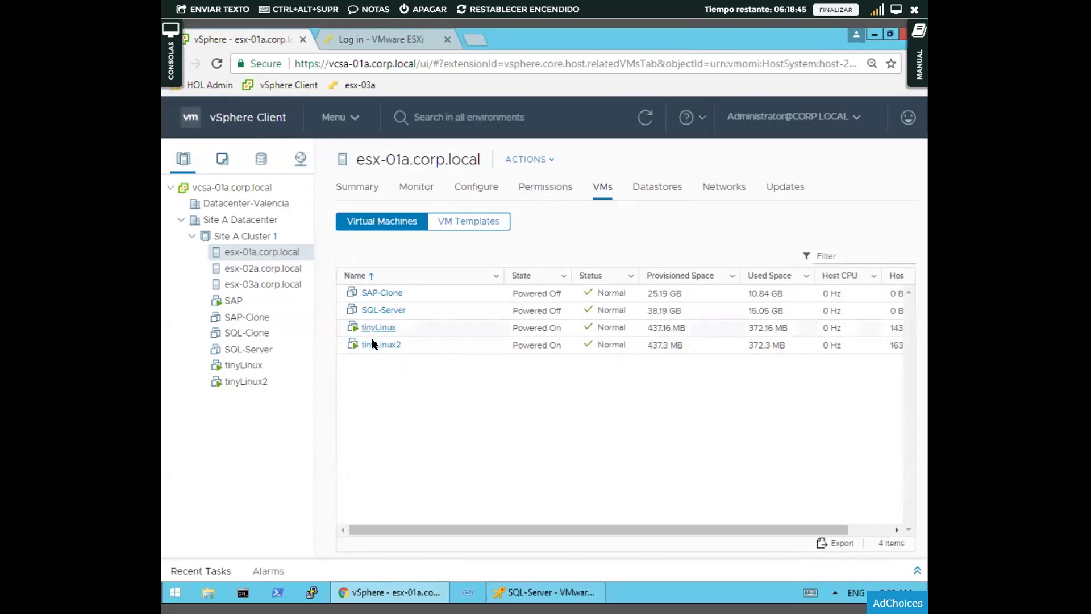
pyautogui.rightClick(268, 252)
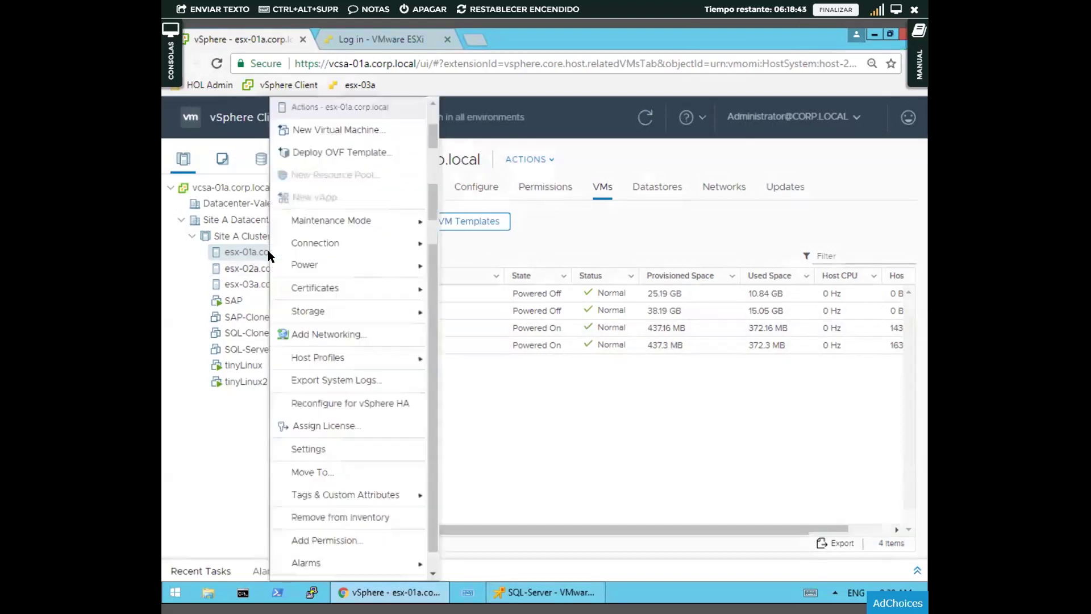
pyautogui.moveTo(328, 361)
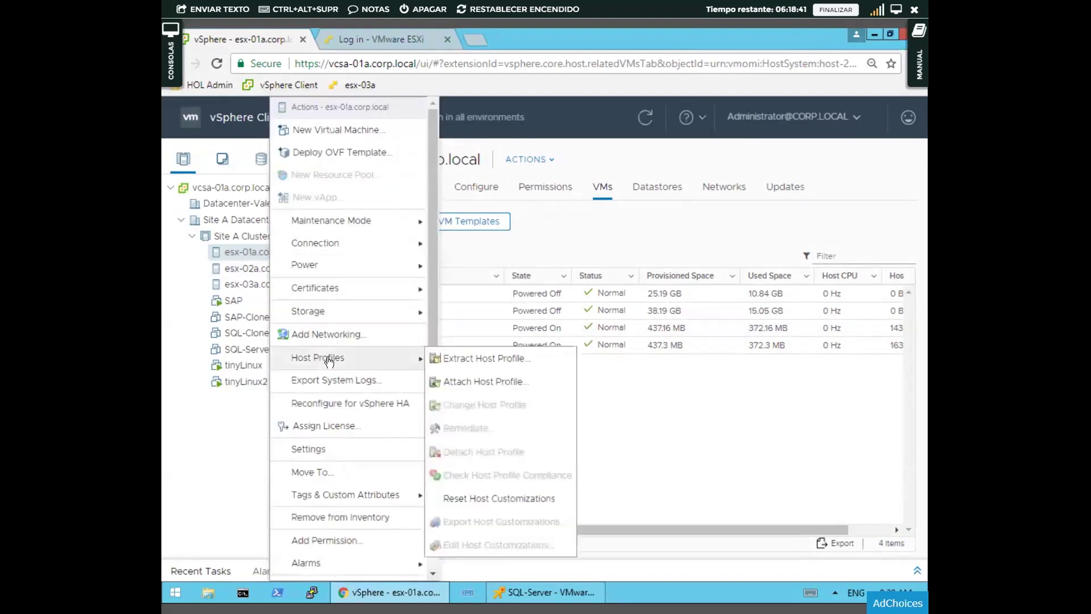
pyautogui.moveTo(367, 264)
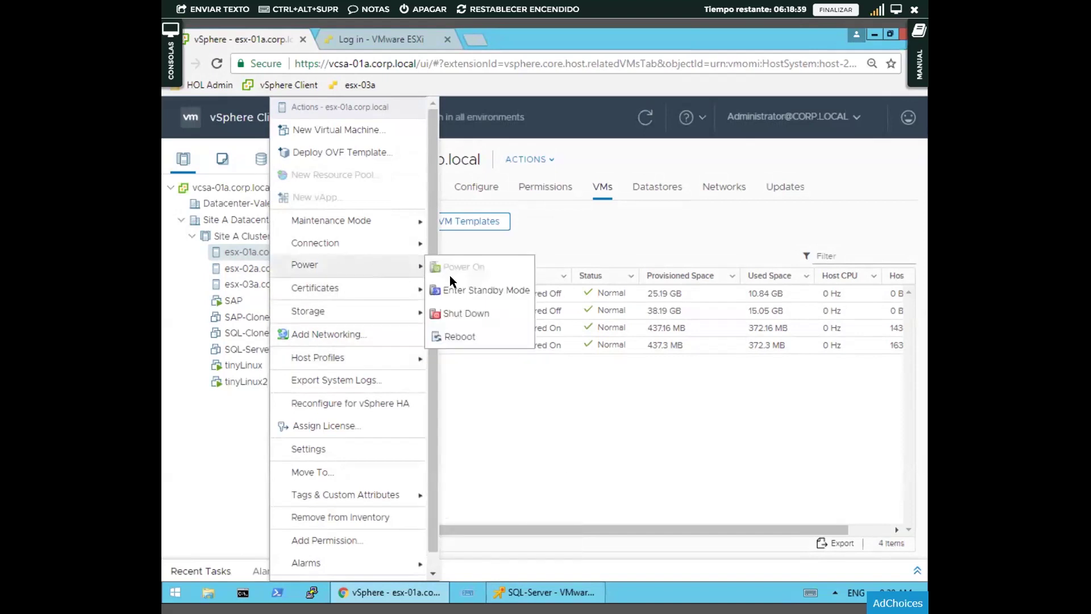
# - Reboot host esx-01a.corp.local, entering 'pruebas' as the reboot reason
pyautogui.click(458, 336)
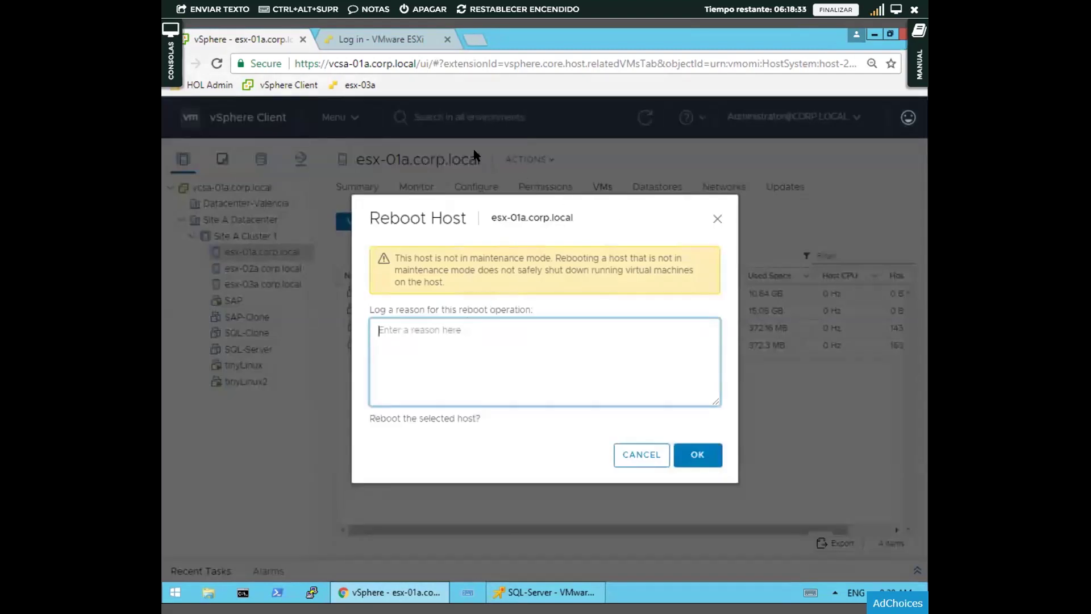
pyautogui.tripleClick(509, 216)
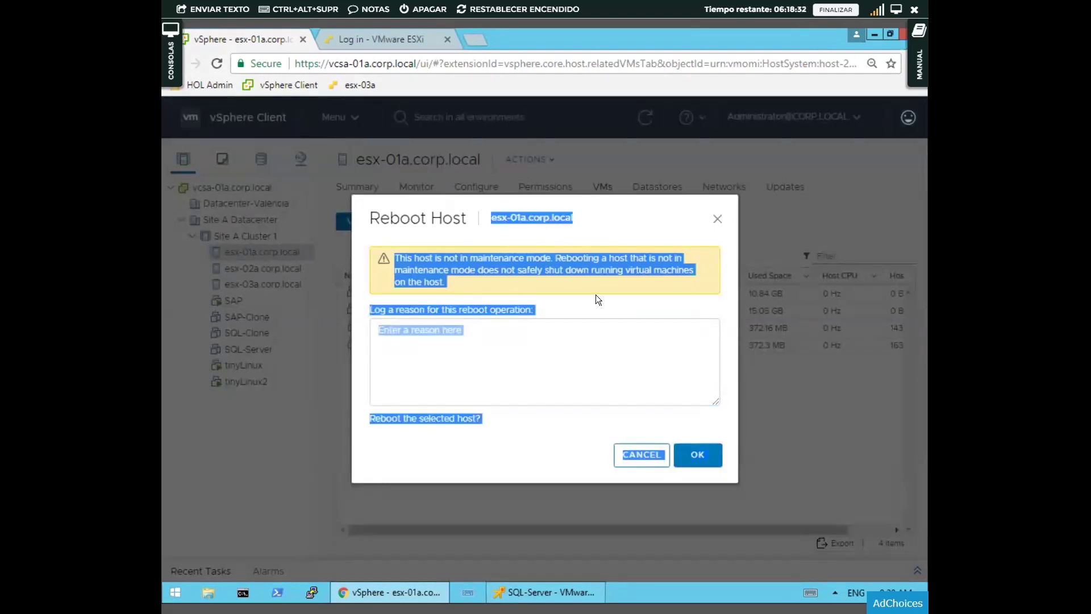
pyautogui.click(680, 457)
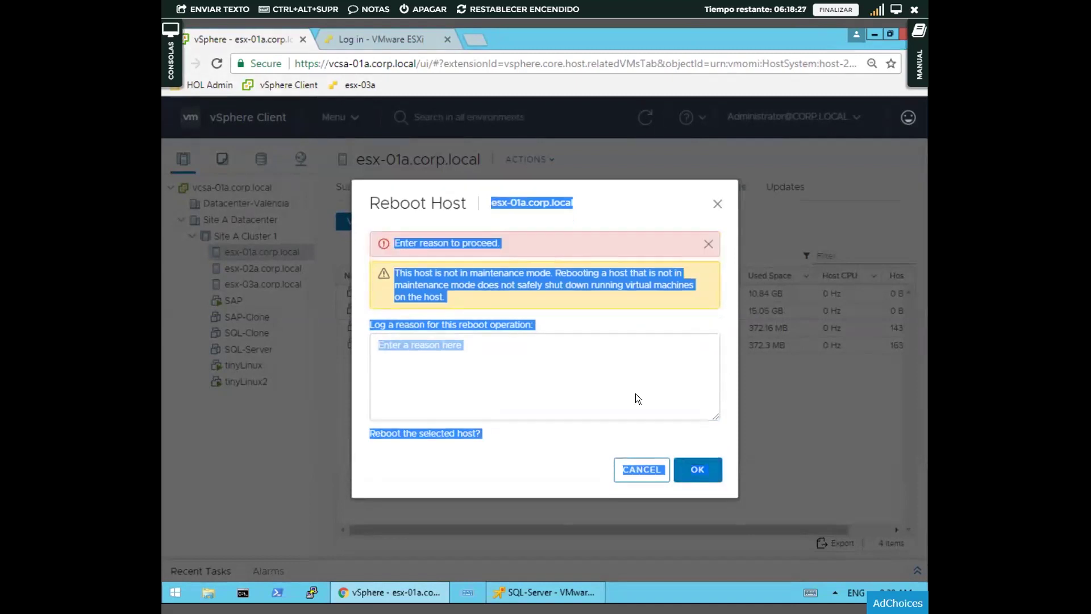
pyautogui.click(486, 340)
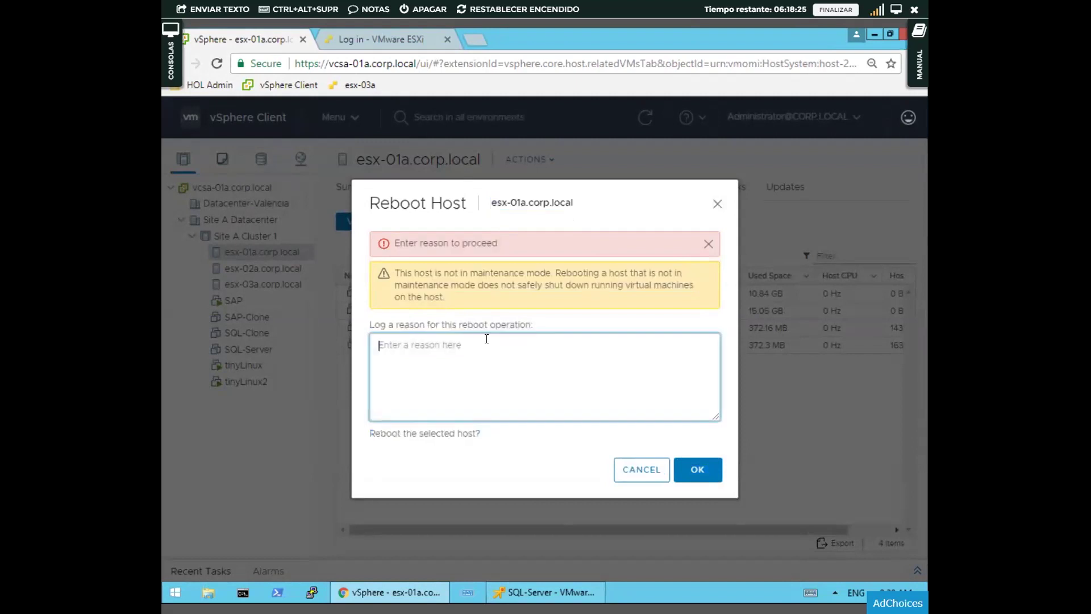
pyautogui.write('pruebas')
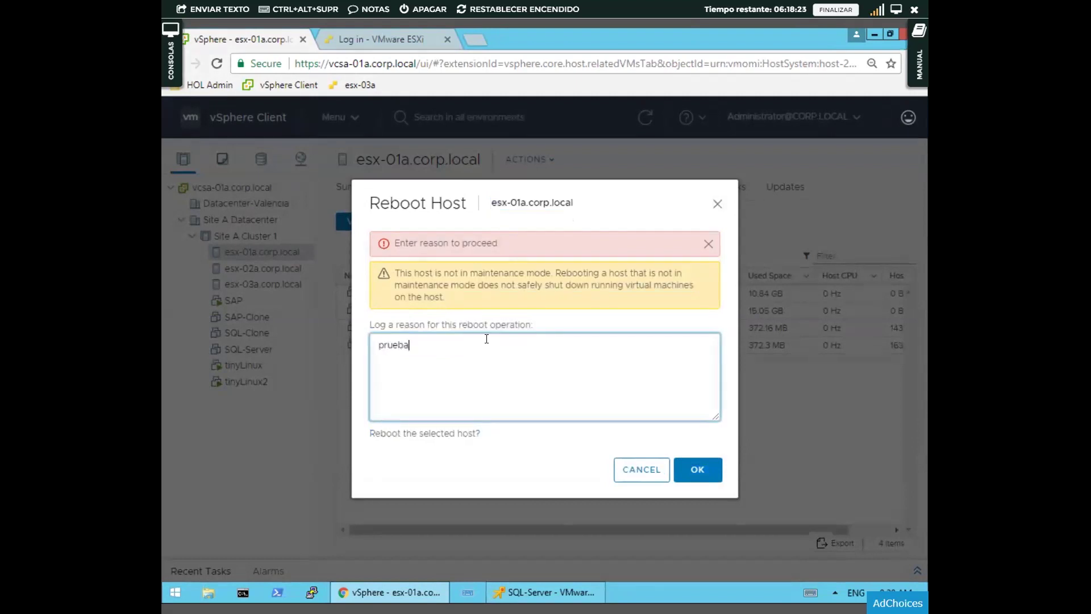
pyautogui.click(684, 461)
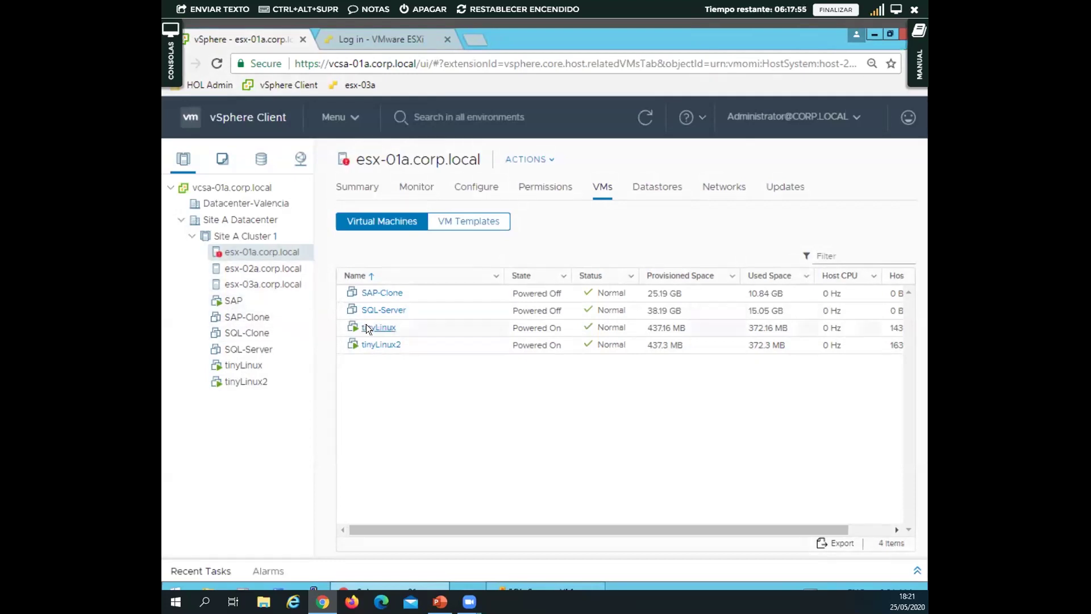
# - Open tinyLinux's Summary and refresh to confirm it now runs on esx-02a.corp.local
pyautogui.click(252, 363)
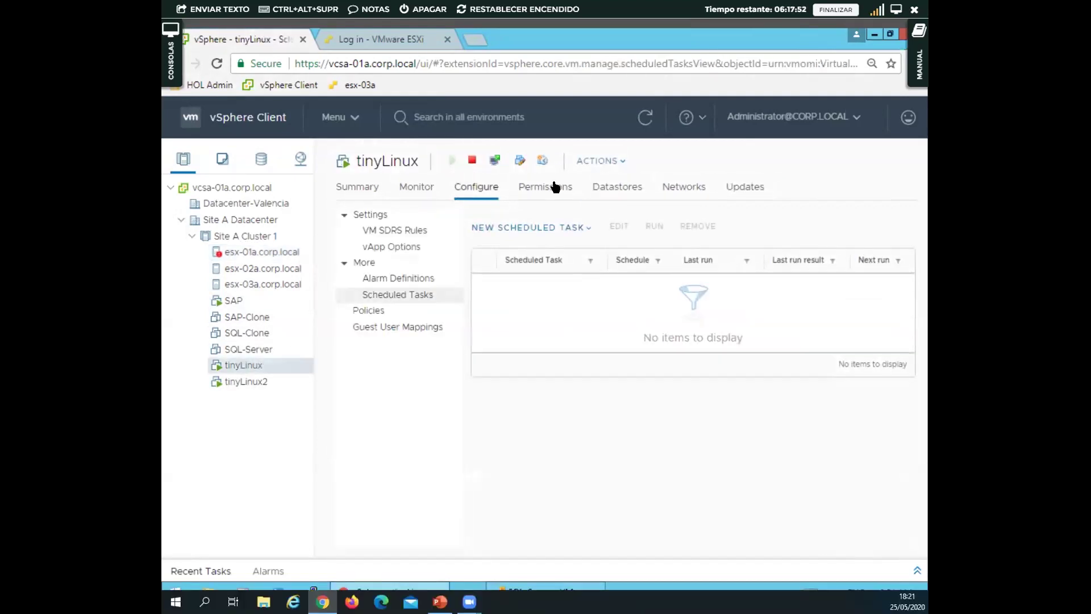
pyautogui.click(364, 193)
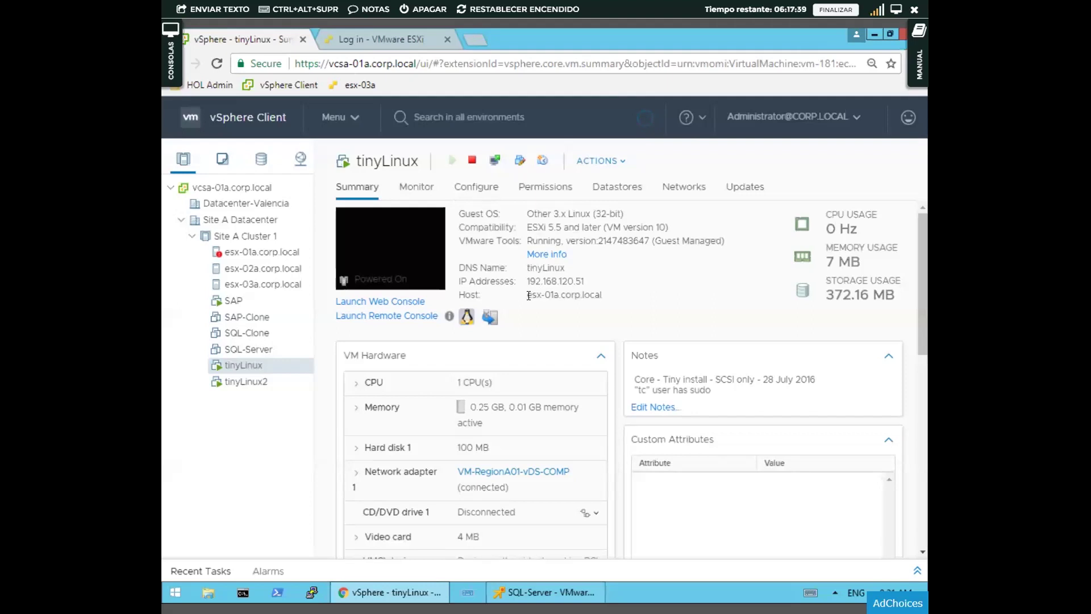
pyautogui.moveTo(527, 294); pyautogui.dragTo(603, 295)
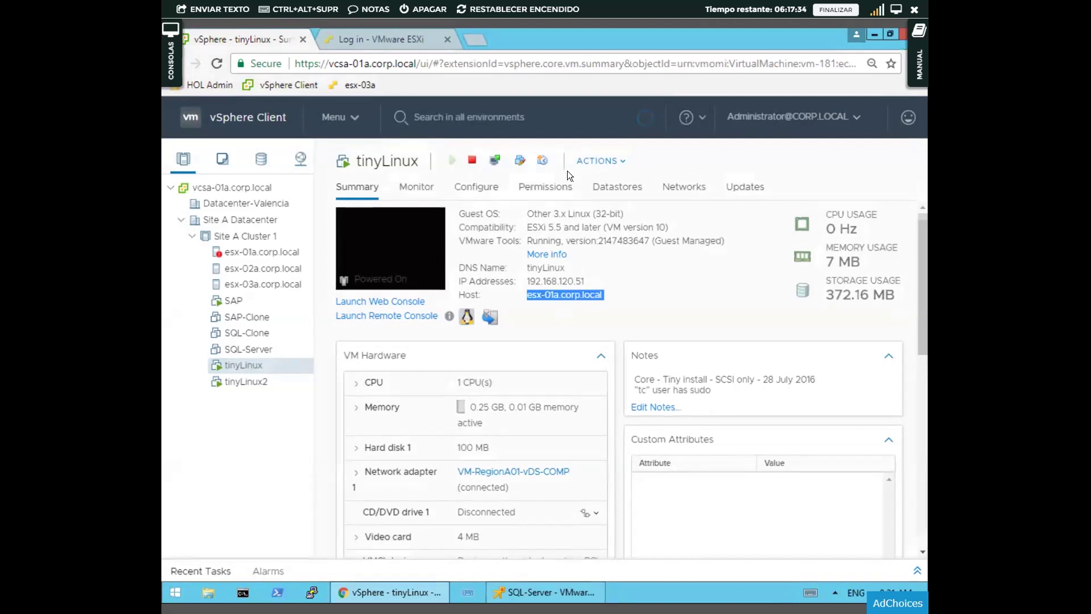
pyautogui.click(646, 120)
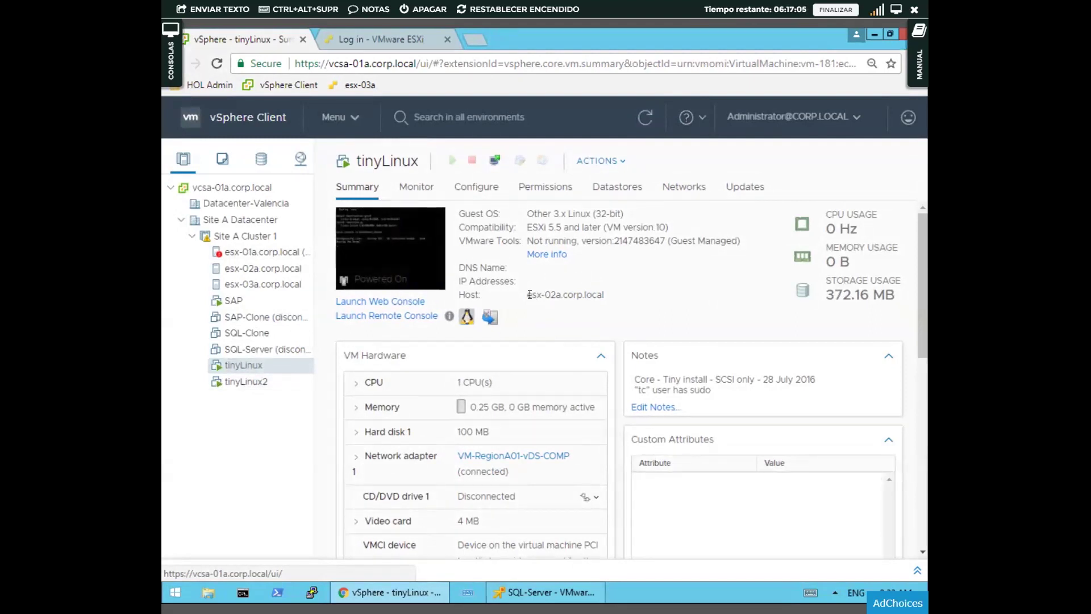
pyautogui.moveTo(532, 294); pyautogui.dragTo(606, 296)
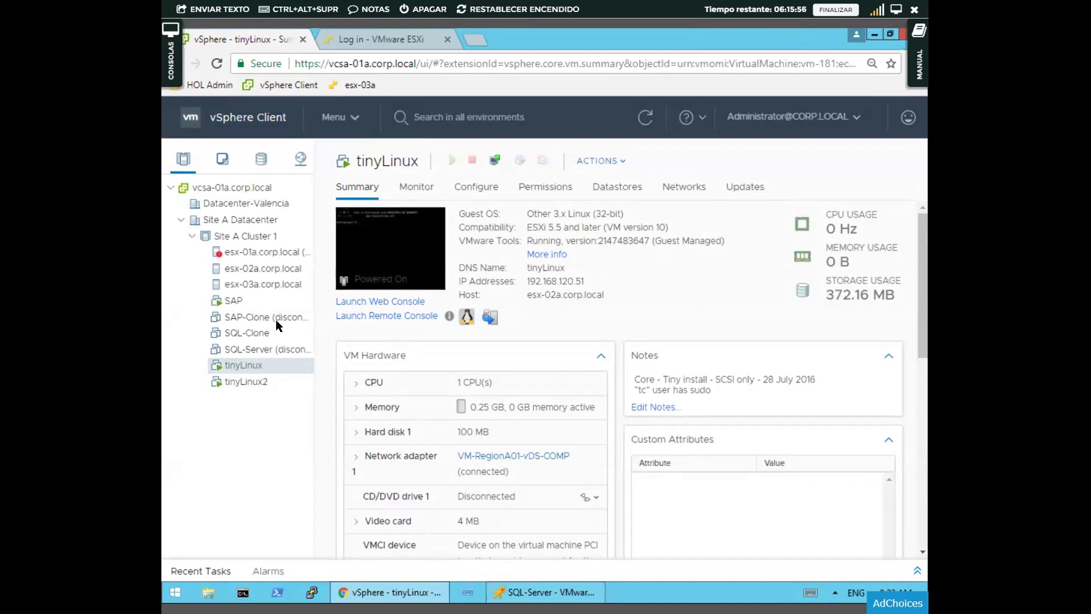
# - Refresh the inventory and list host esx-02a.corp.local's VMs: SAP-Clone, SQL-Clone, tinyLinux, tinyLinux2
pyautogui.click(259, 381)
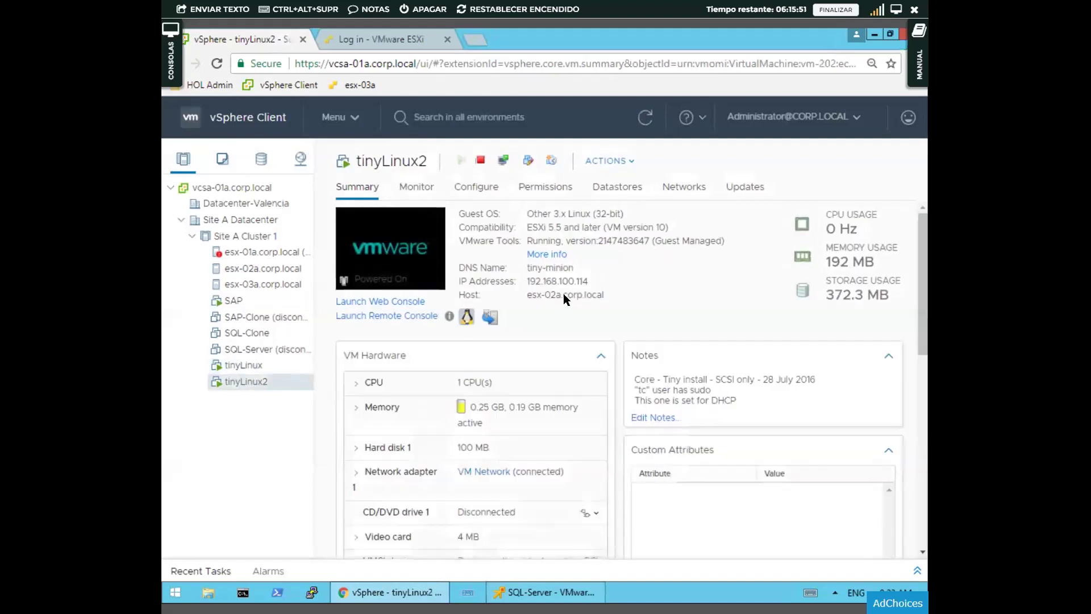
pyautogui.click(260, 251)
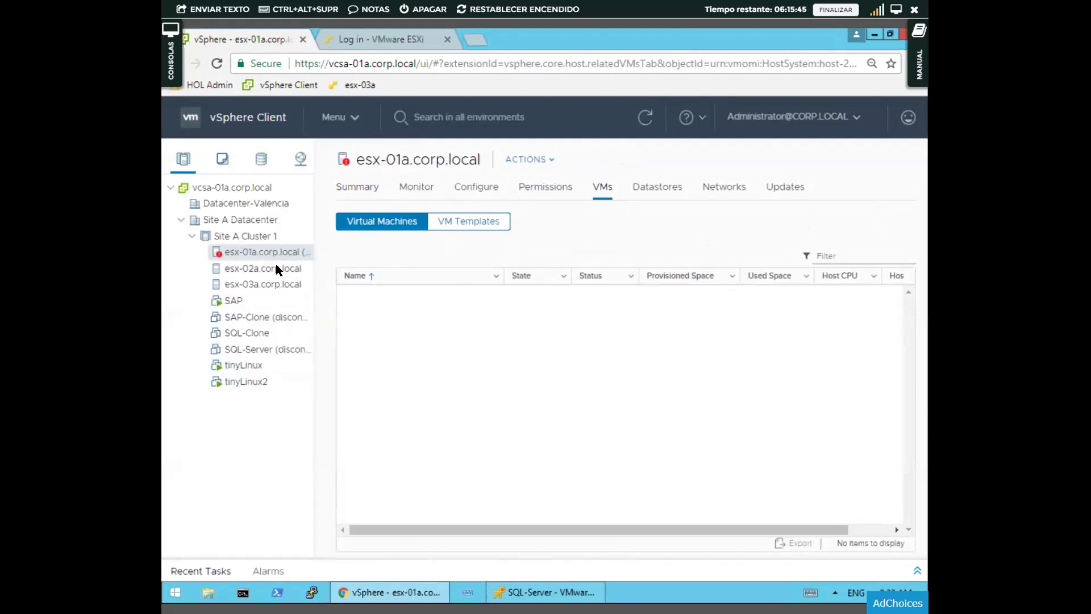
pyautogui.click(644, 116)
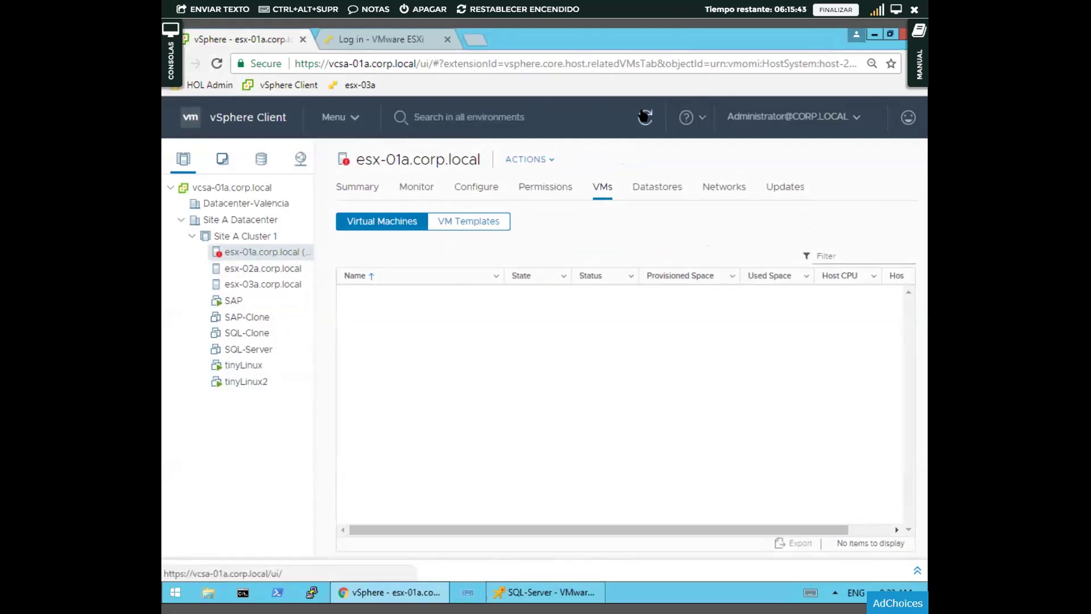
pyautogui.click(256, 265)
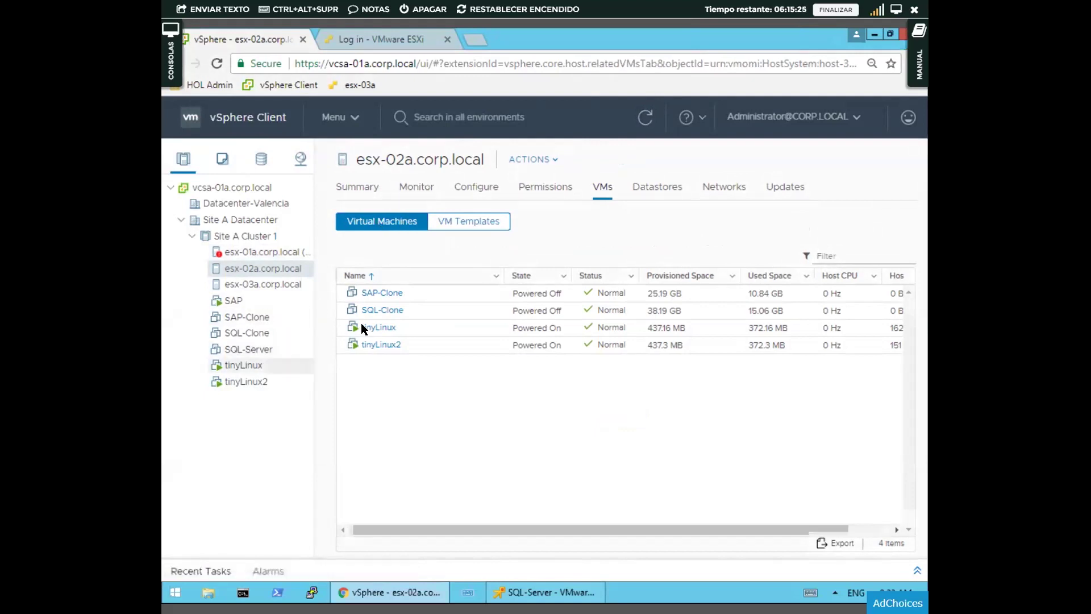
# - Migrate tinyLinux to esx-03a.corp.local, compute resource only, keeping network mapping and high vMotion priority
pyautogui.moveTo(374, 333); pyautogui.dragTo(262, 281)
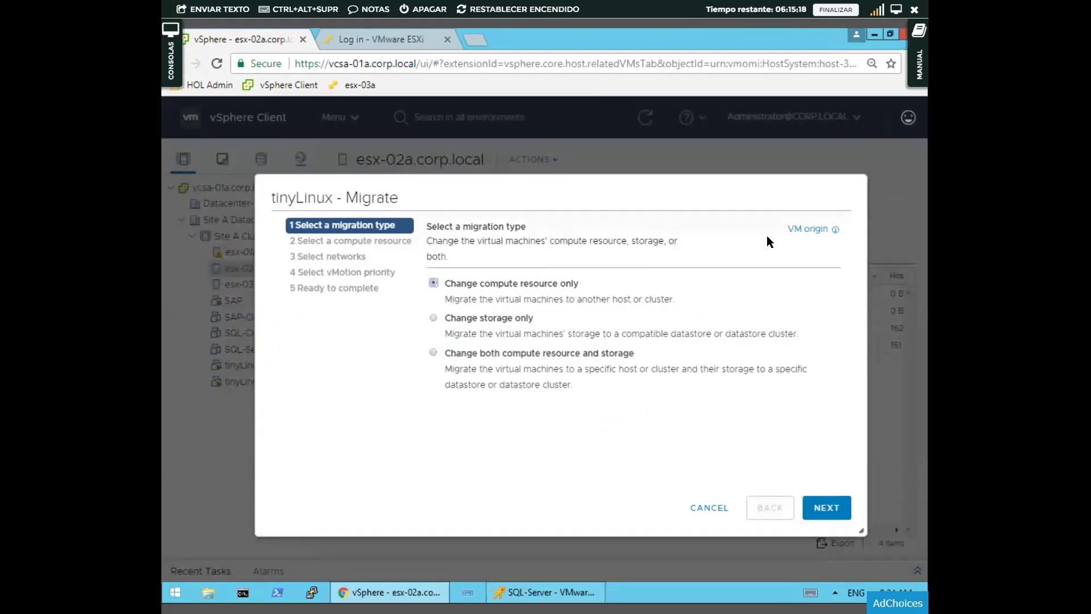
pyautogui.click(836, 506)
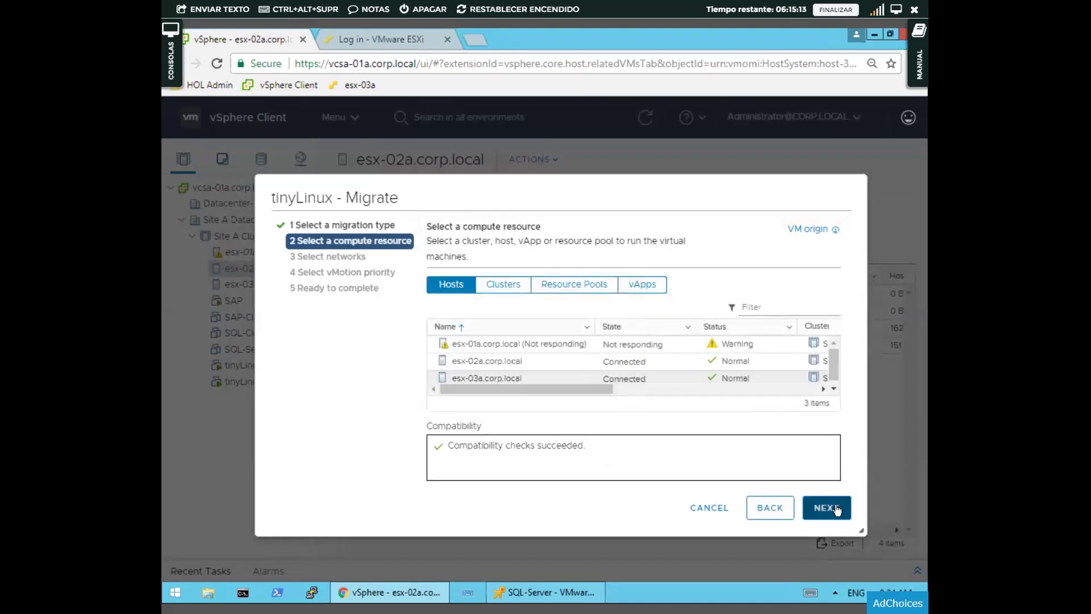
pyautogui.click(837, 509)
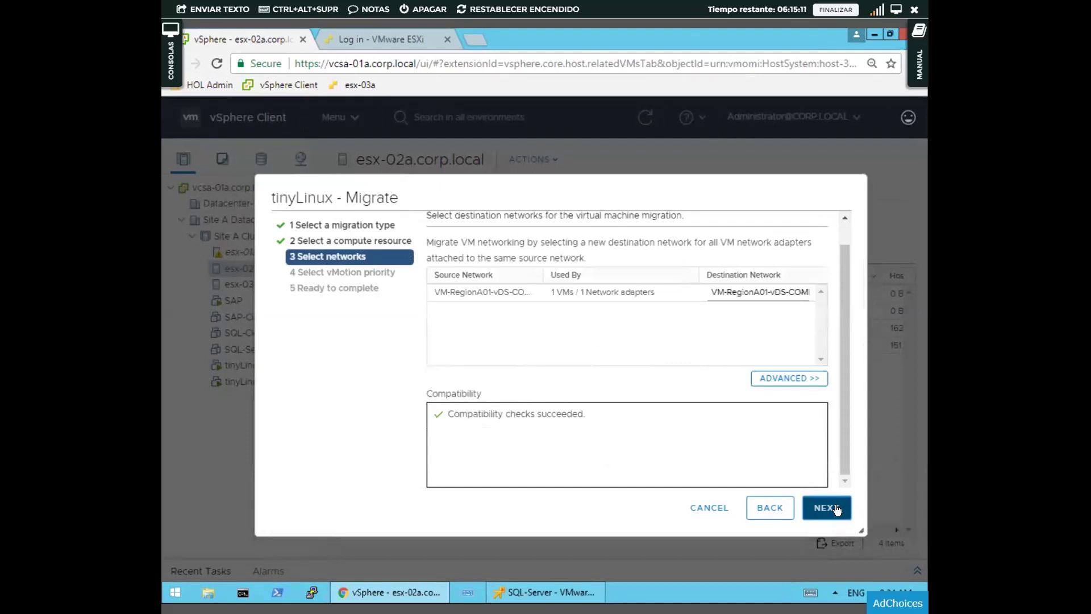
pyautogui.click(837, 510)
pyautogui.click(836, 509)
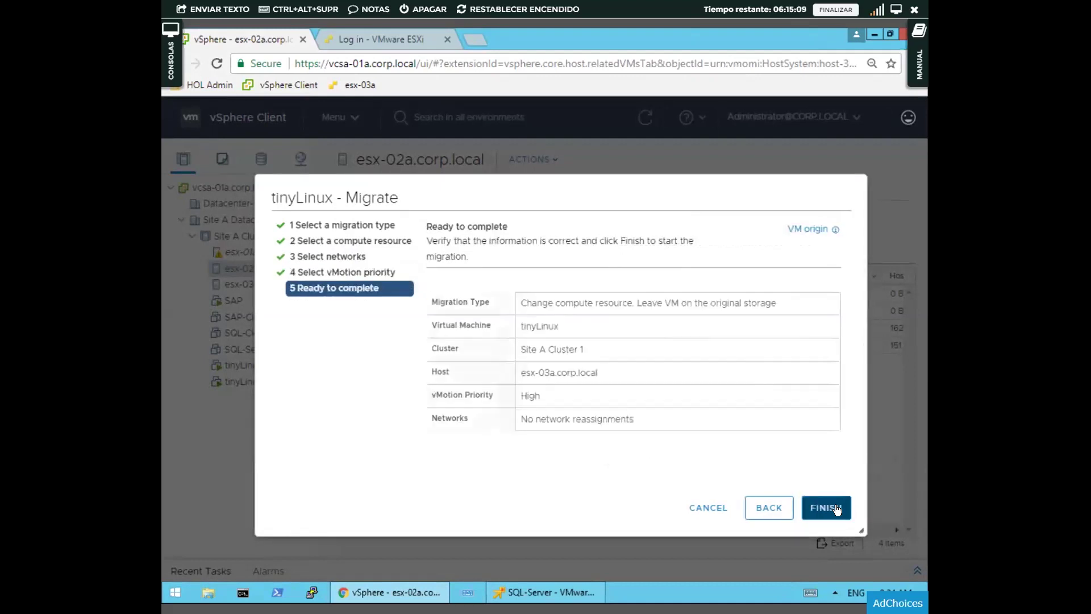
pyautogui.click(826, 508)
pyautogui.click(383, 348)
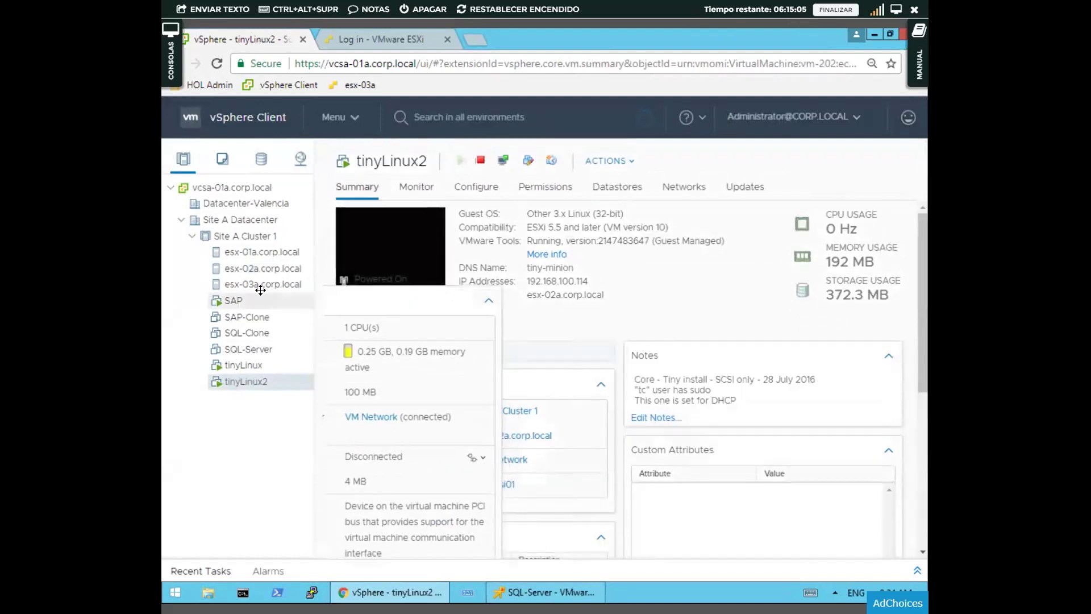
# - Migrate tinyLinux2 to esx-03a with its network adapter mapped to VM-RegionA01-vDS-COMP
pyautogui.click(245, 365)
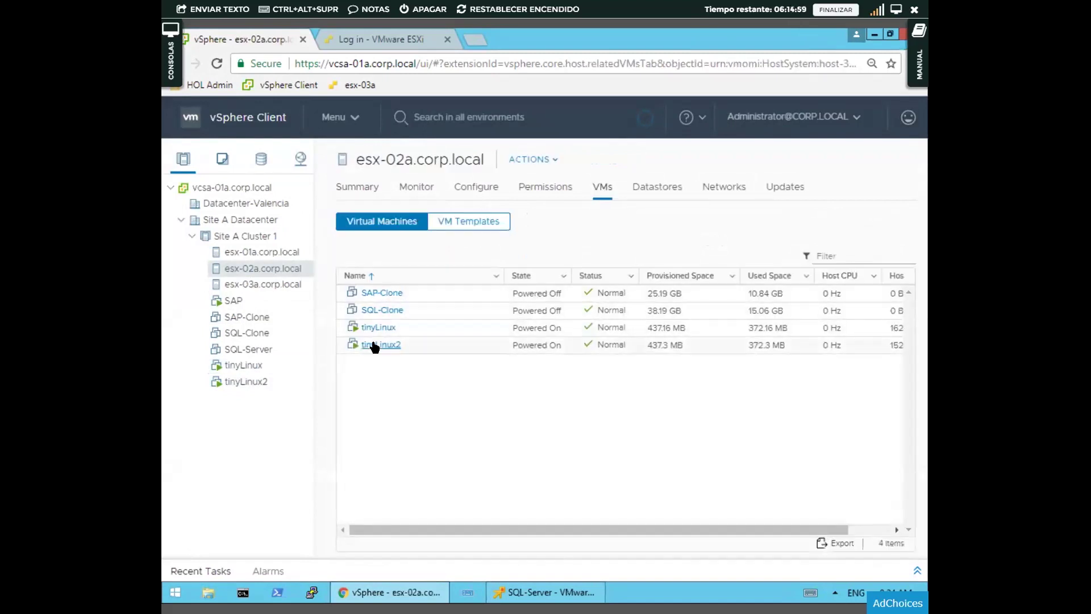
pyautogui.moveTo(375, 346); pyautogui.dragTo(250, 284)
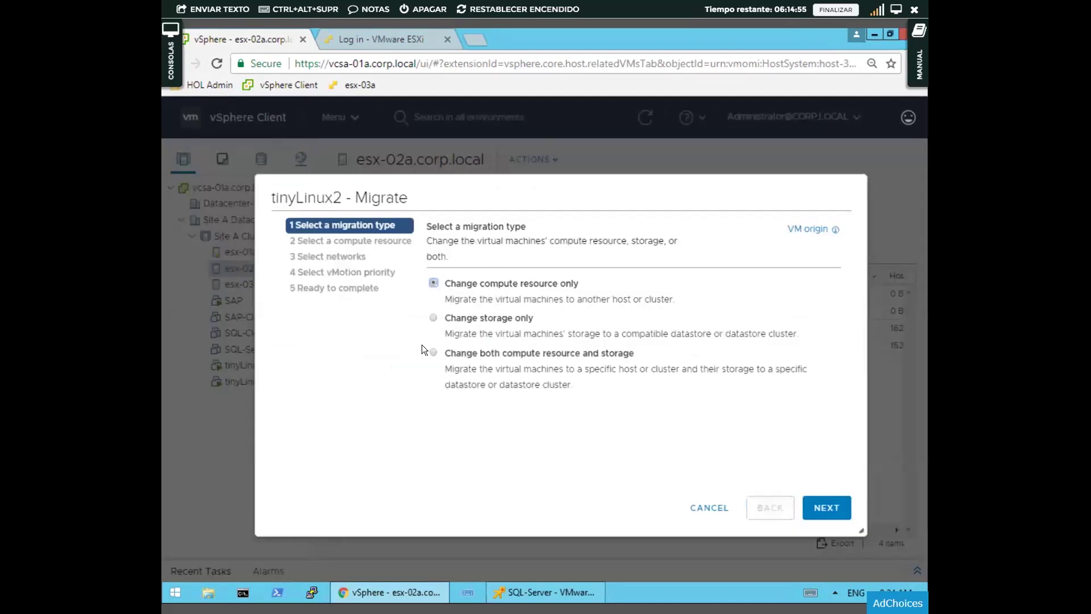
pyautogui.click(814, 506)
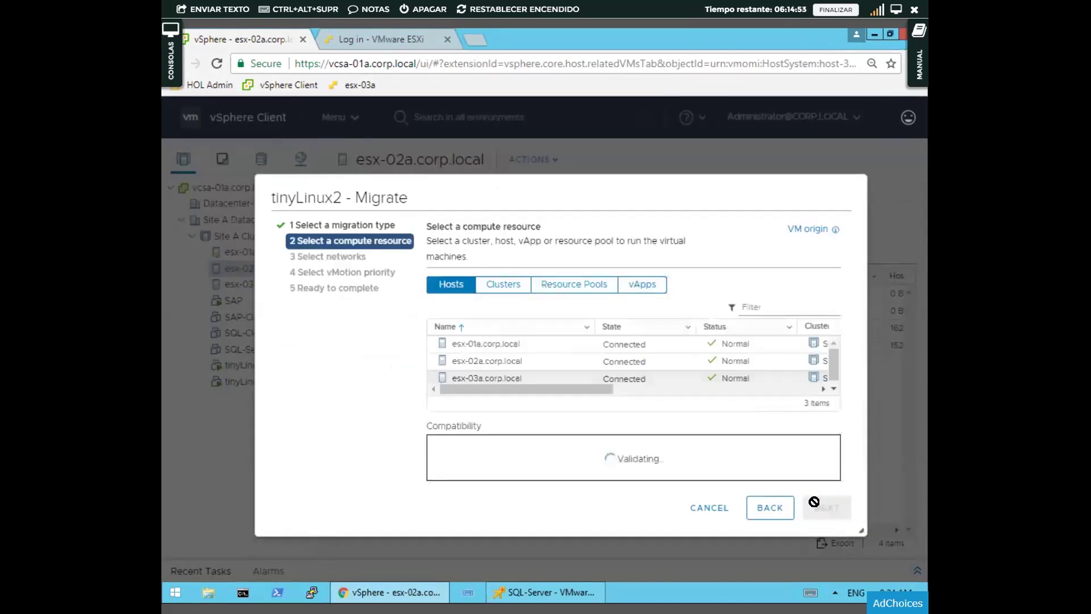
pyautogui.click(815, 506)
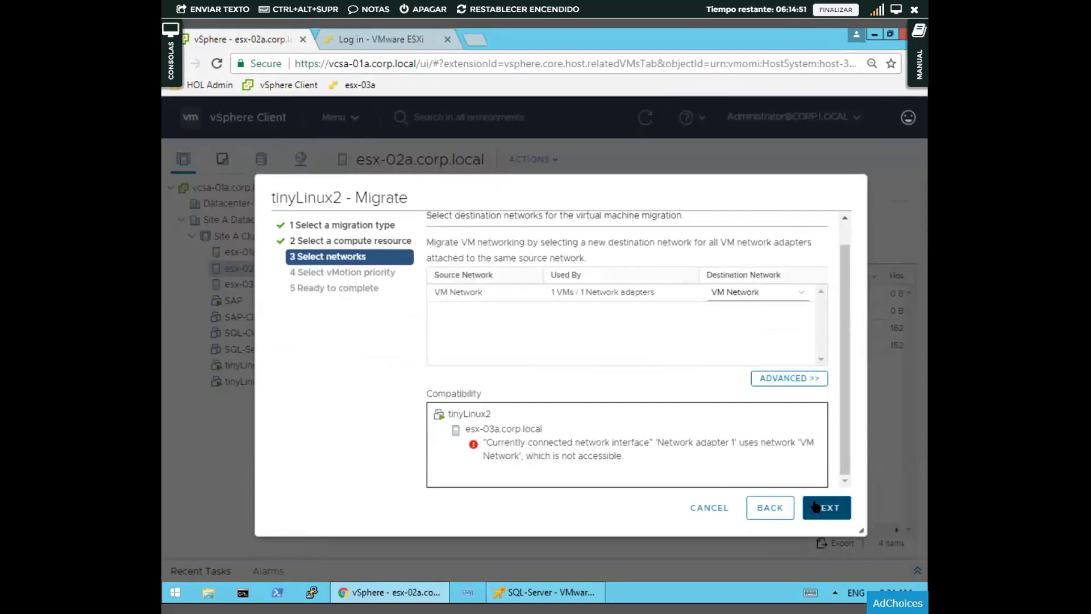
pyautogui.click(815, 506)
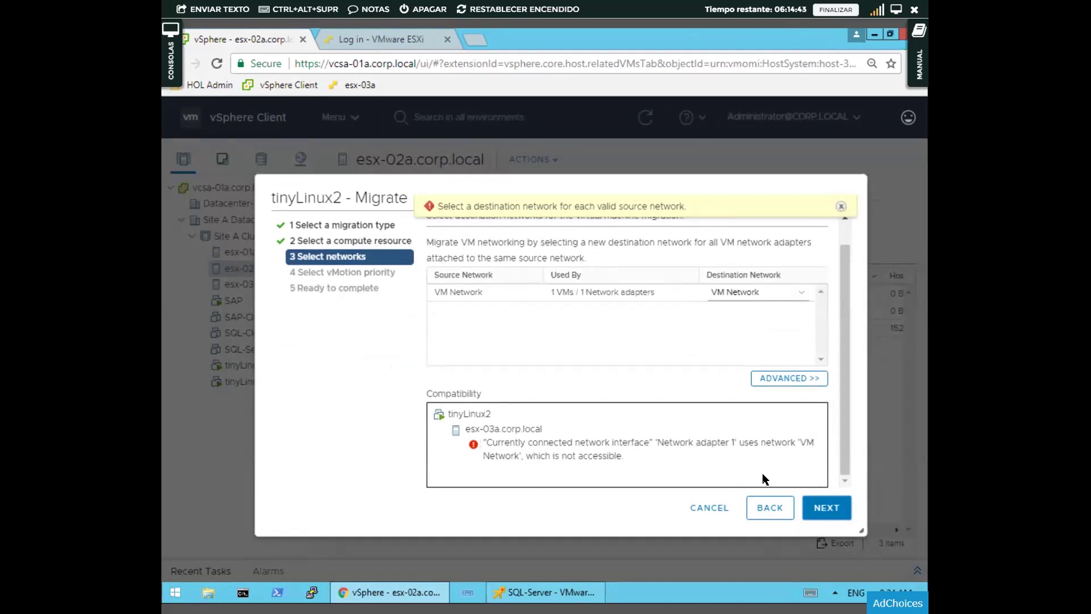
pyautogui.click(793, 296)
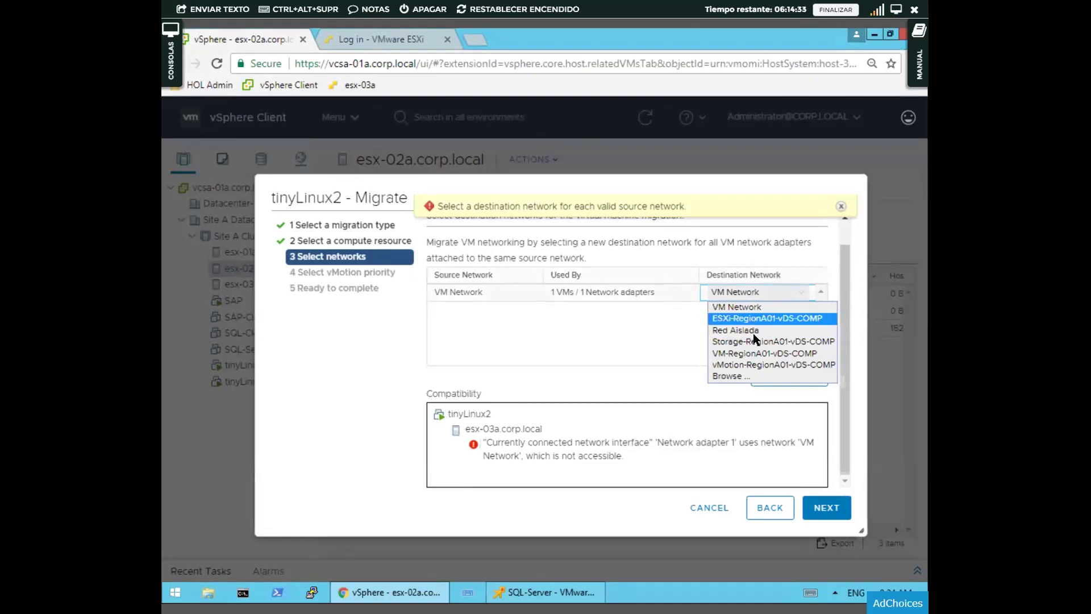
pyautogui.click(755, 353)
pyautogui.click(810, 508)
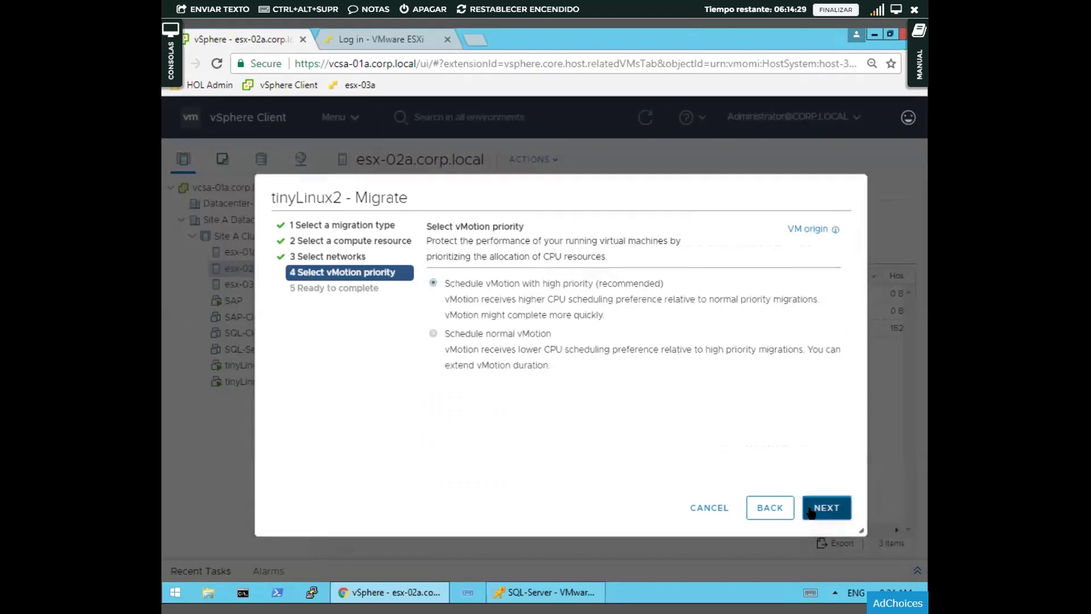
pyautogui.click(811, 509)
pyautogui.click(811, 510)
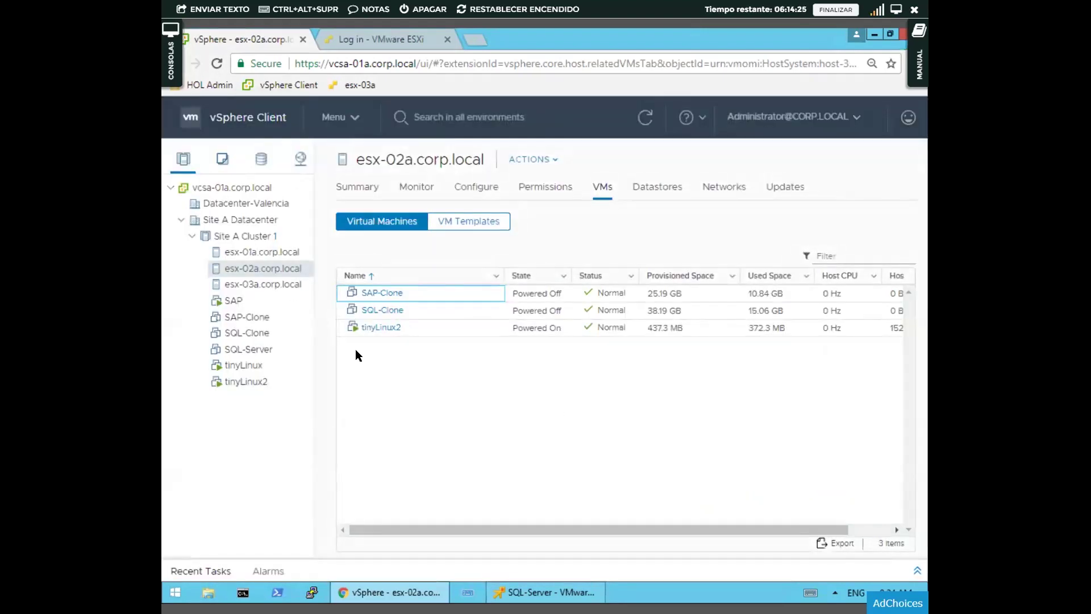
# - Migrate SQL-Clone to esx-03a, compute resource only, keeping its existing network mapping
pyautogui.click(371, 310)
pyautogui.moveTo(323, 307); pyautogui.dragTo(285, 282)
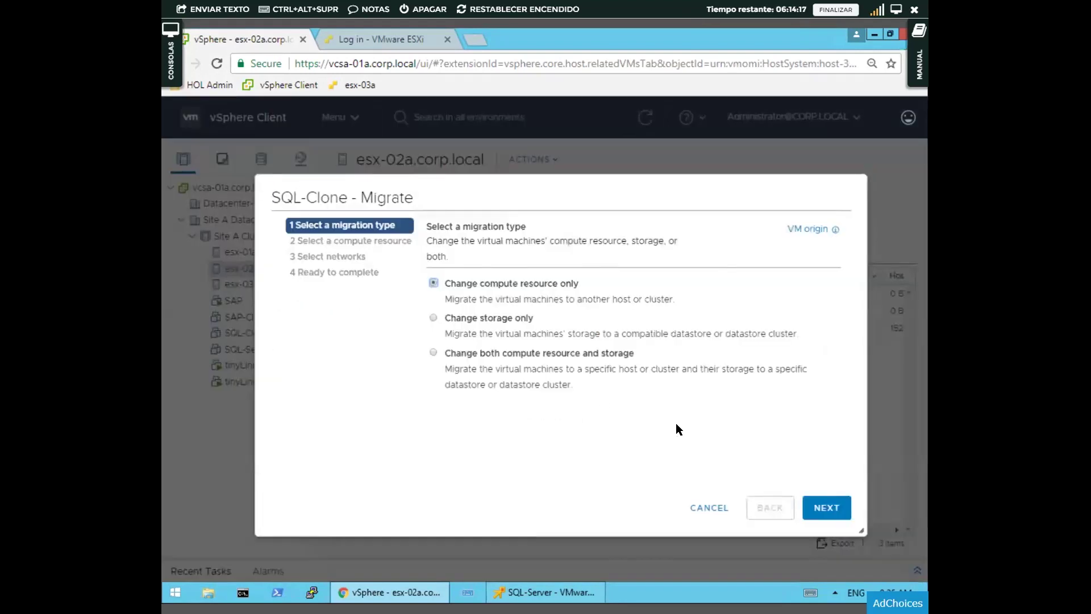
pyautogui.click(827, 507)
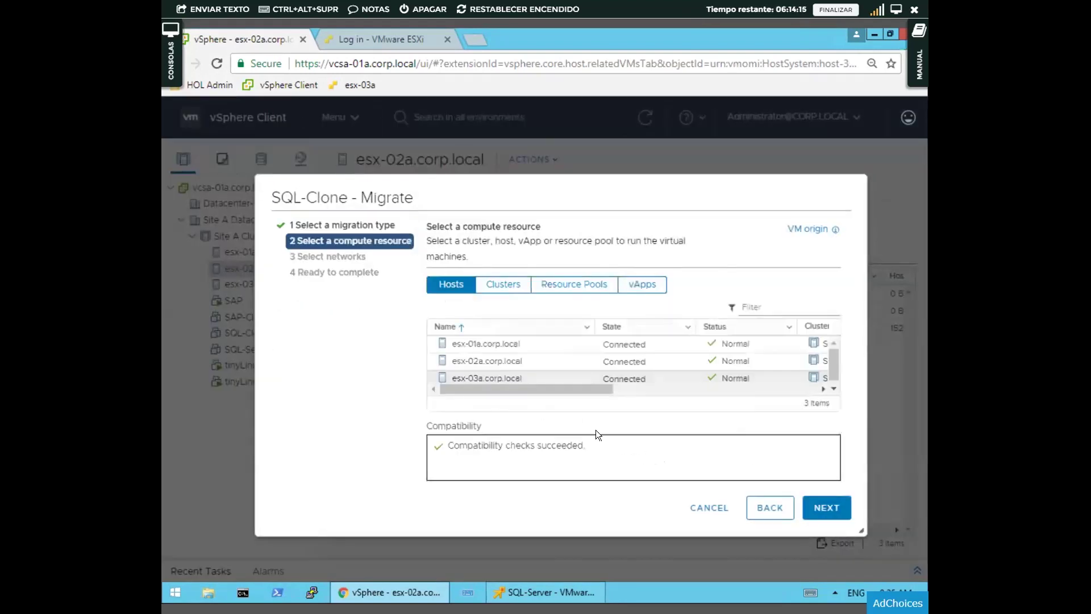
pyautogui.click(834, 512)
pyautogui.click(827, 508)
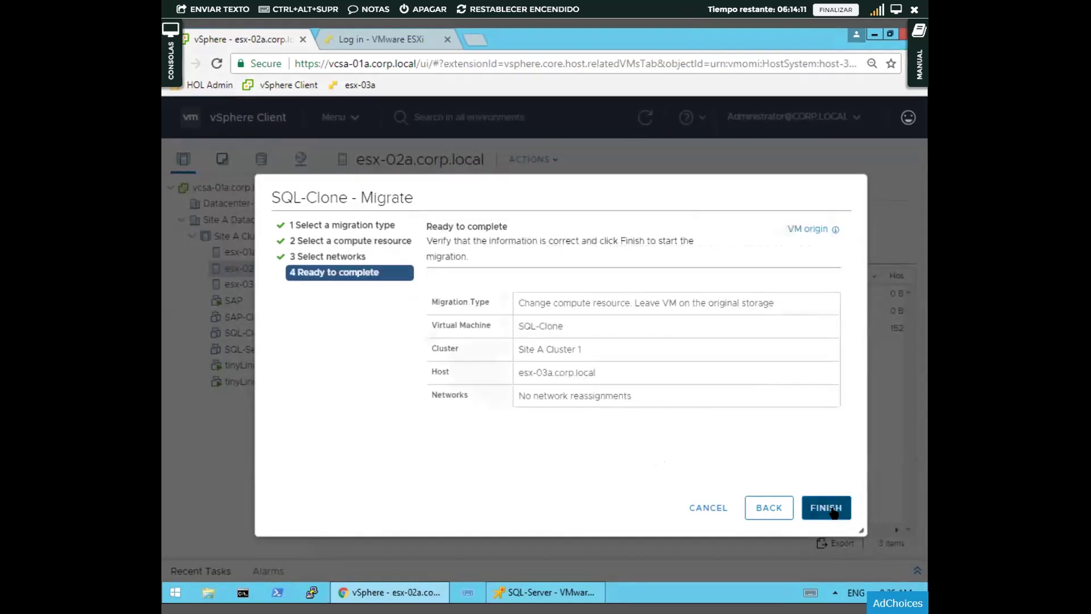
pyautogui.click(827, 508)
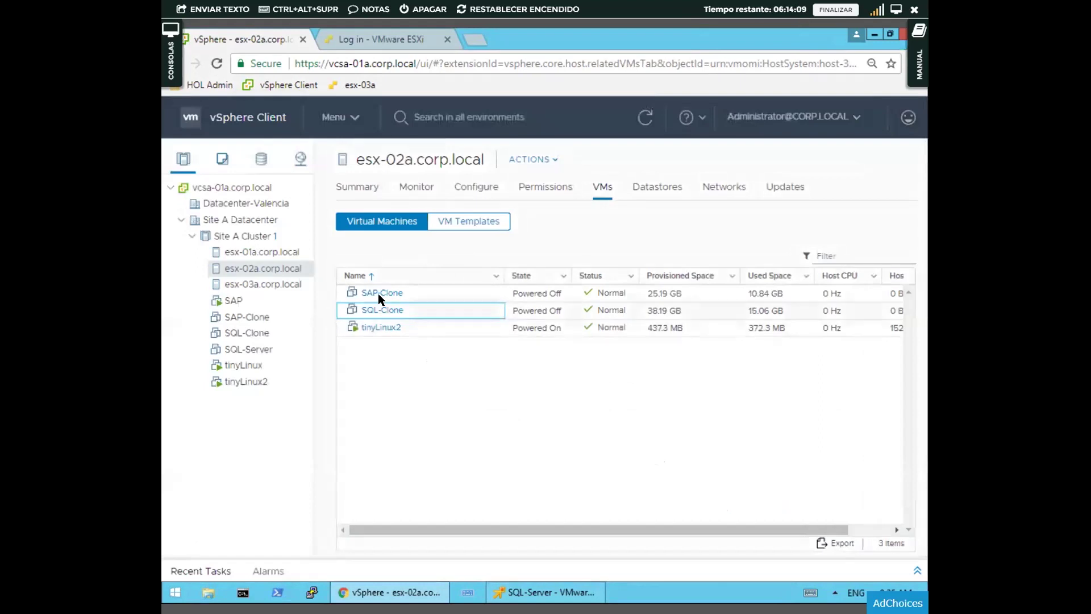
# - Migrate SAP-Clone off esx-02a with a compute-only migration, leaving the host empty
pyautogui.click(377, 293)
pyautogui.moveTo(276, 254); pyautogui.dragTo(274, 247)
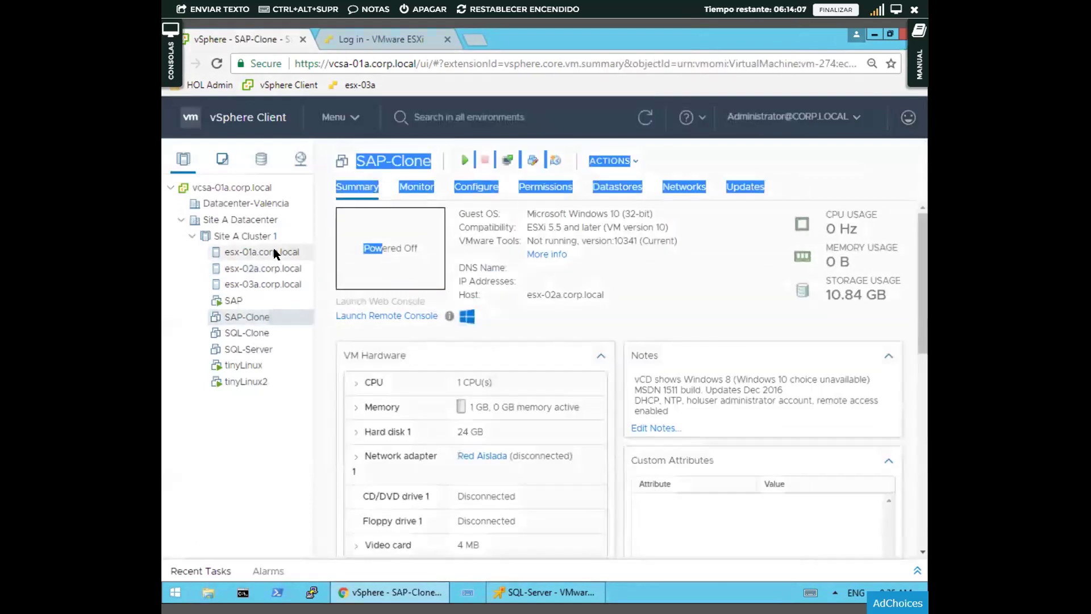
pyautogui.click(274, 280)
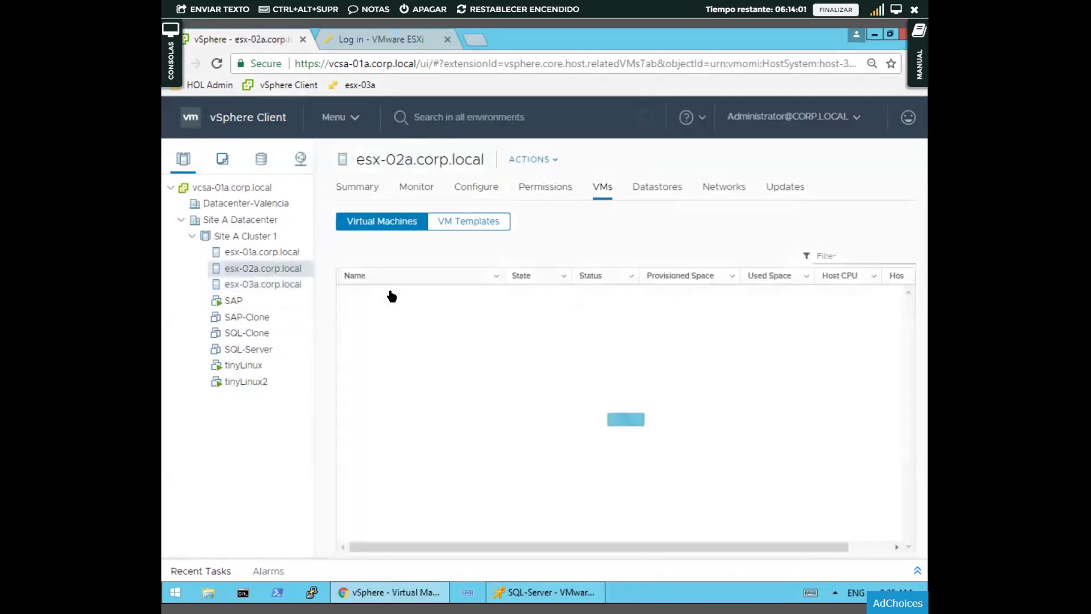
pyautogui.moveTo(374, 294); pyautogui.dragTo(277, 255)
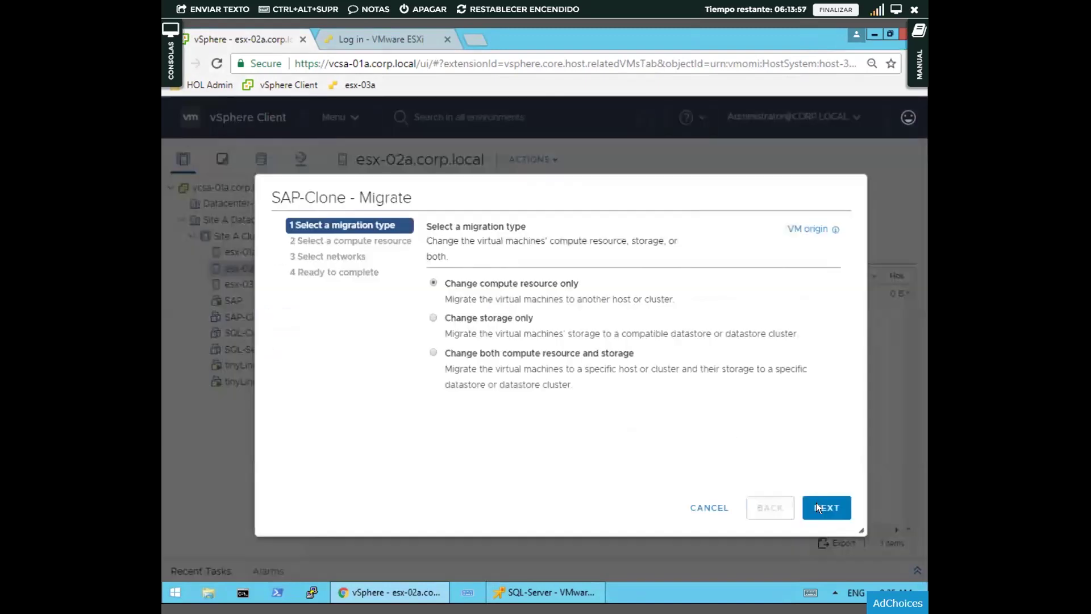
pyautogui.click(818, 507)
pyautogui.click(818, 507)
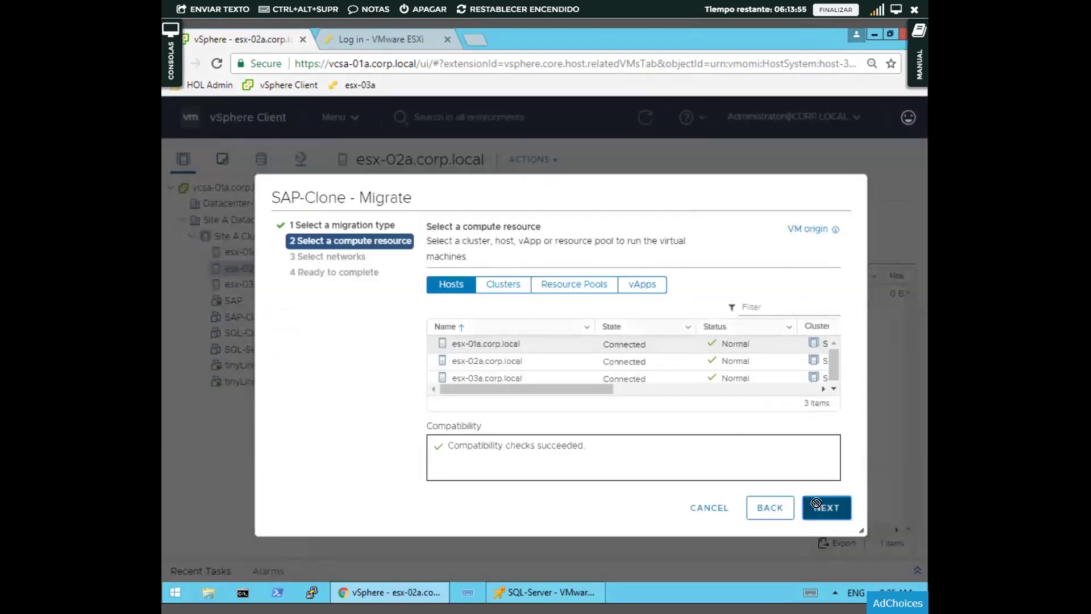
pyautogui.click(818, 507)
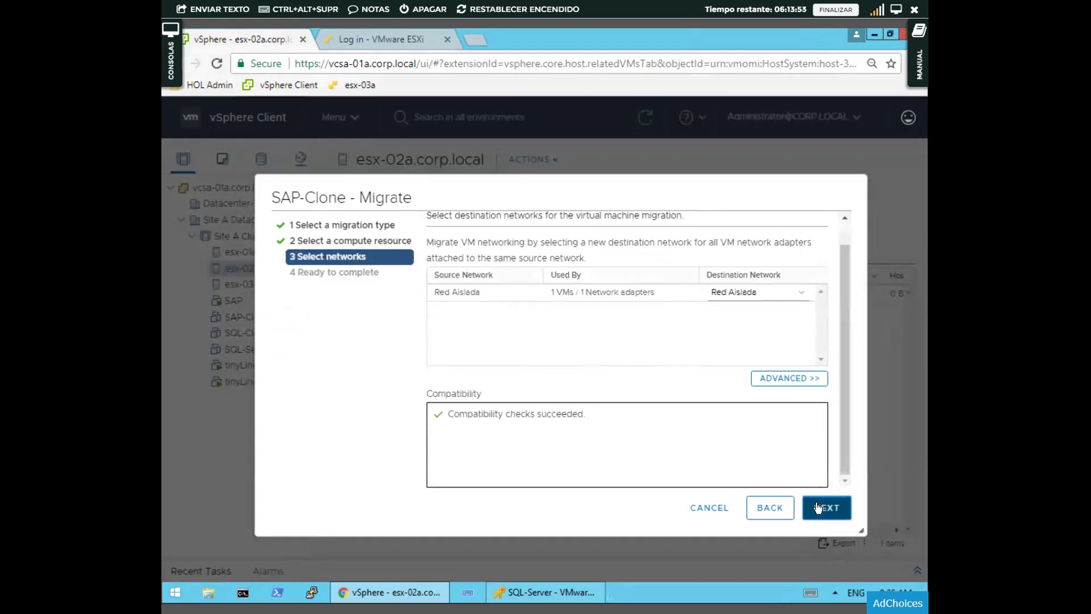
pyautogui.click(819, 507)
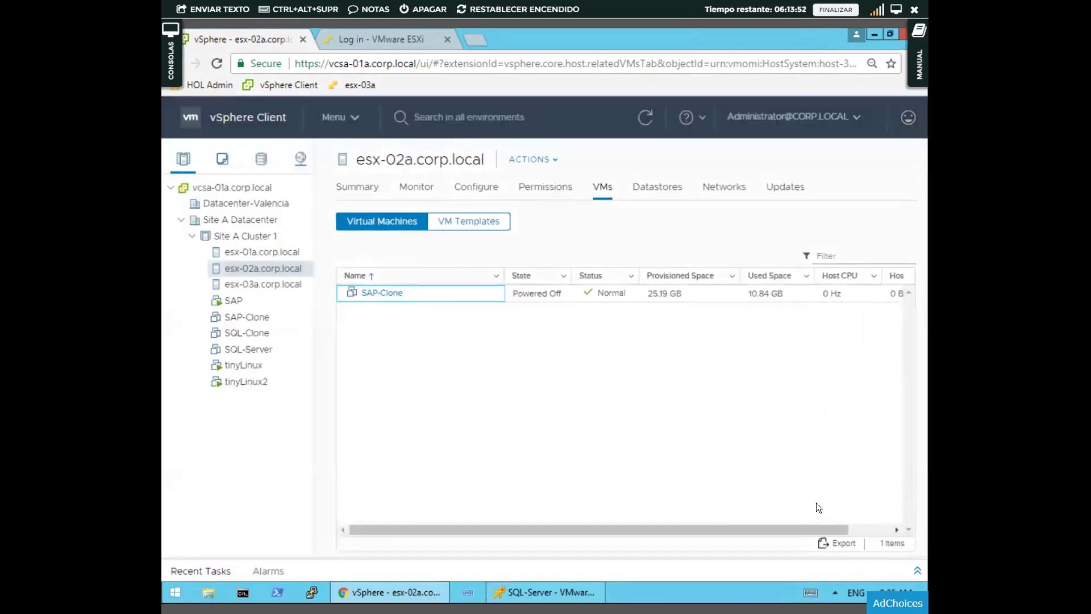
# - Put host esx-02a.corp.local into maintenance mode
pyautogui.rightClick(275, 273)
pyautogui.moveTo(277, 266)
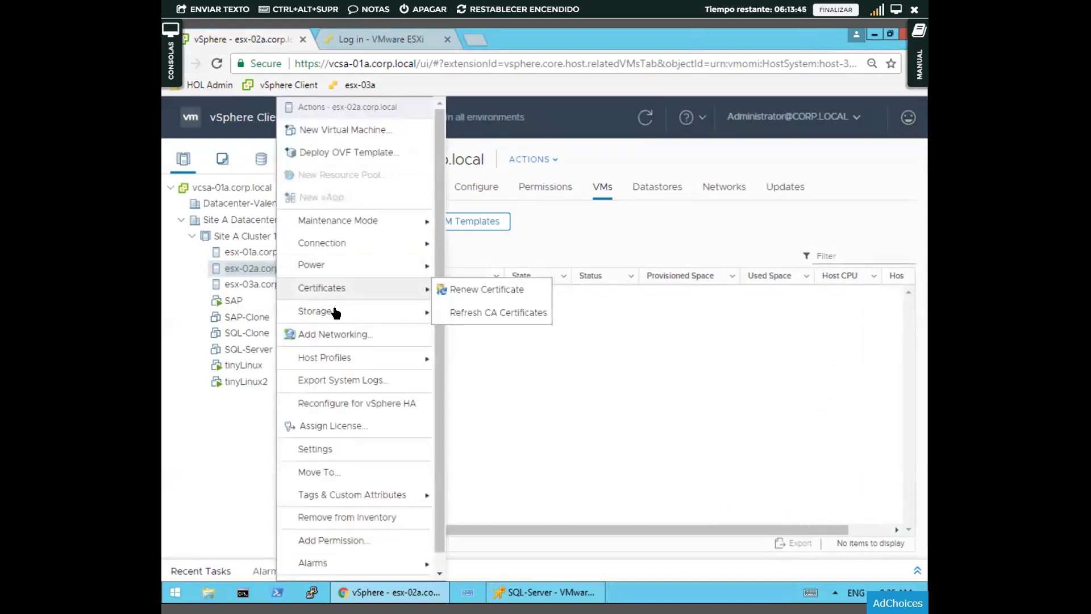
pyautogui.moveTo(420, 221)
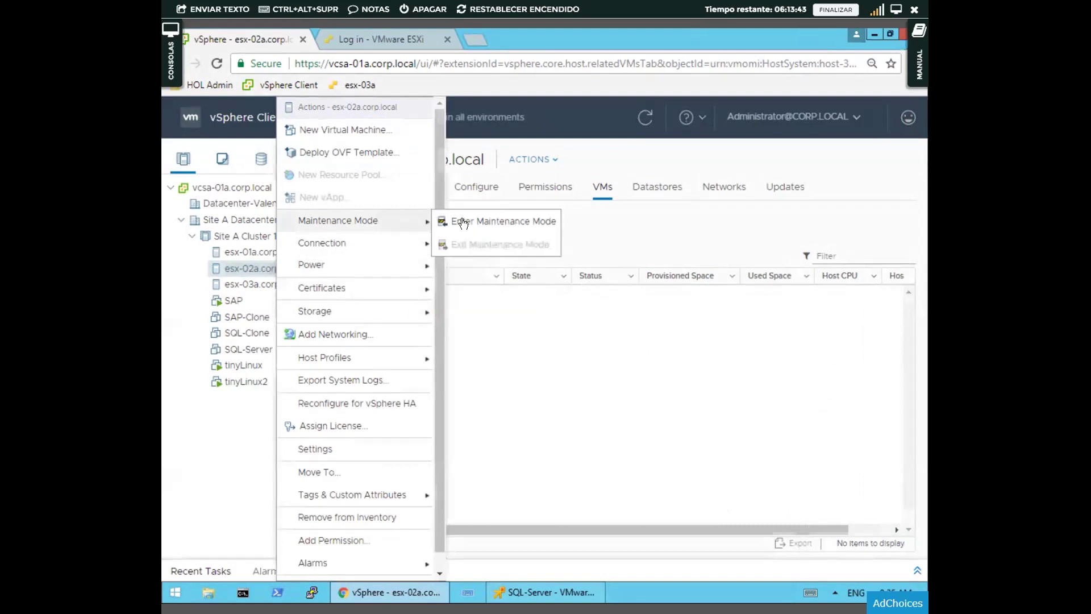
pyautogui.click(464, 221)
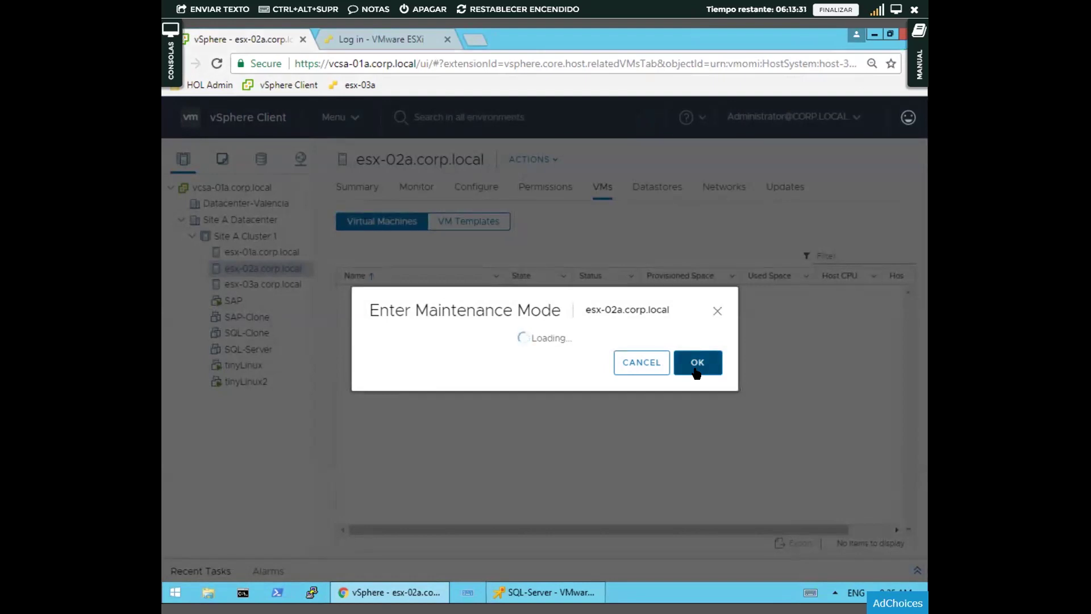
pyautogui.click(697, 371)
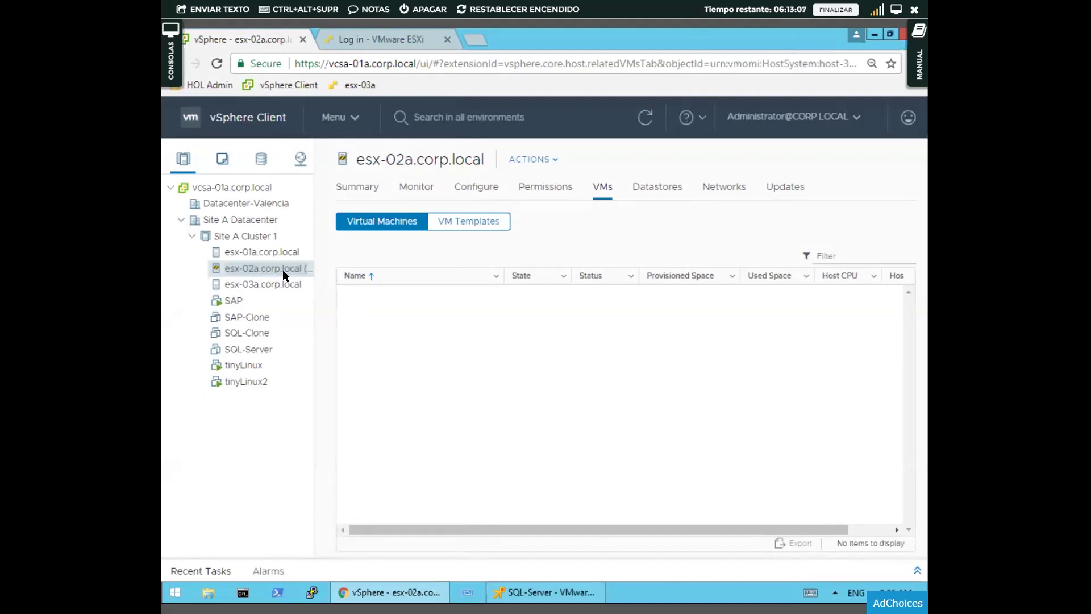
# - Bring esx-02a.corp.local back out of maintenance mode
pyautogui.rightClick(284, 272)
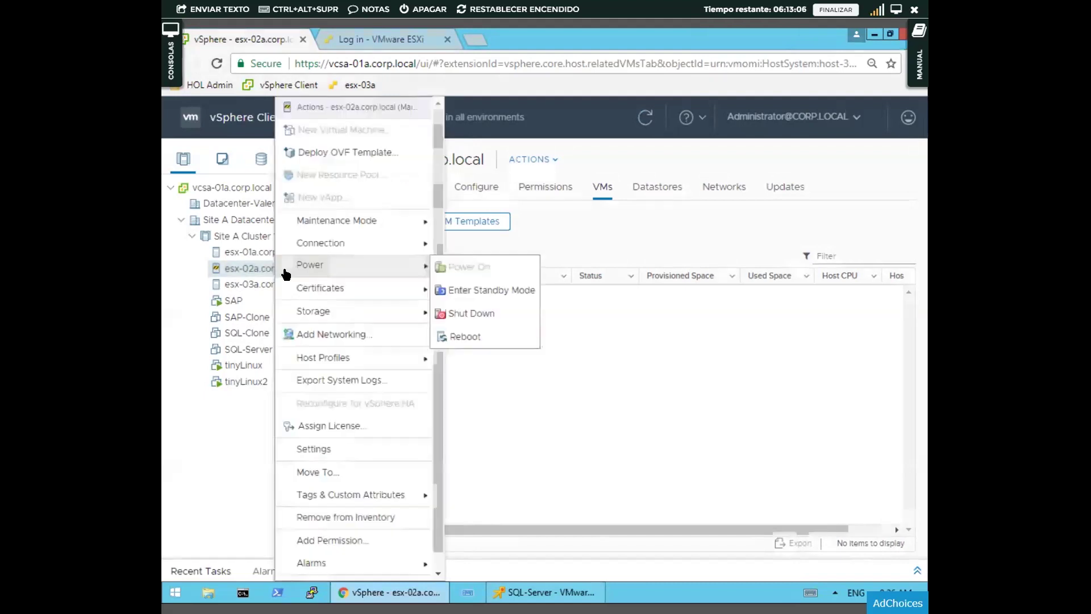
pyautogui.moveTo(370, 222)
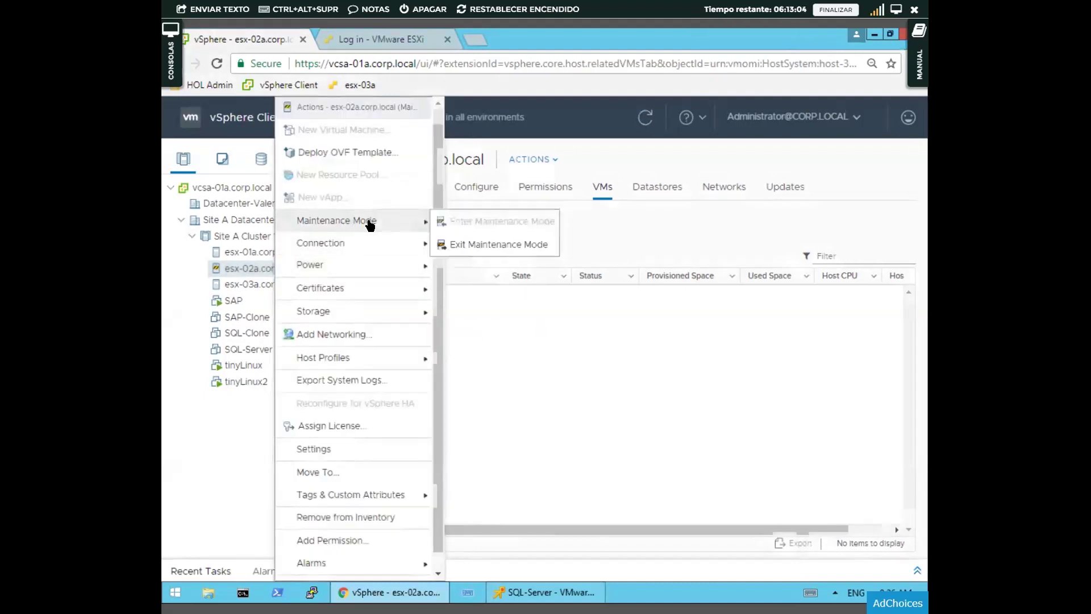
pyautogui.click(464, 252)
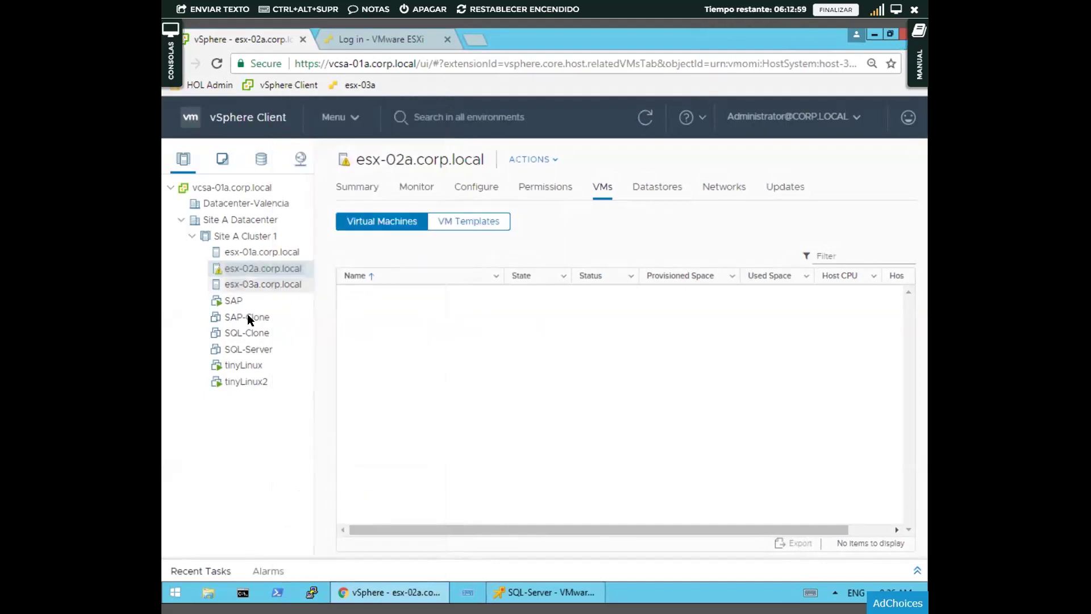
# - Move SAP-Clone to esx-02a.corp.local with a compute-only migration and default settings
pyautogui.moveTo(259, 317)
pyautogui.mouseDown()
pyautogui.moveTo(277, 313)
pyautogui.moveTo(272, 273)
pyautogui.mouseUp()
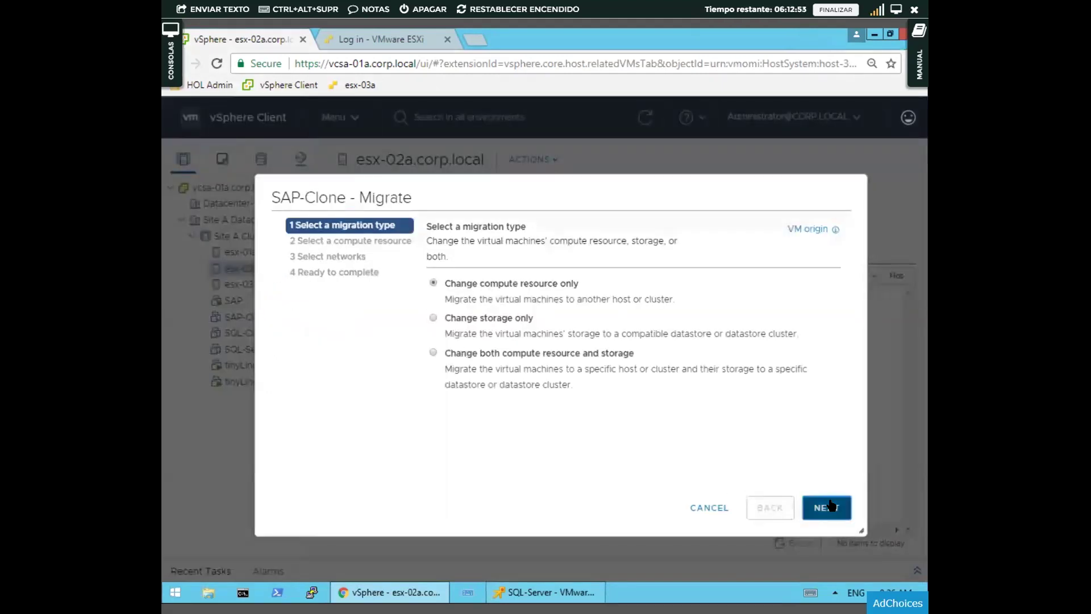
pyautogui.click(830, 504)
pyautogui.click(830, 504)
pyautogui.click(829, 505)
pyautogui.click(829, 505)
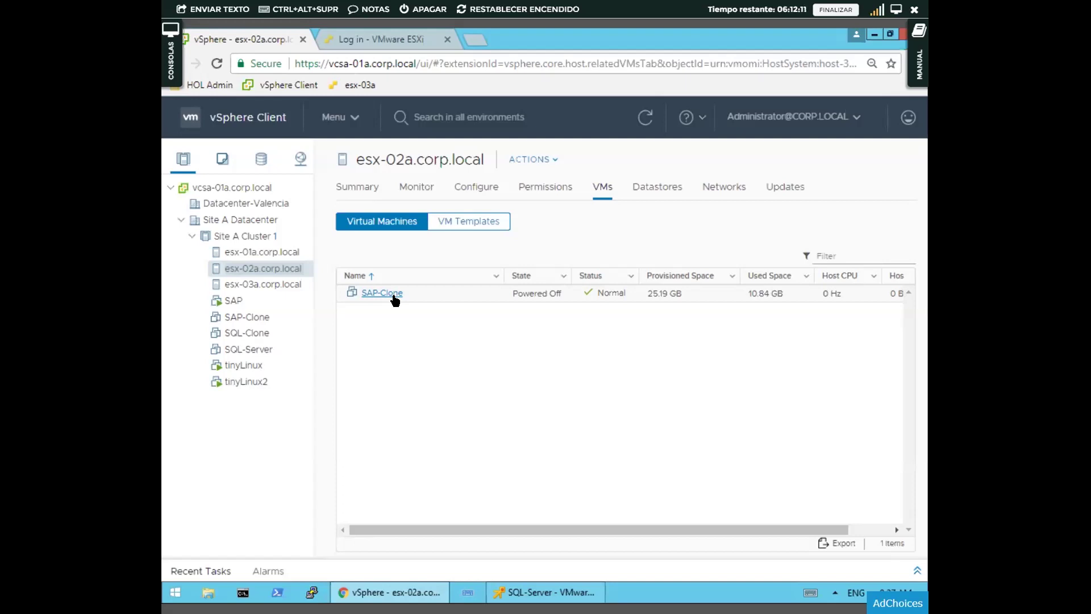
# - Select the SAP VM and drag it onto a host to launch its Migrate wizard
pyautogui.click(230, 300)
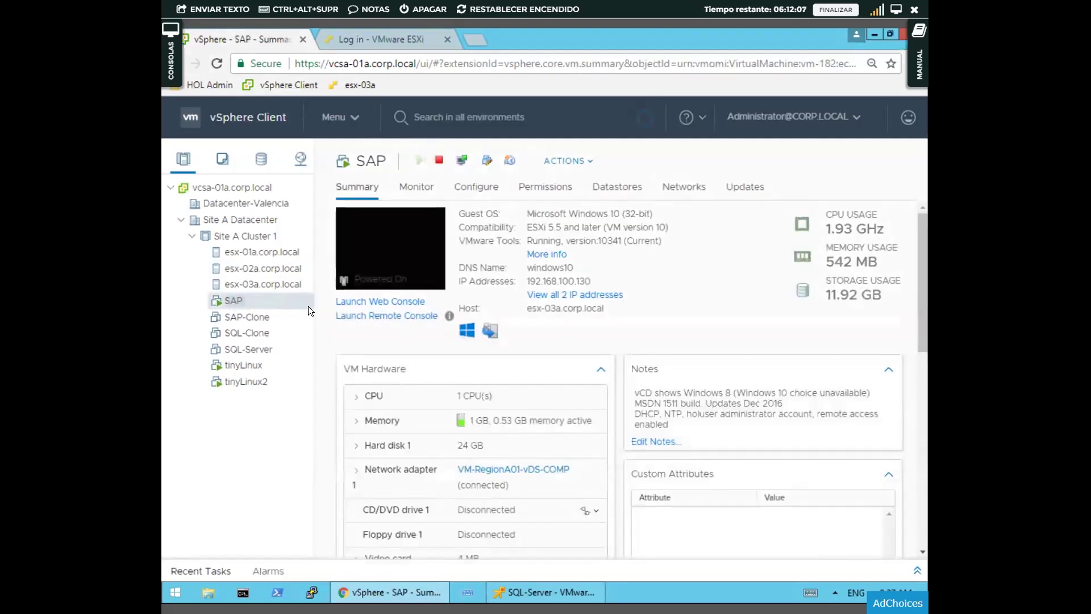
pyautogui.moveTo(241, 301); pyautogui.dragTo(257, 272)
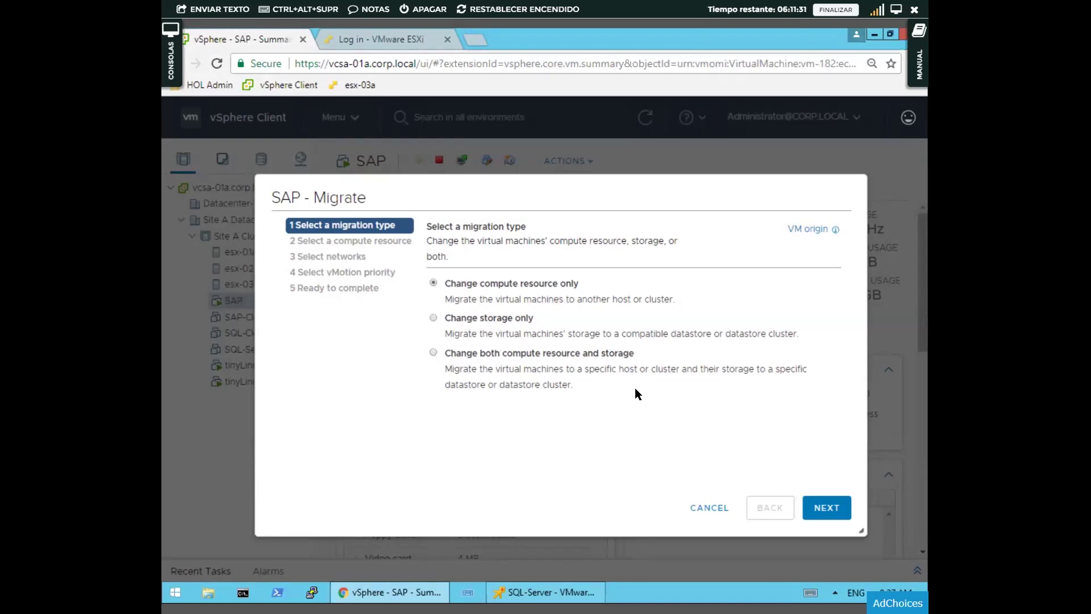
# - Migrate SAP to esx-02a.corp.local with high vMotion priority and verify its new host
pyautogui.click(826, 510)
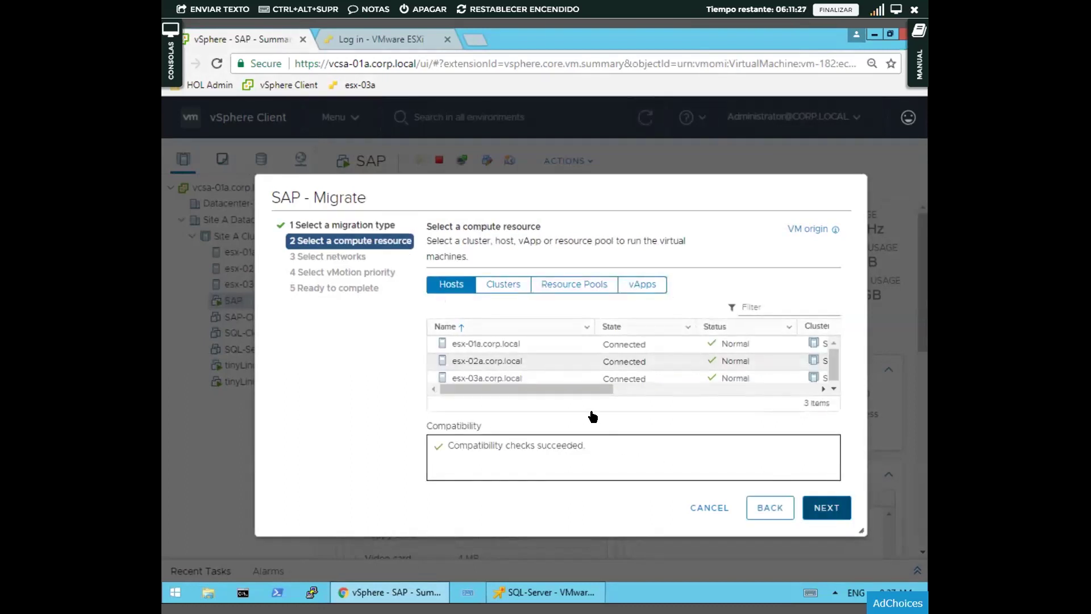
pyautogui.click(506, 366)
pyautogui.click(823, 508)
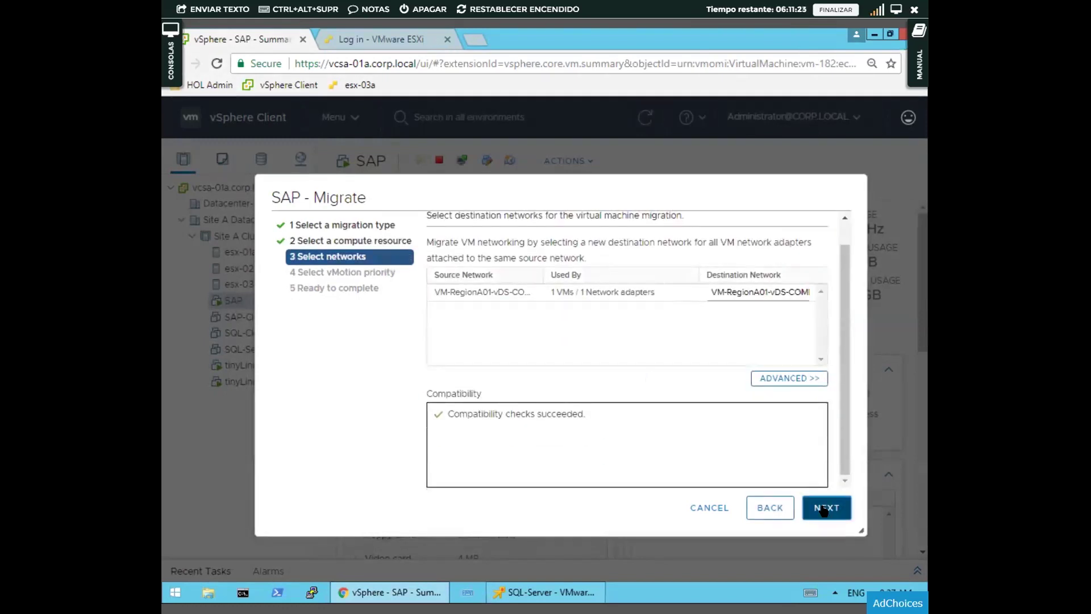
pyautogui.click(823, 510)
pyautogui.click(823, 508)
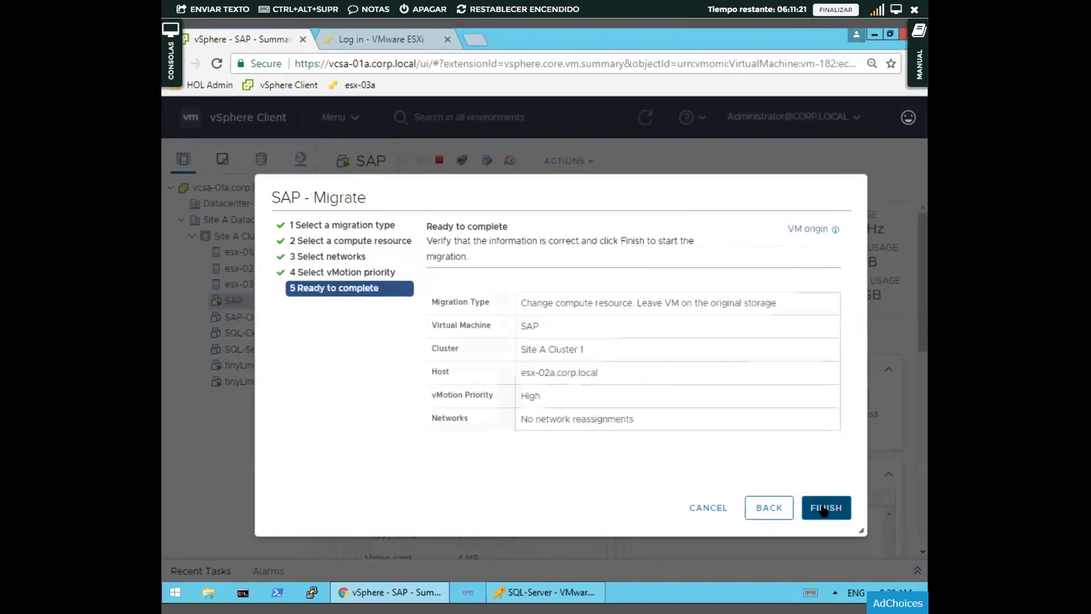
pyautogui.click(825, 509)
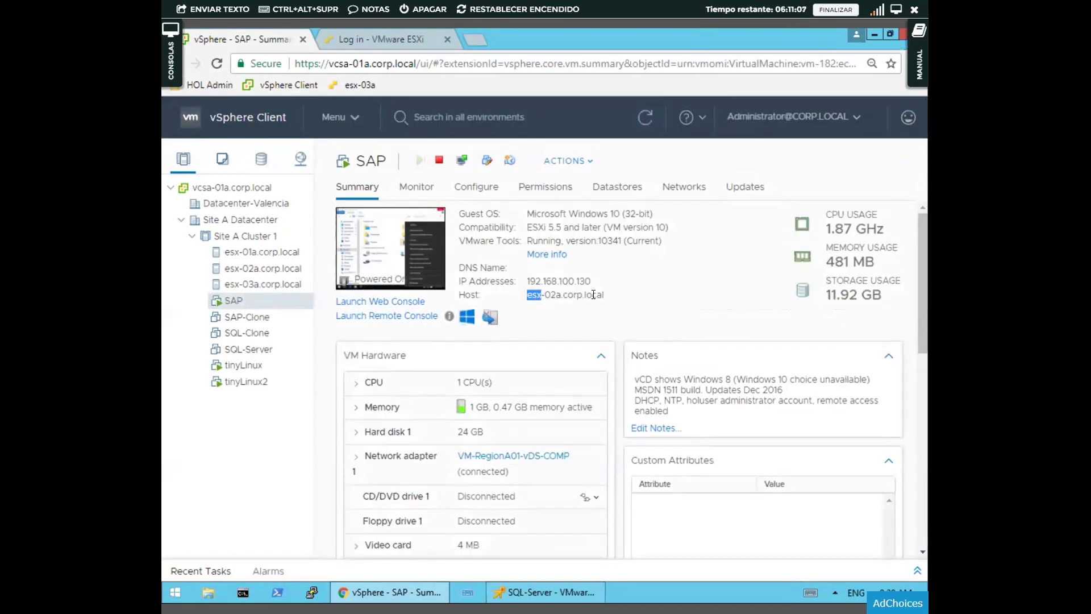
pyautogui.moveTo(528, 294); pyautogui.dragTo(610, 294)
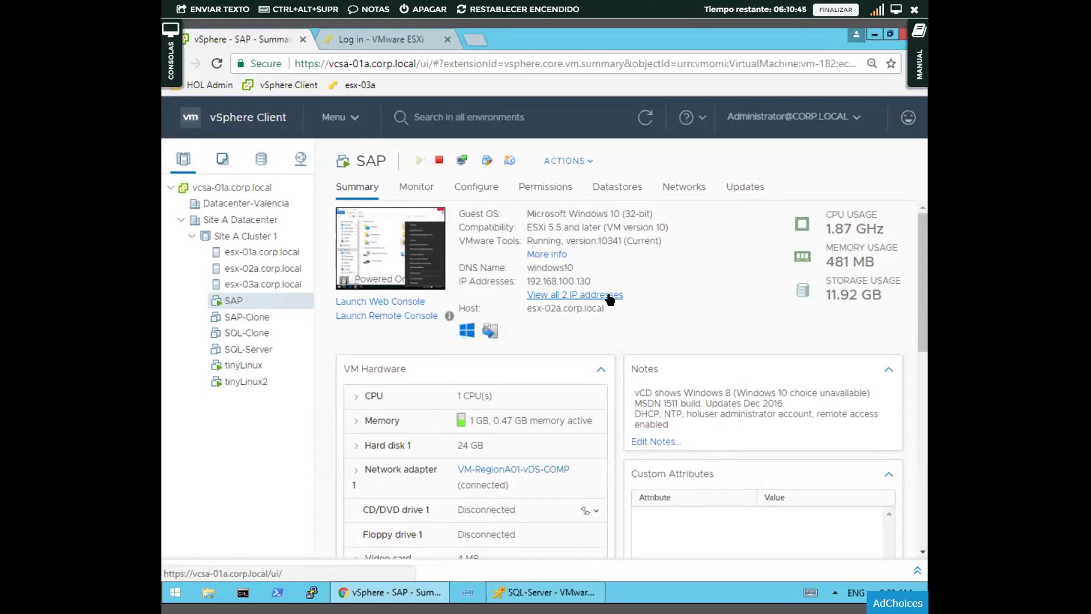
pyautogui.click(299, 159)
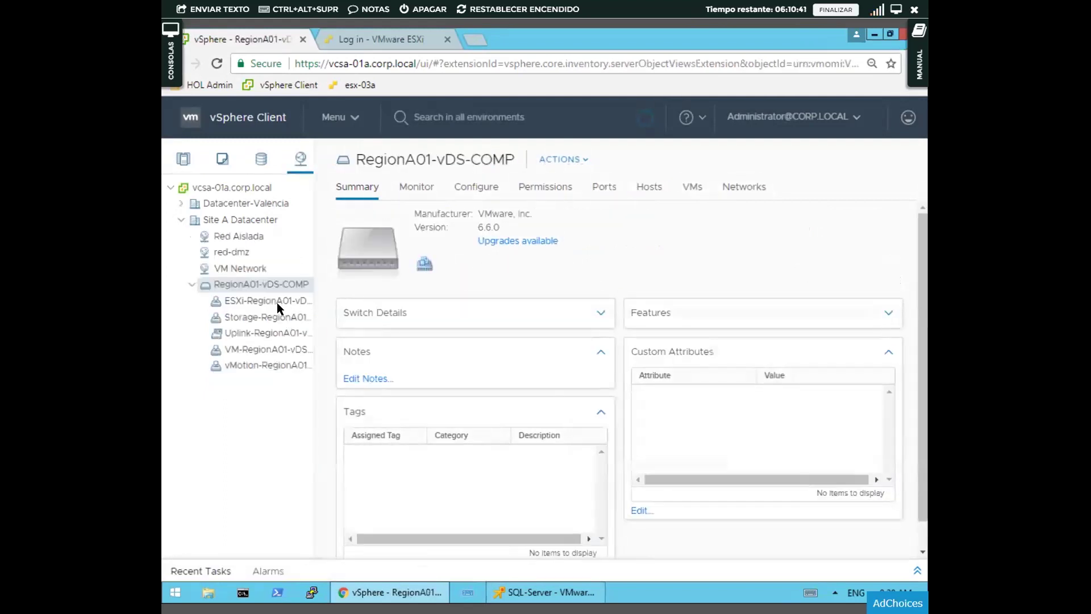
# - Start a new distributed port group on RegionA01-vDS-COMP and name it DP-DMZ
pyautogui.rightClick(244, 288)
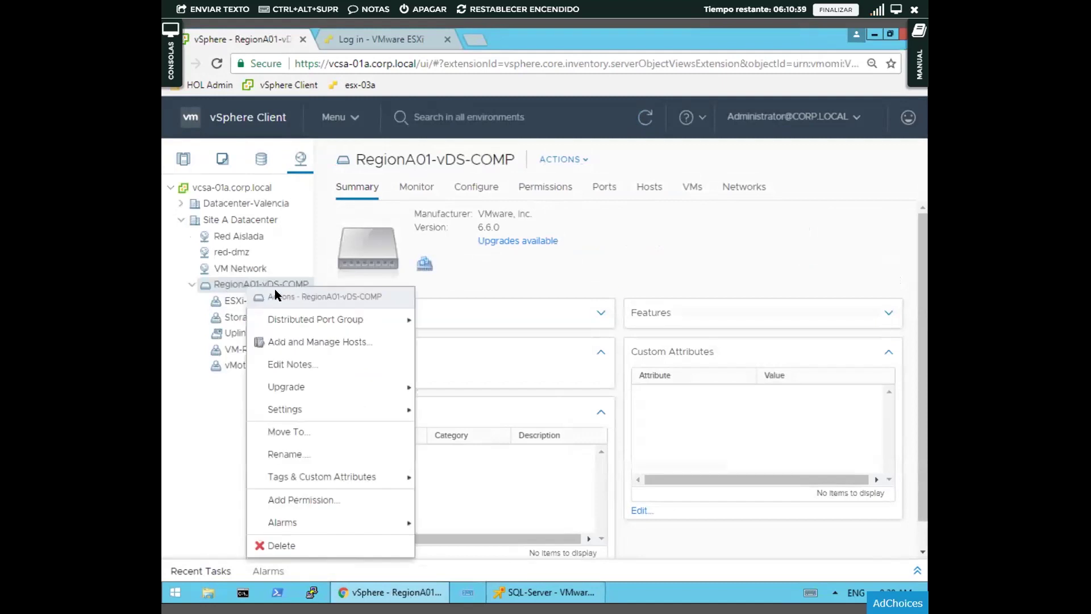
pyautogui.moveTo(287, 320)
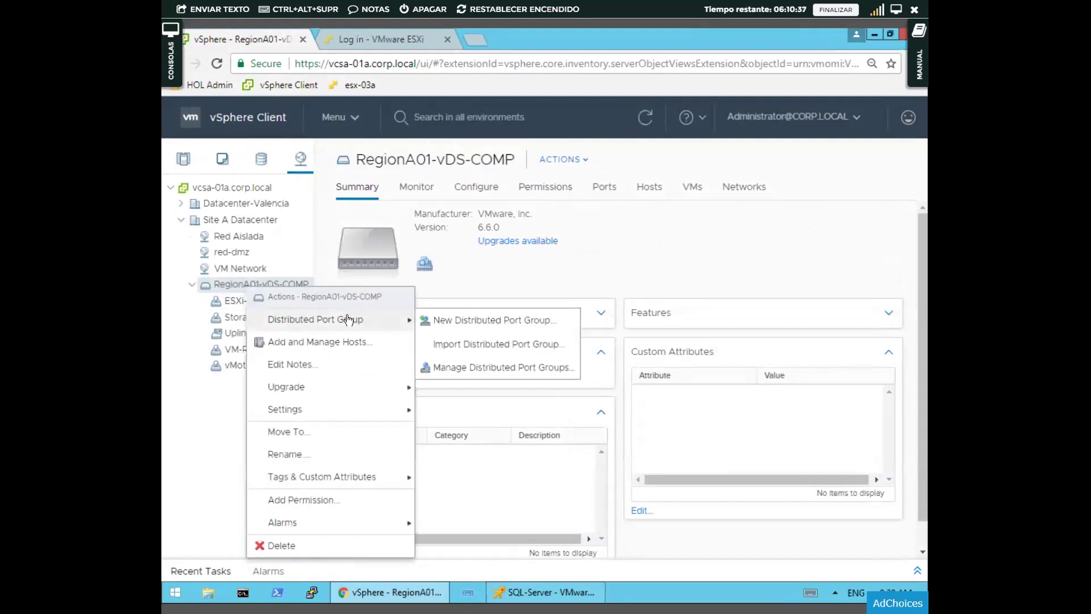
pyautogui.click(437, 322)
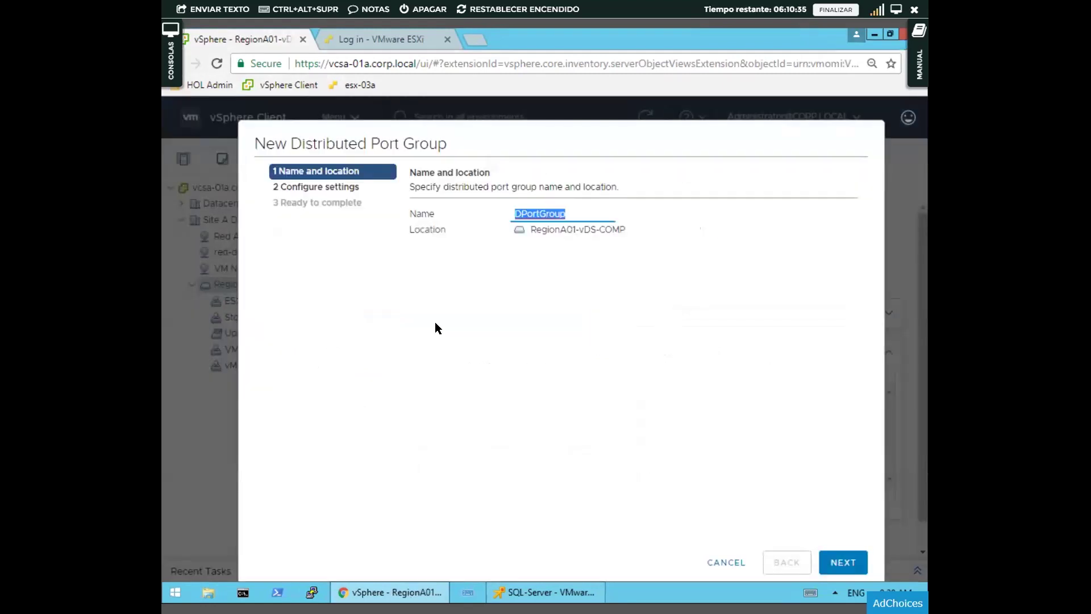
pyautogui.click(567, 214)
pyautogui.press('BackSpace')
pyautogui.press('BackSpace')
pyautogui.press('BackSpace')
pyautogui.press('BackSpace')
pyautogui.press('BackSpace')
pyautogui.press('BackSpace')
pyautogui.press('BackSpace')
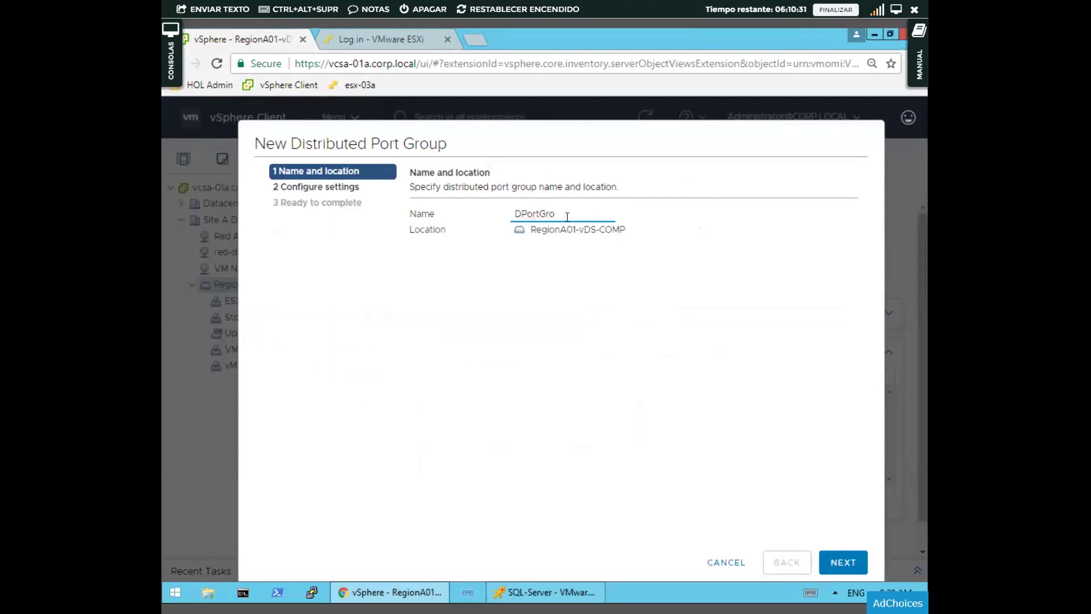
pyautogui.press('BackSpace')
pyautogui.write('-')
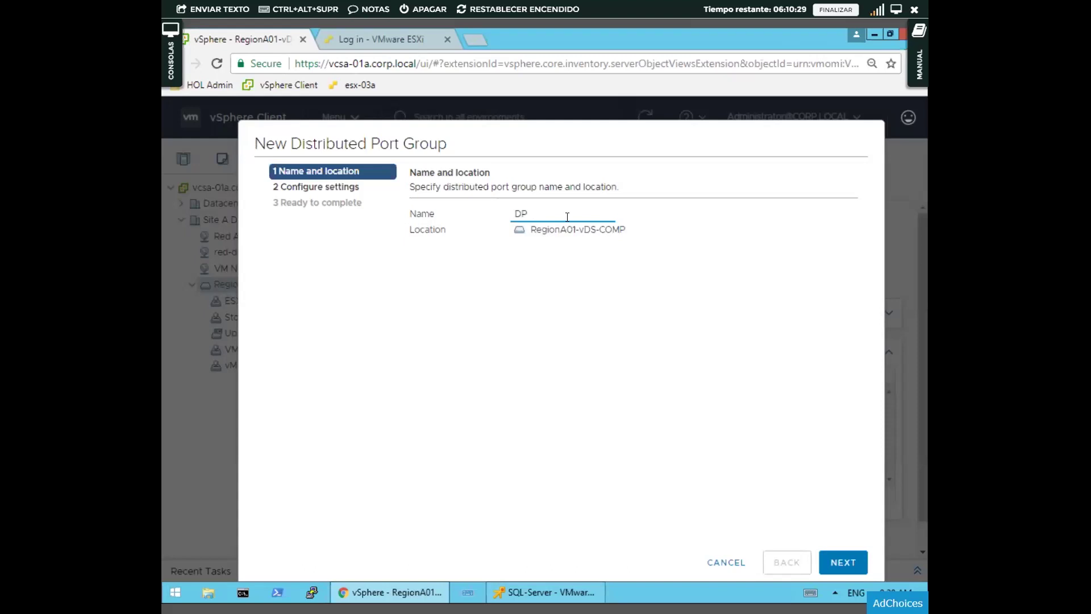
pyautogui.write('DMZ')
pyautogui.click(842, 562)
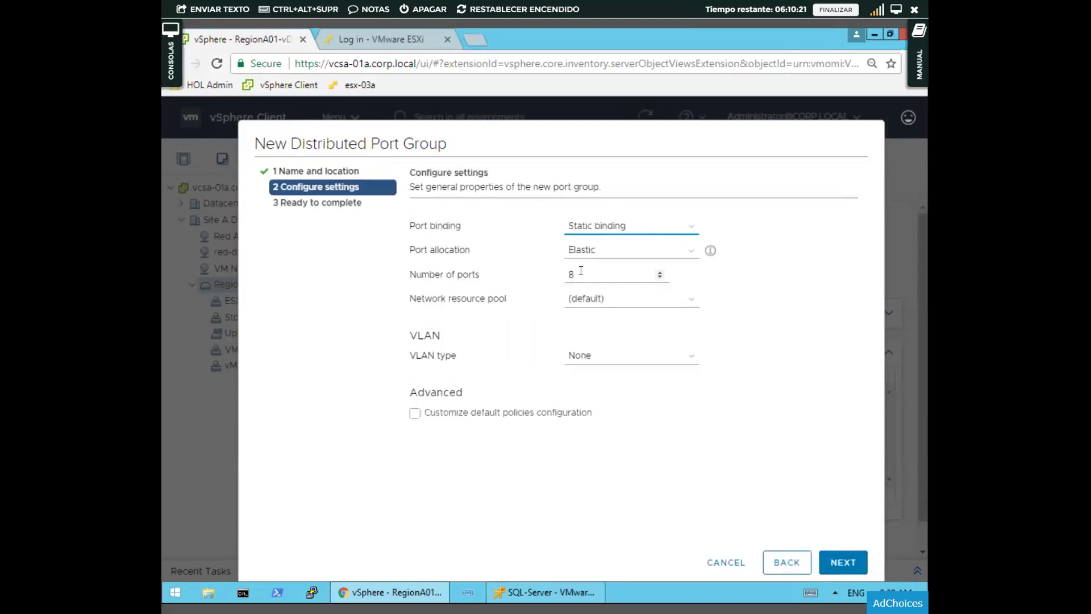
# - Set VLAN type to VLAN with VLAN ID 88 and create DP-DMZ
pyautogui.click(599, 357)
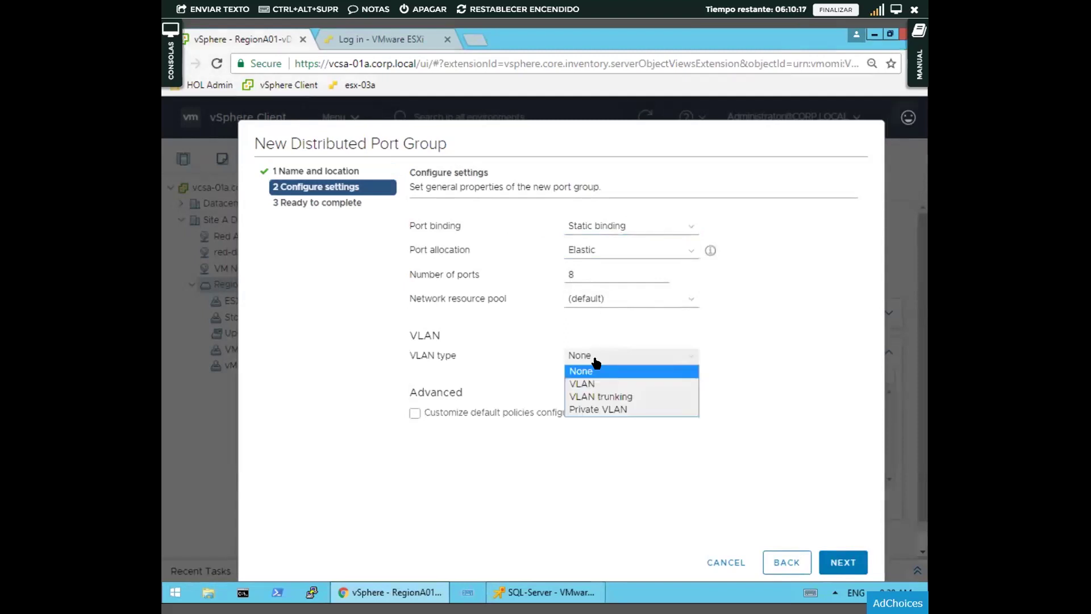
pyautogui.click(584, 380)
pyautogui.moveTo(587, 380); pyautogui.dragTo(564, 380)
pyautogui.write('88')
pyautogui.click(840, 568)
pyautogui.click(842, 562)
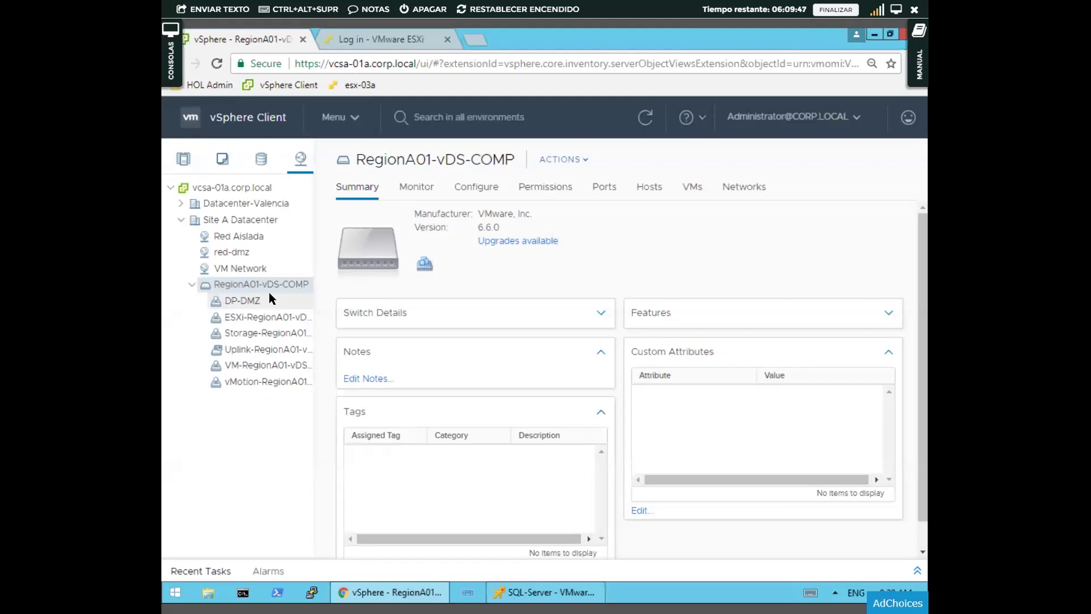
# - Connect SAP-Clone's network adapter to the DP-DMZ port group and save its settings
pyautogui.click(184, 160)
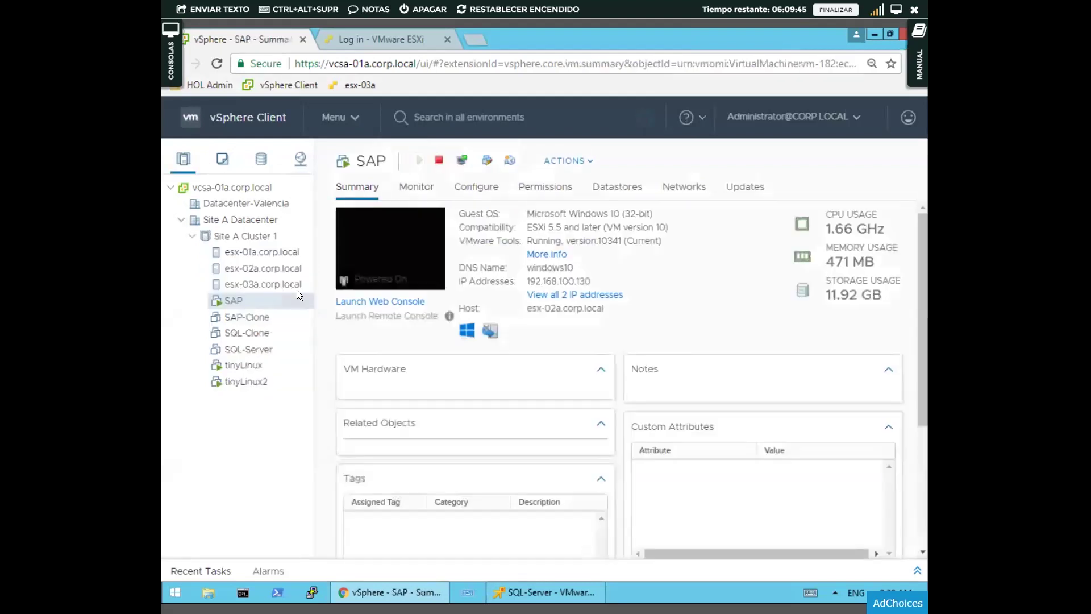
pyautogui.click(260, 316)
pyautogui.rightClick(260, 316)
pyautogui.click(292, 386)
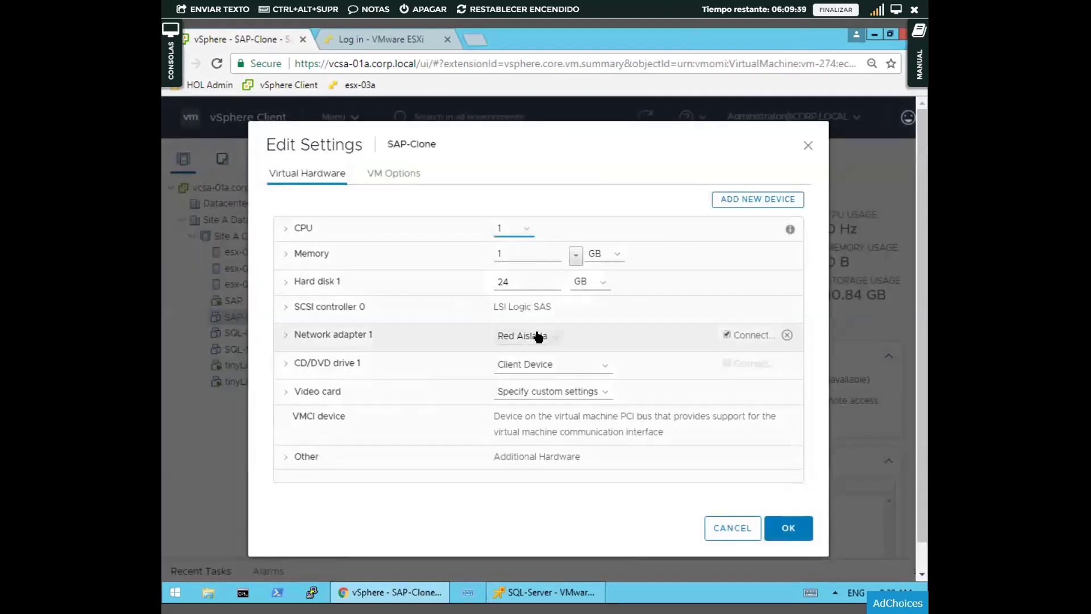
pyautogui.click(538, 336)
pyautogui.click(529, 364)
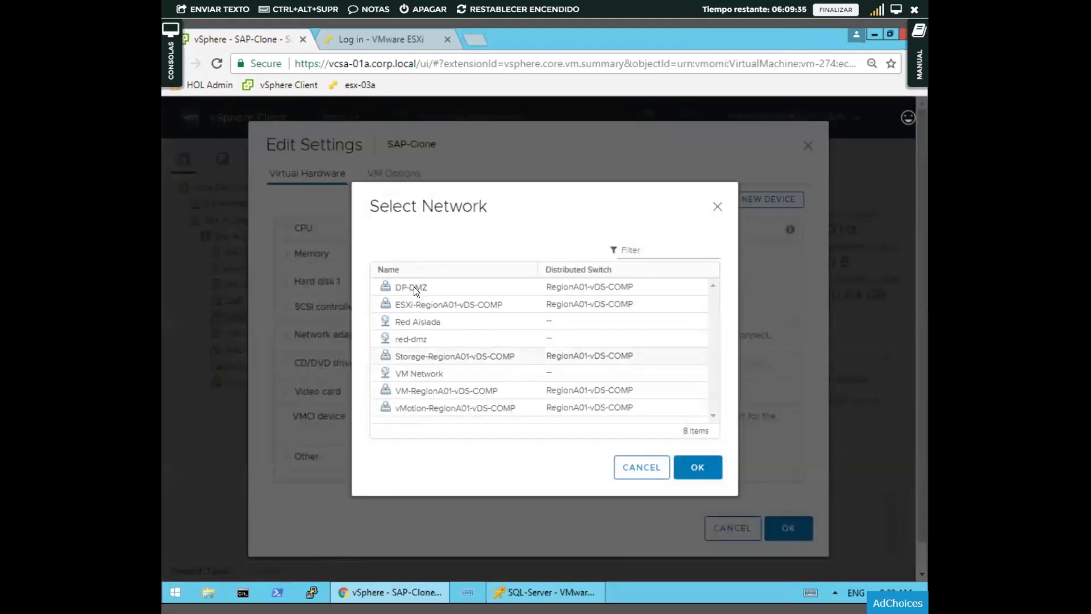
pyautogui.click(414, 286)
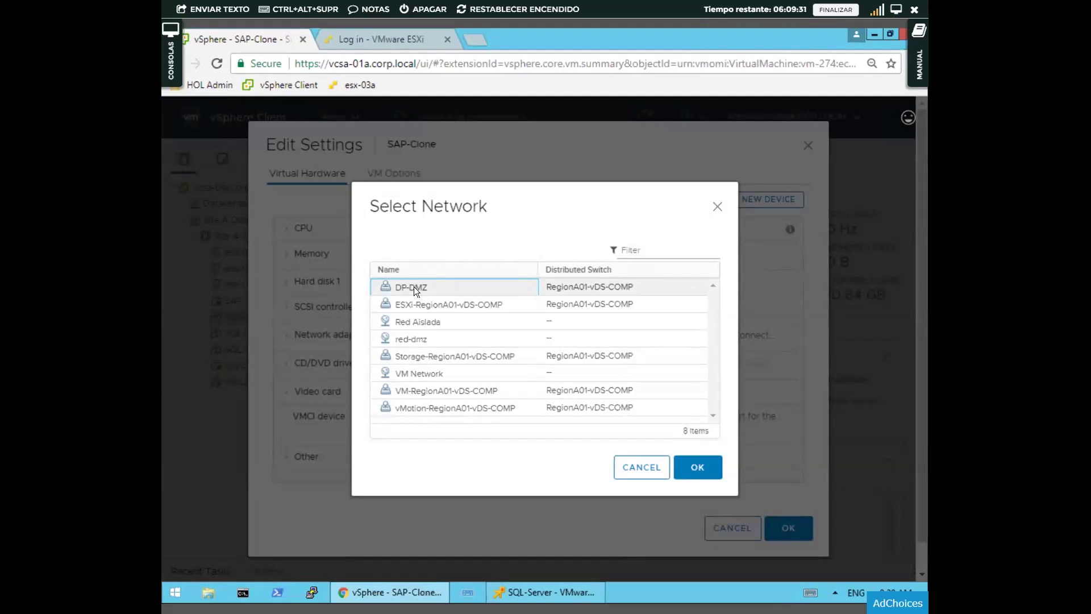
pyautogui.click(700, 470)
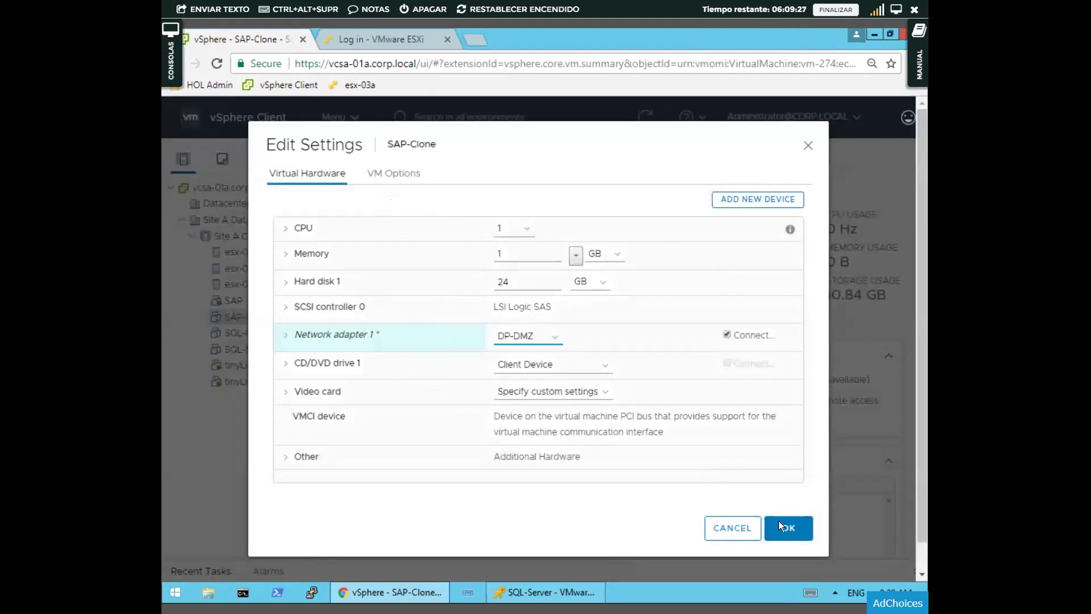
pyautogui.click(788, 528)
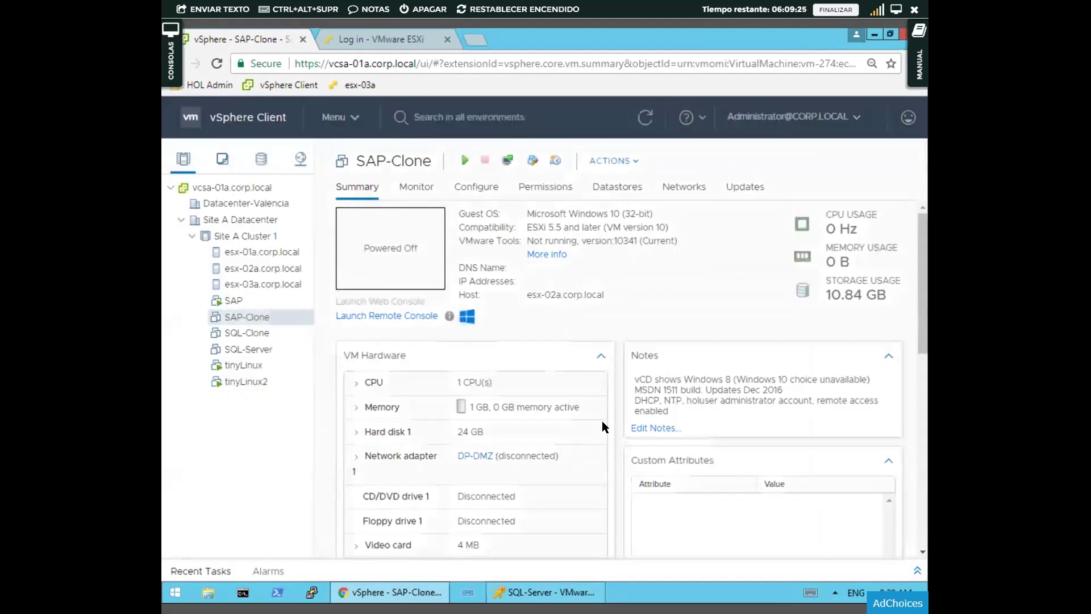
pyautogui.click(301, 161)
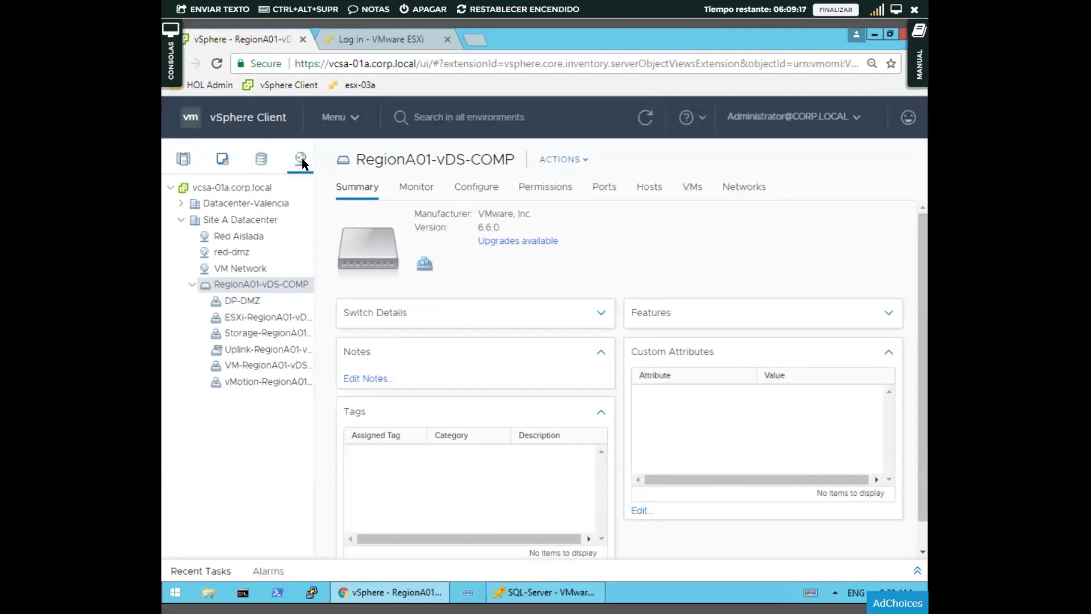
# - Browse Datastore-new's files in the storage view, then return to SAP-Clone's summary
pyautogui.click(259, 163)
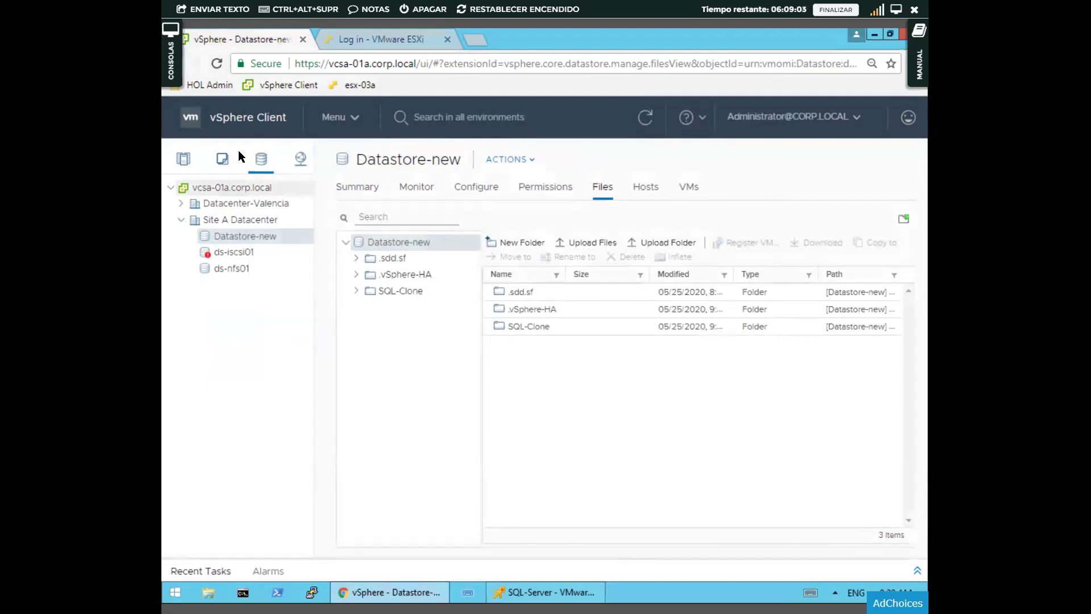
pyautogui.click(184, 161)
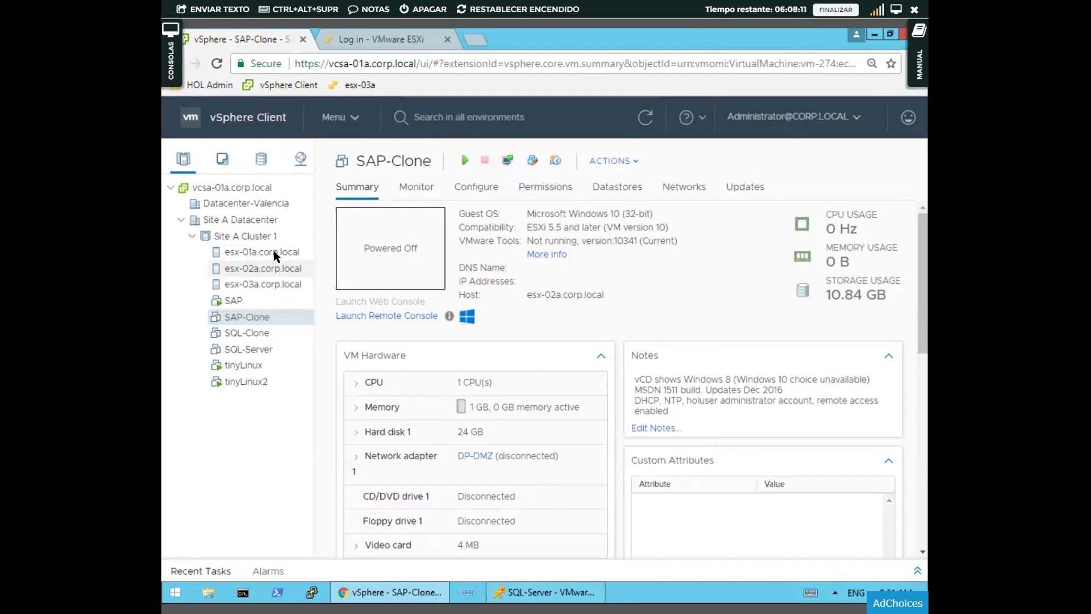
# - Check the VMs on esx-01a and esx-03a, then select Site A Cluster 1
pyautogui.click(276, 252)
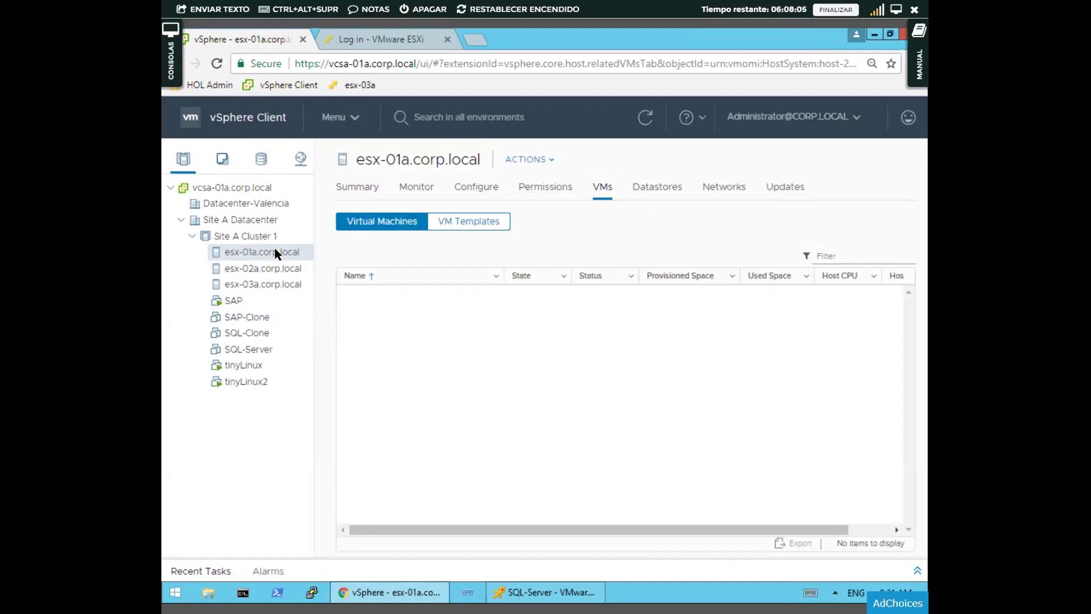
pyautogui.click(253, 284)
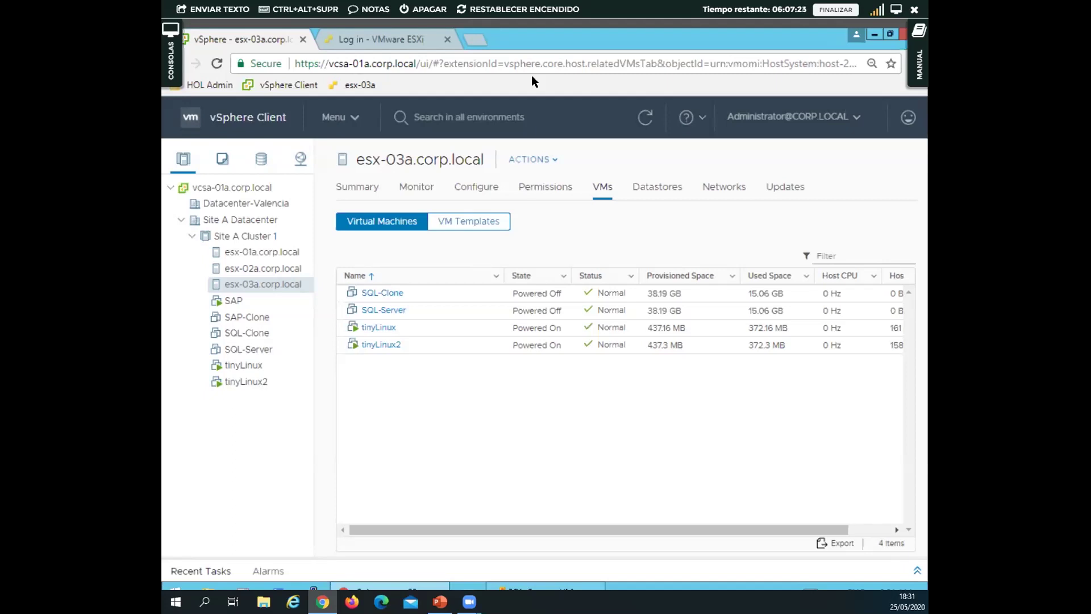
pyautogui.click(241, 233)
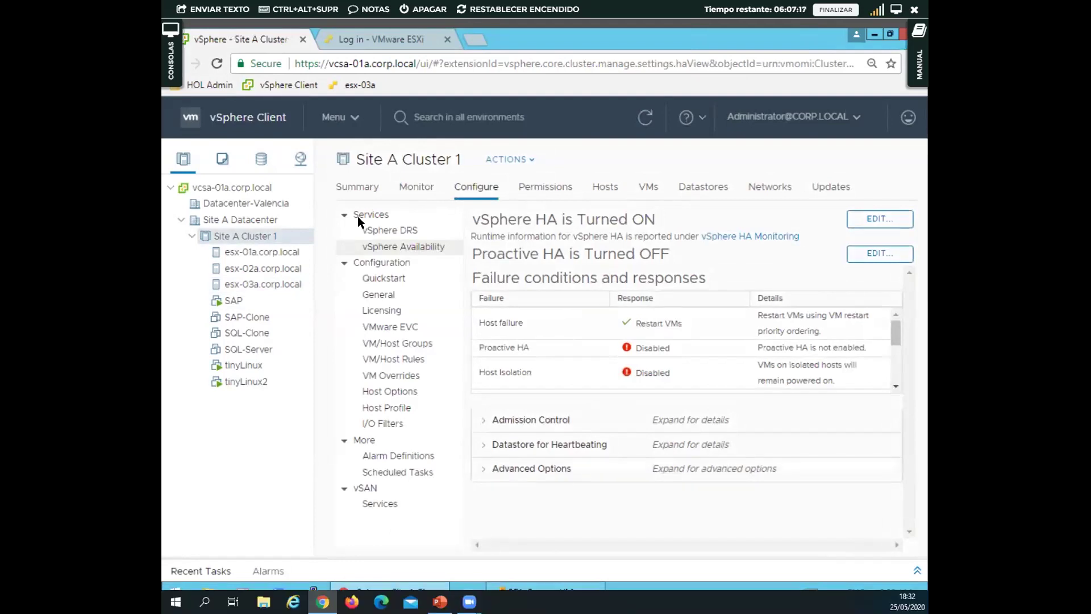
# - Set Site A Cluster 1's DRS threshold to Aggressive with VM Distribution and Memory Metric enabled
pyautogui.click(388, 229)
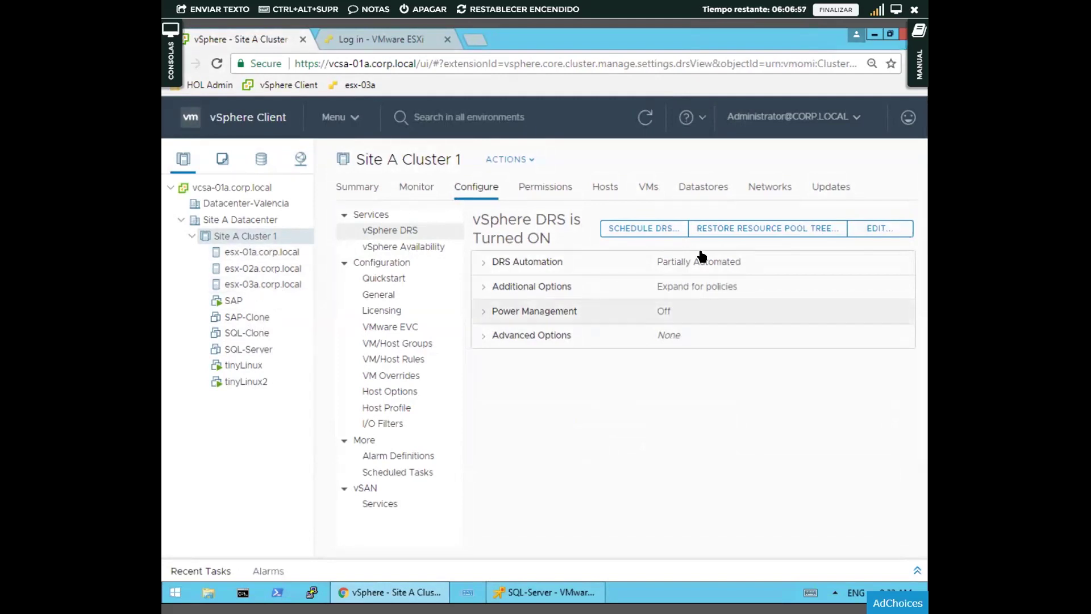
pyautogui.click(868, 228)
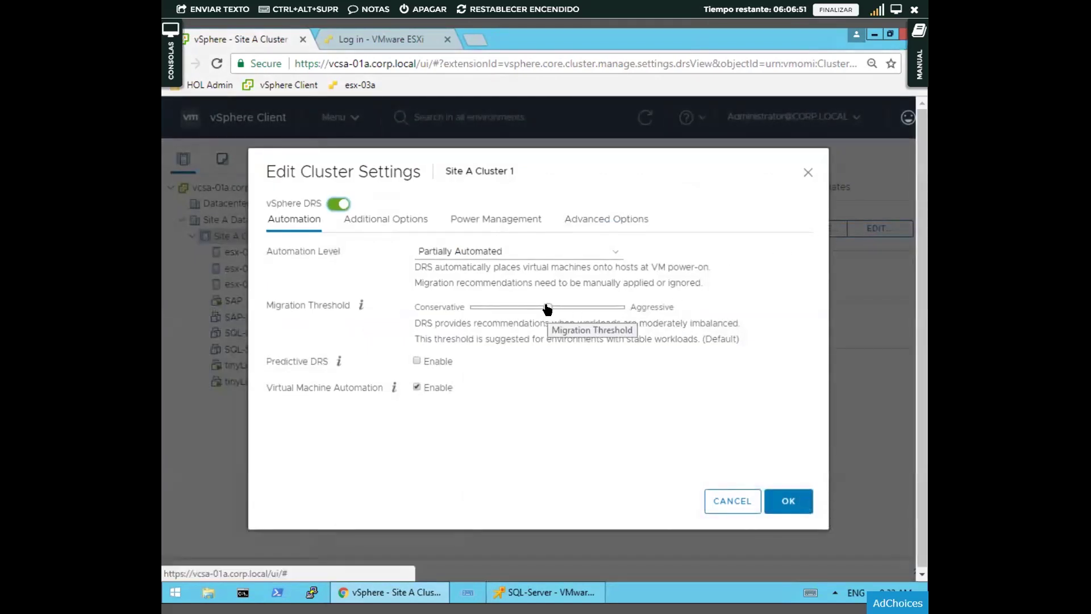
pyautogui.moveTo(656, 319); pyautogui.dragTo(654, 317)
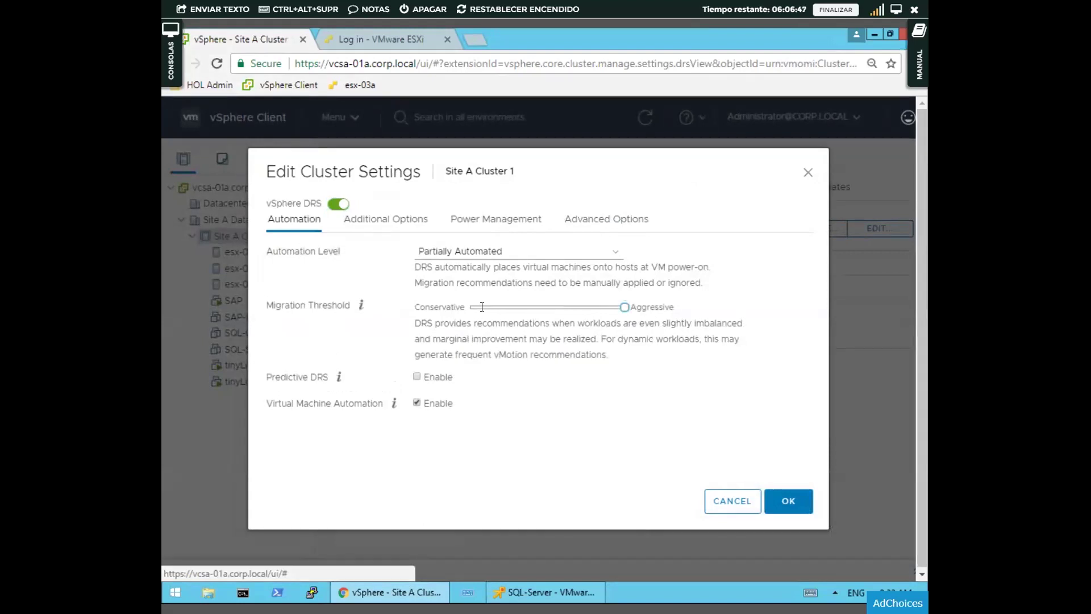
pyautogui.click(407, 221)
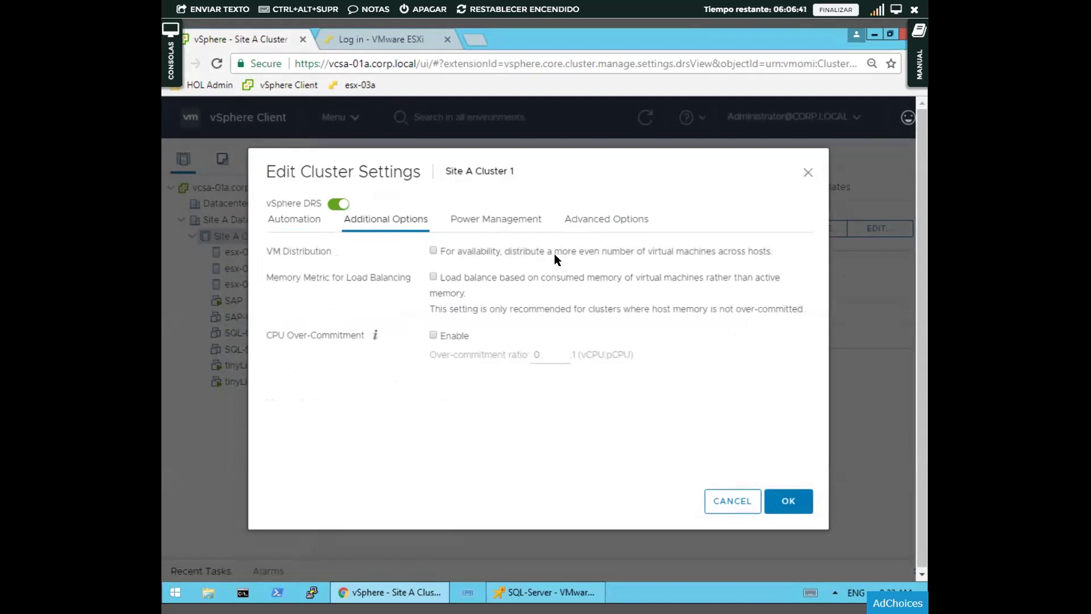
pyautogui.click(433, 252)
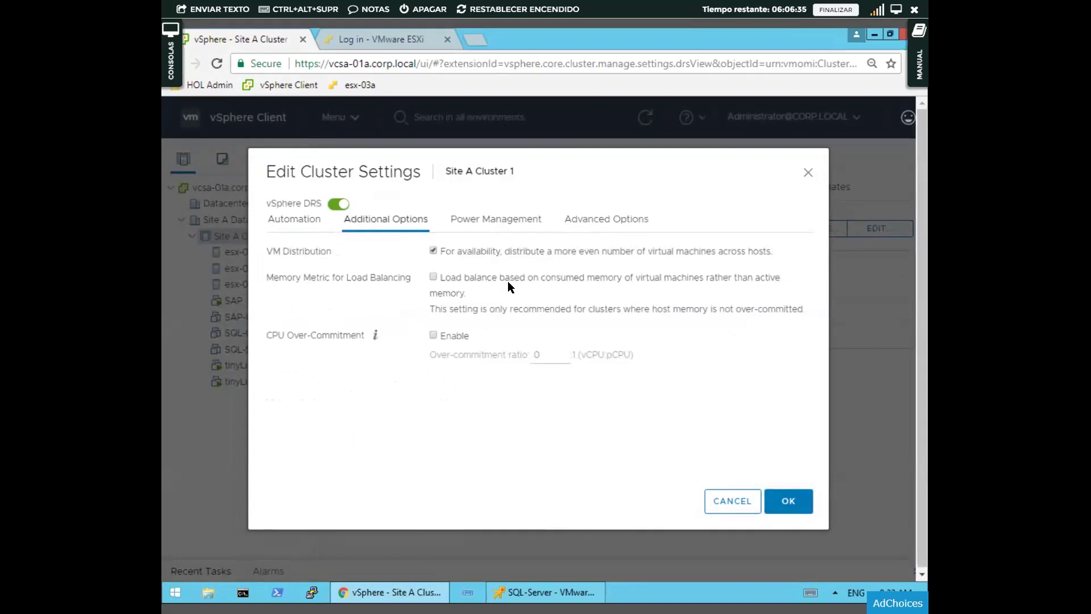
pyautogui.click(432, 278)
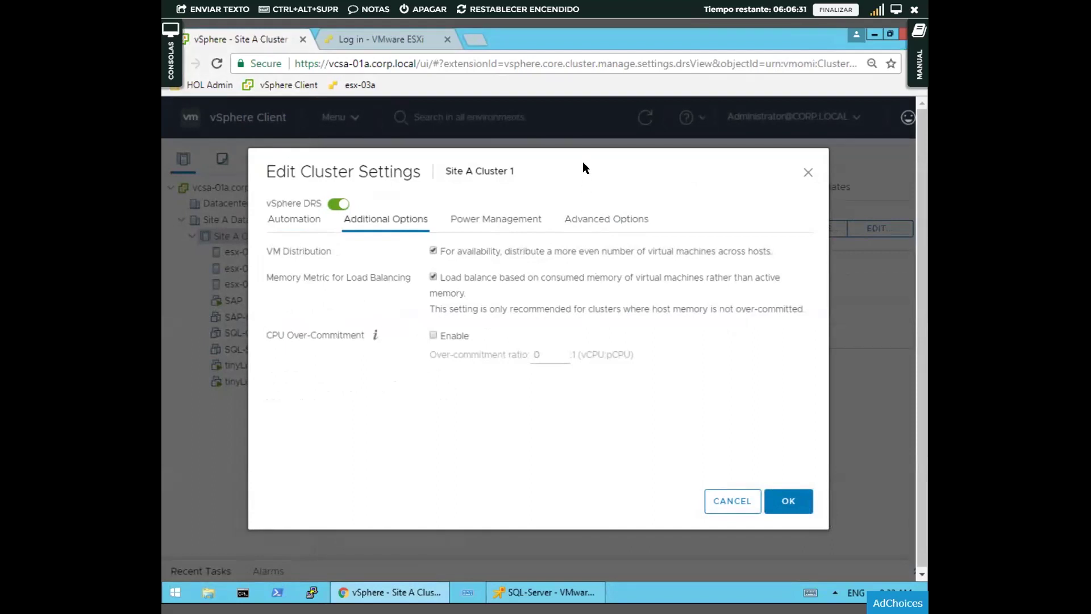
pyautogui.tripleClick(480, 171)
pyautogui.click(532, 191)
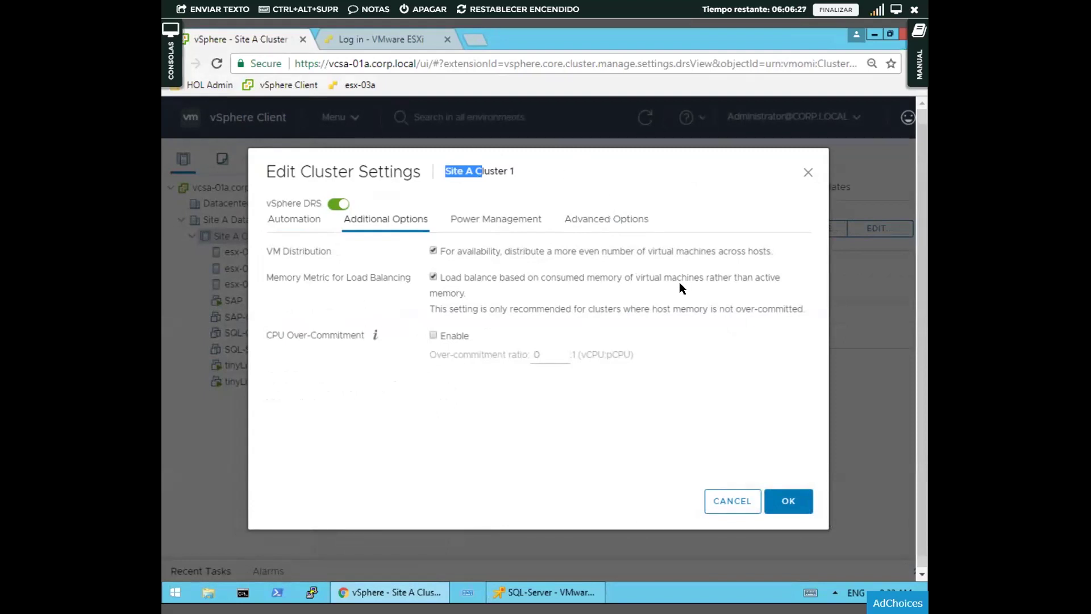
pyautogui.click(790, 502)
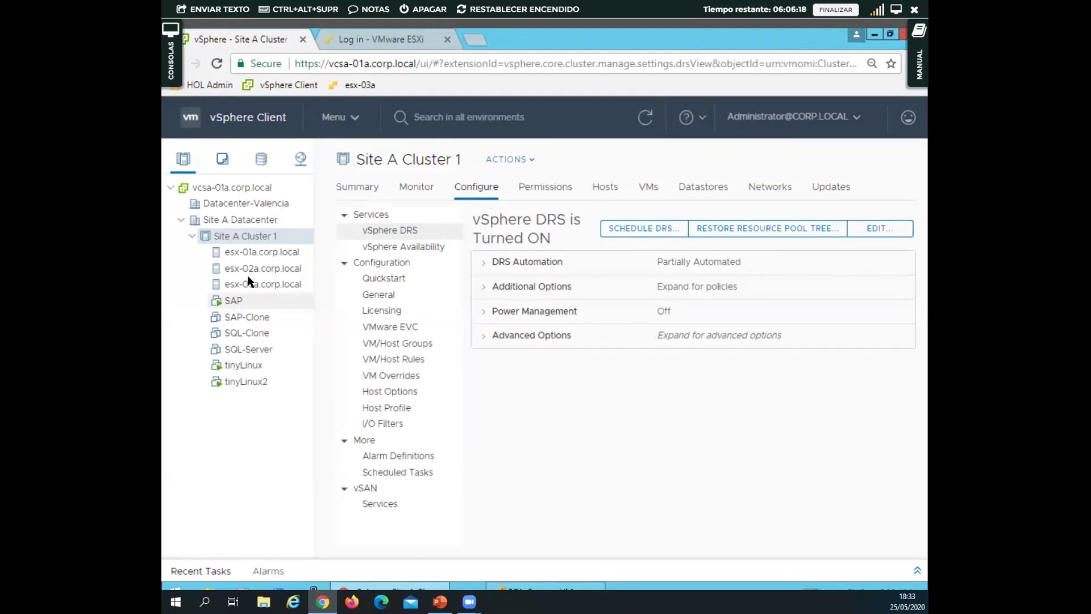
# - Migrate SAP from esx-02a to esx-03a.corp.local as a compute-only move at High priority
pyautogui.click(247, 278)
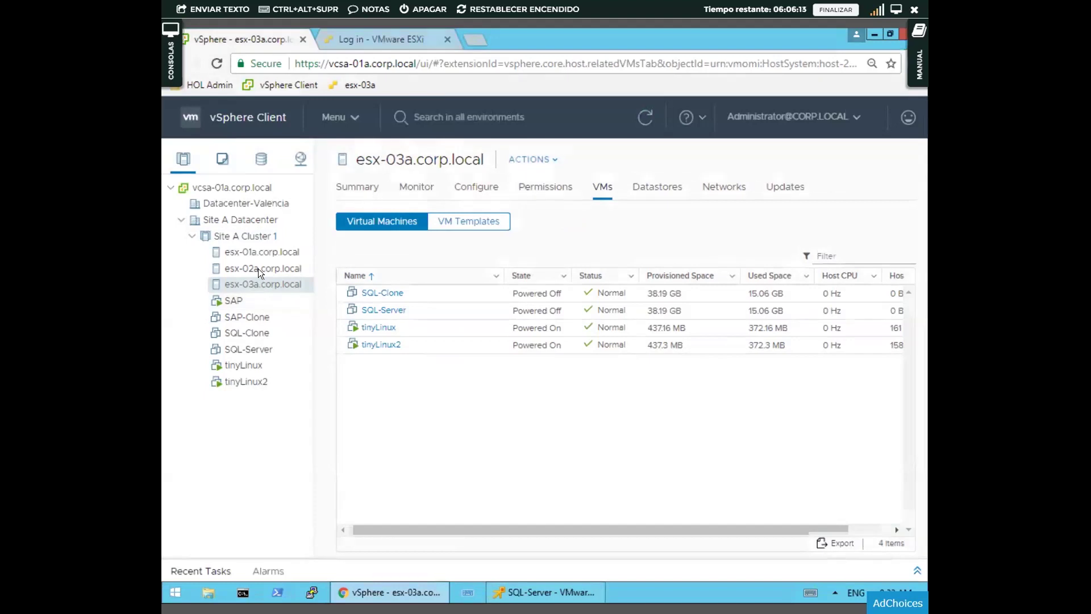
pyautogui.click(258, 268)
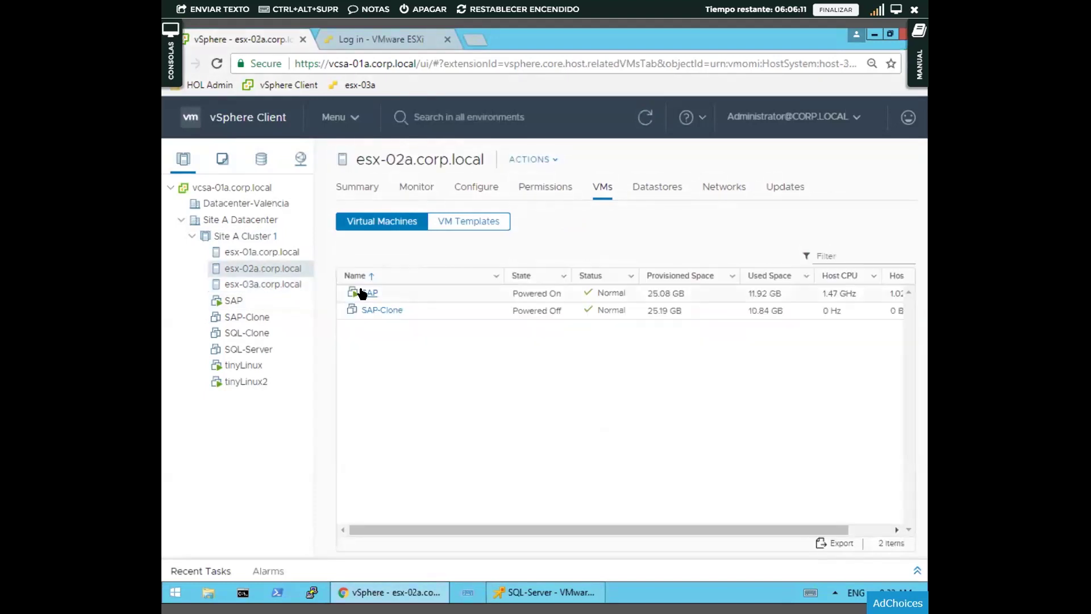
pyautogui.moveTo(292, 286); pyautogui.dragTo(292, 287)
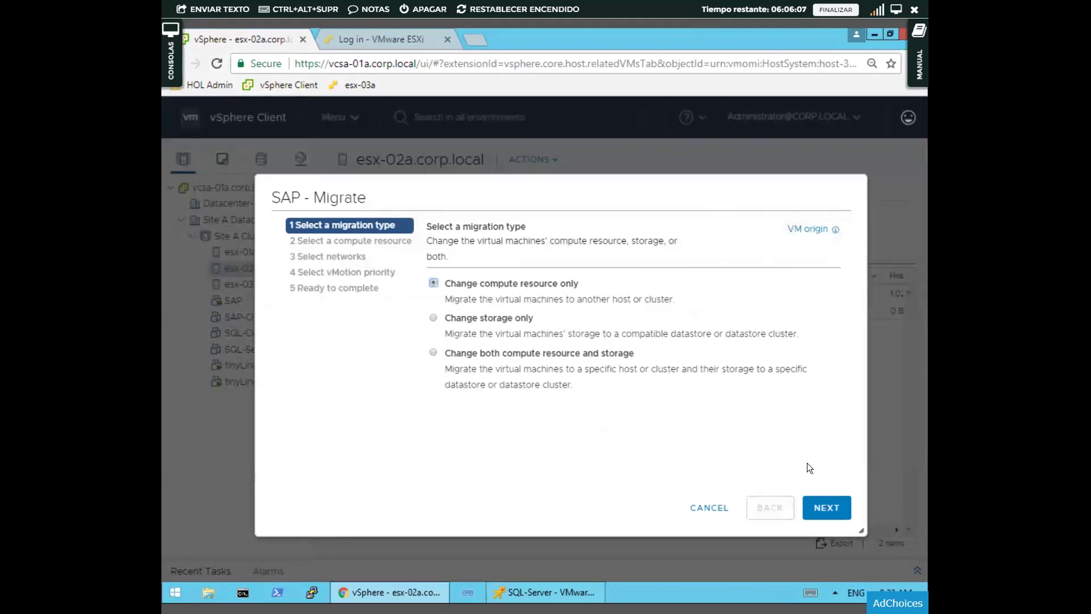
pyautogui.click(822, 504)
pyautogui.click(823, 504)
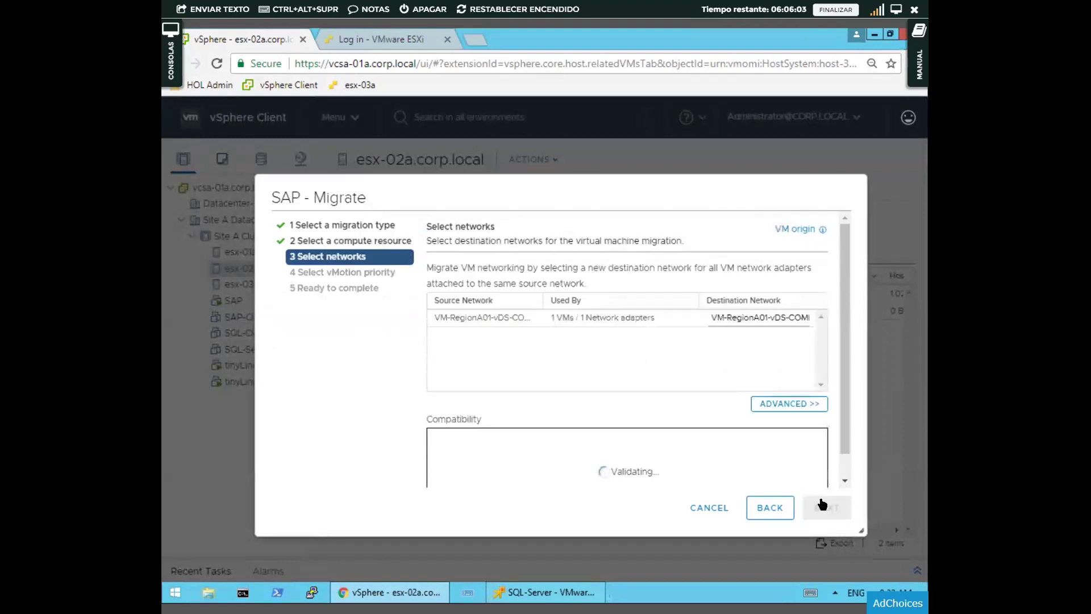
pyautogui.click(823, 504)
pyautogui.click(822, 504)
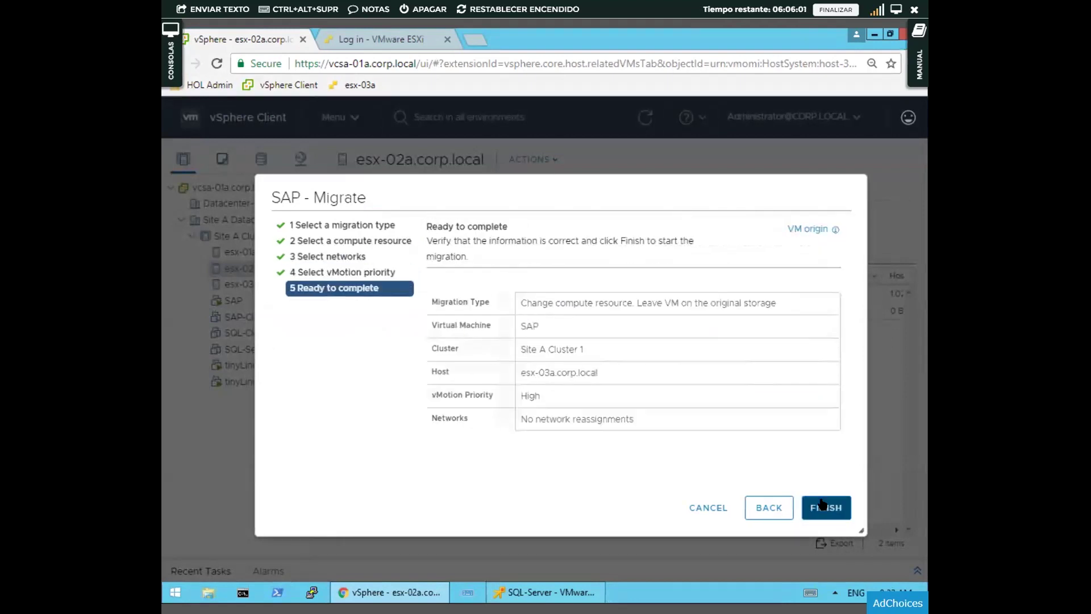
pyautogui.click(824, 506)
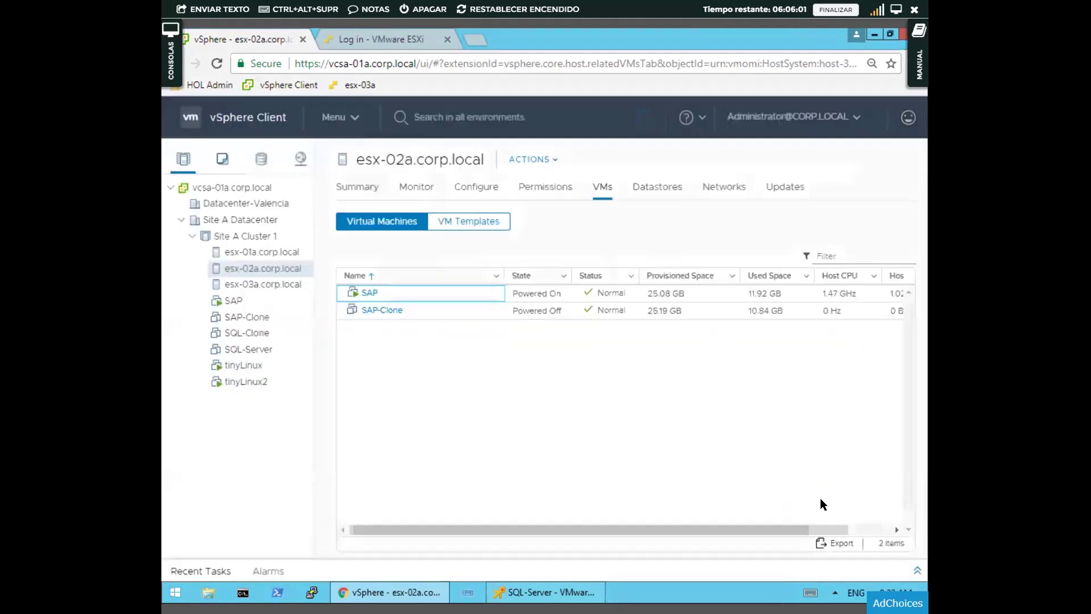
# - Migrate SAP-Clone to esx-03a.corp.local as a compute-only move, keeping its network mapping
pyautogui.click(378, 310)
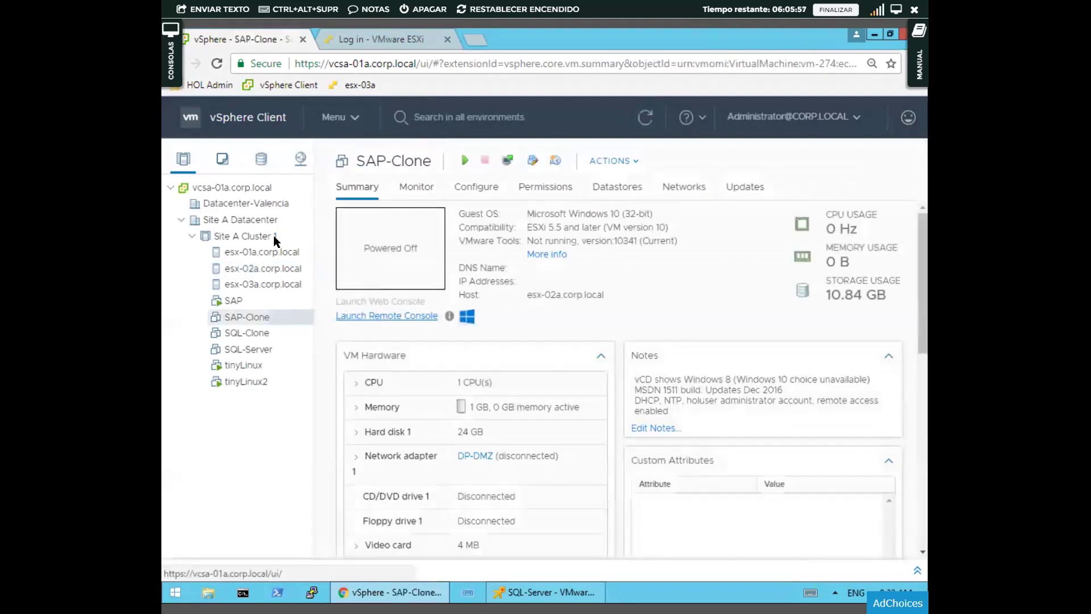
pyautogui.click(258, 269)
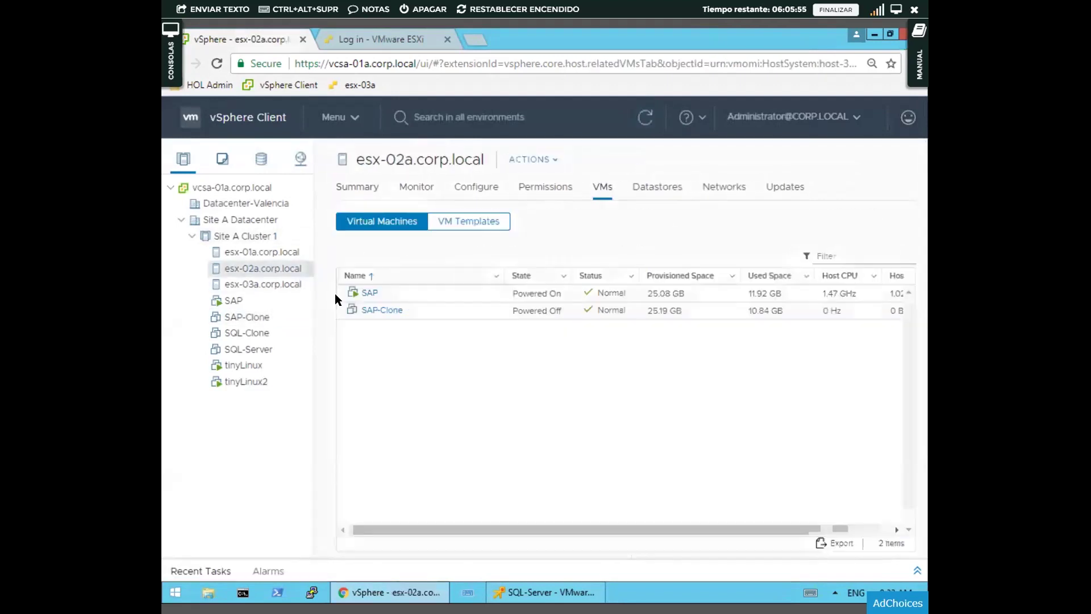
pyautogui.moveTo(376, 311)
pyautogui.mouseDown()
pyautogui.moveTo(296, 306)
pyautogui.moveTo(270, 284)
pyautogui.mouseUp()
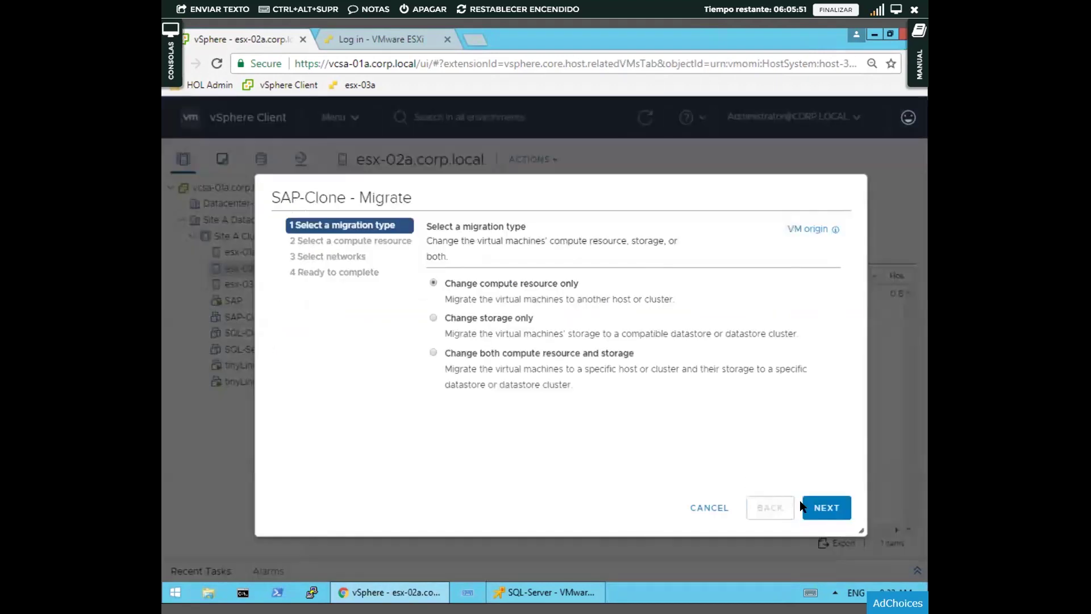
pyautogui.click(822, 506)
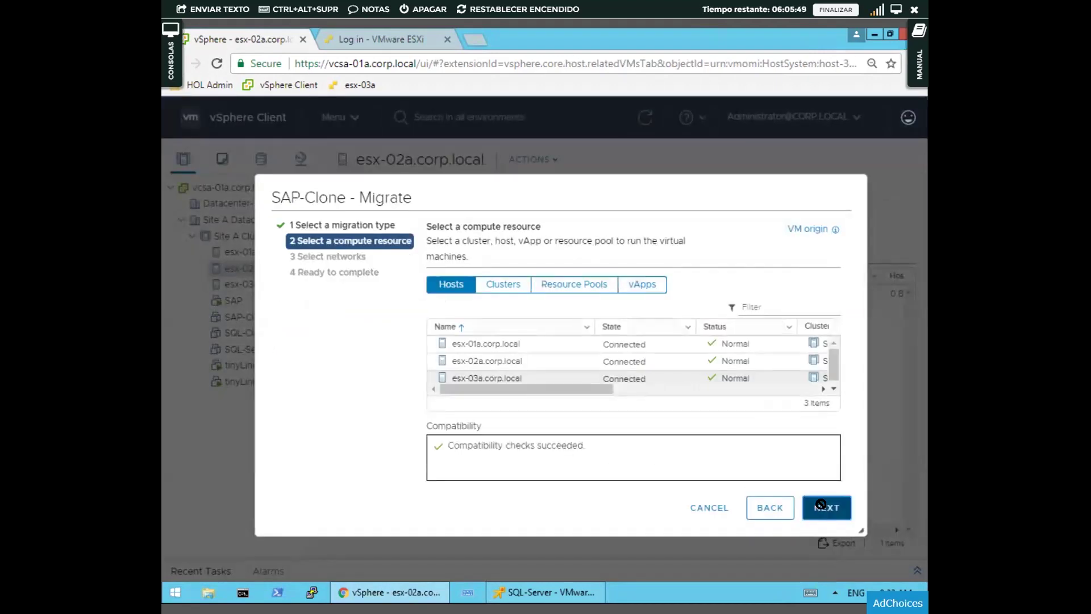
pyautogui.click(821, 505)
pyautogui.click(822, 506)
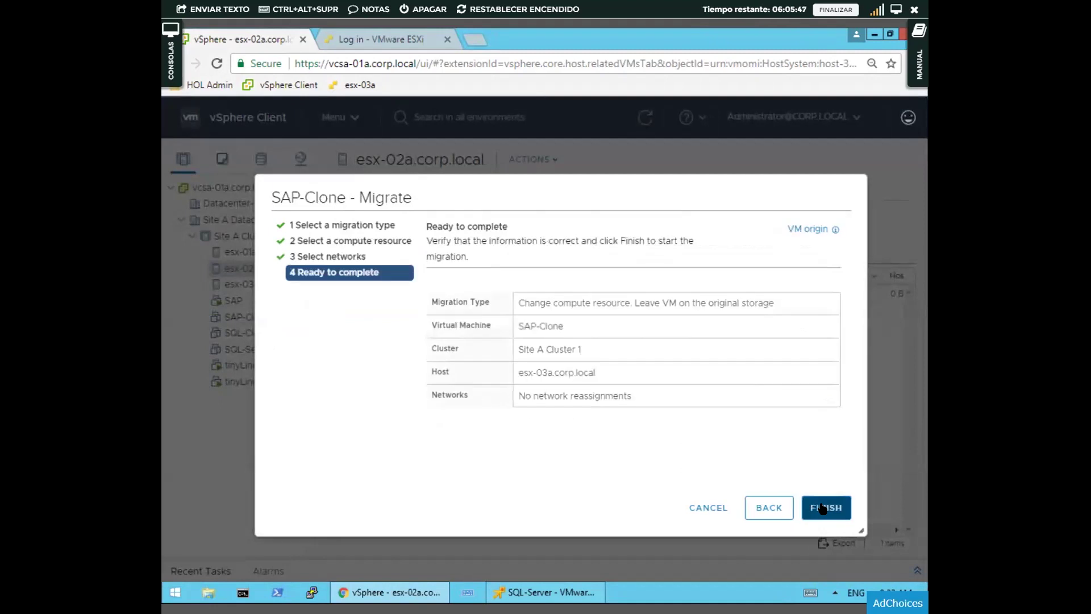
pyautogui.click(822, 507)
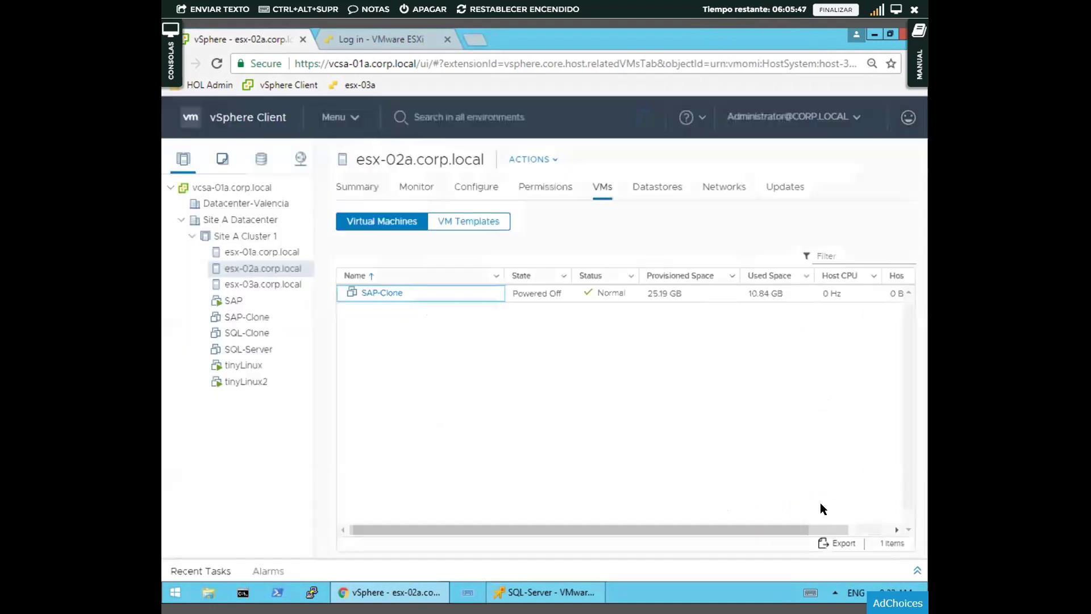
# - Review the VMs on esx-01a and esx-03a, checking SAP-Clone's and SQL-Clone's actions without running any
pyautogui.click(259, 252)
pyautogui.click(257, 281)
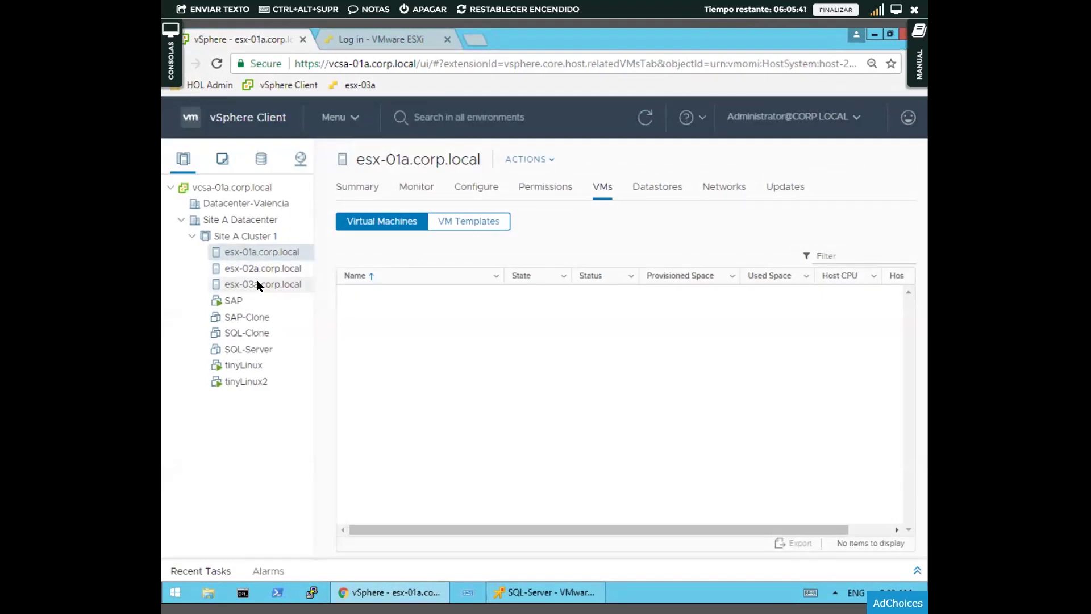
pyautogui.click(258, 317)
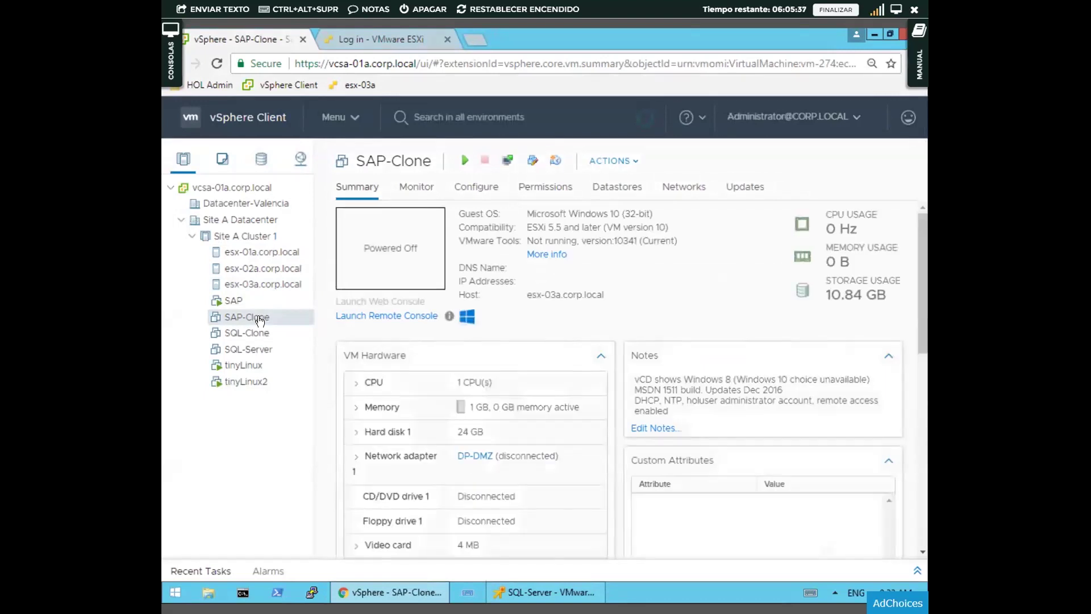
pyautogui.rightClick(258, 317)
pyautogui.moveTo(316, 142)
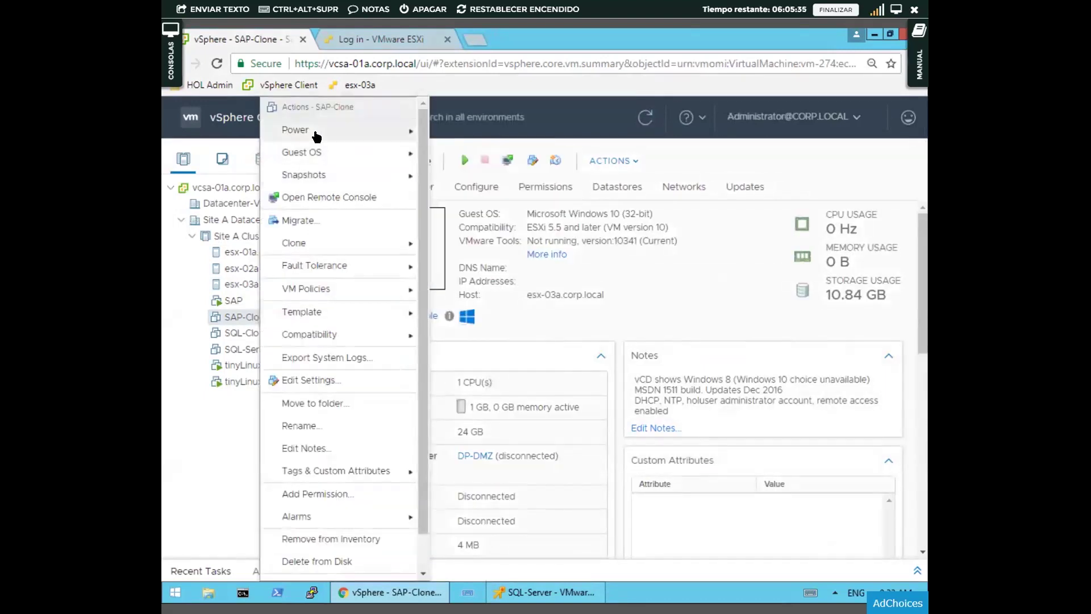
pyautogui.press('Escape')
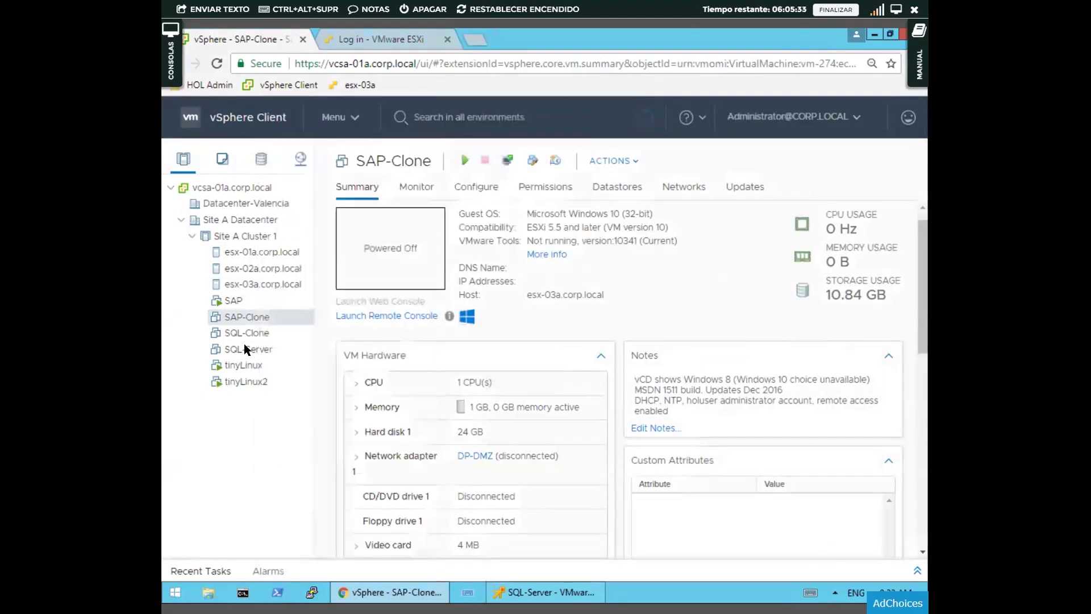
pyautogui.click(249, 334)
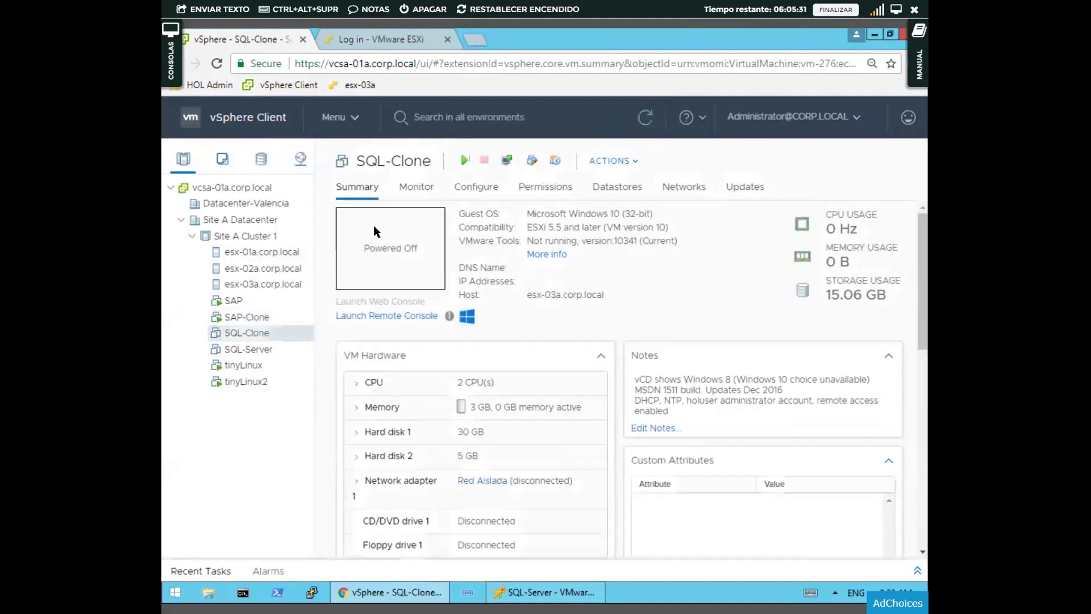
pyautogui.rightClick(250, 333)
pyautogui.moveTo(387, 135)
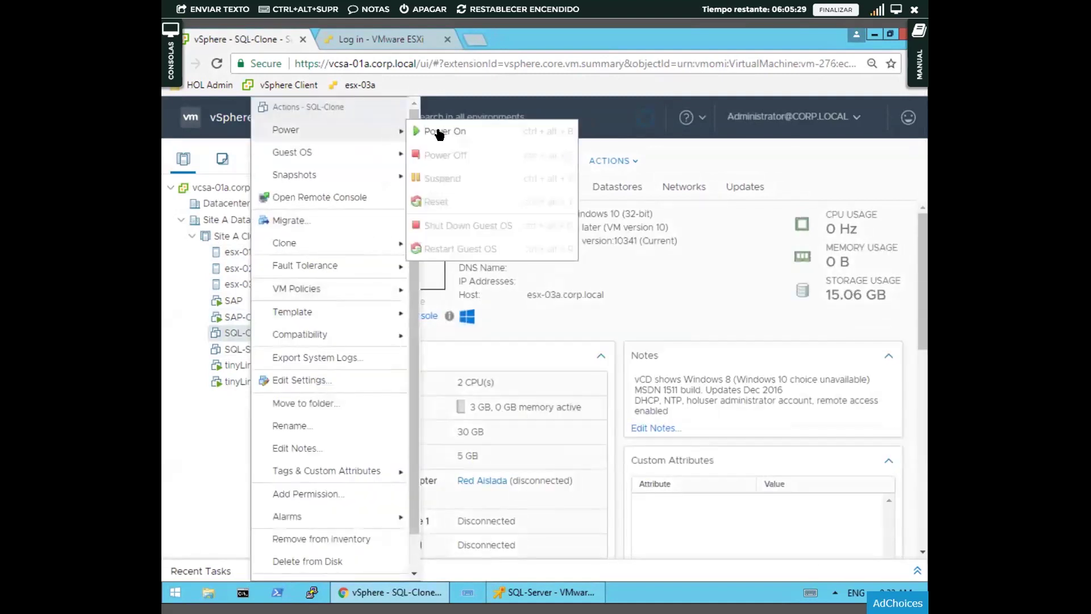
pyautogui.press('Escape')
# - Power on SQL-Server twice, then dismiss the MonitorLoop 'Operation failed!' notice
pyautogui.click(247, 348)
pyautogui.rightClick(248, 348)
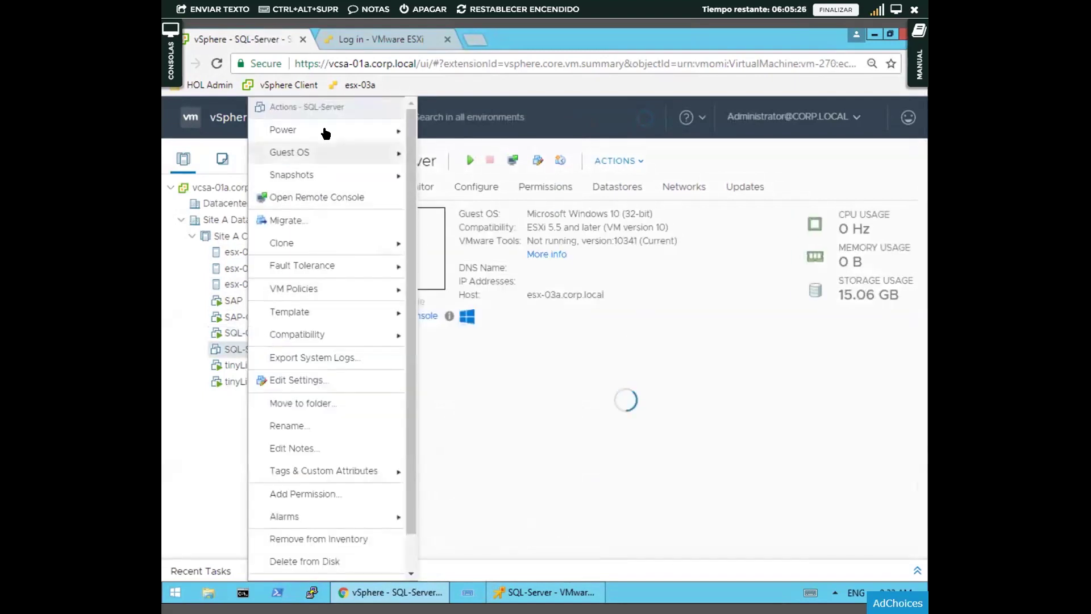
pyautogui.moveTo(332, 133)
pyautogui.click(443, 131)
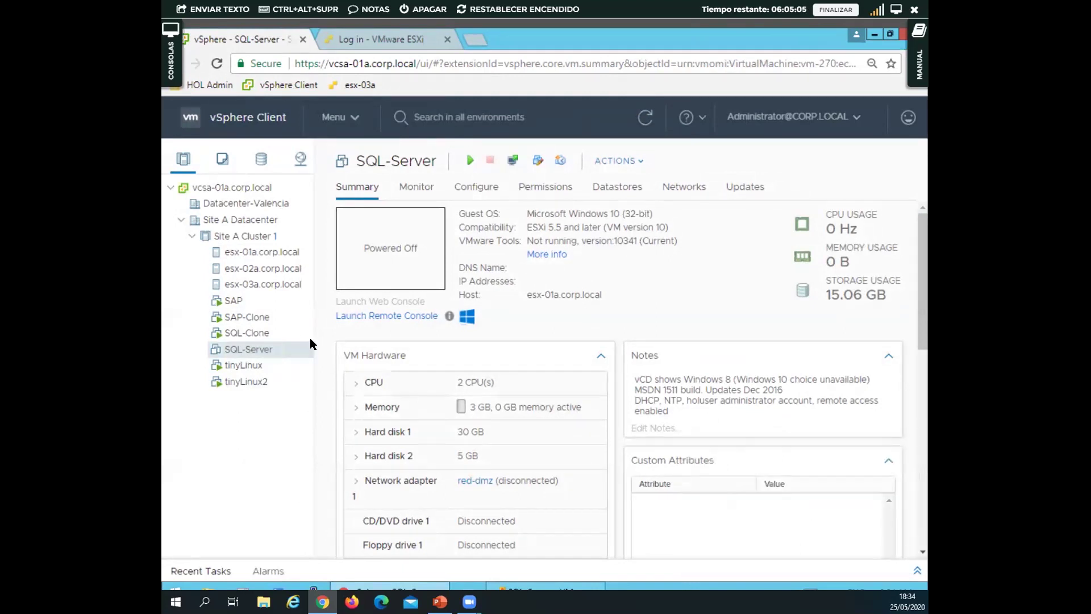
pyautogui.rightClick(252, 349)
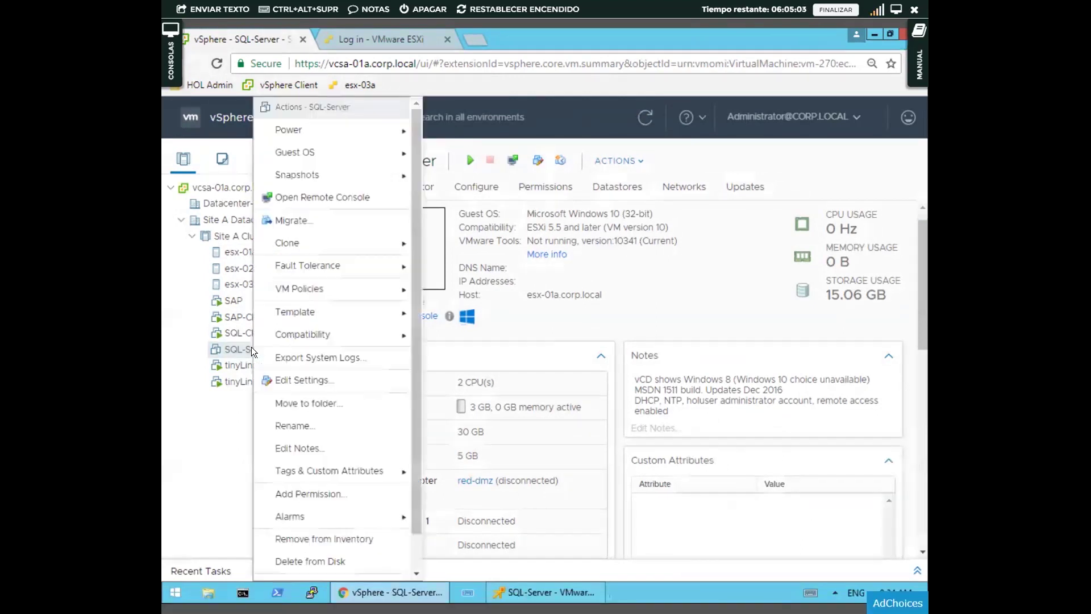
pyautogui.moveTo(310, 132)
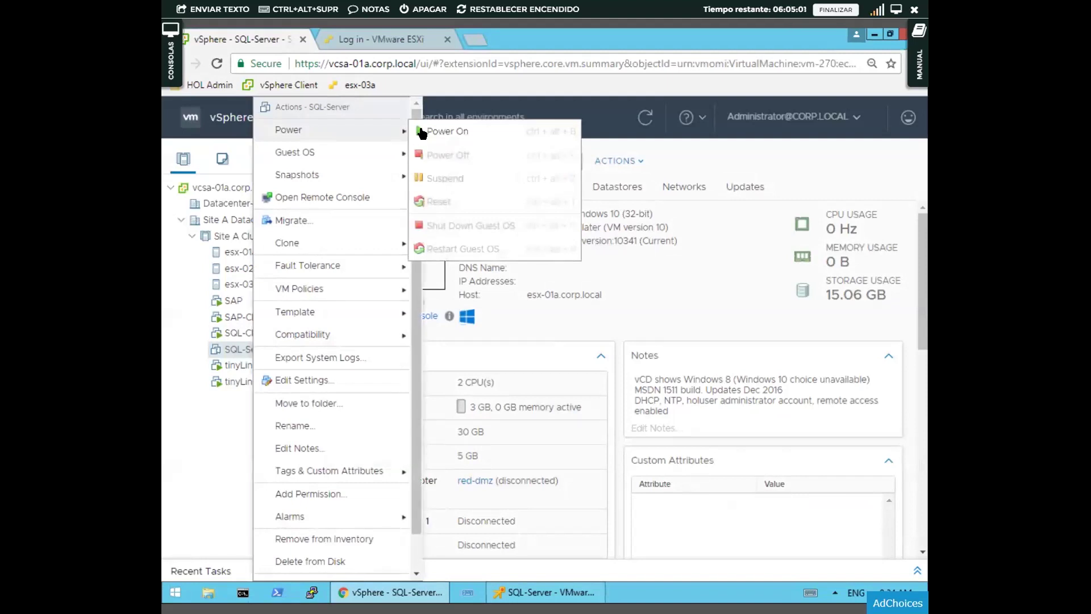
pyautogui.click(423, 132)
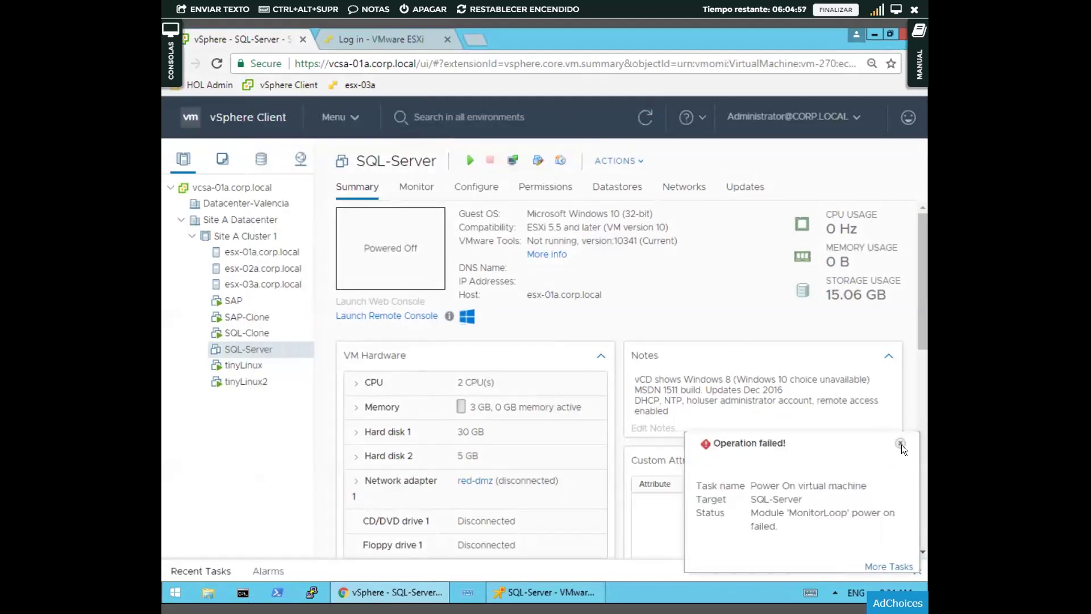
pyautogui.click(902, 443)
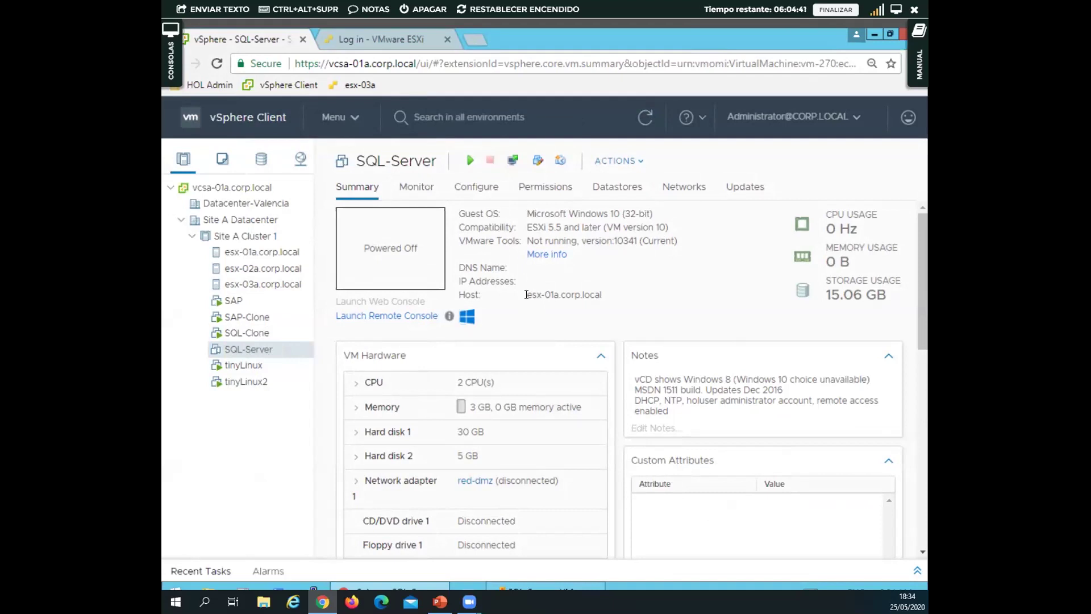
# - Check the host and power state of SQL-Server, SQL-Clone, SAP-Clone, SAP, tinyLinux and tinyLinux2
pyautogui.moveTo(526, 294); pyautogui.dragTo(589, 291)
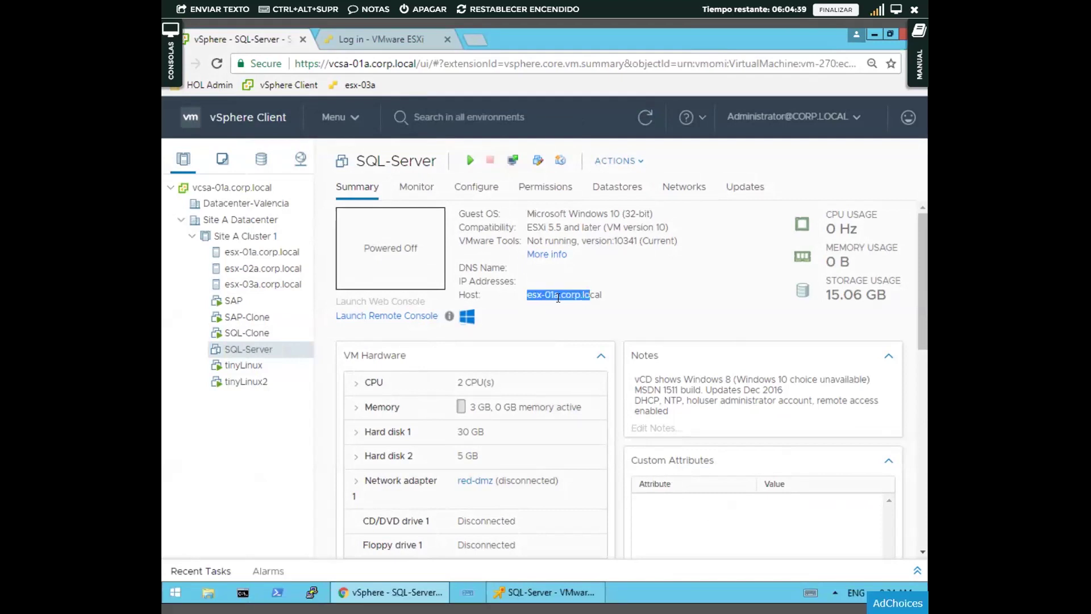
pyautogui.click(230, 336)
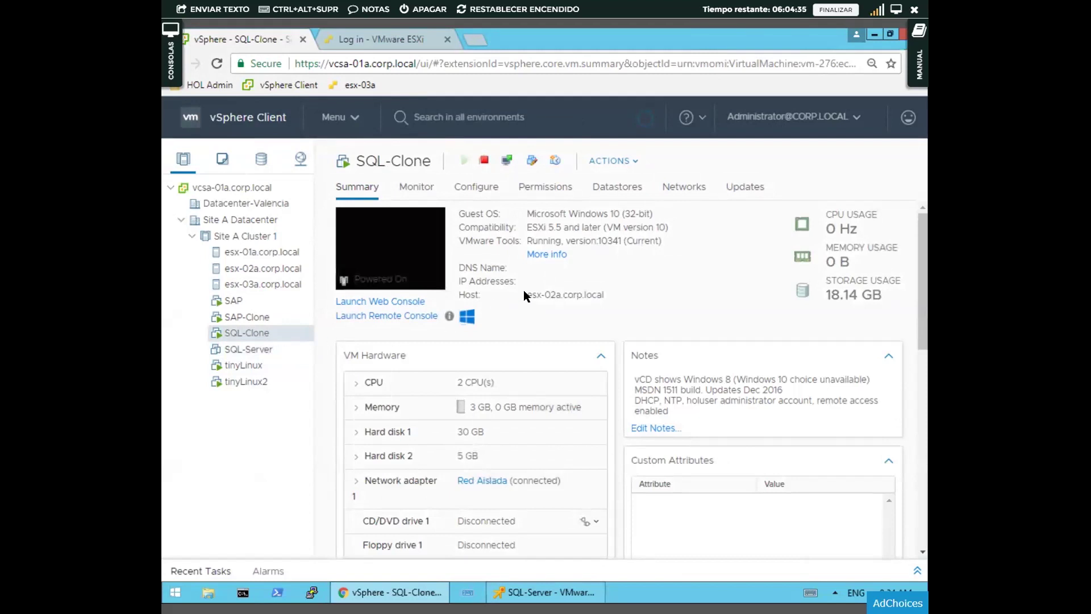
pyautogui.moveTo(524, 294); pyautogui.dragTo(594, 294)
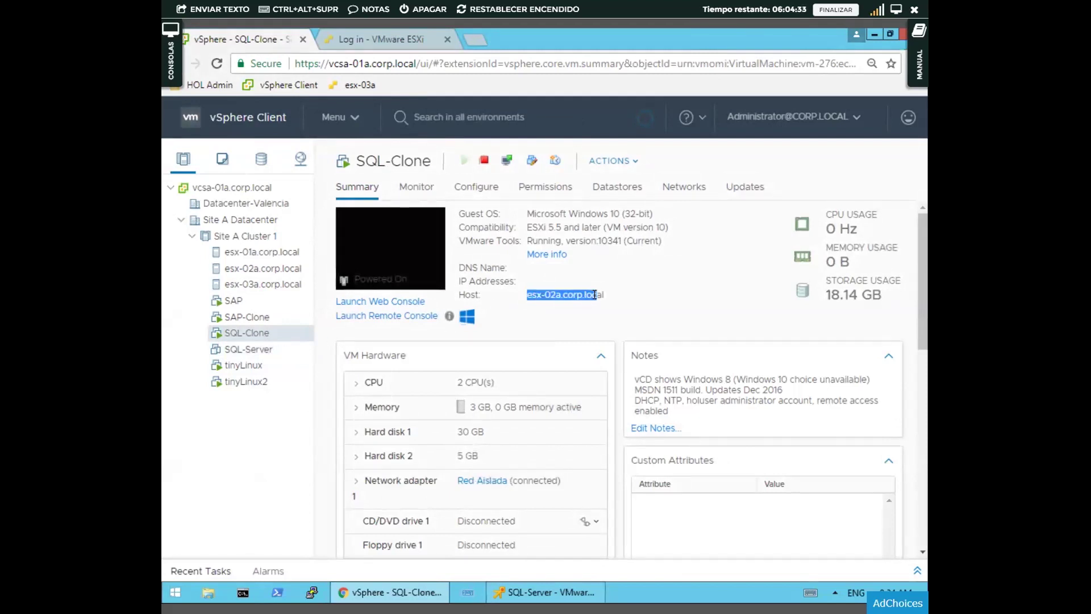
pyautogui.click(239, 318)
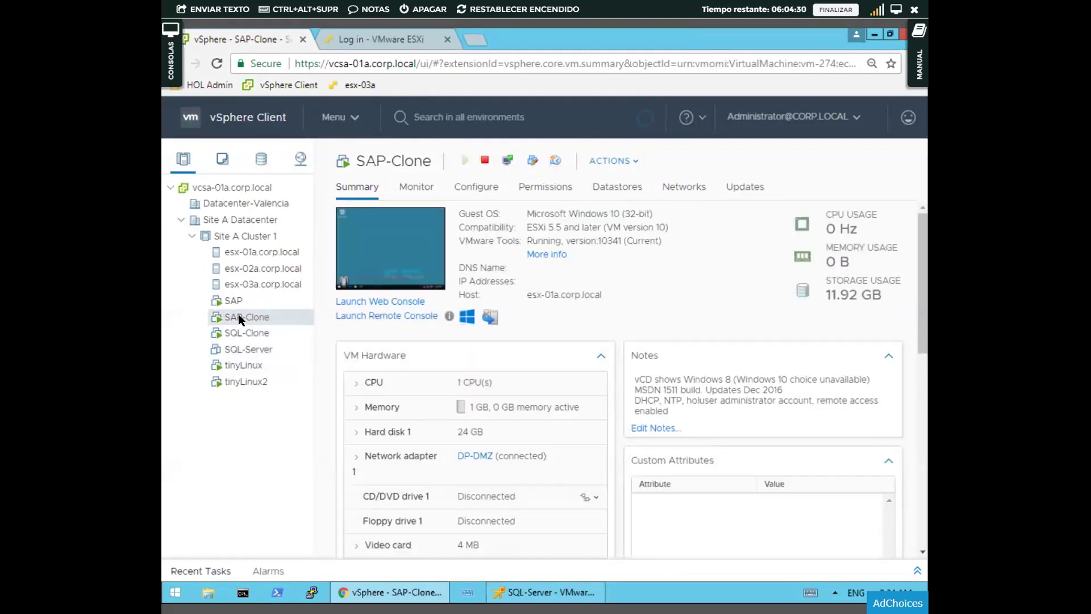
pyautogui.click(233, 301)
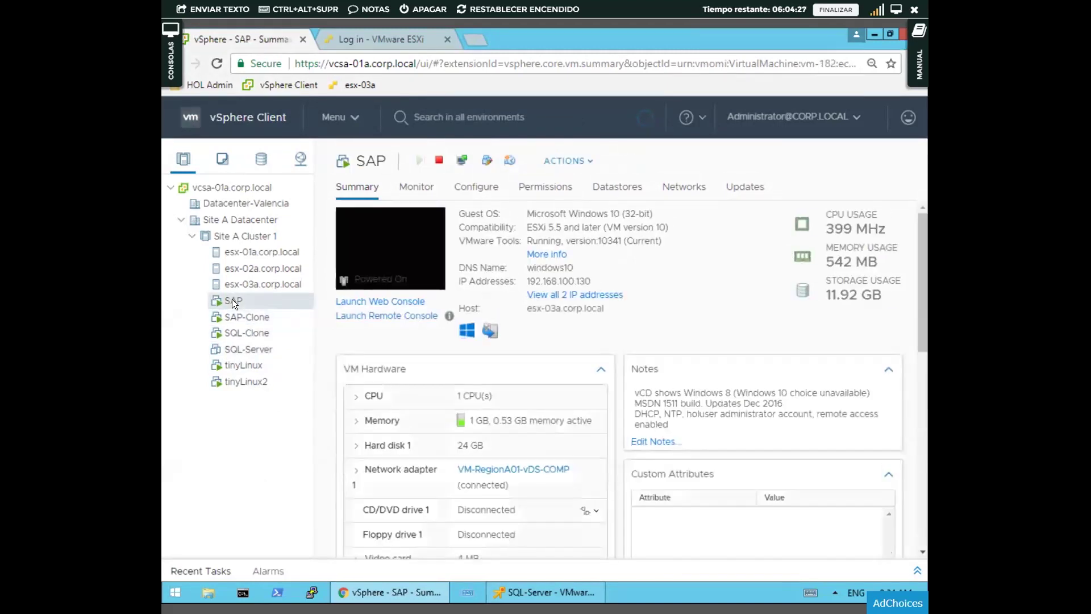
pyautogui.click(254, 360)
pyautogui.click(255, 385)
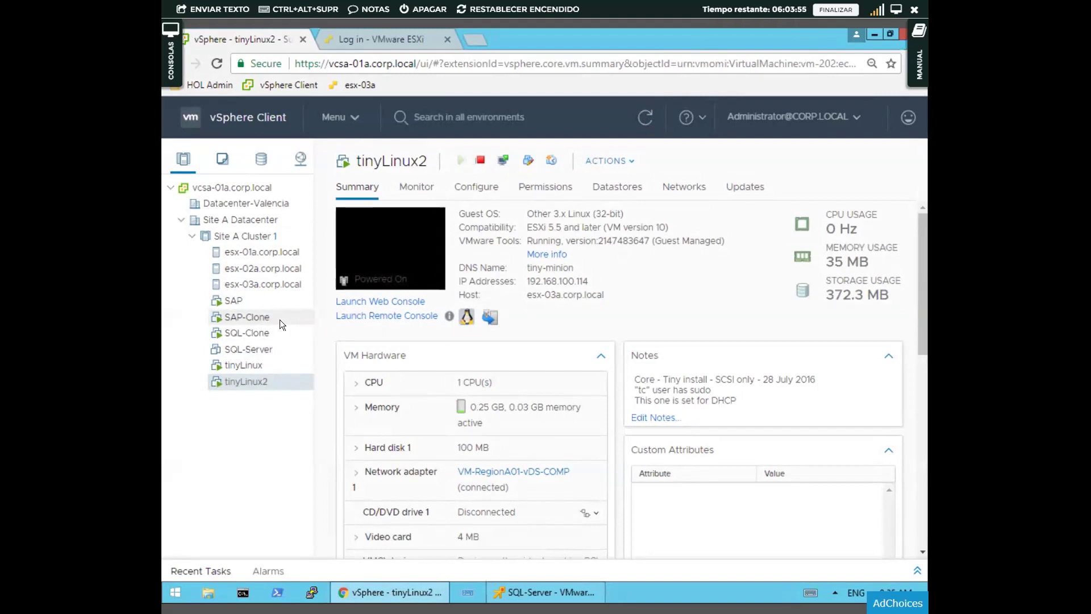
pyautogui.click(231, 300)
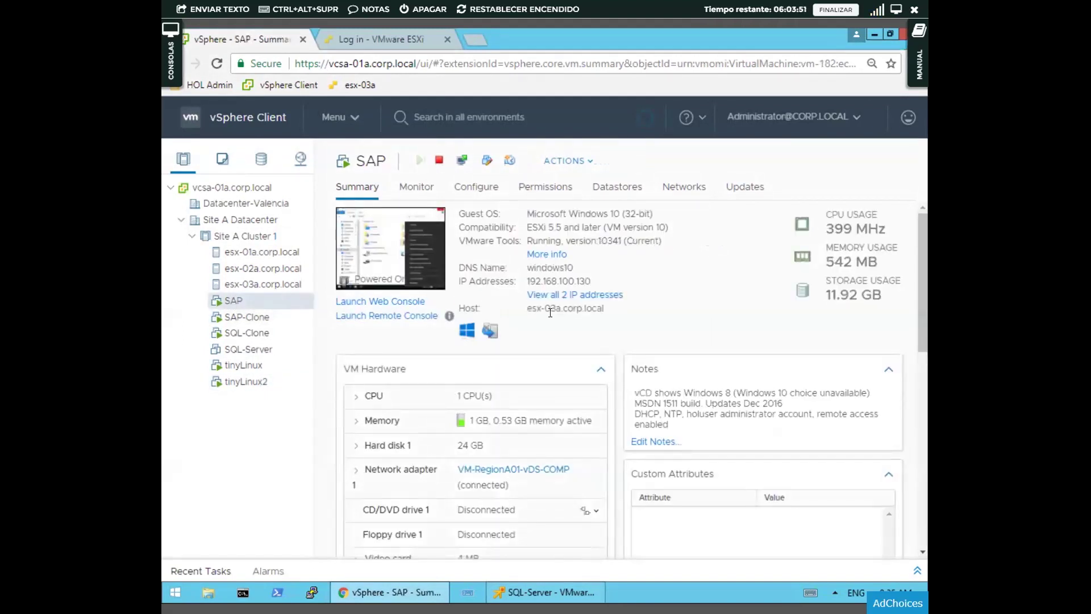
pyautogui.click(230, 311)
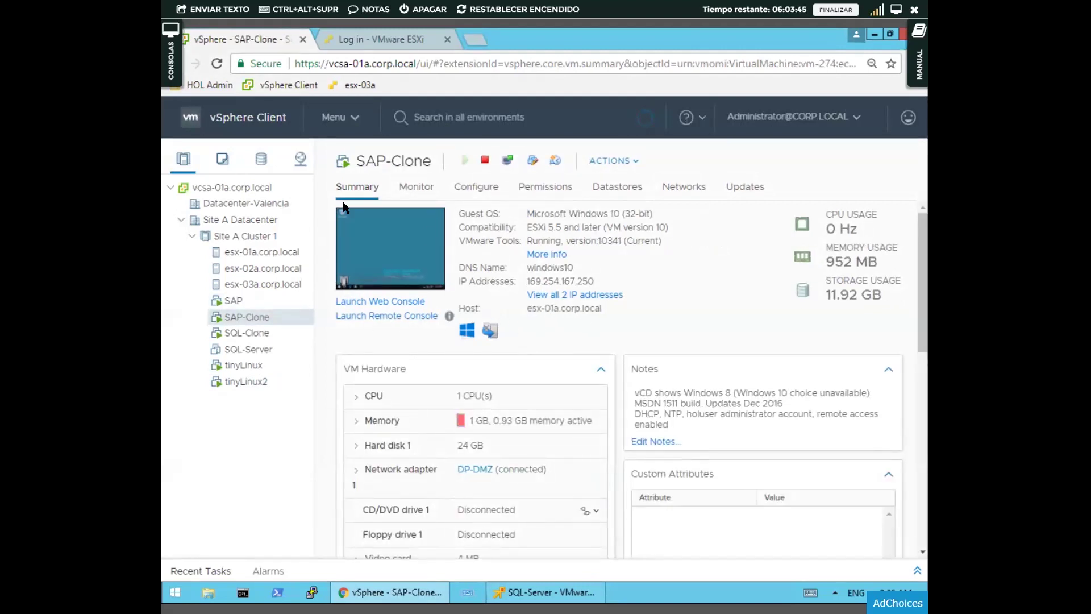
pyautogui.click(244, 236)
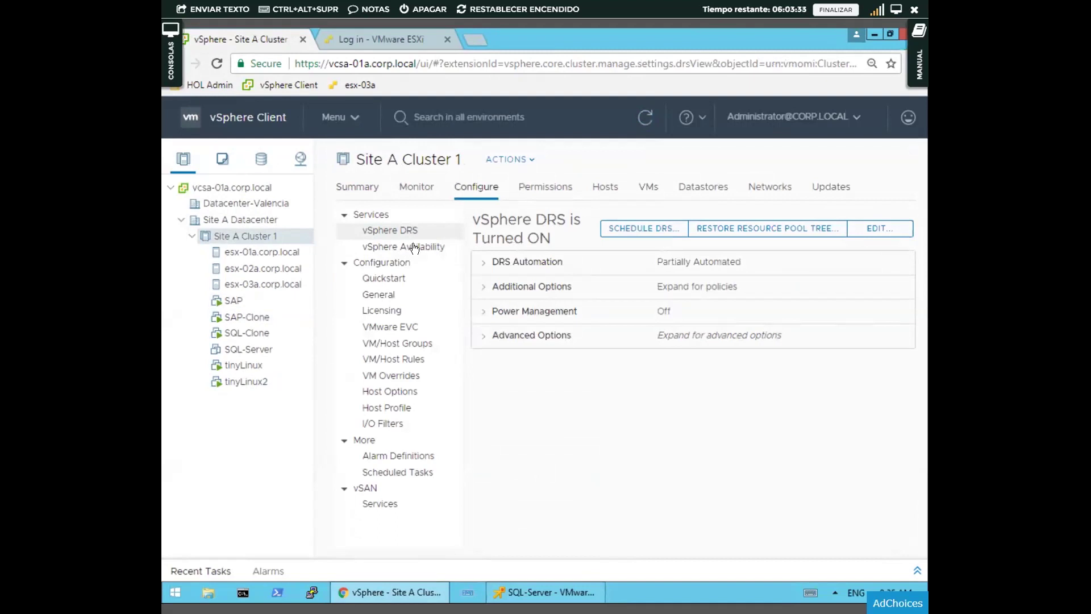
# - Show Site A Cluster 1's vSphere Availability page with HA on and Proactive HA off
pyautogui.click(419, 249)
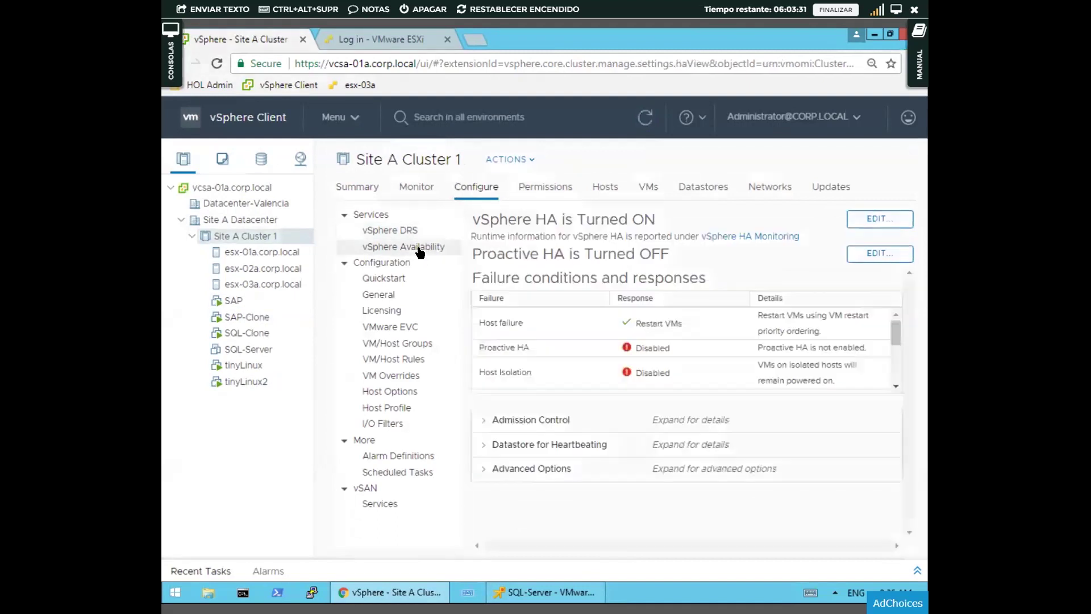
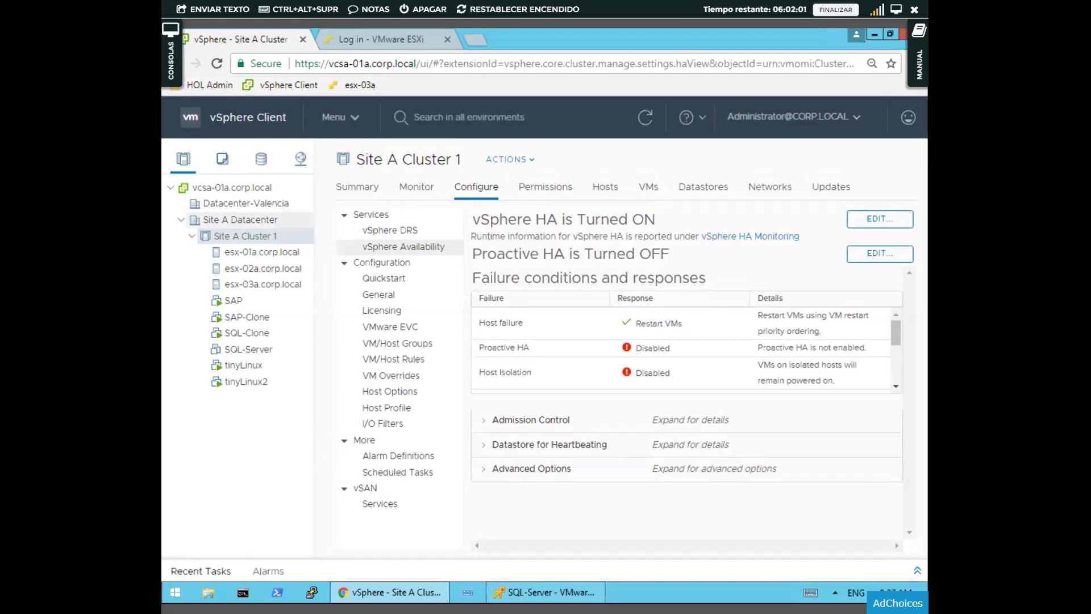
# - In a new Chrome window, search Google for 'vmware compatibility guide' and open the VMware Compatibility Guide result
pyautogui.hotkey('ctrl', 'n')
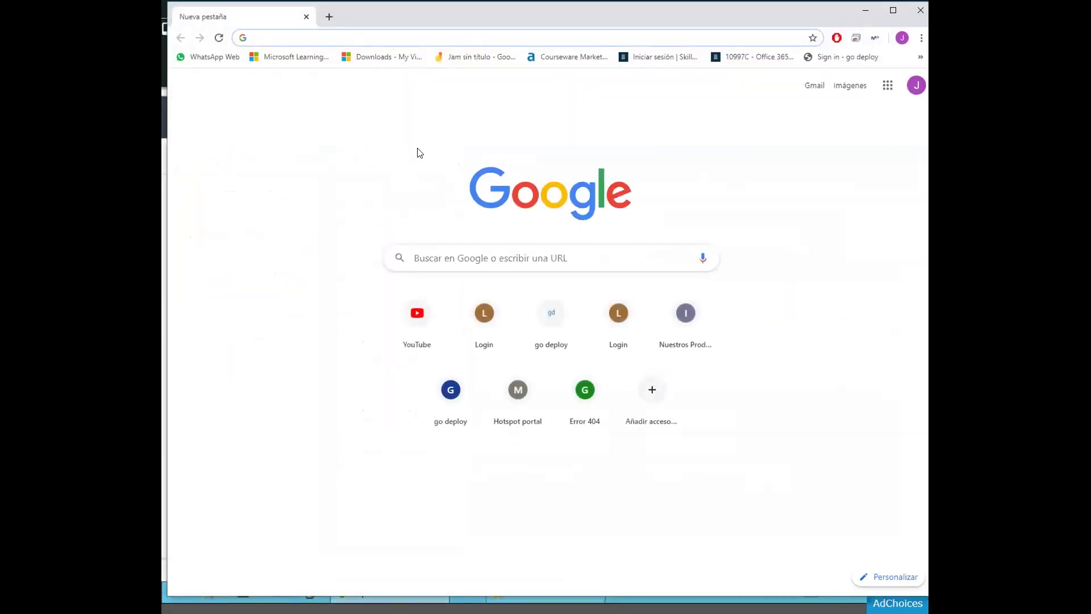
pyautogui.write('vmware ')
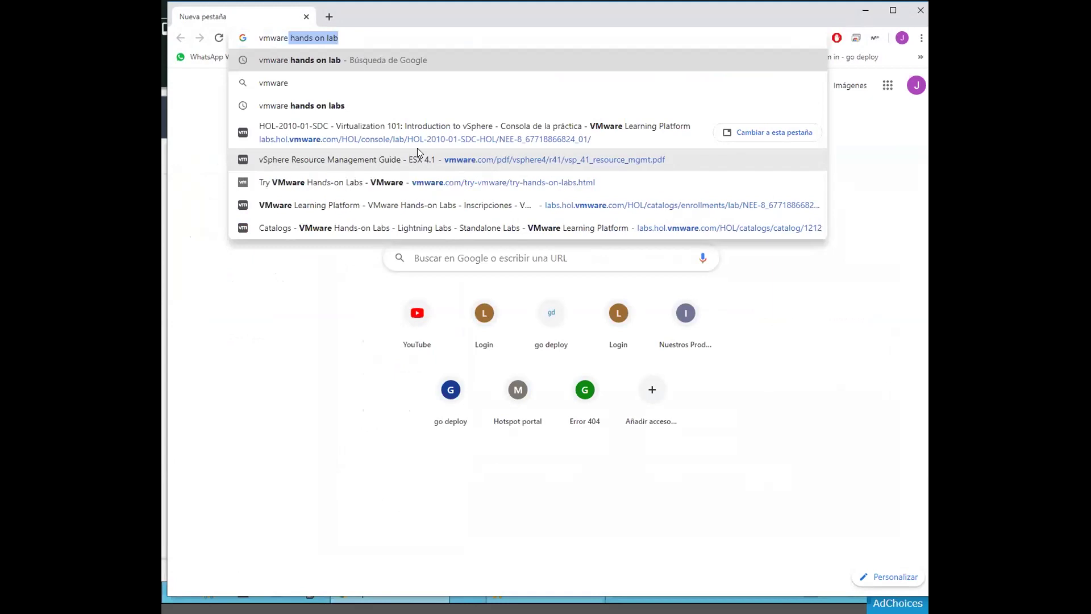
pyautogui.write('compatibi')
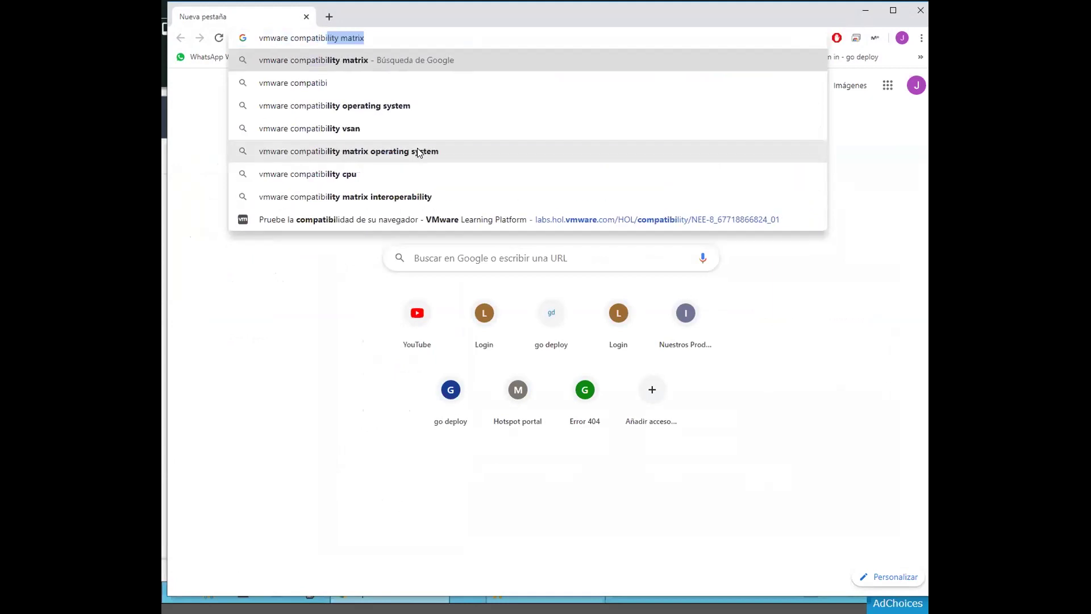
pyautogui.write('lity guide')
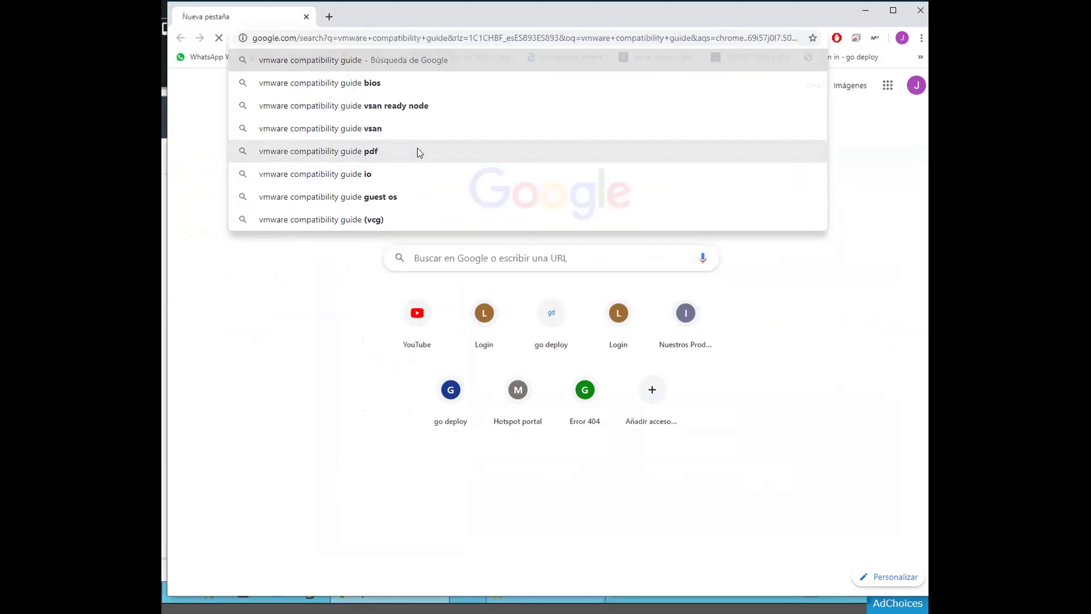
pyautogui.press('Return')
pyautogui.click(338, 195)
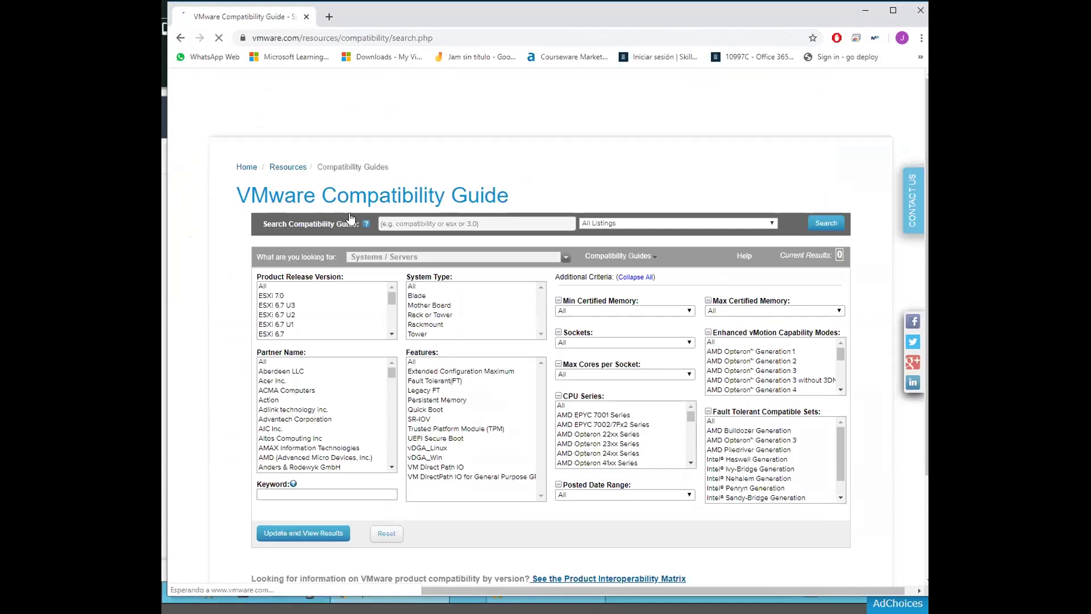
# - Filter the server search by the keyword 'dl380' to list the ProLiant DL380 models
pyautogui.click(349, 489)
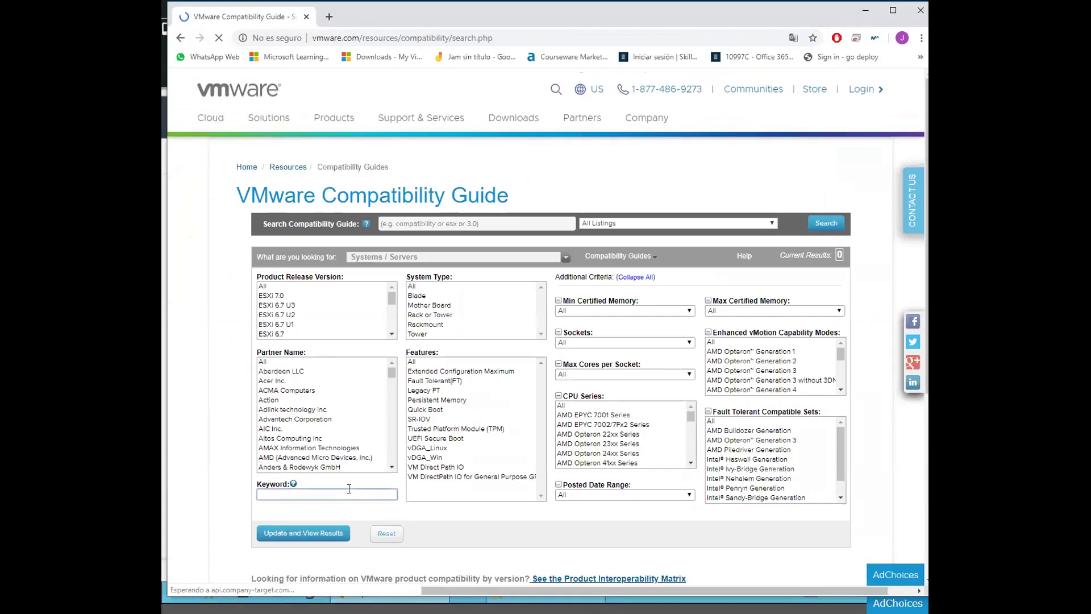
pyautogui.write('dl')
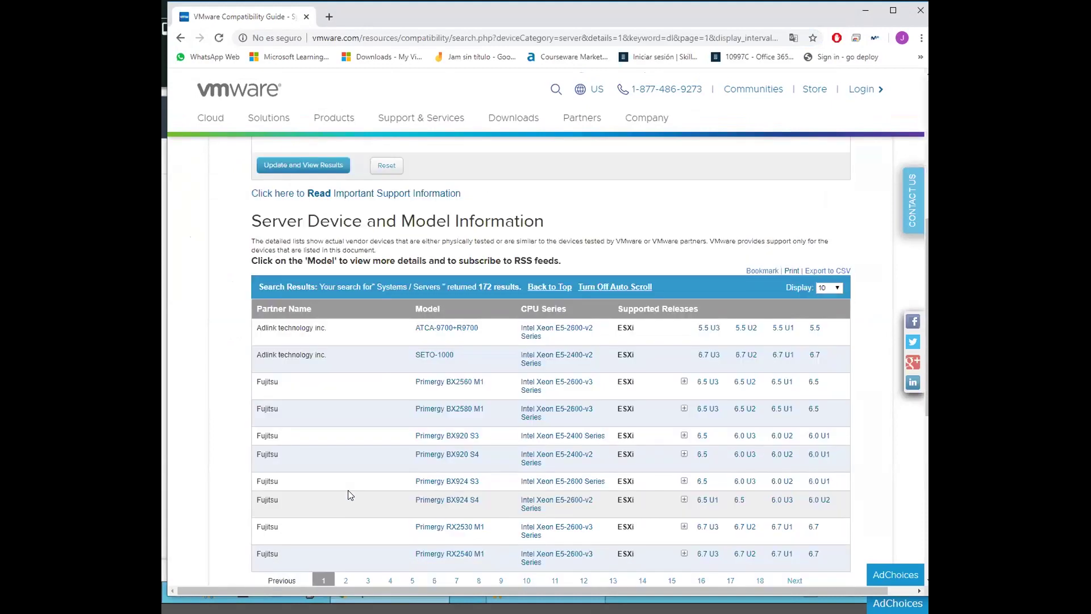
pyautogui.moveTo(351, 494)
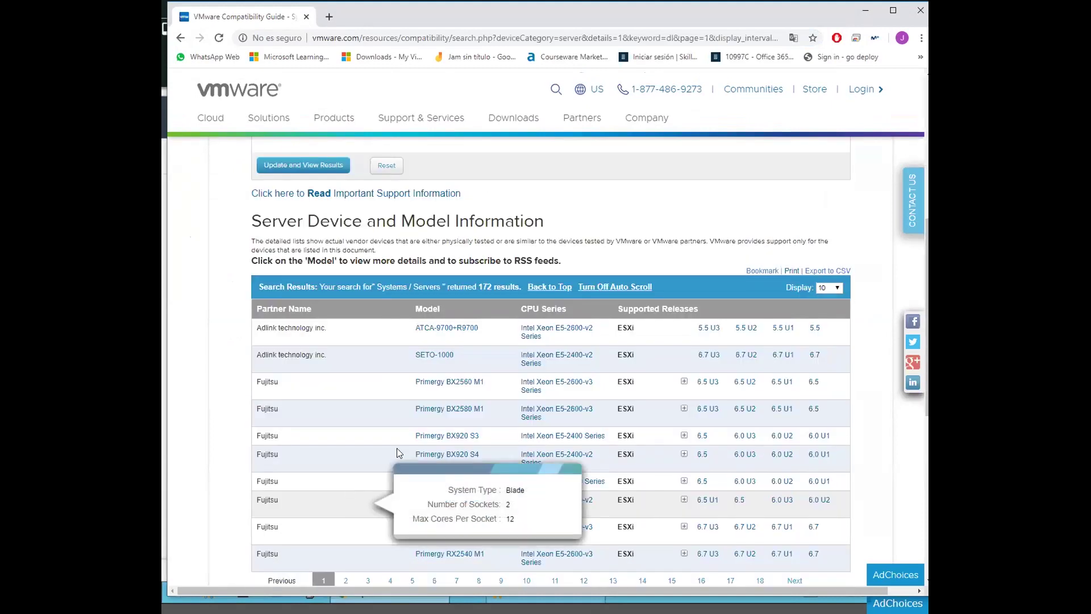
pyautogui.scroll(2, 344, 341)
pyautogui.write('380')
pyautogui.click(336, 284)
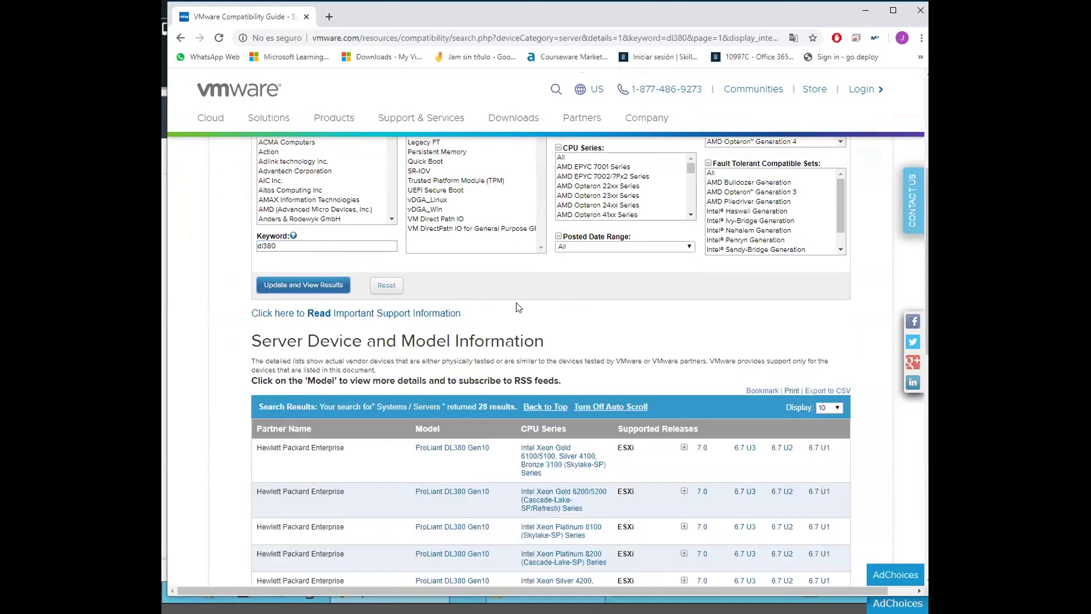
pyautogui.scroll(-3, 588, 352)
pyautogui.keyDown('ctrl'); pyautogui.scroll(1, 586, 347); pyautogui.keyUp('ctrl')
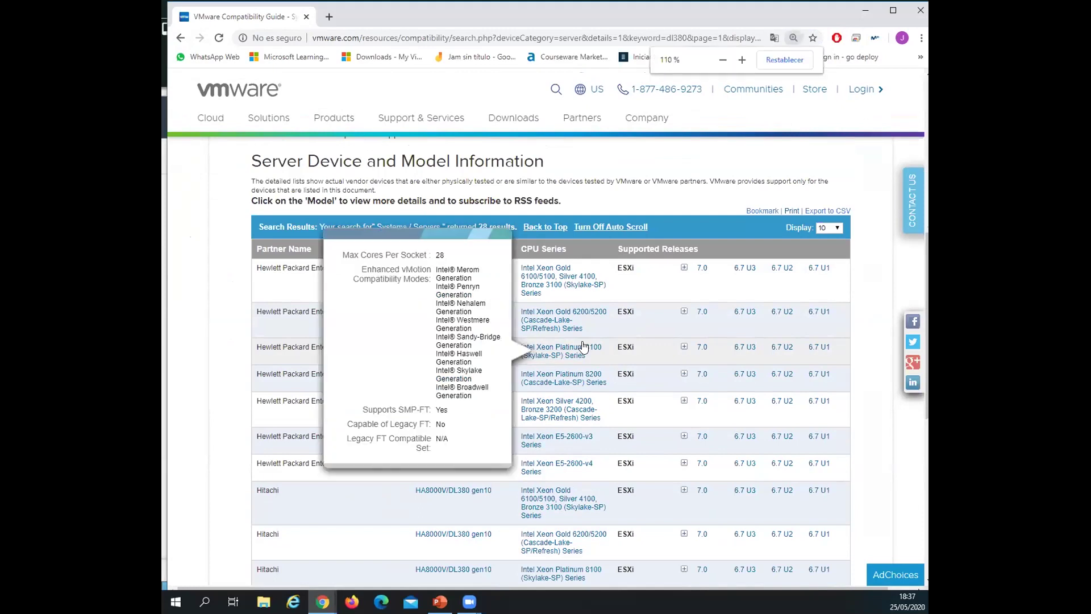
pyautogui.keyDown('ctrl'); pyautogui.scroll(1, 209, 355); pyautogui.keyUp('ctrl')
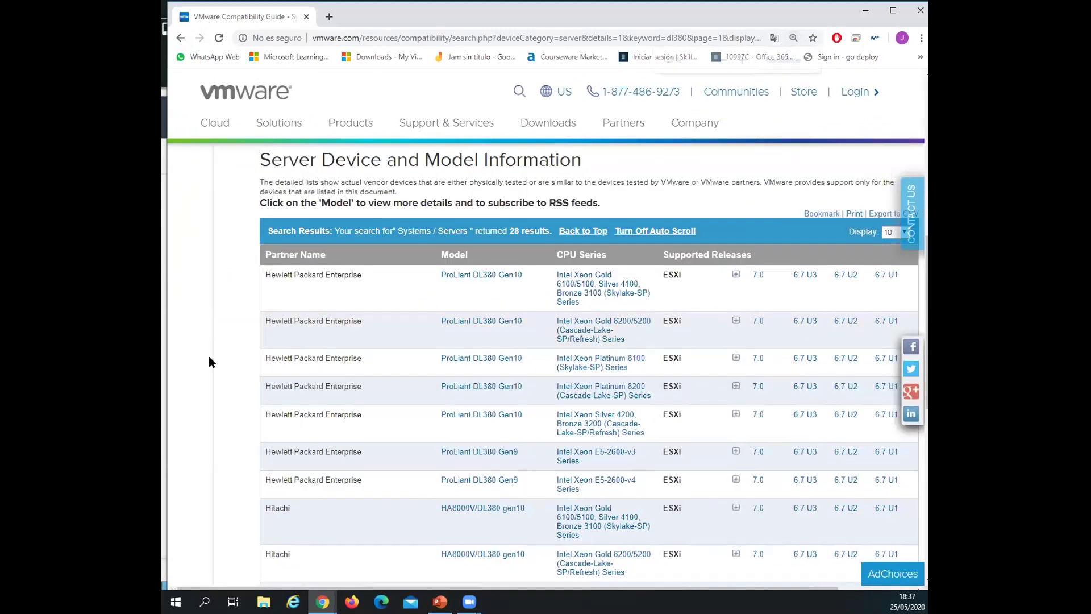
pyautogui.keyDown('ctrl'); pyautogui.scroll(1, 209, 356); pyautogui.keyUp('ctrl')
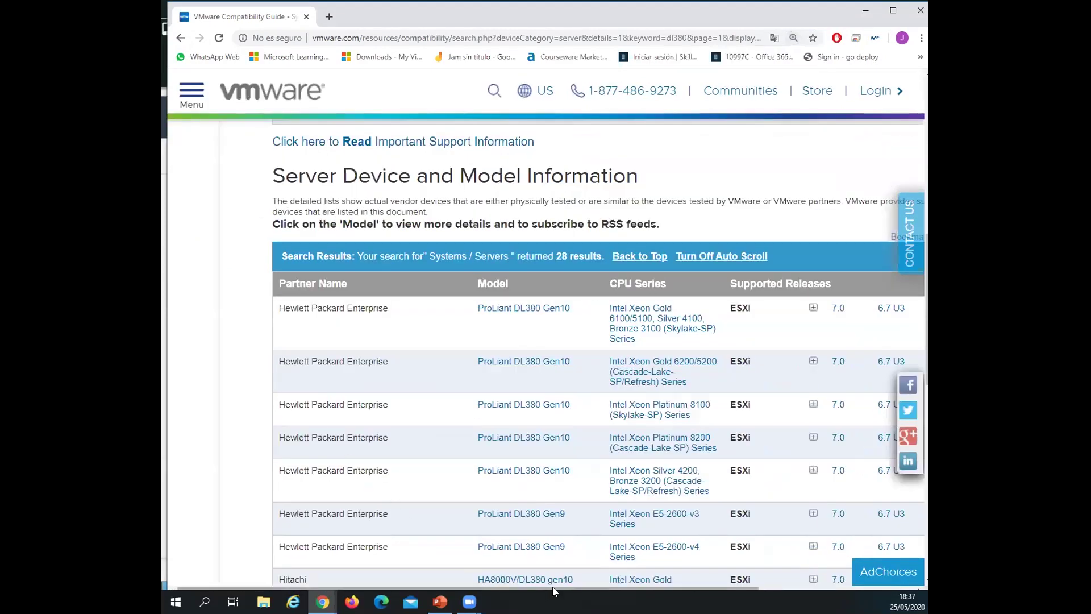
pyautogui.moveTo(570, 589); pyautogui.dragTo(606, 588)
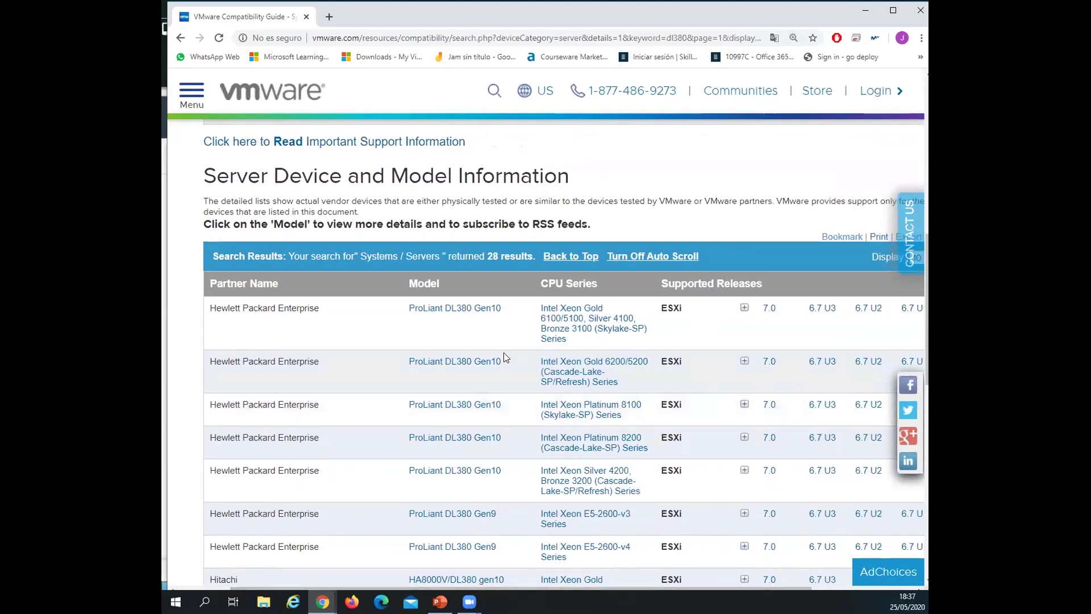
pyautogui.scroll(-3, 509, 404)
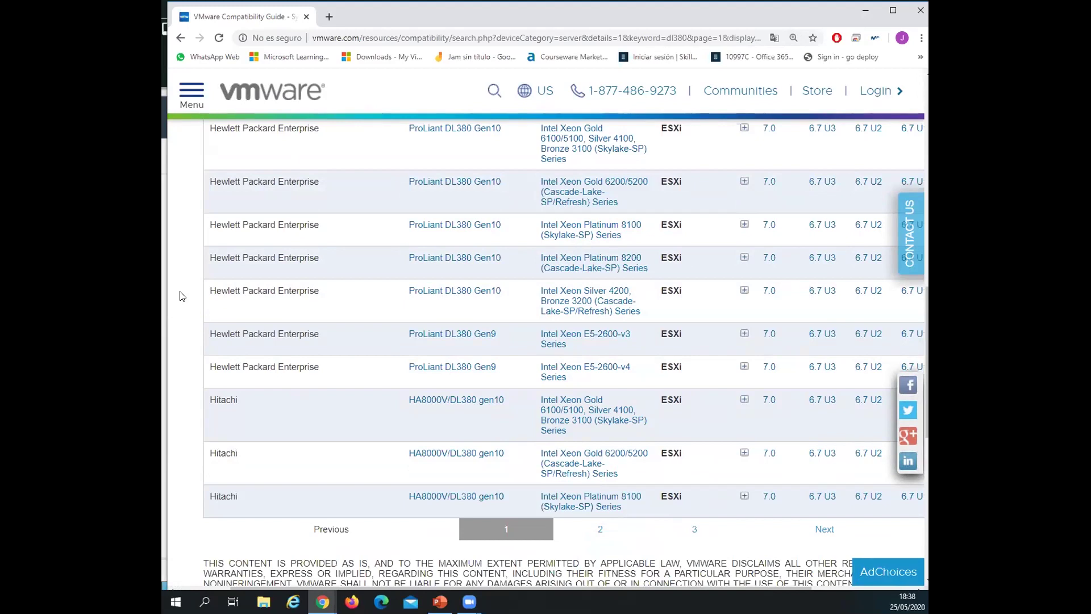
# - Go to page 2 of the results and check the CPU Series vMotion compatibility modes
pyautogui.click(593, 532)
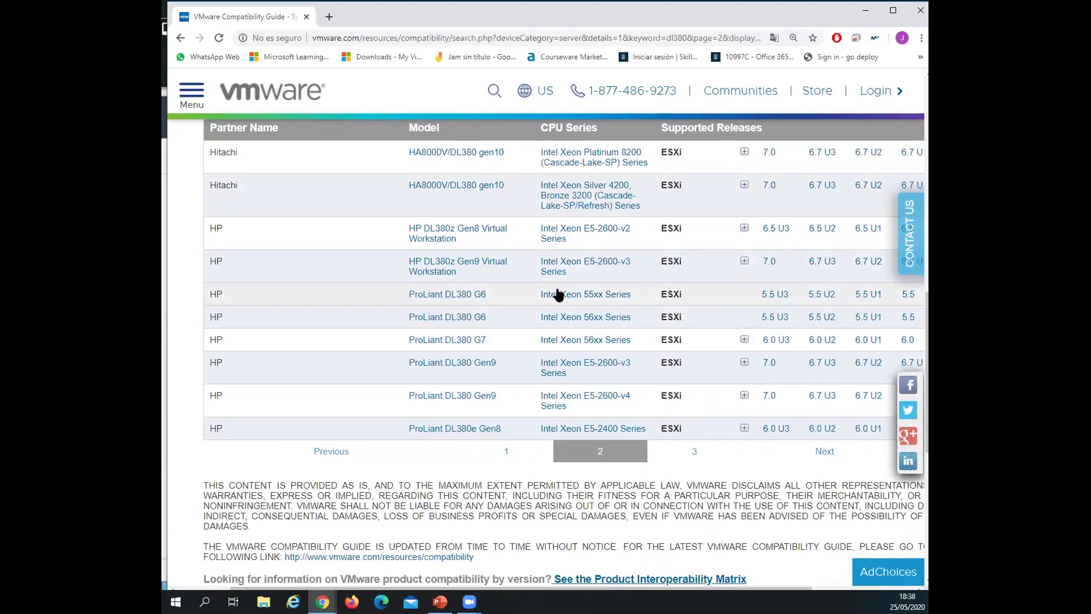
pyautogui.moveTo(593, 299)
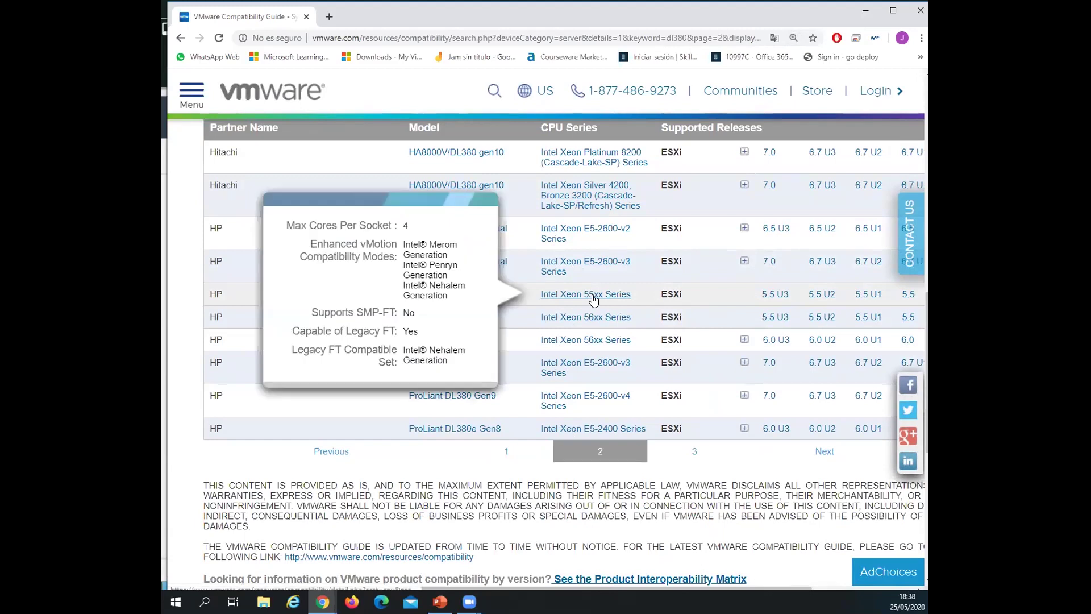
pyautogui.moveTo(595, 322)
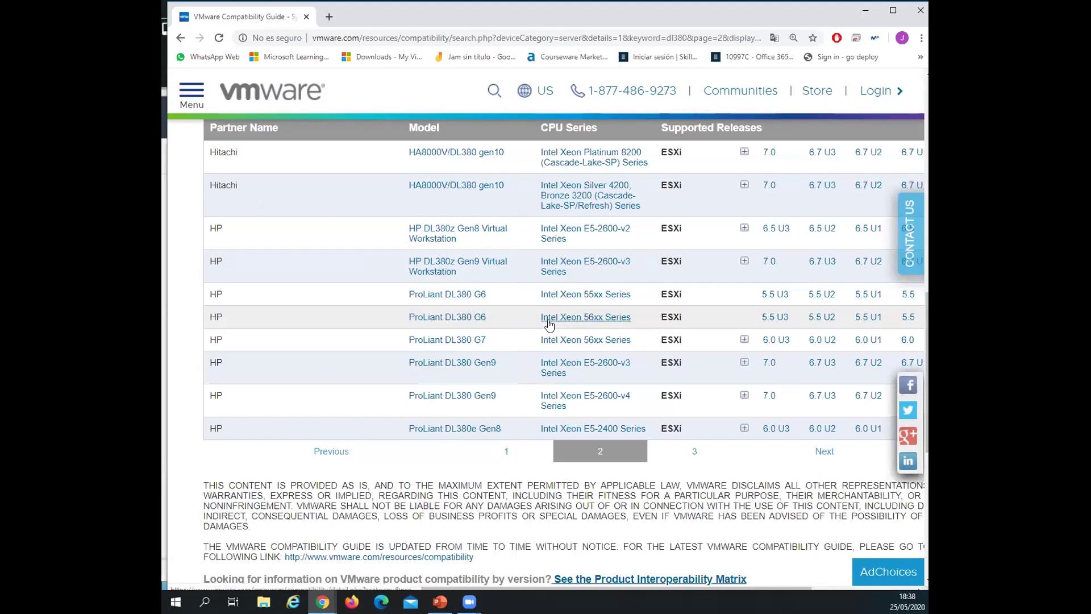
pyautogui.moveTo(552, 326)
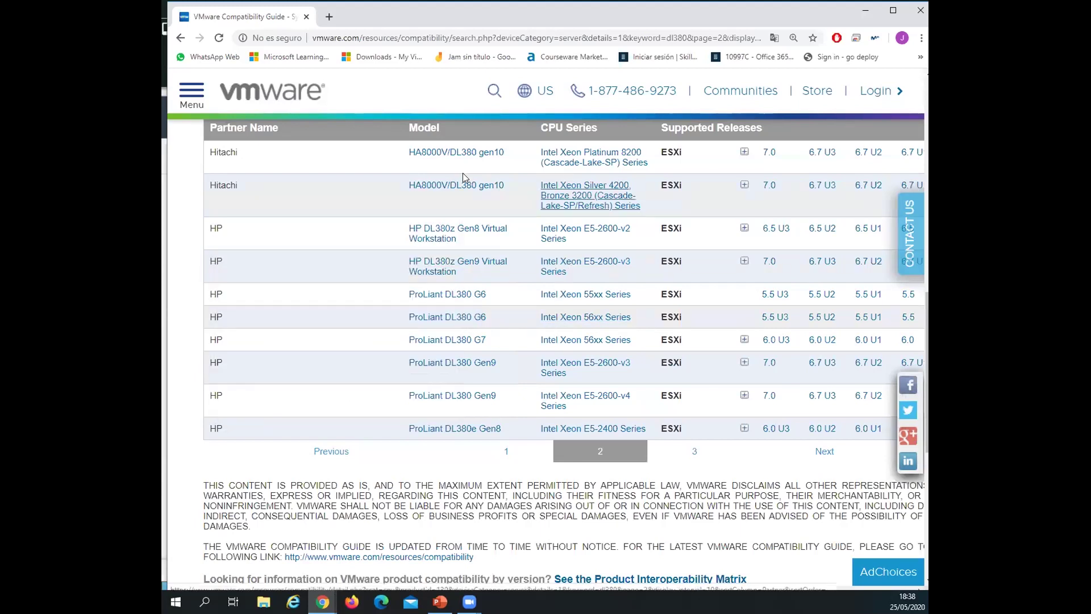
pyautogui.scroll(3, 364, 227)
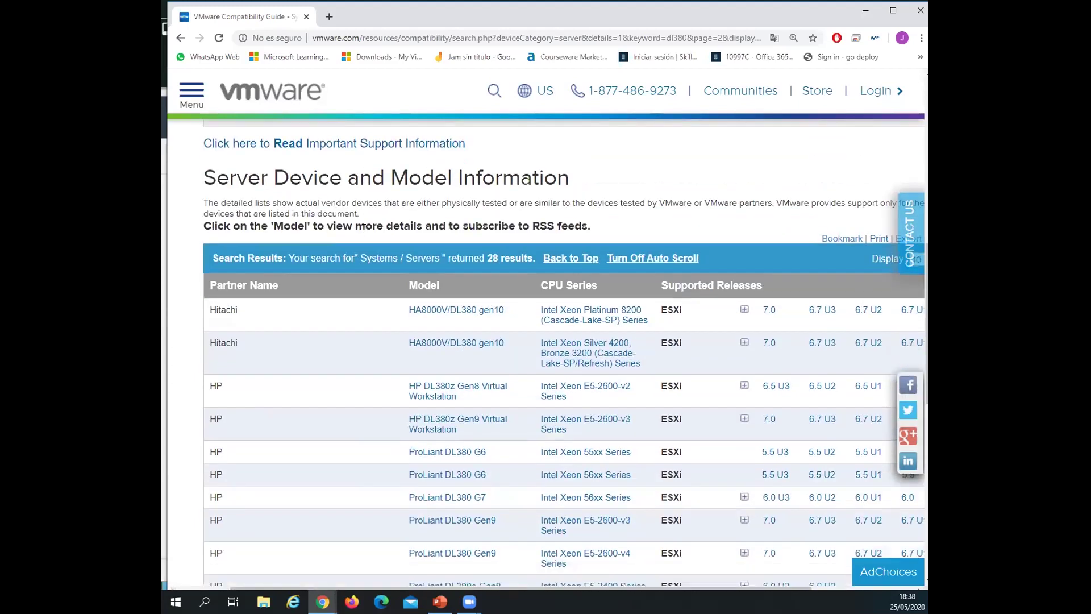
pyautogui.scroll(-4, 527, 370)
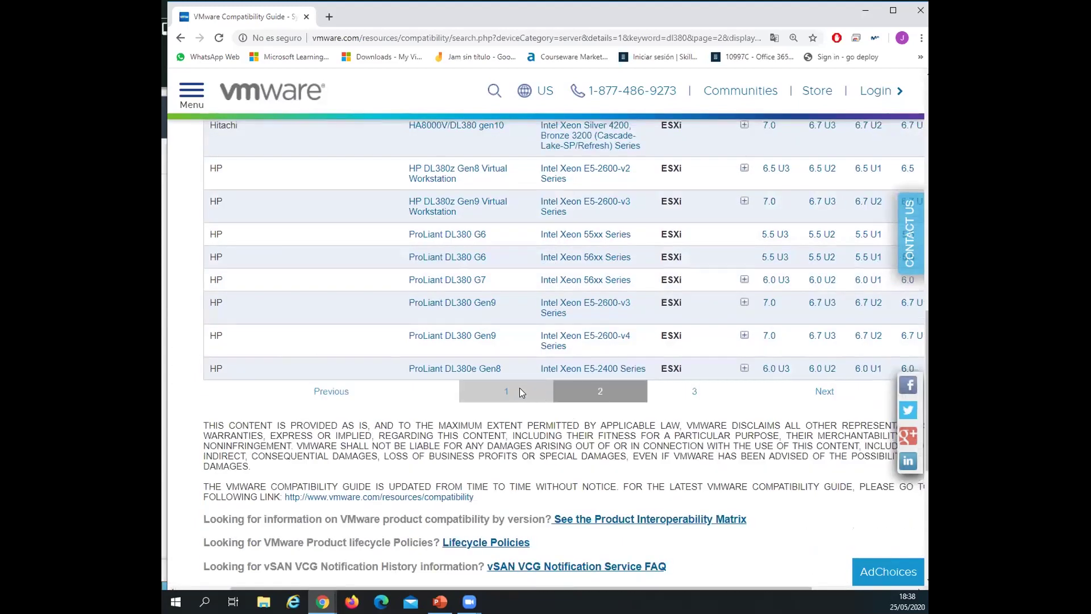
pyautogui.click(520, 393)
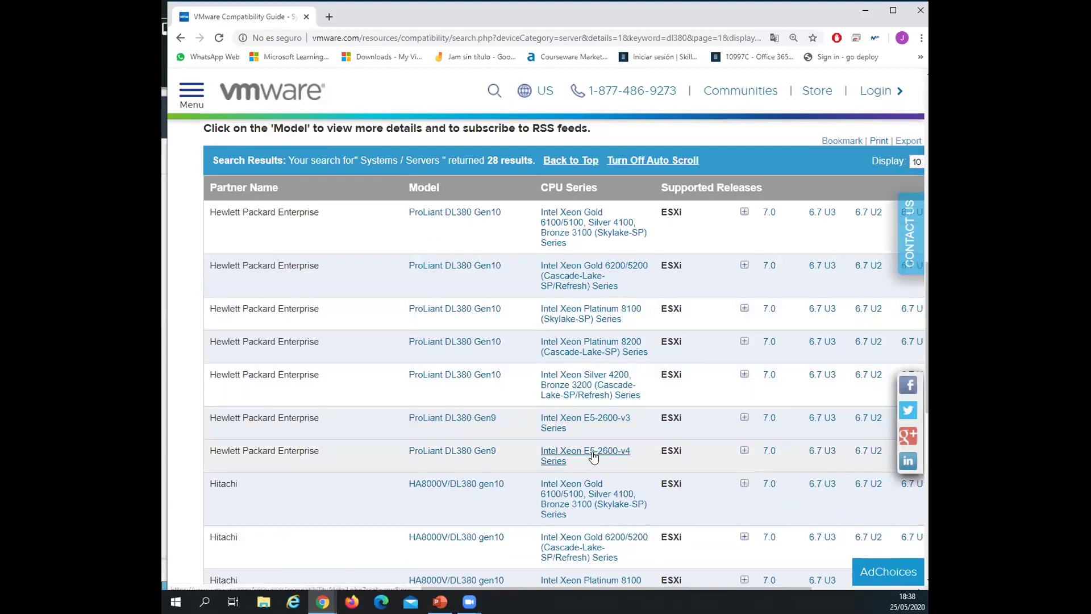
pyautogui.moveTo(593, 456)
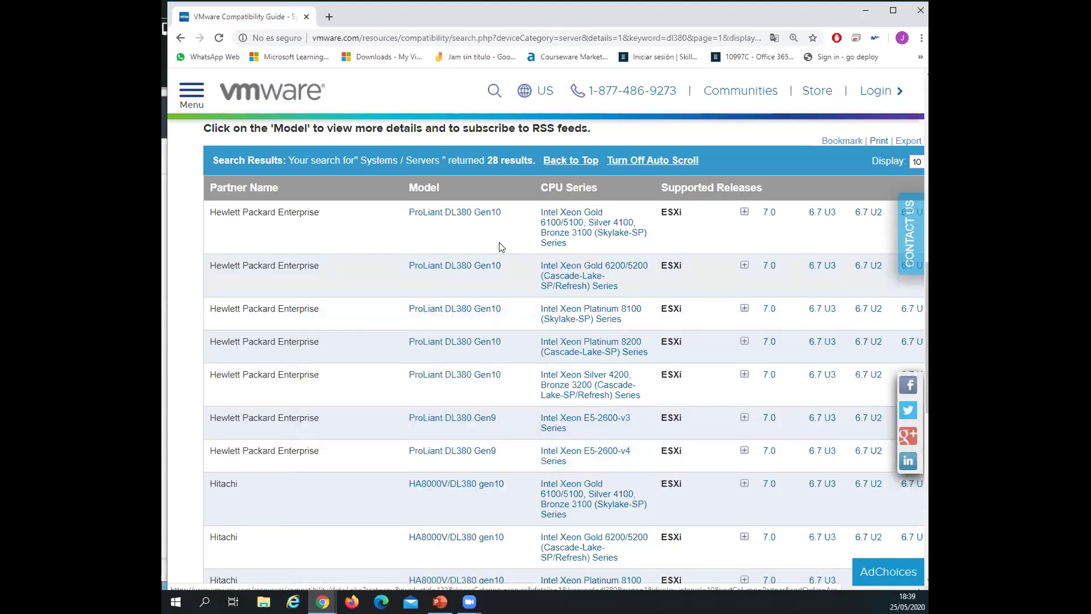
pyautogui.scroll(-6, 513, 311)
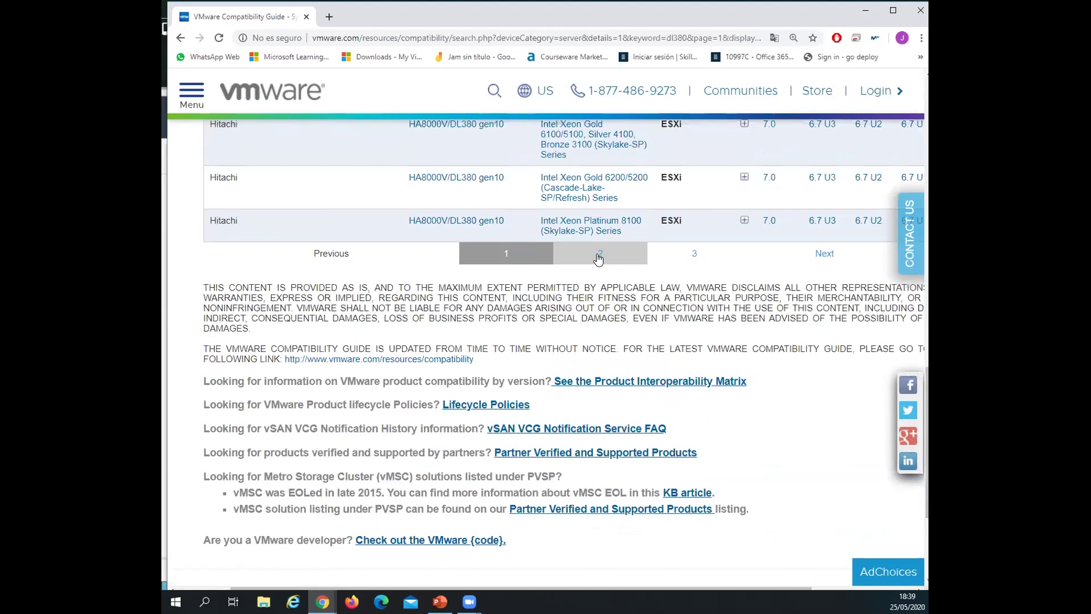
pyautogui.click(600, 254)
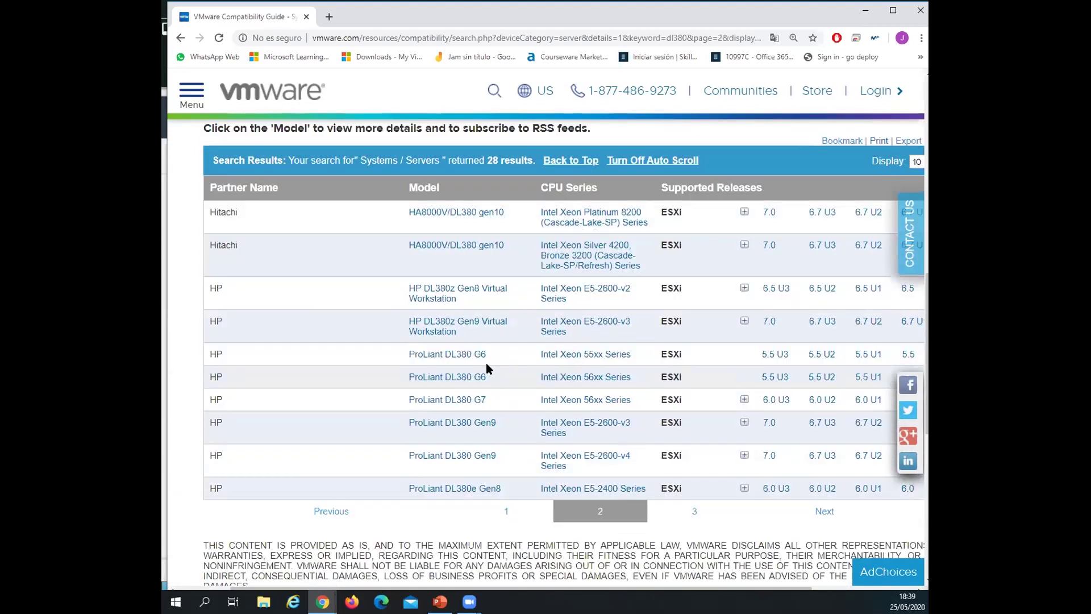
# - Minimize Chrome, dismiss Site A Cluster 1's actions menu, and open its vSphere DRS settings
pyautogui.moveTo(575, 385)
pyautogui.click(853, 20)
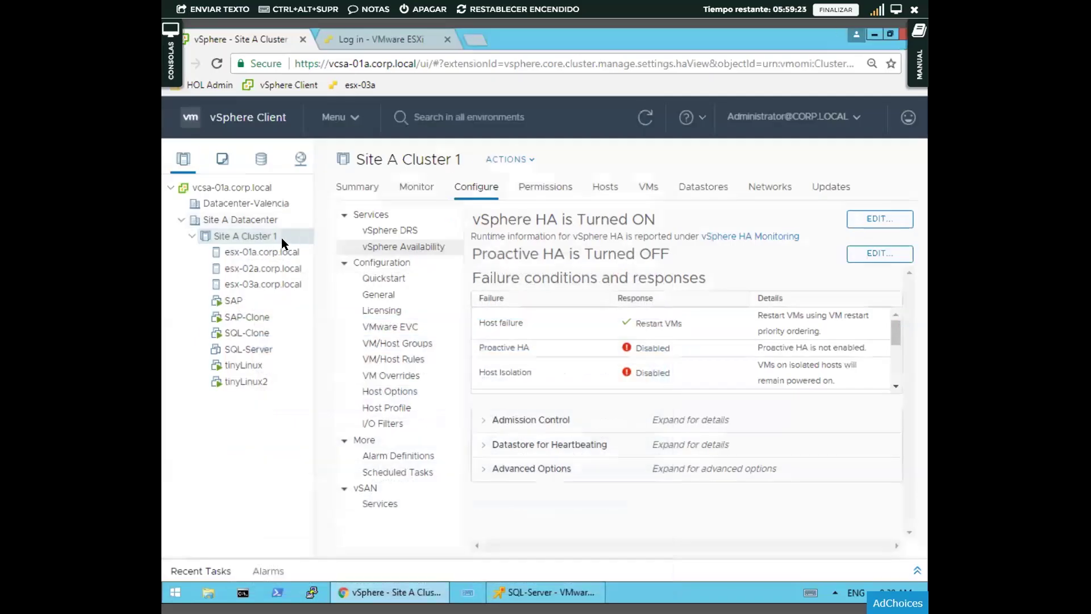
pyautogui.rightClick(256, 236)
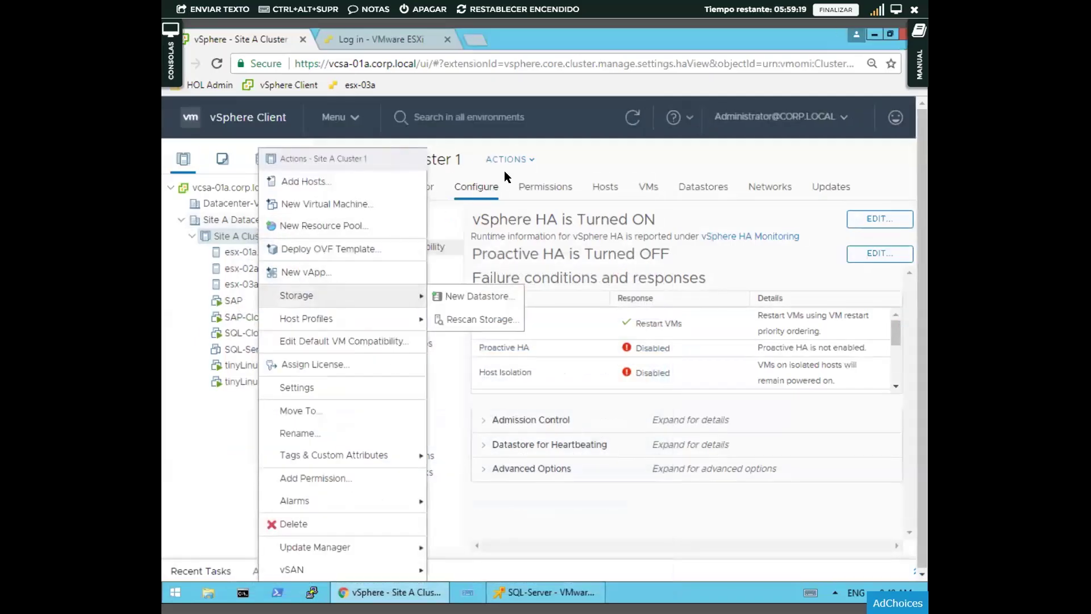
pyautogui.click(535, 173)
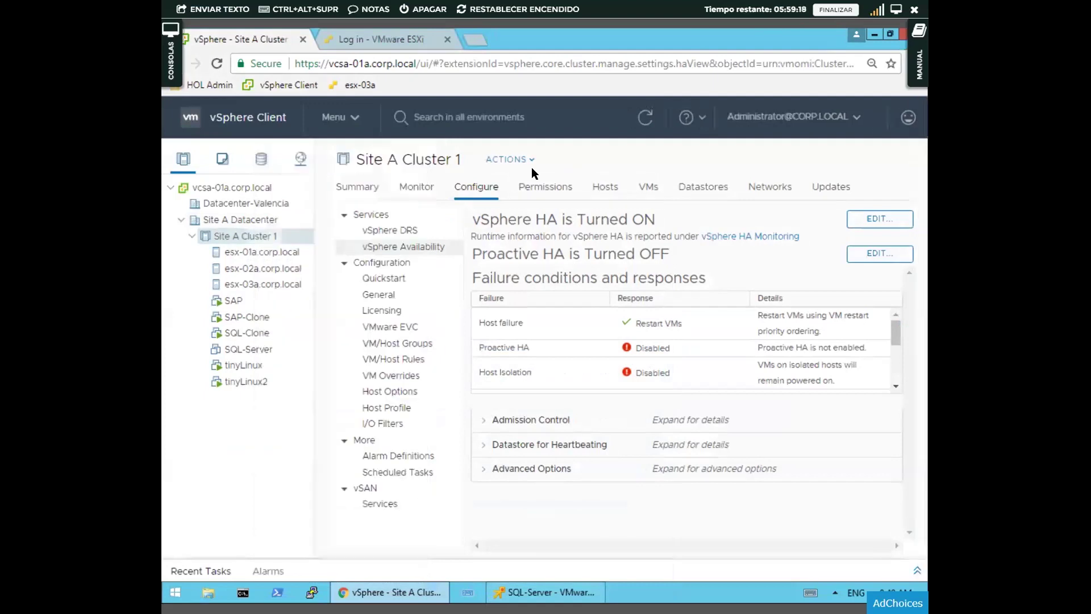
pyautogui.click(403, 230)
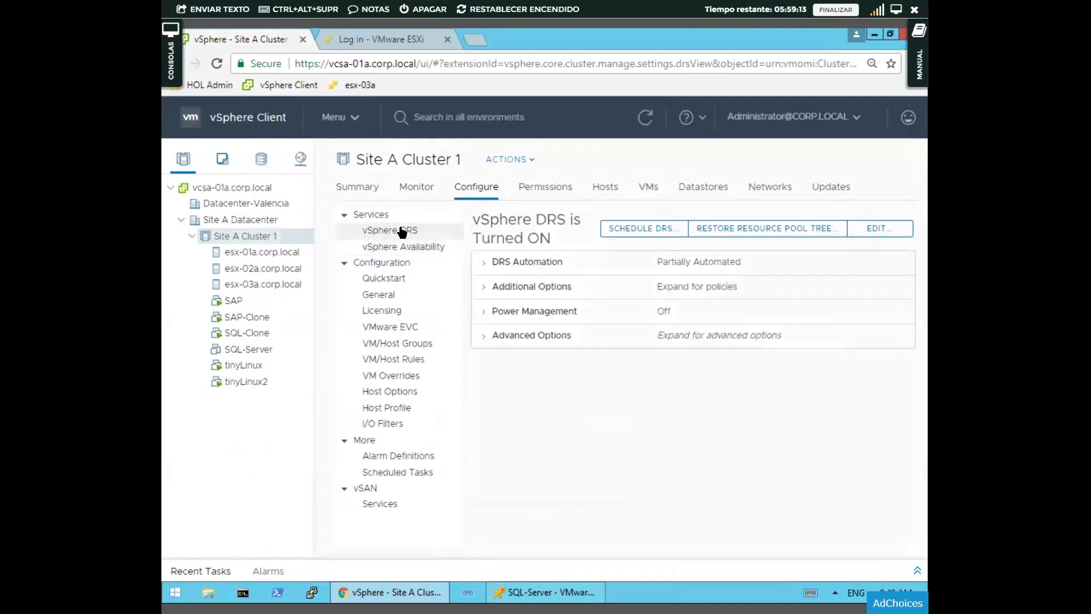
pyautogui.click(867, 230)
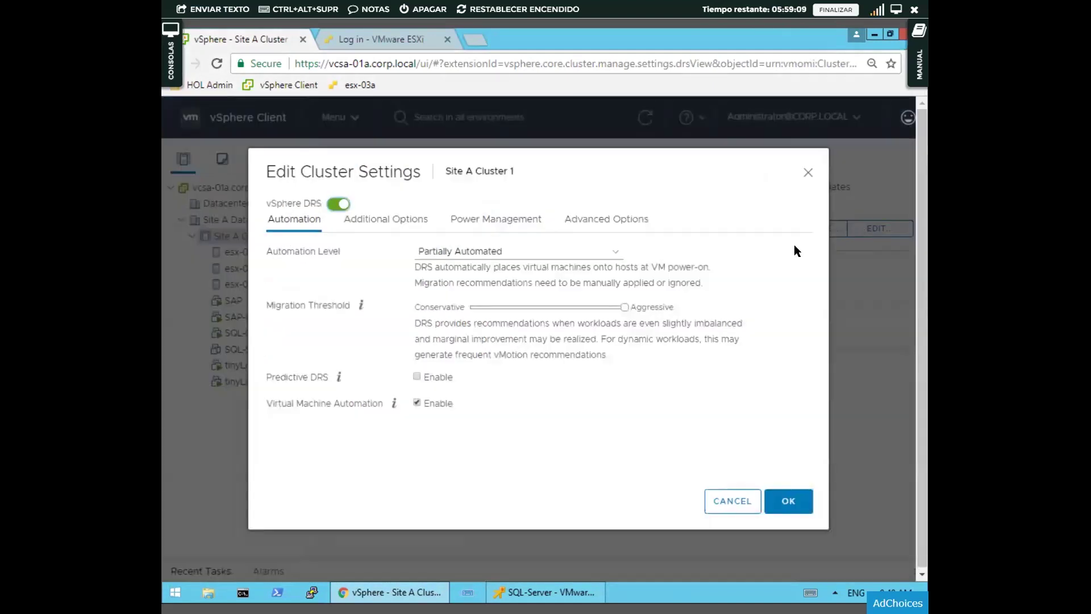
pyautogui.click(399, 220)
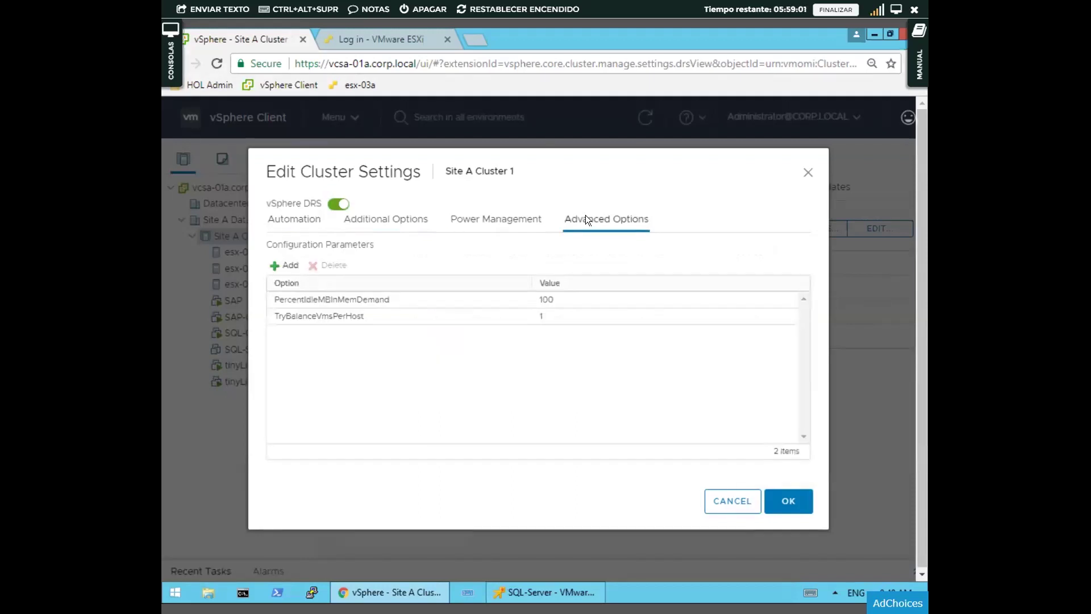
pyautogui.click(293, 219)
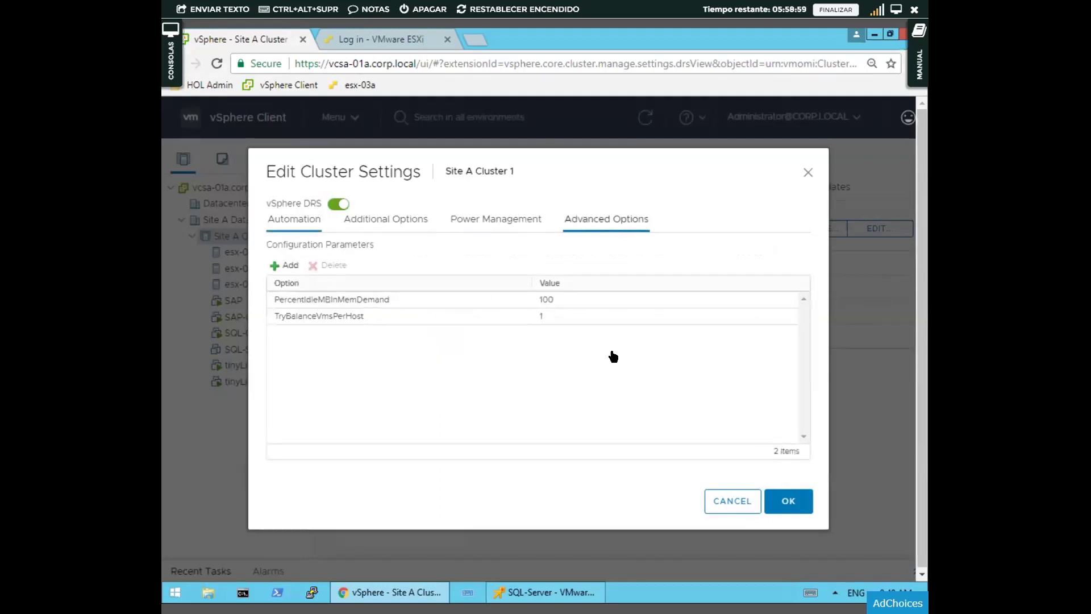
pyautogui.click(748, 507)
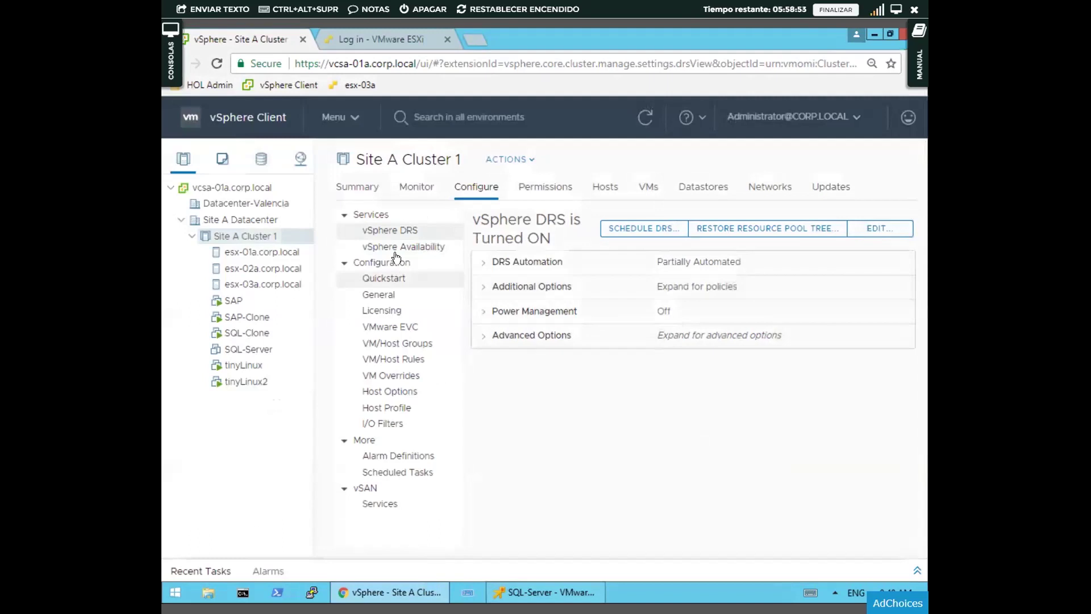
# - From the VMware EVC page, edit the EVC mode and enable EVC for Intel hosts (Merom baseline)
pyautogui.click(393, 328)
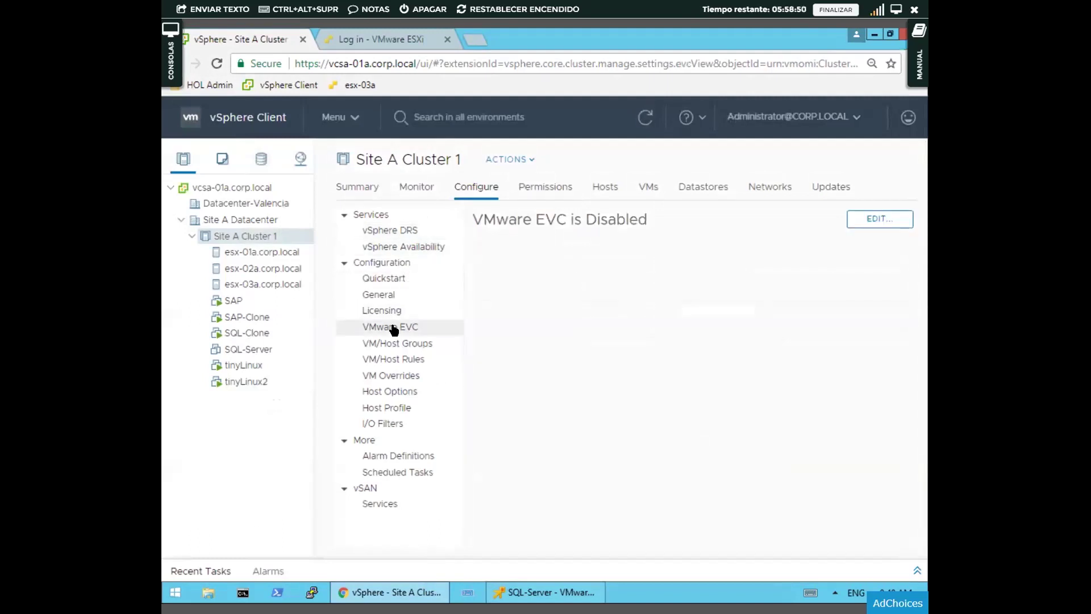
pyautogui.click(880, 220)
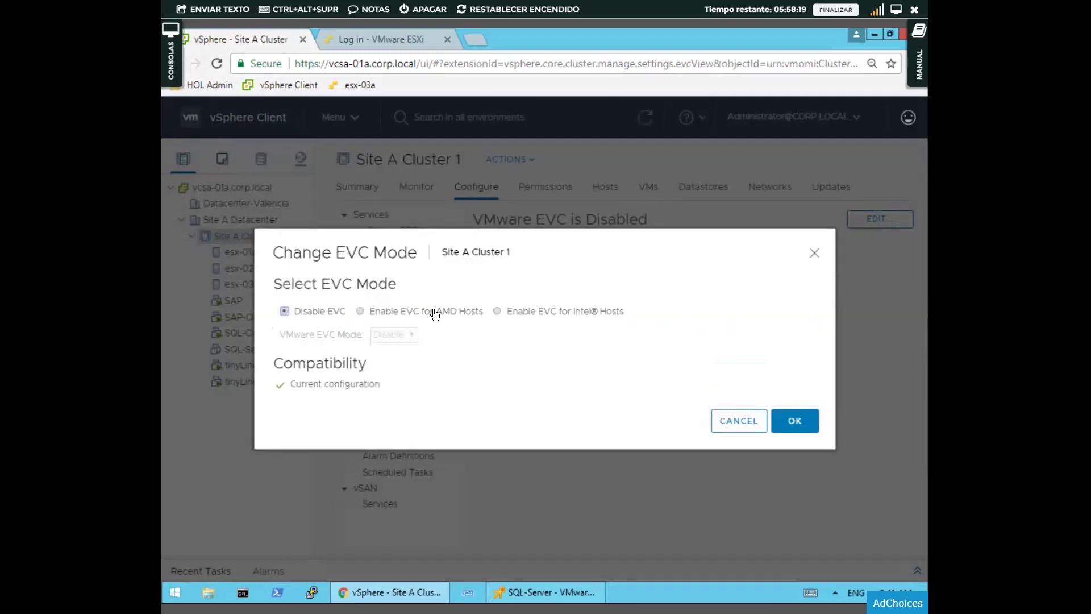
pyautogui.click(498, 310)
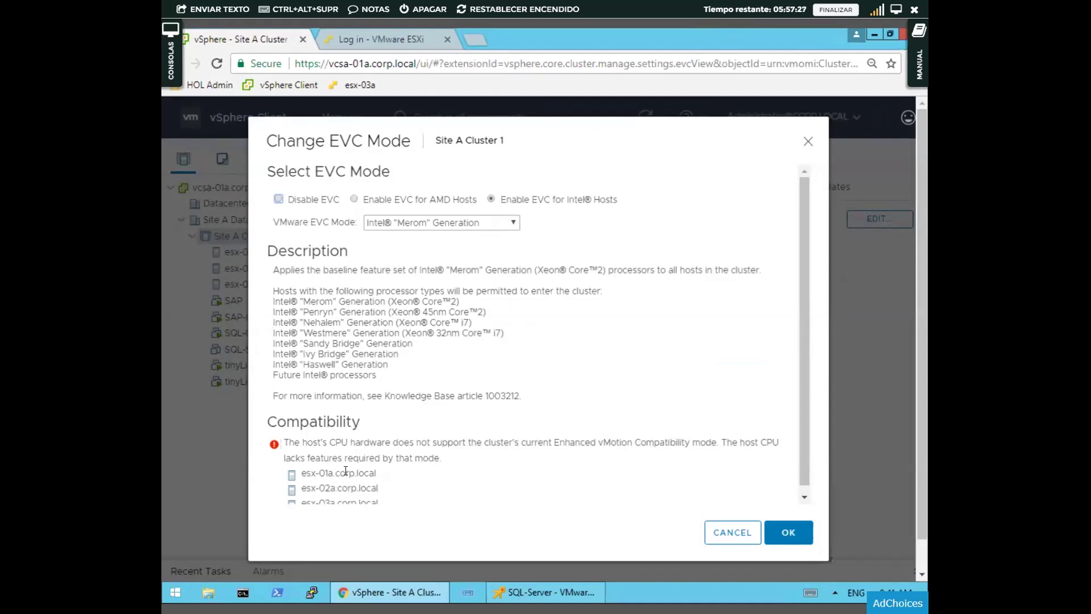
# - Choose Intel 'Westmere' Generation from the VMware EVC Mode dropdown
pyautogui.click(510, 222)
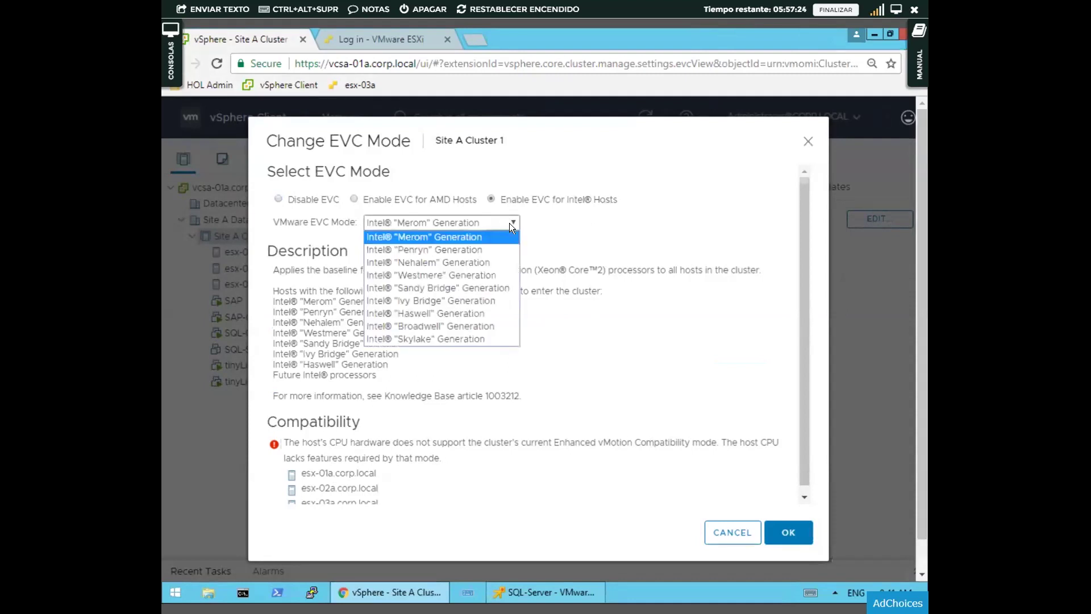
pyautogui.click(444, 270)
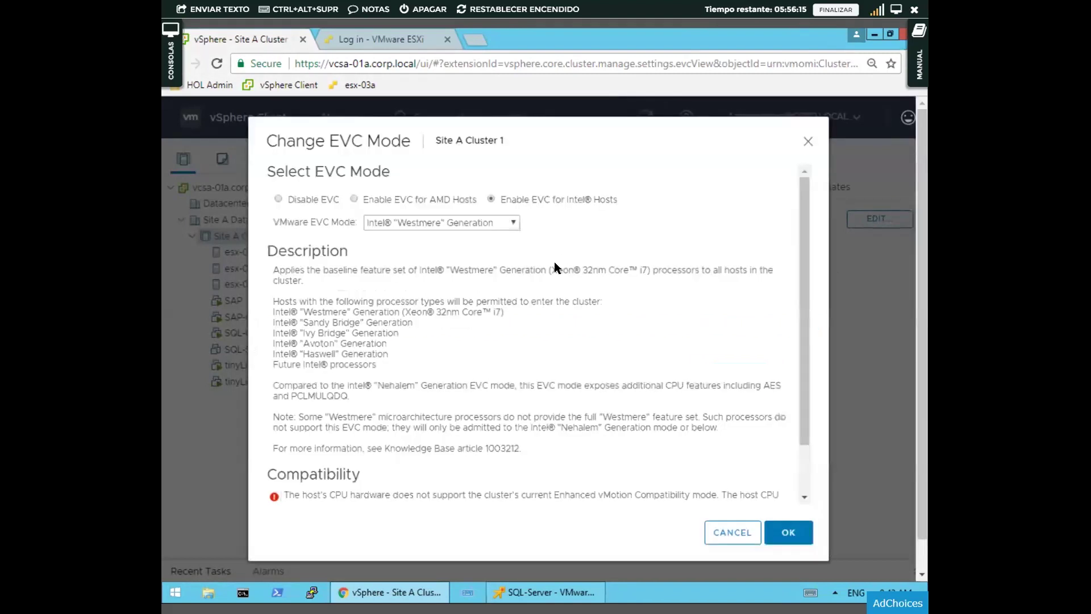
# - Read the Westmere mode description, then cancel the Change EVC Mode dialog
pyautogui.moveTo(563, 269); pyautogui.dragTo(562, 282)
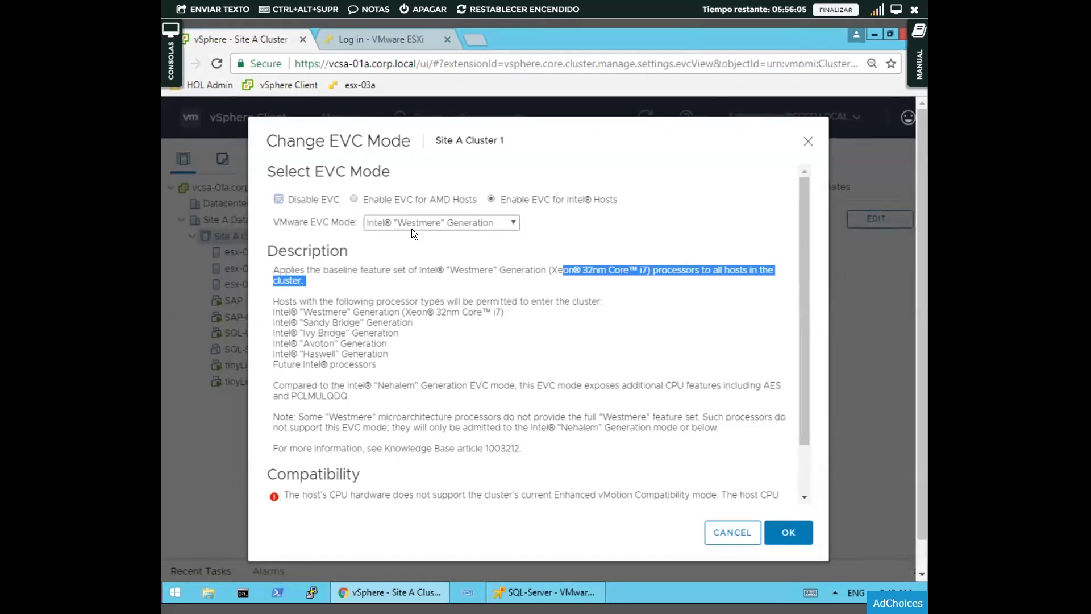
pyautogui.click(733, 533)
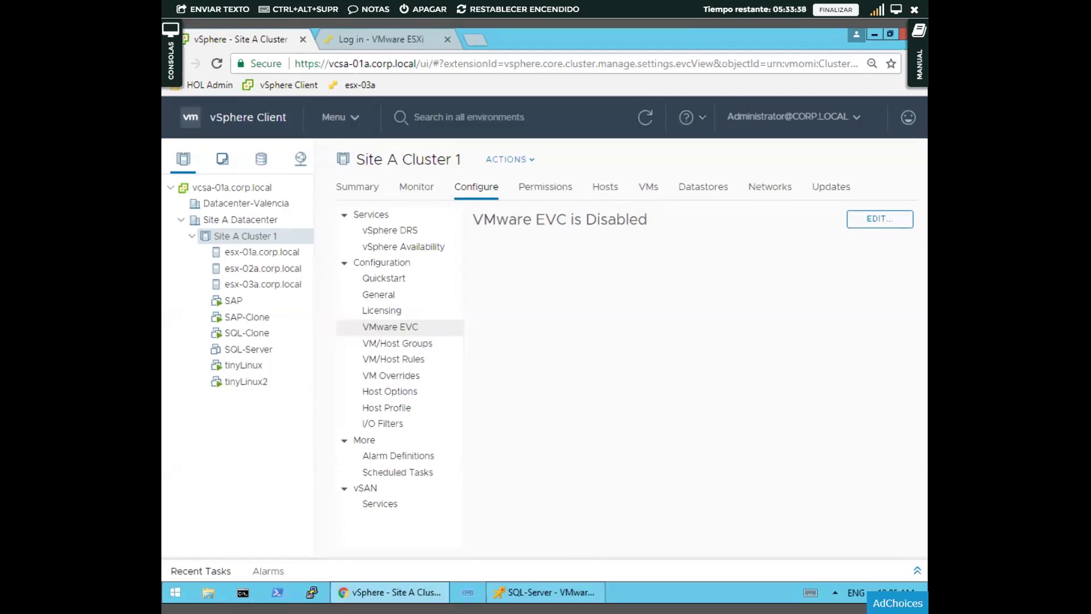
# - Switch from the remote console back to PowerPoint slide 15 of Presentacion 1.pptx
pyautogui.hotkey('alt', 'Tab')
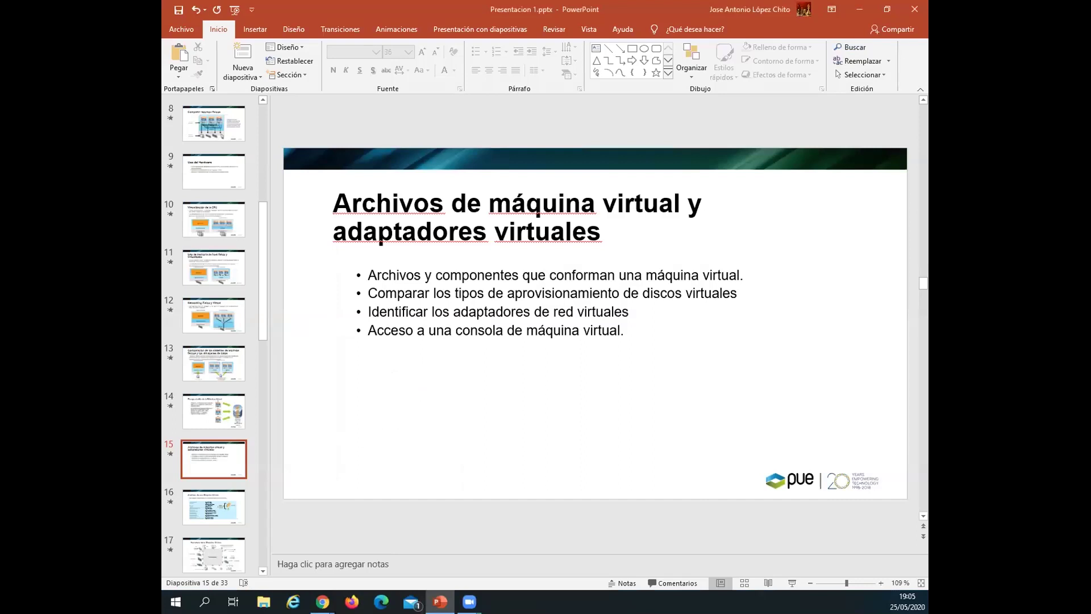
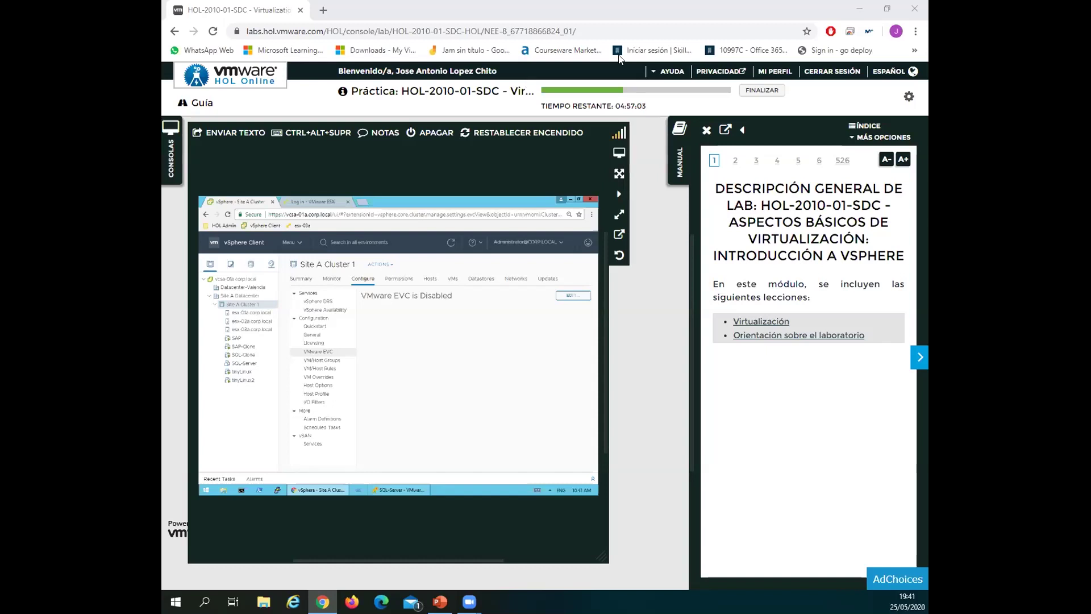
# - Close the lab manual, maximize the lab console, and switch the browser to full screen
pyautogui.click(707, 132)
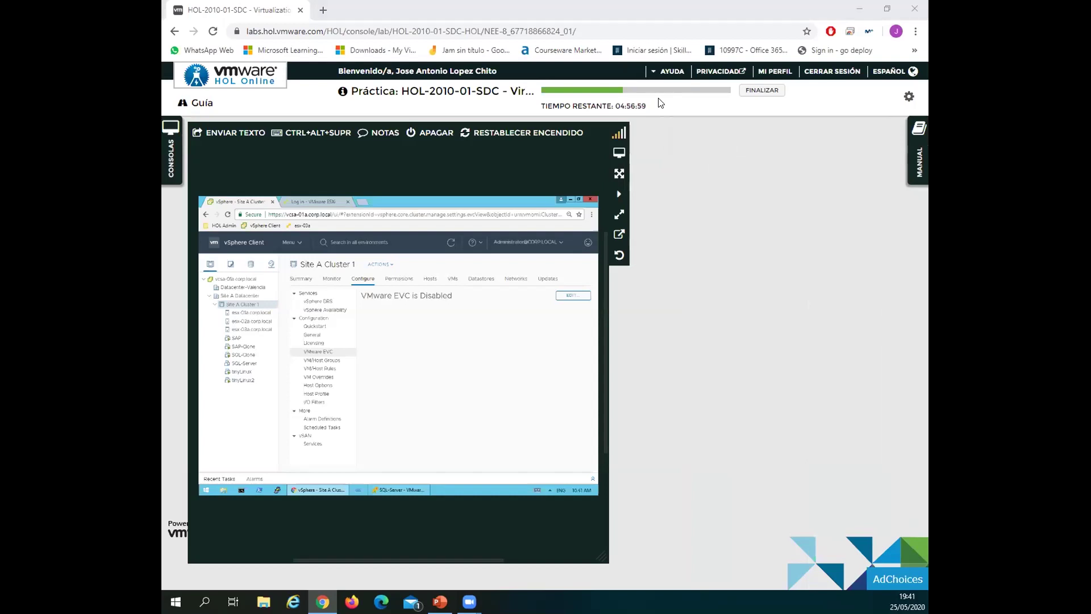
pyautogui.click(620, 174)
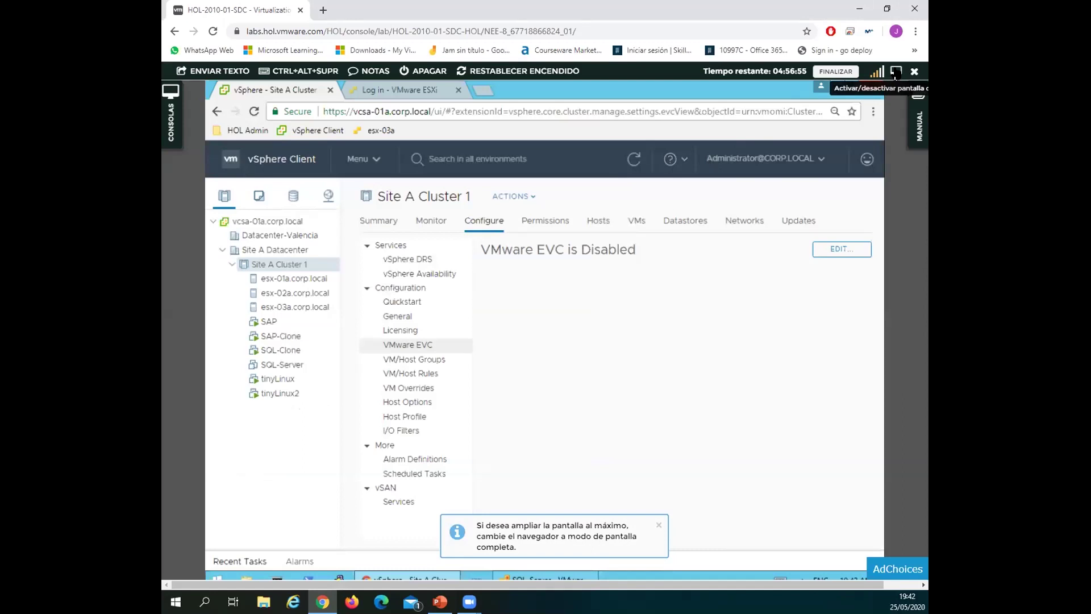
pyautogui.click(896, 73)
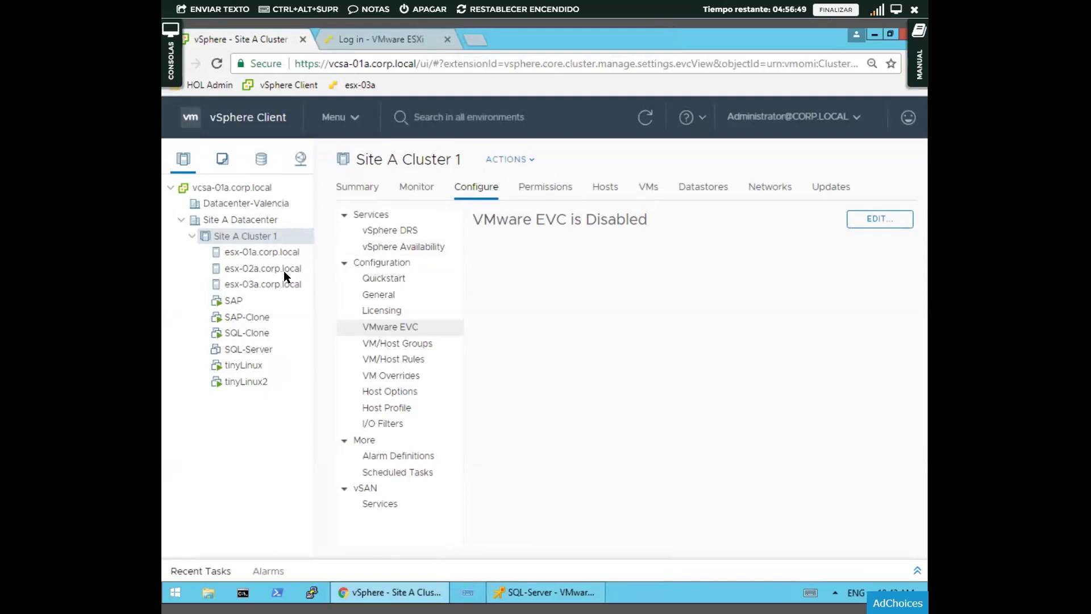
# - Launch a Remote Console for the SQL-Server VM, reposition it, and reopen SQL-Server's actions
pyautogui.click(241, 346)
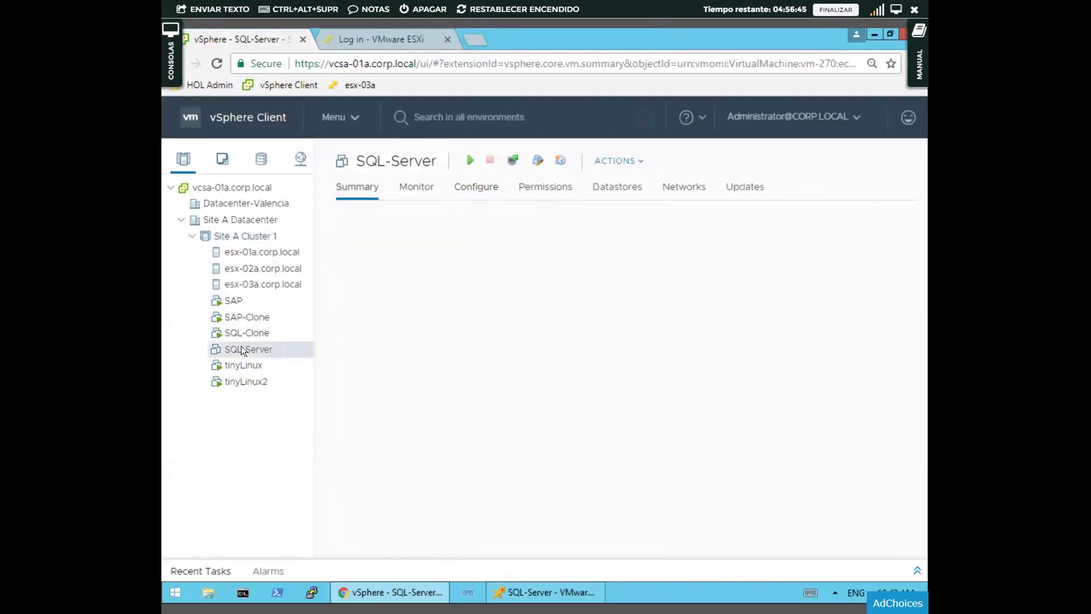
pyautogui.rightClick(241, 346)
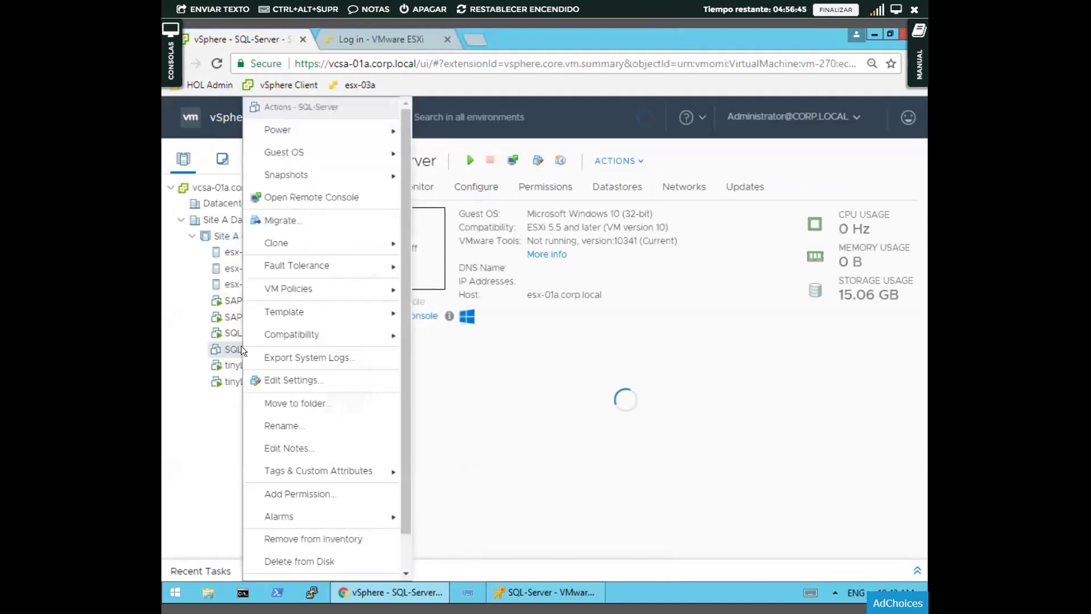
pyautogui.click(340, 199)
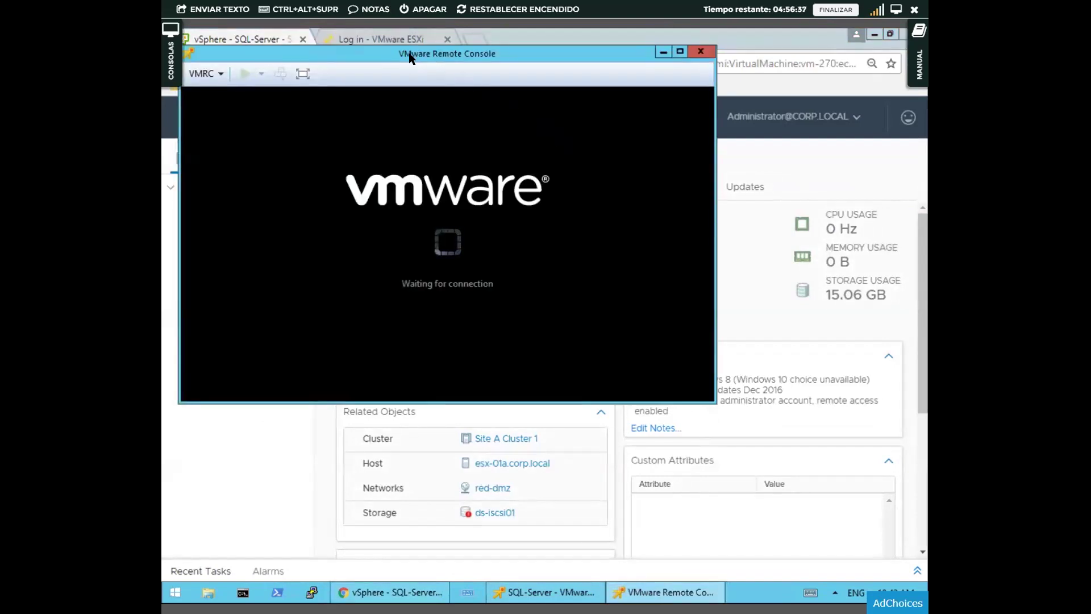
pyautogui.moveTo(410, 54); pyautogui.dragTo(529, 65)
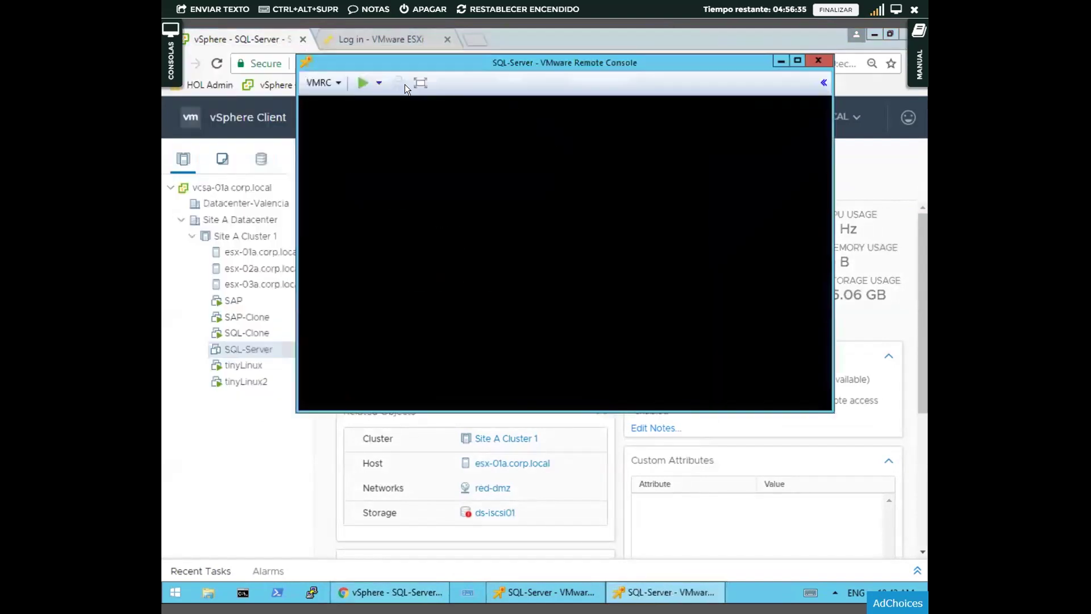
pyautogui.click(248, 348)
pyautogui.rightClick(247, 348)
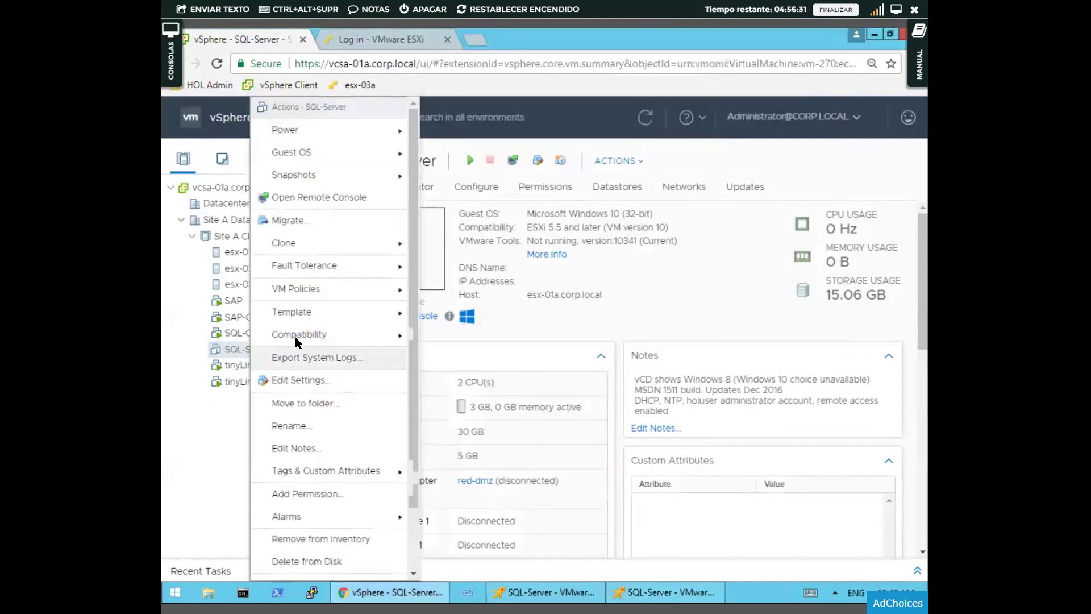
# - Enable Force BIOS setup under SQL-Server's VM Options > Boot Options and save with OK
pyautogui.moveTo(300, 344)
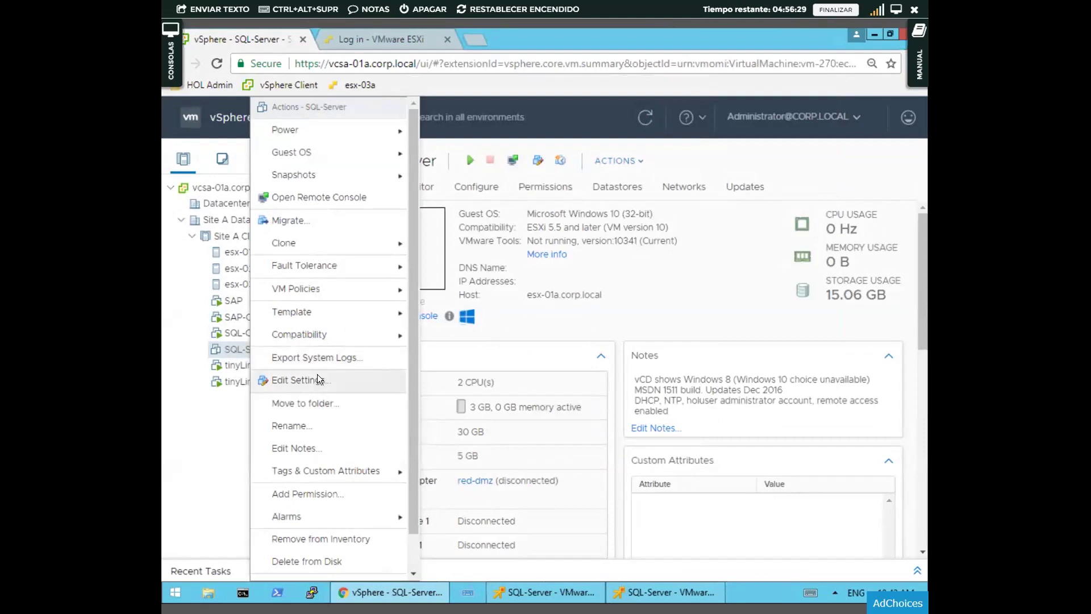
pyautogui.click(318, 378)
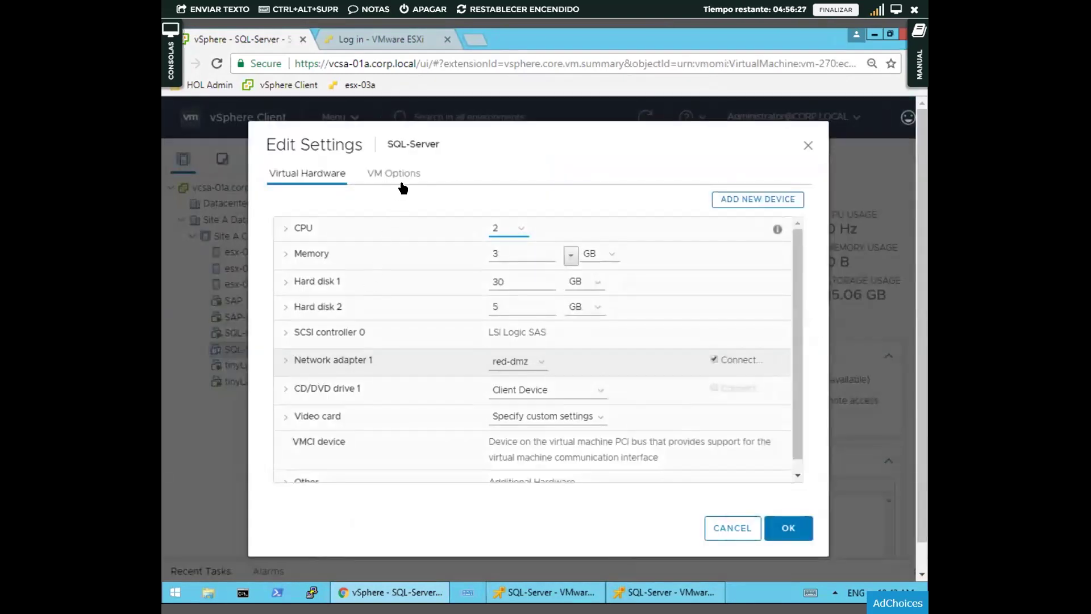
pyautogui.click(406, 174)
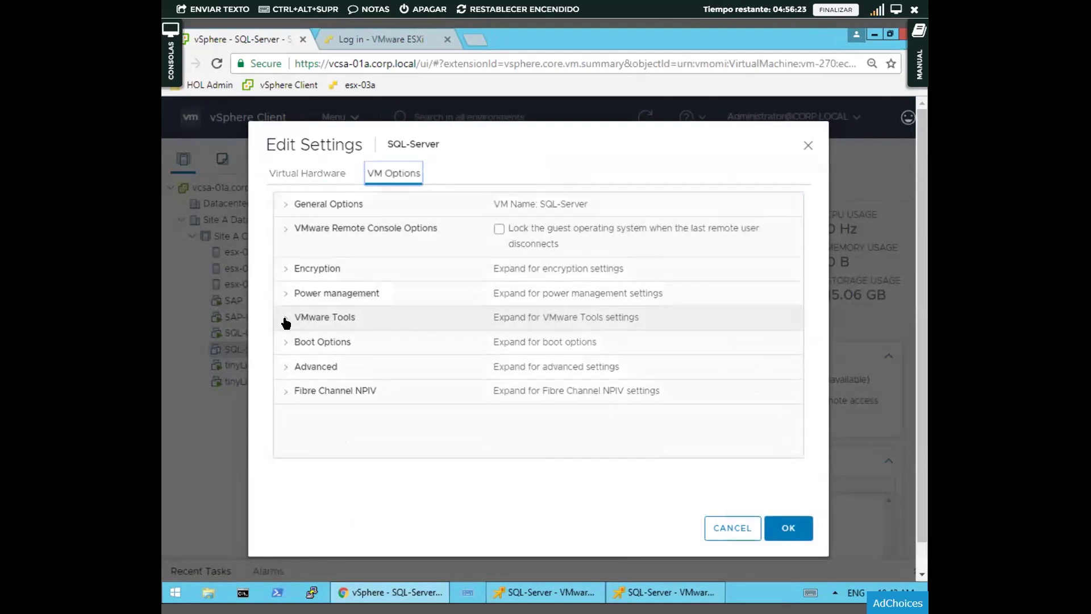
pyautogui.click(287, 293)
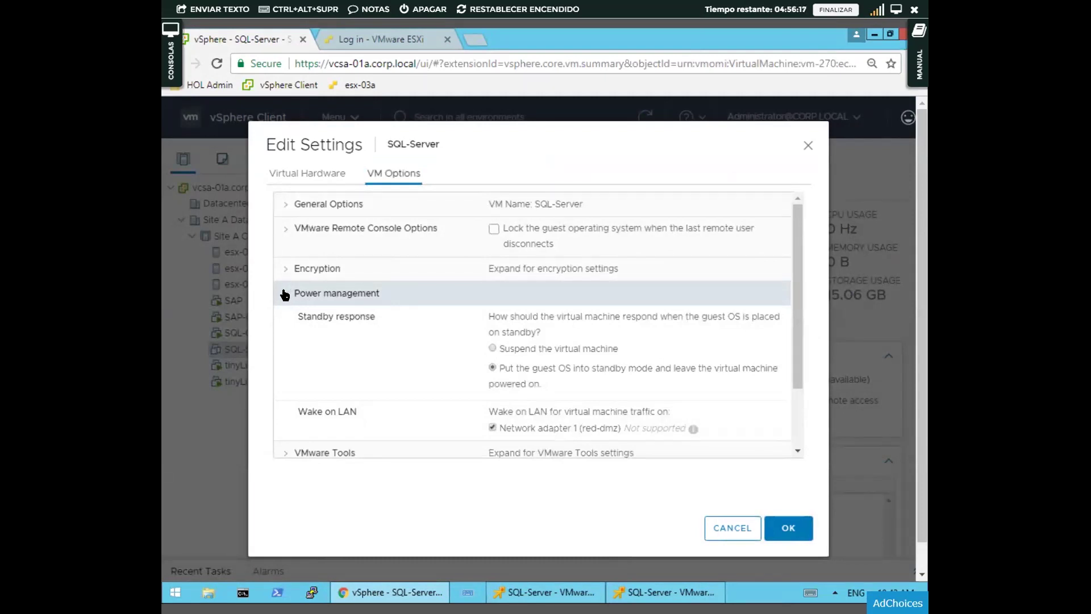
pyautogui.click(284, 294)
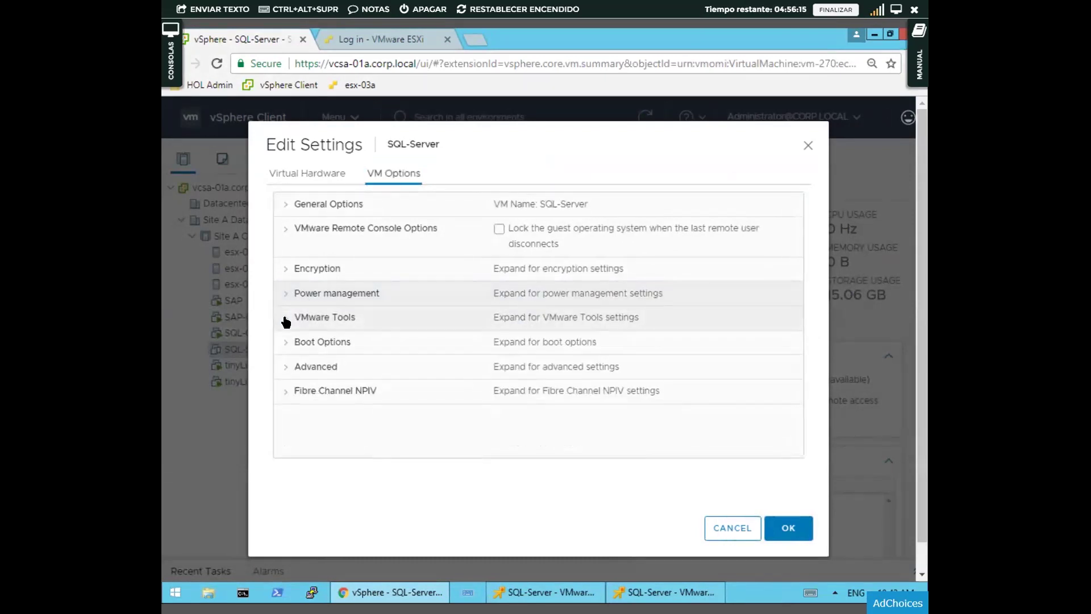
pyautogui.click(286, 346)
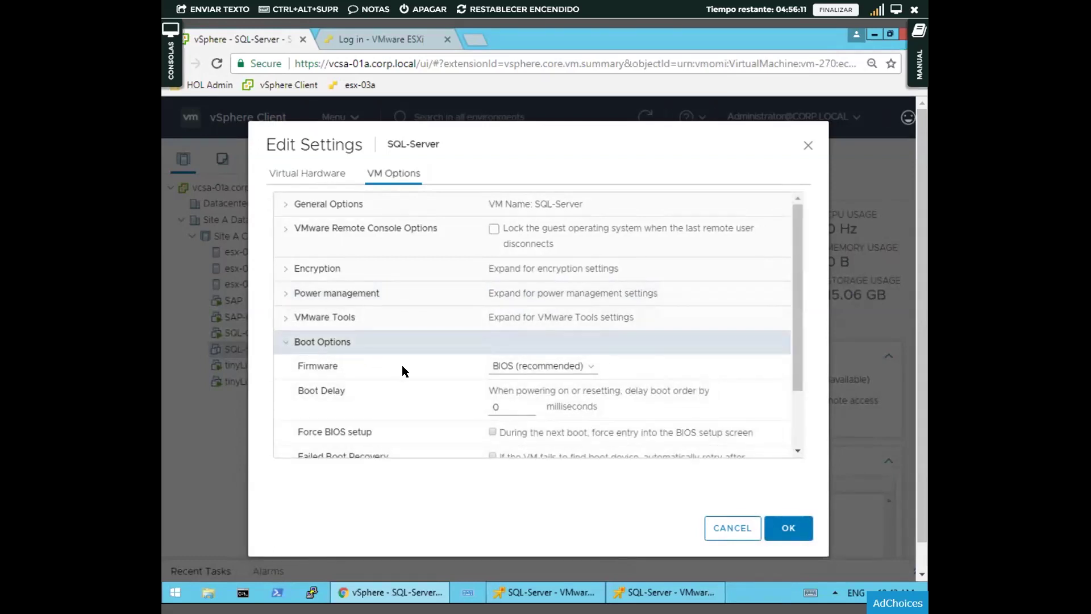
pyautogui.scroll(-2, 401, 365)
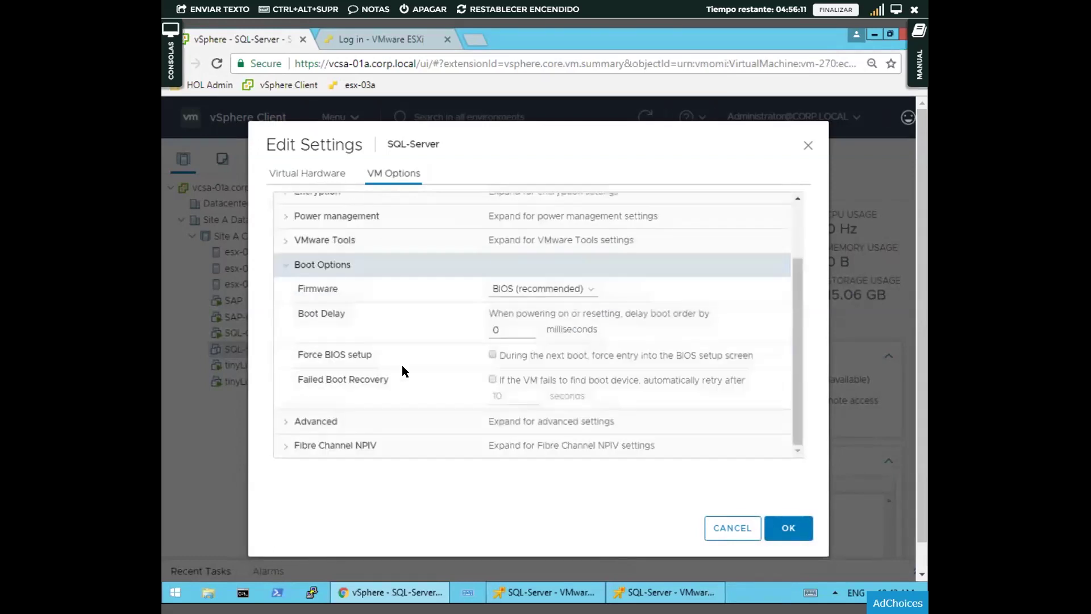
pyautogui.click(492, 354)
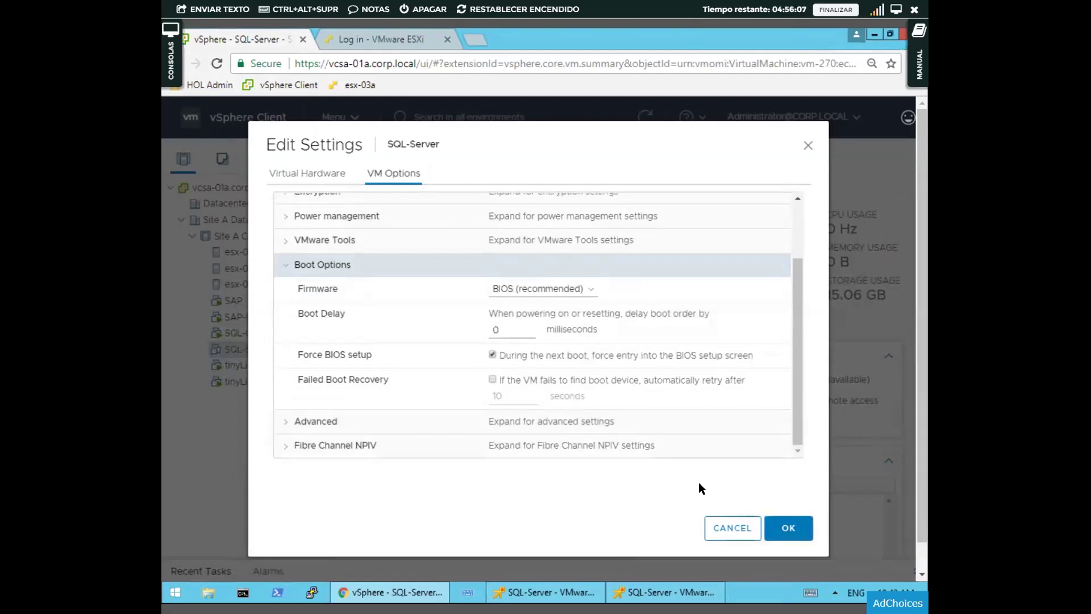
pyautogui.click(785, 530)
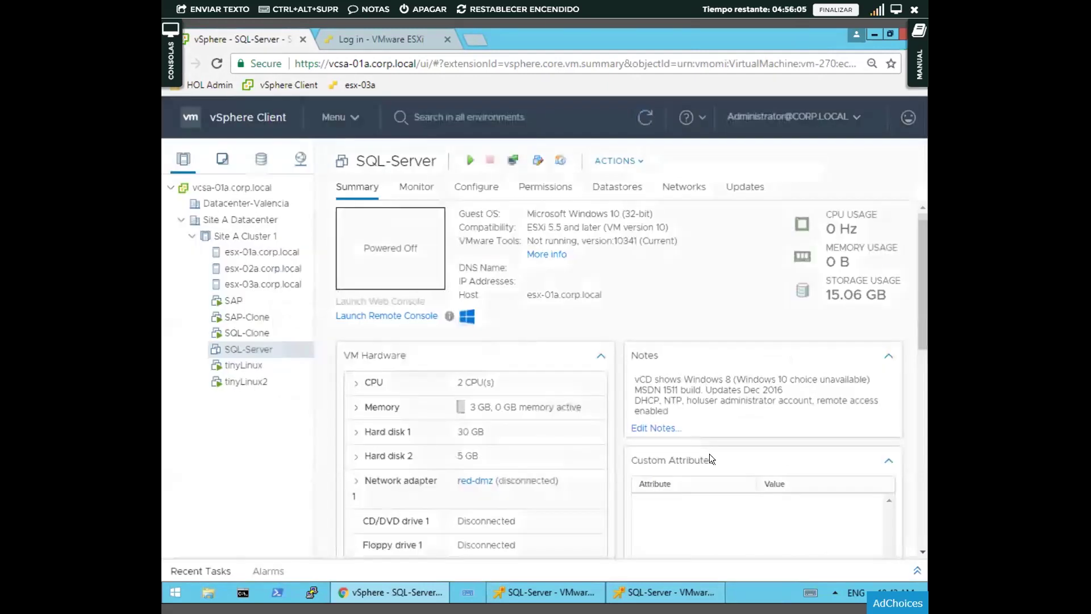
# - Try powering on SQL-Server in VMRC, dismiss the MonitorLoop error, then select the SAP VM
pyautogui.click(617, 597)
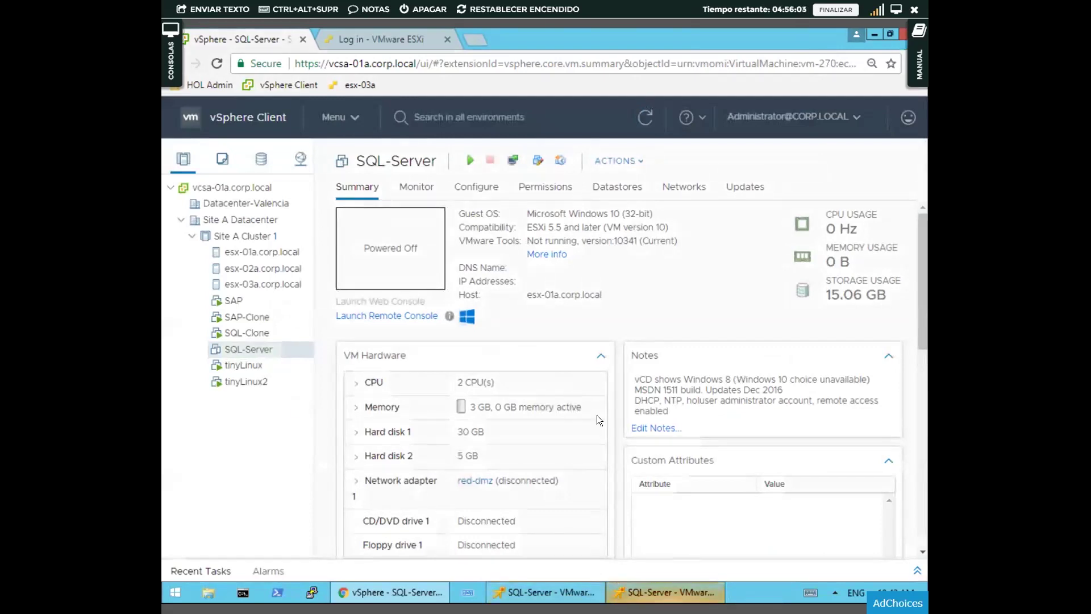
pyautogui.click(362, 83)
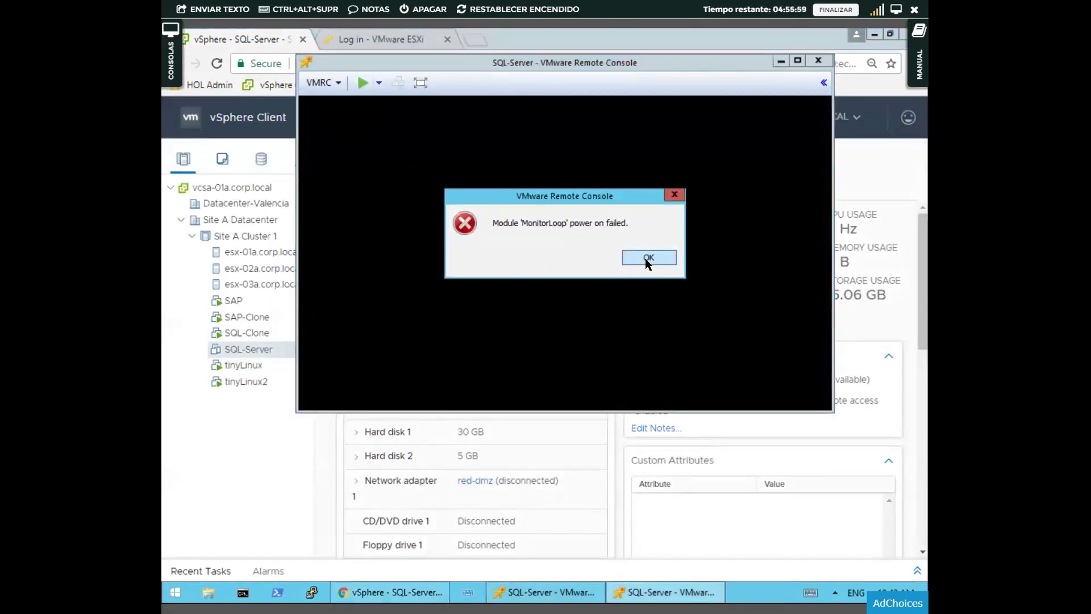
pyautogui.click(646, 258)
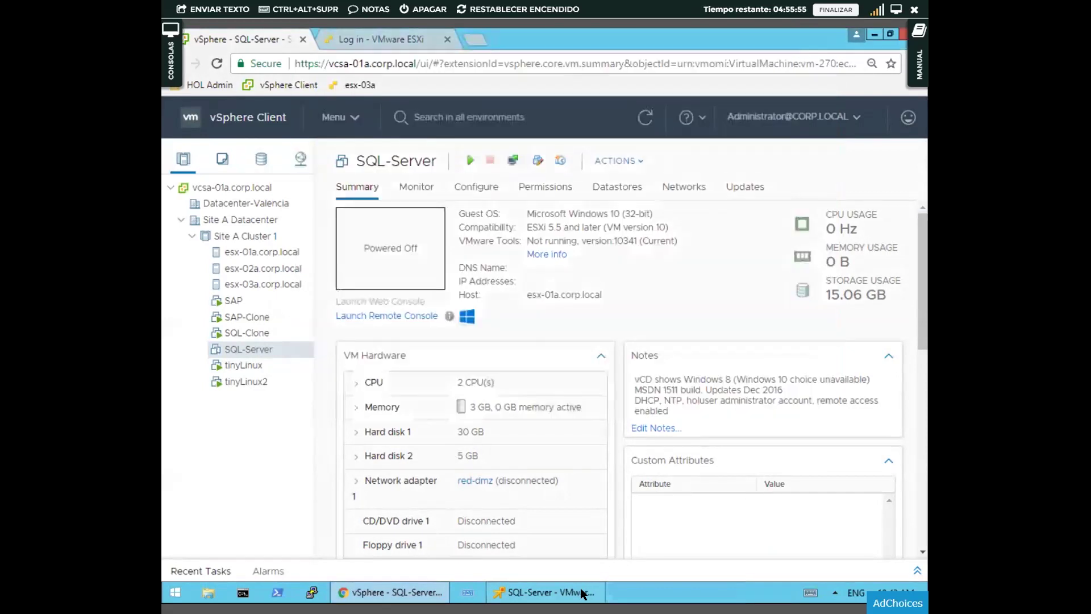
pyautogui.click(240, 299)
# - Power off the SAP VM through Power > Power Off and confirm with YES
pyautogui.rightClick(240, 298)
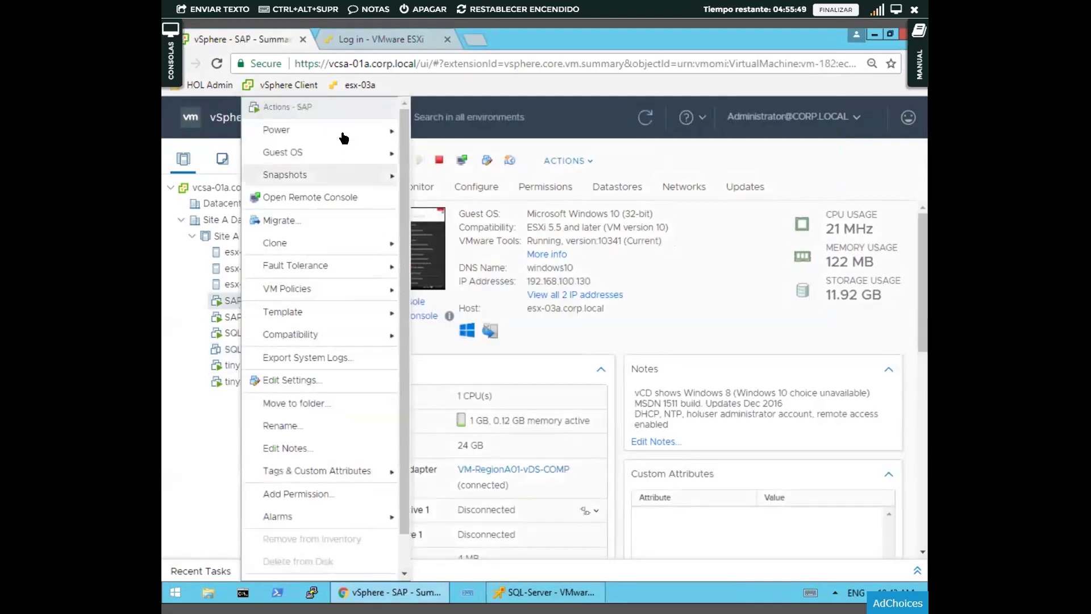
pyautogui.moveTo(341, 130)
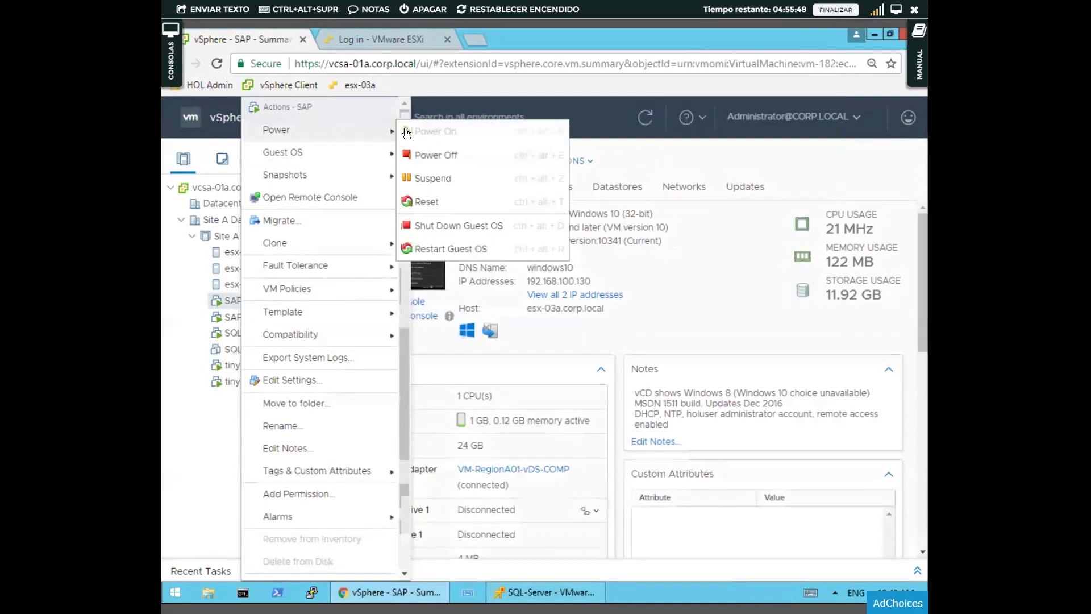
pyautogui.click(443, 154)
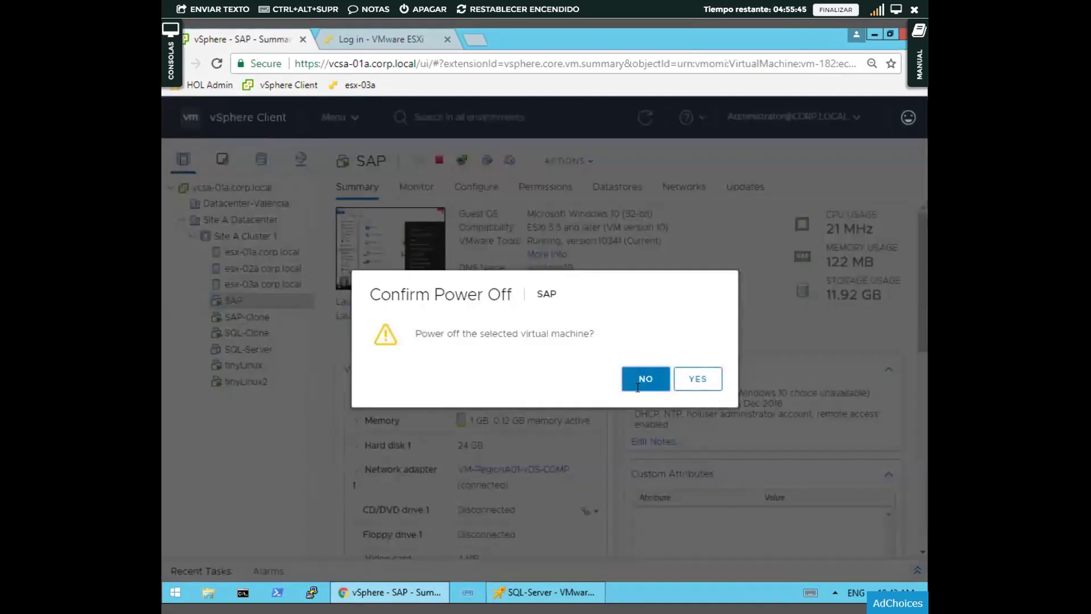
pyautogui.click(699, 380)
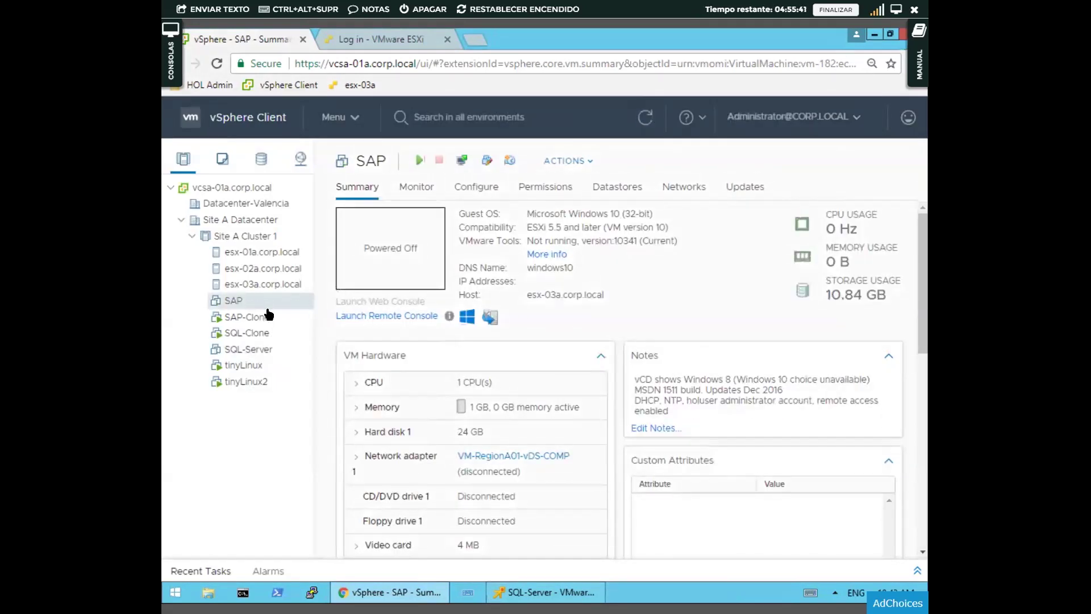
pyautogui.rightClick(231, 300)
# - Tick Force BIOS setup in SAP's VM Options > Boot Options and save with OK
pyautogui.click(291, 381)
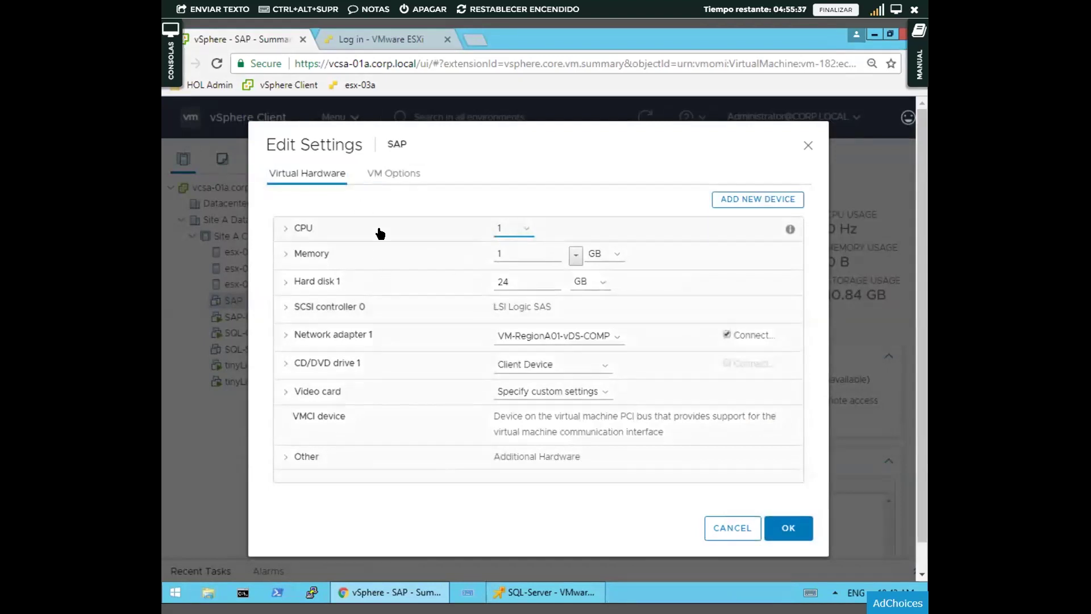
pyautogui.click(375, 174)
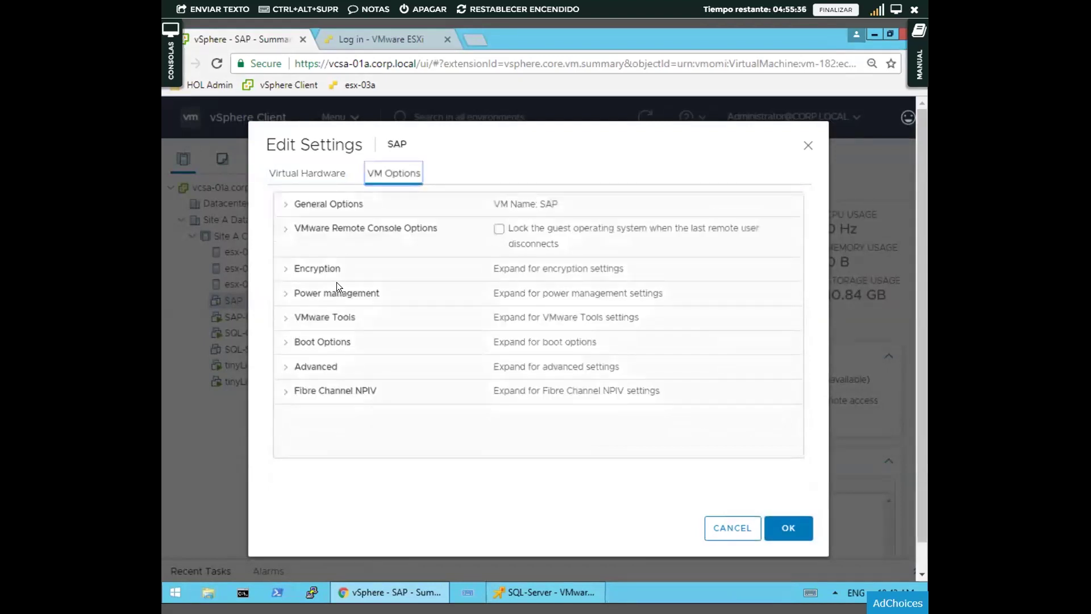
pyautogui.click(287, 343)
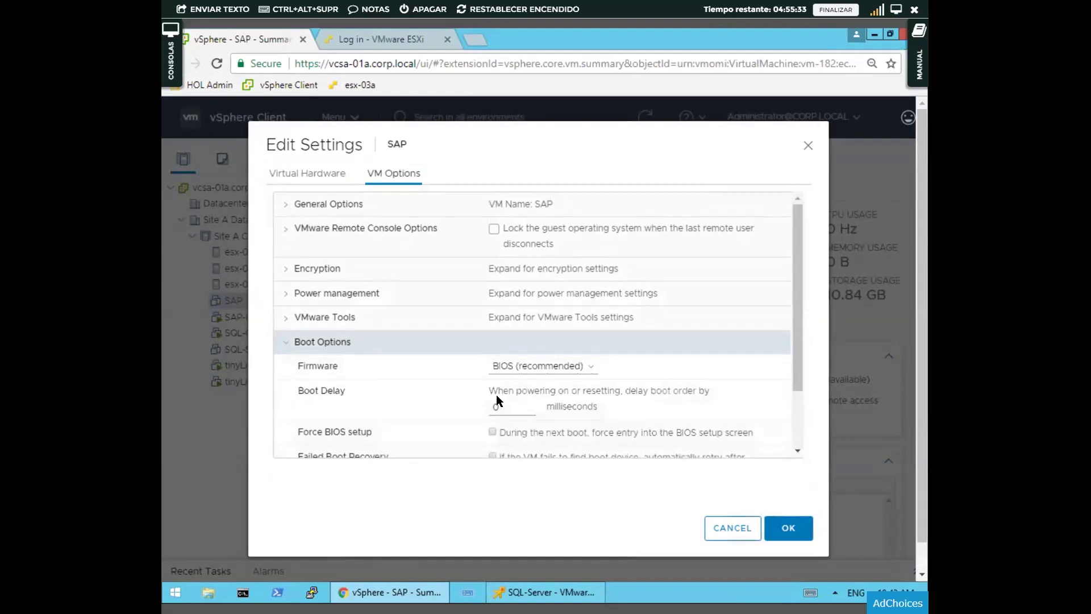
pyautogui.scroll(-3, 506, 404)
pyautogui.click(491, 354)
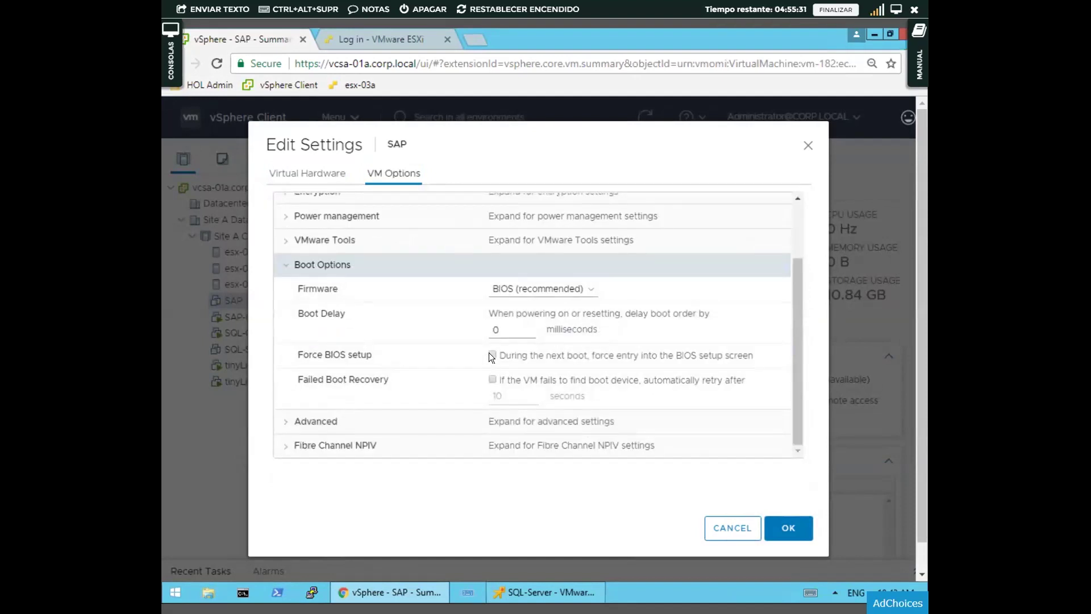
pyautogui.click(777, 525)
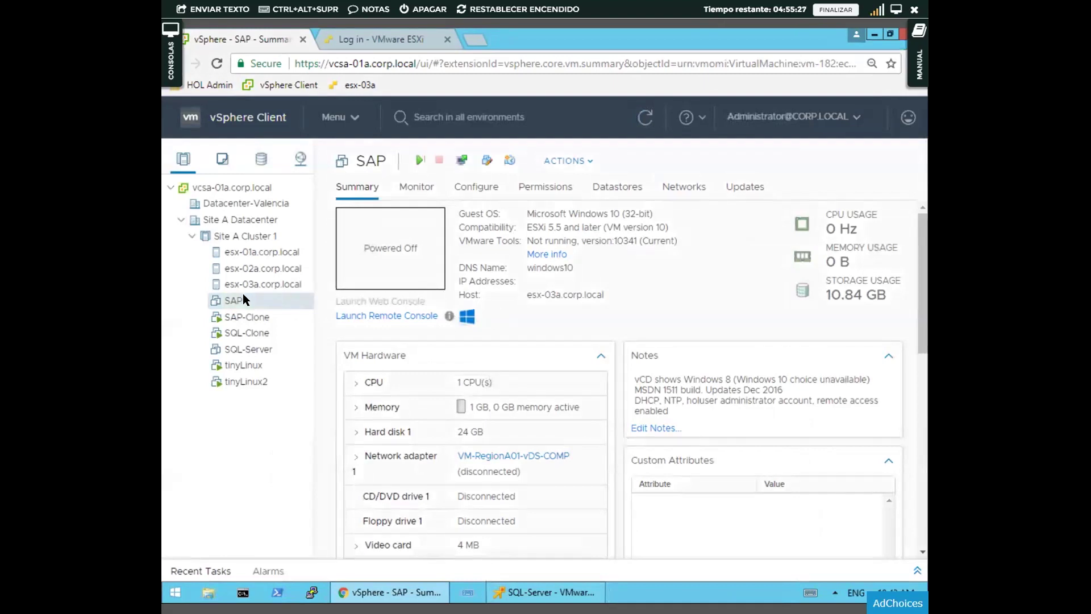
# - Open a VMware Remote Console for SAP and power on the VM
pyautogui.rightClick(244, 293)
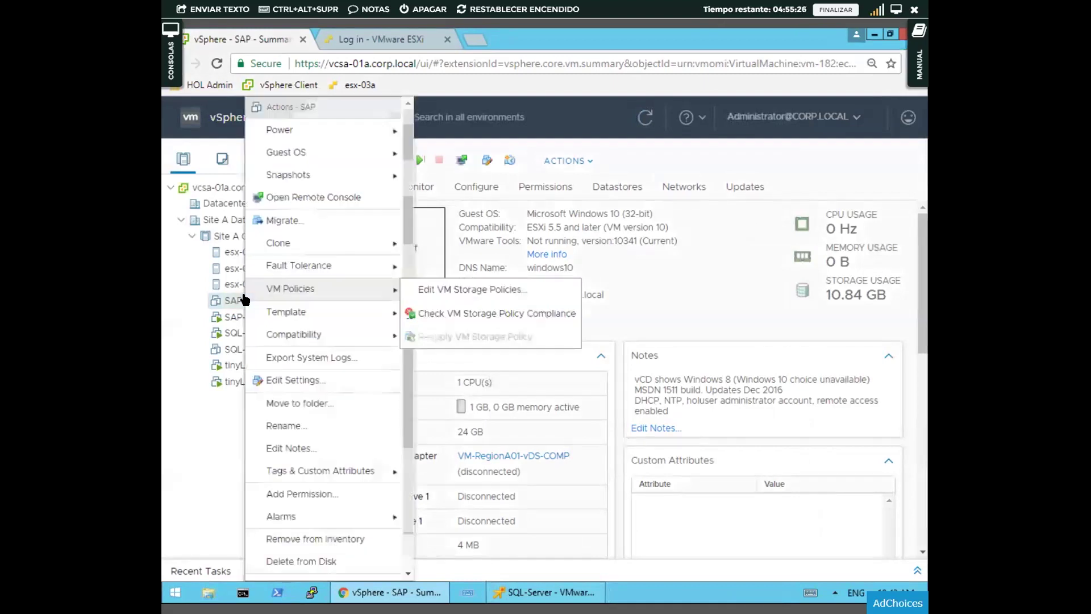
pyautogui.click(307, 197)
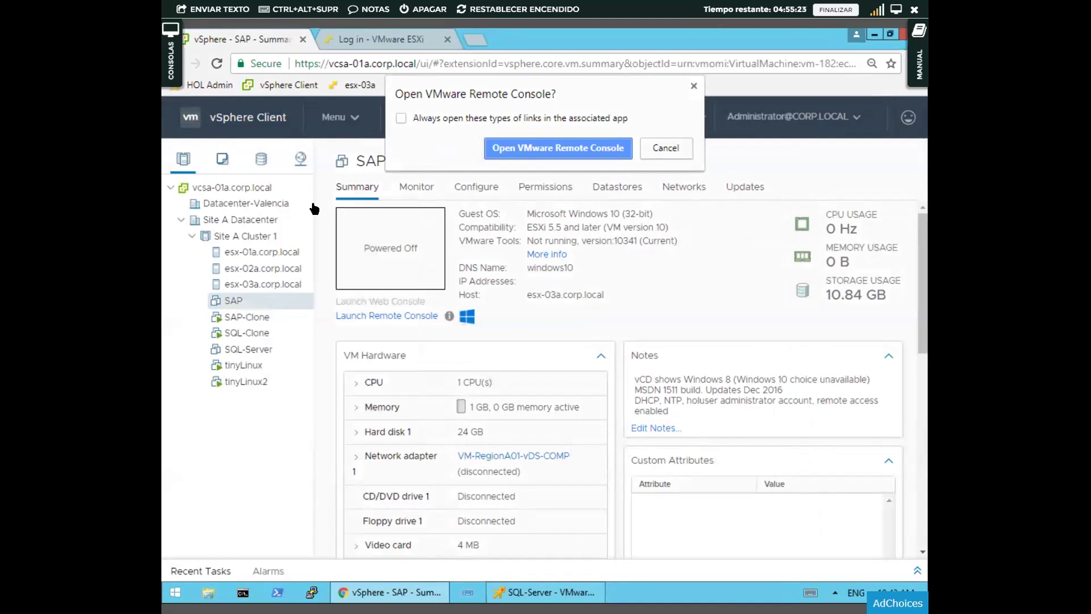
pyautogui.click(523, 147)
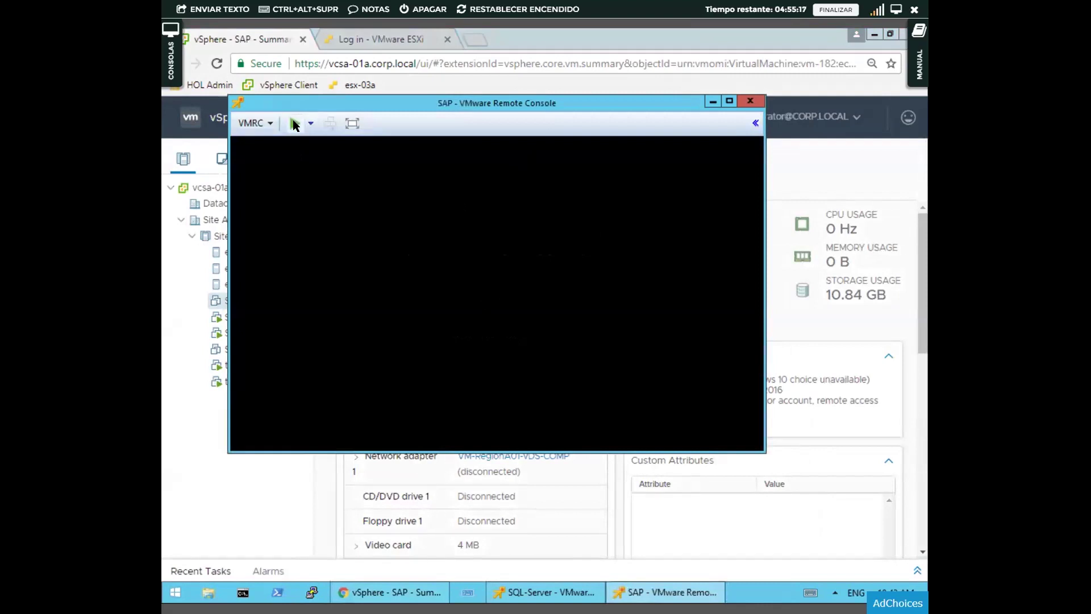
pyautogui.click(295, 124)
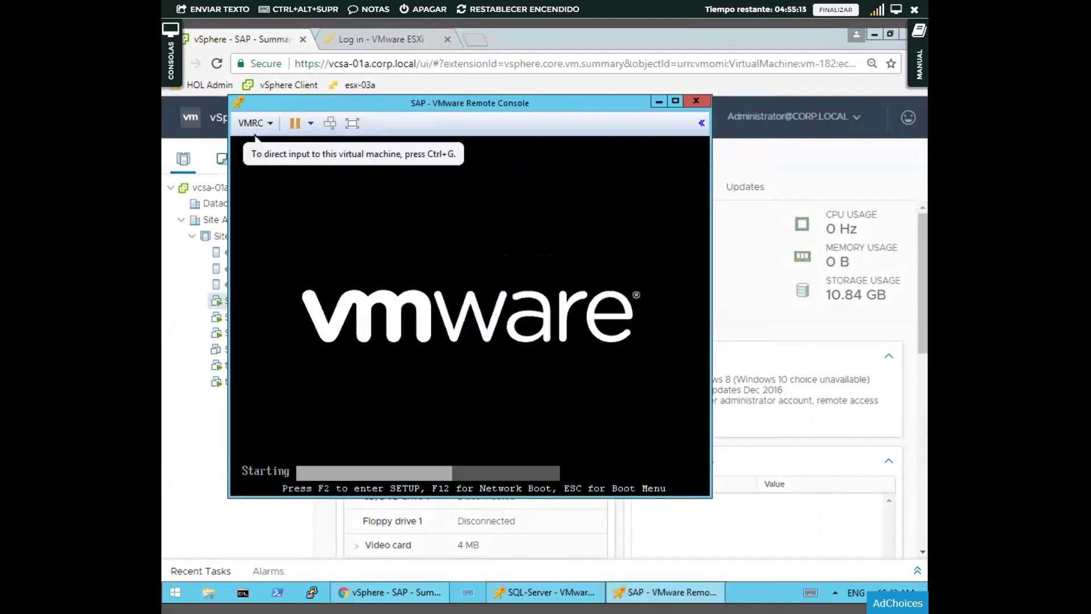
# - Enter SAP's BIOS setup with F2 and capture keyboard input in the console
pyautogui.press('F2')
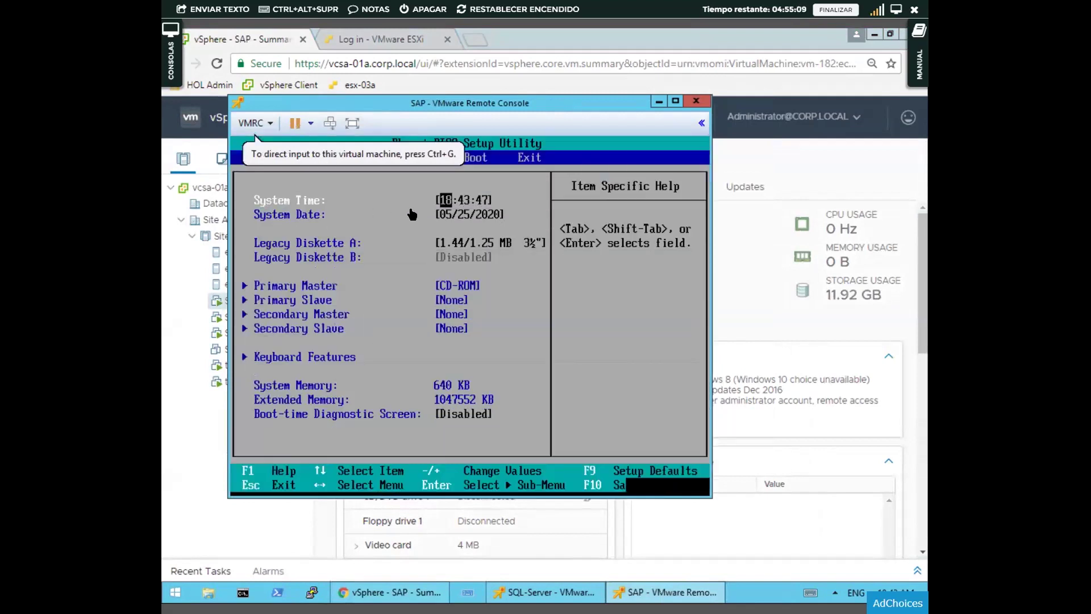
pyautogui.moveTo(493, 104); pyautogui.dragTo(560, 120)
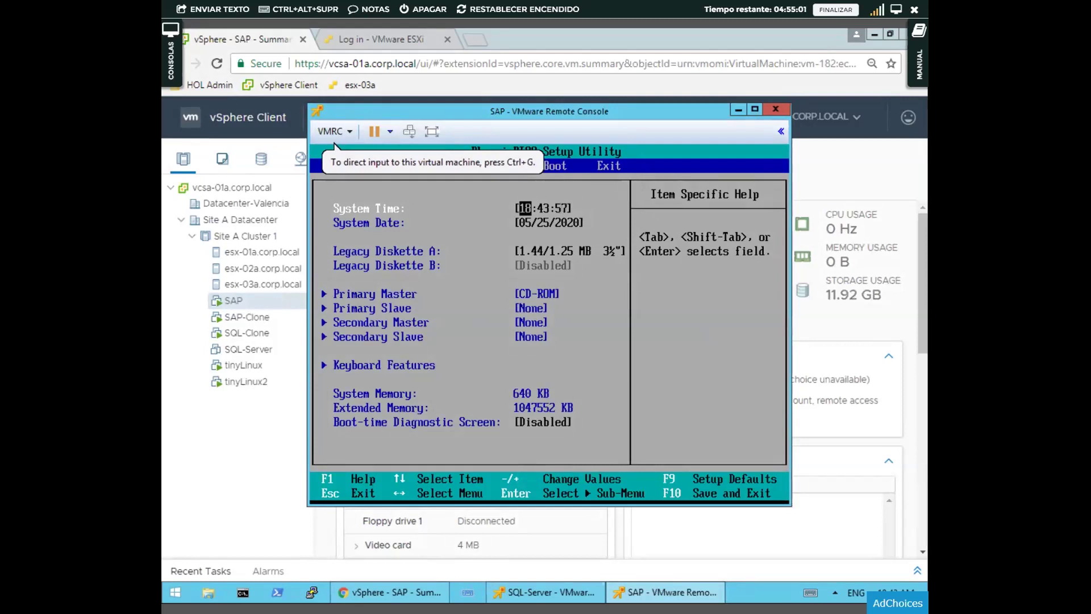
pyautogui.click(336, 146)
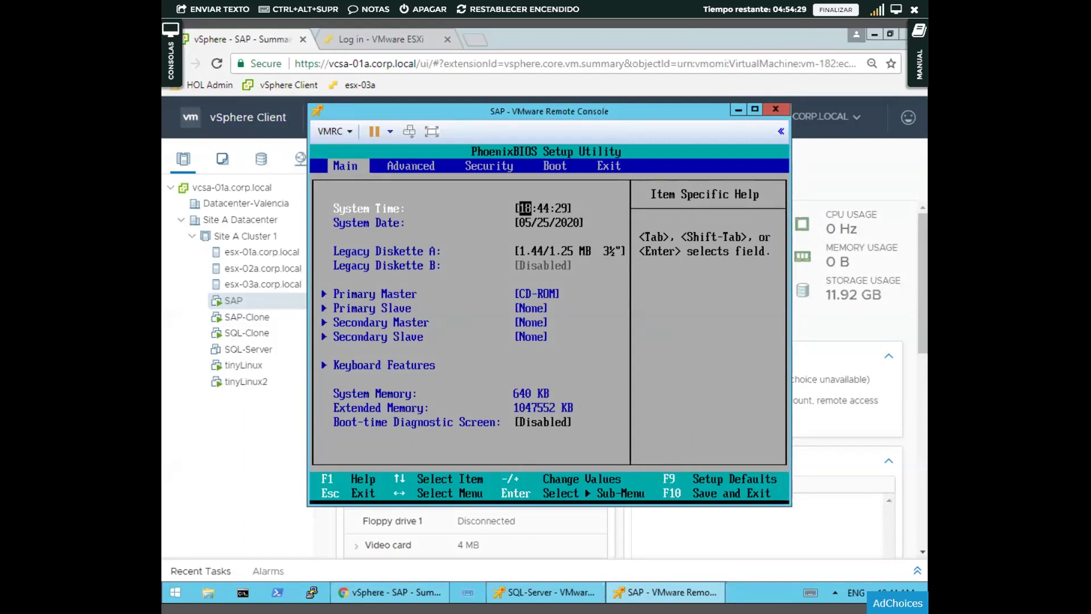
pyautogui.click(341, 299)
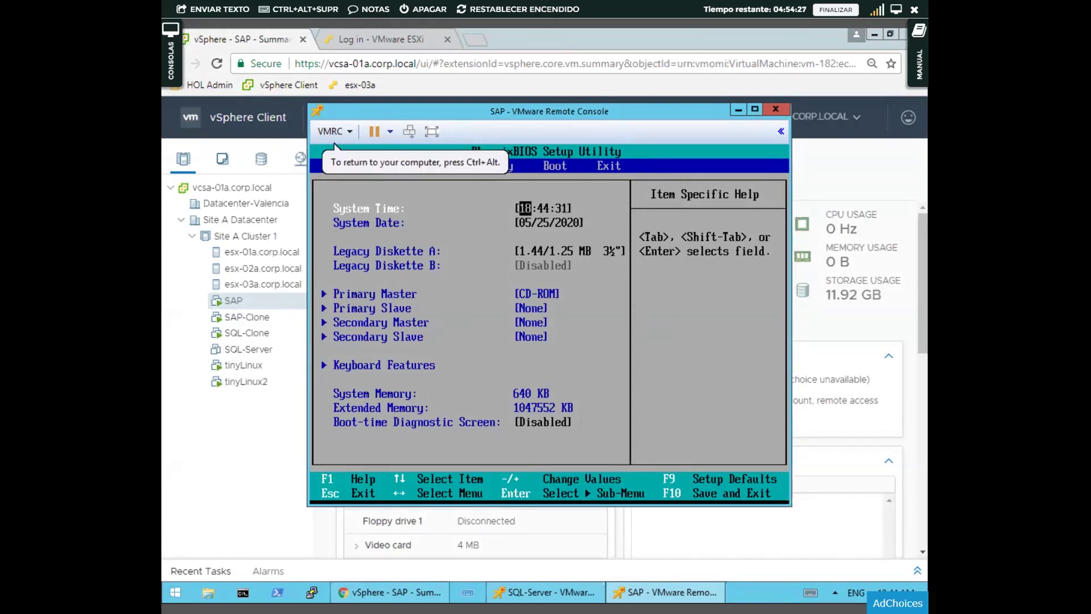
# - Browse the Advanced, Security, Boot and Exit pages, then exit saving changes
pyautogui.press('Right')
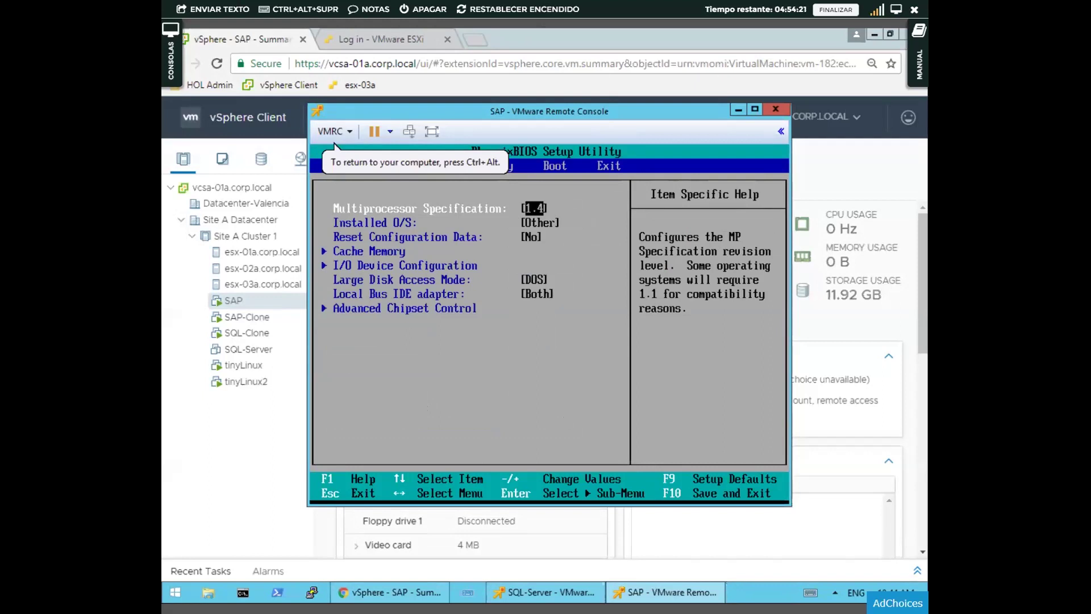
pyautogui.press('Right')
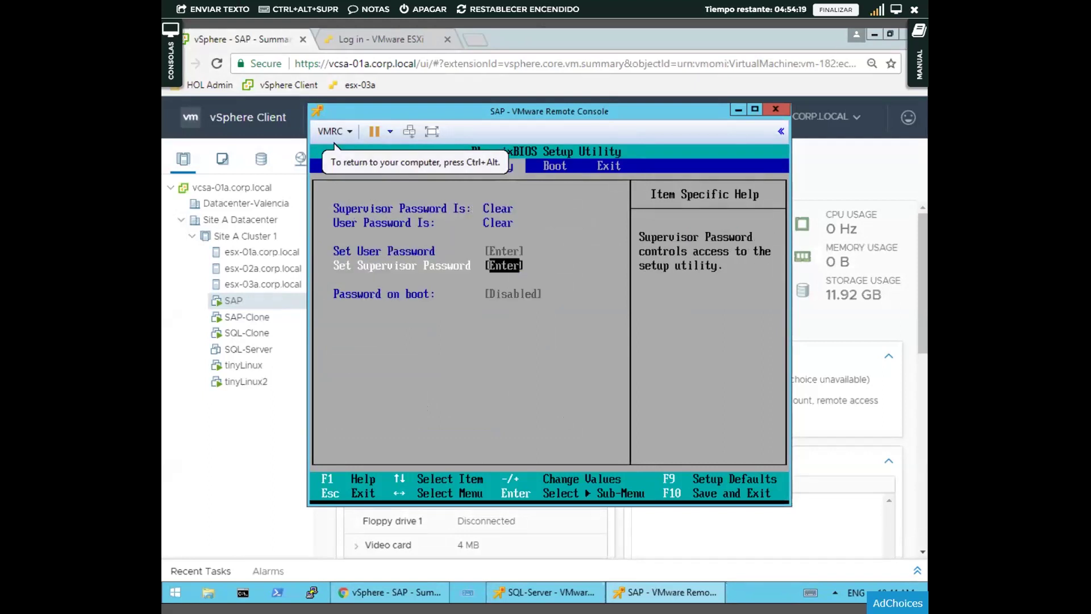
pyautogui.press('Right')
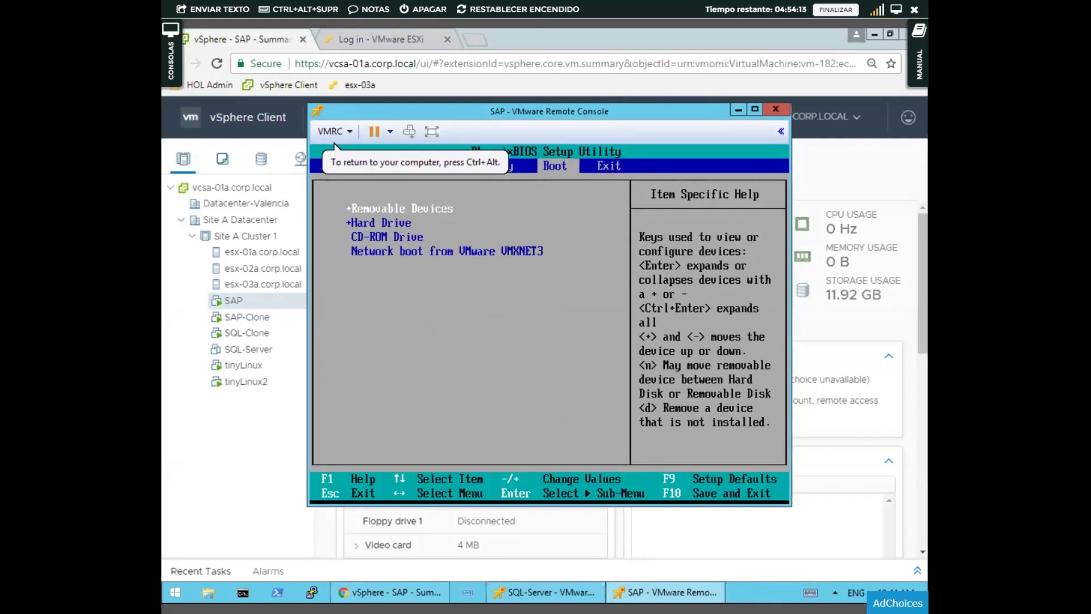
pyautogui.press('Right')
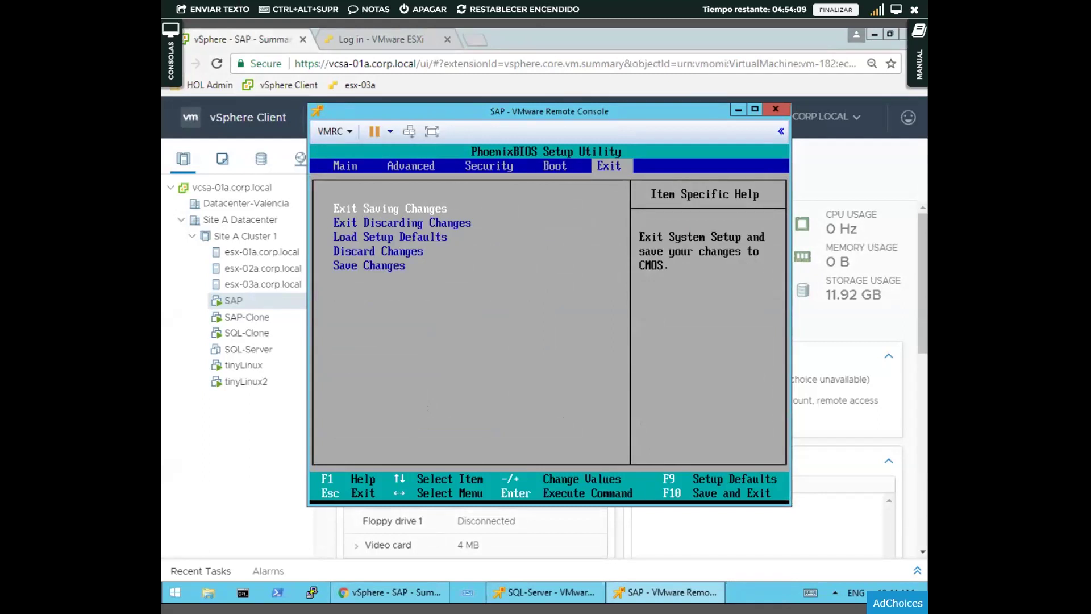
pyautogui.press('Return')
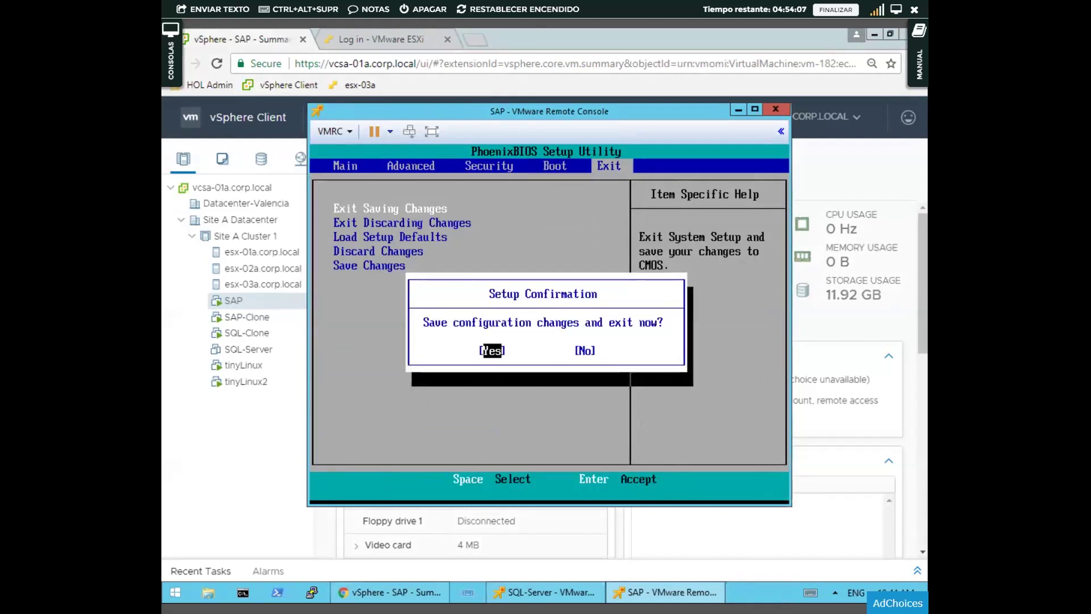
pyautogui.press('Return')
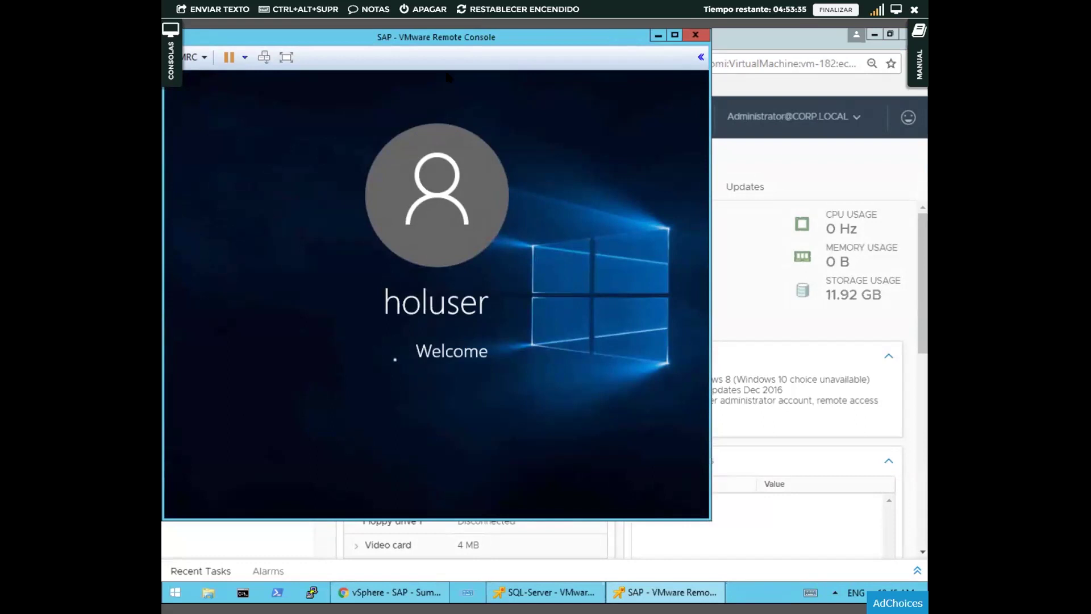
# - Move the SAP console window toward the screen centre after Windows boots, then open the VMRC menu
pyautogui.moveTo(268, 37); pyautogui.dragTo(388, 56)
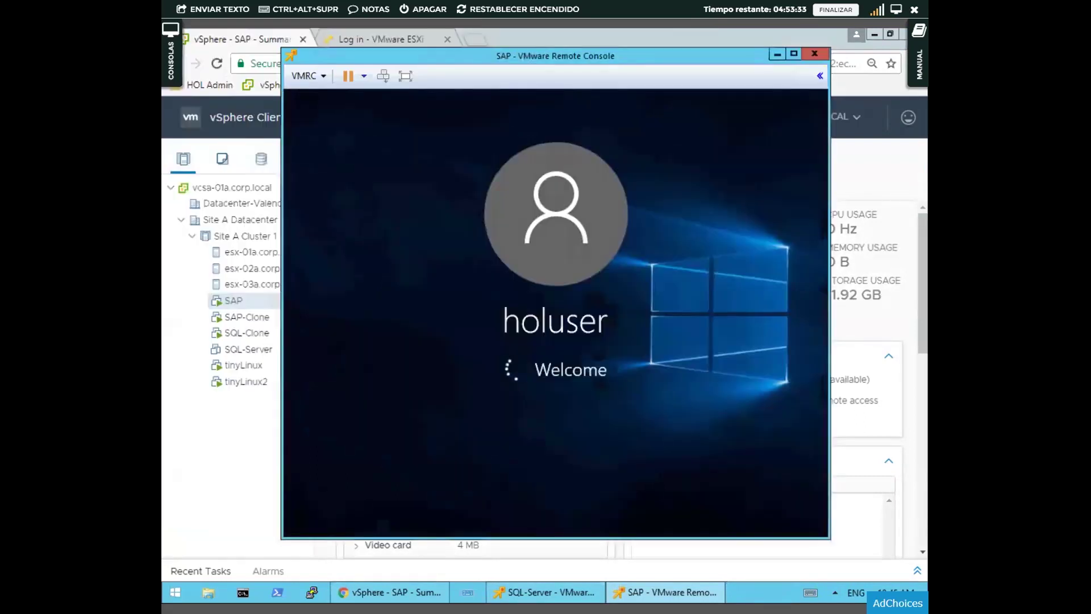
pyautogui.click(325, 78)
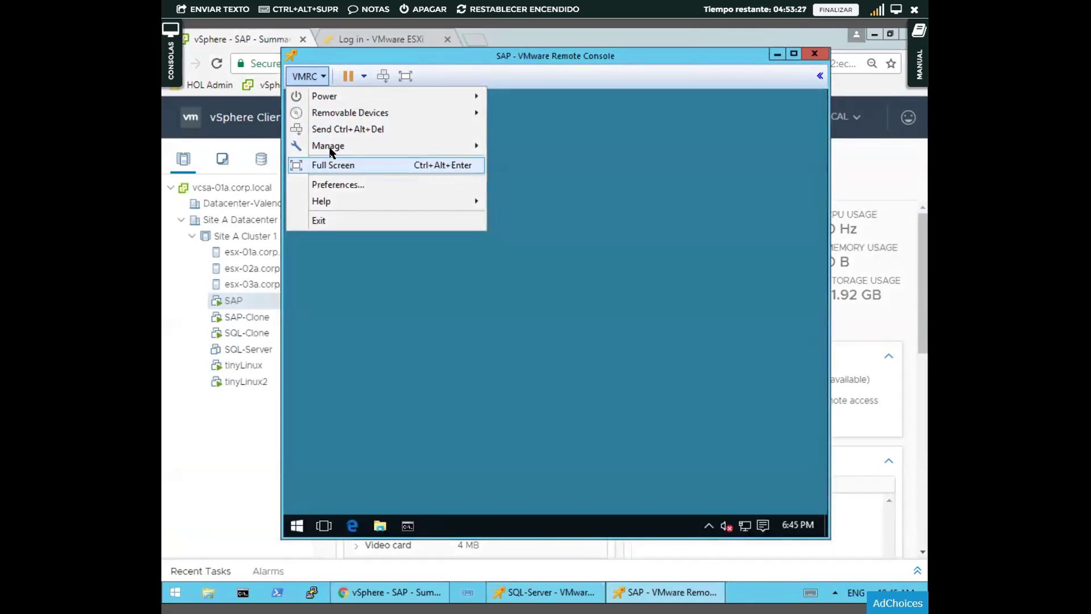
# - Open SAP's Virtual Machine Settings, inspect Hard disk 1, and launch the Add Hardware Wizard
pyautogui.moveTo(330, 145)
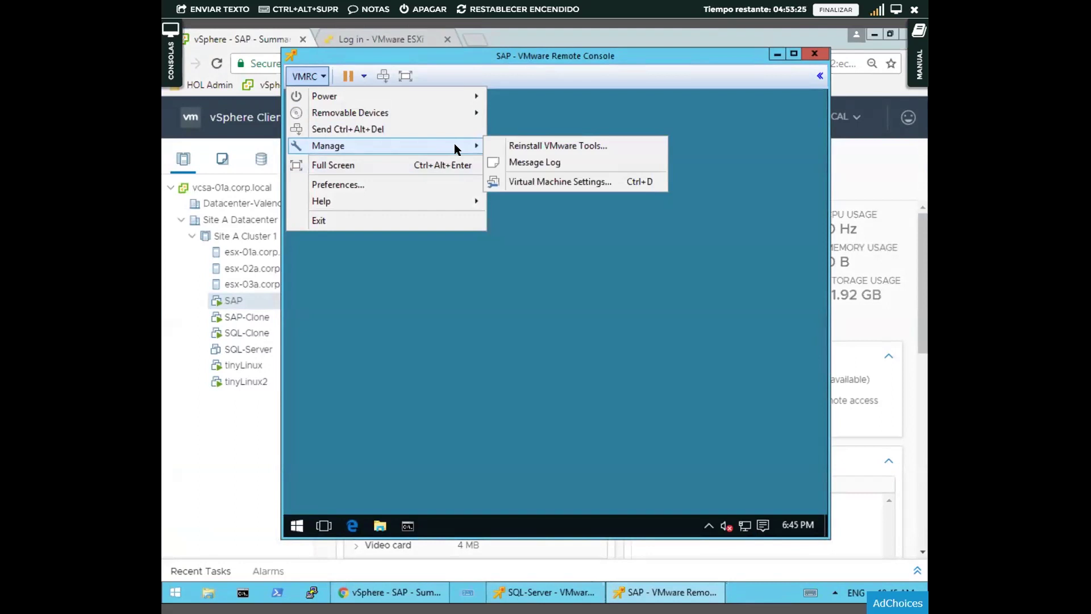
pyautogui.click(513, 180)
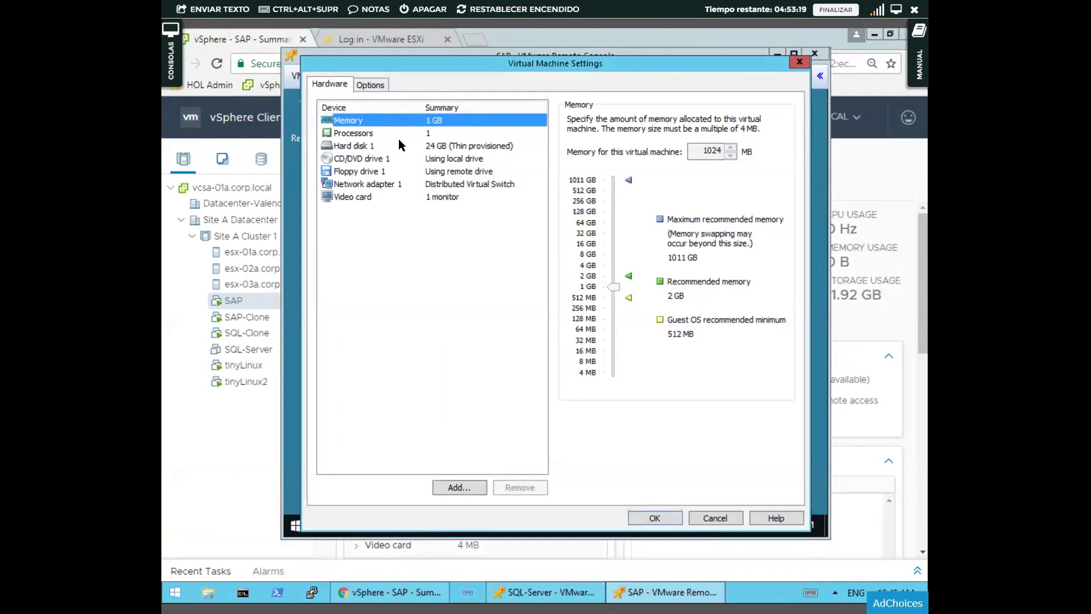
pyautogui.click(341, 146)
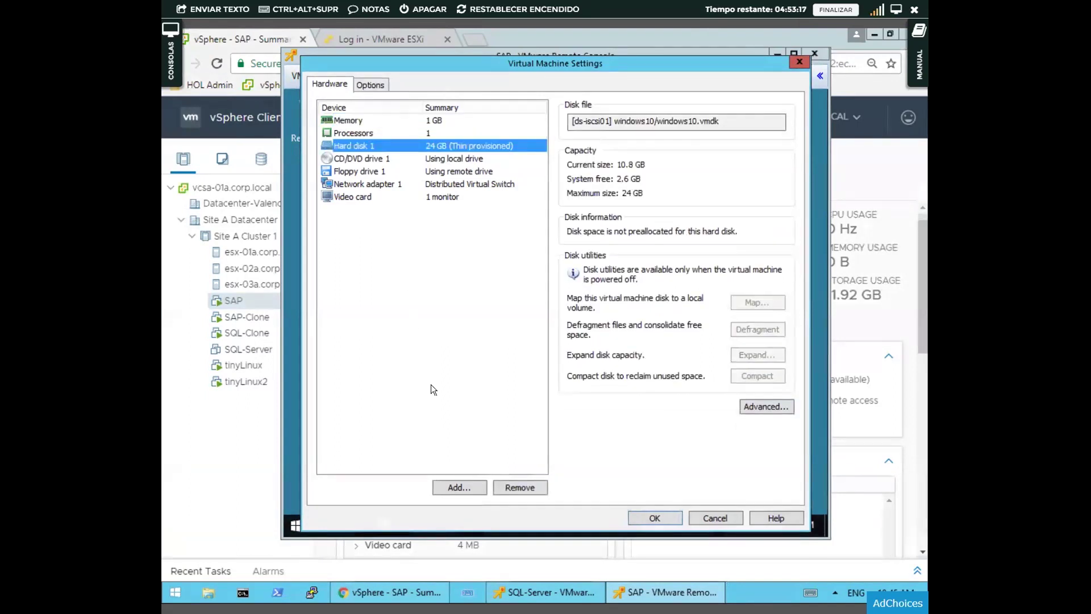
pyautogui.click(459, 487)
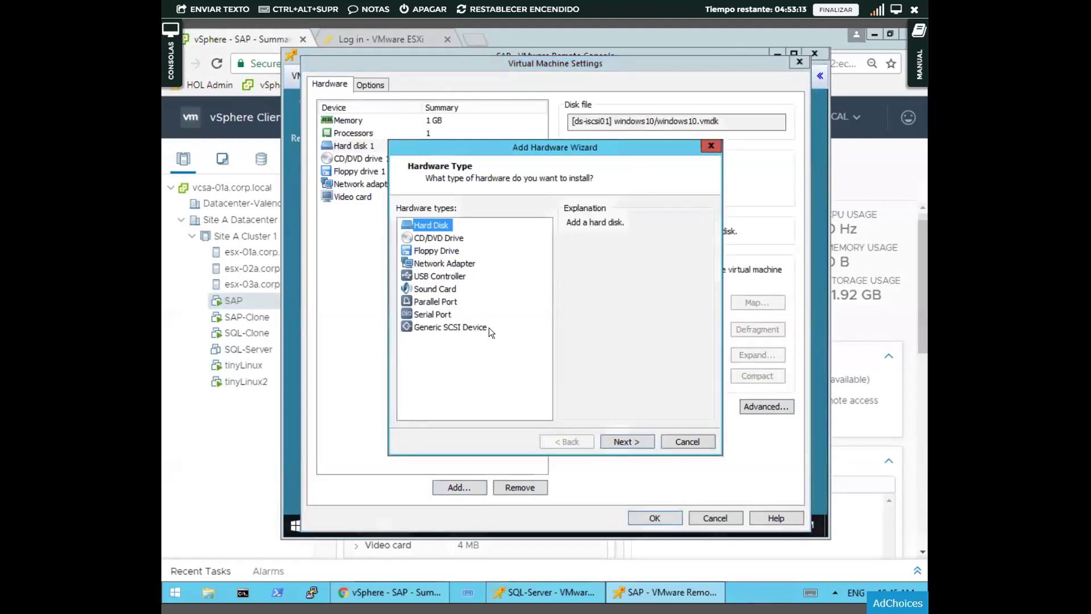
# - Browse the addable hardware types: CD/DVD, floppy, network adapter, USB, sound card, parallel and serial port
pyautogui.click(436, 237)
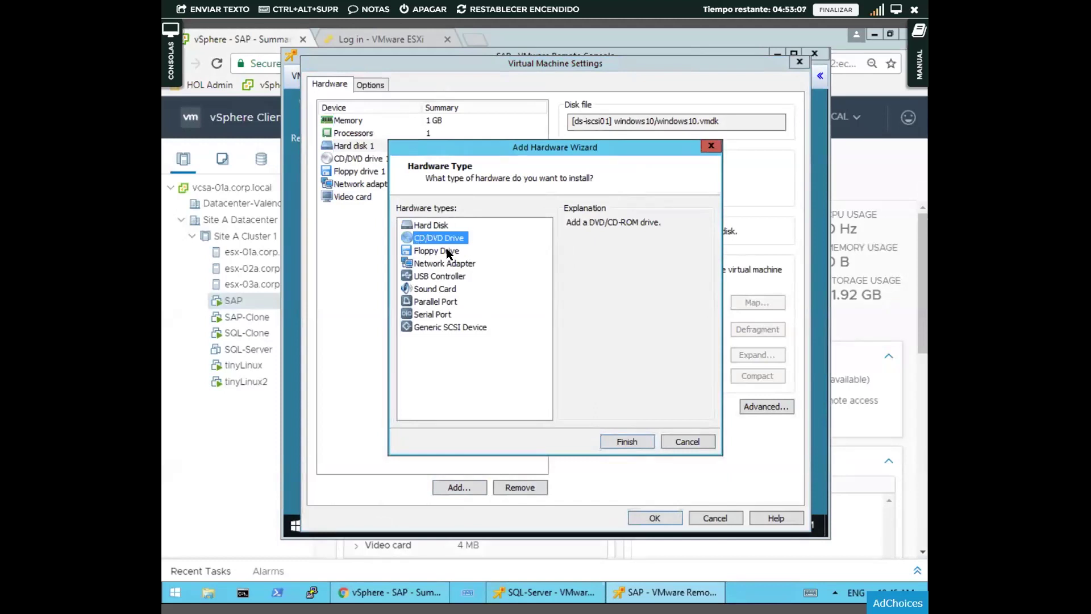
pyautogui.click(449, 253)
pyautogui.click(446, 265)
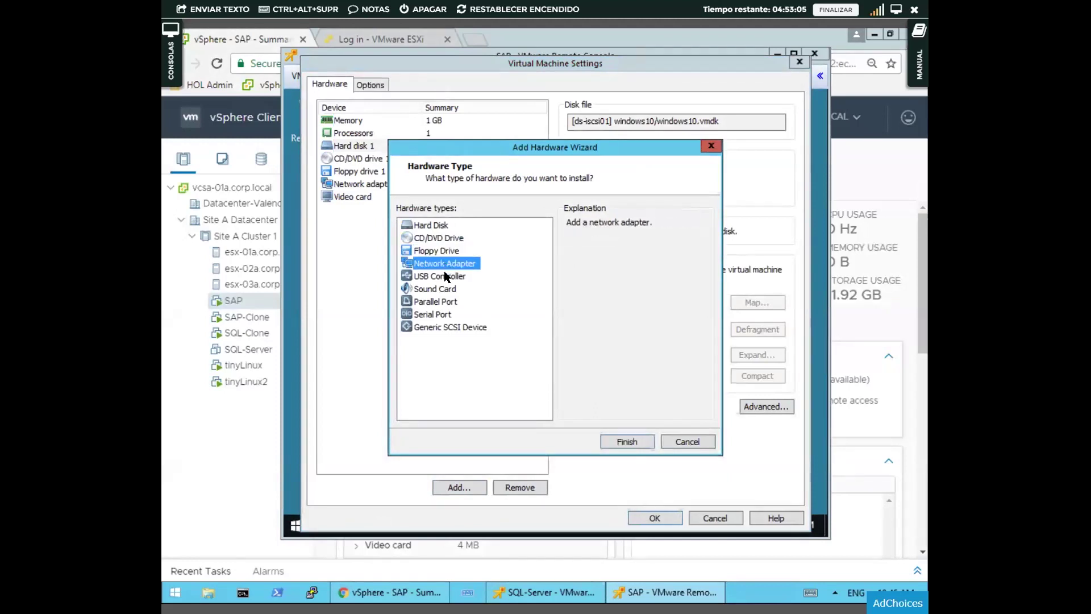
pyautogui.click(443, 278)
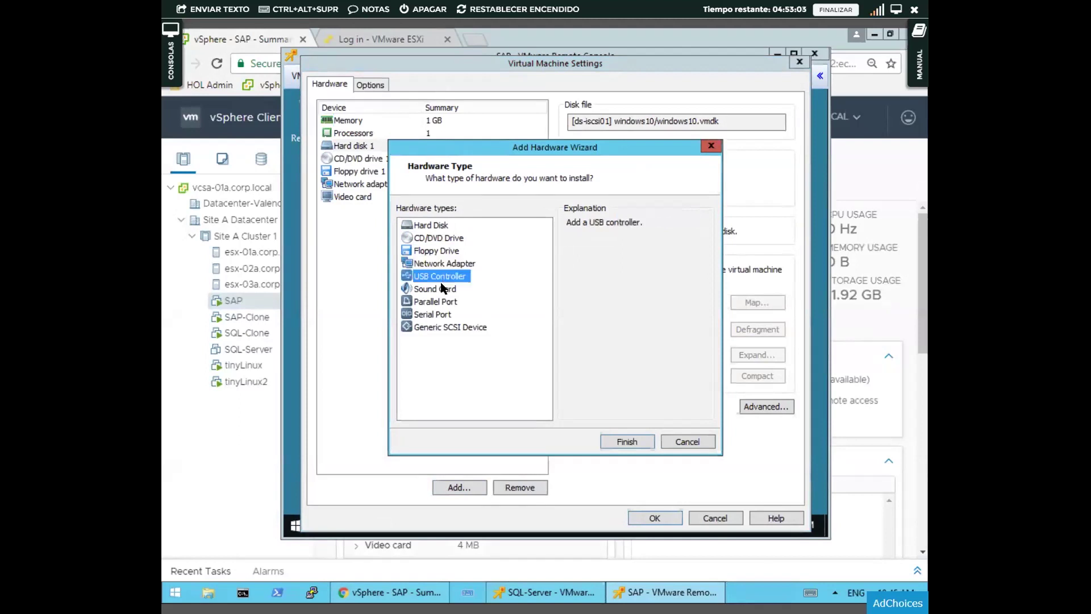
pyautogui.click(439, 288)
pyautogui.click(433, 301)
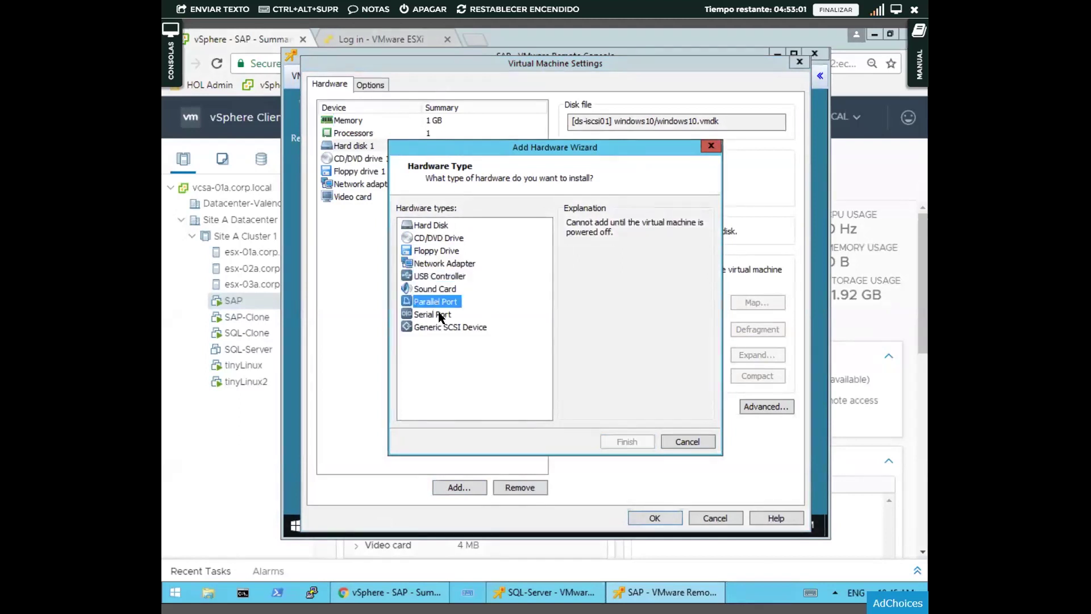
pyautogui.click(441, 314)
# - Add a Generic SCSI Device to SAP and view its properties
pyautogui.click(451, 329)
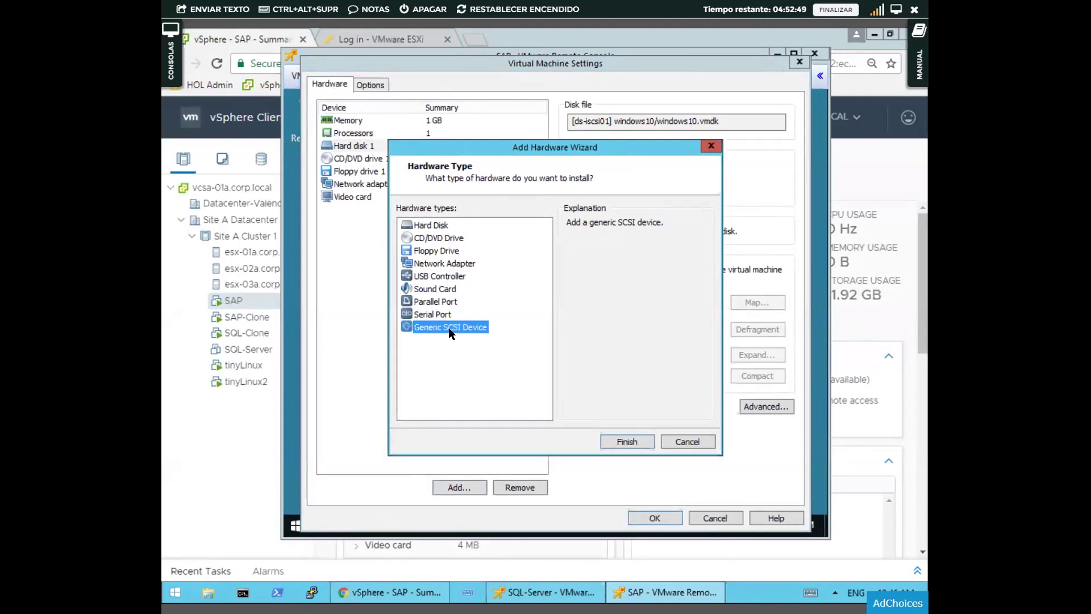
pyautogui.click(636, 440)
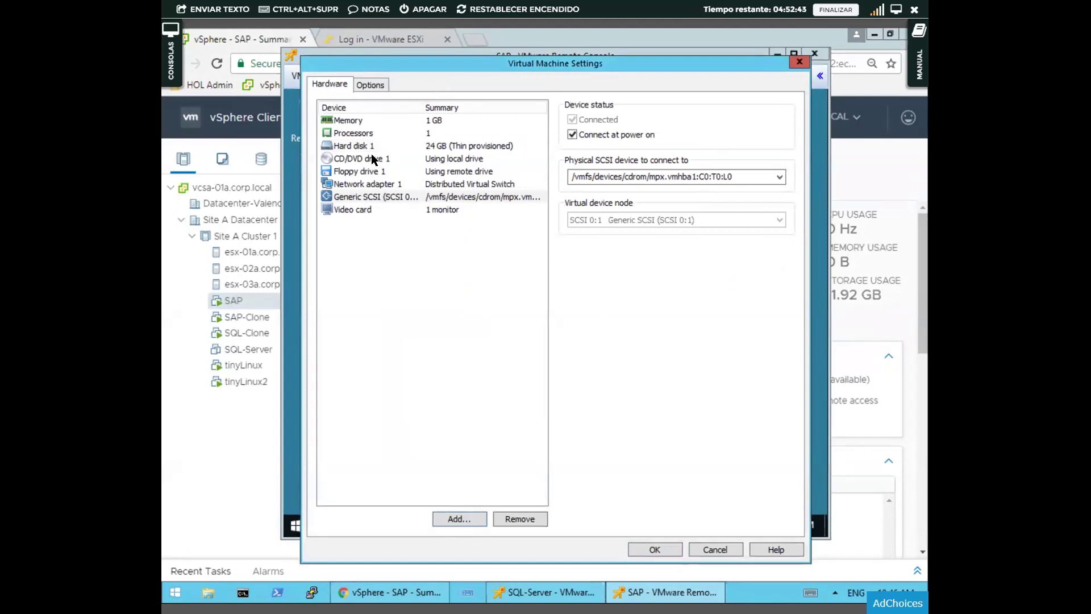
pyautogui.click(383, 194)
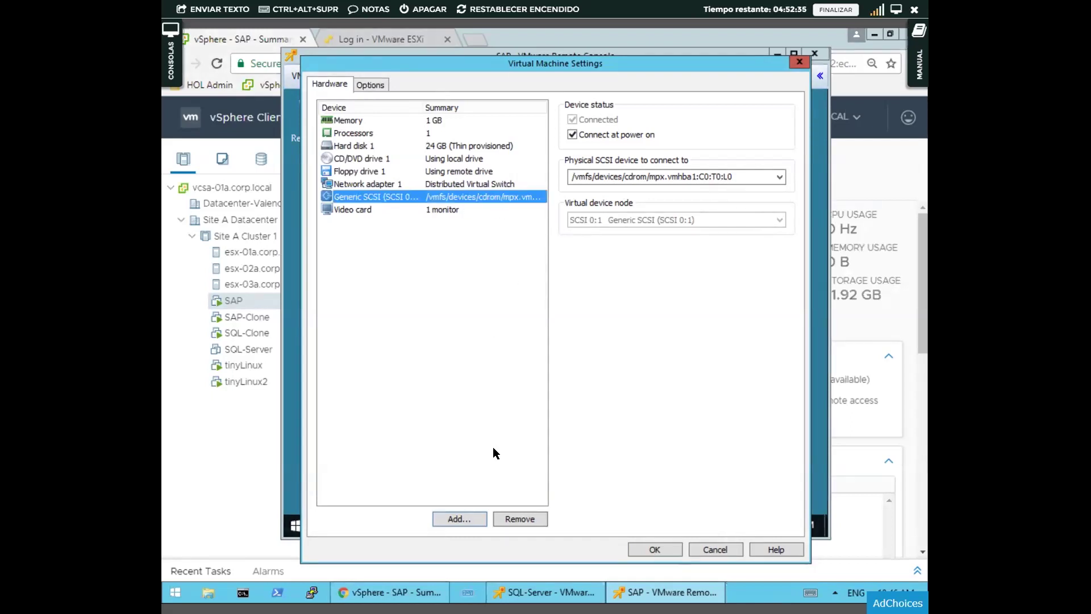
# - Add a new 1 GB SATA hard disk to SAP and inspect its details
pyautogui.click(463, 517)
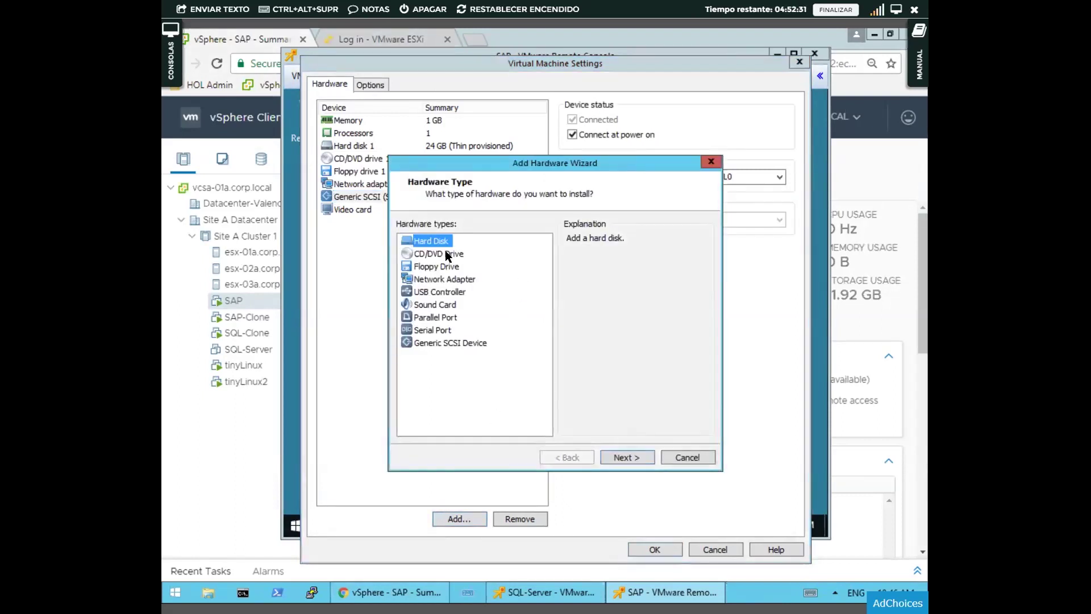
pyautogui.click(620, 458)
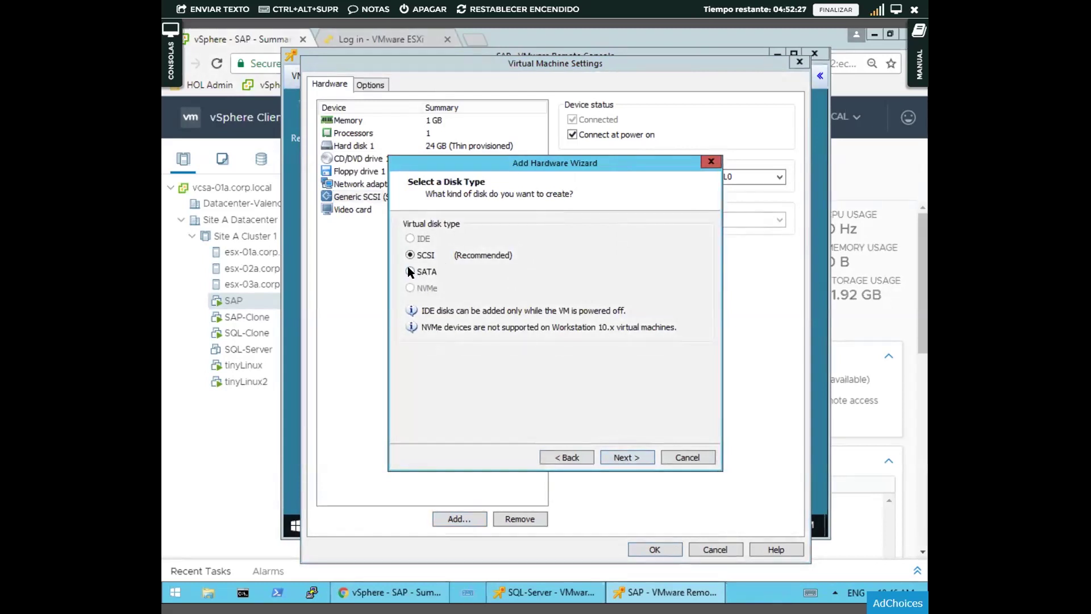
pyautogui.click(410, 271)
pyautogui.click(624, 457)
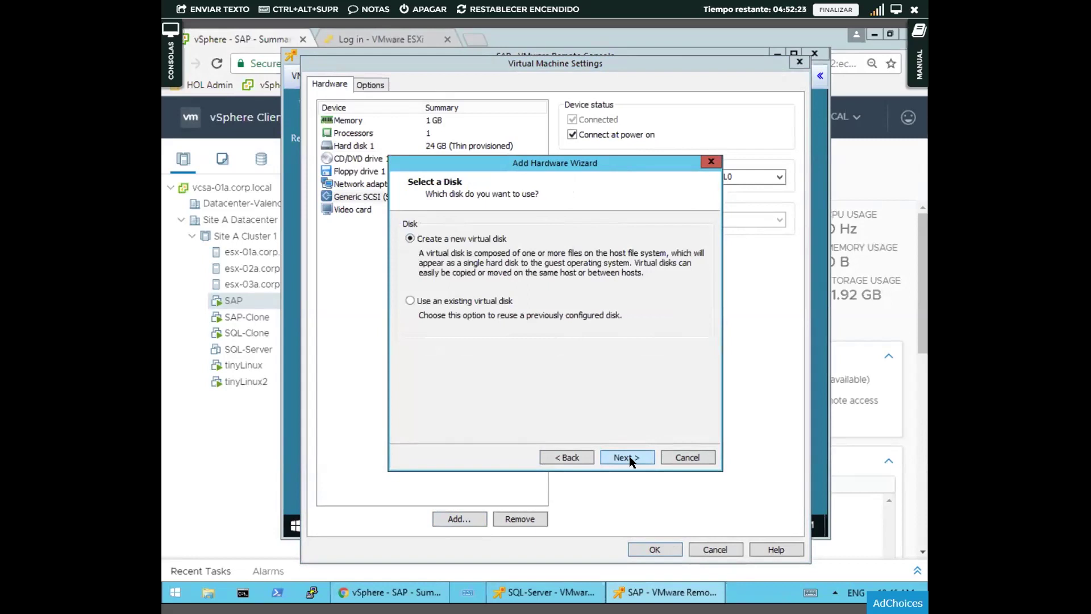
pyautogui.click(628, 457)
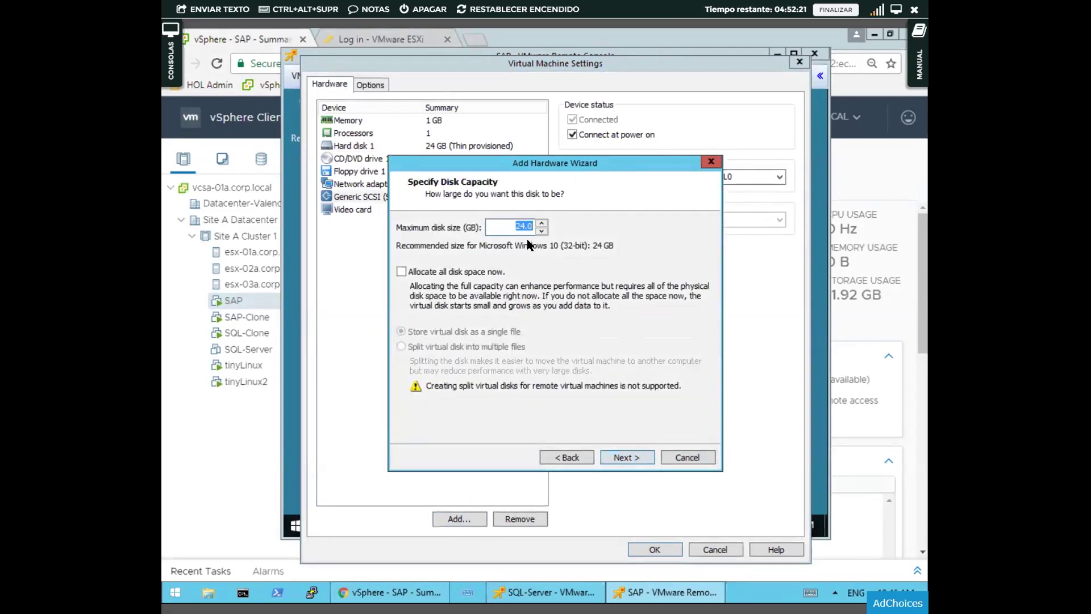
pyautogui.write('1')
pyautogui.click(625, 457)
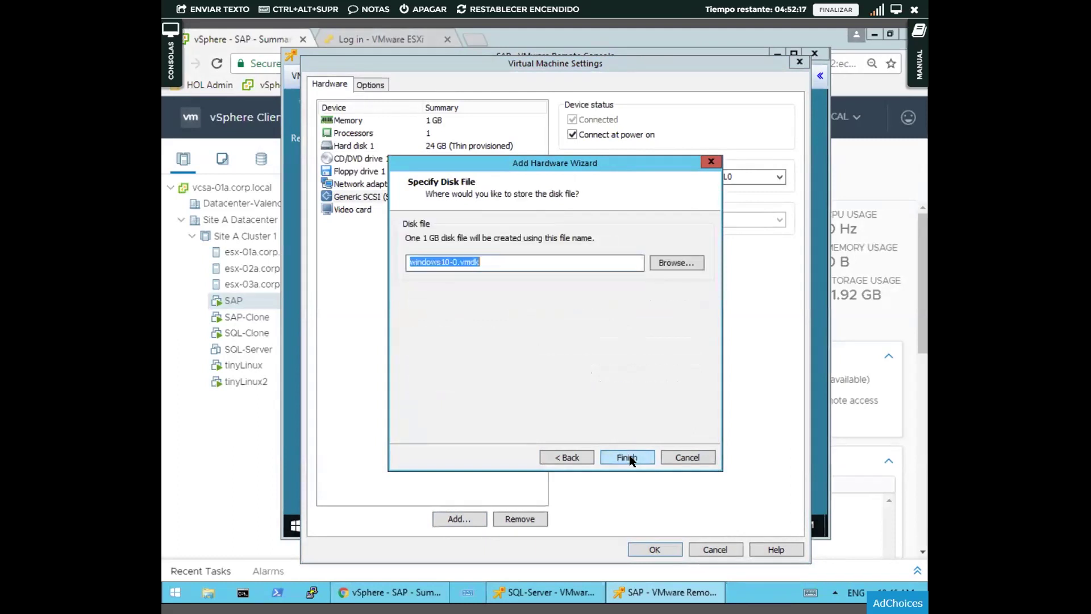
pyautogui.click(628, 457)
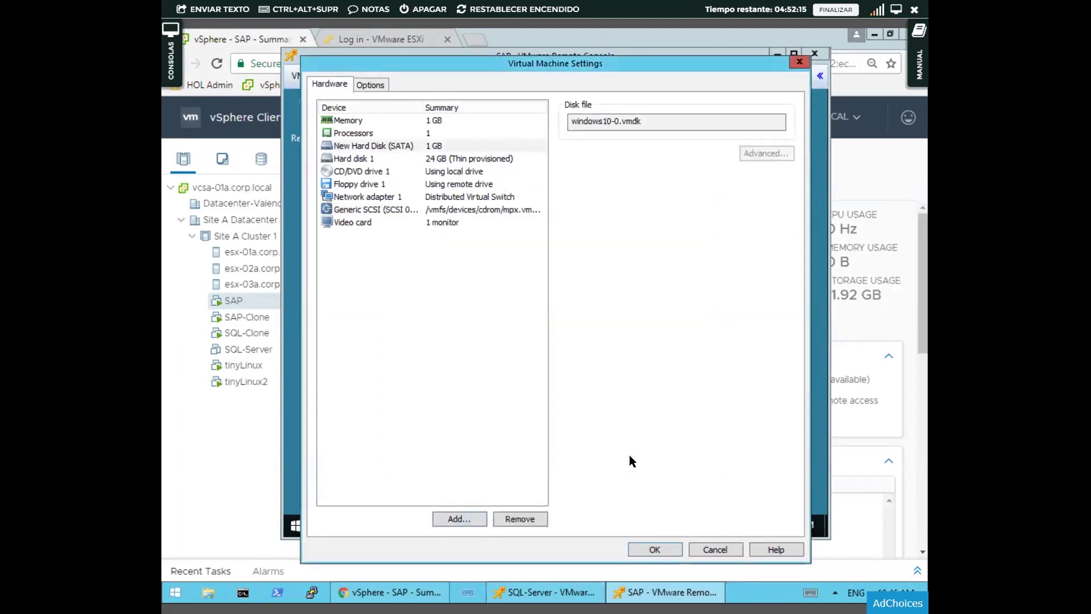
pyautogui.click(382, 148)
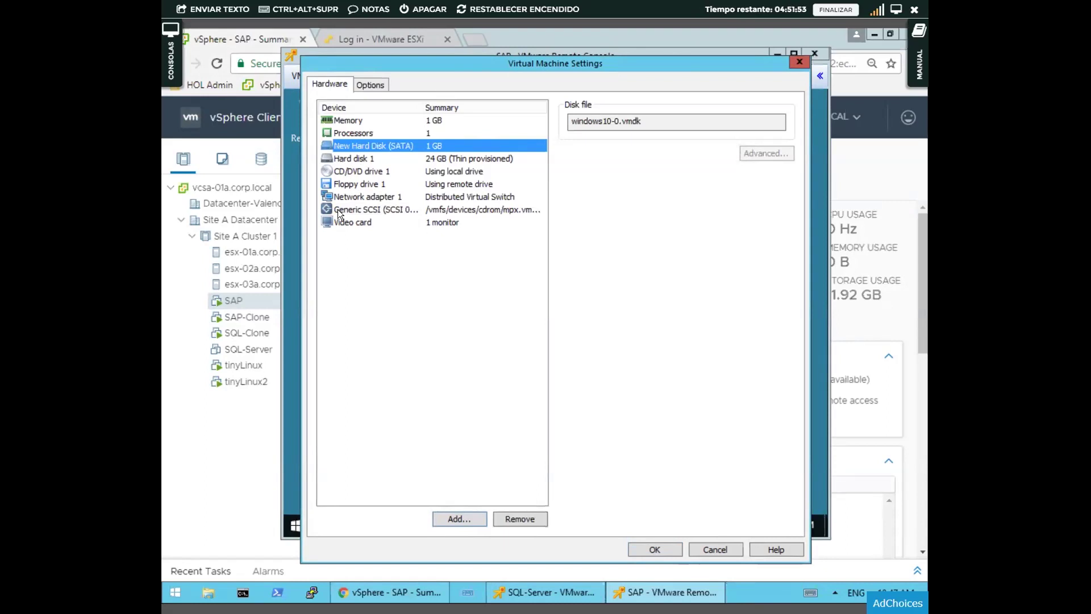
# - Abandon further additions and close SAP's settings without saving
pyautogui.click(461, 519)
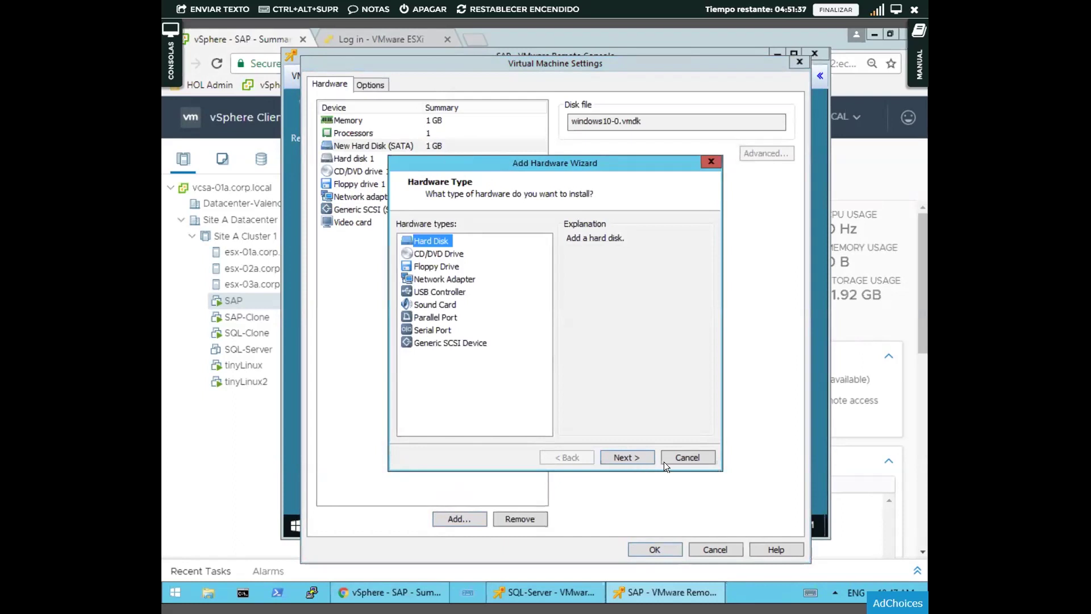
pyautogui.click(681, 455)
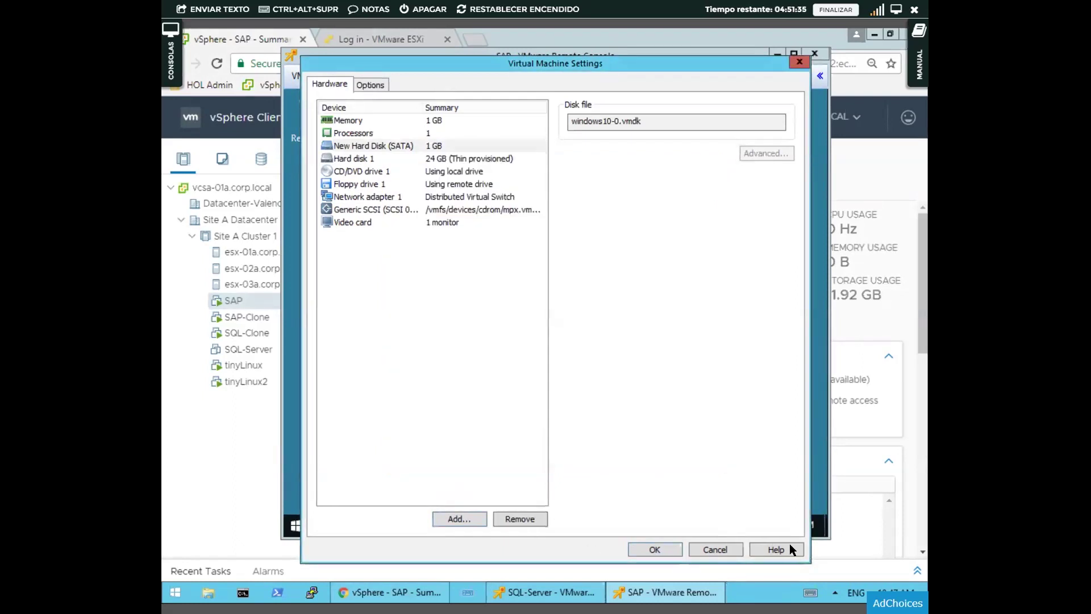
pyautogui.click(714, 549)
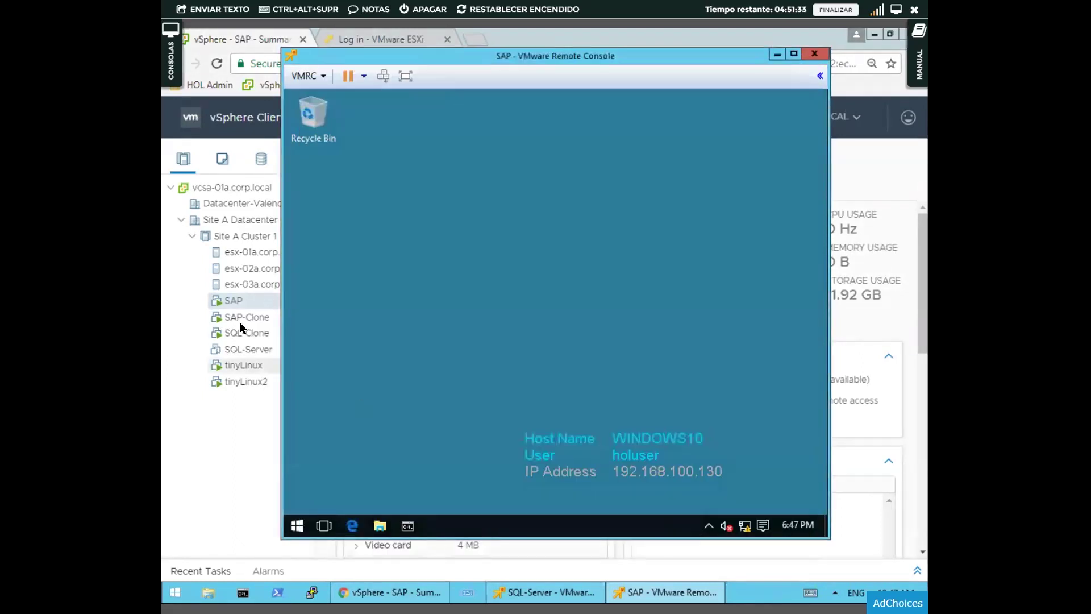
# - Open Edit Settings for the SQL-Server VM in vSphere
pyautogui.click(242, 347)
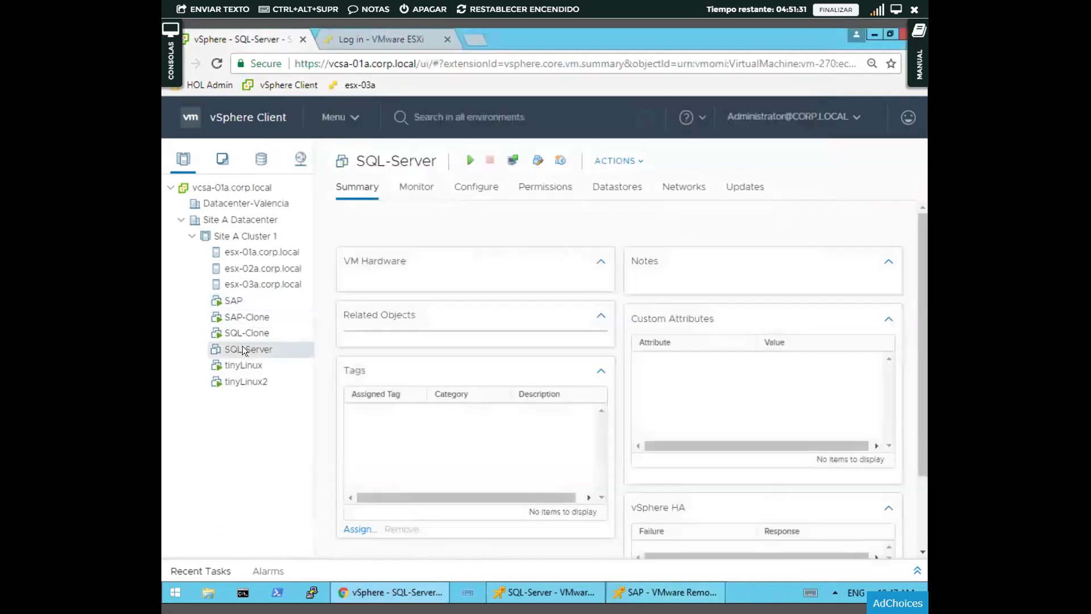
pyautogui.rightClick(243, 346)
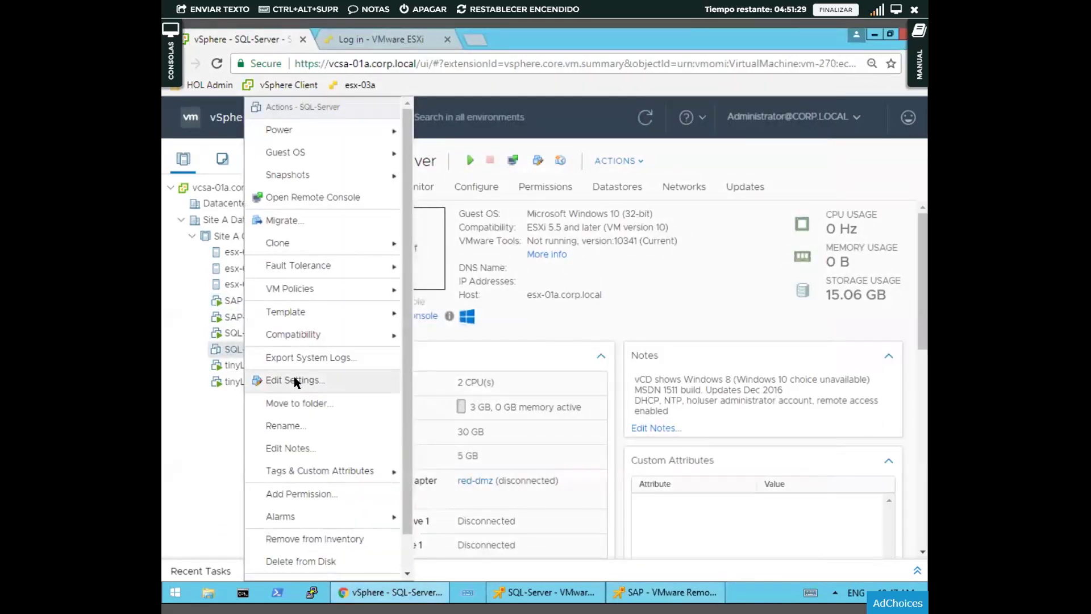
pyautogui.click(295, 380)
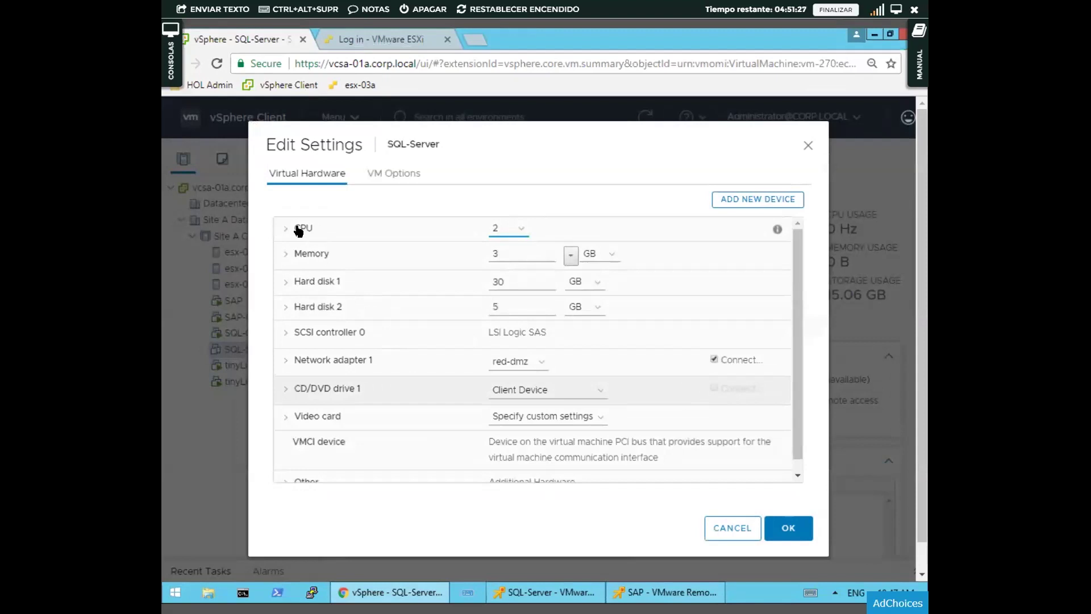
# - Enable CPU Hot Add and Memory Hot Plug on SQL-Server and save with OK
pyautogui.click(286, 229)
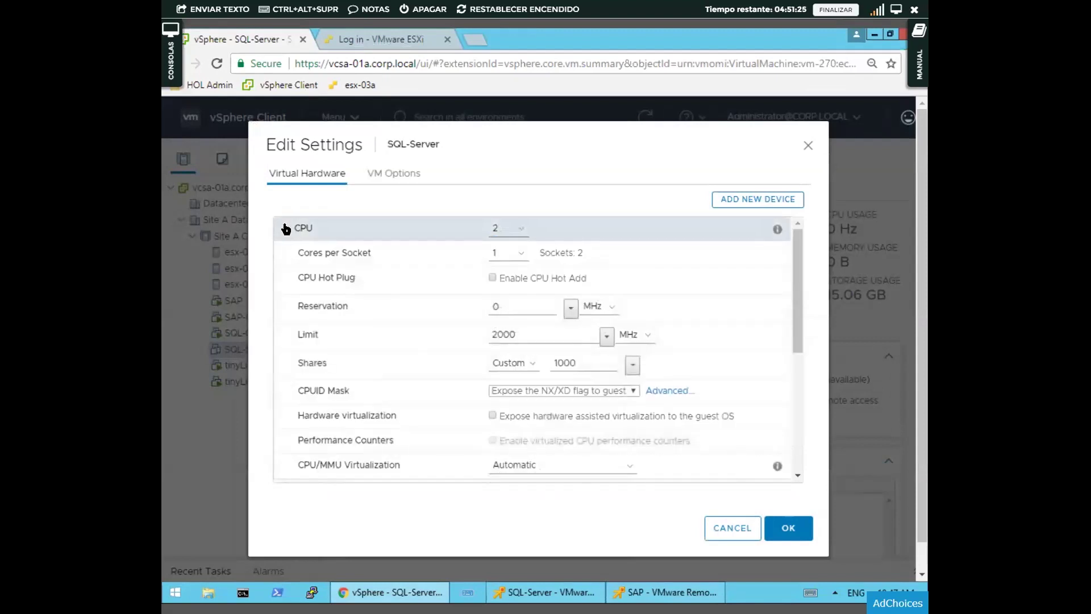
pyautogui.click(492, 278)
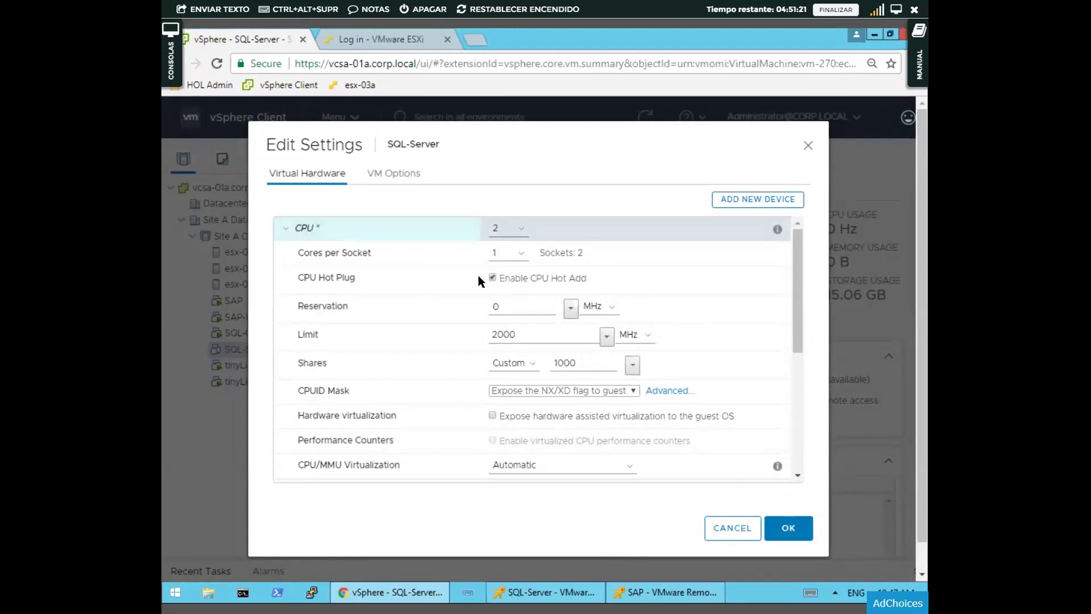
pyautogui.click(286, 230)
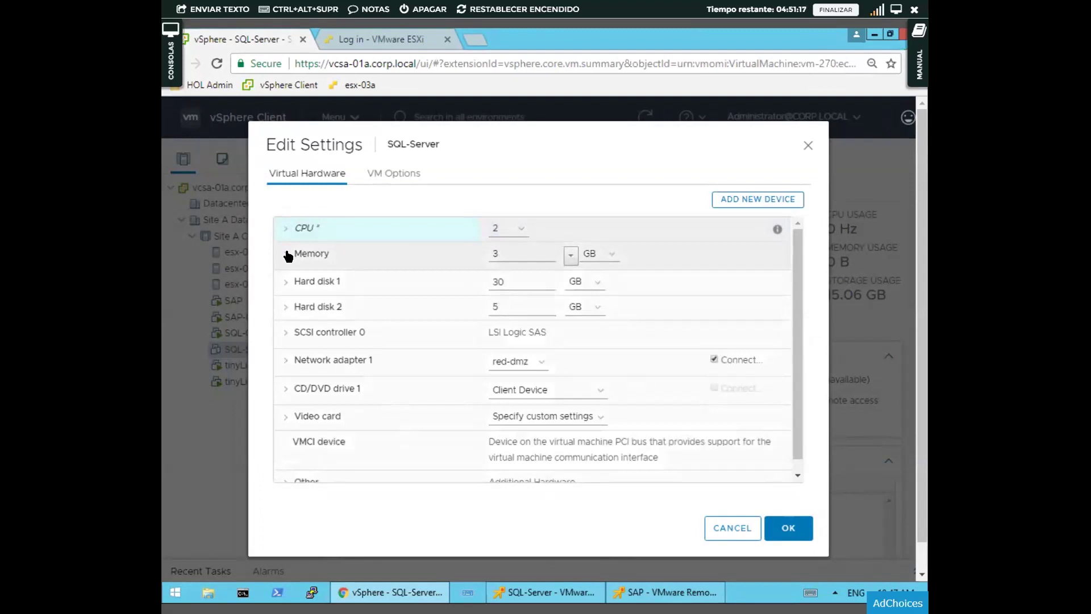
pyautogui.click(287, 255)
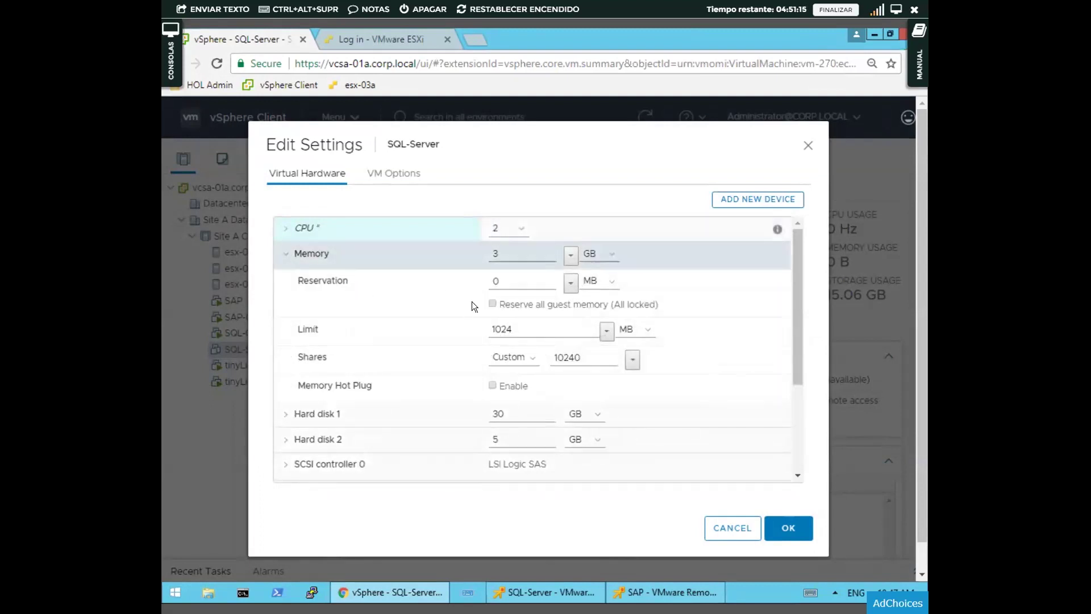
pyautogui.click(493, 385)
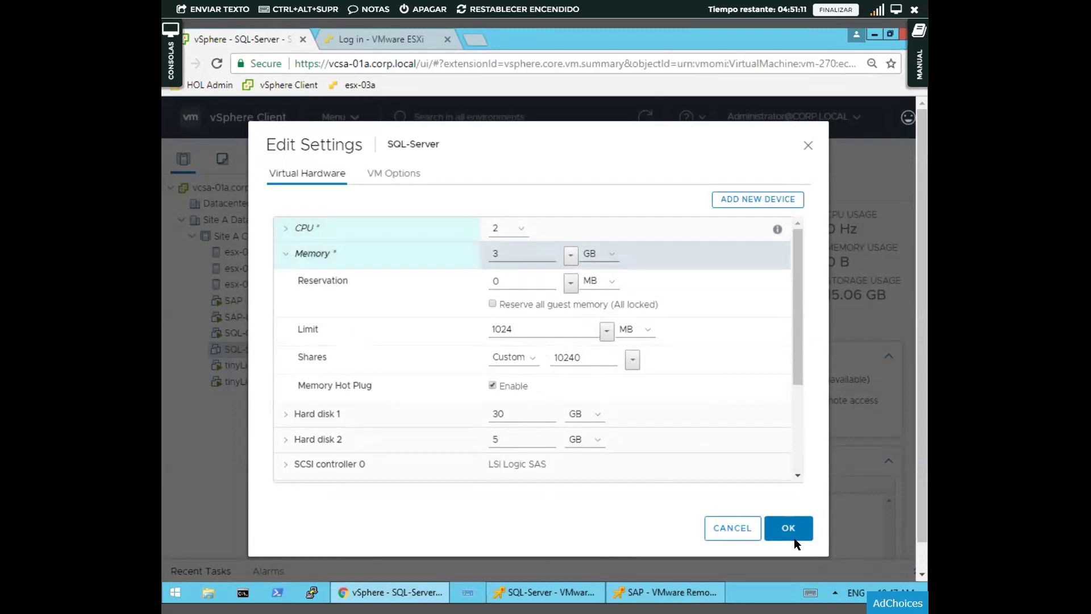
pyautogui.click(771, 521)
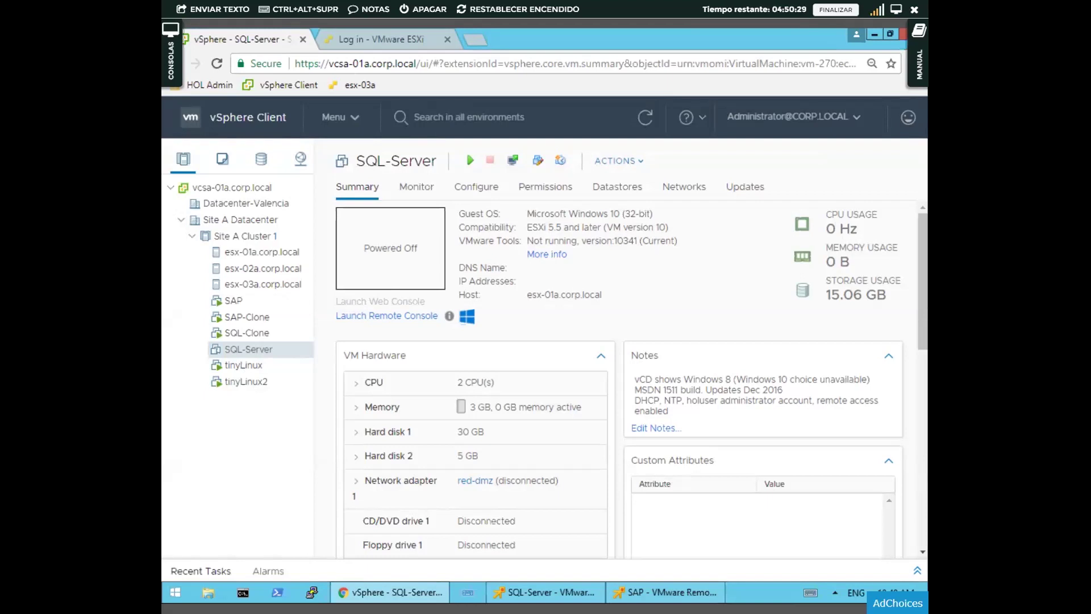
pyautogui.hotkey('alt', 'Tab')
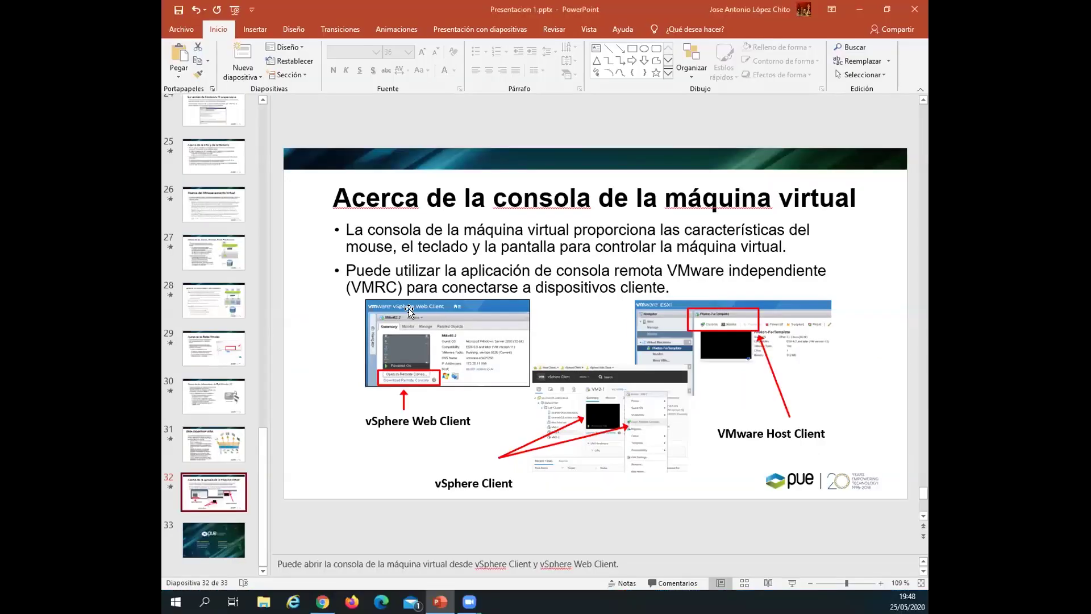
# - Page back from slide 31 to slide 26 on virtual storage, then return to Chrome
pyautogui.click(224, 441)
pyautogui.click(218, 405)
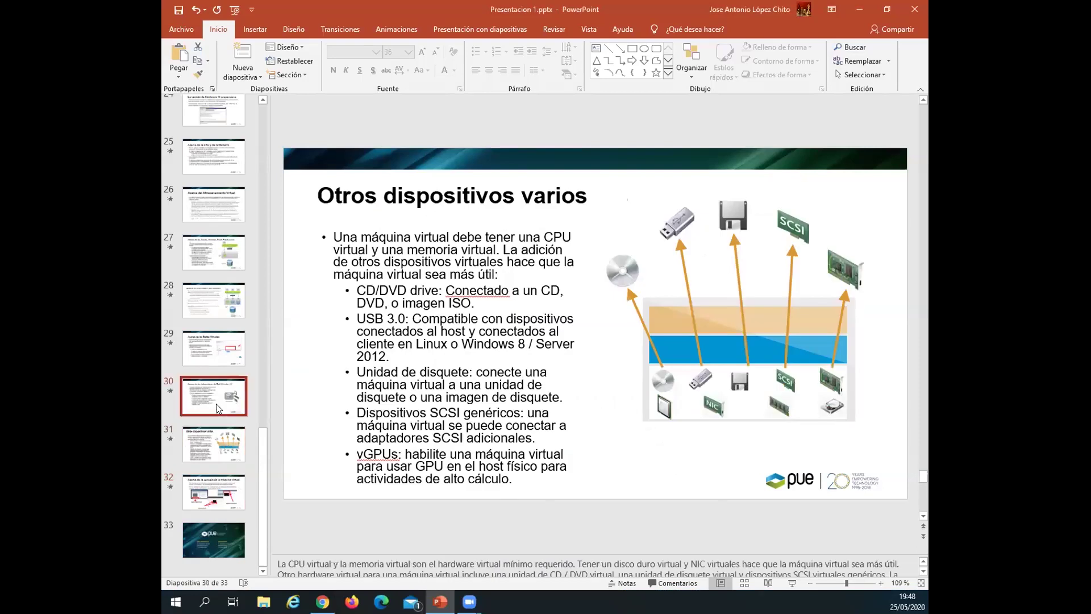
pyautogui.click(216, 363)
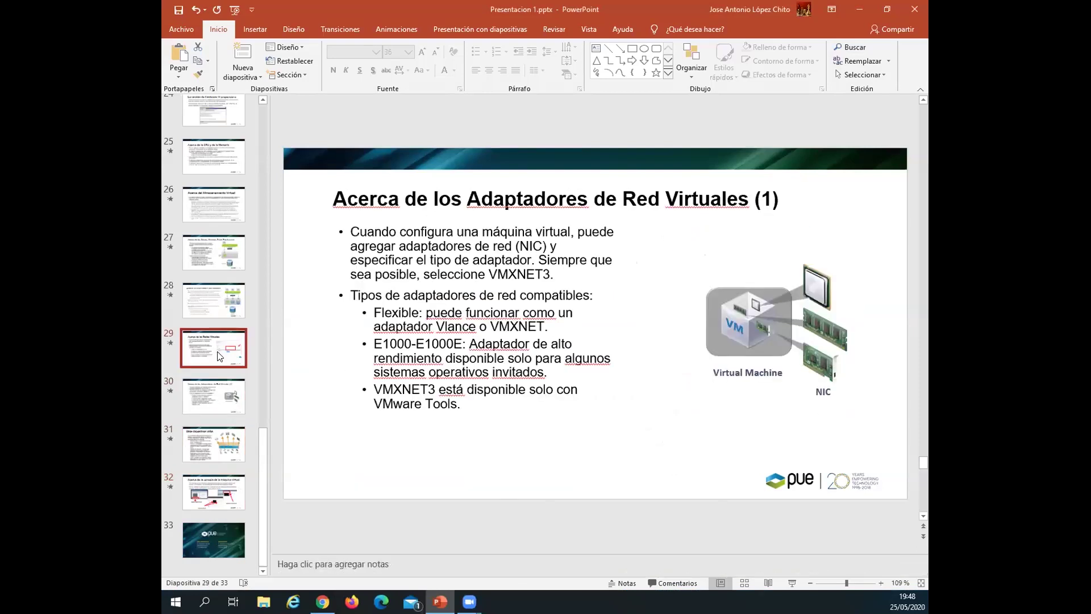
pyautogui.click(210, 310)
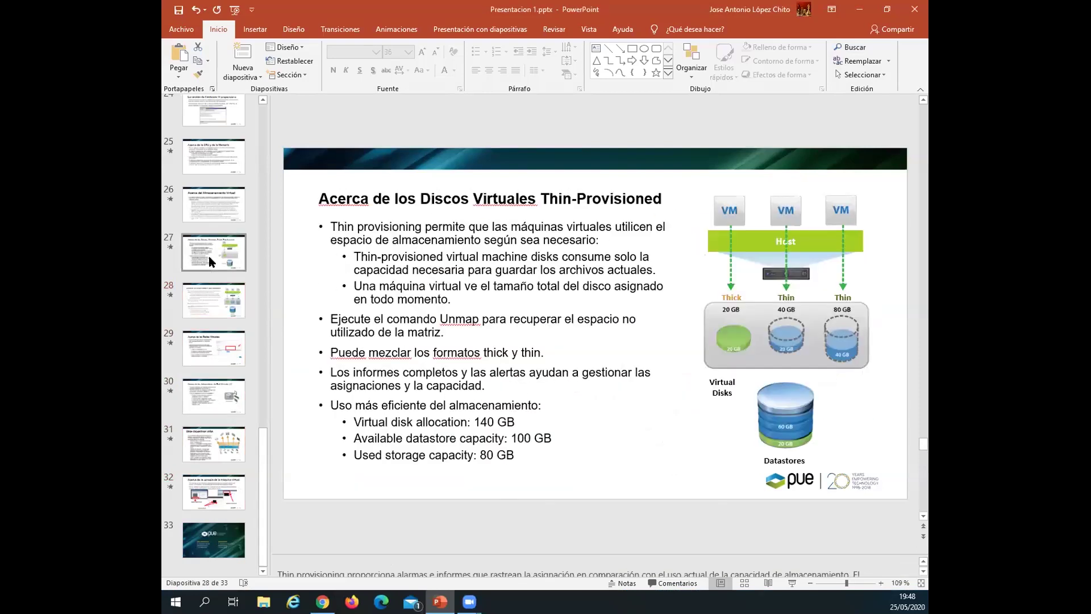
pyautogui.click(209, 261)
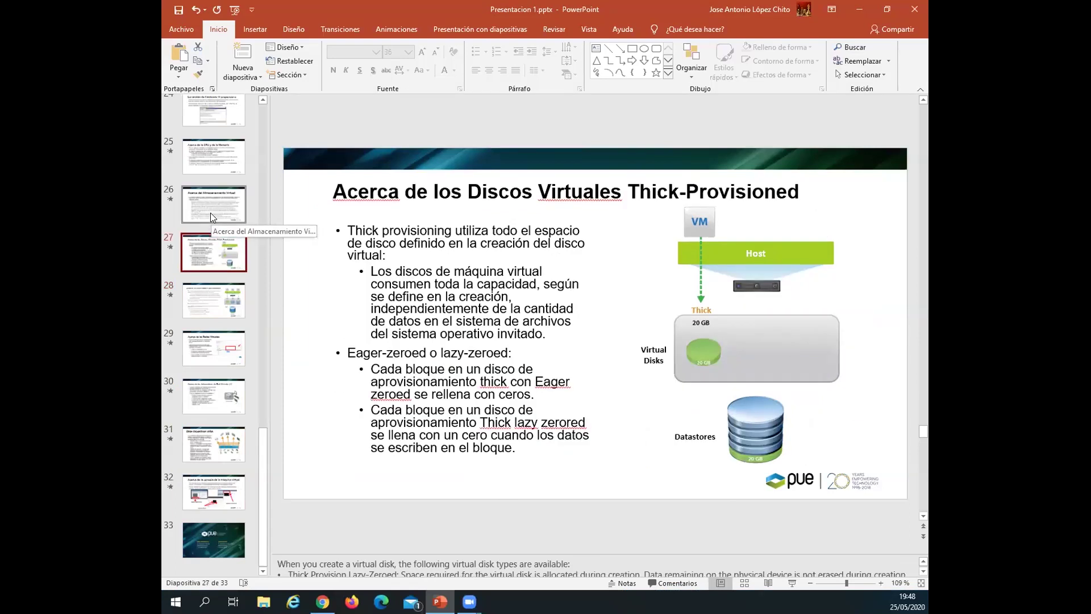
pyautogui.click(211, 212)
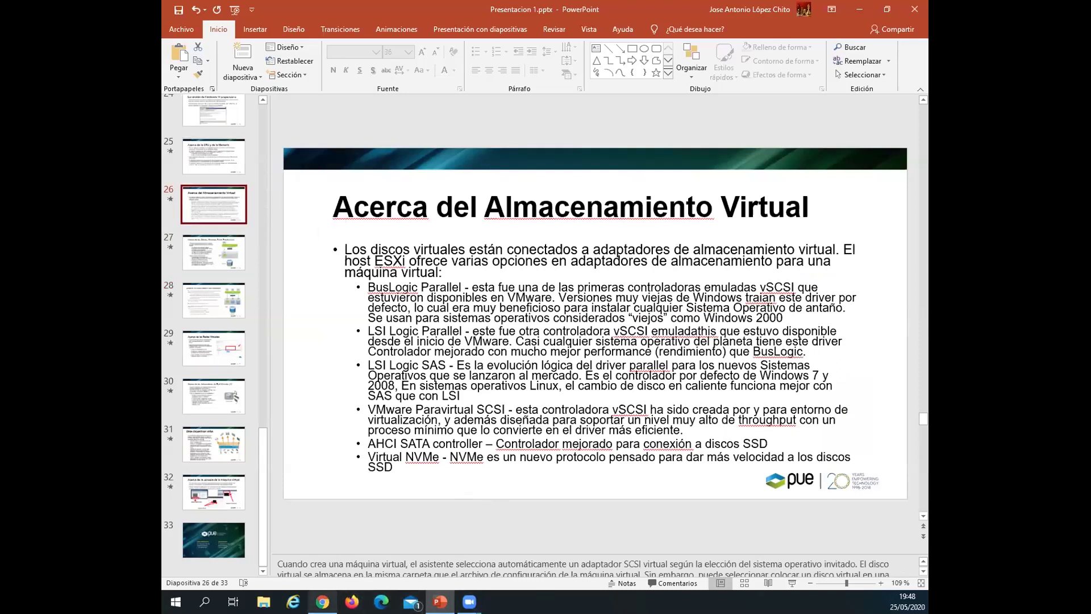
pyautogui.moveTo(322, 602)
pyautogui.click(322, 547)
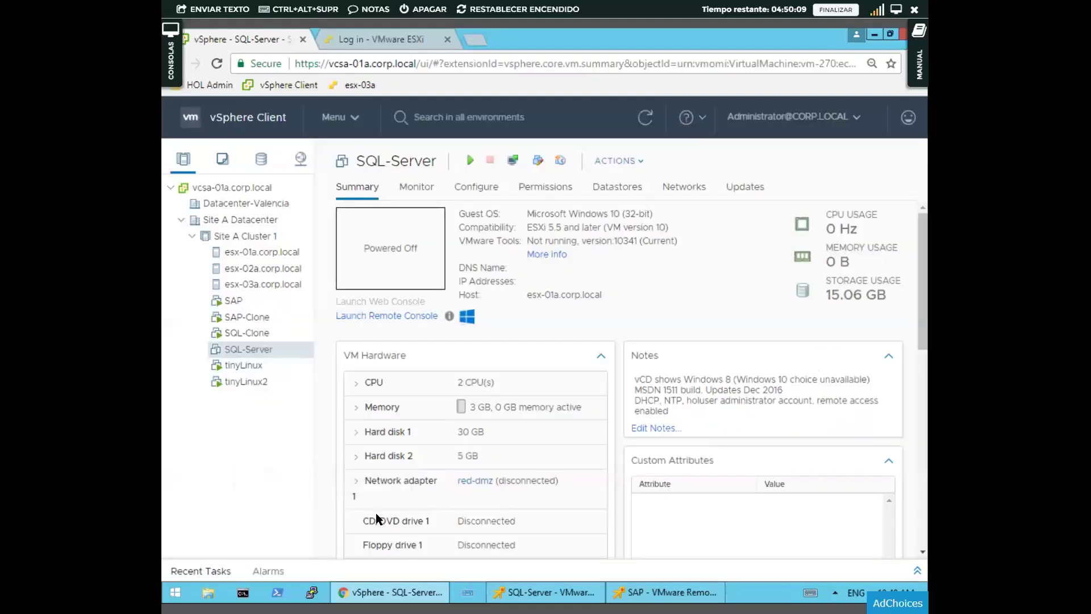
# - Reopen SQL-Server's Edit Settings and move Hard disk 2's device node to IDE 0
pyautogui.rightClick(253, 349)
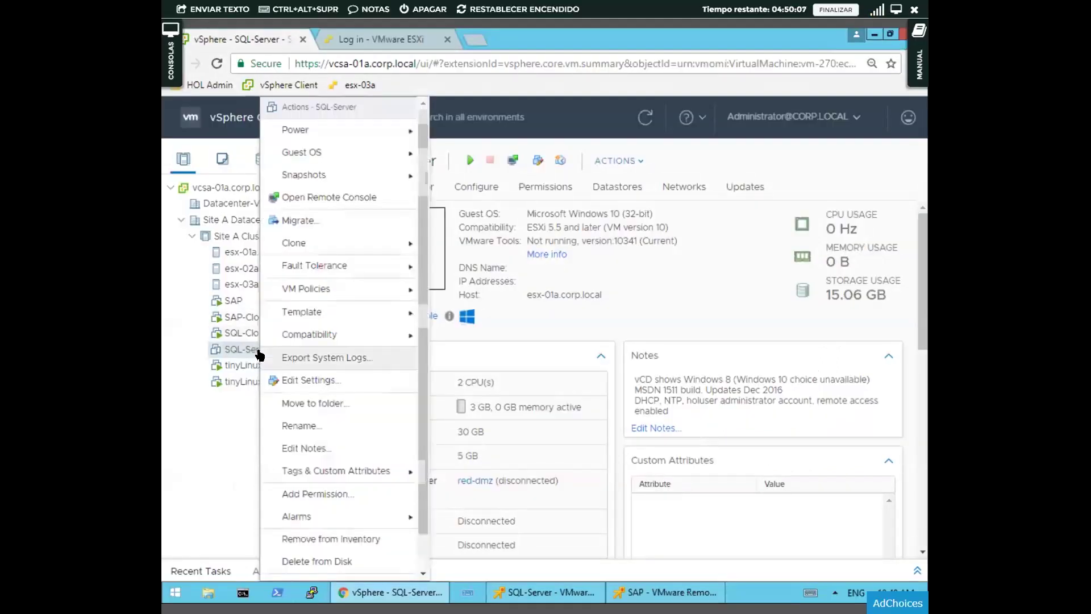
pyautogui.click(311, 386)
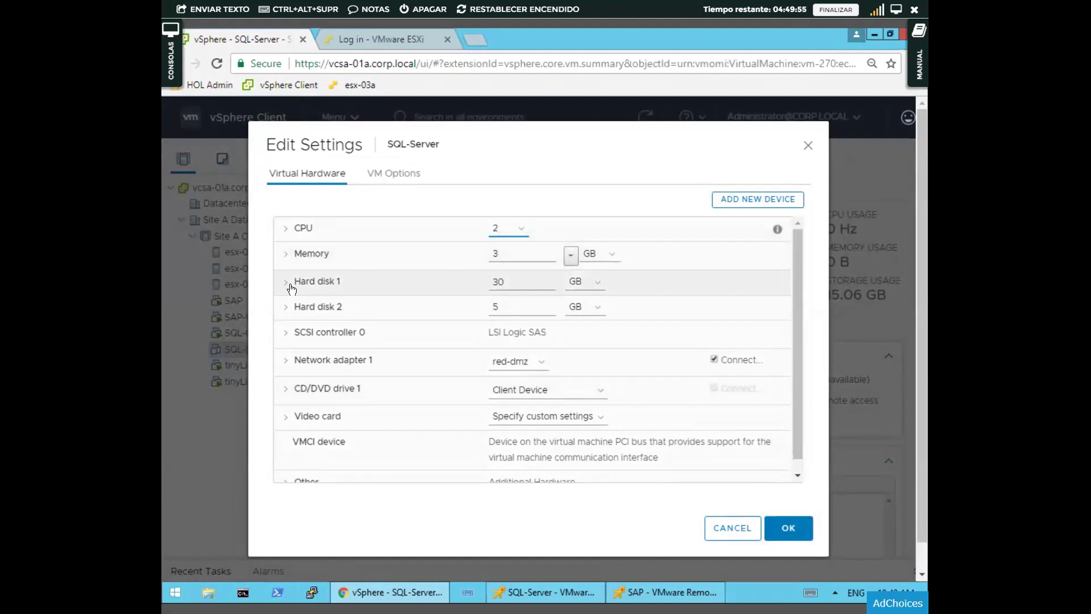
pyautogui.click(287, 307)
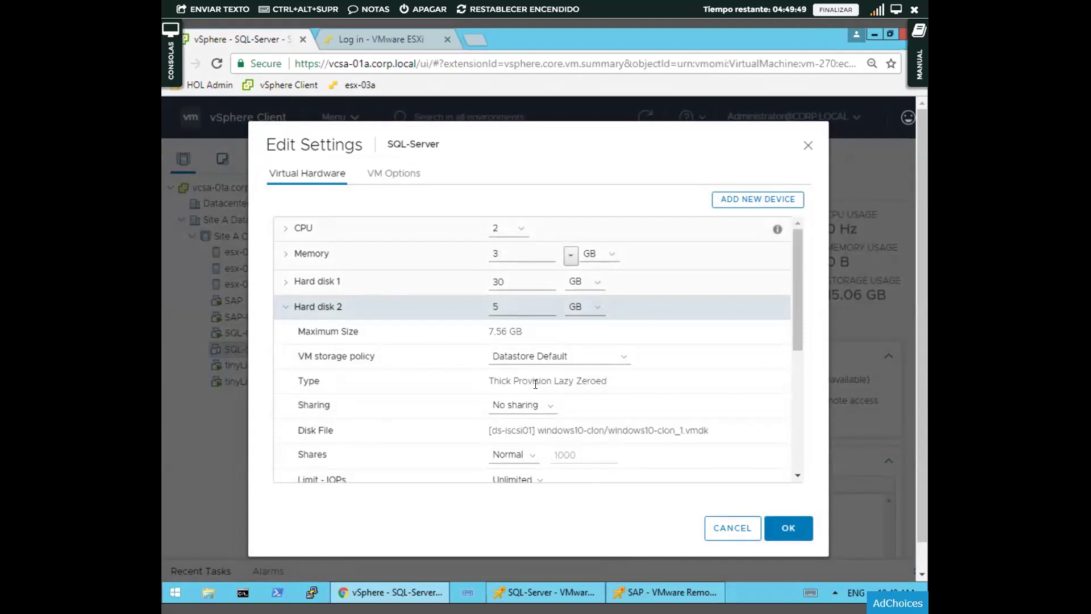
pyautogui.scroll(-3, 597, 400)
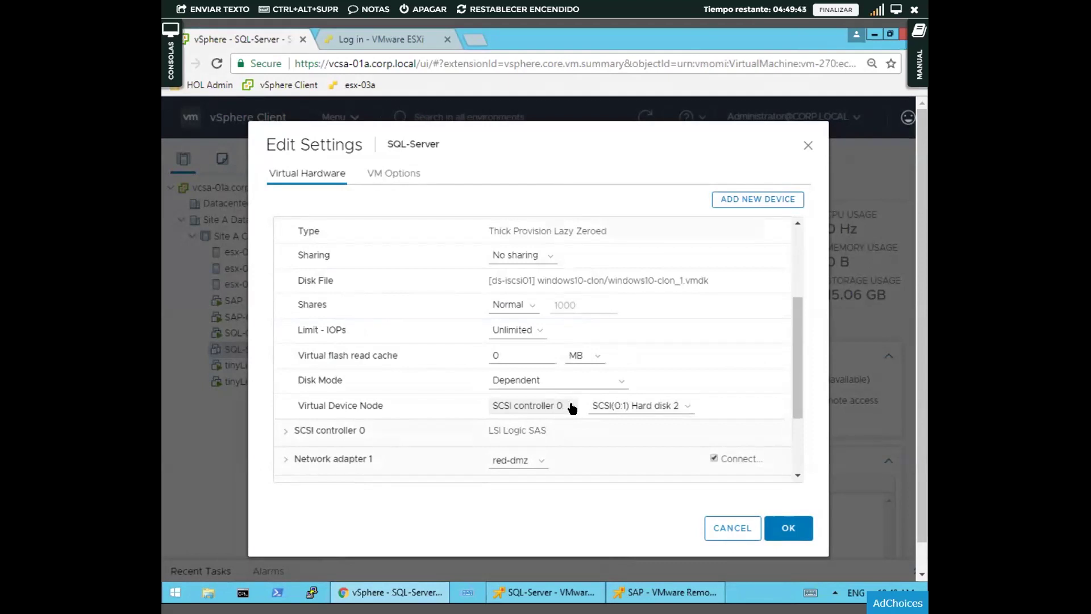
pyautogui.click(572, 406)
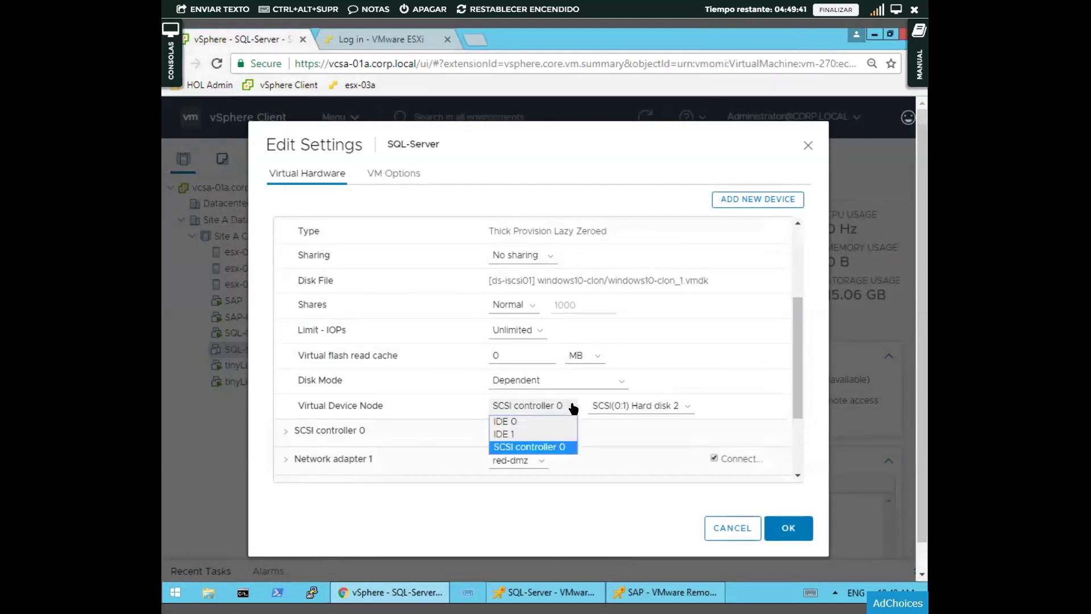
pyautogui.click(524, 420)
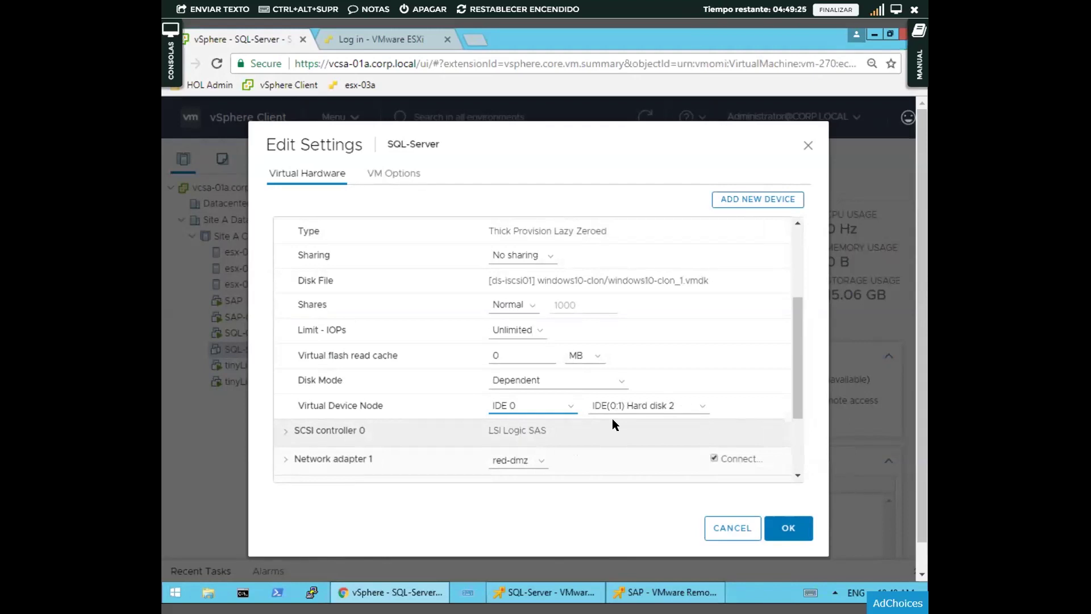
# - Expand SCSI controller 0 and list its types, from BusLogic Parallel to VMware Paravirtual
pyautogui.click(284, 433)
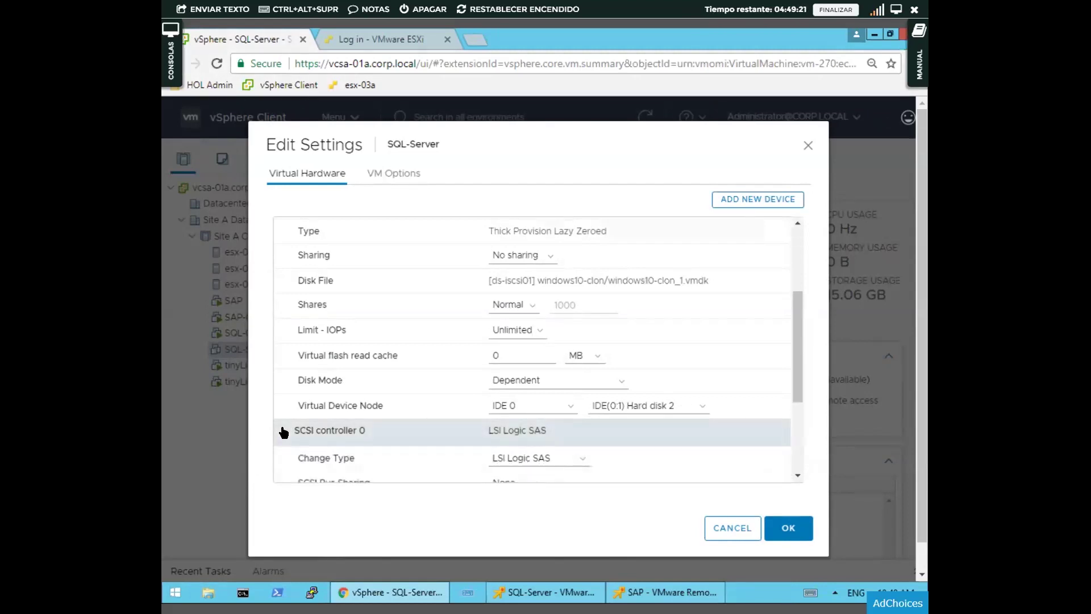
pyautogui.click(577, 460)
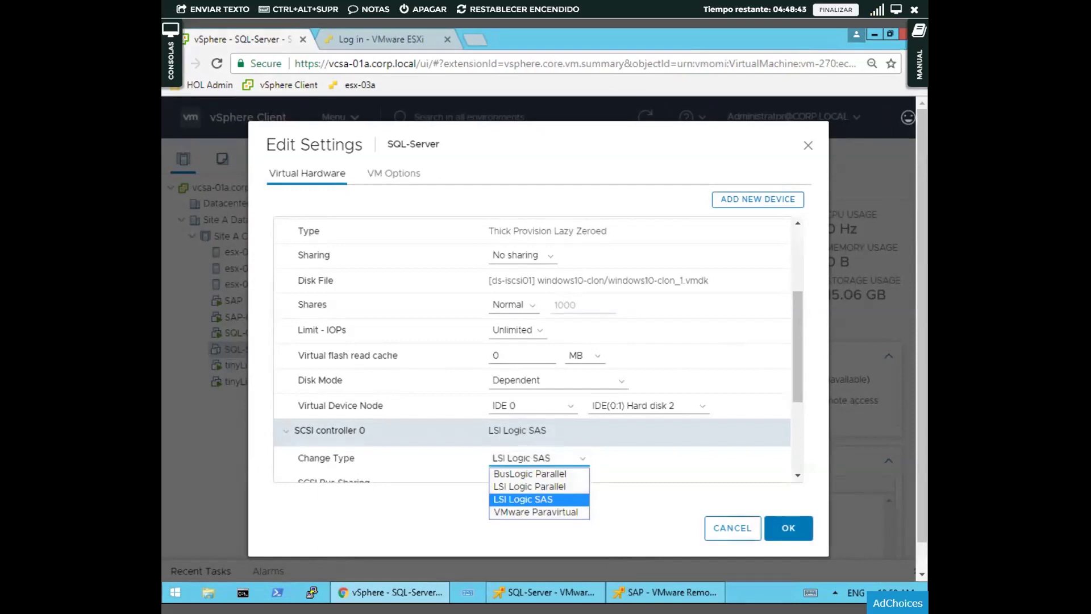
# - Page back from slide 25 to slide 18 on virtual hardware versions, then return to Chrome
pyautogui.hotkey('alt', 'Tab')
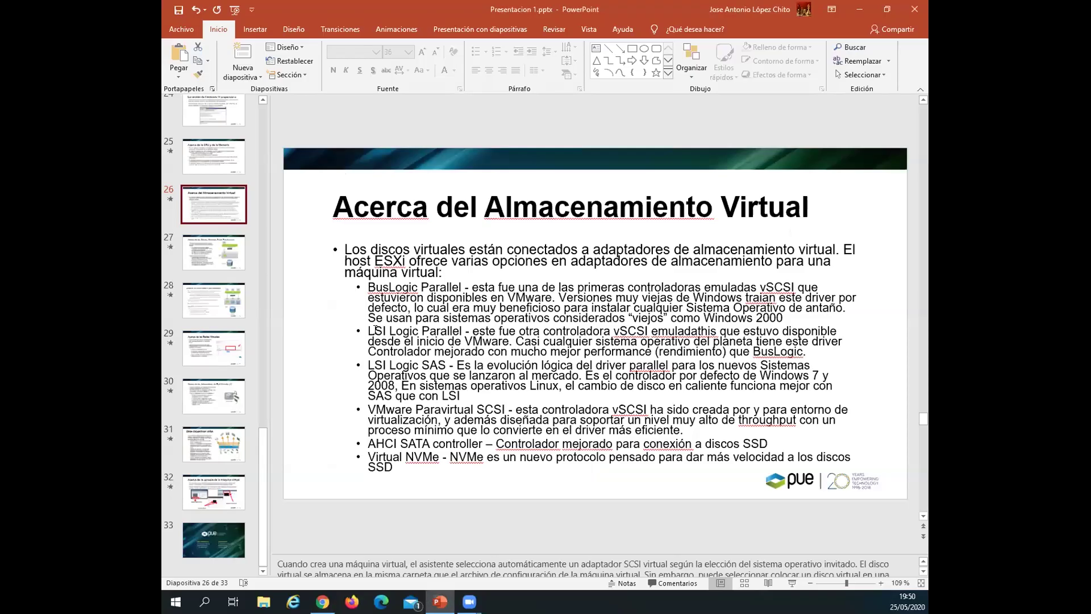
pyautogui.scroll(3, 216, 287)
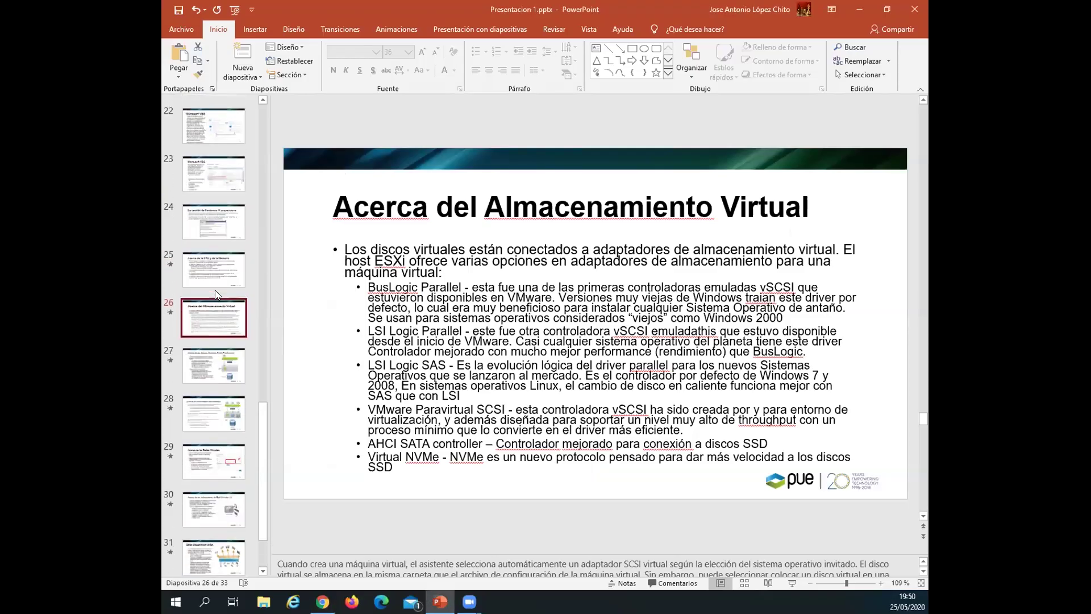
pyautogui.click(220, 283)
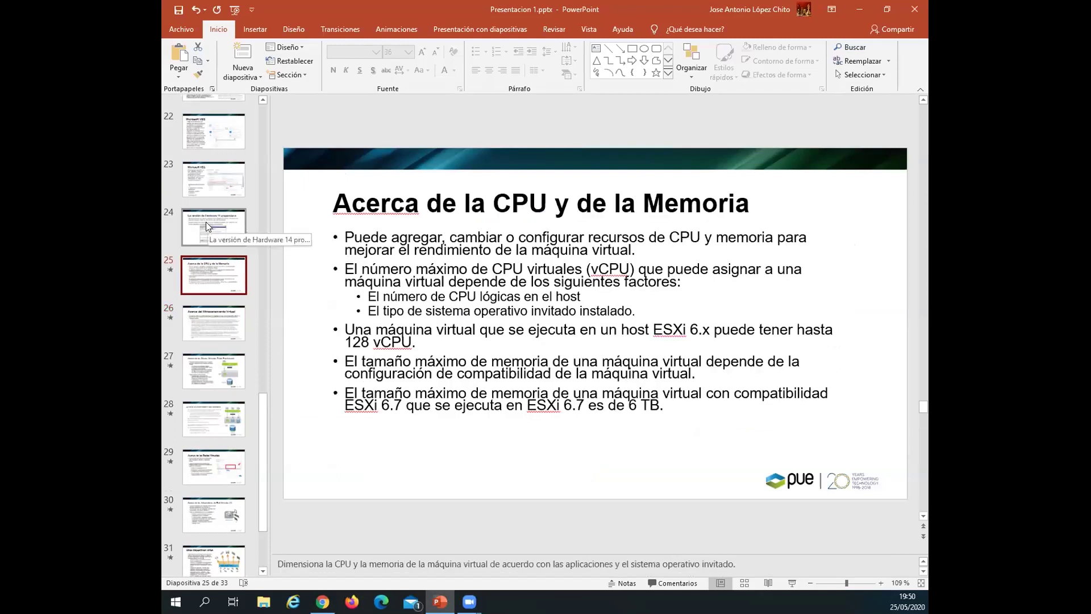
pyautogui.click(206, 222)
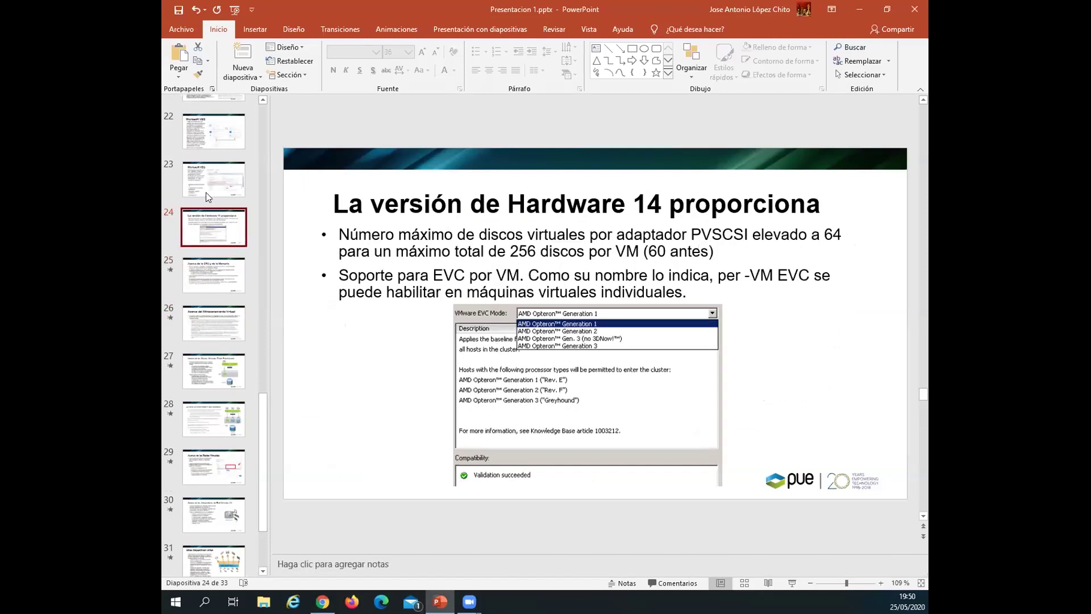
pyautogui.click(206, 172)
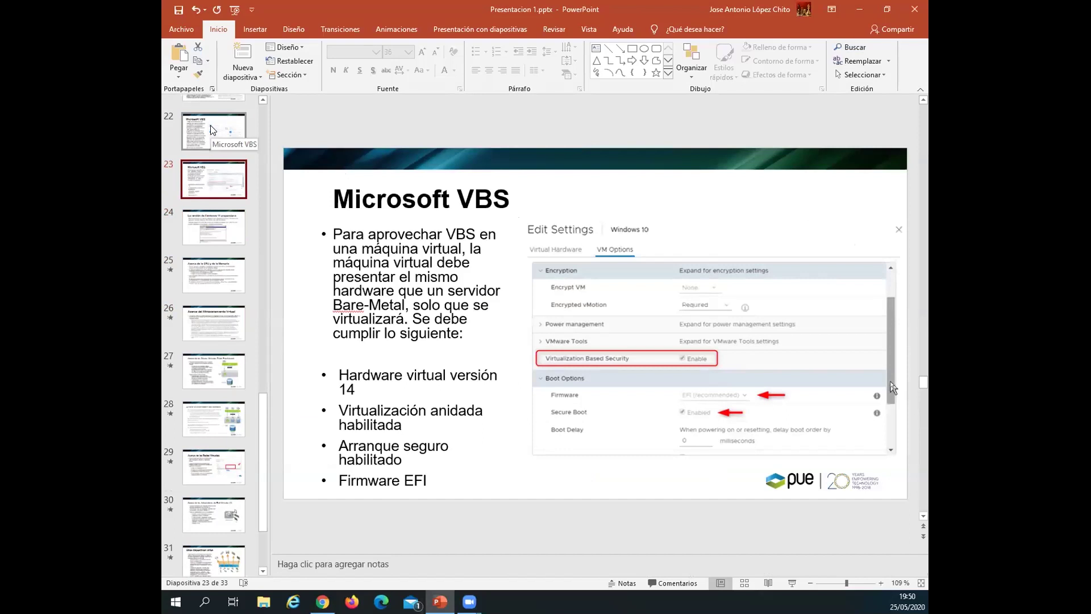
pyautogui.click(211, 125)
pyautogui.scroll(3, 216, 160)
pyautogui.click(211, 196)
pyautogui.scroll(3, 210, 196)
pyautogui.click(209, 192)
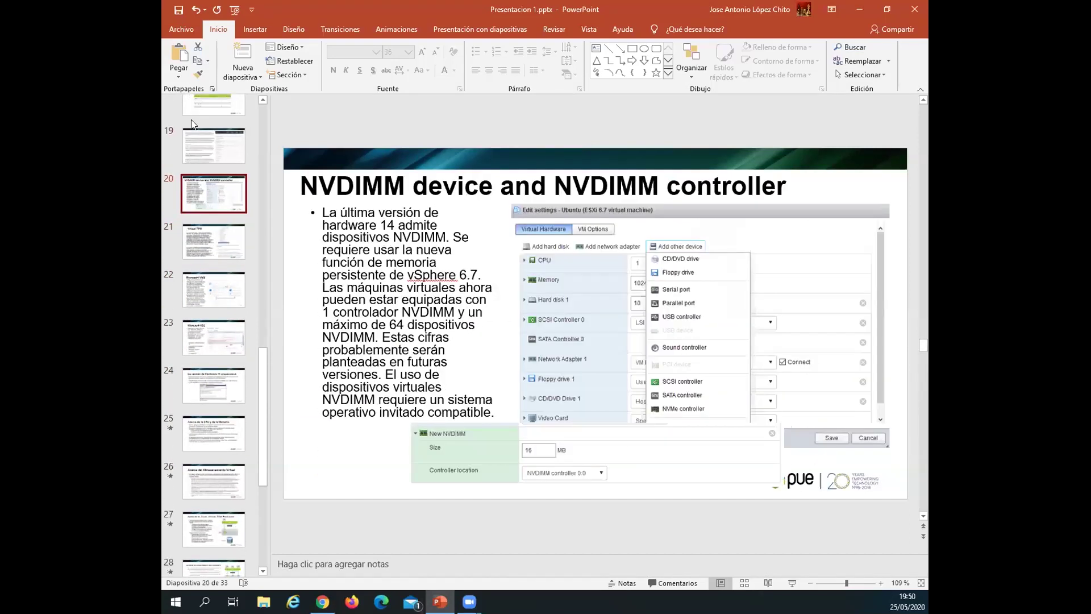
pyautogui.click(193, 137)
pyautogui.click(200, 111)
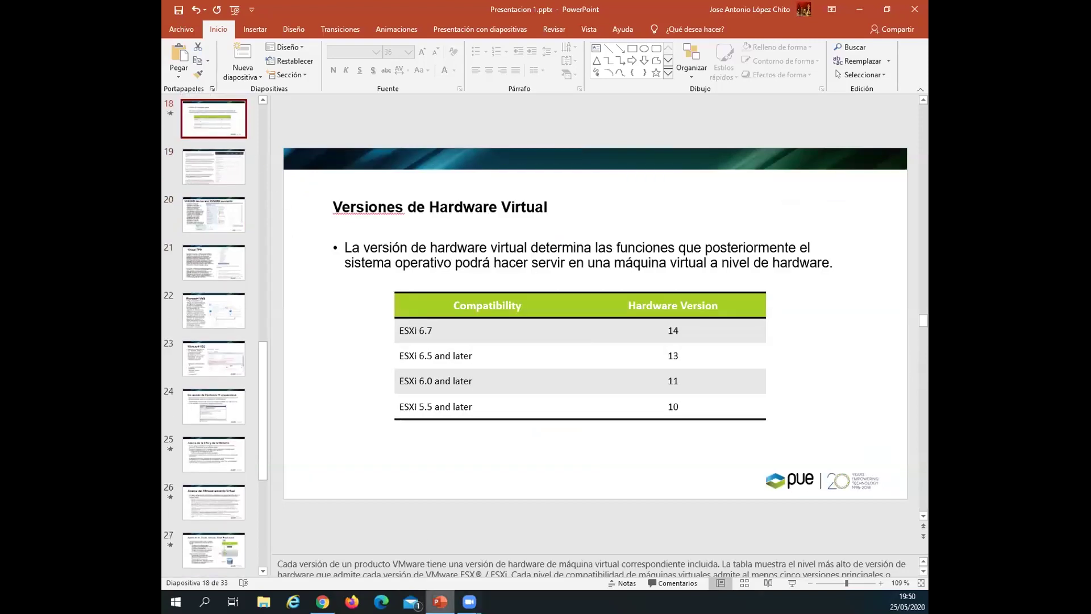
pyautogui.click(323, 602)
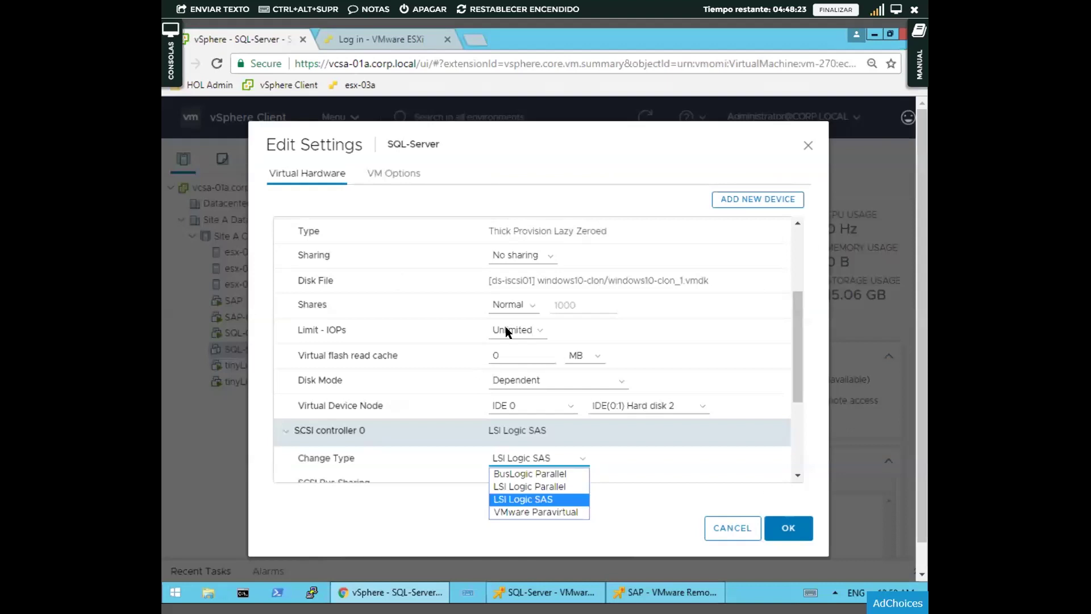
# - Discard SQL-Server's edits and open the SAP VM's Edit Settings
pyautogui.click(726, 528)
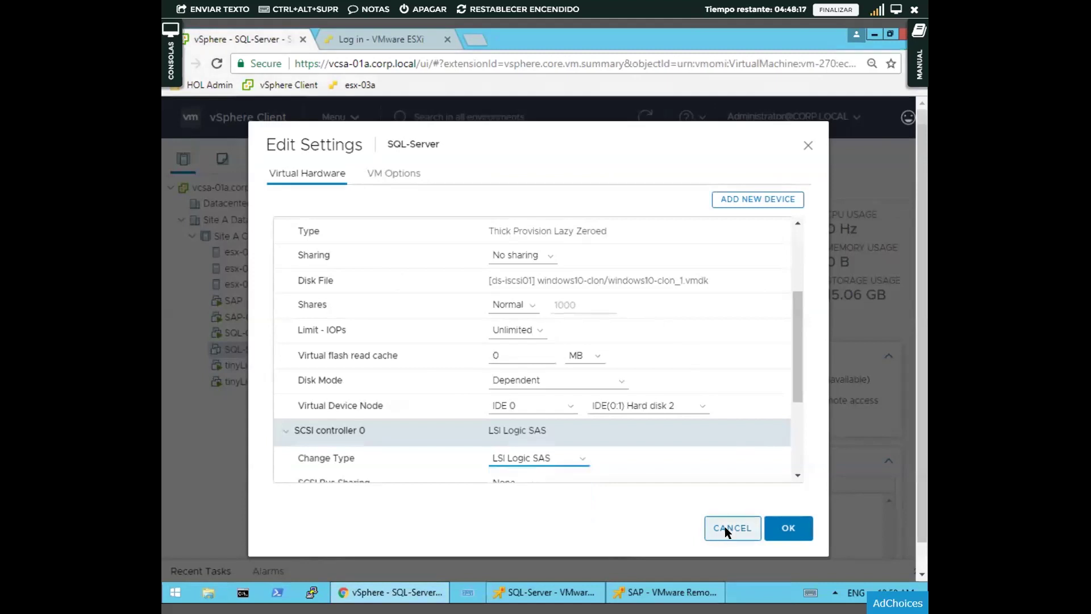
pyautogui.click(725, 528)
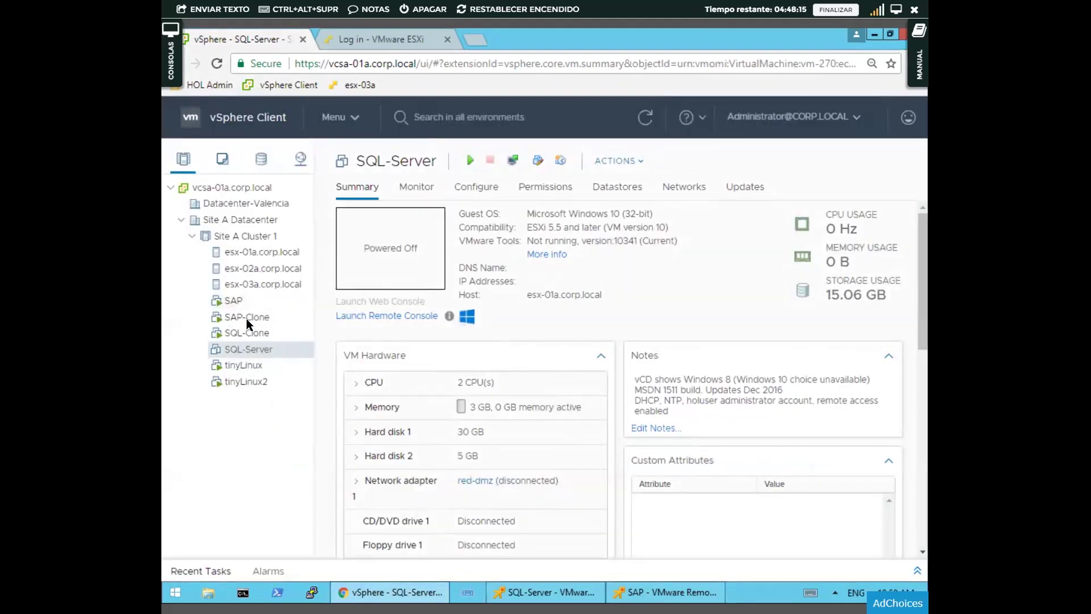
pyautogui.click(242, 300)
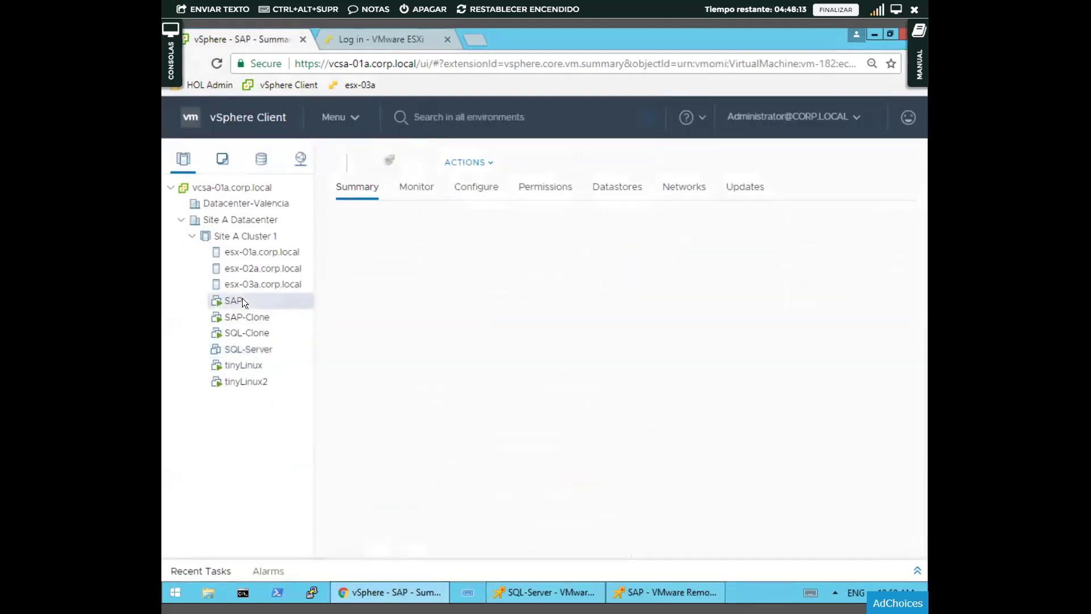
pyautogui.rightClick(243, 301)
pyautogui.moveTo(286, 316)
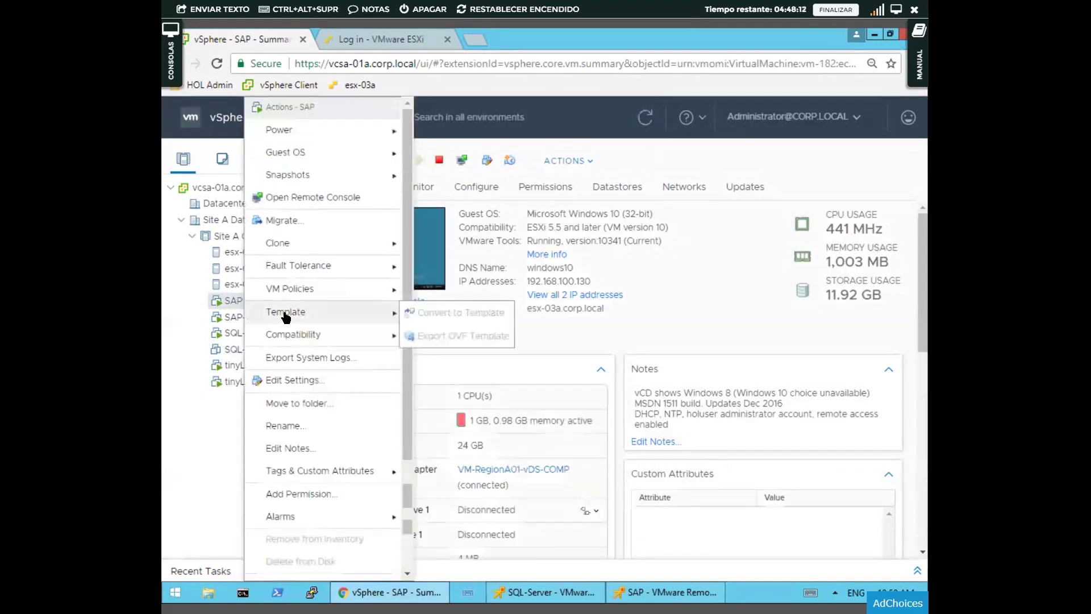
pyautogui.click(307, 381)
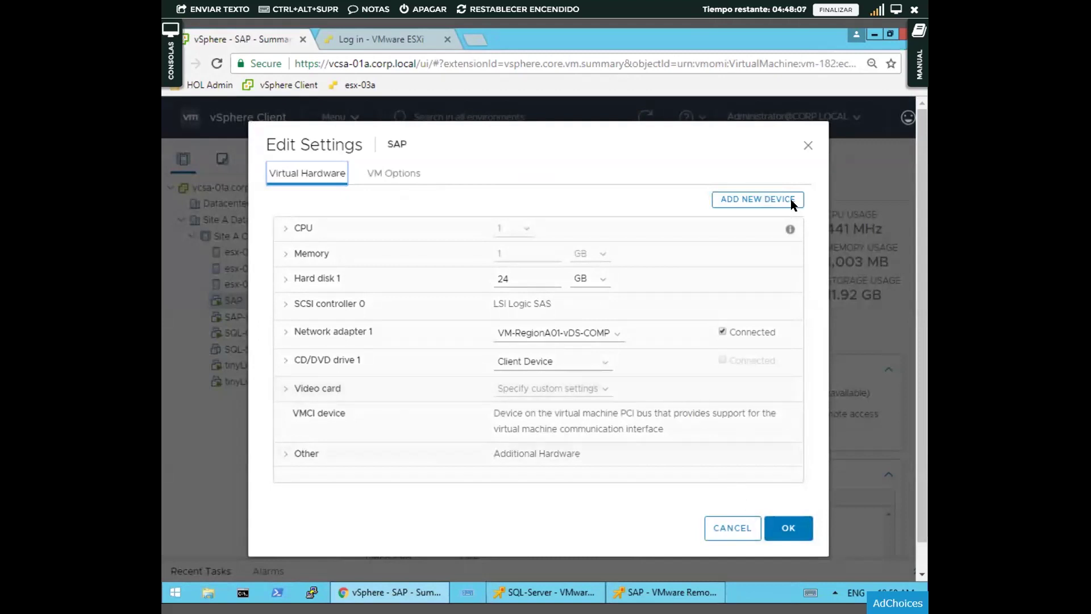
# - Try adding an NVMe Controller to SAP, then reopen the Add New Device list
pyautogui.click(772, 199)
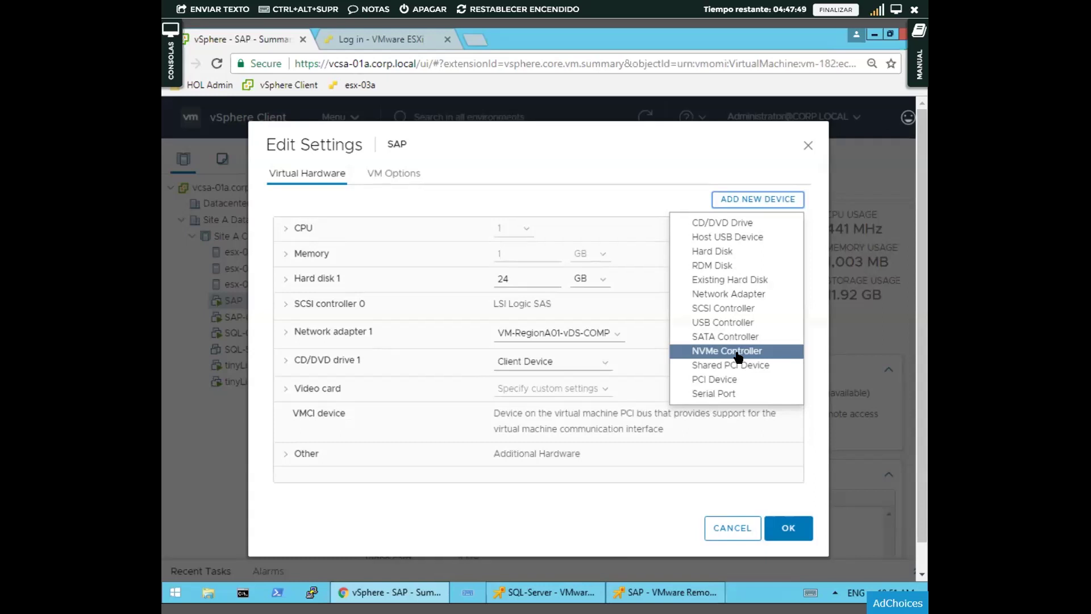
pyautogui.click(738, 352)
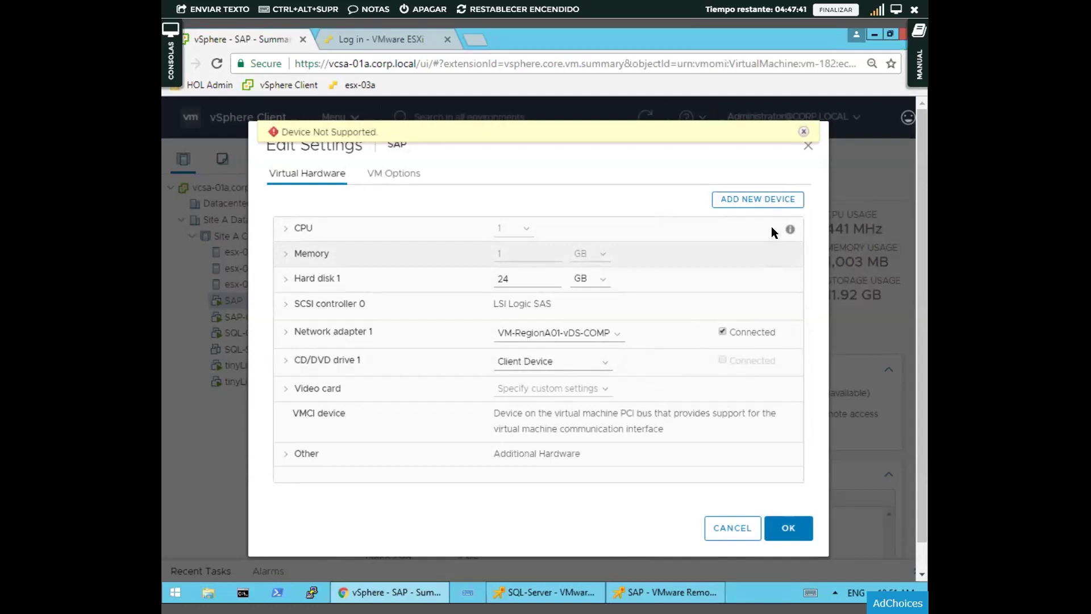
pyautogui.click(776, 199)
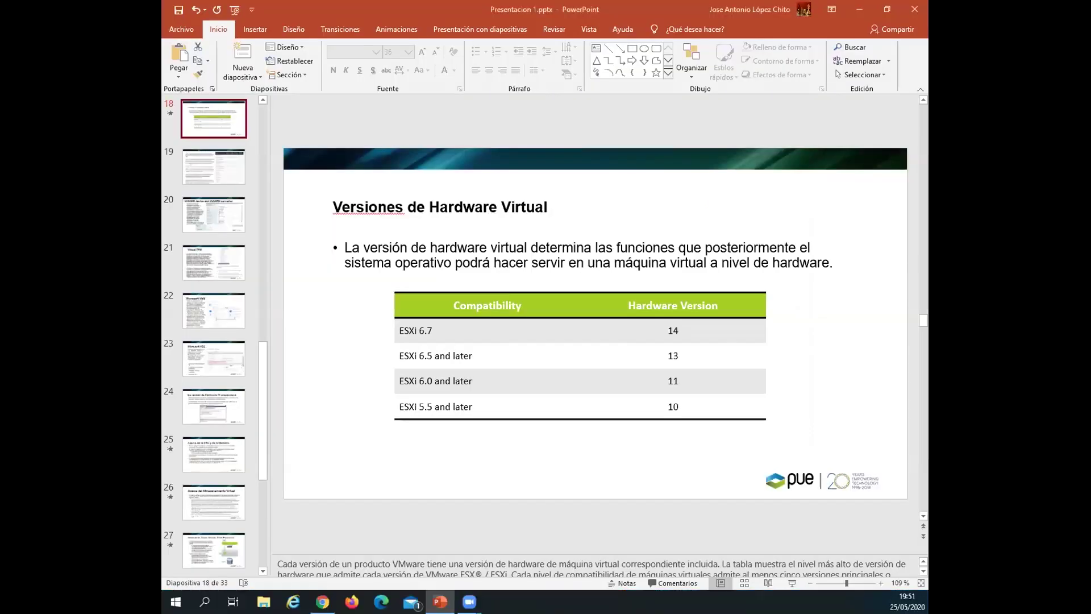
# - Scroll the slide thumbnails, then go back to SAP's Edit Settings in Chrome
pyautogui.scroll(6, 209, 288)
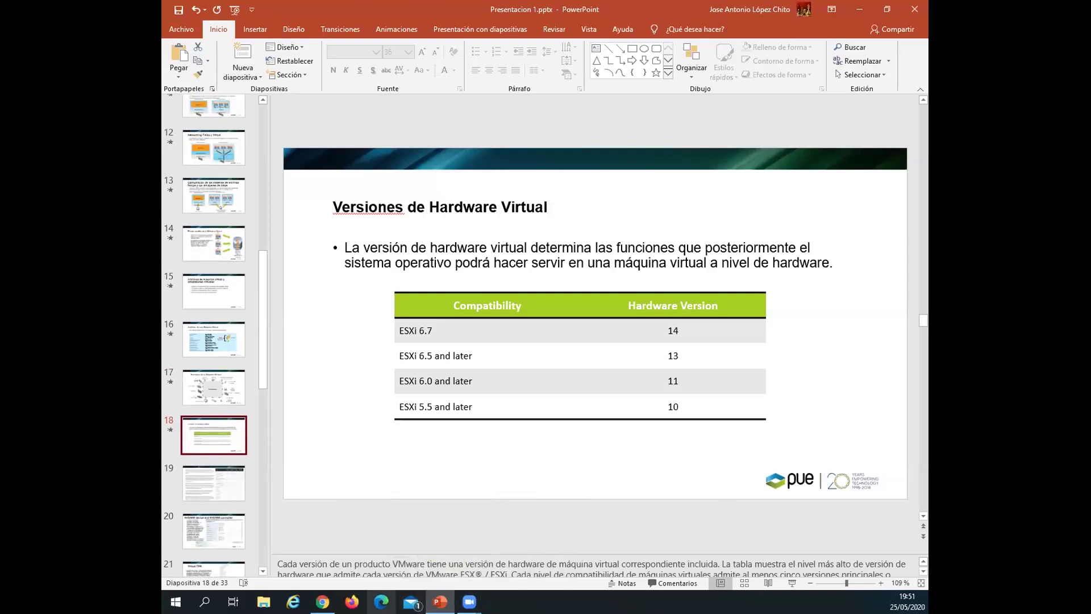
pyautogui.click(323, 601)
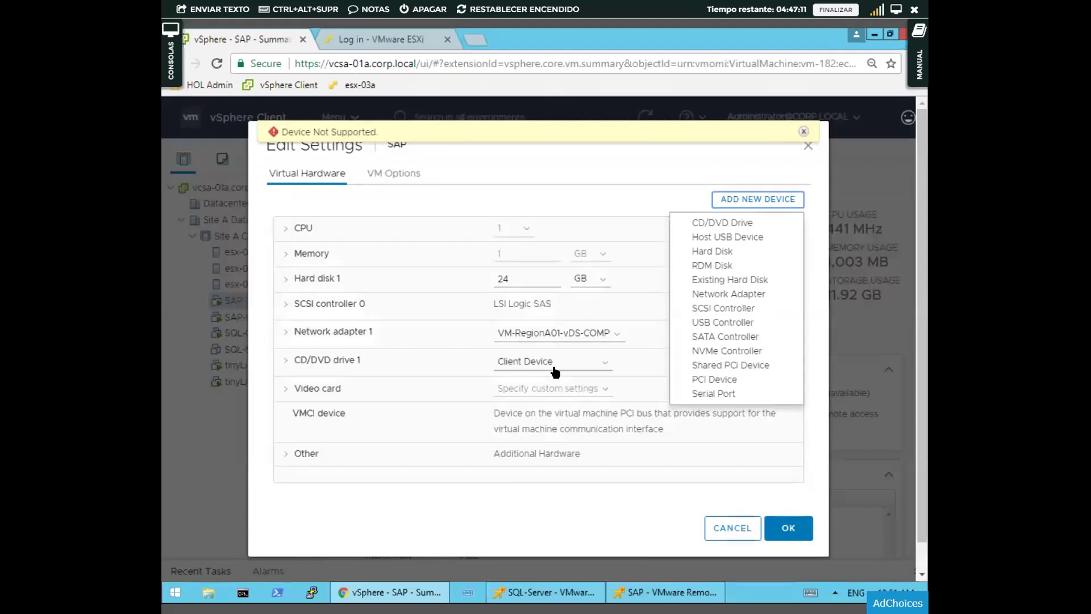
# - Expand and collapse SAP's Power Management options, briefly switching to Virtual Hardware and back
pyautogui.click(380, 178)
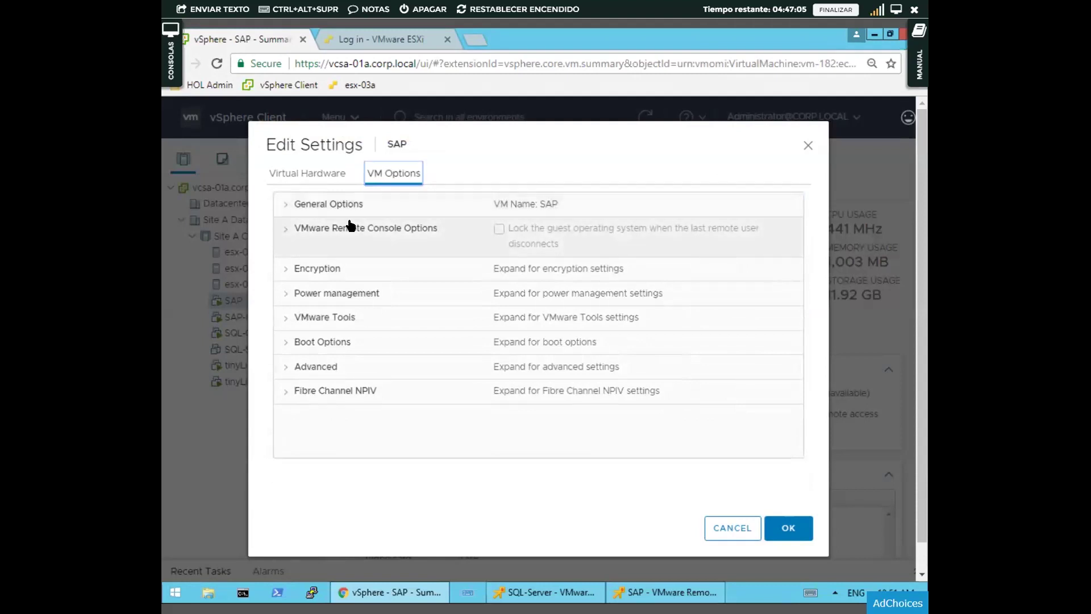
pyautogui.click(288, 294)
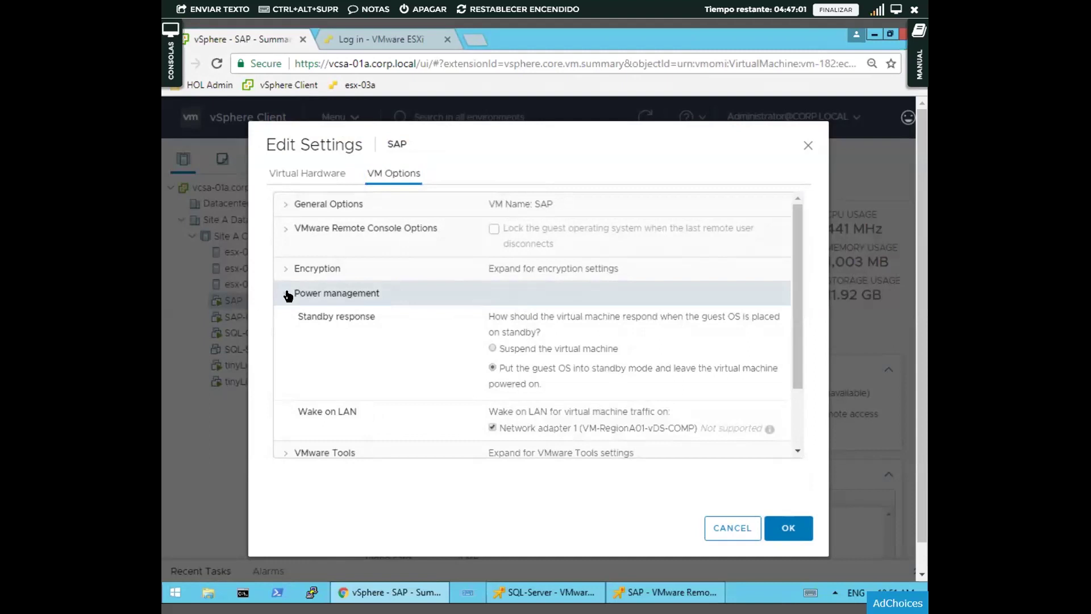
pyautogui.click(287, 294)
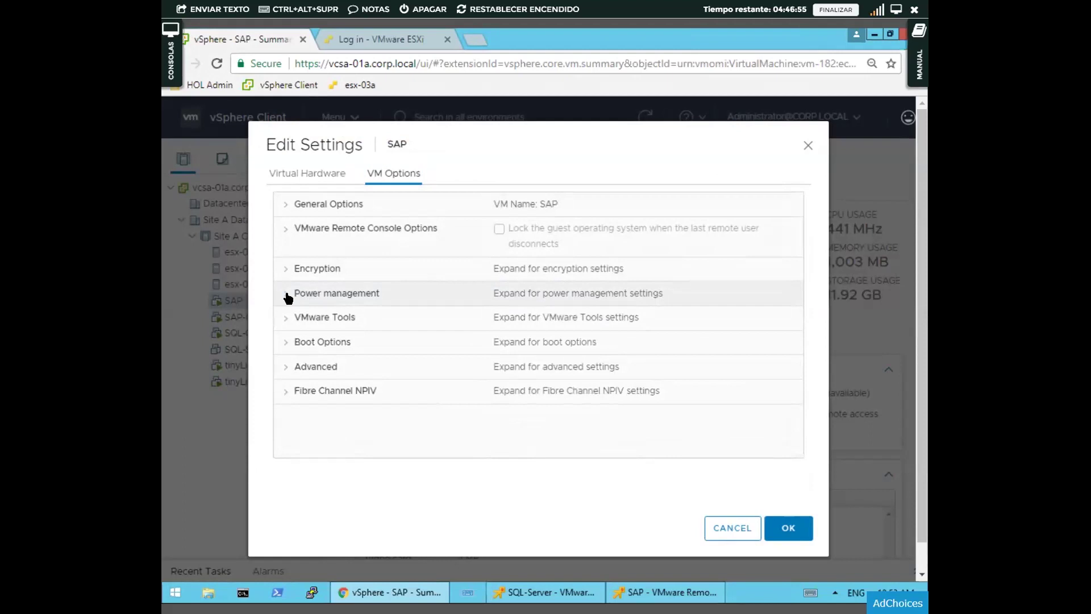
pyautogui.click(319, 174)
pyautogui.click(407, 173)
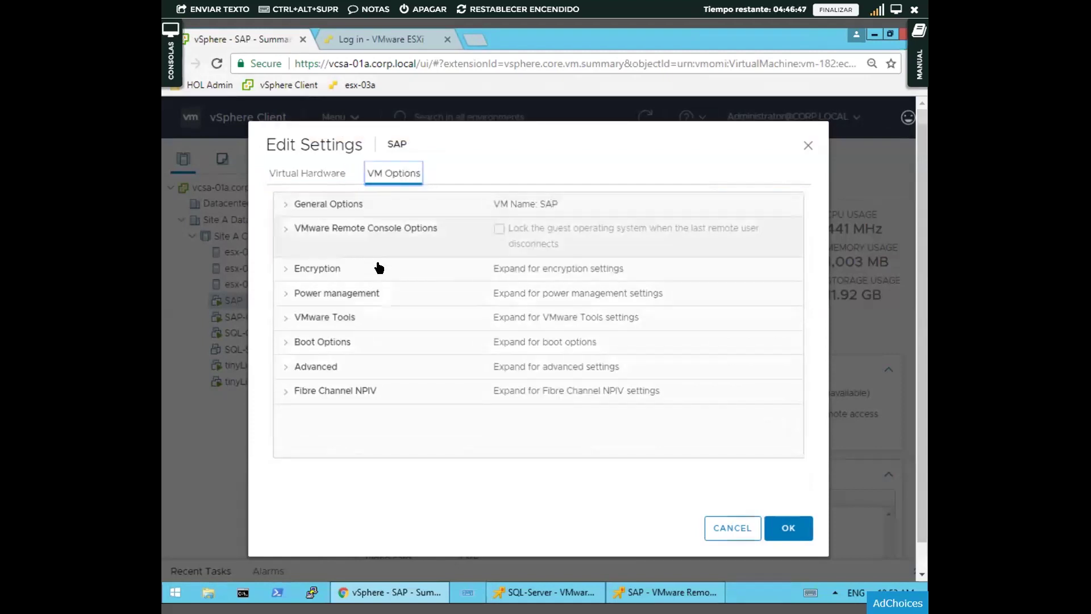
# - Review the Remote Console, Encryption and Boot Options, then return to Virtual Hardware
pyautogui.click(286, 230)
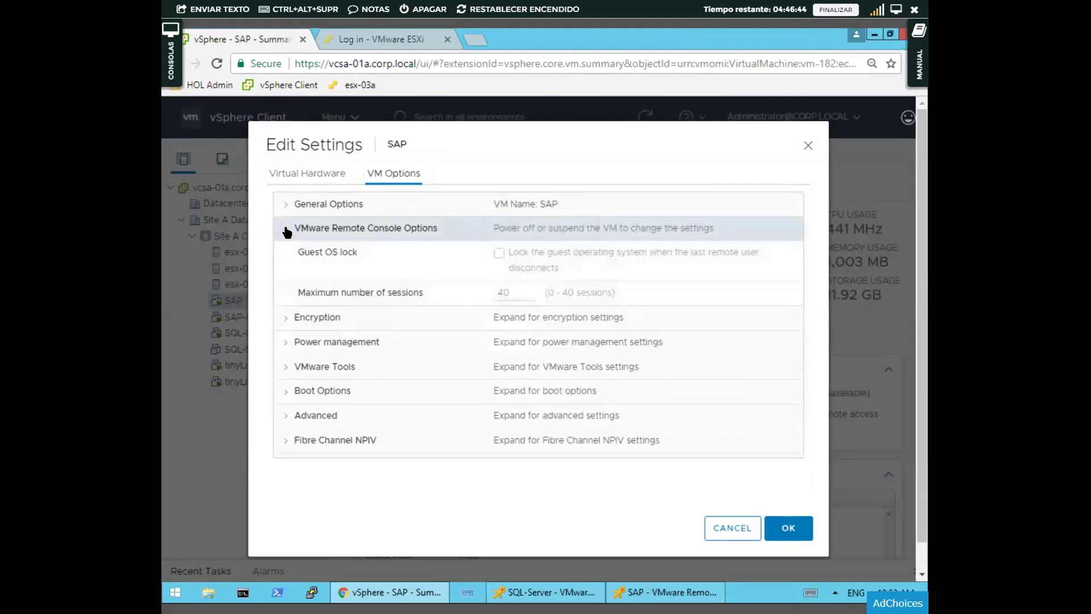
pyautogui.click(286, 318)
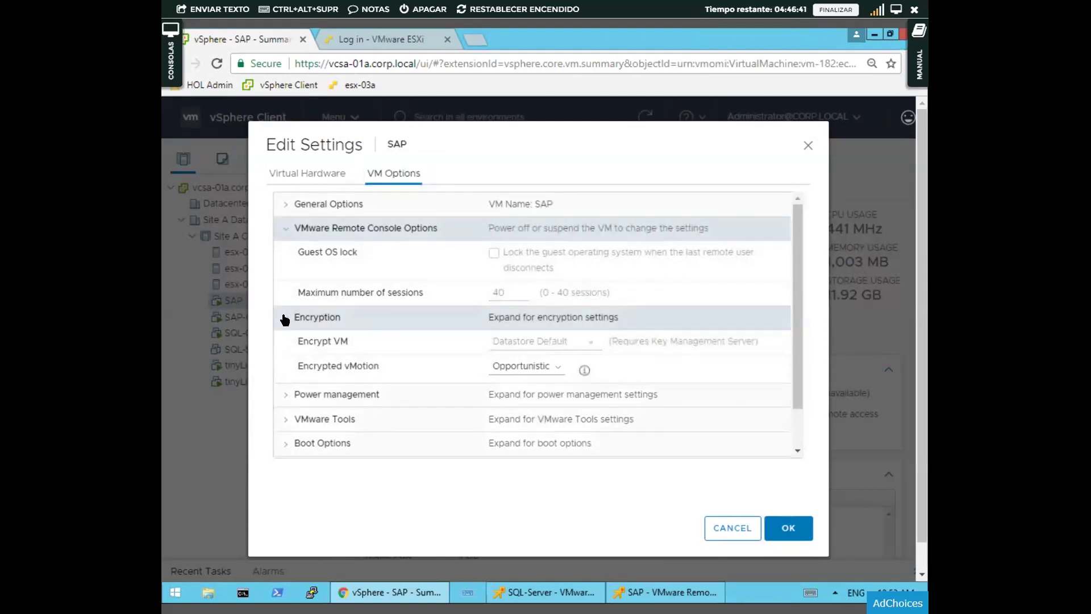
pyautogui.scroll(-3, 337, 378)
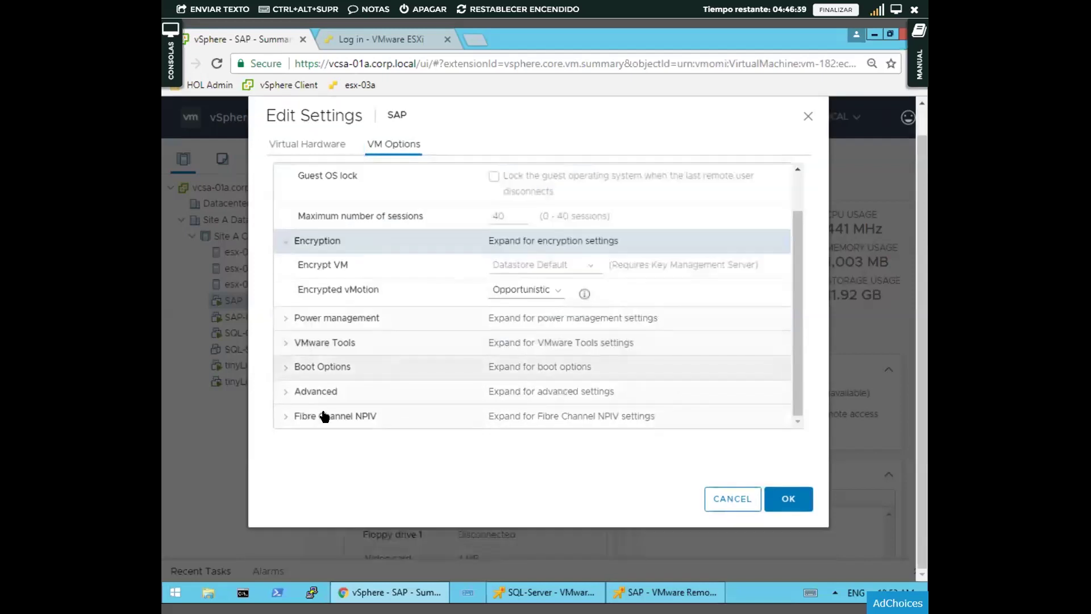
pyautogui.click(309, 378)
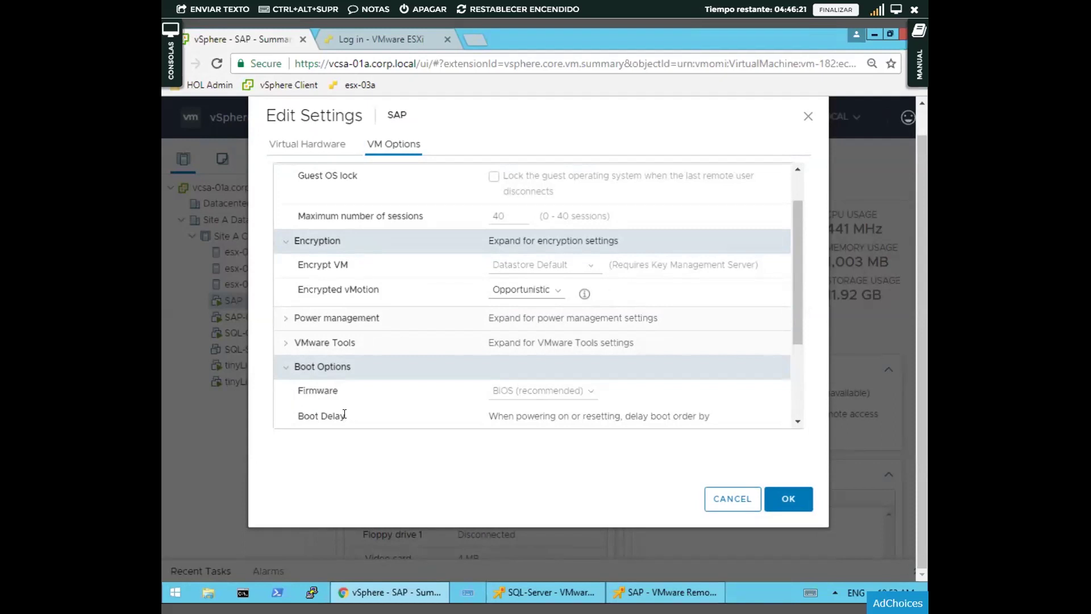
pyautogui.scroll(-3, 390, 402)
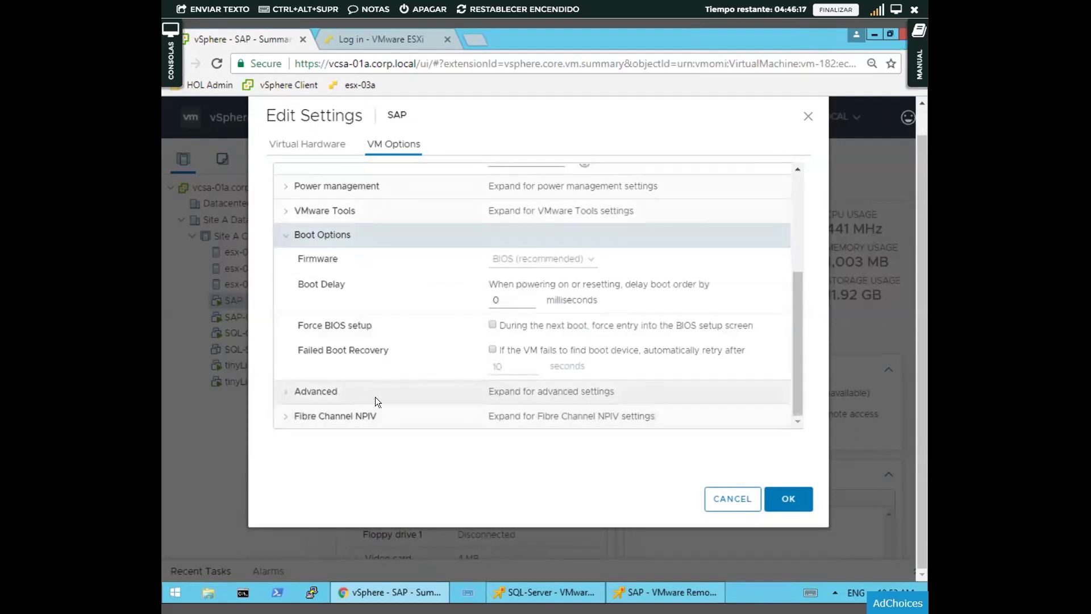
pyautogui.scroll(4, 377, 402)
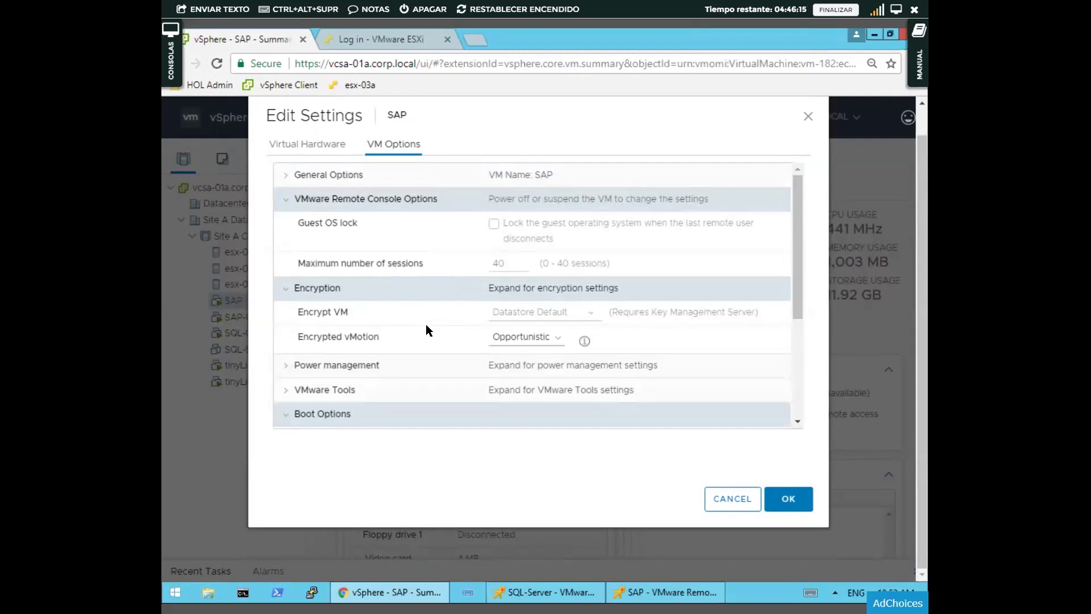
pyautogui.click(324, 147)
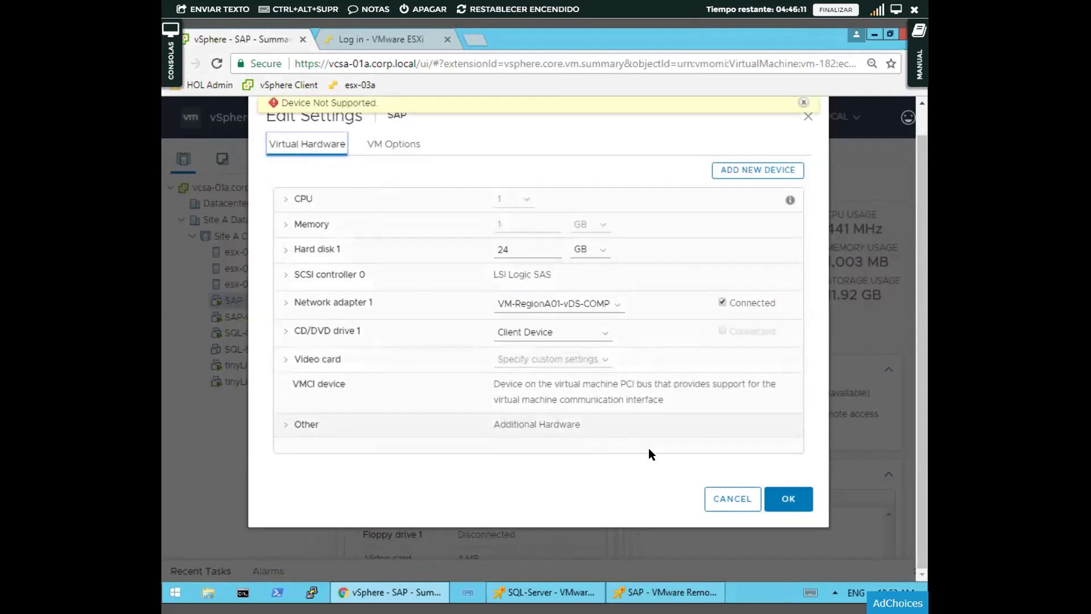
# - Close Edit Settings without saving and power off the SAP VM, confirming with Yes
pyautogui.click(737, 499)
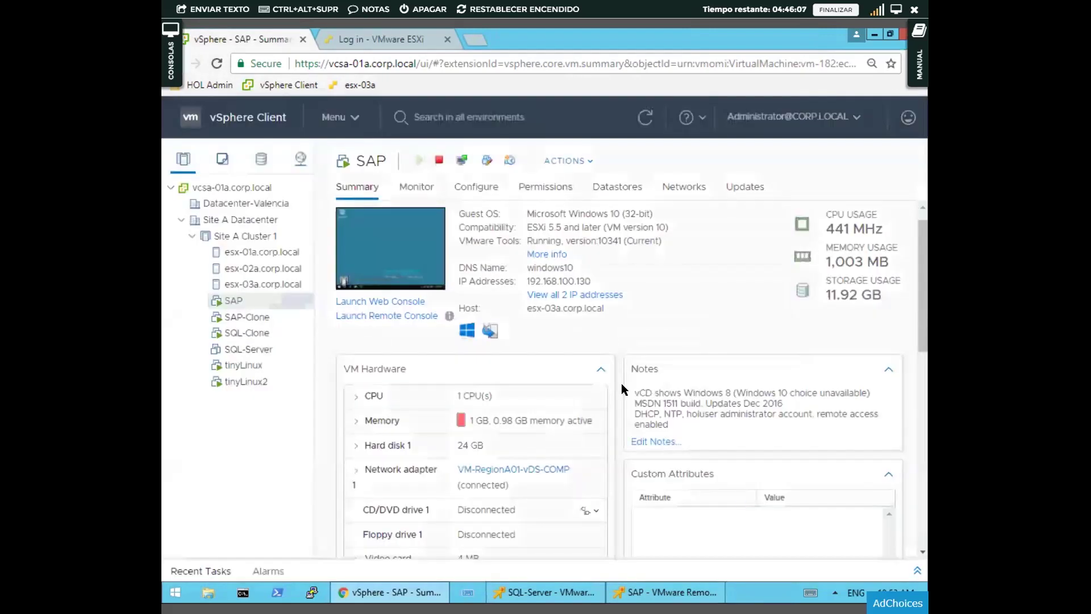
pyautogui.rightClick(249, 299)
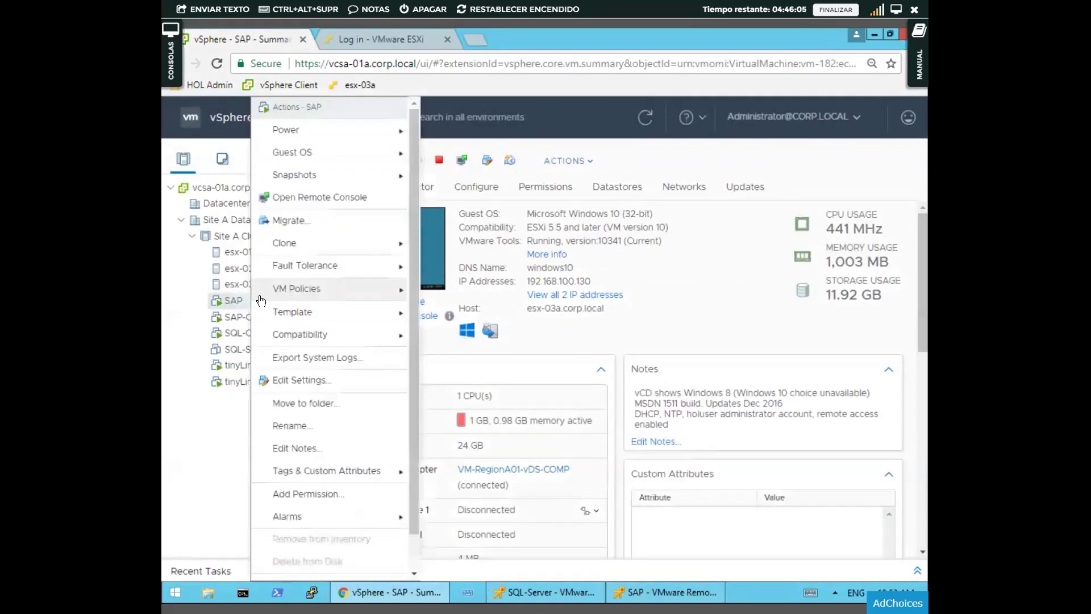
pyautogui.moveTo(328, 132)
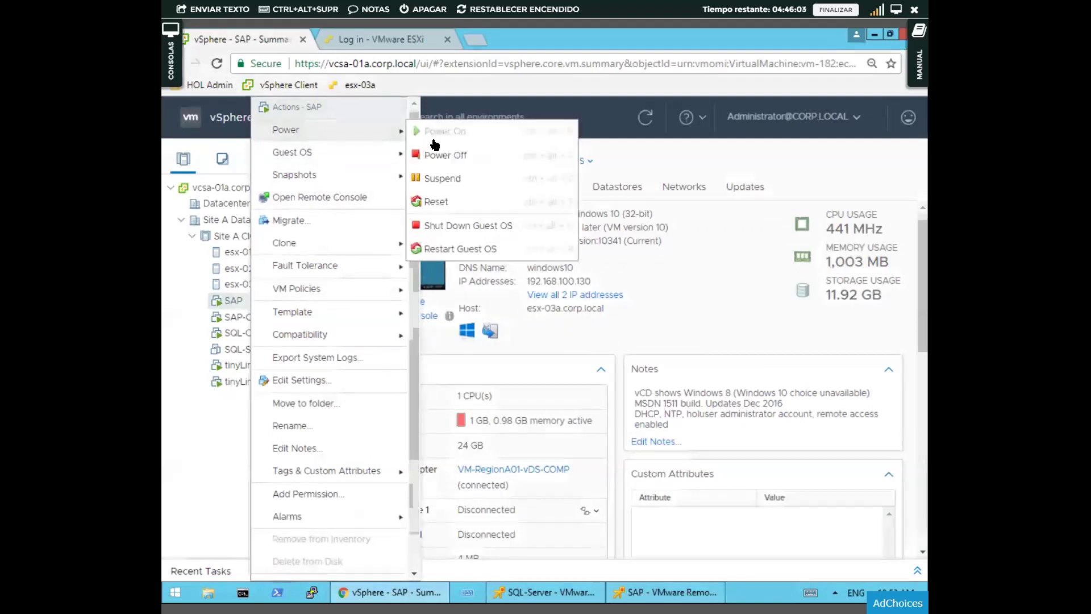
pyautogui.click(437, 156)
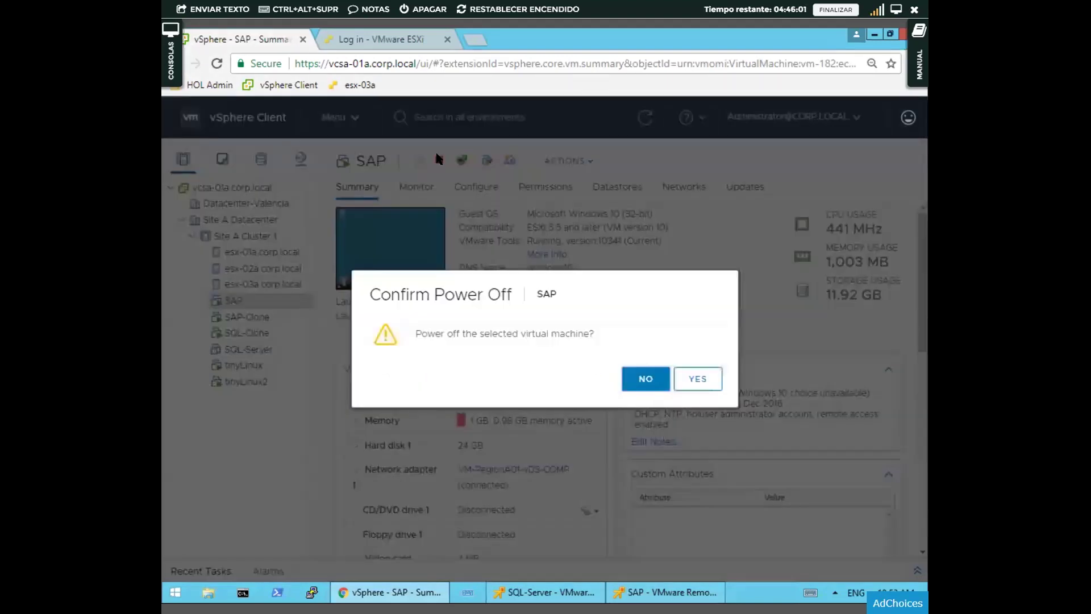
pyautogui.click(703, 374)
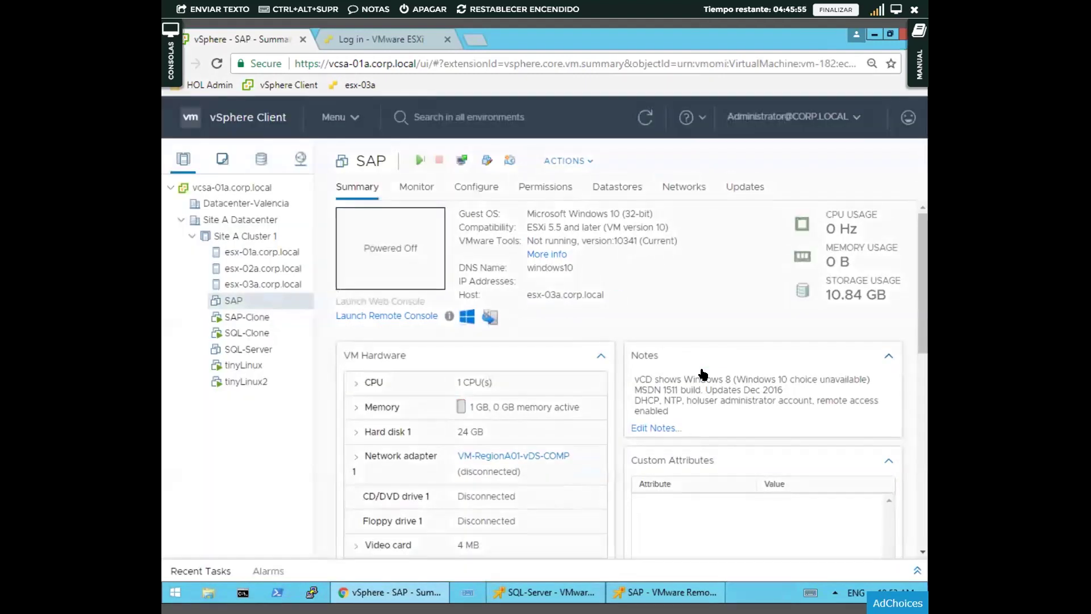
# - Reopen SAP's Edit Settings, browse the Add New Device types, then cancel without changes
pyautogui.rightClick(268, 301)
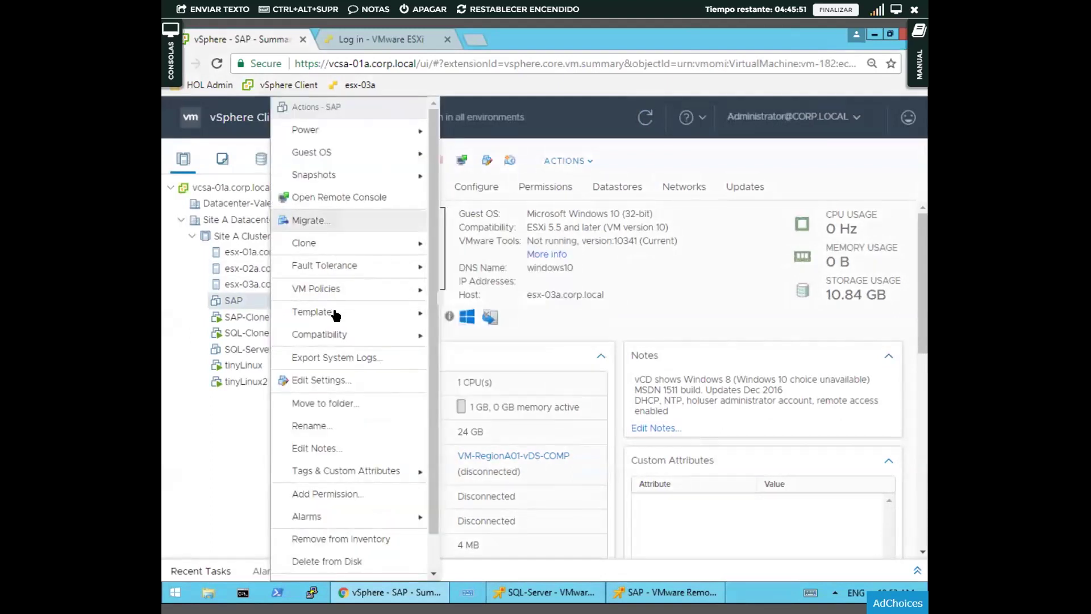
pyautogui.click(331, 387)
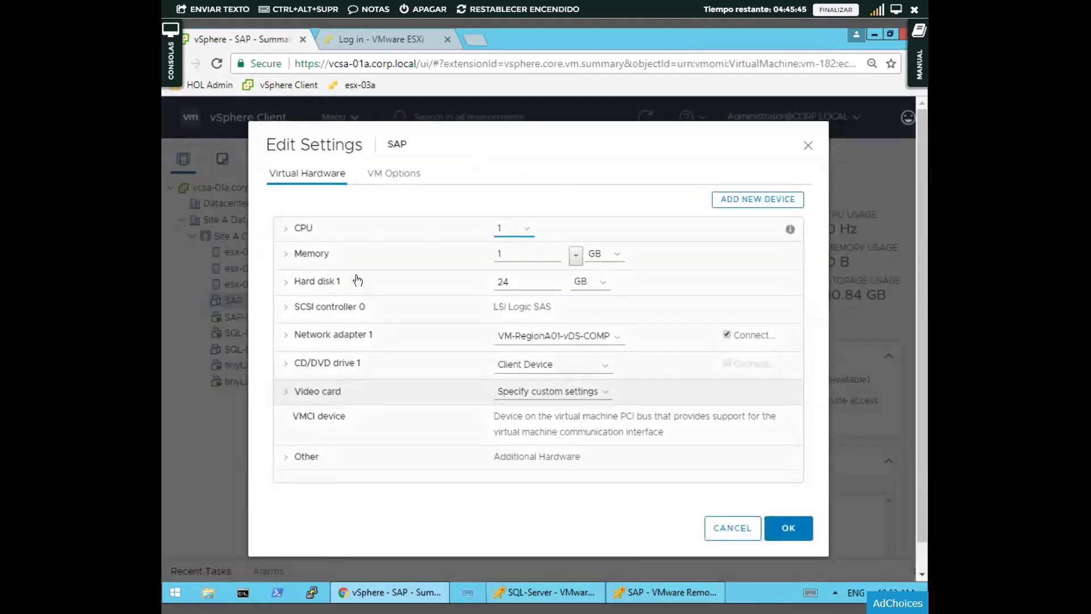
pyautogui.click(768, 199)
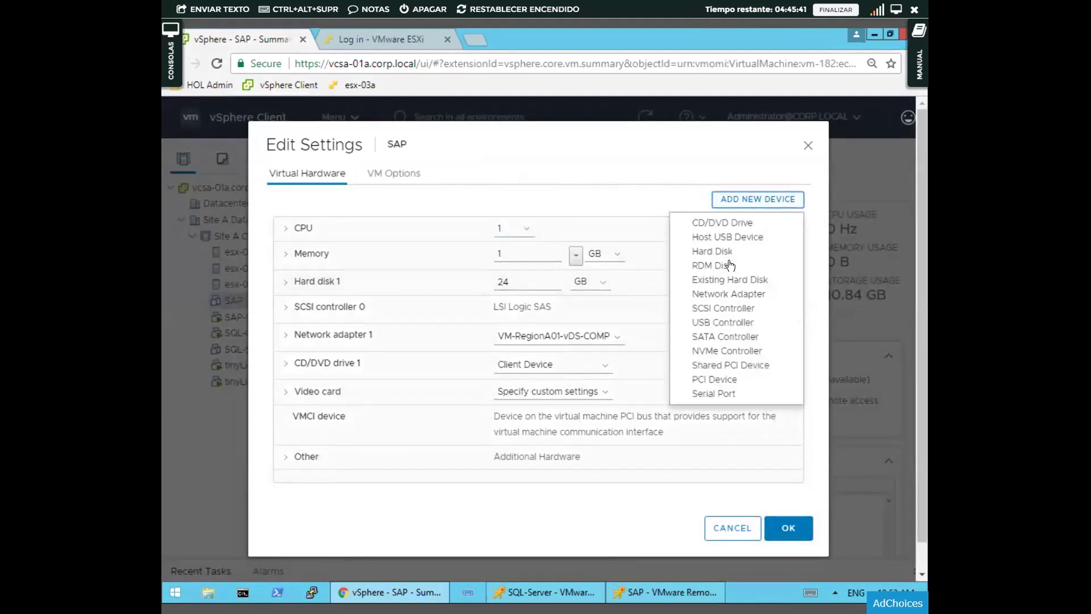
pyautogui.click(745, 526)
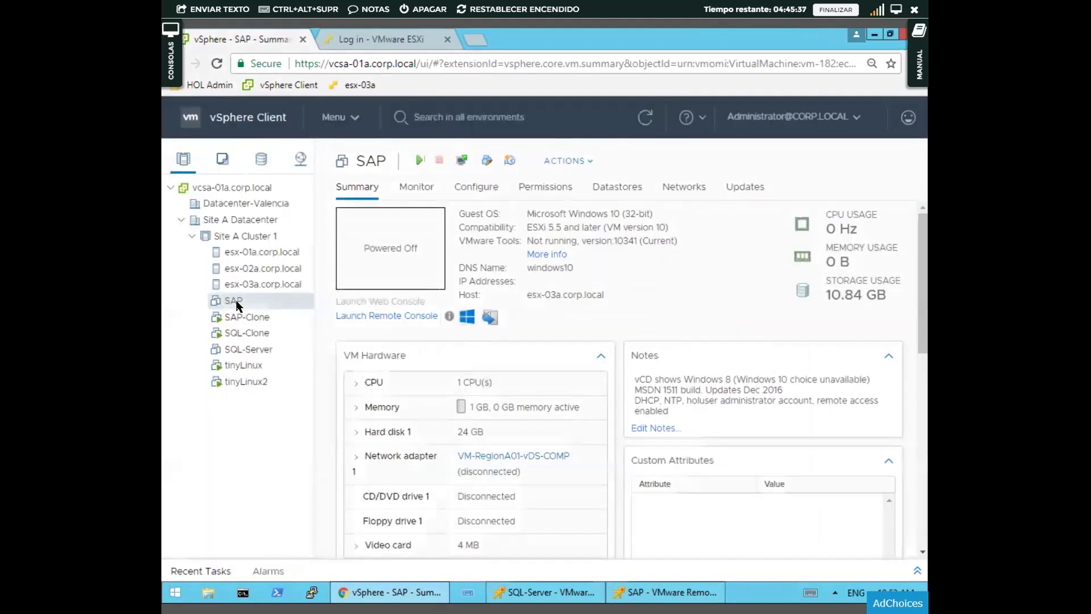
# - Check SAP's current compatibility, ESXi 5.5 and later, on its summary
pyautogui.rightClick(237, 304)
pyautogui.moveTo(238, 306)
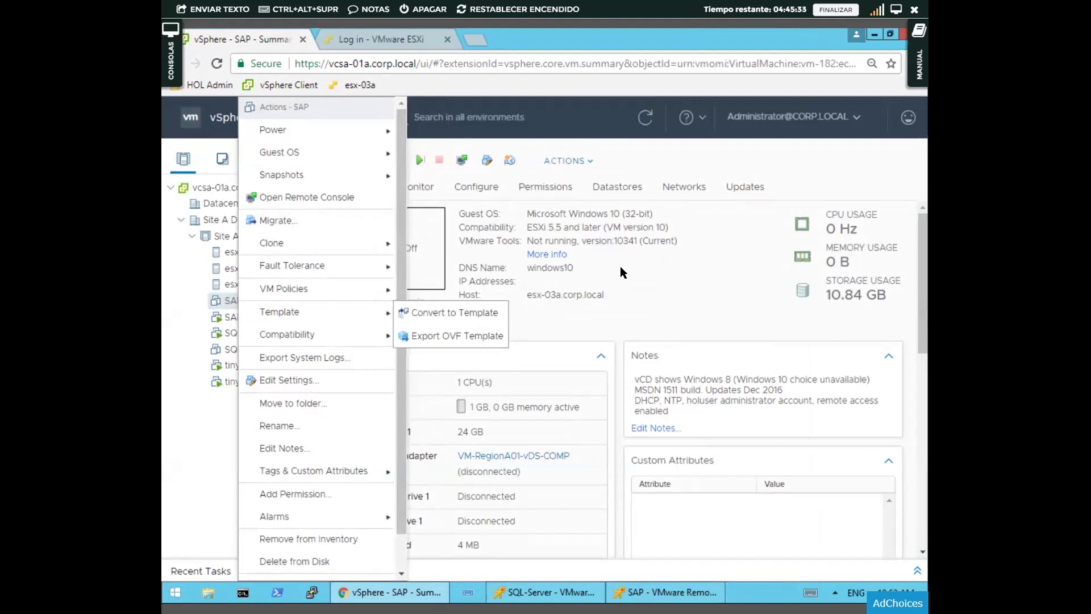
pyautogui.click(554, 227)
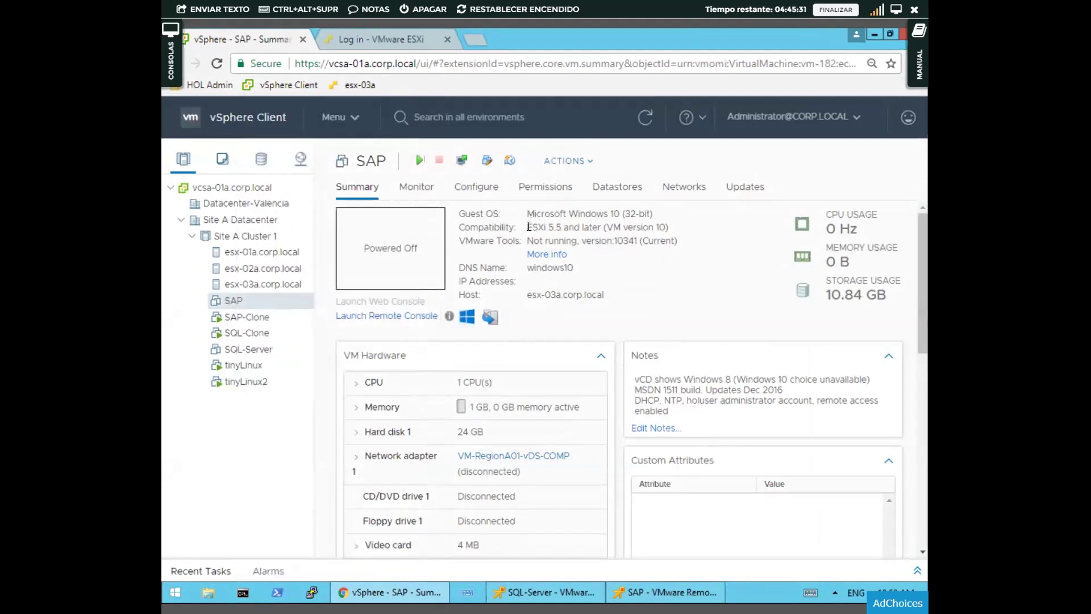
pyautogui.moveTo(528, 227); pyautogui.dragTo(677, 233)
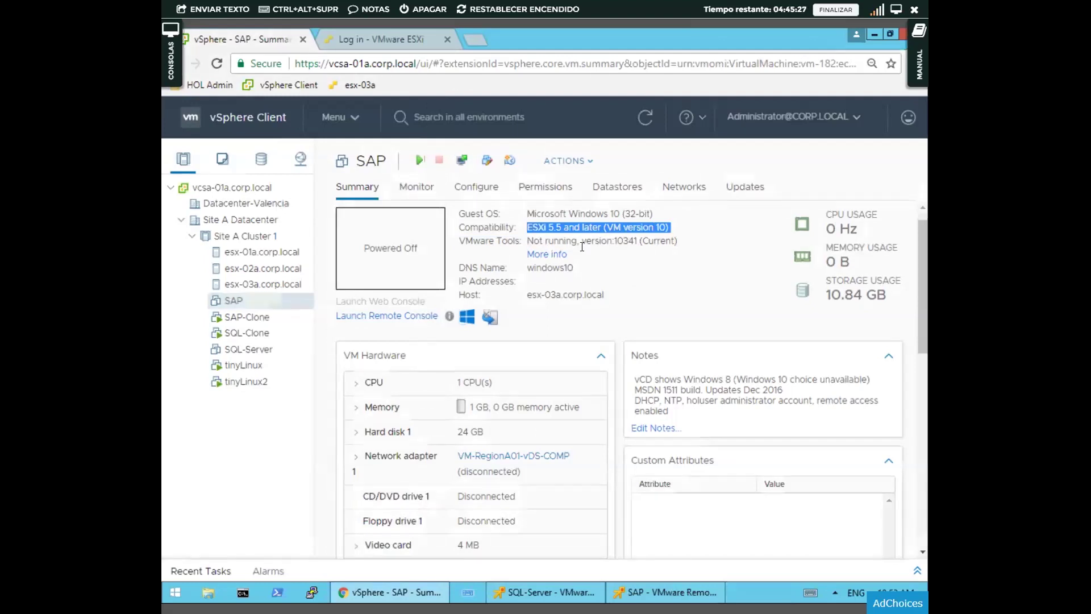
# - Choose Upgrade VM Compatibility for SAP and confirm with Yes
pyautogui.rightClick(274, 297)
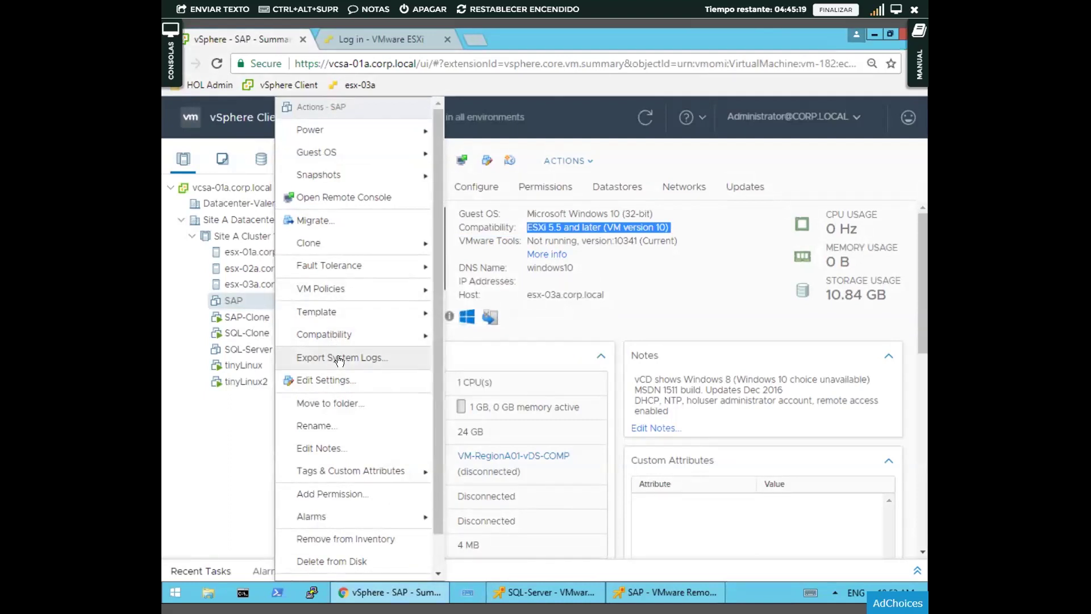
pyautogui.moveTo(341, 311)
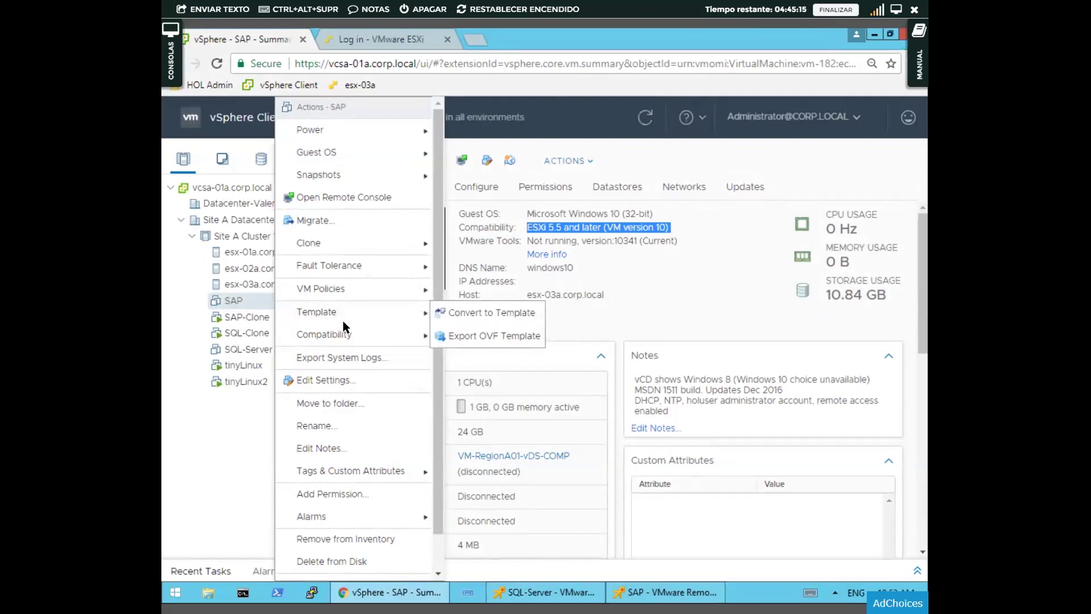
pyautogui.moveTo(350, 335)
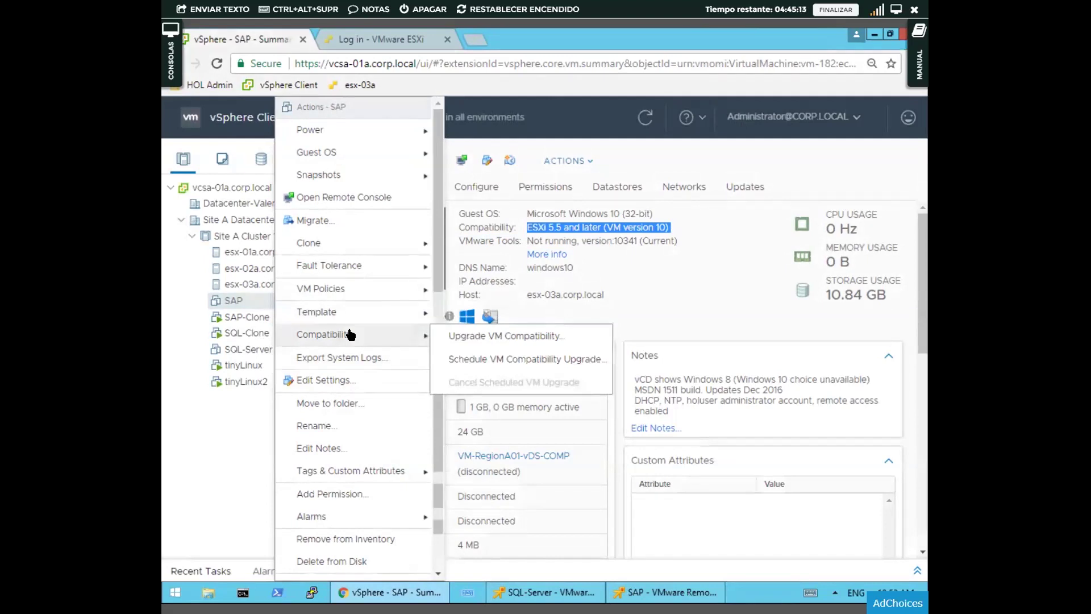
pyautogui.click(460, 337)
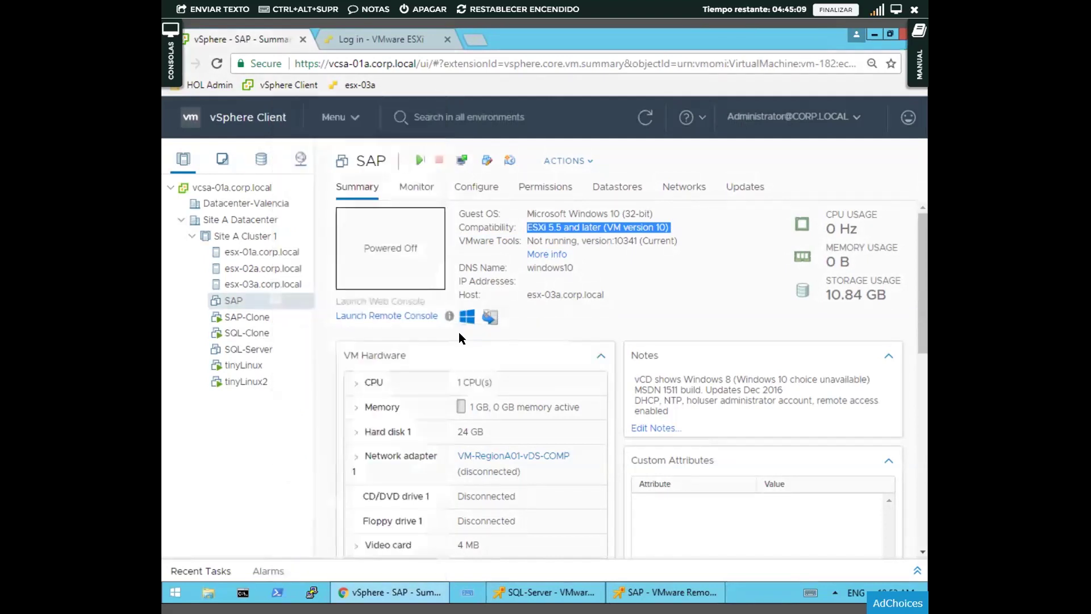
pyautogui.click(689, 407)
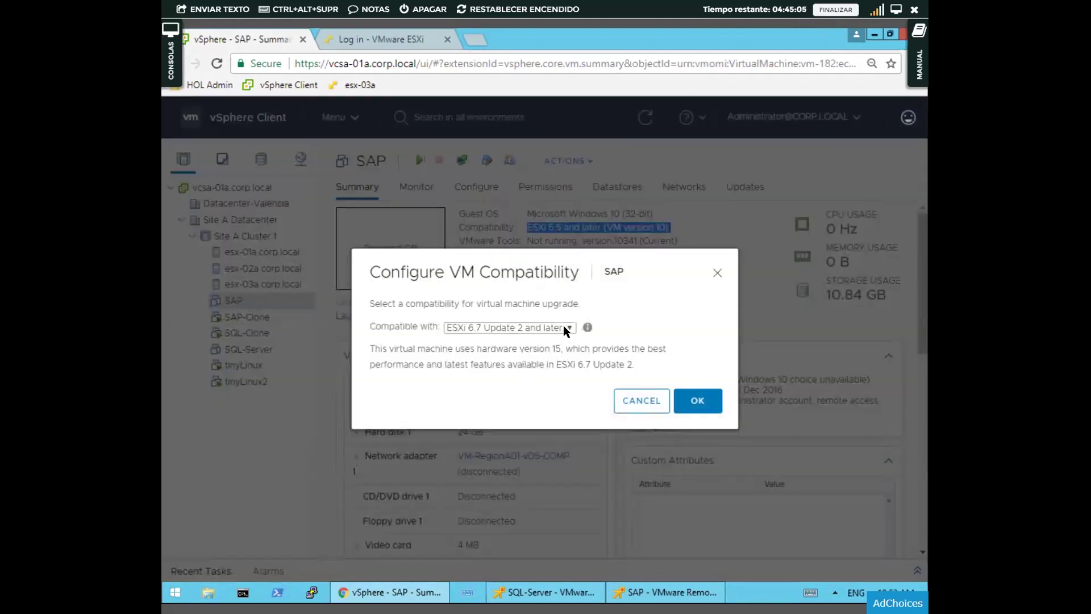
# - Try ESXi 6.5, then ESXi 6.7 Update 2 and later, then cancel without upgrading
pyautogui.click(568, 329)
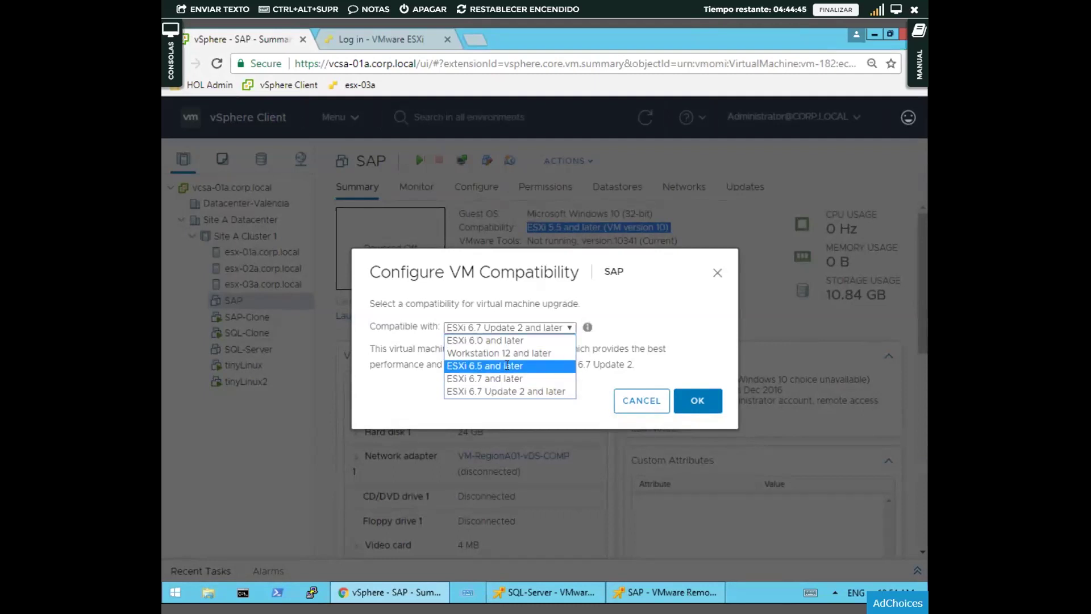
pyautogui.click(508, 366)
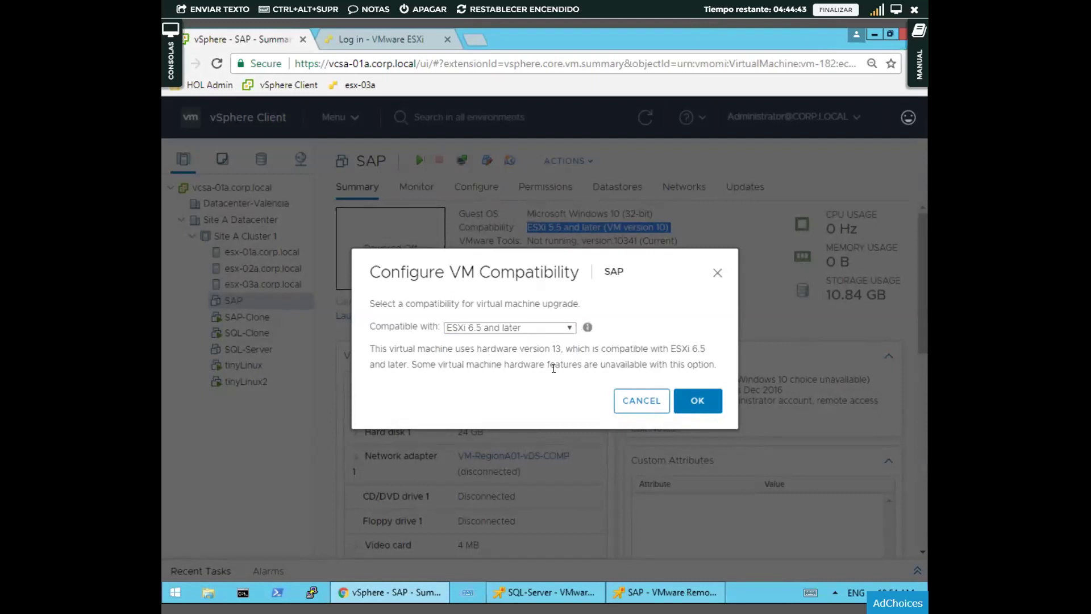
pyautogui.moveTo(545, 344); pyautogui.dragTo(556, 341)
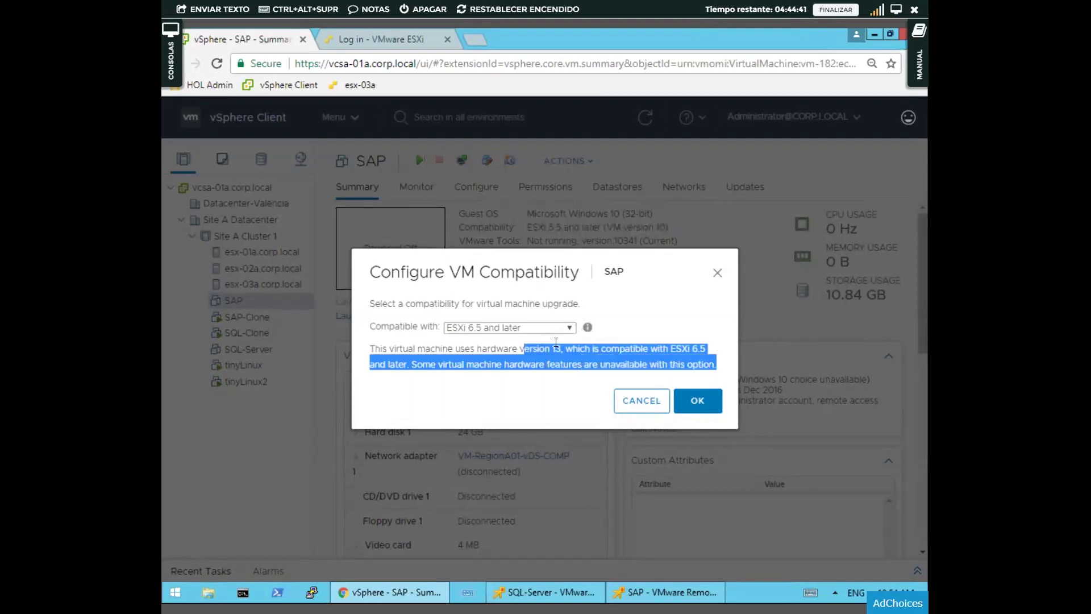
pyautogui.click(497, 329)
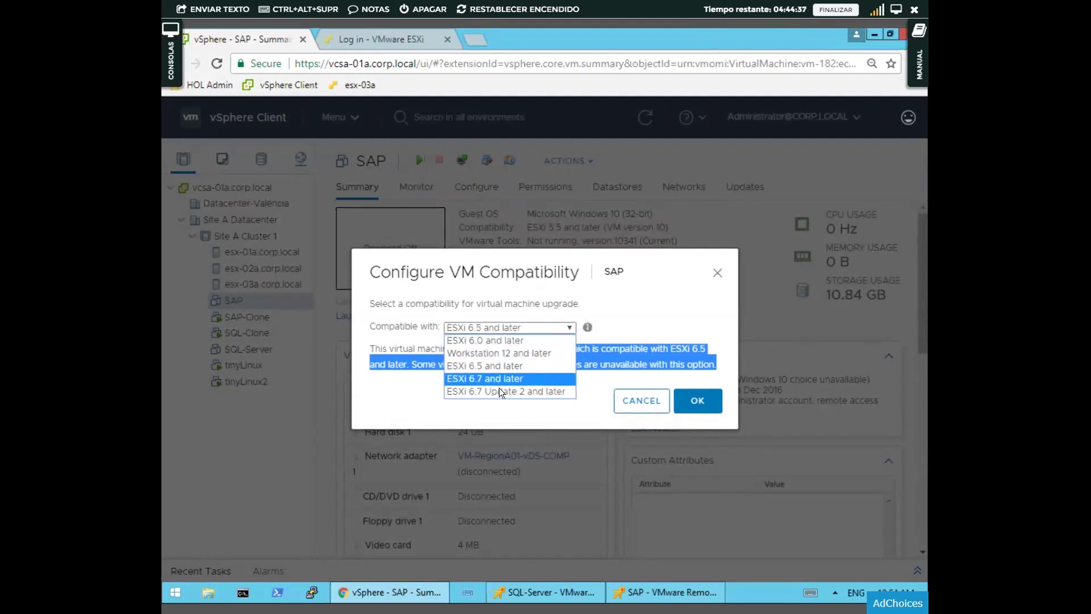
pyautogui.click(501, 392)
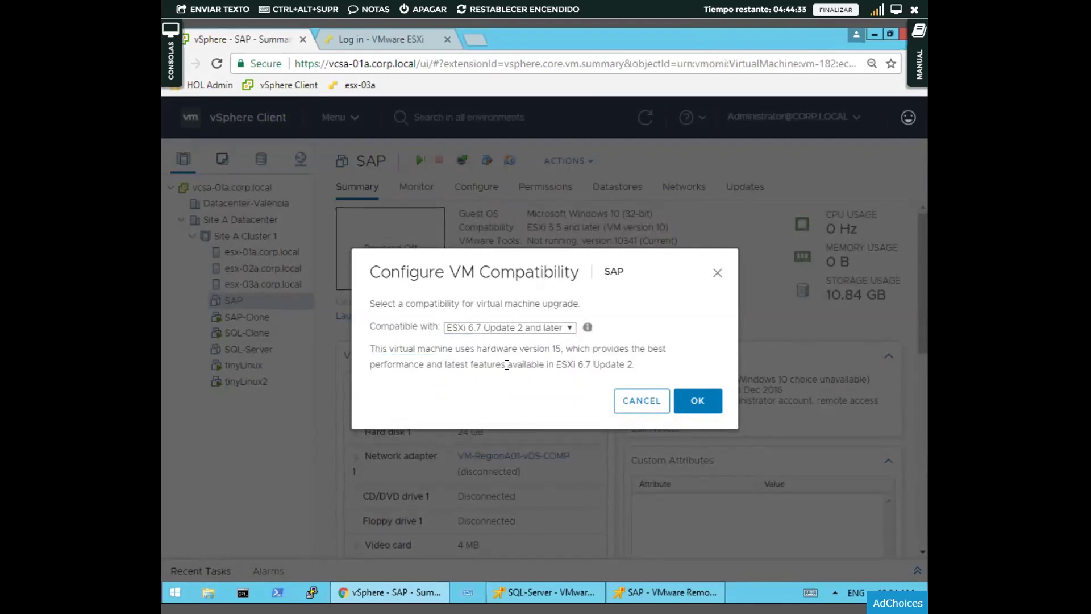
pyautogui.click(568, 329)
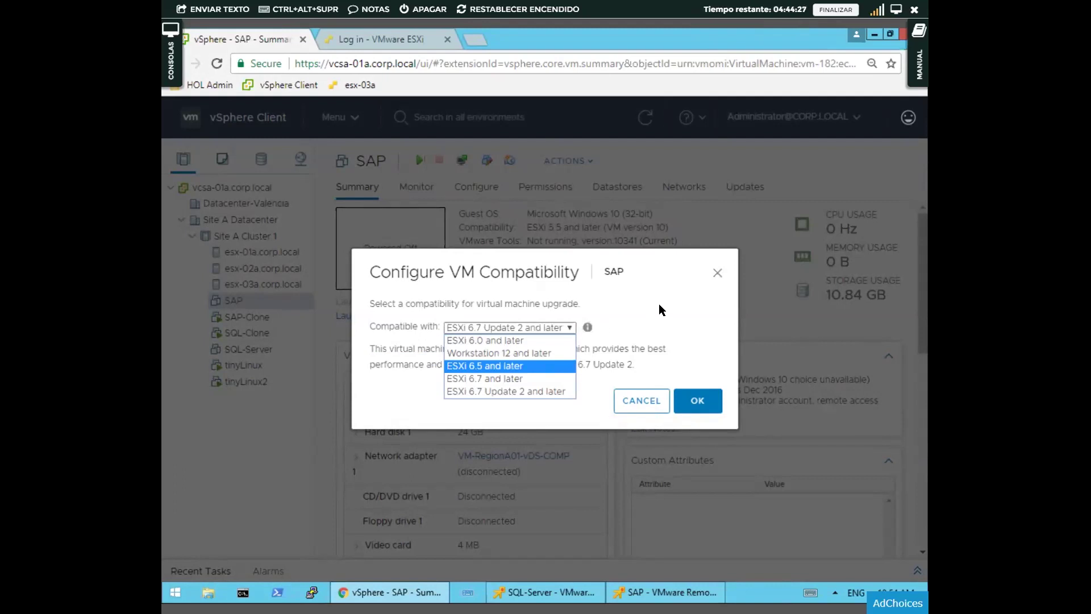
pyautogui.click(649, 401)
pyautogui.click(641, 400)
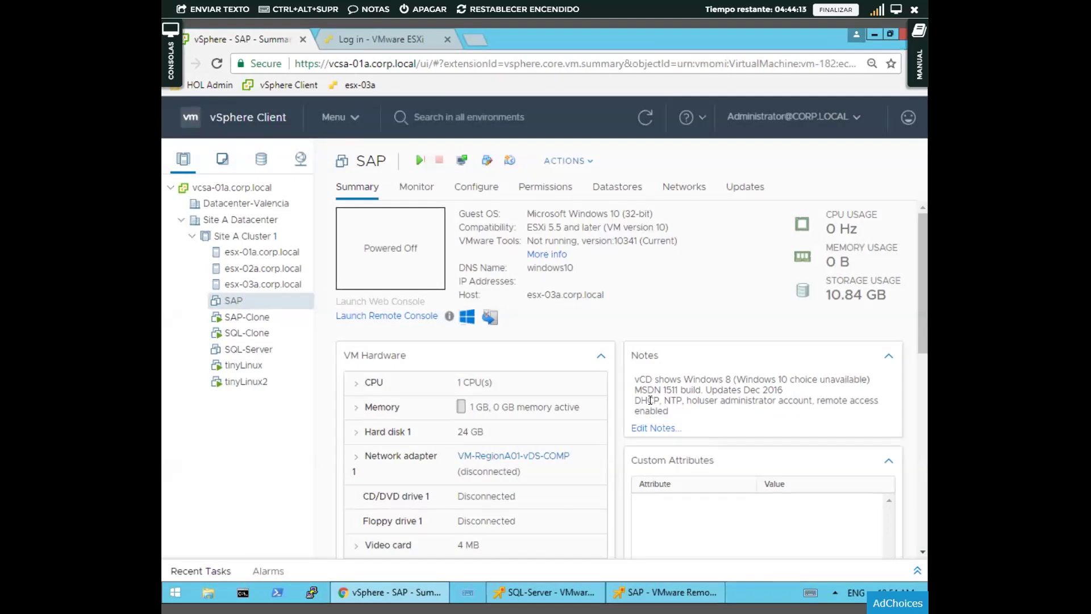
# - Open SAP's Edit Settings, browse the Add New Device types, then cancel
pyautogui.rightClick(257, 300)
pyautogui.moveTo(296, 322)
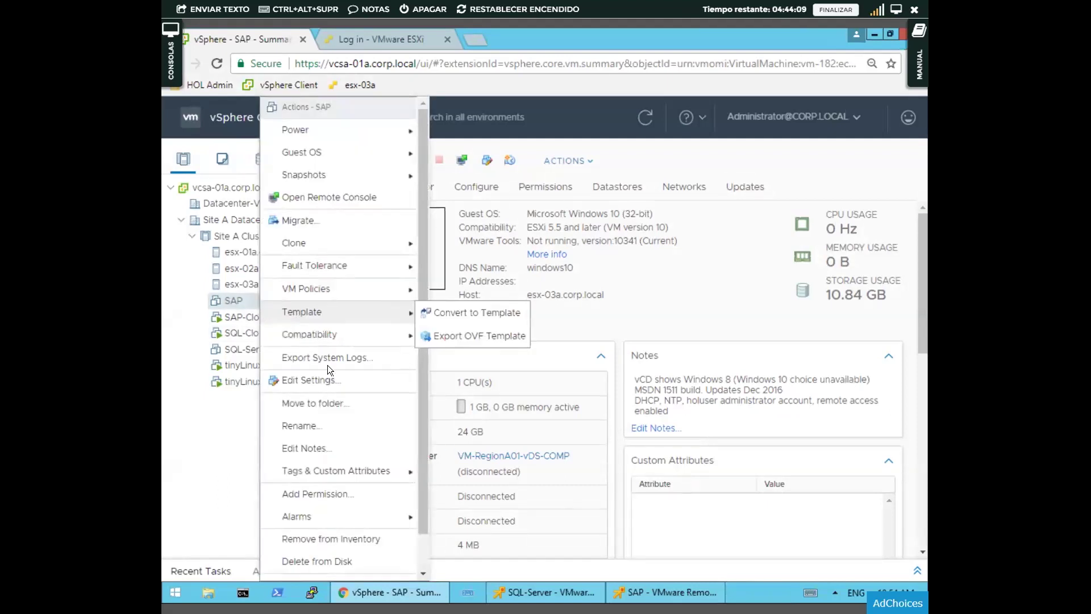
pyautogui.click(330, 383)
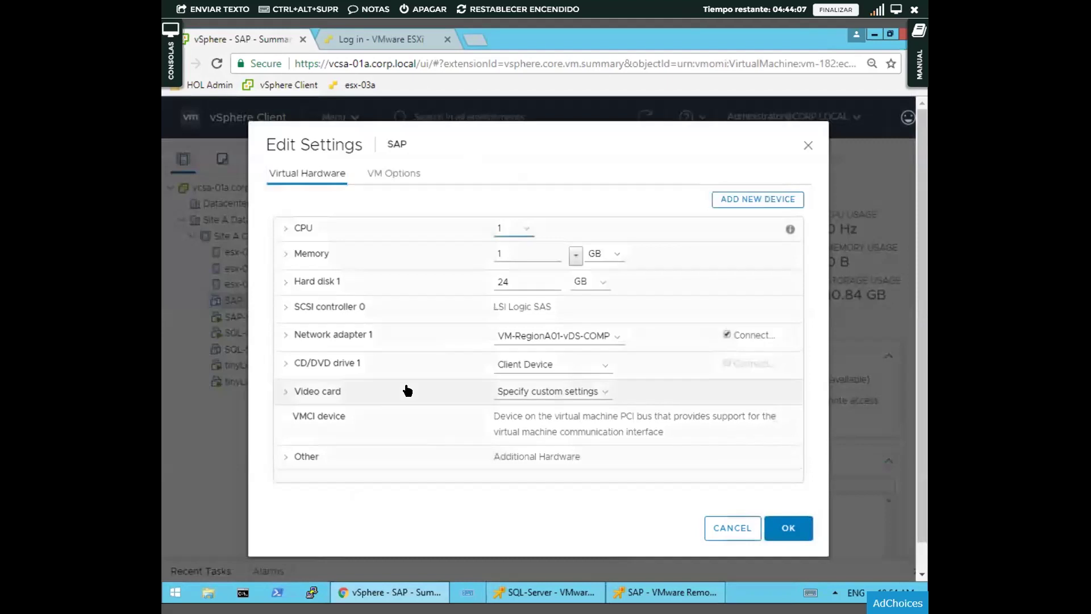
pyautogui.click(763, 199)
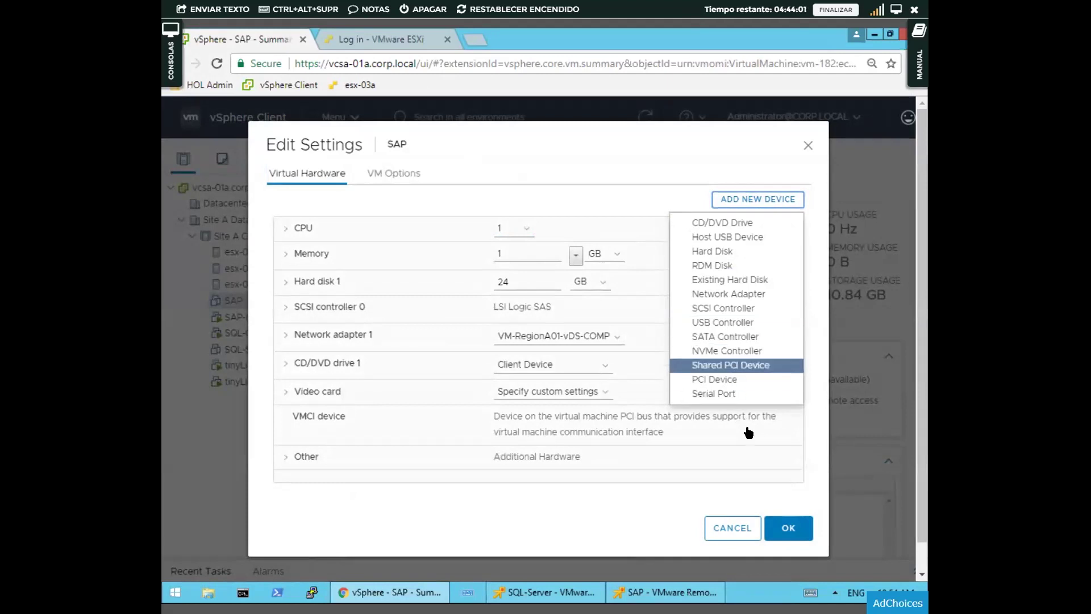
pyautogui.click(750, 529)
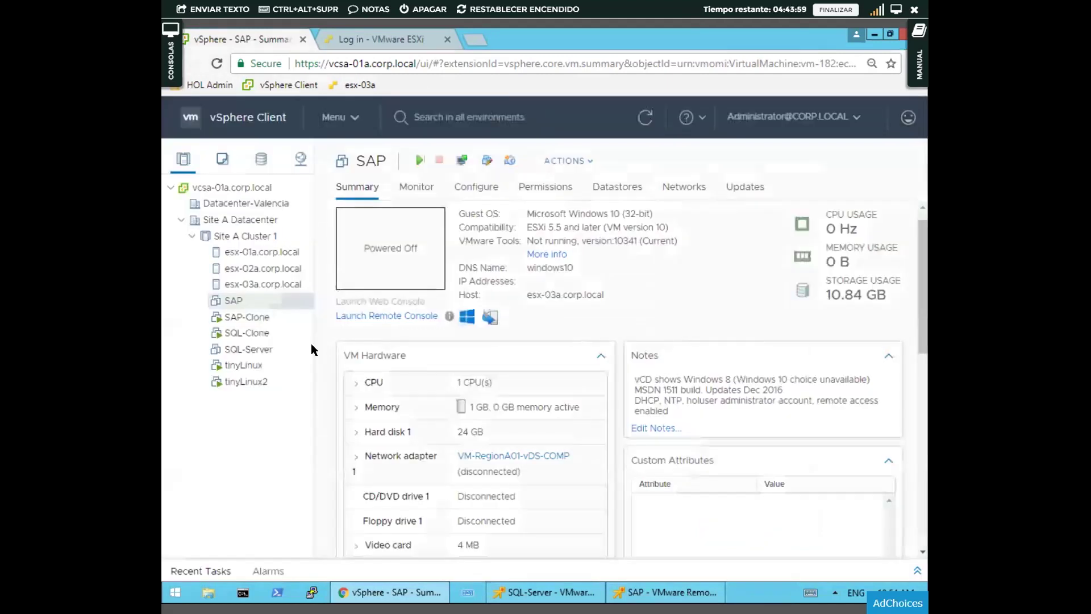
# - Bring up SAP's actions menu again at its Compatibility submenu
pyautogui.rightClick(230, 301)
pyautogui.moveTo(268, 323)
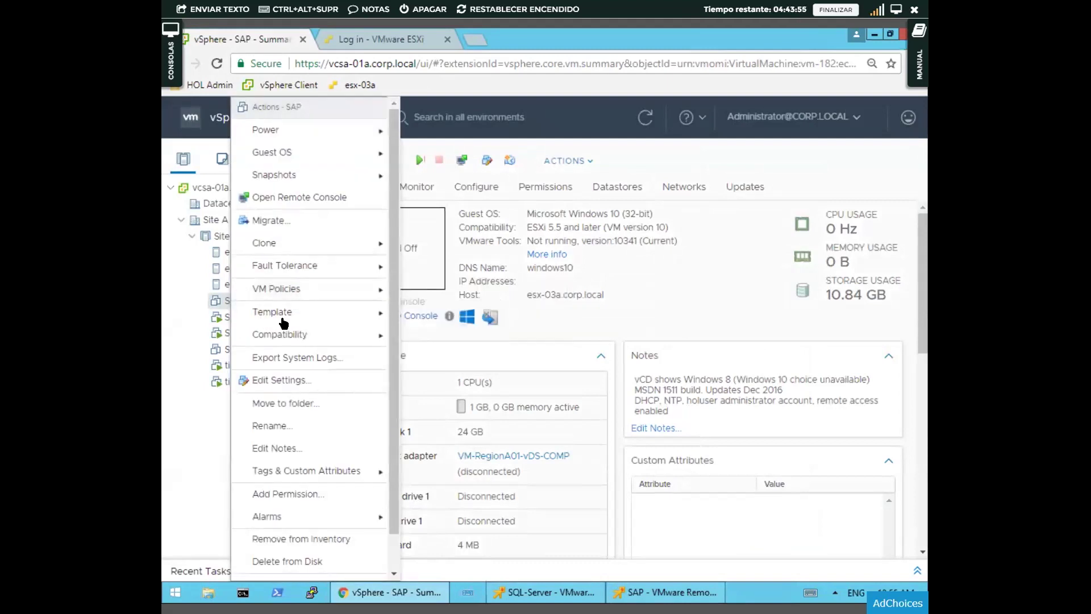
pyautogui.moveTo(303, 292)
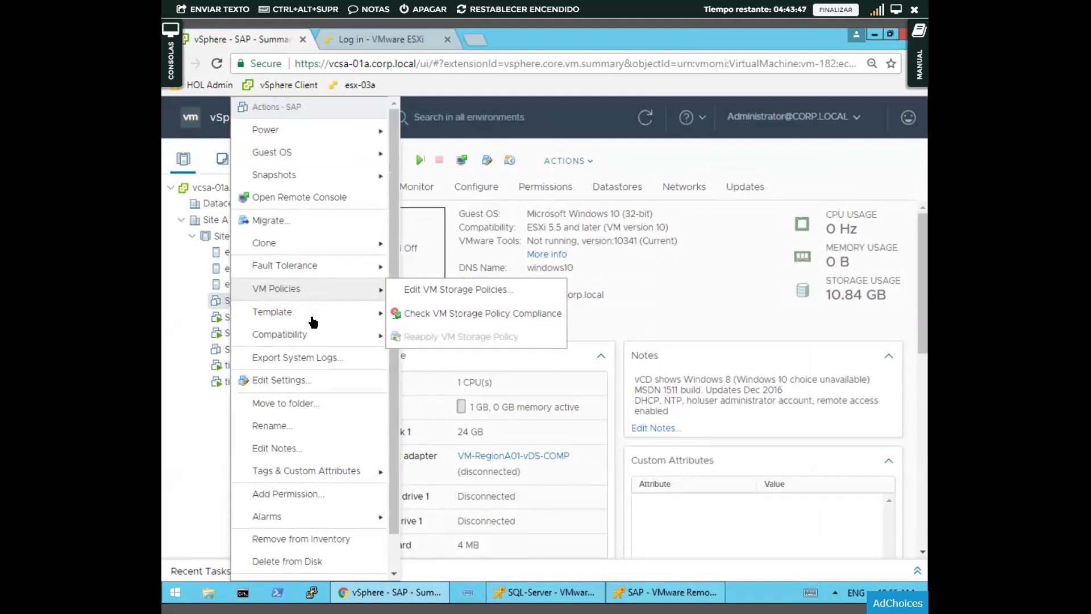
# - Upgrade SAP to ESXi 6.7 Update 2 and later, then highlight the new VM version 15
pyautogui.moveTo(317, 338)
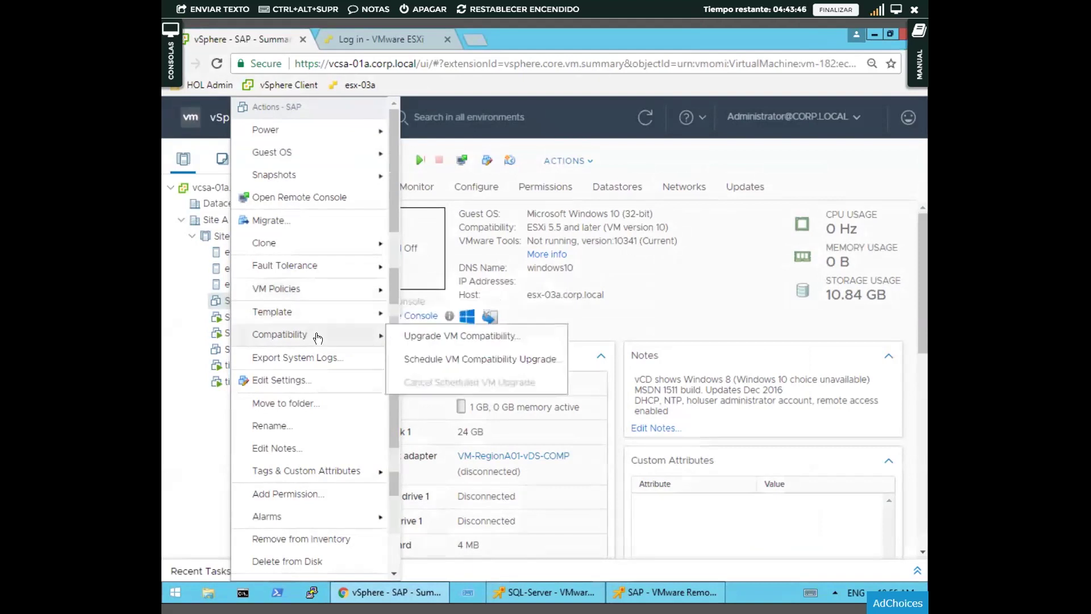
pyautogui.click(445, 336)
pyautogui.click(699, 403)
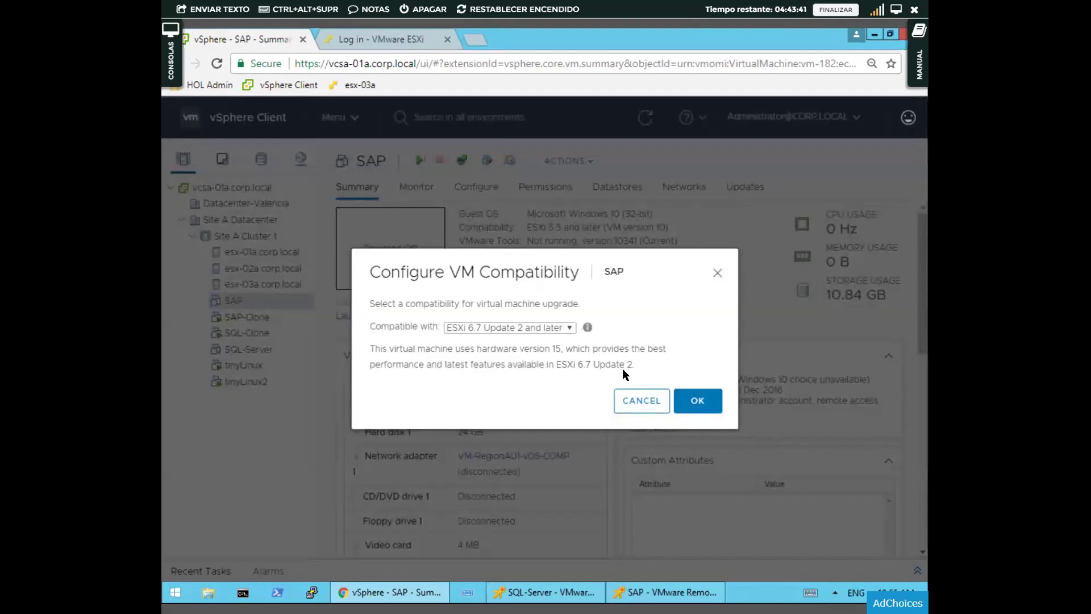
pyautogui.click(705, 407)
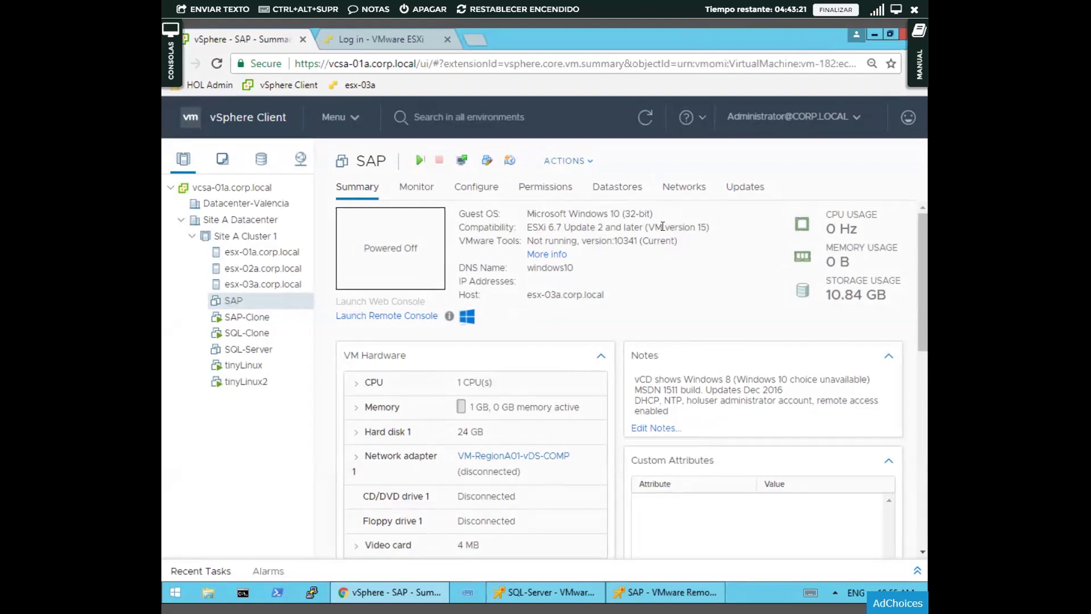
pyautogui.moveTo(724, 226); pyautogui.dragTo(684, 233)
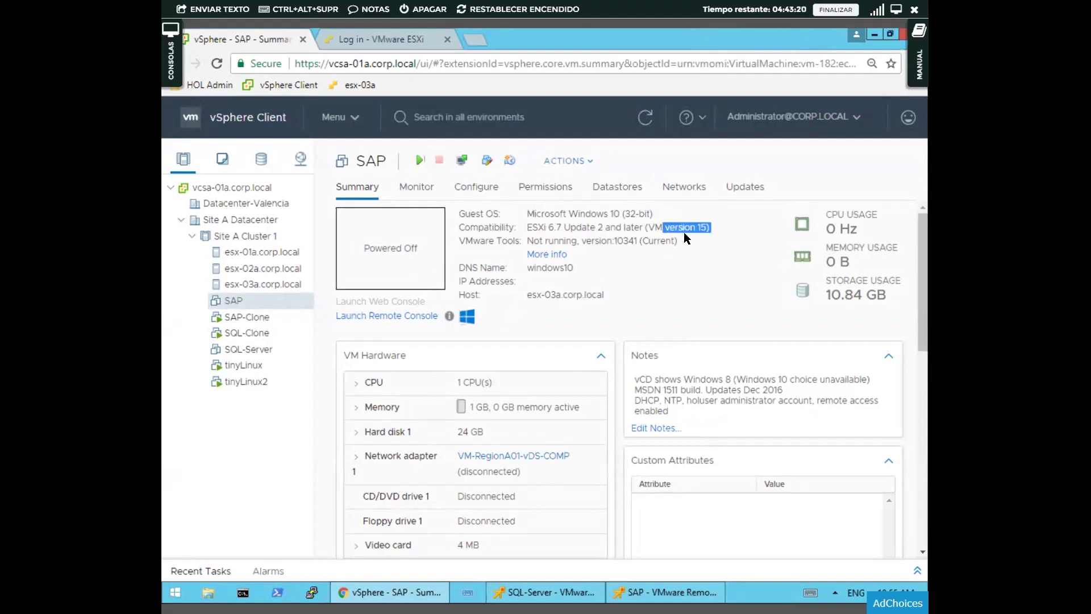
# - Add an NVMe Controller in SAP's Edit Settings, save with OK, and scroll down the summary
pyautogui.rightClick(241, 302)
pyautogui.moveTo(279, 322)
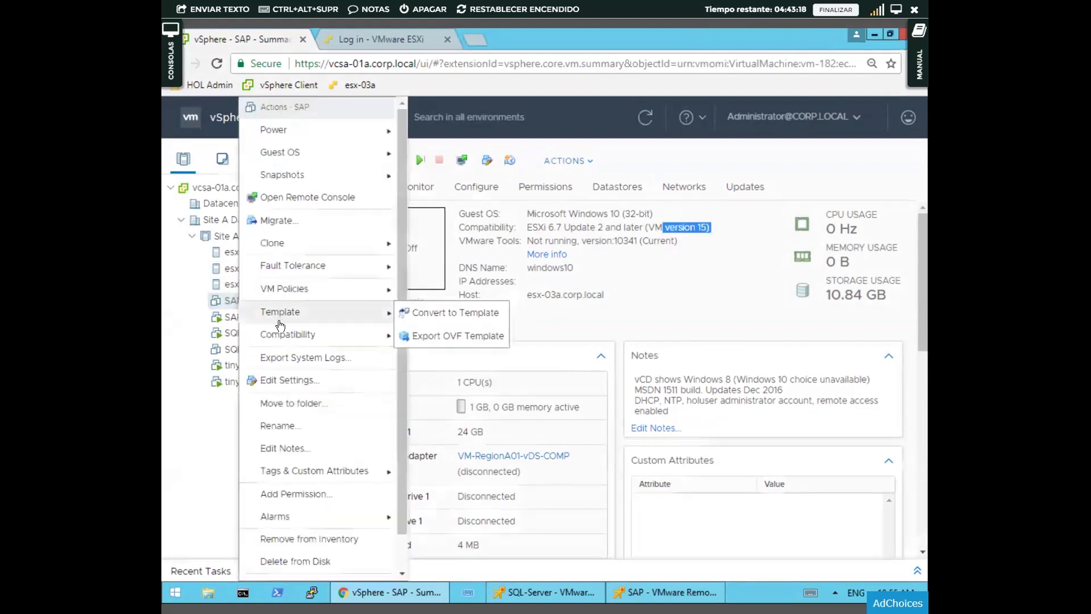
pyautogui.click(288, 379)
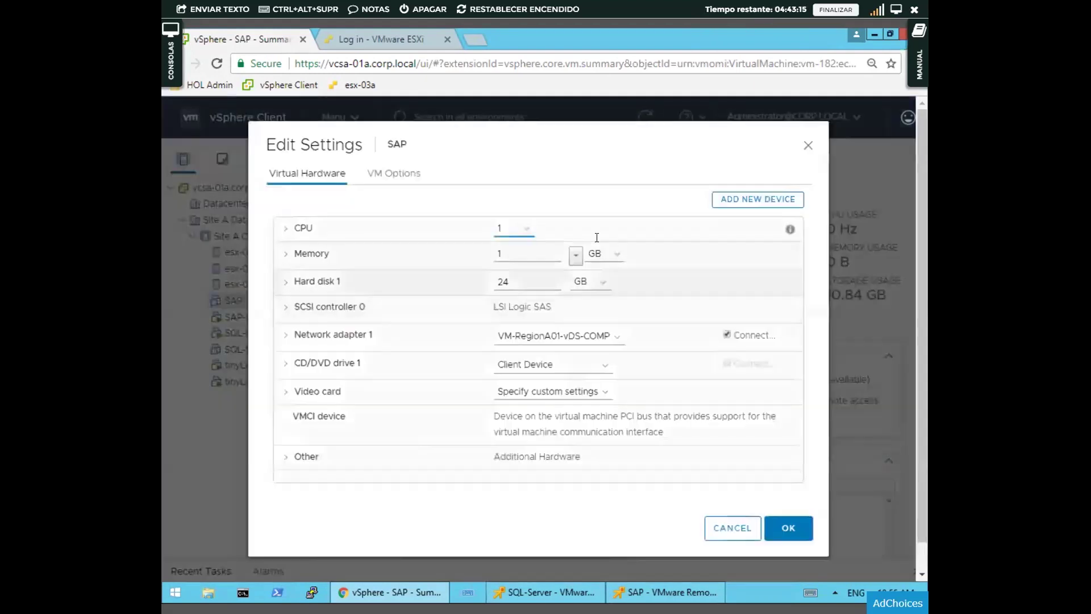
pyautogui.click(744, 200)
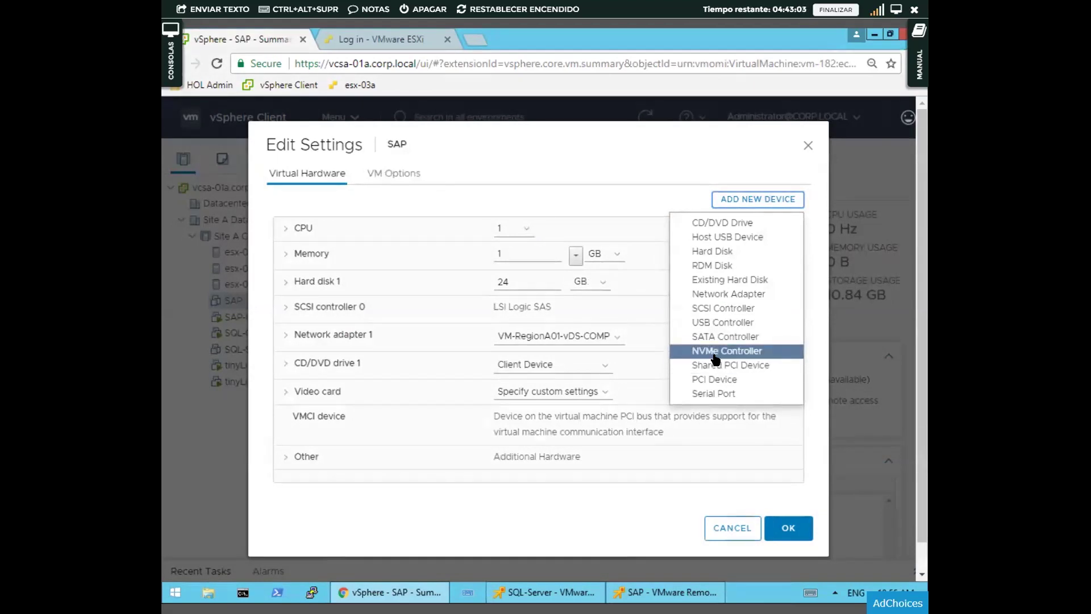
pyautogui.click(715, 352)
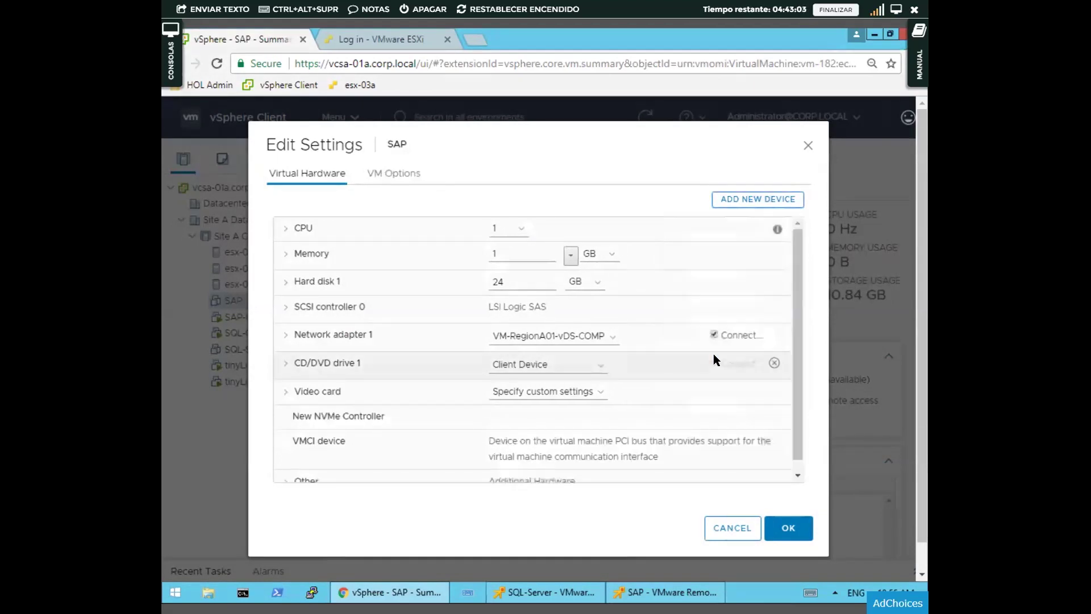
pyautogui.click(784, 524)
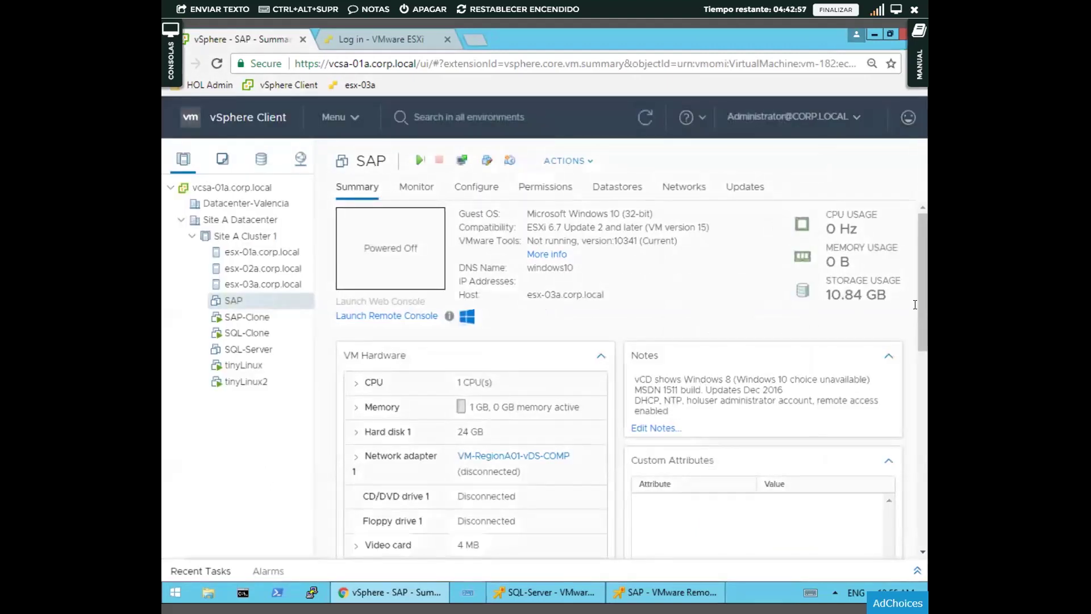
pyautogui.scroll(-8, 921, 360)
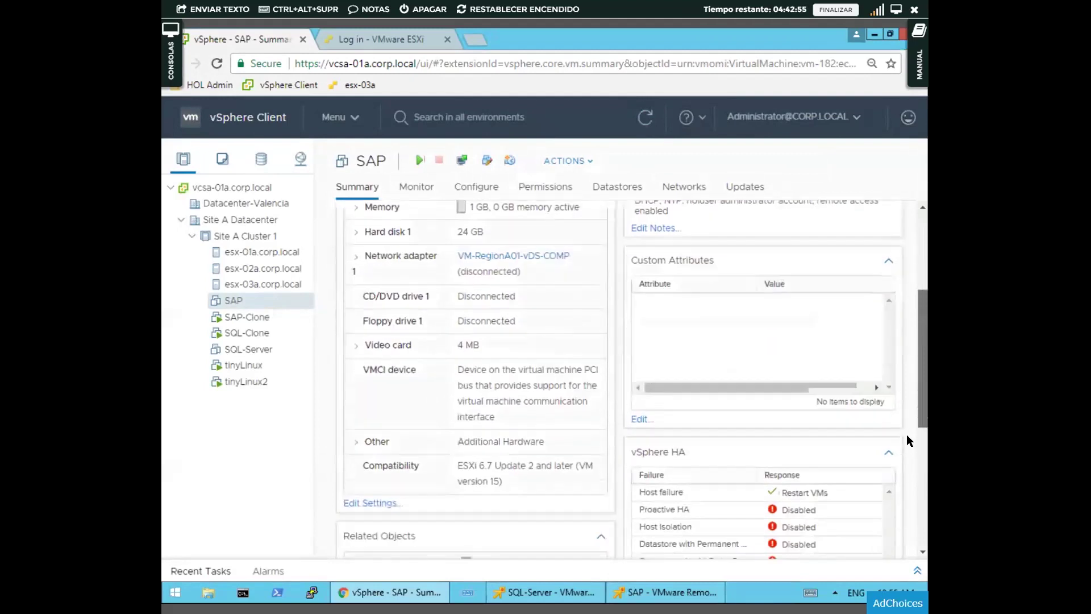
pyautogui.scroll(-3, 905, 472)
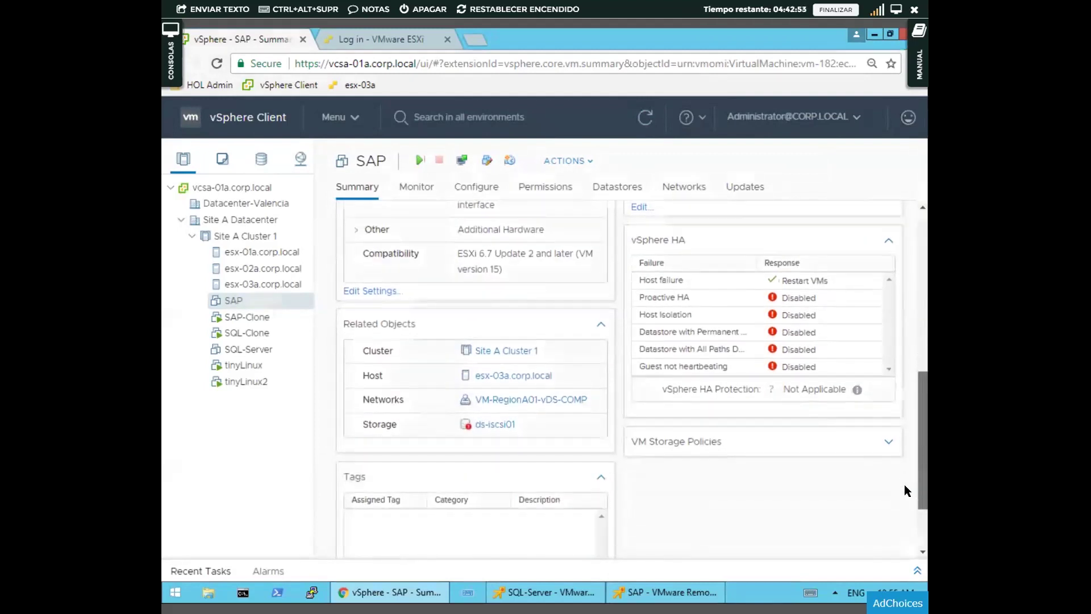
pyautogui.scroll(-2, 905, 515)
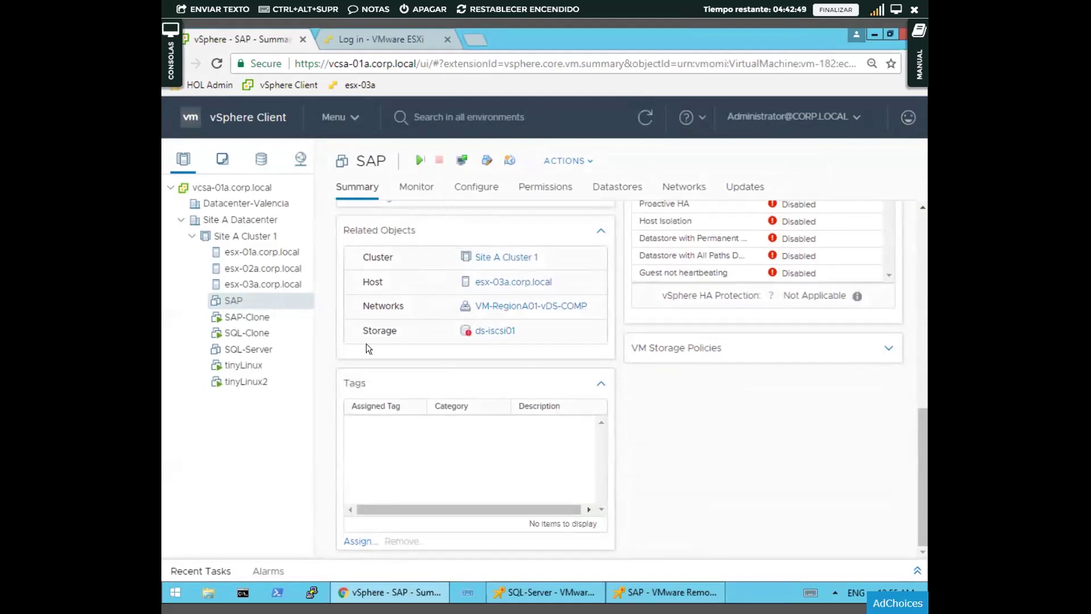
# - In SAP's Edit Settings, add a PCI Device set to NVIDIA GRID vGPU
pyautogui.rightClick(259, 302)
pyautogui.moveTo(348, 293)
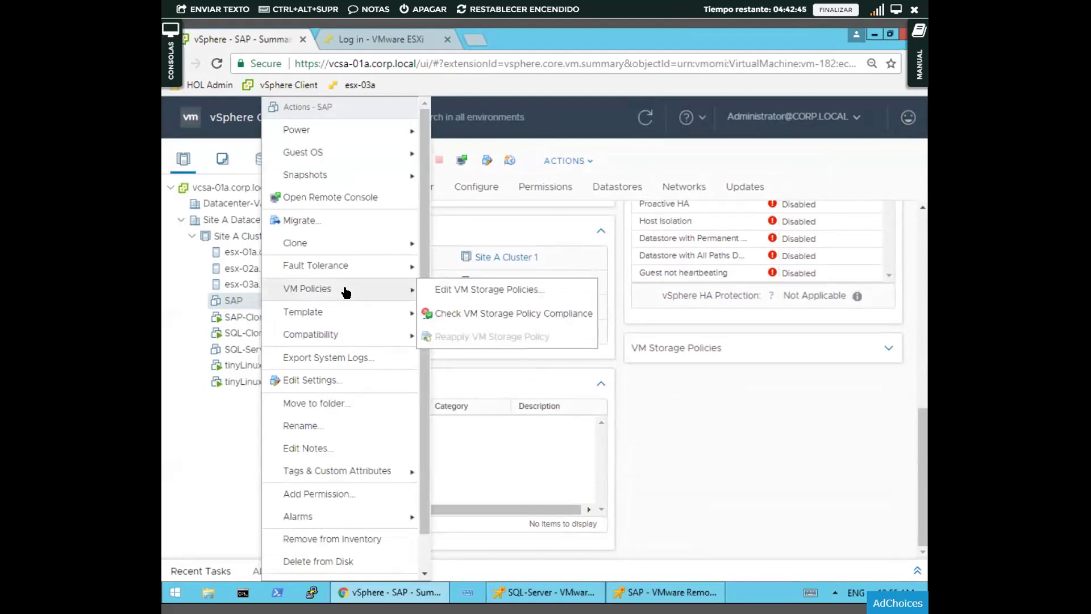
pyautogui.click(320, 381)
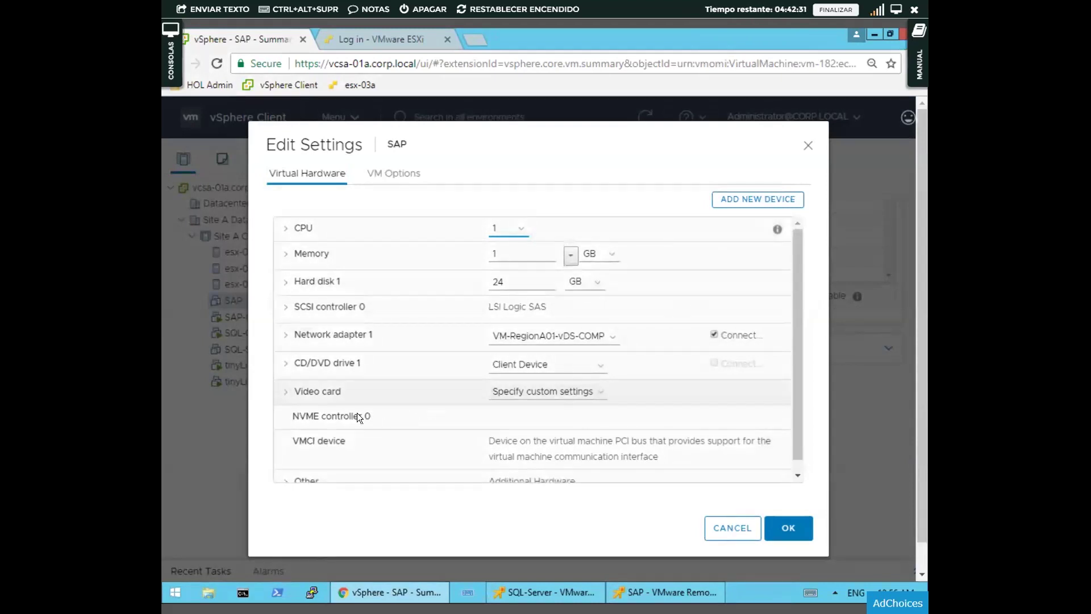
pyautogui.click(791, 199)
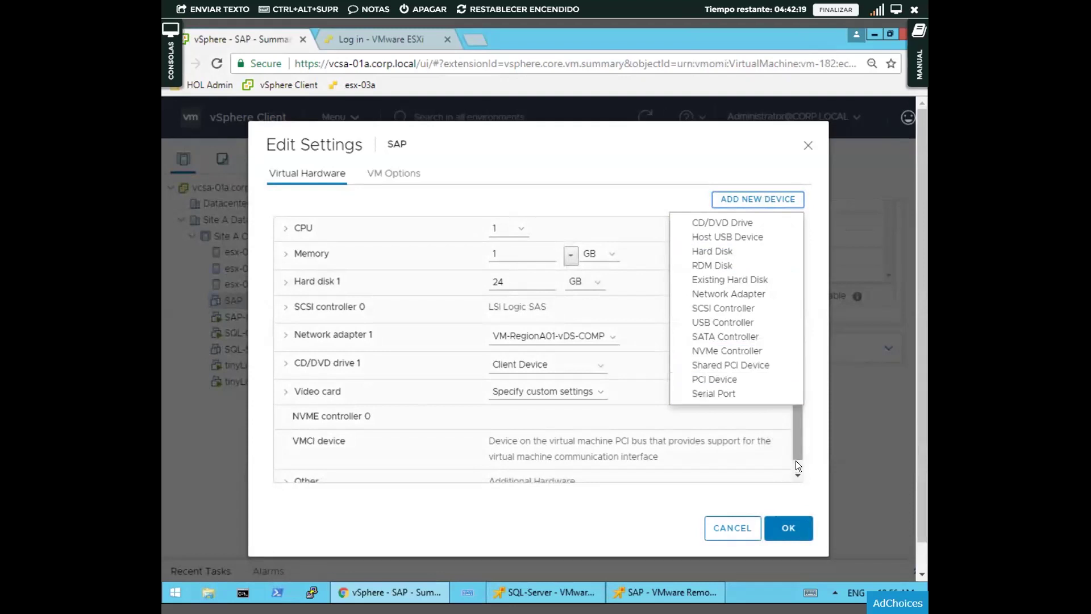
pyautogui.scroll(-1, 796, 462)
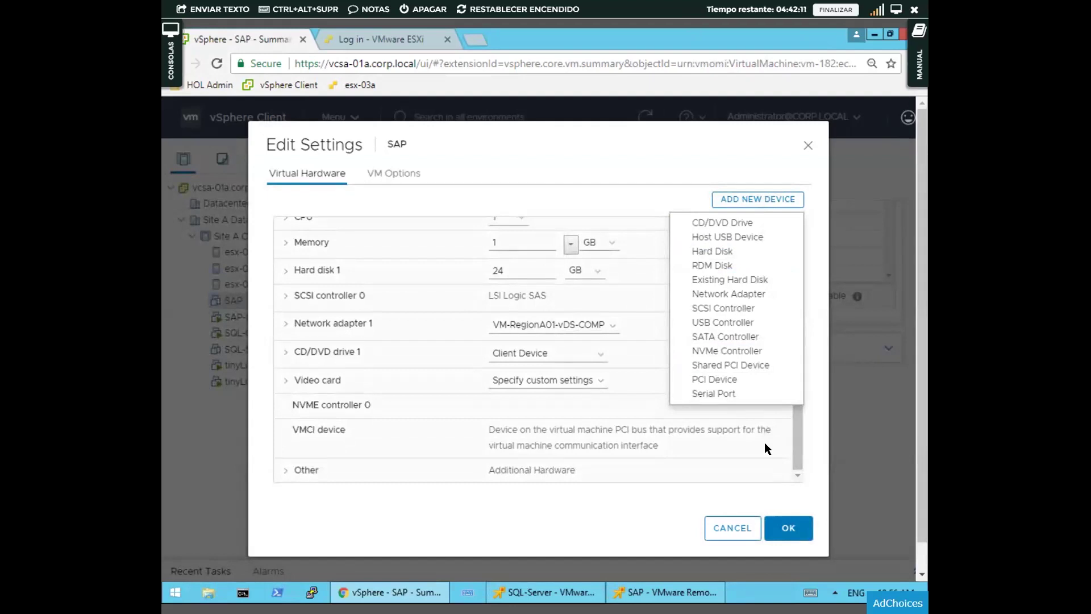
pyautogui.click(744, 366)
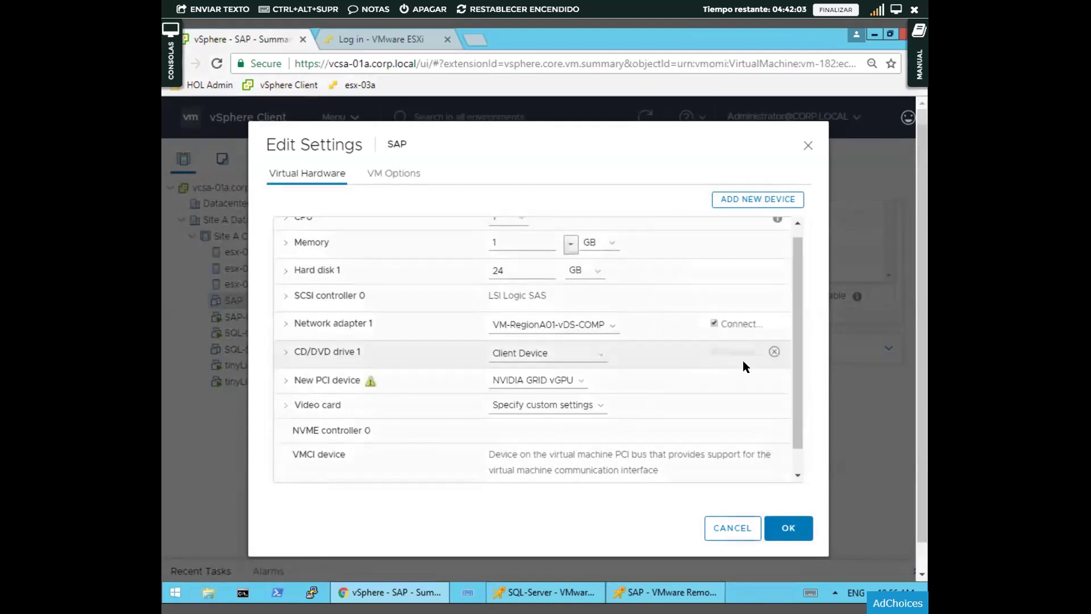
pyautogui.click(580, 380)
pyautogui.click(579, 380)
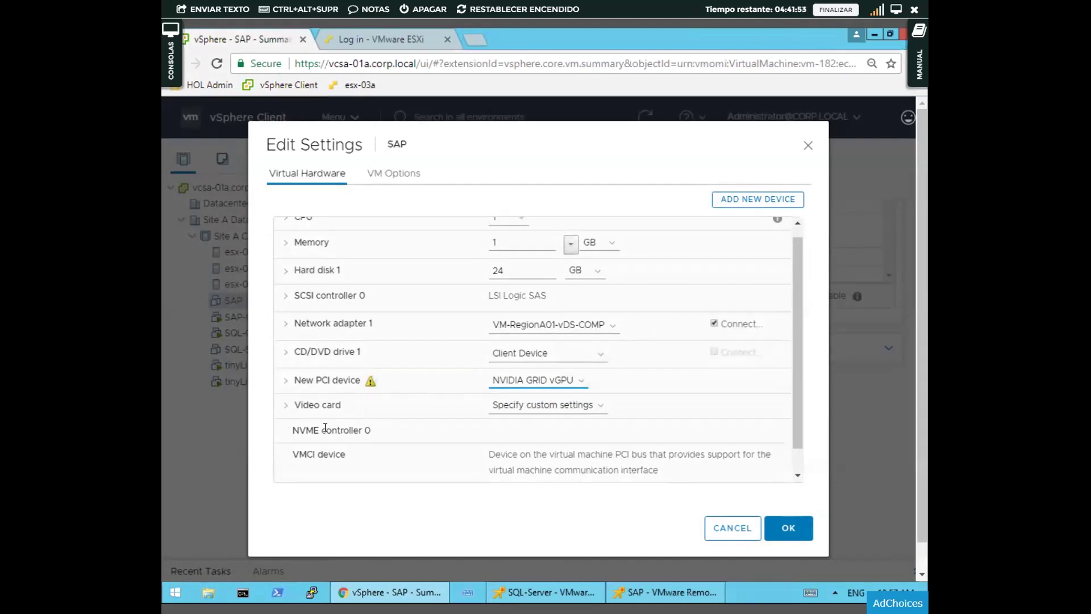
pyautogui.click(751, 199)
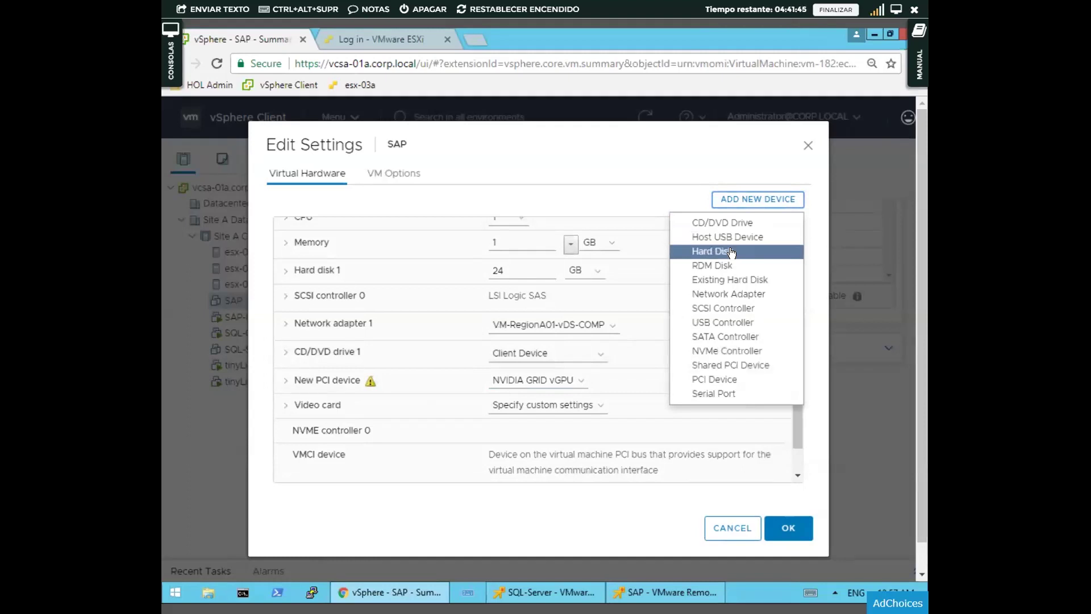
# - Add a new hard disk to SAP and set its size to 2 GB
pyautogui.click(716, 380)
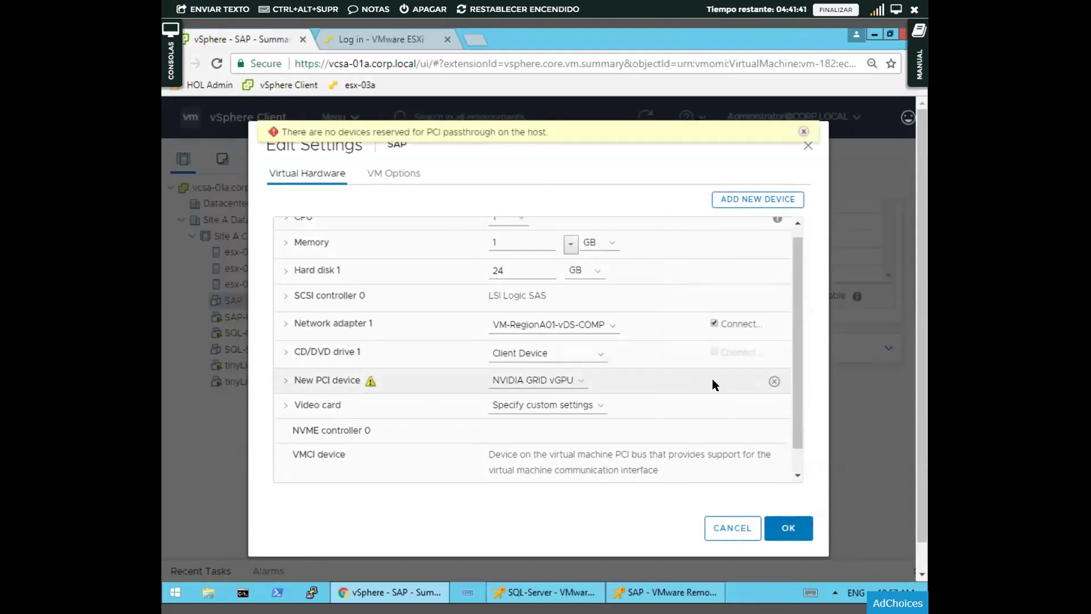
pyautogui.click(785, 200)
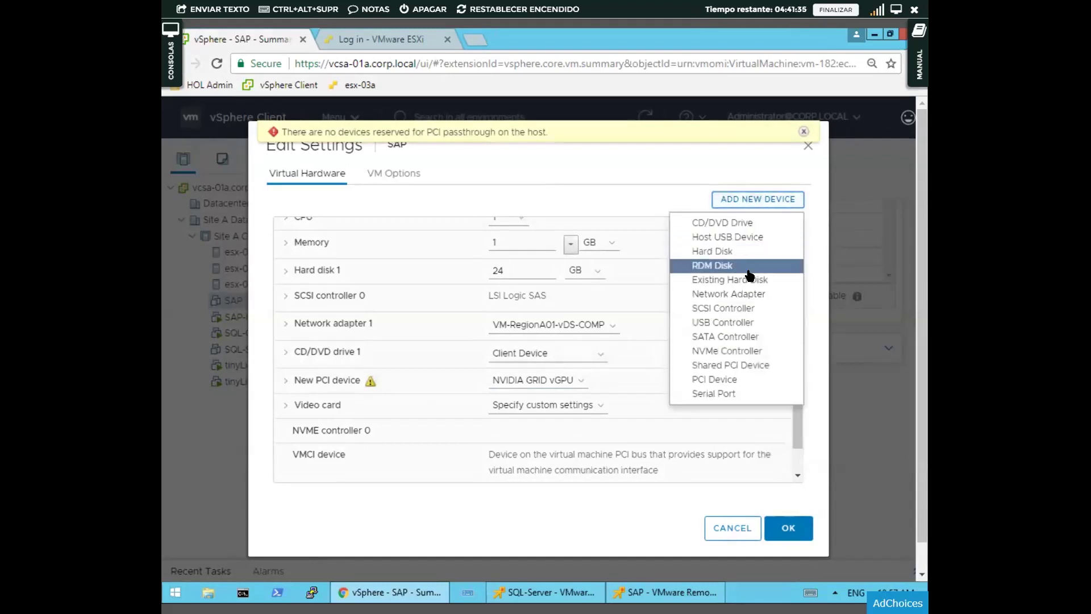
pyautogui.click(727, 250)
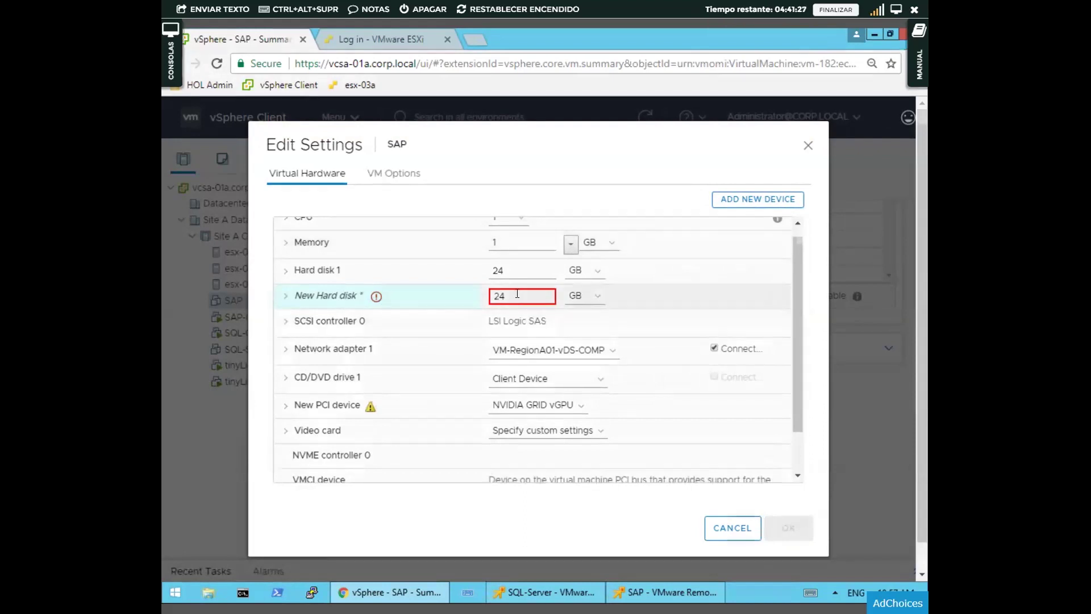
pyautogui.moveTo(515, 296); pyautogui.dragTo(467, 299)
pyautogui.write('2')
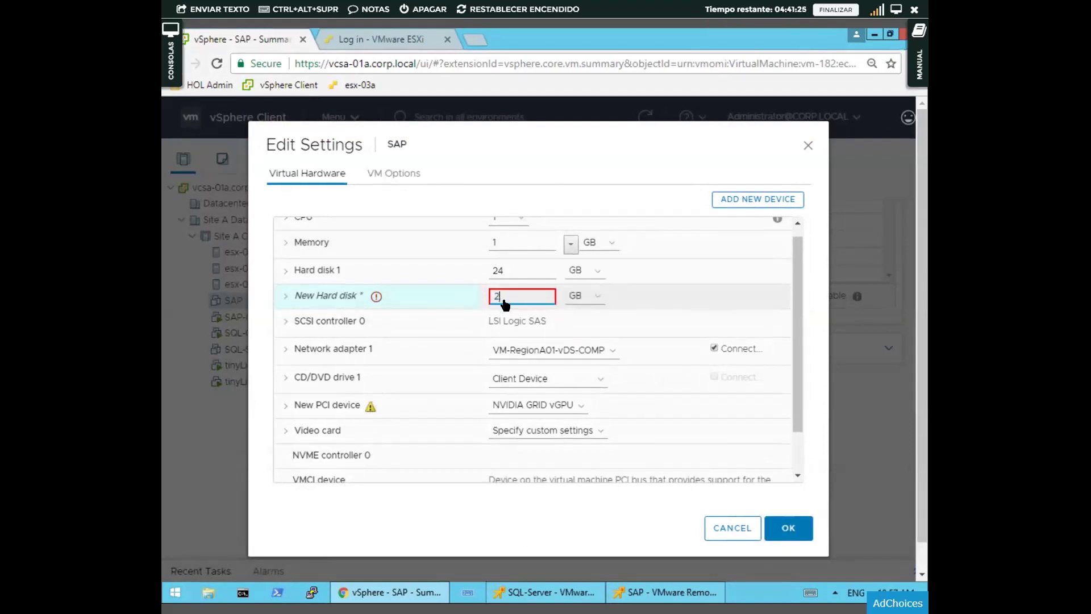
# - Make the new disk Thin Provision on NVME controller 0 (NVME 0:0) and save with OK
pyautogui.click(285, 296)
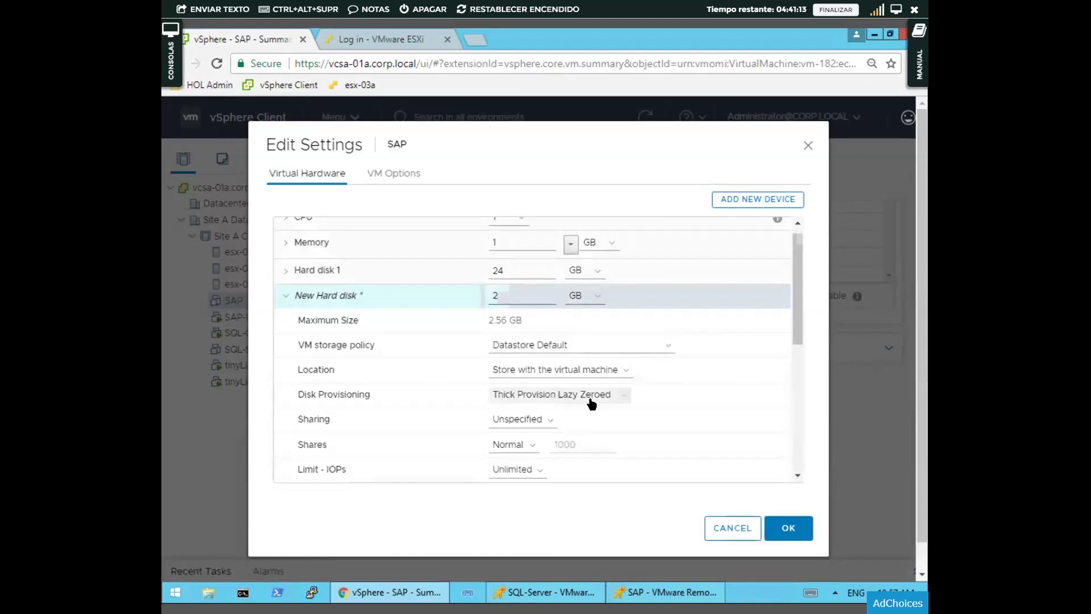
pyautogui.click(622, 398)
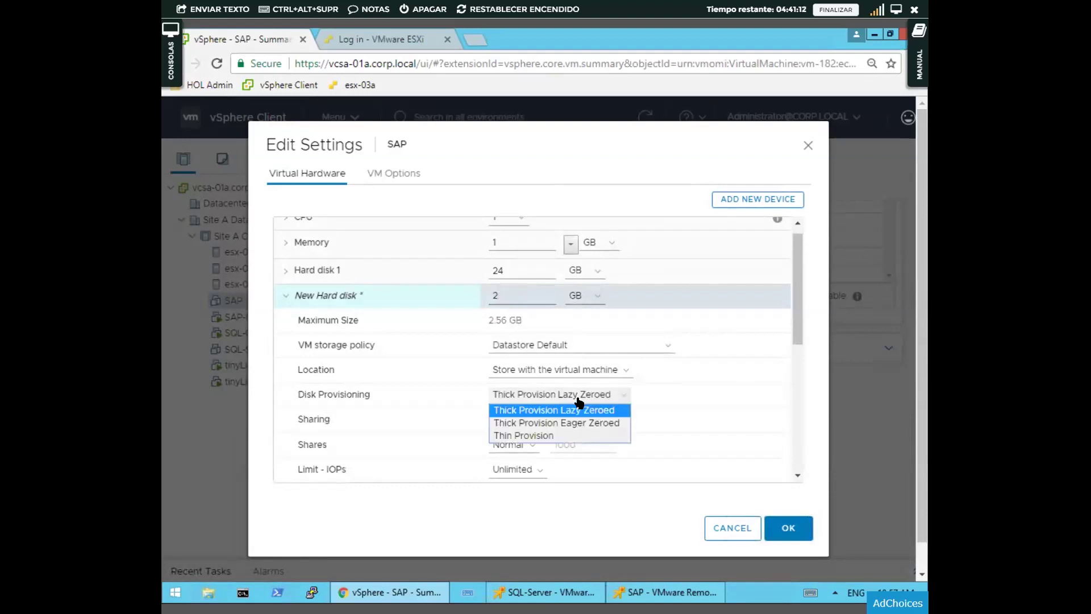
pyautogui.click(544, 435)
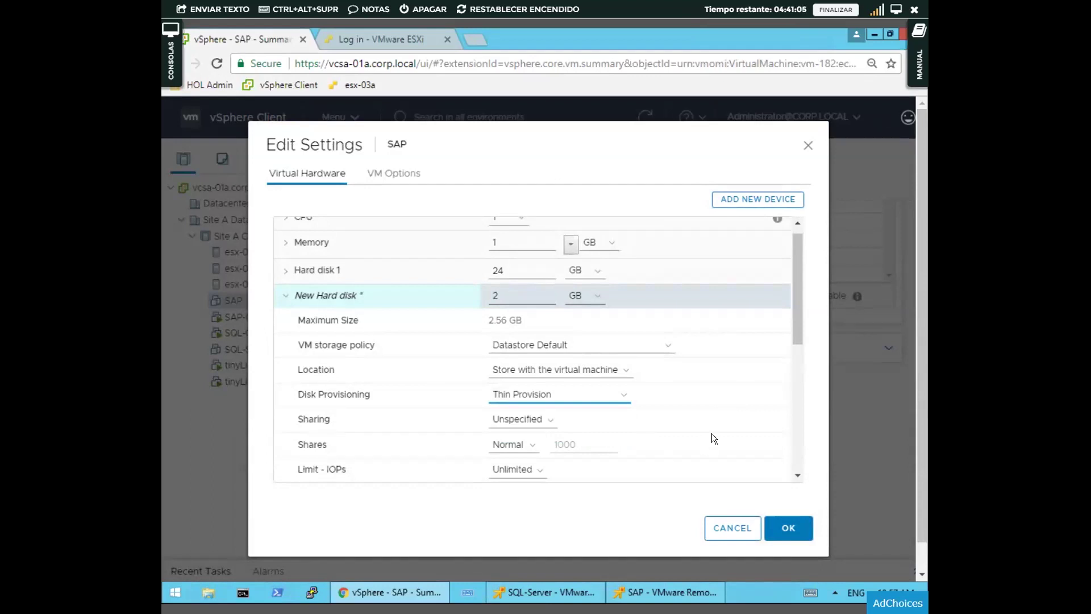
pyautogui.scroll(-6, 712, 433)
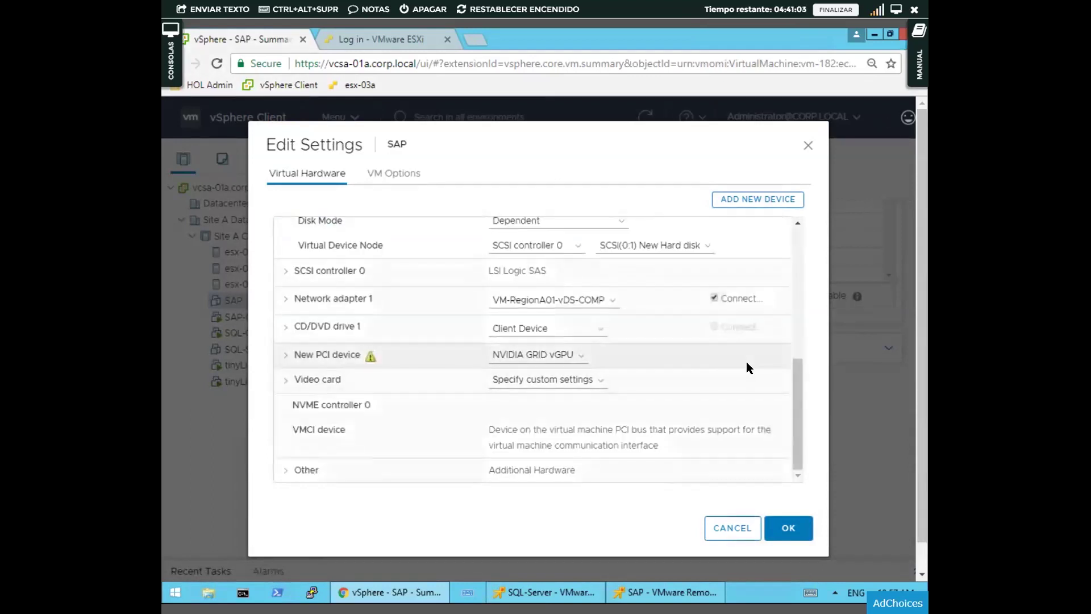
pyautogui.click(578, 248)
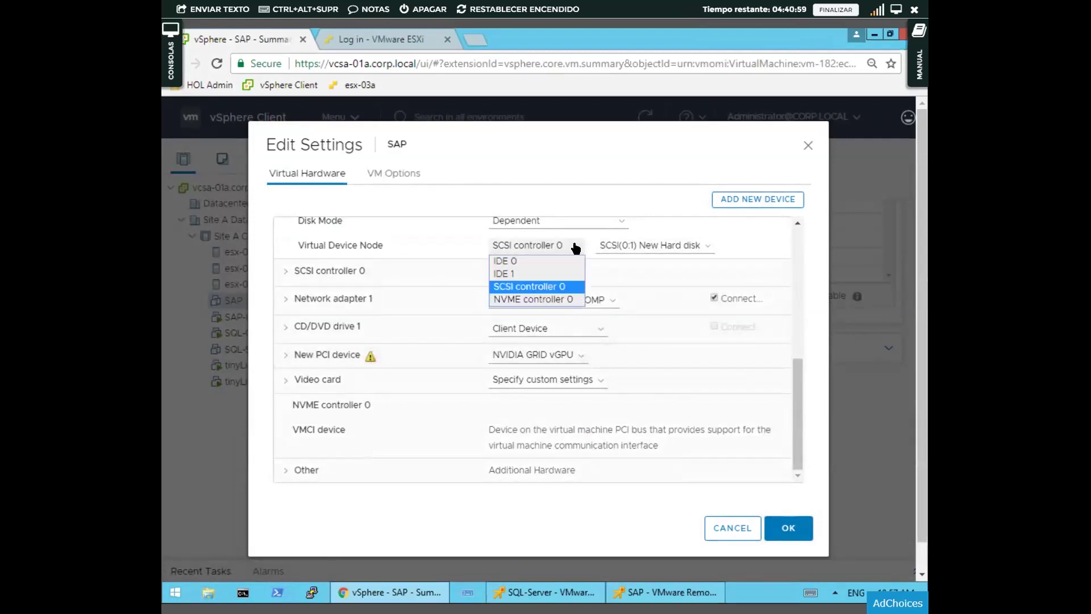
pyautogui.click(554, 299)
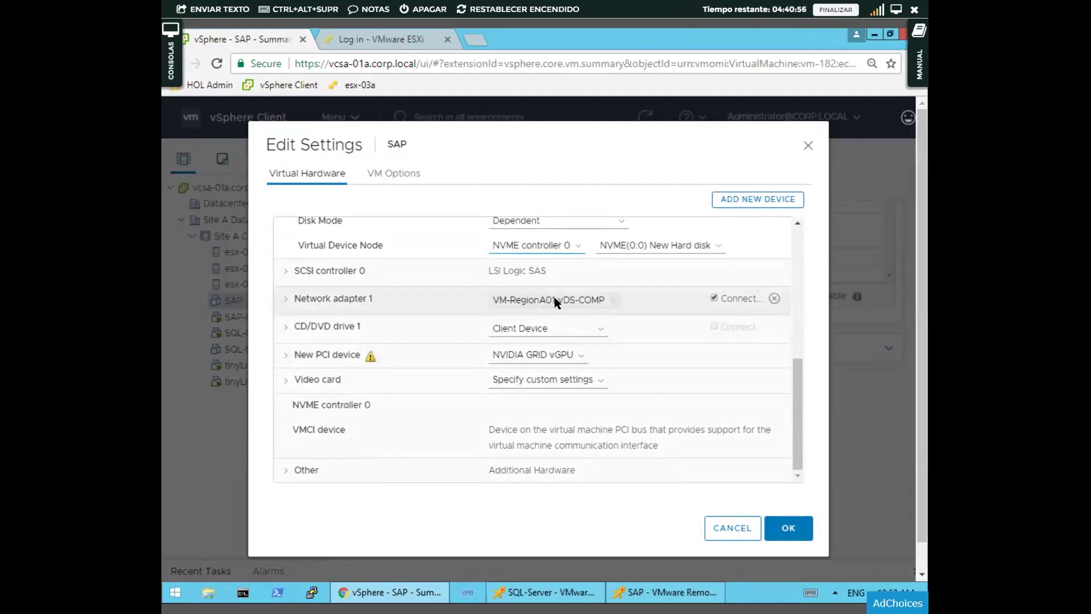
pyautogui.click(713, 248)
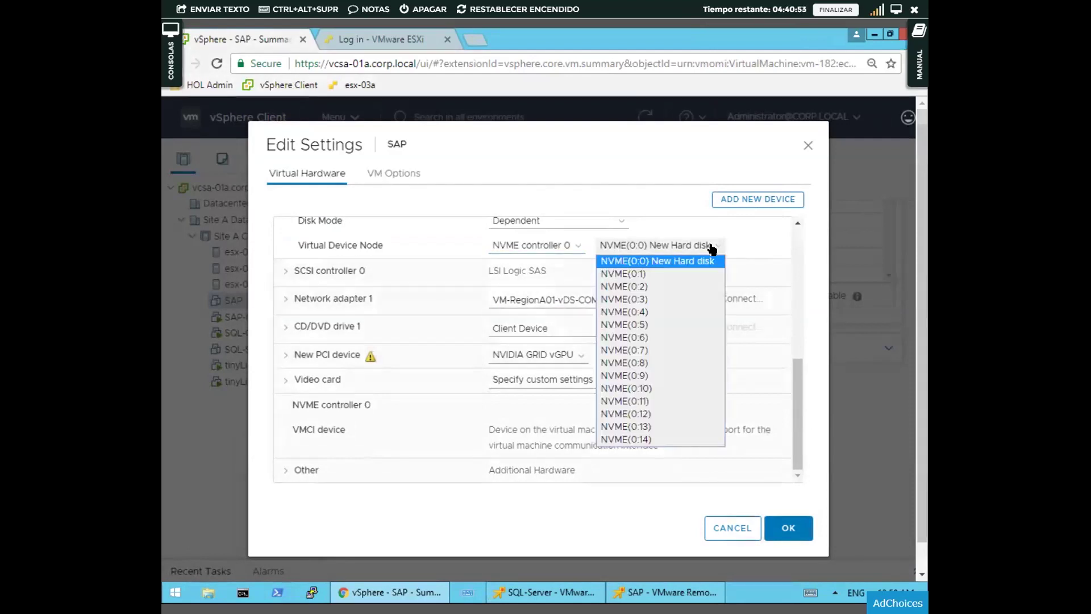
pyautogui.click(712, 248)
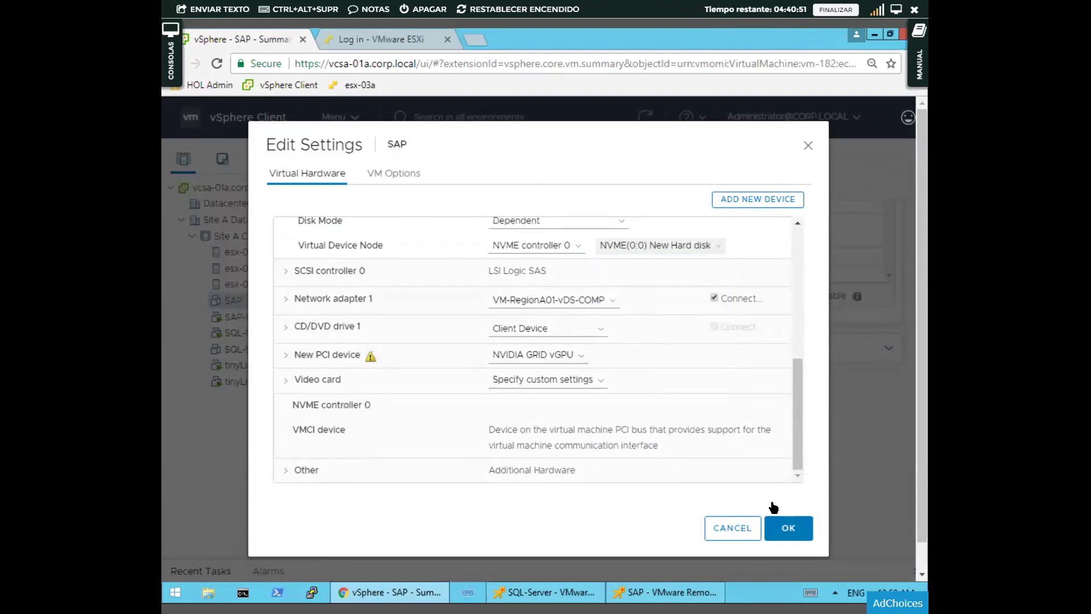
pyautogui.click(789, 528)
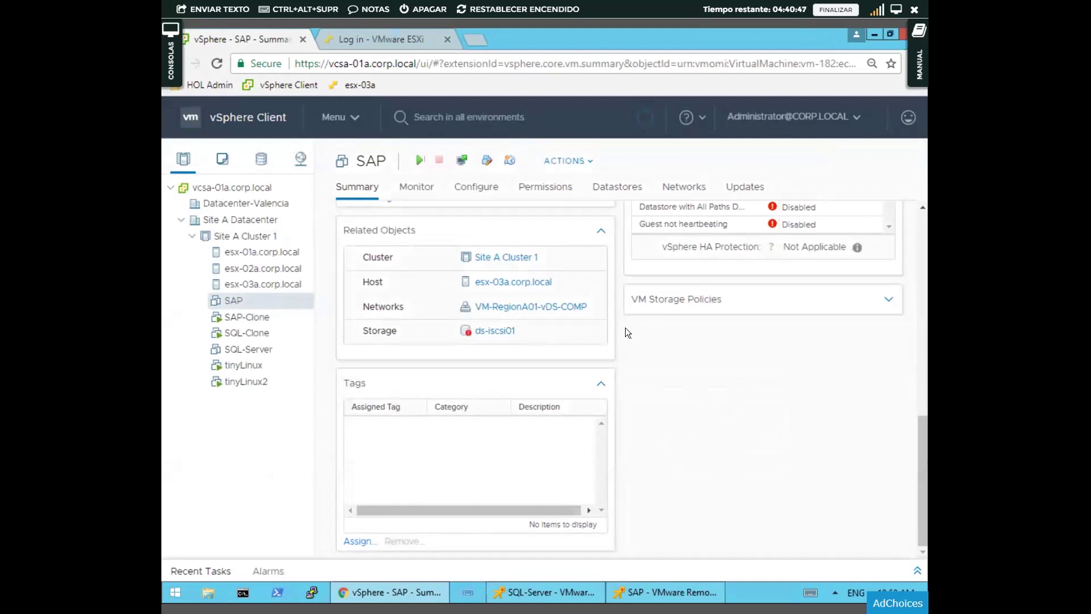
# - In SAP's settings, mark PCI device 0 for removal, inspect Hard disk 2's NVME controller 0 node, then cancel
pyautogui.rightClick(267, 302)
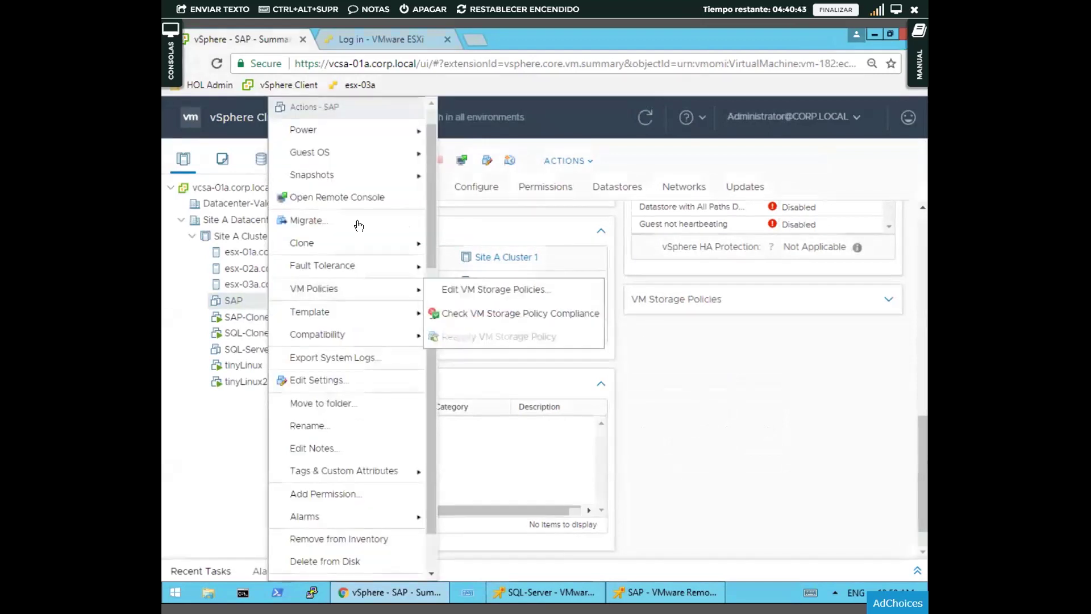
pyautogui.moveTo(358, 269)
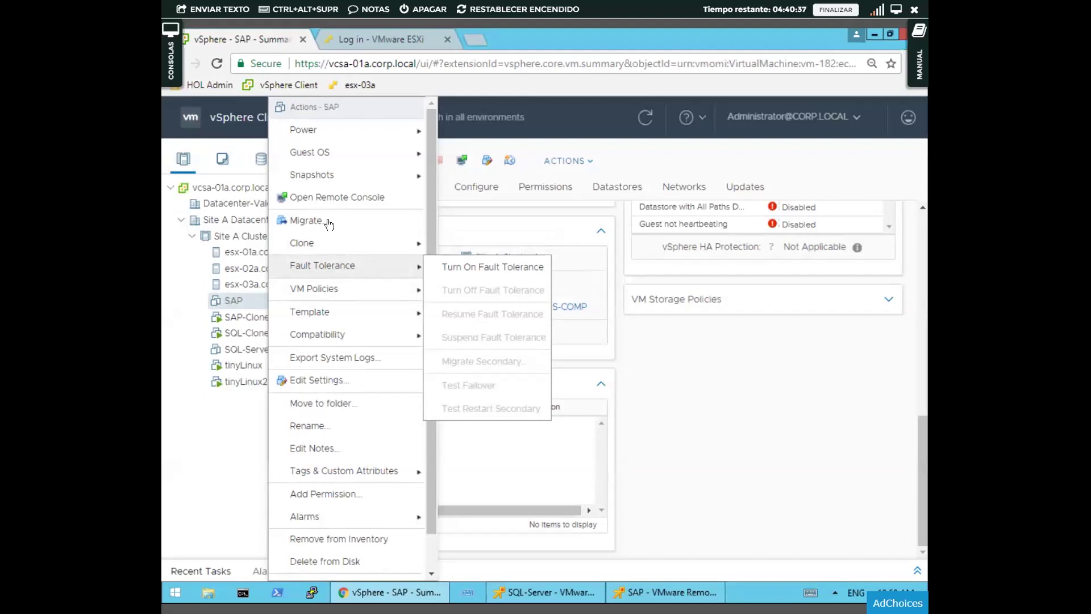
pyautogui.click(360, 380)
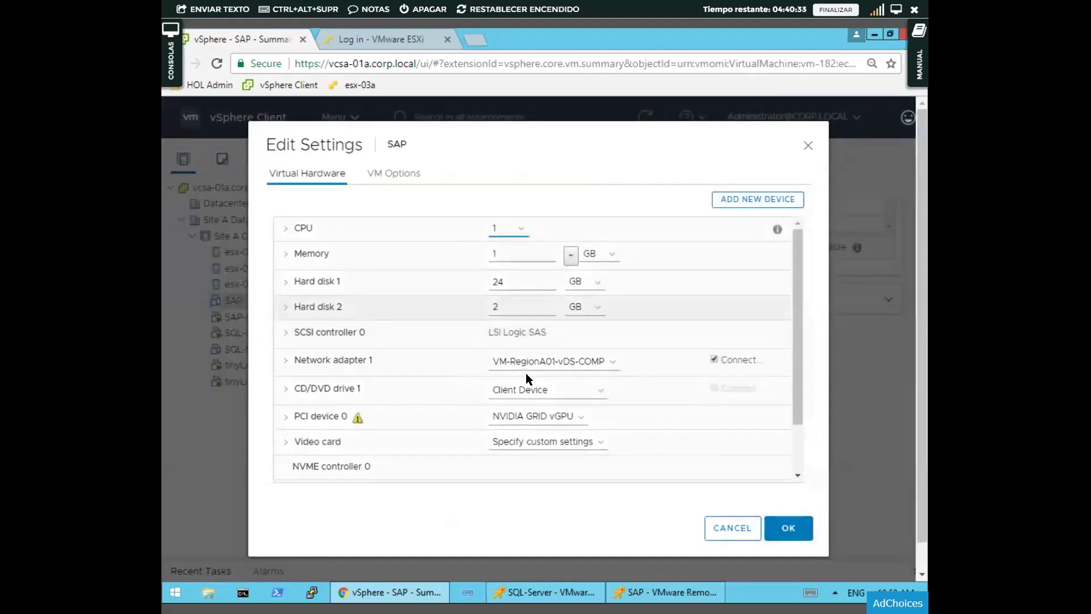
pyautogui.click(775, 419)
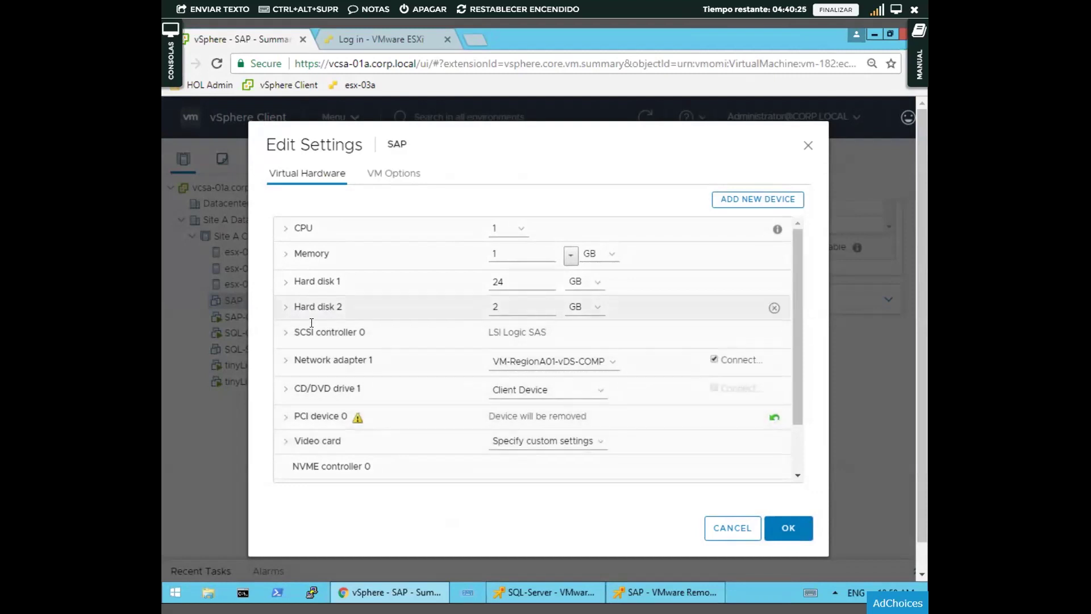
pyautogui.click(290, 310)
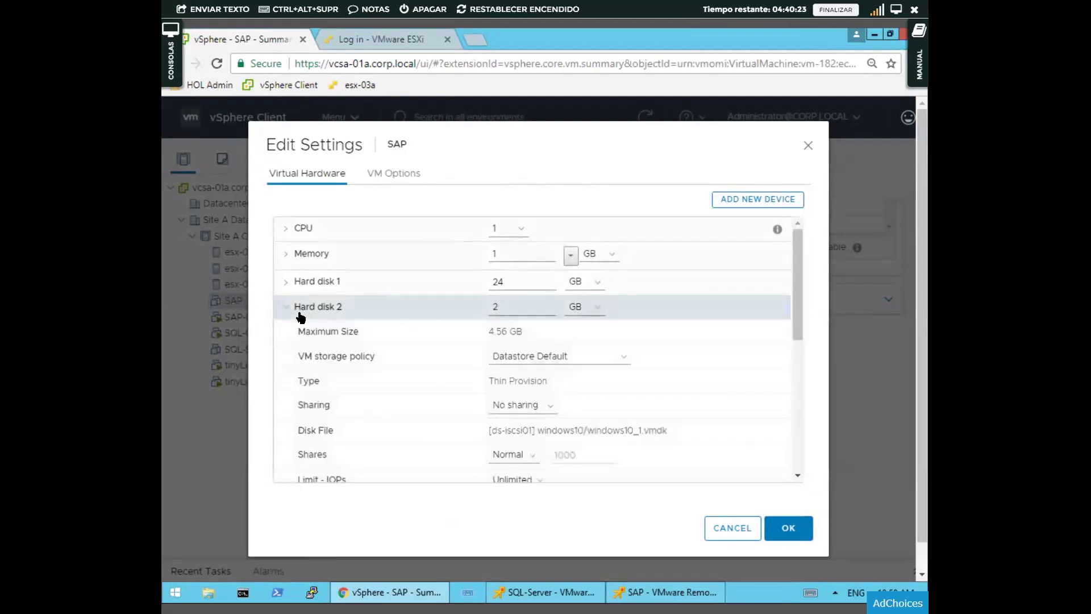
pyautogui.scroll(-4, 411, 432)
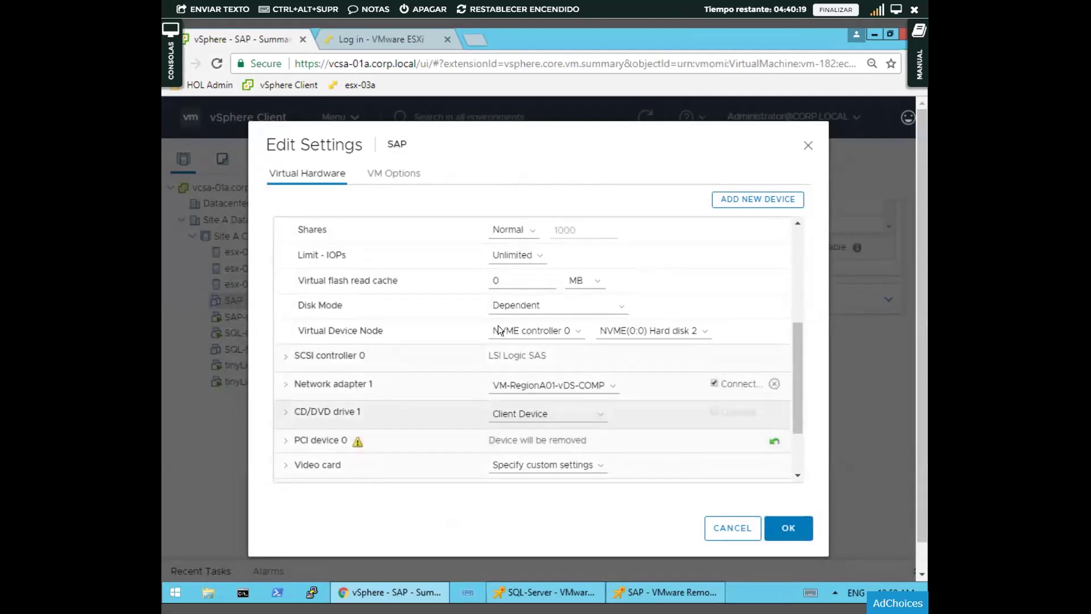
pyautogui.click(506, 329)
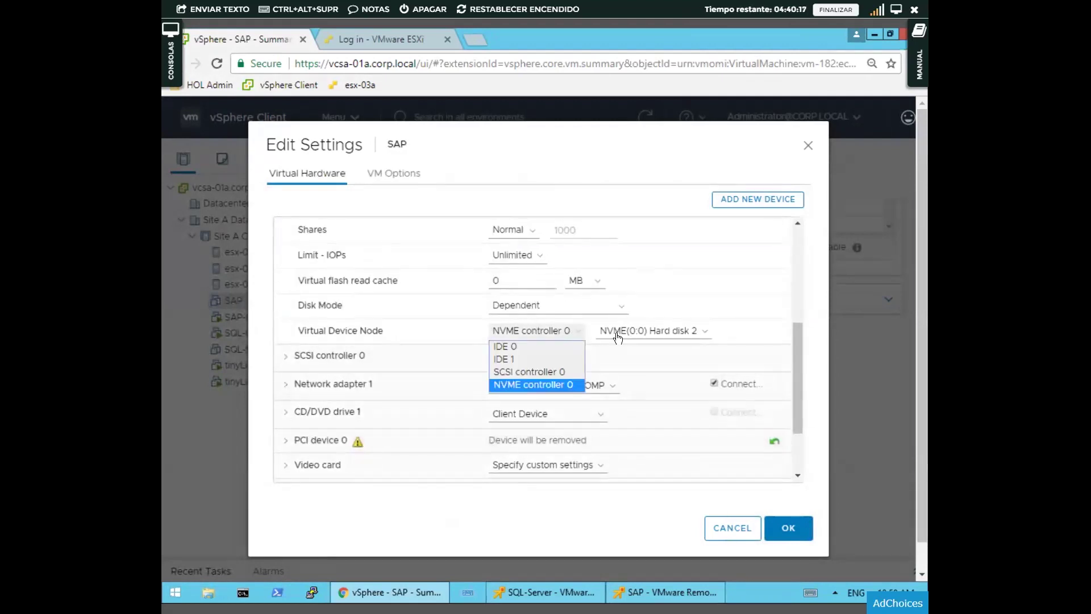
pyautogui.click(742, 329)
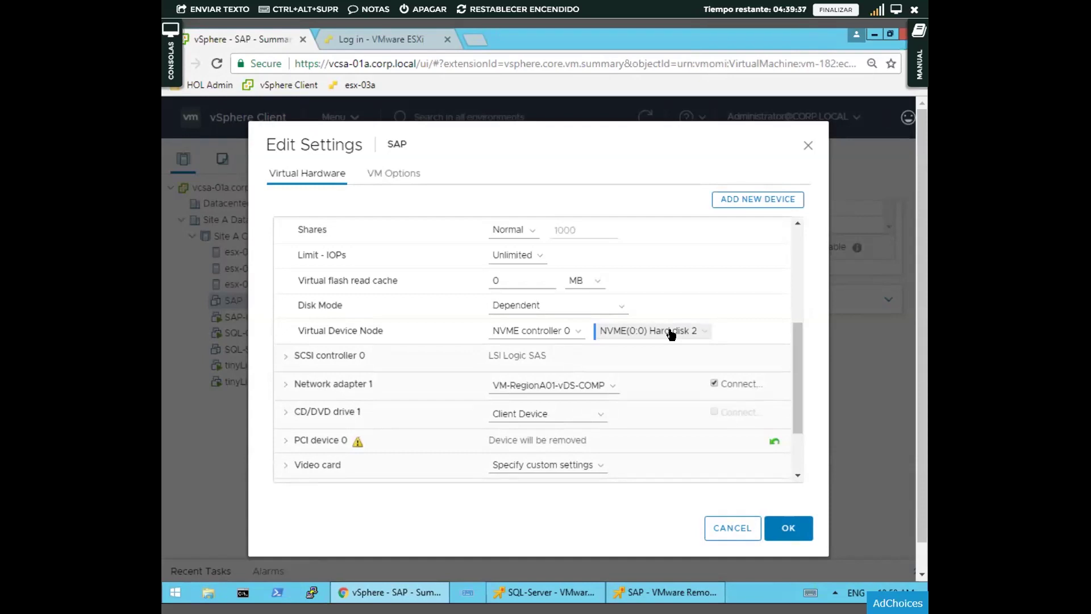
pyautogui.click(736, 535)
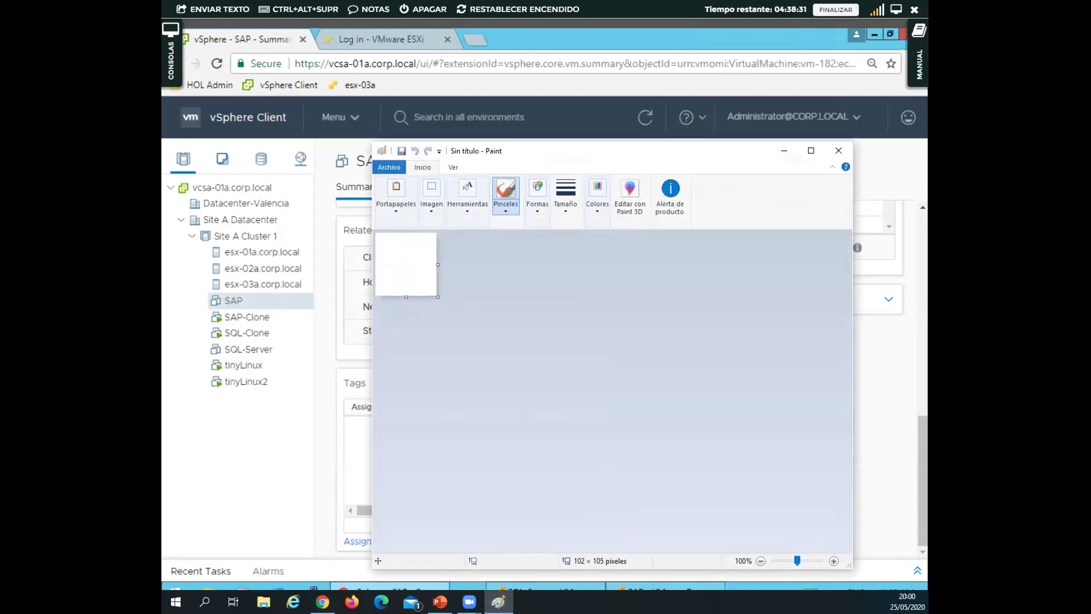
# - Maximize the Paint window and stretch the canvas to 1167 × 811 pixels
pyautogui.moveTo(438, 296); pyautogui.dragTo(870, 568)
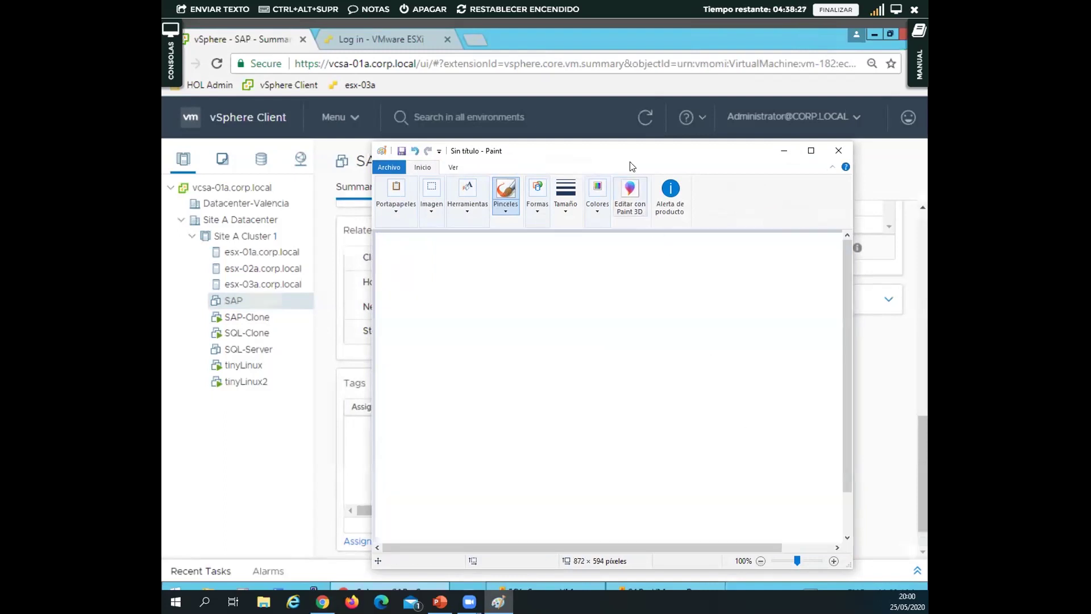
pyautogui.doubleClick(625, 152)
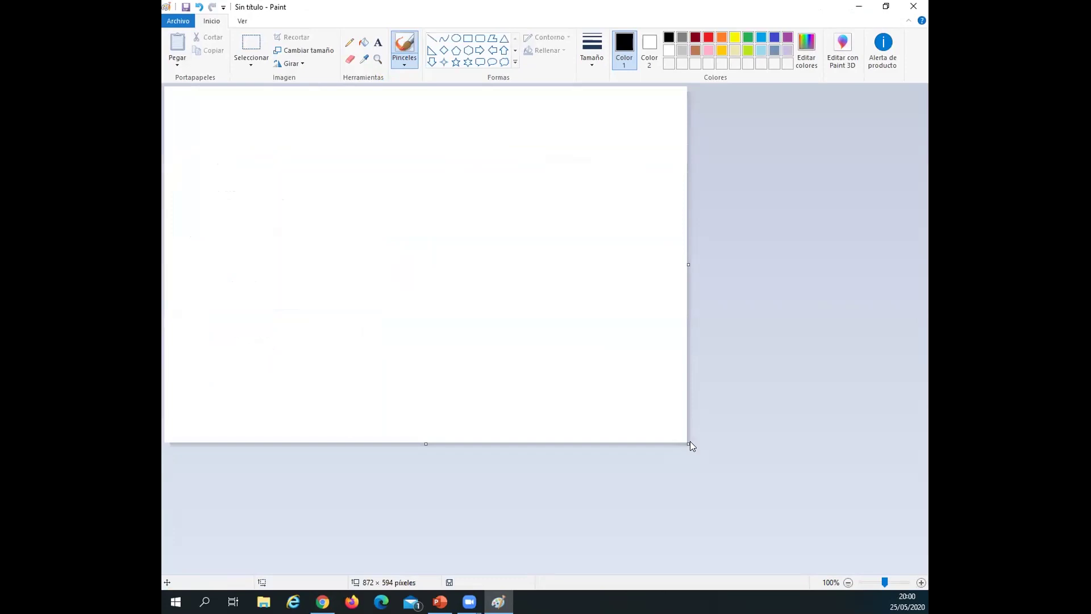
pyautogui.moveTo(687, 442); pyautogui.dragTo(865, 573)
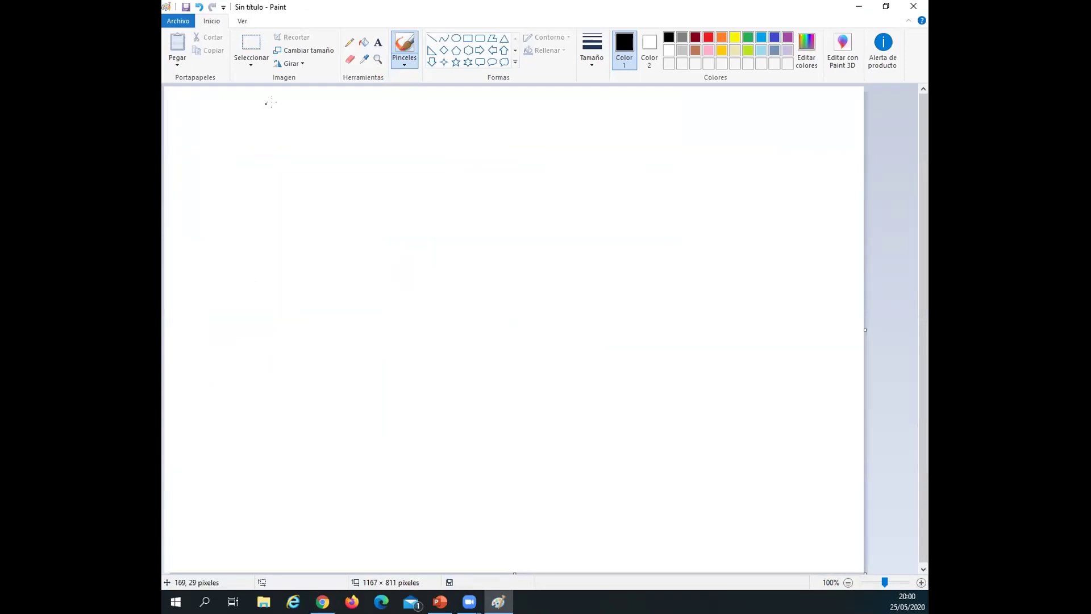
# - Sketch a small cube outline near the canvas's top-left with the brush
pyautogui.moveTo(262, 139); pyautogui.dragTo(256, 177)
pyautogui.moveTo(262, 137)
pyautogui.mouseDown()
pyautogui.moveTo(282, 139)
pyautogui.moveTo(285, 165)
pyautogui.moveTo(257, 175)
pyautogui.mouseUp()
pyautogui.moveTo(263, 136)
pyautogui.mouseDown()
pyautogui.moveTo(302, 130)
pyautogui.moveTo(305, 163)
pyautogui.moveTo(282, 169)
pyautogui.mouseUp()
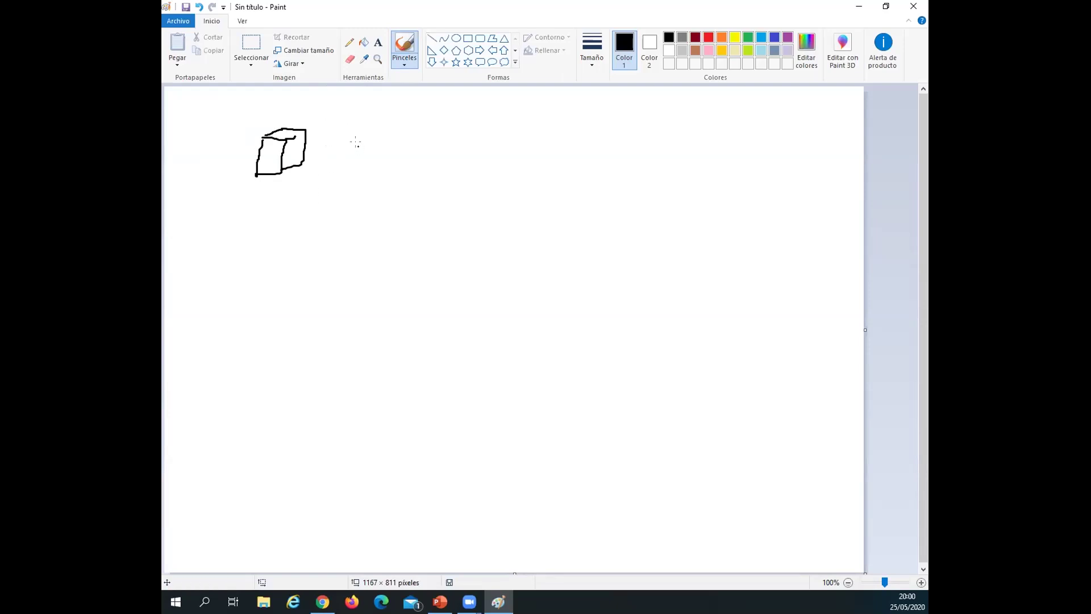
# - Hand-letter iSCSI and NFS below VMOTION and start writing VM V10 under Mangas
pyautogui.moveTo(331, 123)
pyautogui.mouseDown()
pyautogui.moveTo(360, 135)
pyautogui.moveTo(327, 145)
pyautogui.moveTo(405, 134)
pyautogui.moveTo(435, 155)
pyautogui.moveTo(412, 149)
pyautogui.mouseUp()
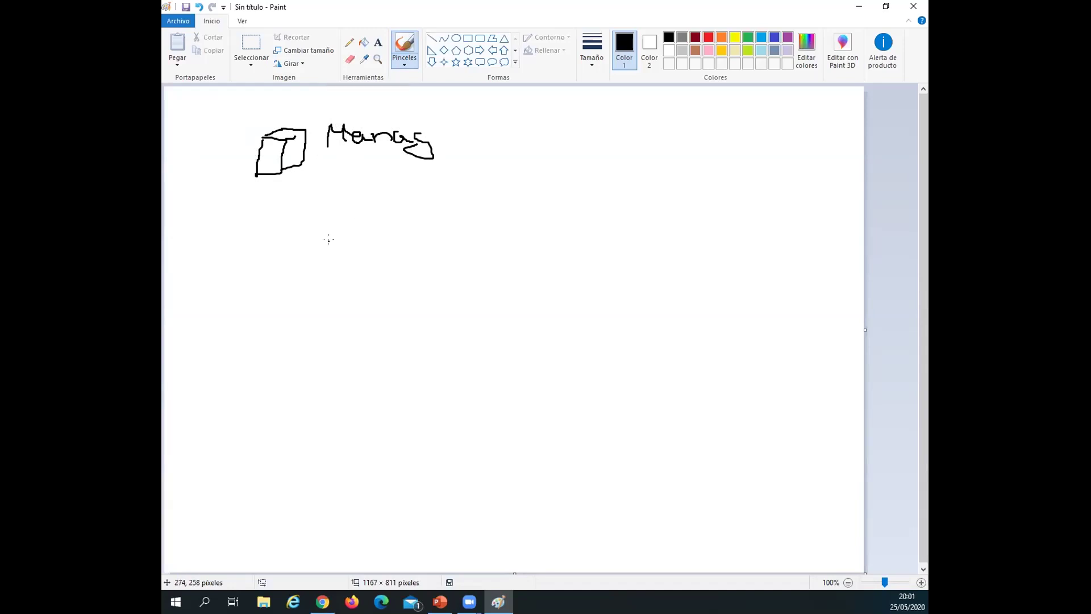
pyautogui.moveTo(332, 252)
pyautogui.mouseDown()
pyautogui.moveTo(341, 273)
pyautogui.moveTo(366, 249)
pyautogui.moveTo(380, 269)
pyautogui.moveTo(401, 266)
pyautogui.moveTo(408, 250)
pyautogui.moveTo(391, 250)
pyautogui.moveTo(431, 250)
pyautogui.moveTo(419, 262)
pyautogui.moveTo(457, 250)
pyautogui.moveTo(449, 266)
pyautogui.moveTo(481, 245)
pyautogui.moveTo(483, 260)
pyautogui.moveTo(499, 261)
pyautogui.moveTo(501, 247)
pyautogui.mouseUp()
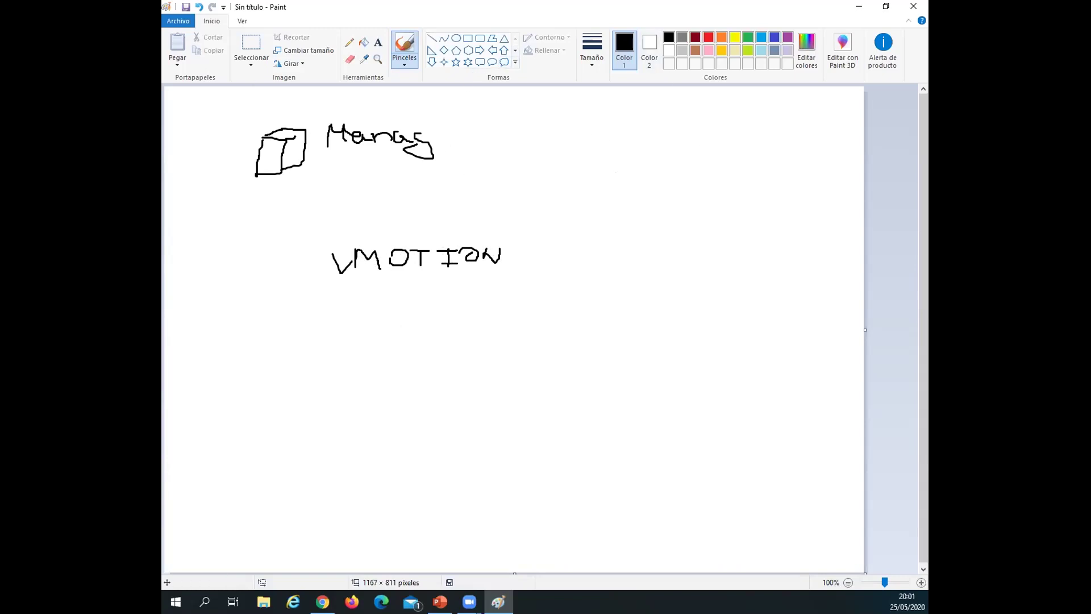
pyautogui.moveTo(332, 358)
pyautogui.mouseDown()
pyautogui.moveTo(331, 372)
pyautogui.moveTo(346, 372)
pyautogui.mouseUp()
pyautogui.moveTo(362, 356)
pyautogui.mouseDown()
pyautogui.moveTo(348, 372)
pyautogui.moveTo(398, 356)
pyautogui.moveTo(409, 370)
pyautogui.moveTo(391, 371)
pyautogui.moveTo(452, 359)
pyautogui.moveTo(444, 372)
pyautogui.moveTo(454, 369)
pyautogui.mouseUp()
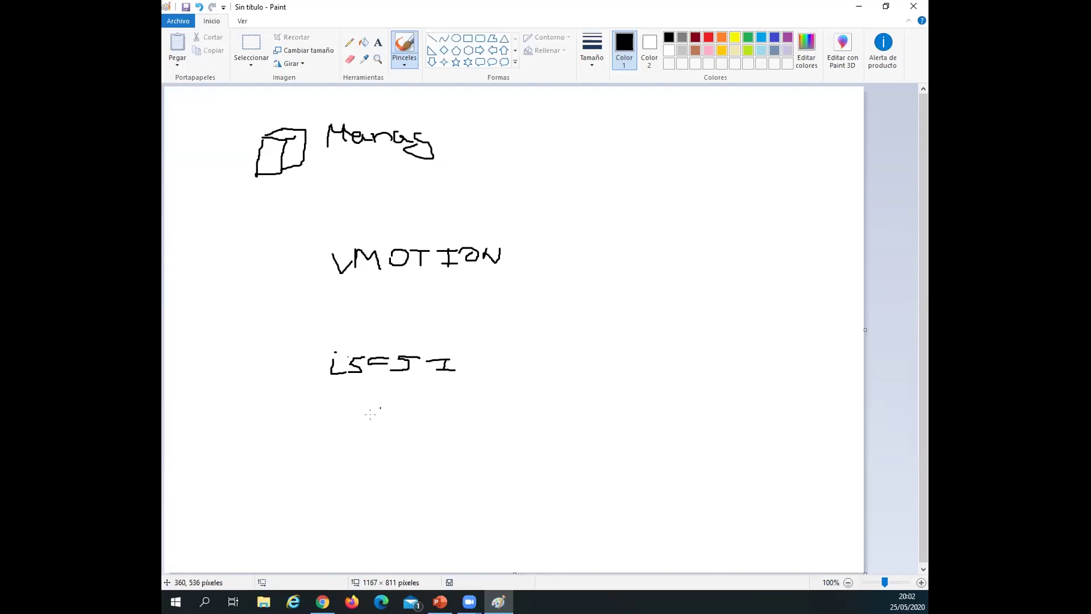
pyautogui.moveTo(335, 466)
pyautogui.mouseDown()
pyautogui.moveTo(329, 493)
pyautogui.moveTo(365, 465)
pyautogui.moveTo(369, 492)
pyautogui.moveTo(394, 466)
pyautogui.moveTo(375, 480)
pyautogui.moveTo(427, 484)
pyautogui.moveTo(398, 492)
pyautogui.mouseUp()
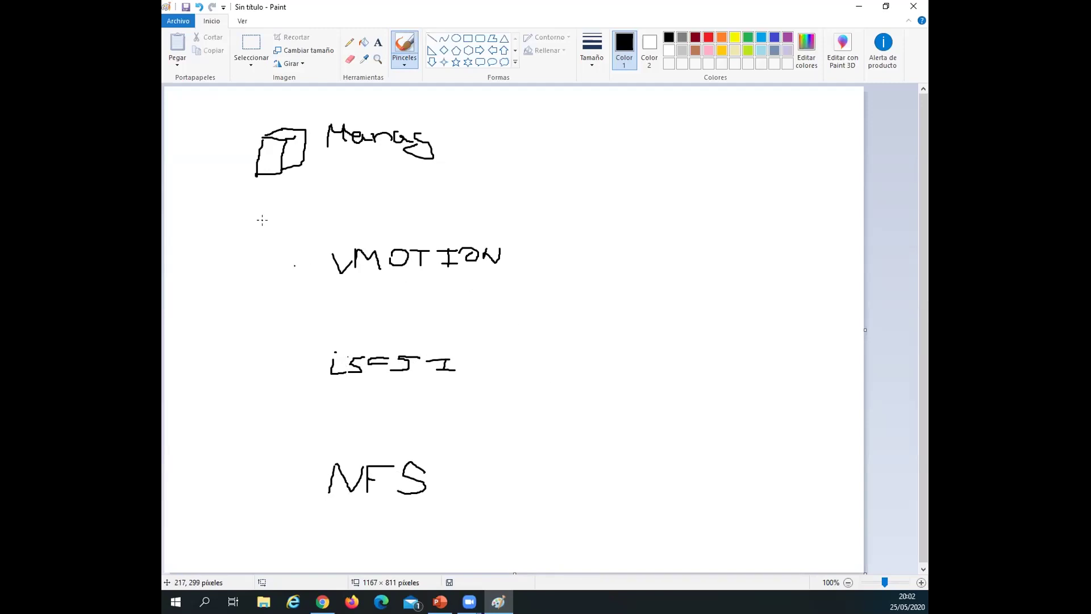
pyautogui.moveTo(326, 161)
pyautogui.mouseDown()
pyautogui.moveTo(334, 175)
pyautogui.moveTo(345, 161)
pyautogui.moveTo(362, 177)
pyautogui.moveTo(394, 161)
pyautogui.moveTo(425, 186)
pyautogui.moveTo(418, 162)
pyautogui.mouseUp()
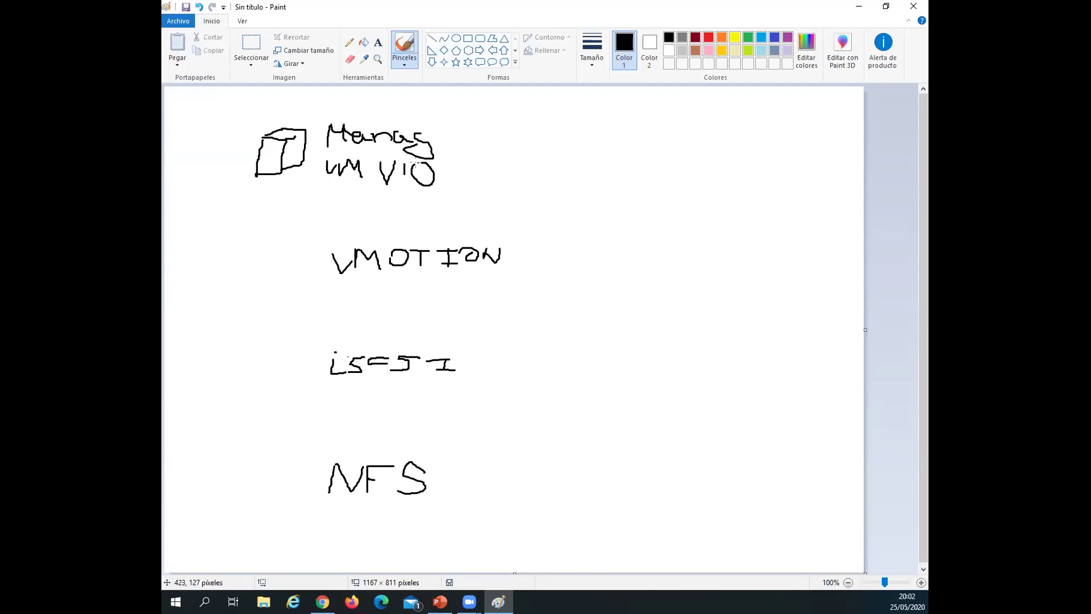
# - Write VM V20, draw a divider above VMOTION, and draw a tall rectangle right of the labels
pyautogui.moveTo(321, 186)
pyautogui.mouseDown()
pyautogui.moveTo(444, 213)
pyautogui.moveTo(471, 204)
pyautogui.moveTo(454, 194)
pyautogui.mouseUp()
pyautogui.moveTo(257, 232); pyautogui.dragTo(593, 246)
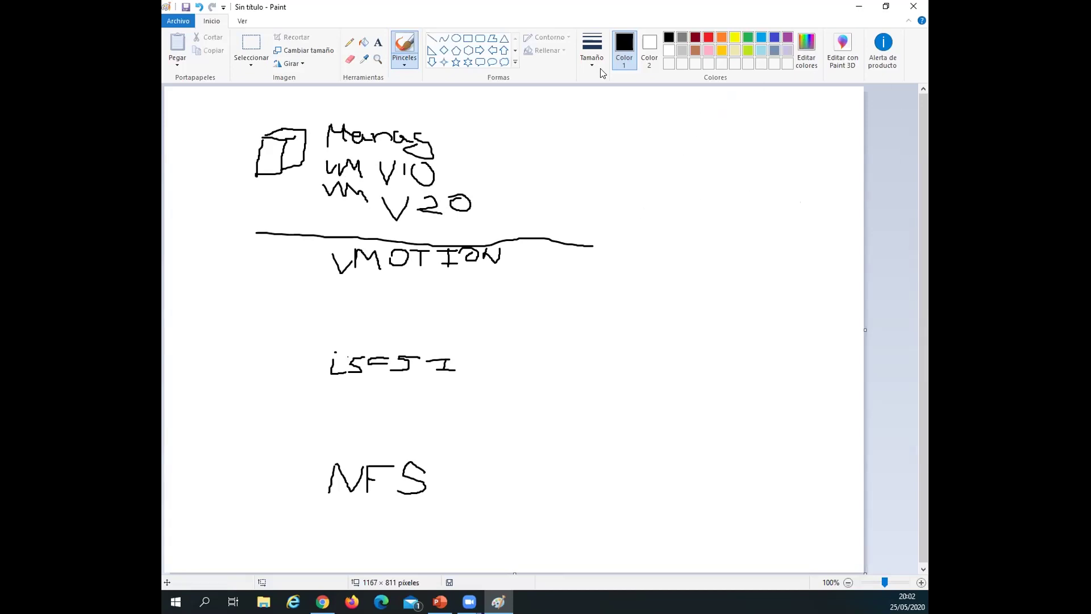
pyautogui.moveTo(516, 124); pyautogui.dragTo(515, 211)
pyautogui.moveTo(514, 120)
pyautogui.mouseDown()
pyautogui.moveTo(533, 126)
pyautogui.moveTo(537, 196)
pyautogui.moveTo(530, 216)
pyautogui.moveTo(516, 216)
pyautogui.mouseUp()
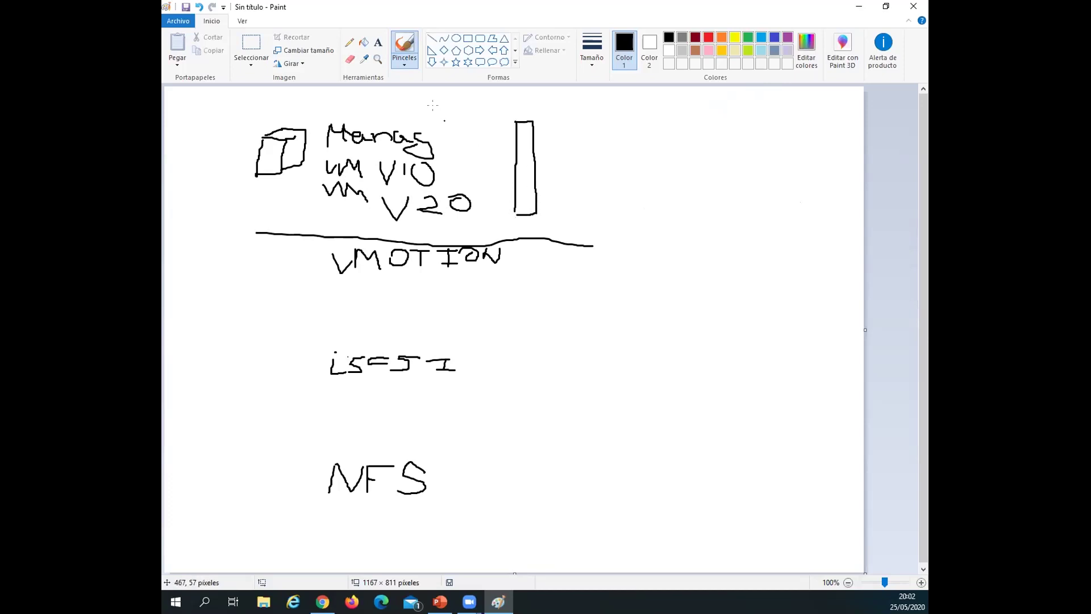
# - Wire Mangas, V10 and V20 to the tall rectangle with port circles and linked small boxes
pyautogui.moveTo(443, 124)
pyautogui.mouseDown()
pyautogui.moveTo(447, 134)
pyautogui.moveTo(449, 119)
pyautogui.moveTo(511, 137)
pyautogui.mouseUp()
pyautogui.moveTo(463, 166)
pyautogui.mouseDown()
pyautogui.moveTo(455, 171)
pyautogui.moveTo(519, 171)
pyautogui.mouseUp()
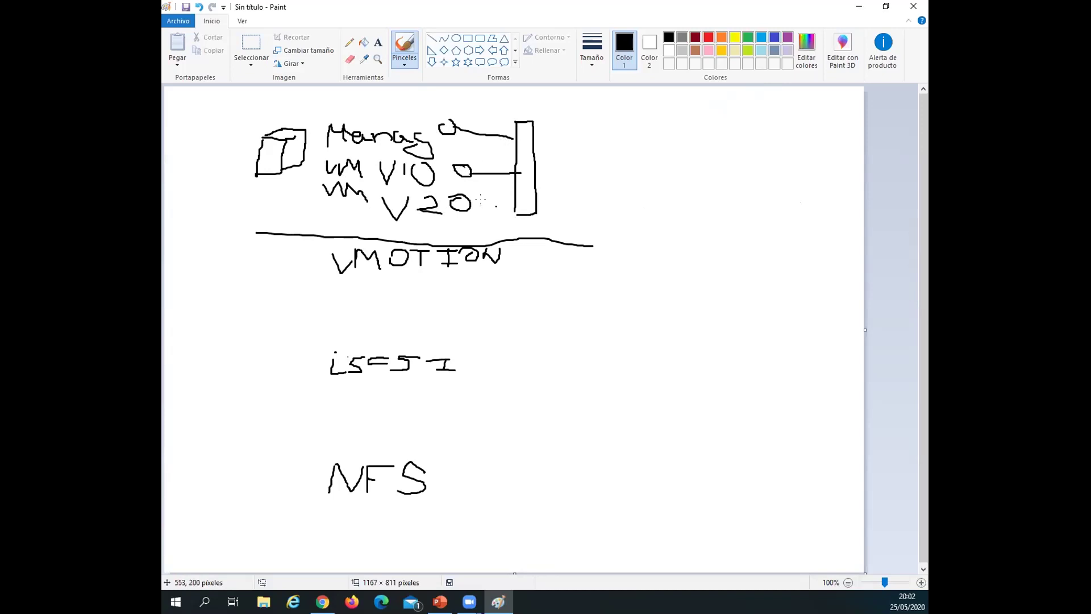
pyautogui.moveTo(482, 191); pyautogui.dragTo(526, 193)
pyautogui.moveTo(264, 209)
pyautogui.mouseDown()
pyautogui.moveTo(263, 225)
pyautogui.moveTo(287, 203)
pyautogui.moveTo(295, 226)
pyautogui.moveTo(390, 236)
pyautogui.moveTo(496, 209)
pyautogui.moveTo(492, 193)
pyautogui.mouseUp()
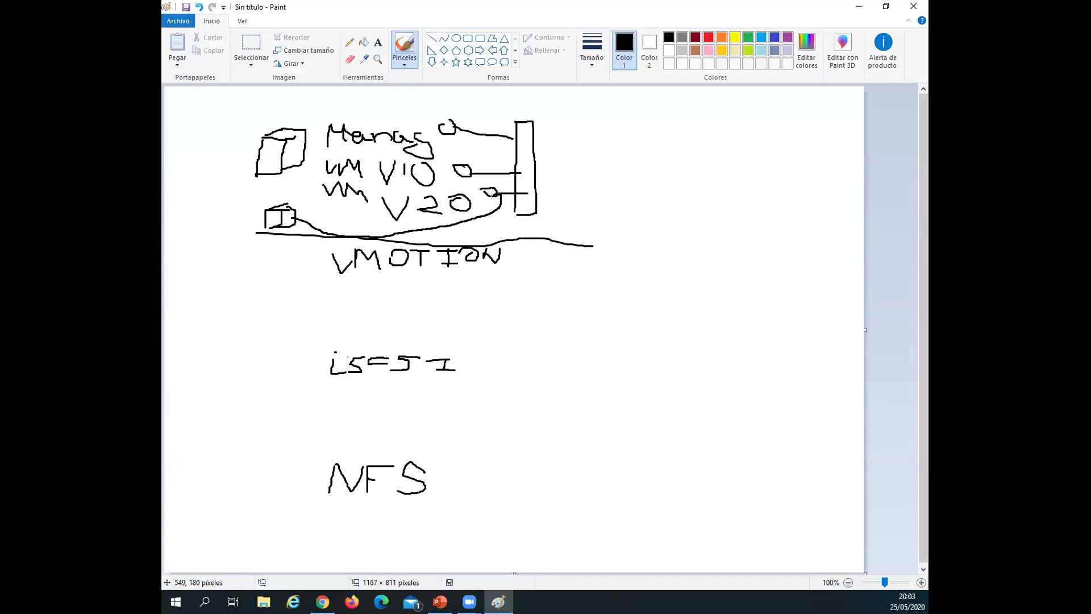
pyautogui.moveTo(207, 177)
pyautogui.mouseDown()
pyautogui.moveTo(208, 192)
pyautogui.moveTo(228, 195)
pyautogui.moveTo(216, 200)
pyautogui.moveTo(228, 172)
pyautogui.moveTo(246, 173)
pyautogui.moveTo(244, 193)
pyautogui.moveTo(230, 200)
pyautogui.mouseUp()
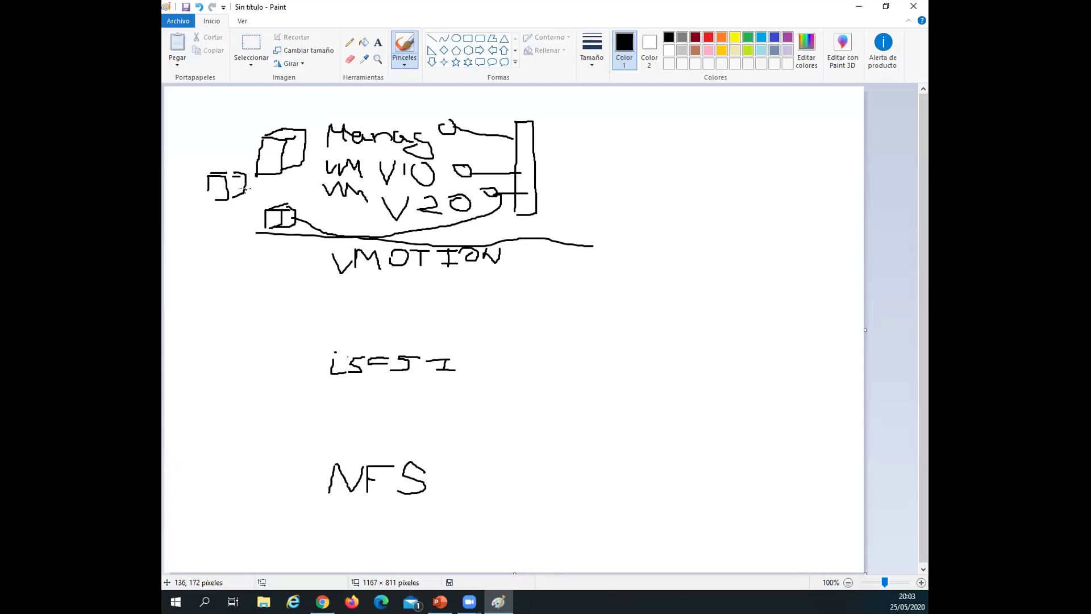
pyautogui.moveTo(245, 187); pyautogui.dragTo(255, 192)
pyautogui.moveTo(254, 191)
pyautogui.mouseDown()
pyautogui.moveTo(424, 190)
pyautogui.moveTo(477, 169)
pyautogui.moveTo(461, 172)
pyautogui.mouseUp()
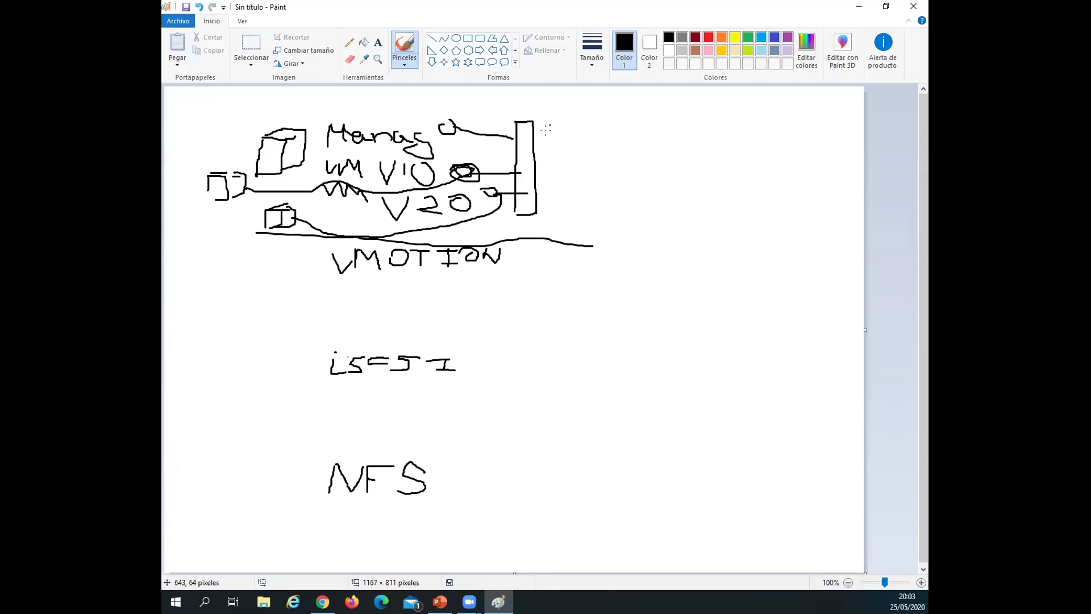
# - Add a port stub to the top rectangle and draw a stubbed rectangle beside VMOTION
pyautogui.moveTo(535, 133)
pyautogui.mouseDown()
pyautogui.moveTo(549, 133)
pyautogui.moveTo(538, 149)
pyautogui.moveTo(556, 149)
pyautogui.mouseUp()
pyautogui.click(776, 162)
pyautogui.moveTo(531, 261); pyautogui.dragTo(531, 315)
pyautogui.moveTo(531, 259)
pyautogui.mouseDown()
pyautogui.moveTo(547, 275)
pyautogui.moveTo(547, 314)
pyautogui.moveTo(522, 313)
pyautogui.mouseUp()
pyautogui.moveTo(543, 264)
pyautogui.mouseDown()
pyautogui.moveTo(560, 264)
pyautogui.moveTo(553, 279)
pyautogui.mouseUp()
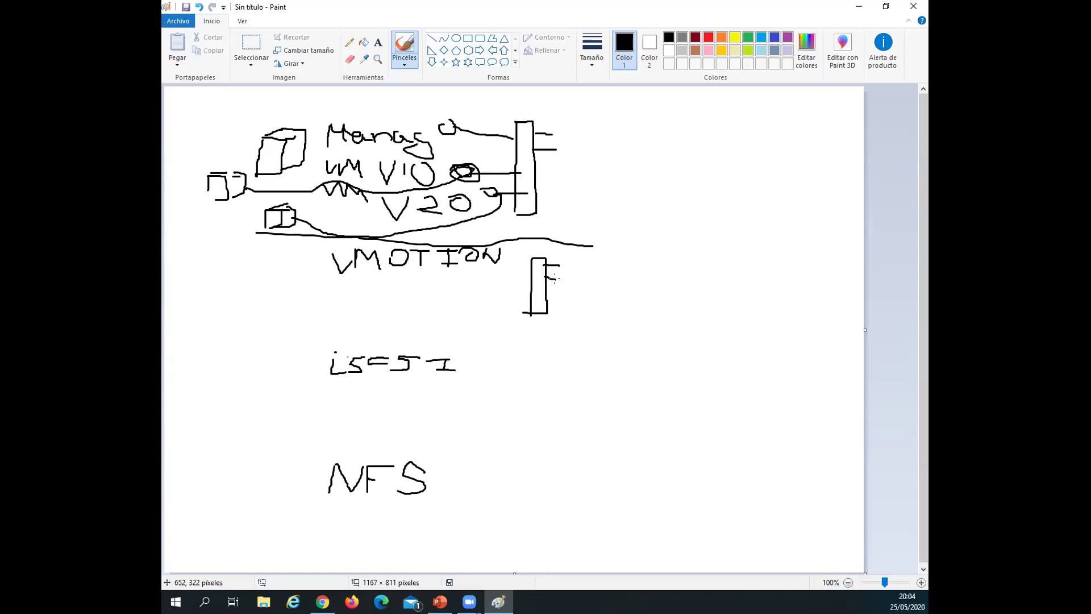
# - Draw rectangles beside iSCSI and NFS, adding extra port stubs to the top and iSCSI rectangles
pyautogui.moveTo(527, 340); pyautogui.dragTo(519, 384)
pyautogui.moveTo(525, 340)
pyautogui.mouseDown()
pyautogui.moveTo(546, 360)
pyautogui.moveTo(542, 388)
pyautogui.moveTo(521, 388)
pyautogui.mouseUp()
pyautogui.moveTo(541, 353)
pyautogui.mouseDown()
pyautogui.moveTo(555, 354)
pyautogui.moveTo(553, 368)
pyautogui.mouseUp()
pyautogui.moveTo(503, 461); pyautogui.dragTo(485, 501)
pyautogui.moveTo(504, 459)
pyautogui.mouseDown()
pyautogui.moveTo(509, 496)
pyautogui.moveTo(487, 499)
pyautogui.mouseUp()
pyautogui.moveTo(499, 459)
pyautogui.mouseDown()
pyautogui.moveTo(509, 484)
pyautogui.moveTo(522, 474)
pyautogui.moveTo(520, 487)
pyautogui.mouseUp()
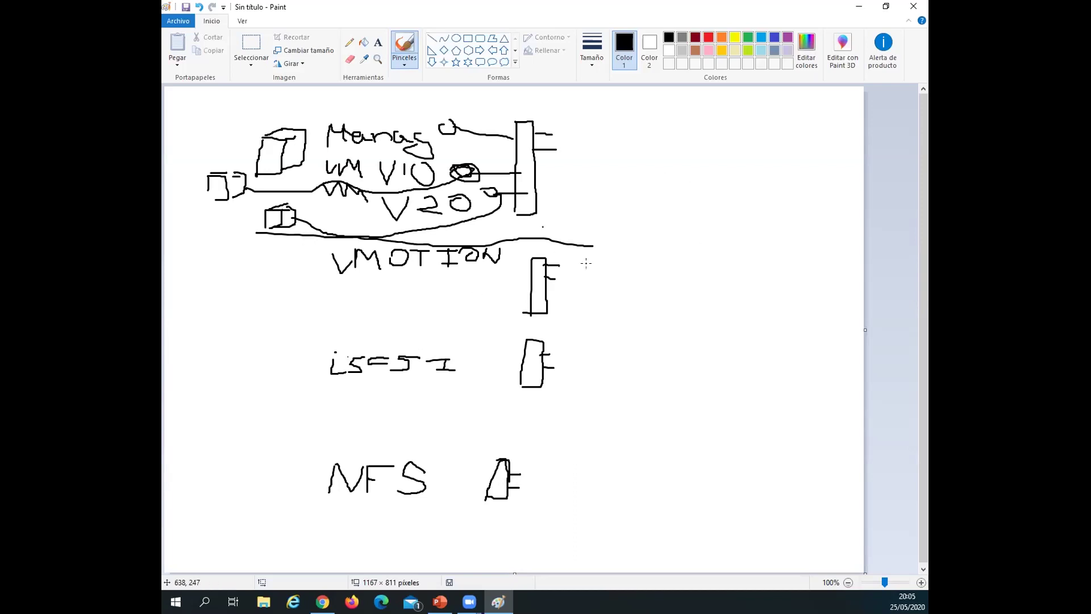
pyautogui.moveTo(535, 160)
pyautogui.mouseDown()
pyautogui.moveTo(553, 161)
pyautogui.moveTo(555, 174)
pyautogui.mouseUp()
pyautogui.moveTo(542, 376); pyautogui.dragTo(554, 377)
pyautogui.moveTo(541, 341); pyautogui.dragTo(560, 341)
# - Add D-shaped boxes down the far right, write 400 above, and encircle the rectangles with an oval
pyautogui.moveTo(706, 140)
pyautogui.mouseDown()
pyautogui.moveTo(706, 166)
pyautogui.moveTo(705, 134)
pyautogui.moveTo(723, 135)
pyautogui.moveTo(727, 165)
pyautogui.moveTo(705, 165)
pyautogui.moveTo(718, 124)
pyautogui.moveTo(732, 123)
pyautogui.moveTo(727, 174)
pyautogui.mouseUp()
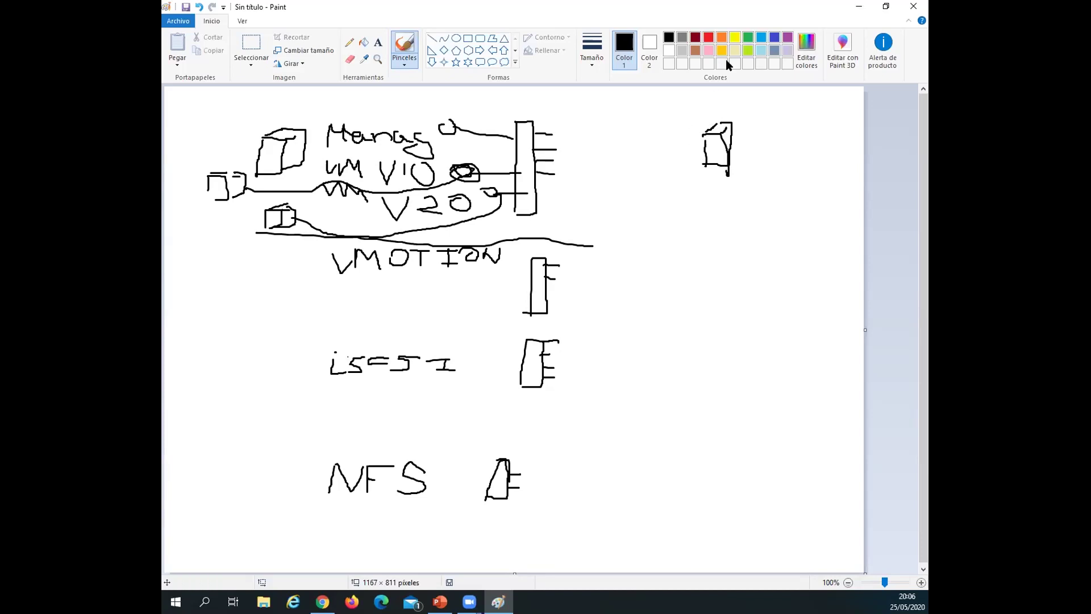
pyautogui.moveTo(759, 125); pyautogui.dragTo(756, 190)
pyautogui.moveTo(755, 126)
pyautogui.mouseDown()
pyautogui.moveTo(775, 167)
pyautogui.moveTo(758, 183)
pyautogui.mouseUp()
pyautogui.moveTo(746, 246); pyautogui.dragTo(756, 289)
pyautogui.moveTo(749, 248)
pyautogui.mouseDown()
pyautogui.moveTo(773, 277)
pyautogui.moveTo(767, 291)
pyautogui.moveTo(749, 290)
pyautogui.mouseUp()
pyautogui.moveTo(751, 345); pyautogui.dragTo(767, 392)
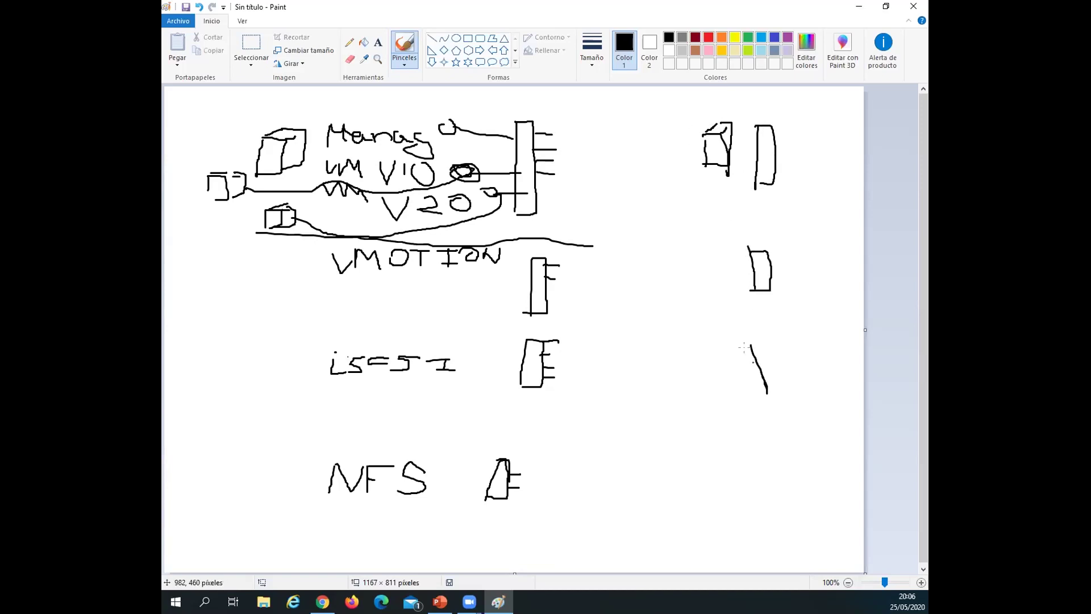
pyautogui.moveTo(746, 341)
pyautogui.mouseDown()
pyautogui.moveTo(780, 363)
pyautogui.moveTo(783, 386)
pyautogui.moveTo(764, 388)
pyautogui.mouseUp()
pyautogui.moveTo(588, 110)
pyautogui.mouseDown()
pyautogui.moveTo(597, 142)
pyautogui.moveTo(630, 140)
pyautogui.moveTo(612, 119)
pyautogui.moveTo(653, 143)
pyautogui.moveTo(641, 118)
pyautogui.mouseUp()
pyautogui.moveTo(519, 104)
pyautogui.mouseDown()
pyautogui.moveTo(469, 219)
pyautogui.moveTo(451, 405)
pyautogui.moveTo(523, 535)
pyautogui.moveTo(625, 433)
pyautogui.moveTo(598, 199)
pyautogui.moveTo(506, 88)
pyautogui.moveTo(497, 109)
pyautogui.mouseUp()
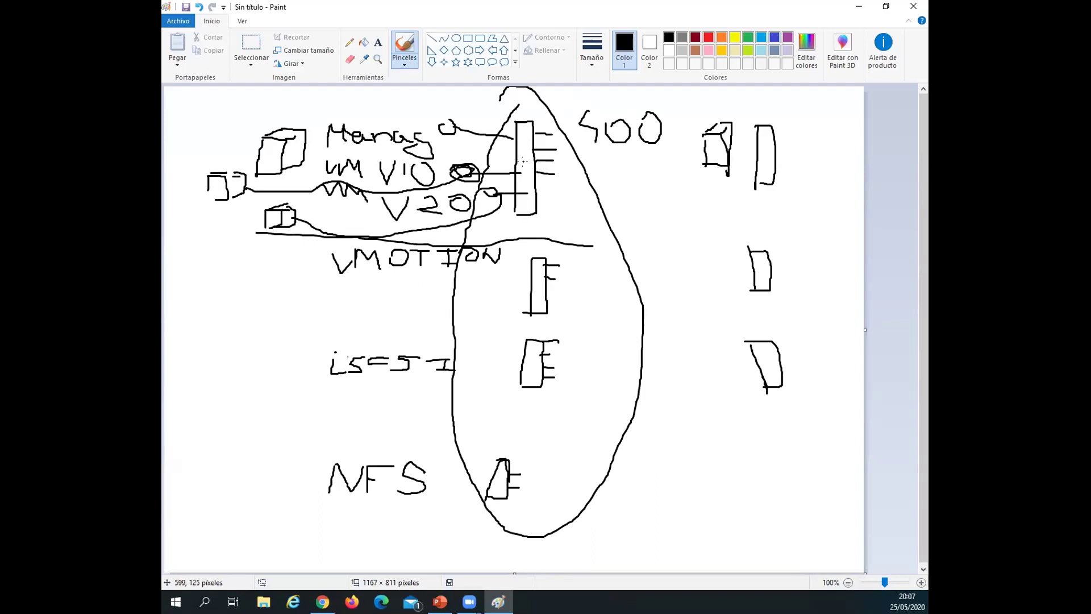
# - Start a new blank Paint image, discarding the unsaved sketch
pyautogui.click(189, 22)
pyautogui.click(195, 46)
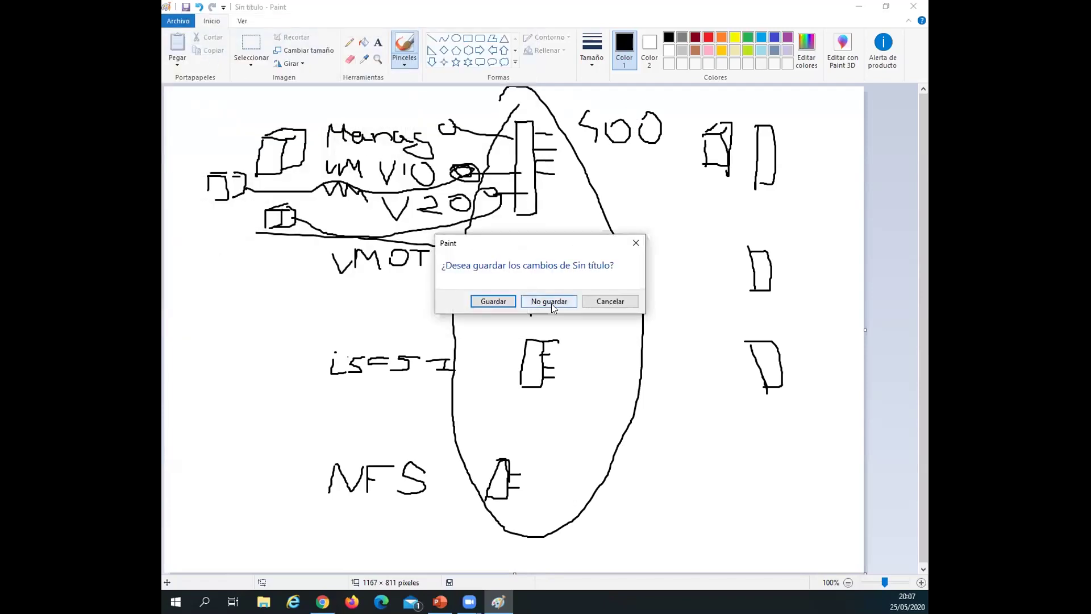
pyautogui.click(551, 302)
# - Sketch a column of three boxes with a port circle and line on the new canvas
pyautogui.moveTo(447, 133); pyautogui.dragTo(446, 172)
pyautogui.moveTo(446, 129)
pyautogui.mouseDown()
pyautogui.moveTo(467, 150)
pyautogui.moveTo(455, 173)
pyautogui.moveTo(443, 165)
pyautogui.moveTo(474, 143)
pyautogui.moveTo(481, 152)
pyautogui.mouseUp()
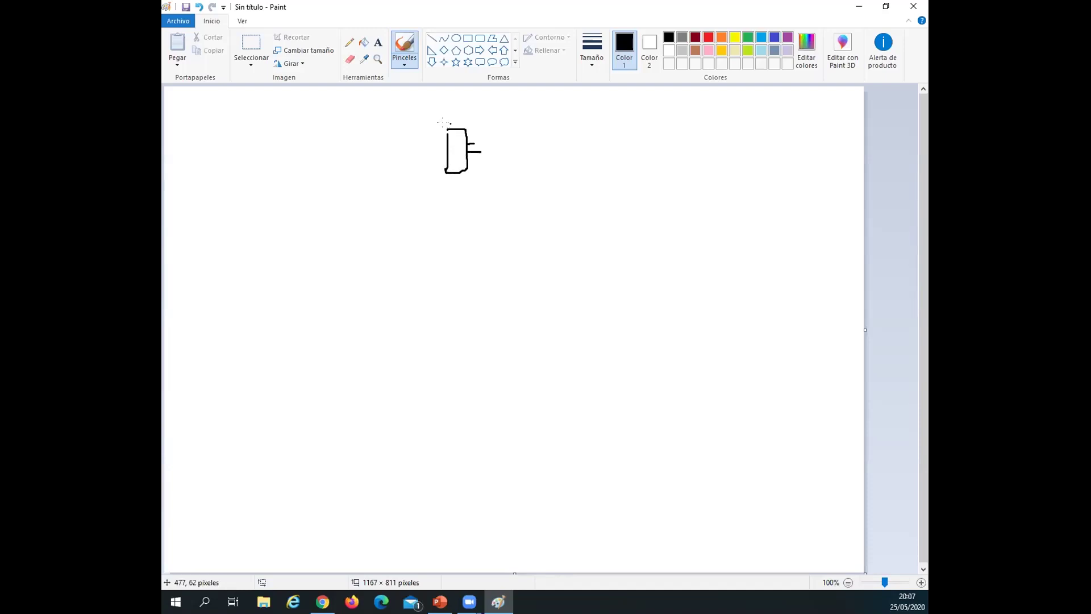
pyautogui.moveTo(422, 128); pyautogui.dragTo(444, 239)
pyautogui.moveTo(444, 202)
pyautogui.mouseDown()
pyautogui.moveTo(477, 227)
pyautogui.moveTo(444, 233)
pyautogui.moveTo(486, 217)
pyautogui.mouseUp()
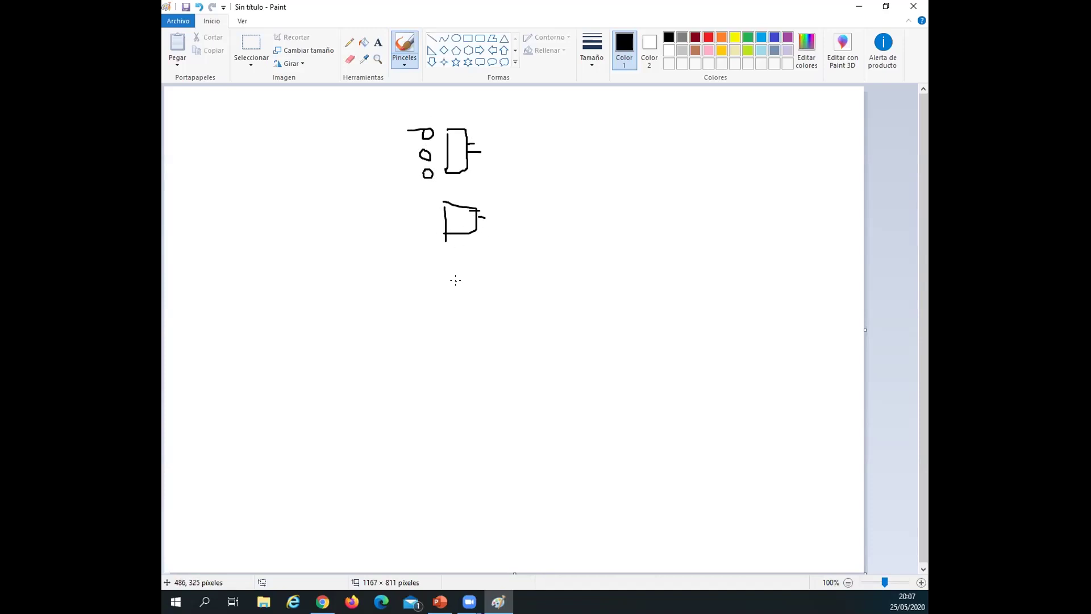
pyautogui.moveTo(455, 272)
pyautogui.mouseDown()
pyautogui.moveTo(453, 301)
pyautogui.moveTo(487, 278)
pyautogui.moveTo(482, 320)
pyautogui.moveTo(455, 303)
pyautogui.moveTo(495, 282)
pyautogui.mouseUp()
# - Write V and J left of the boxes, add a box below the J, and link it to the top
pyautogui.moveTo(328, 182)
pyautogui.mouseDown()
pyautogui.moveTo(340, 211)
pyautogui.moveTo(359, 186)
pyautogui.moveTo(407, 212)
pyautogui.mouseUp()
pyautogui.moveTo(350, 238)
pyautogui.mouseDown()
pyautogui.moveTo(356, 272)
pyautogui.moveTo(338, 267)
pyautogui.moveTo(383, 269)
pyautogui.moveTo(391, 255)
pyautogui.mouseUp()
pyautogui.moveTo(396, 267)
pyautogui.mouseDown()
pyautogui.moveTo(412, 255)
pyautogui.moveTo(407, 265)
pyautogui.moveTo(441, 275)
pyautogui.mouseUp()
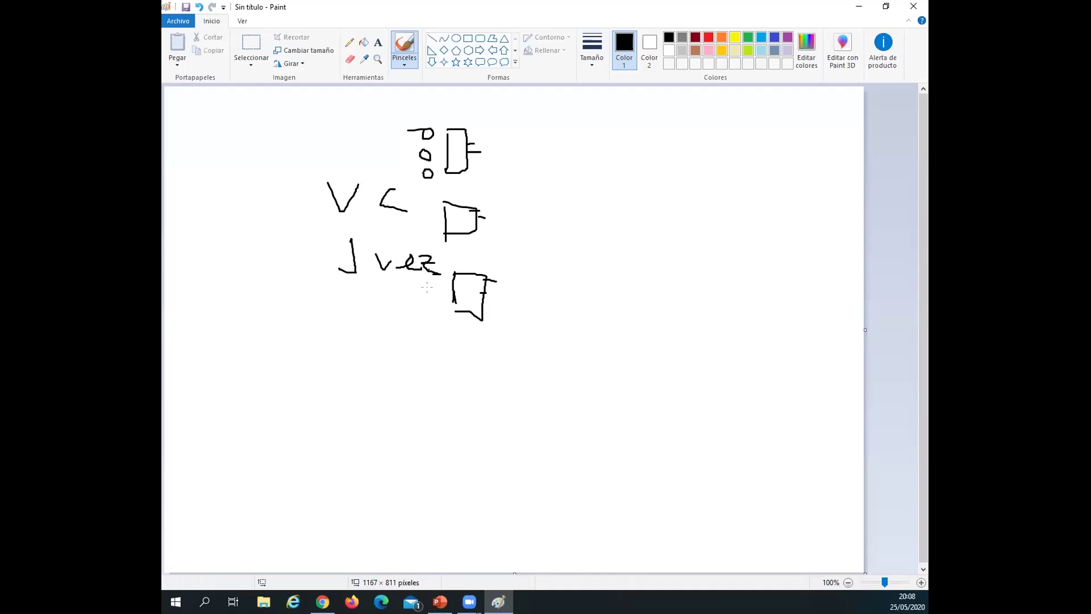
pyautogui.moveTo(350, 339); pyautogui.dragTo(350, 379)
pyautogui.moveTo(353, 337)
pyautogui.mouseDown()
pyautogui.moveTo(374, 355)
pyautogui.moveTo(350, 371)
pyautogui.moveTo(368, 331)
pyautogui.moveTo(398, 335)
pyautogui.moveTo(402, 361)
pyautogui.moveTo(389, 366)
pyautogui.moveTo(431, 355)
pyautogui.moveTo(473, 362)
pyautogui.mouseUp()
pyautogui.moveTo(468, 109)
pyautogui.mouseDown()
pyautogui.moveTo(511, 188)
pyautogui.moveTo(502, 305)
pyautogui.moveTo(480, 331)
pyautogui.moveTo(510, 341)
pyautogui.mouseUp()
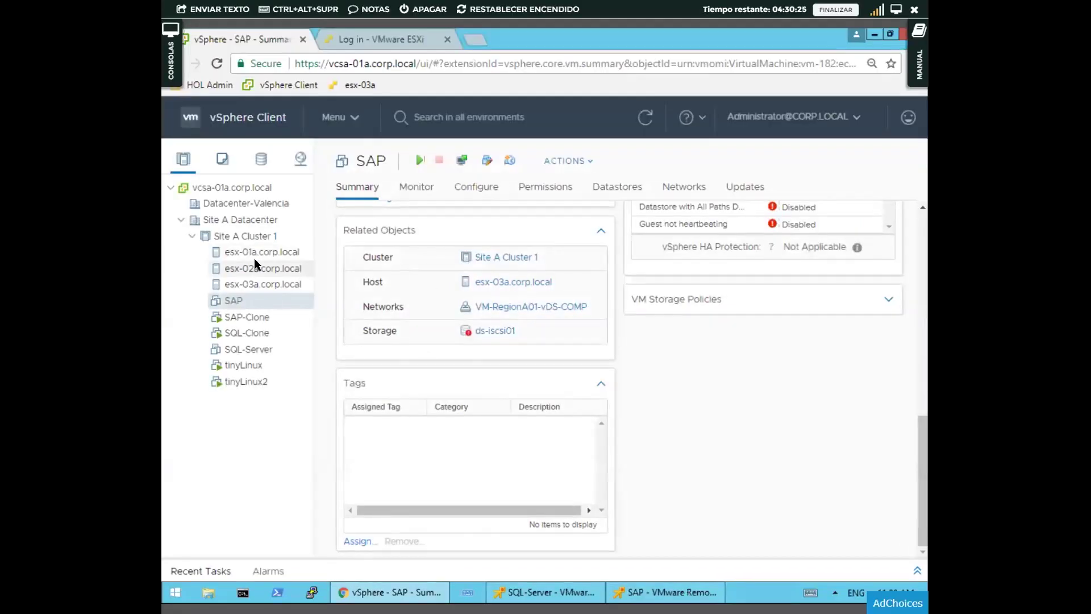
# - Inspect esx-01a.corp.local's virtual switches, expanding vSwitch0 and vSwitch1, then switch to the Networking inventory
pyautogui.click(254, 252)
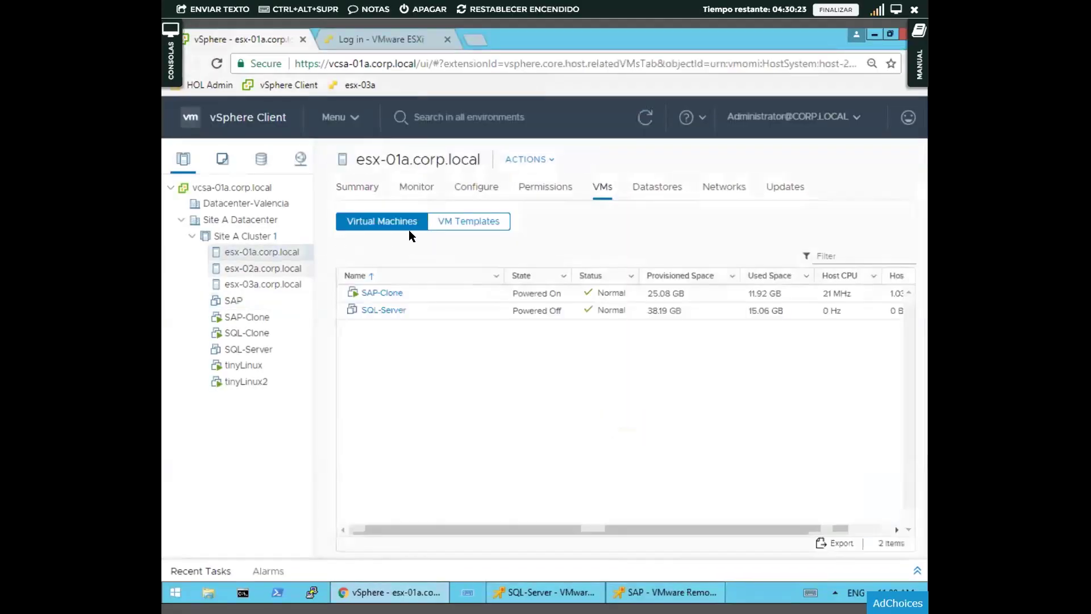
pyautogui.click(469, 189)
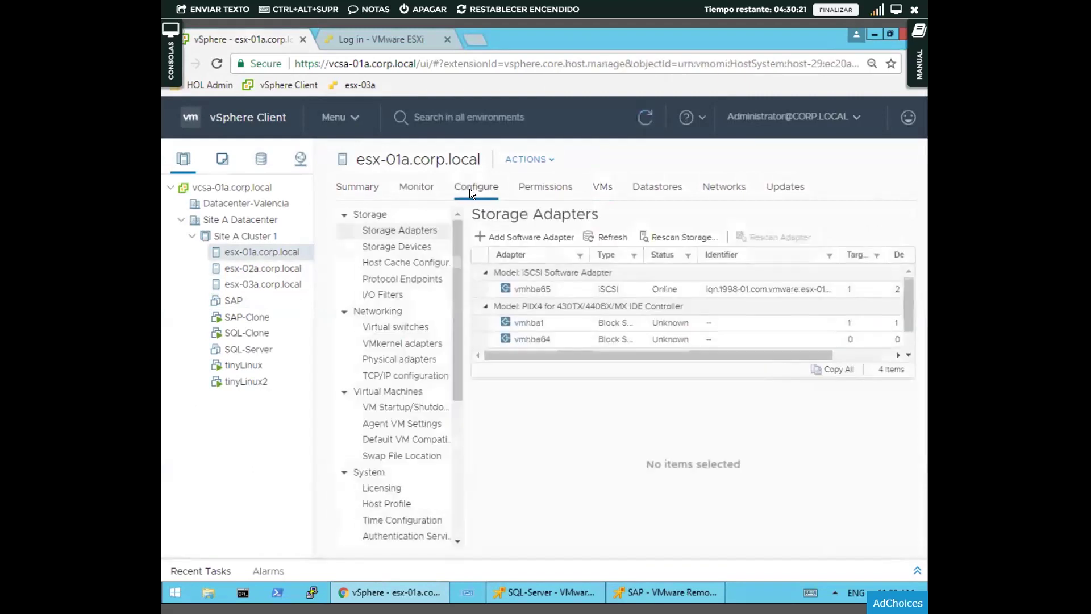
pyautogui.click(402, 327)
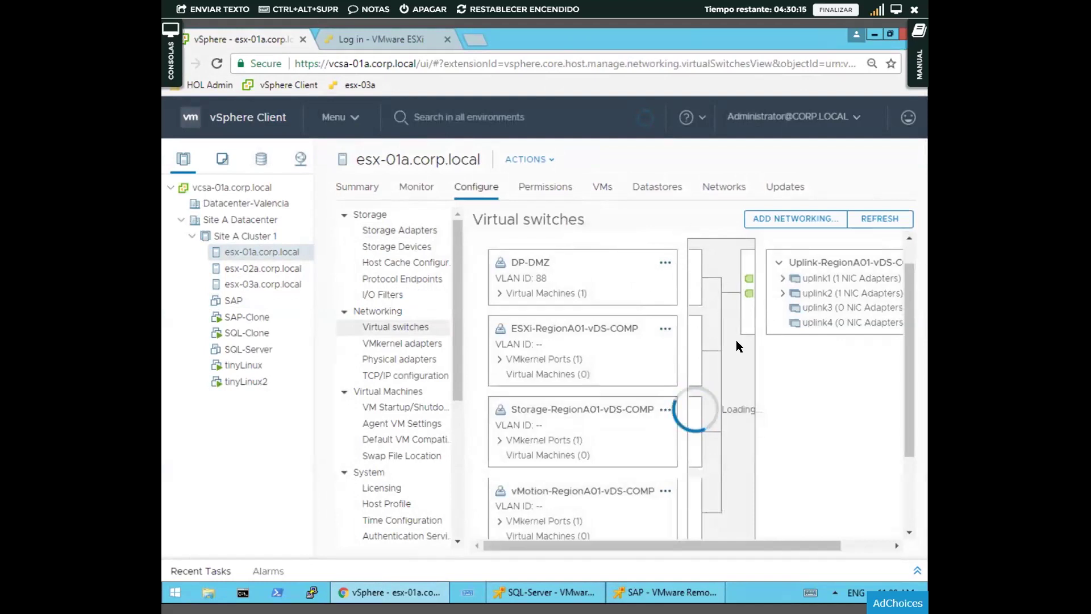
pyautogui.scroll(-3, 736, 341)
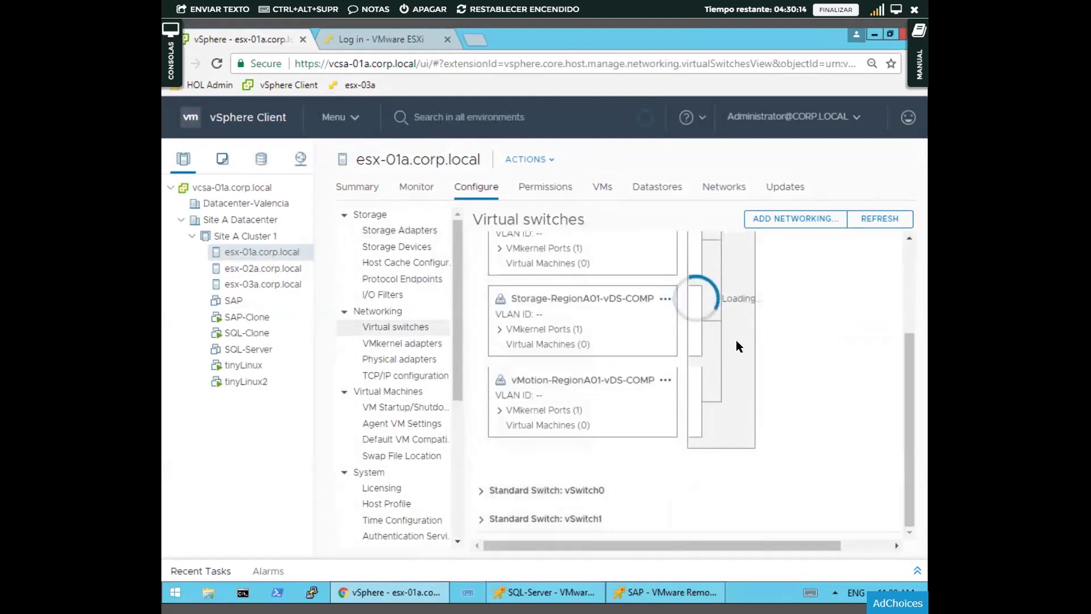
pyautogui.click(499, 495)
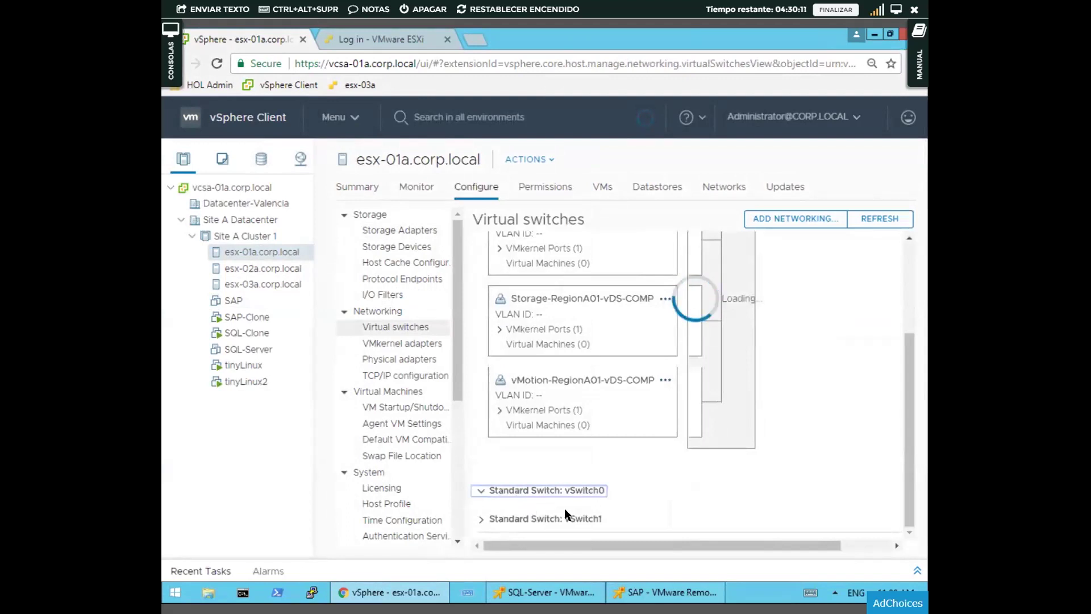
pyautogui.click(482, 521)
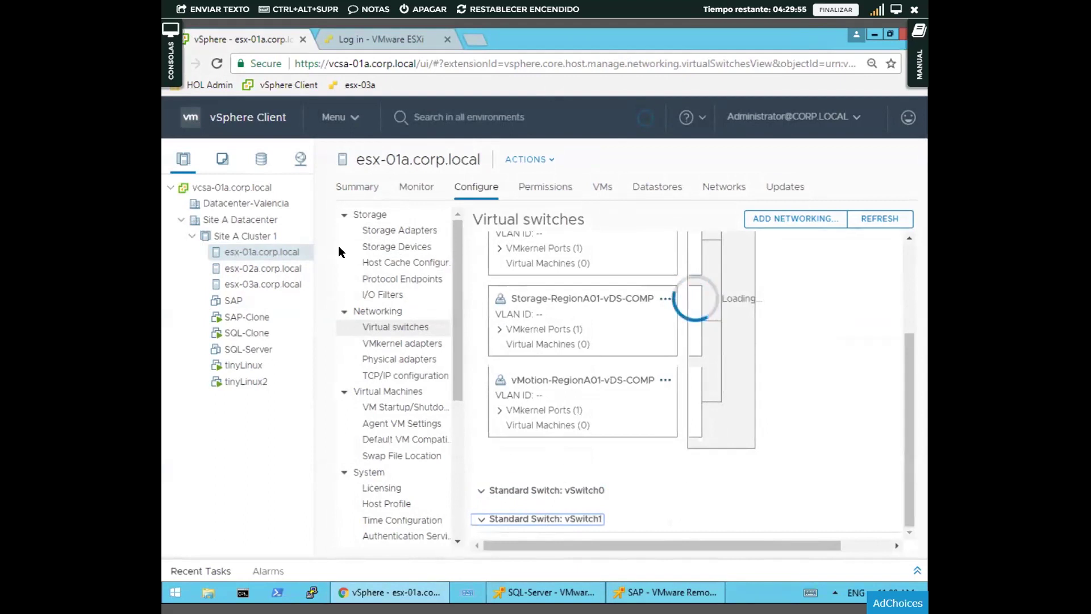
pyautogui.click(300, 158)
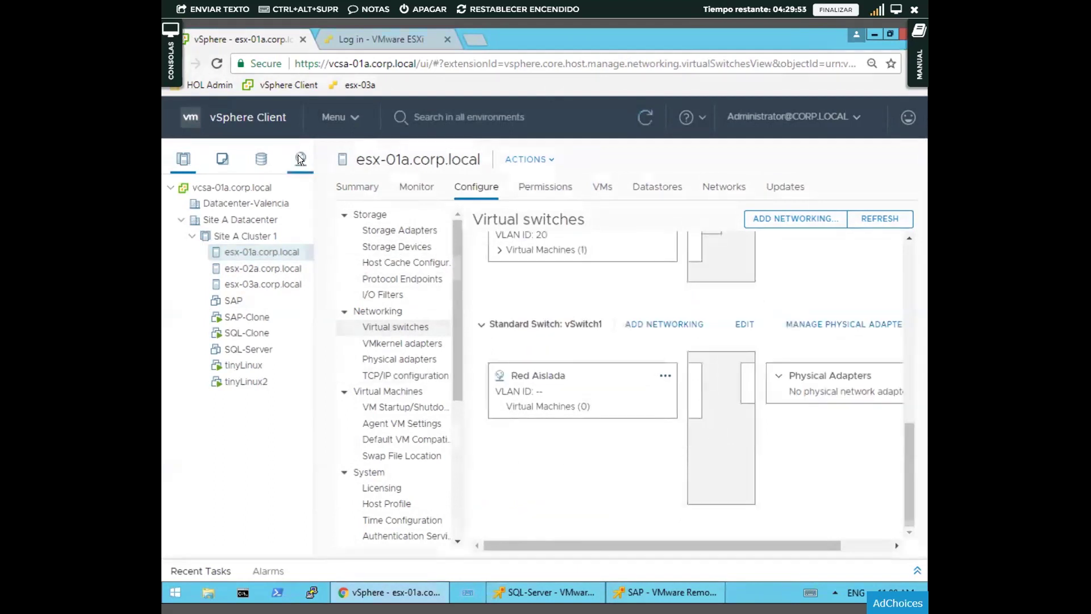
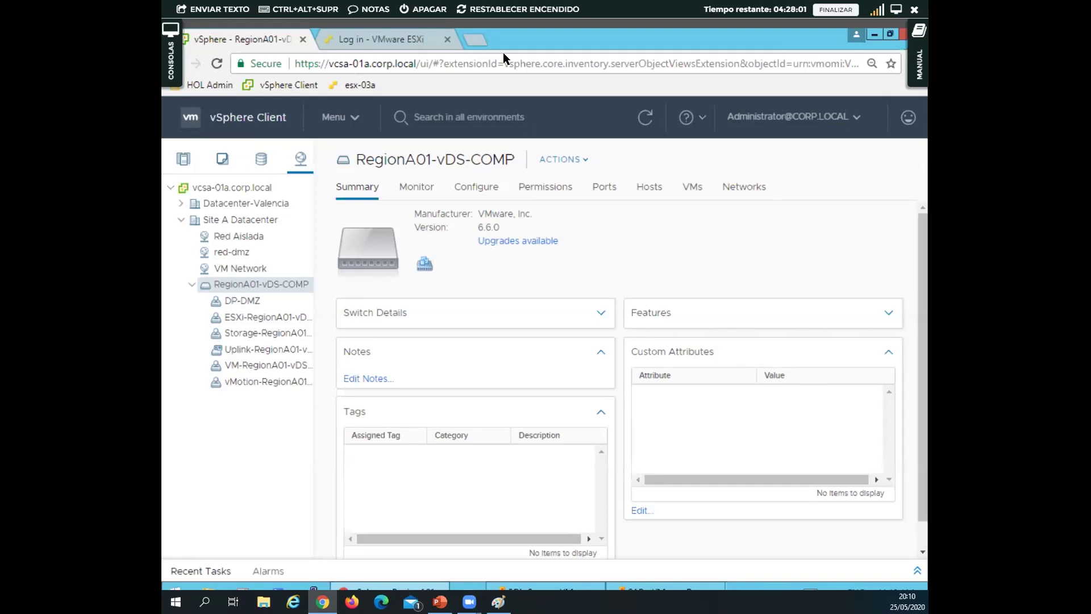
# - Start Add and Manage Hosts on RegionA01-vDS-COMP with the Manage host networking task
pyautogui.rightClick(264, 284)
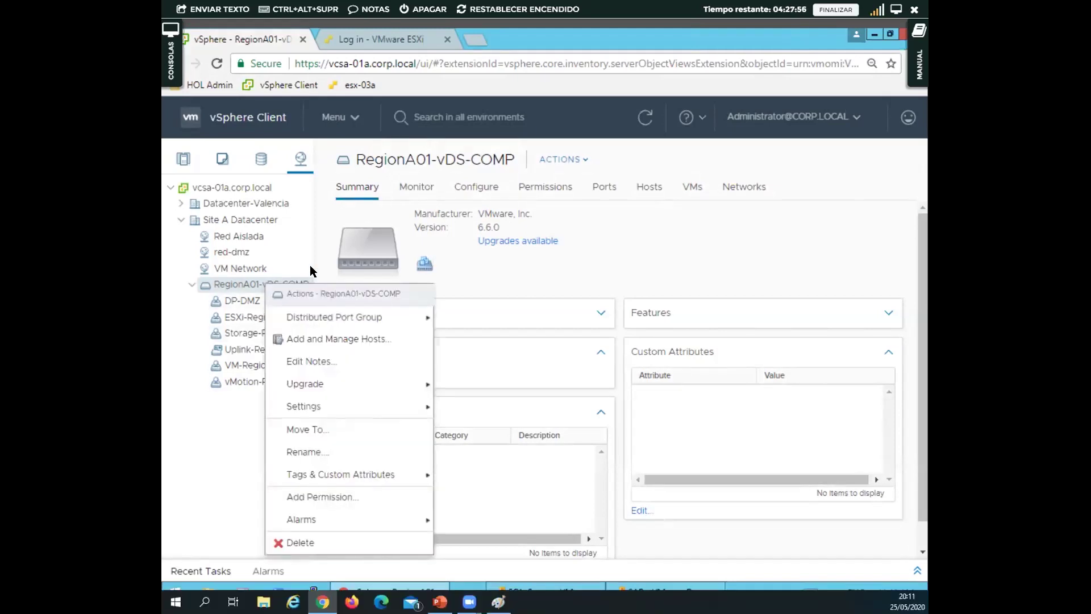
pyautogui.click(328, 339)
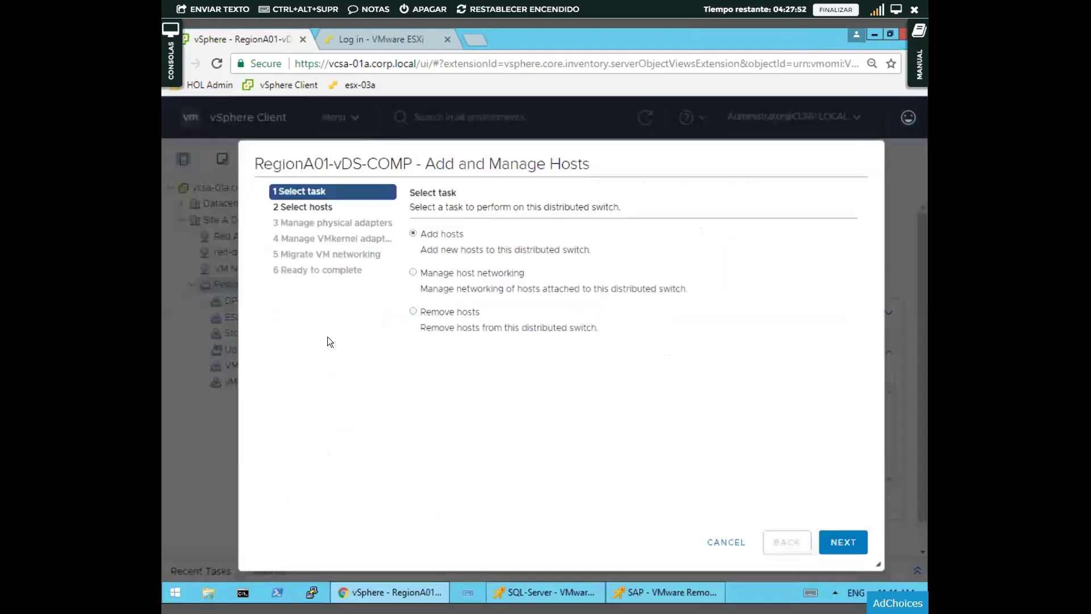
pyautogui.click(465, 276)
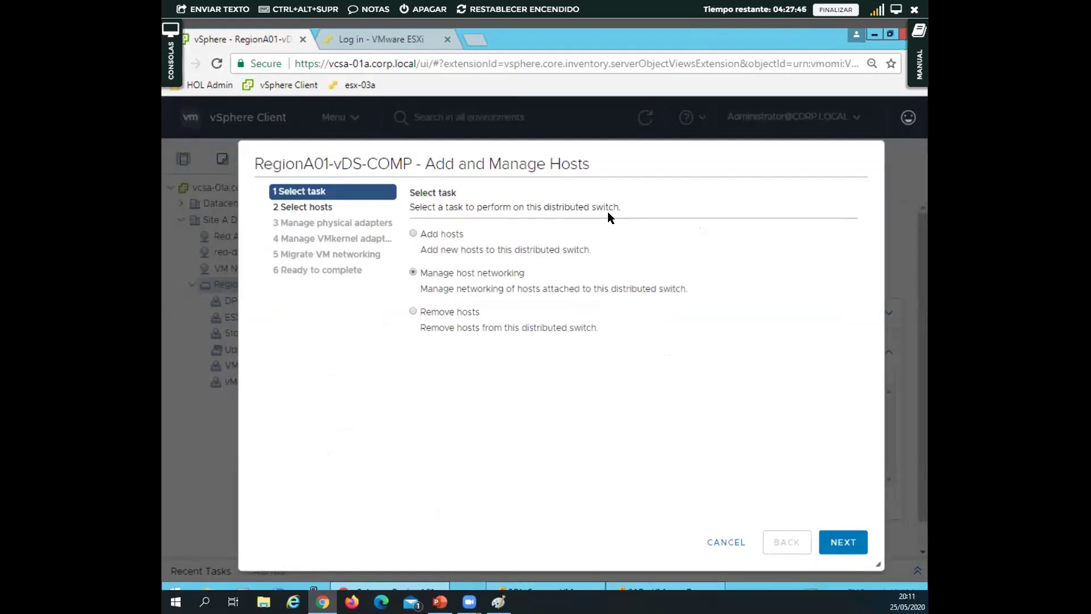
pyautogui.click(831, 543)
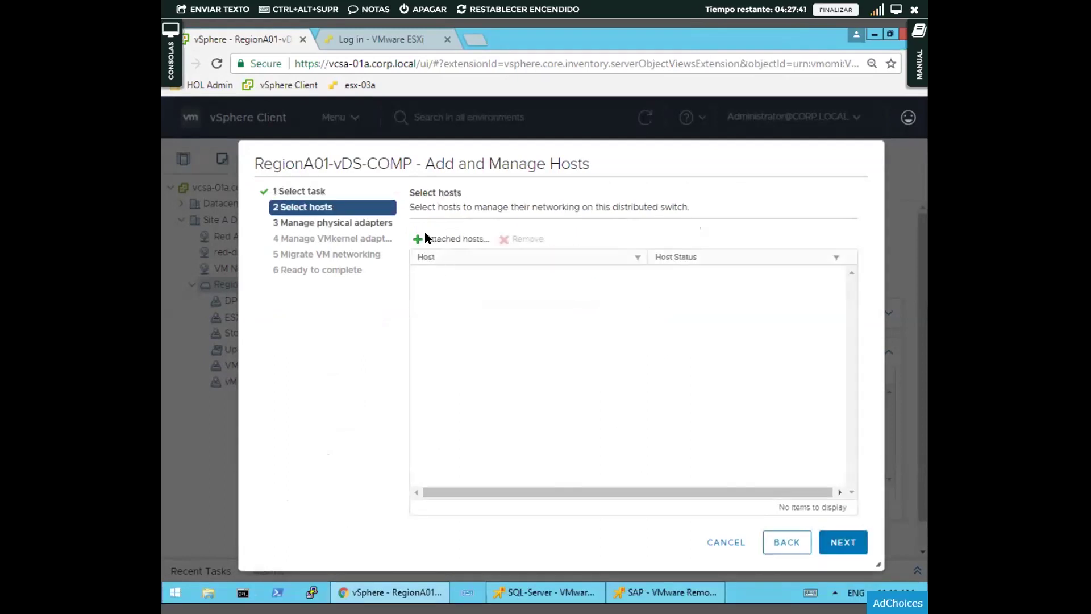
# - Select all three attached hosts (esx-01a, esx-02a, esx-03a) and proceed to physical adapters
pyautogui.click(426, 237)
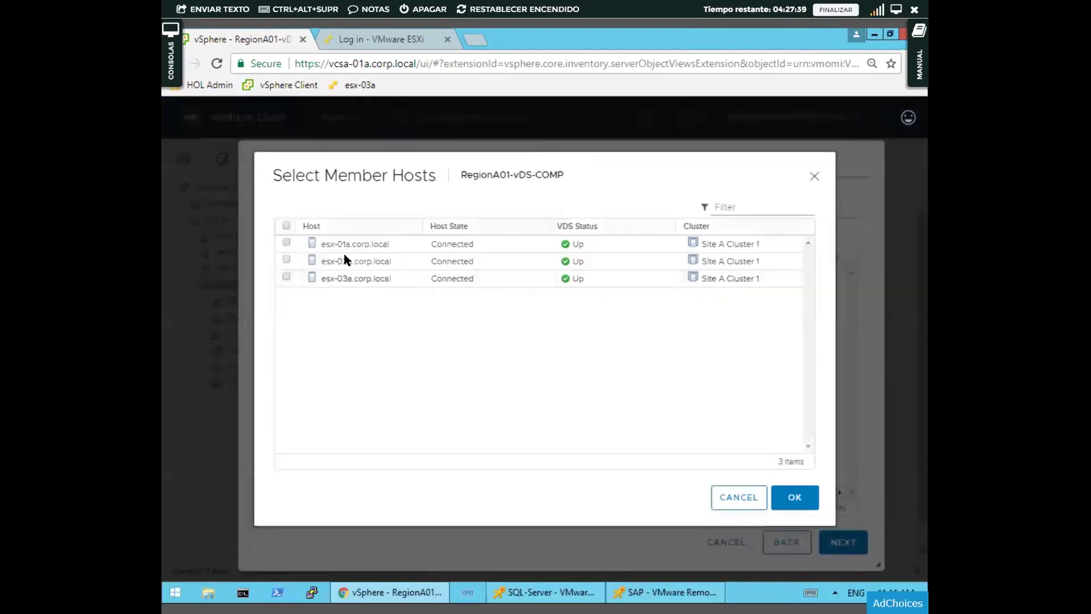
pyautogui.click(287, 226)
pyautogui.click(787, 498)
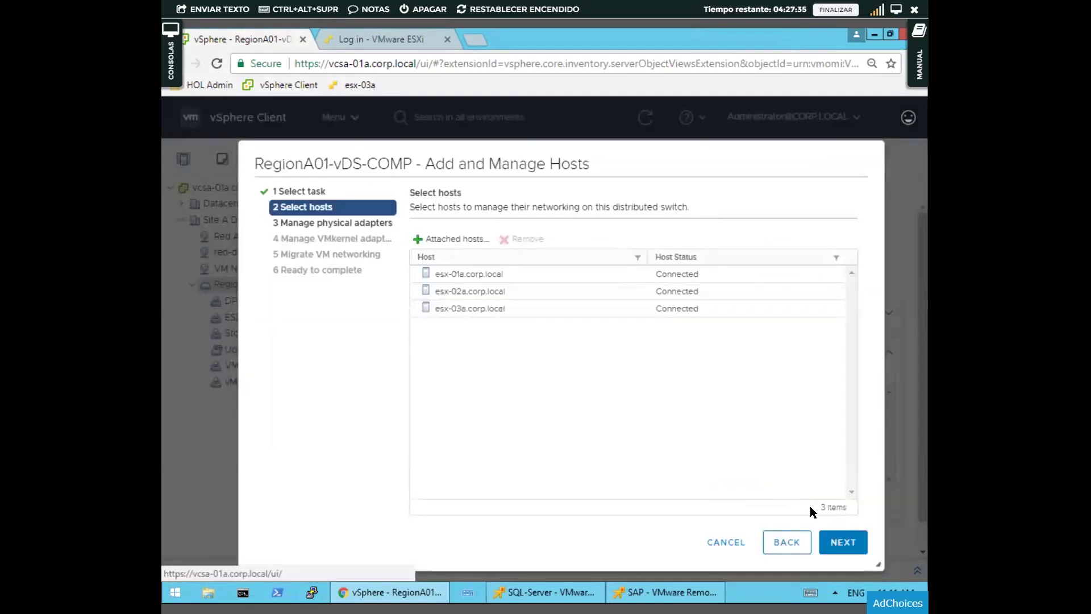
pyautogui.click(839, 545)
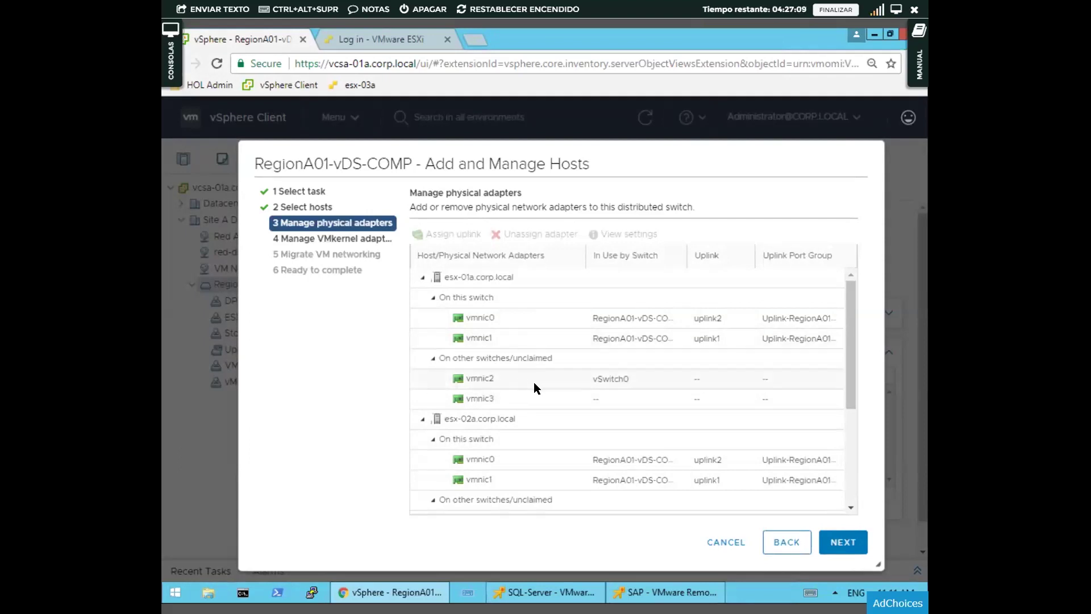
# - Check that each host's vmnic0 and vmnic1 are uplinks, then advance to VMkernel adapters
pyautogui.scroll(-3, 717, 383)
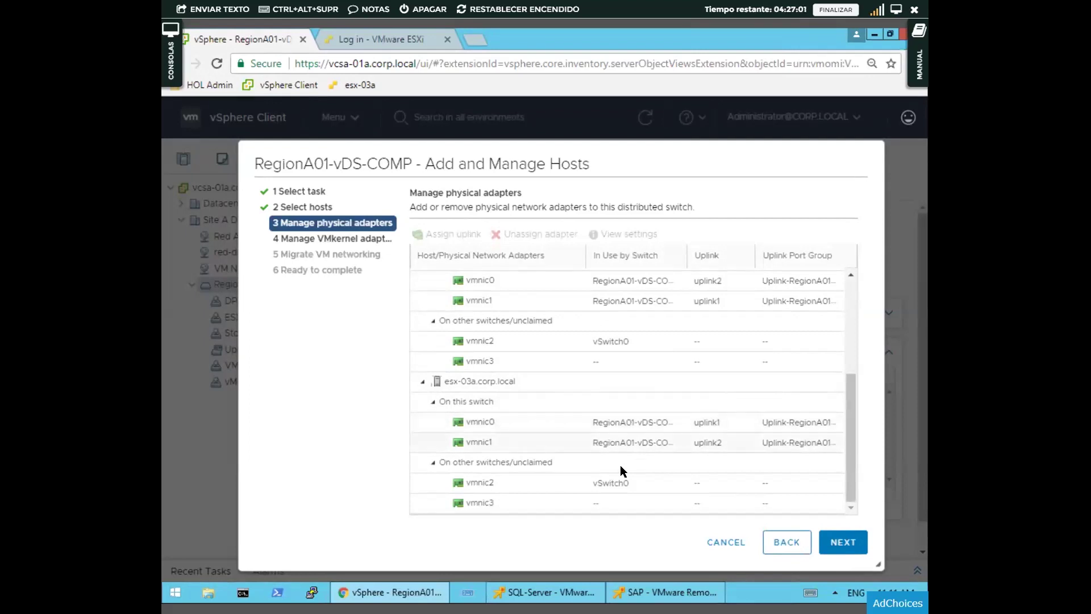
pyautogui.scroll(1, 642, 472)
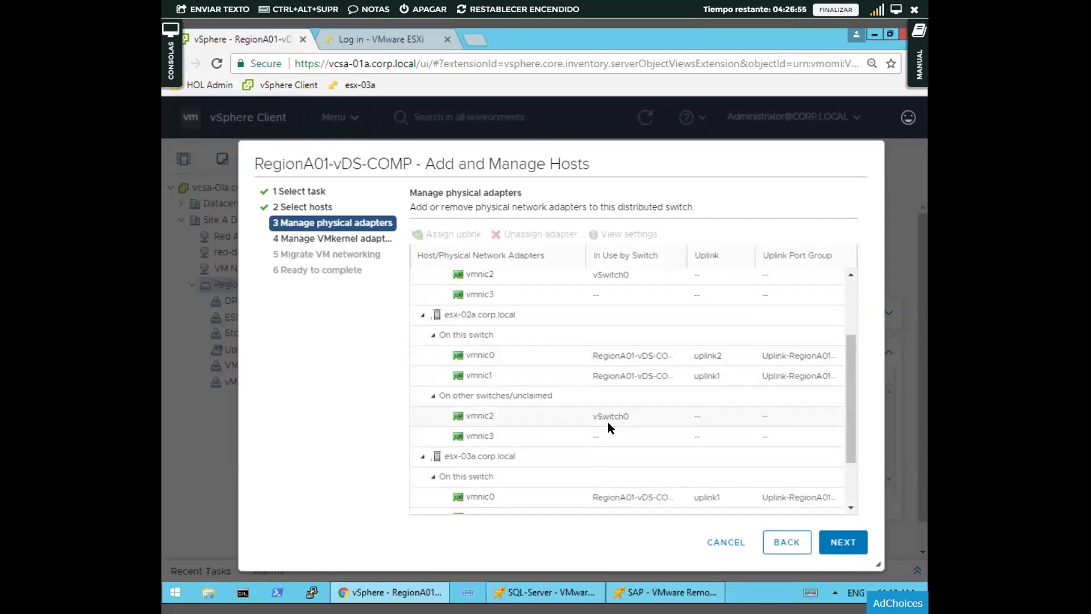
pyautogui.scroll(3, 608, 425)
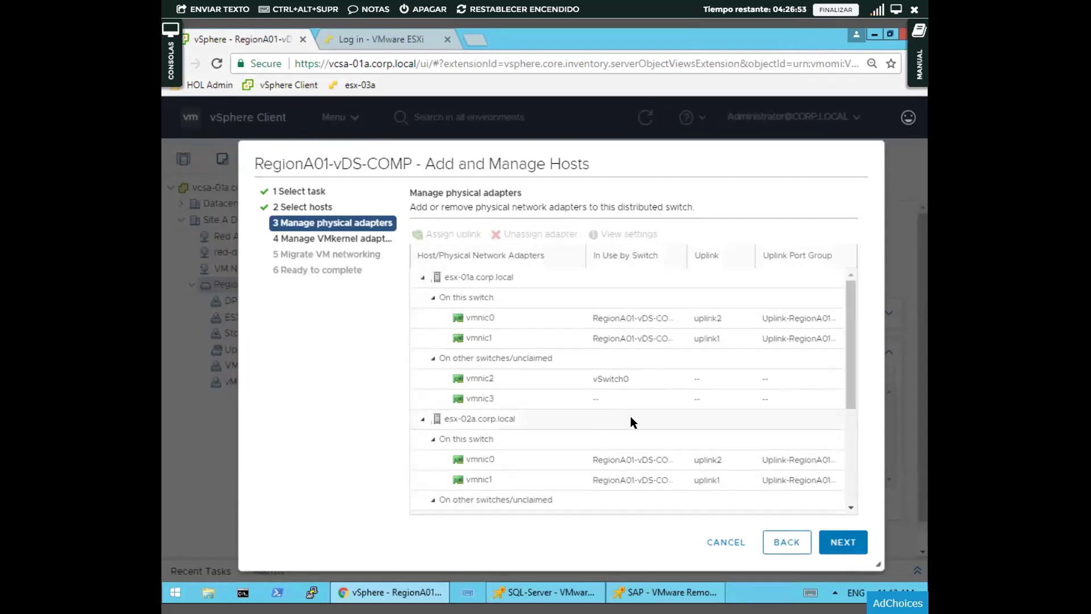
pyautogui.click(837, 538)
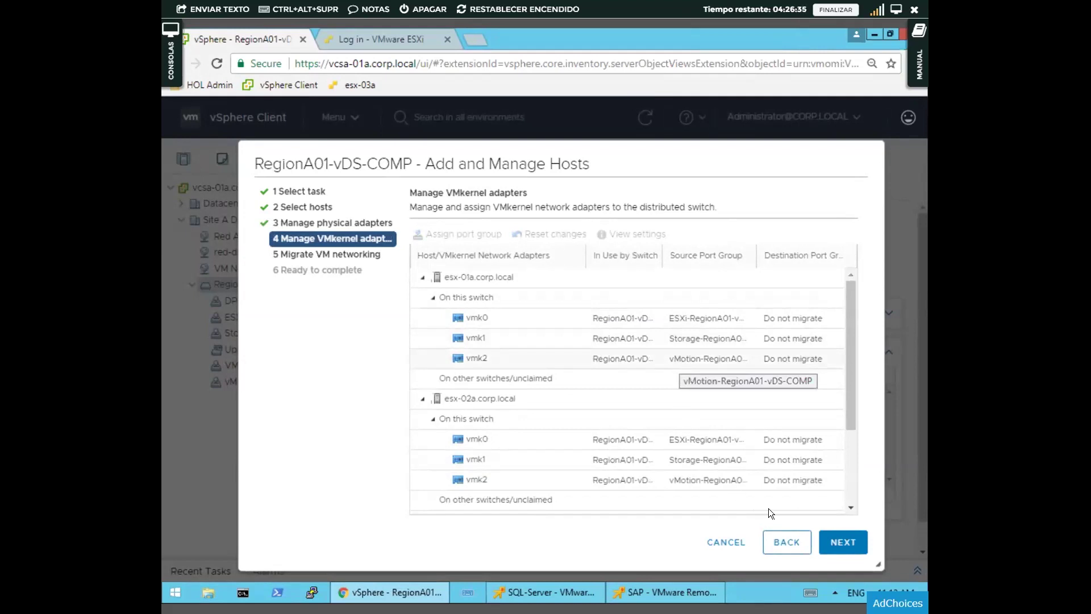
# - Accept the VMkernel and VM networking defaults and finish the host networking wizard
pyautogui.click(841, 543)
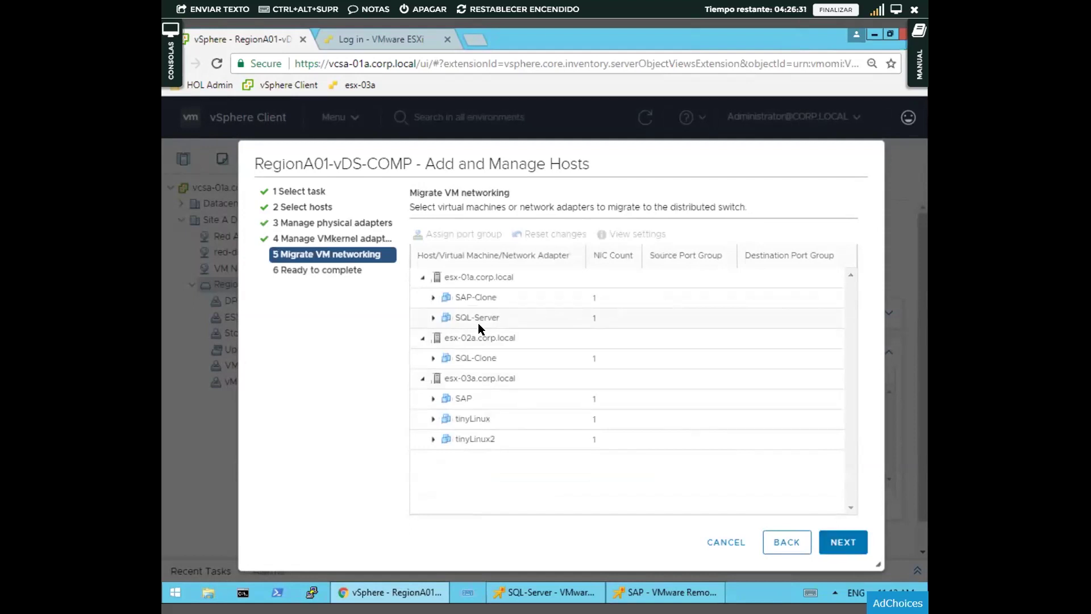
pyautogui.click(842, 543)
pyautogui.click(843, 543)
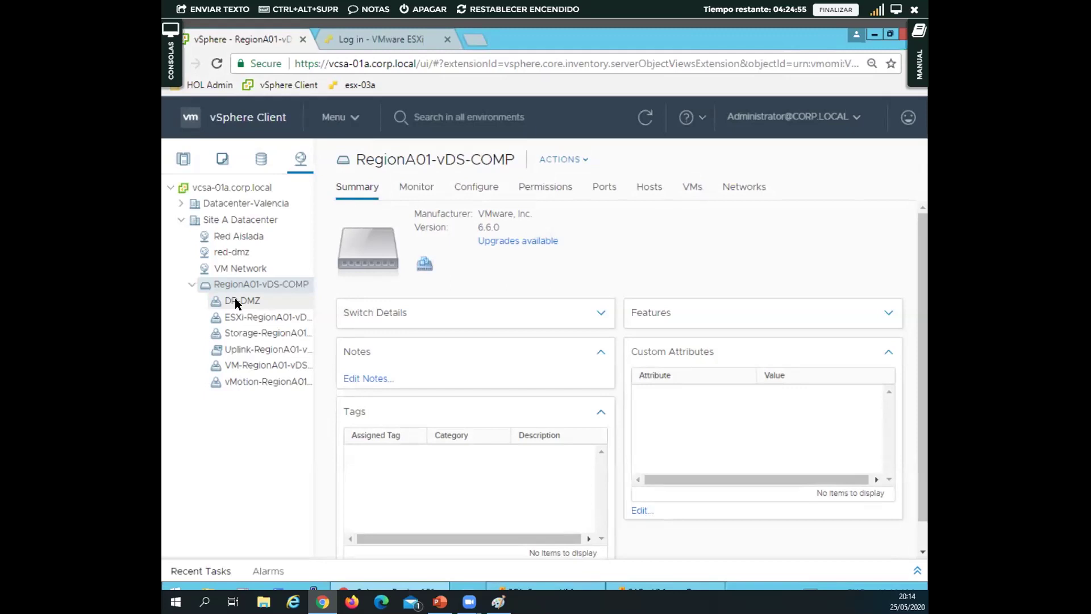
# - View esx-01a's virtual switches, then its TCP/IP stacks: Default, Provisioning and vMotion
pyautogui.click(179, 162)
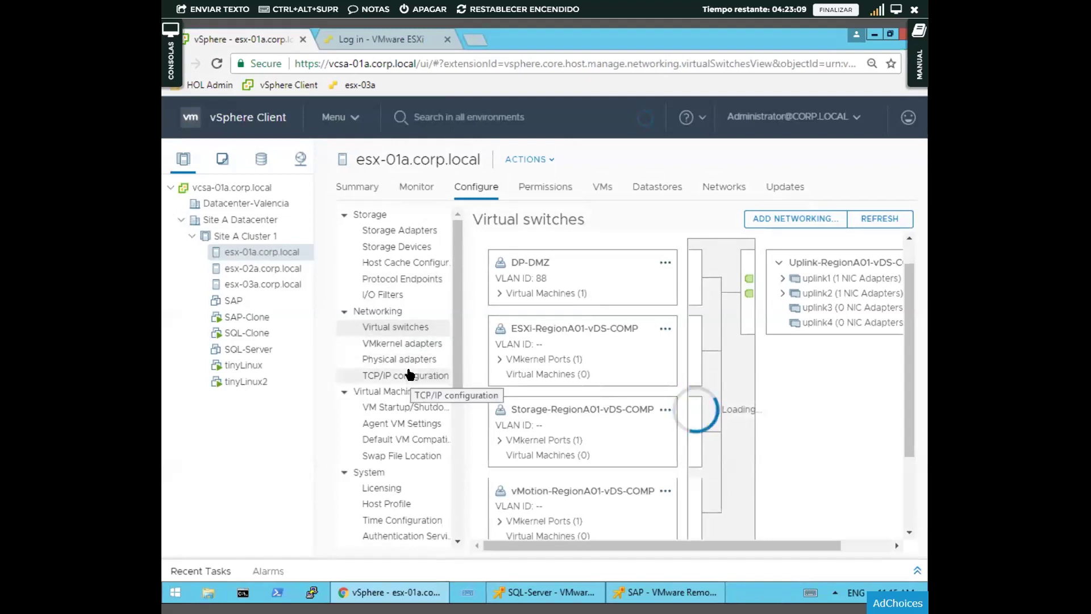
pyautogui.click(409, 375)
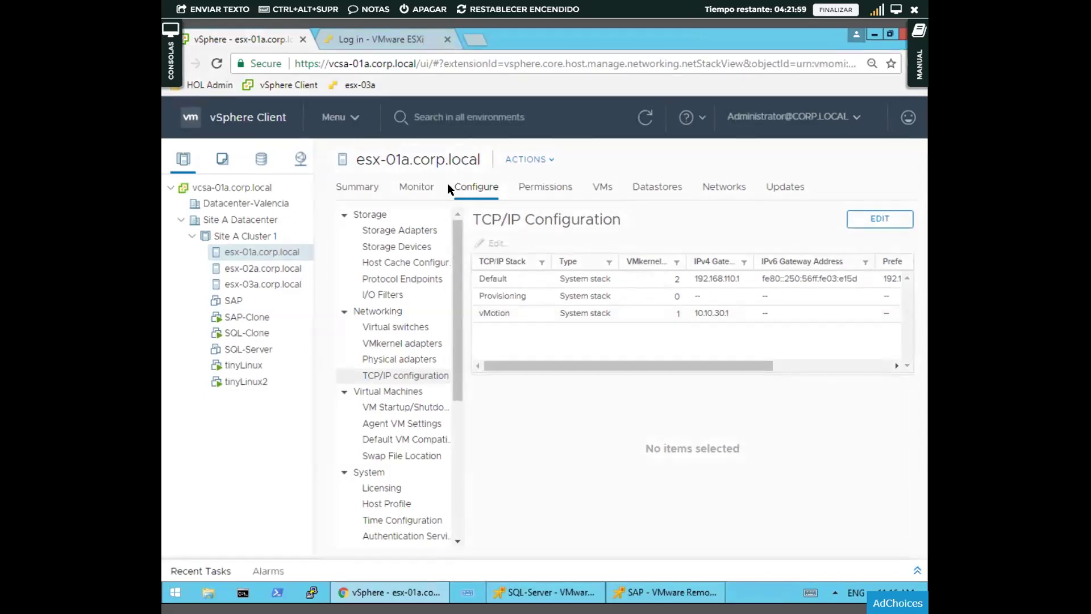
# - Show esx-01a's VM Startup/Shutdown list, where SQL-Server and SAP-Clone have startup disabled
pyautogui.click(413, 408)
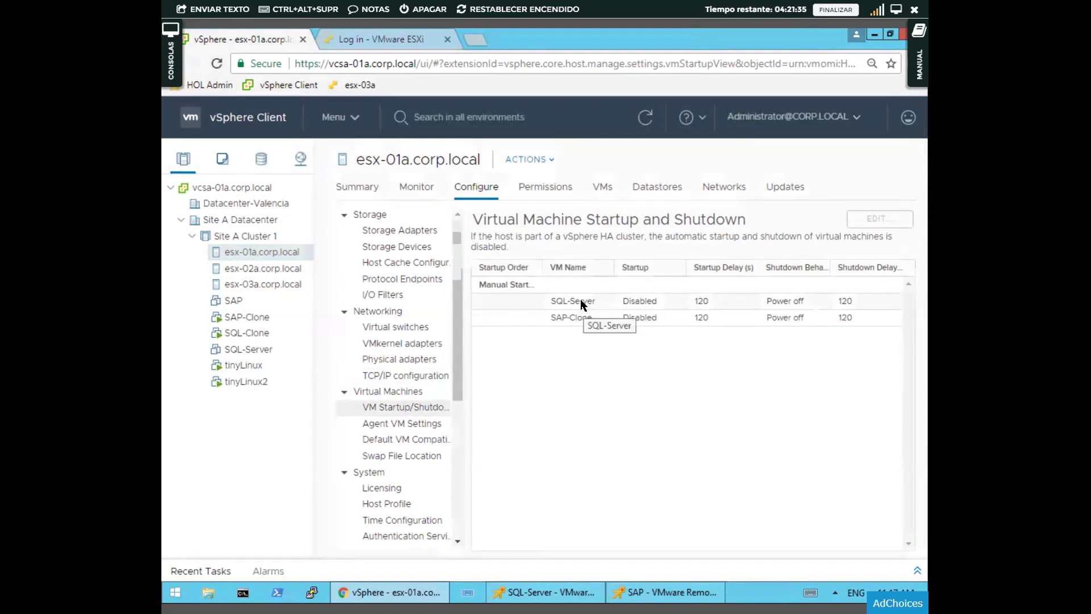
# - Inspect esx-01a's agent VM datastore and network choices, cancelling with both left at --
pyautogui.click(413, 434)
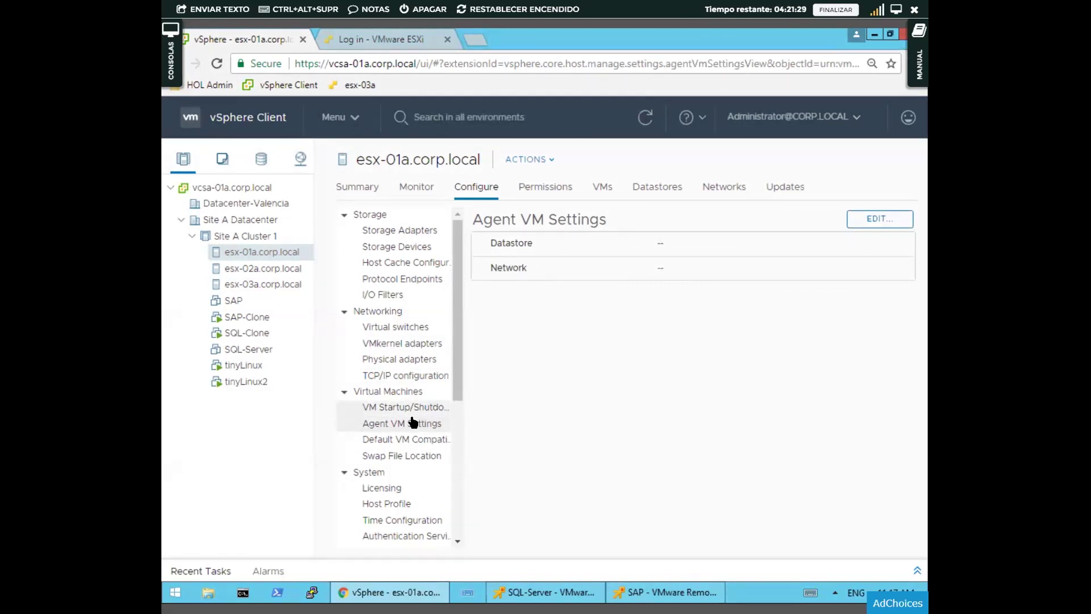
pyautogui.click(875, 218)
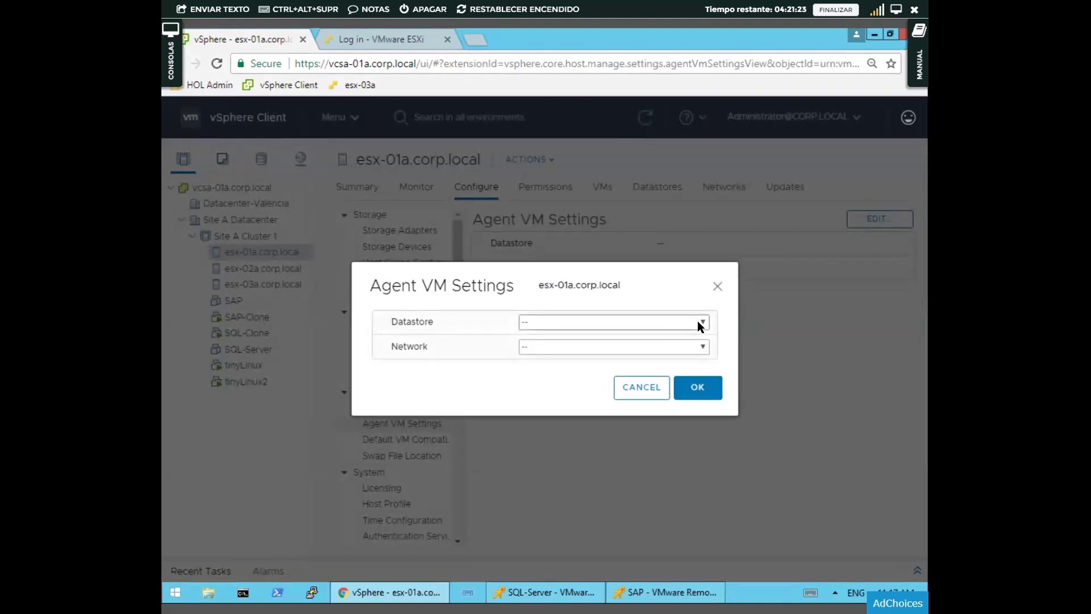
pyautogui.click(698, 323)
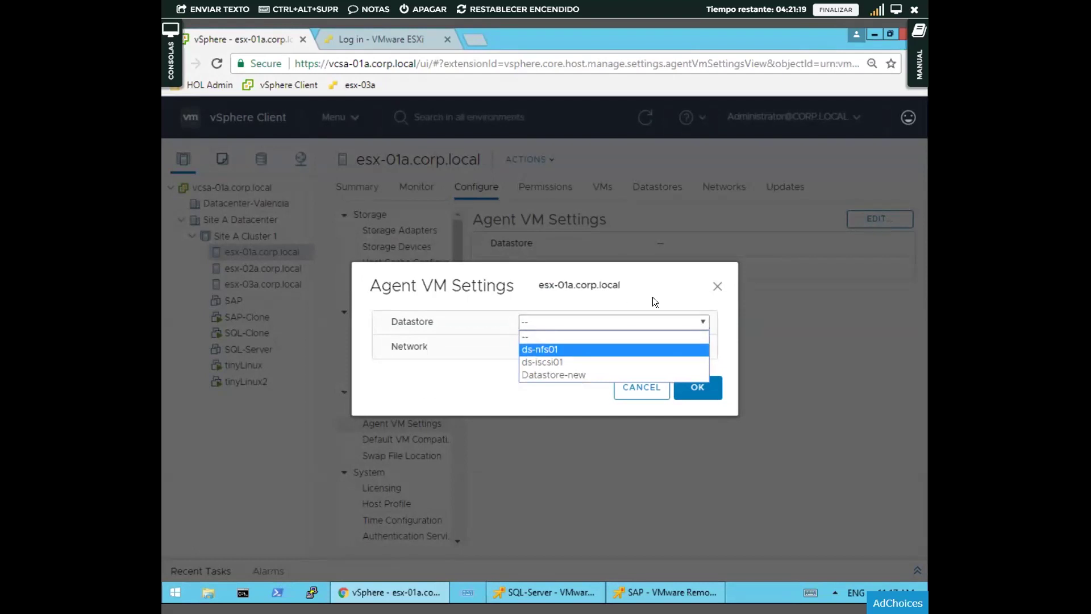
pyautogui.click(670, 324)
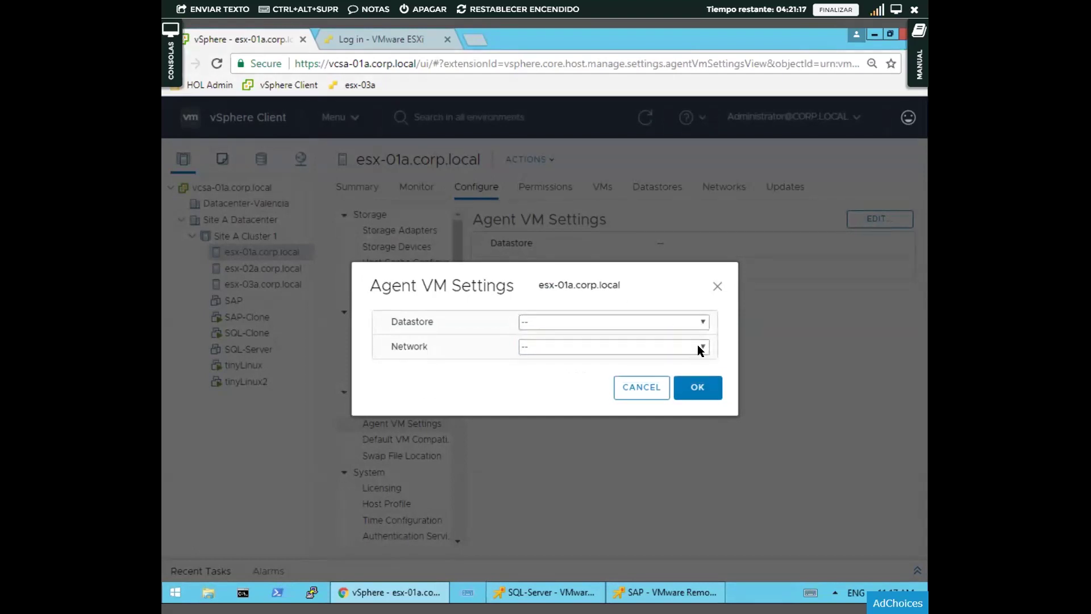
pyautogui.click(698, 346)
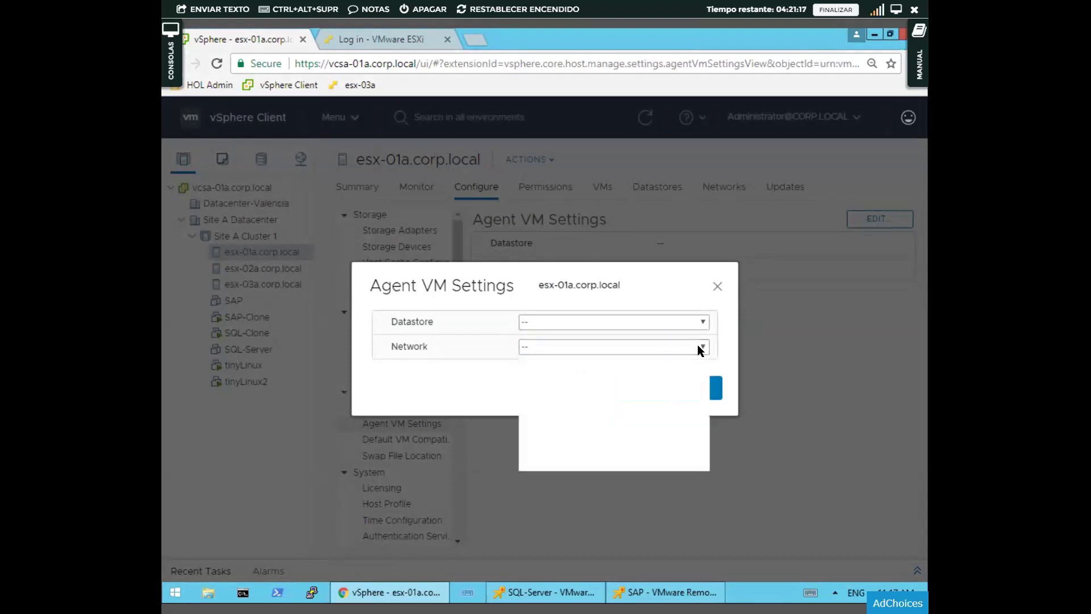
pyautogui.click(727, 353)
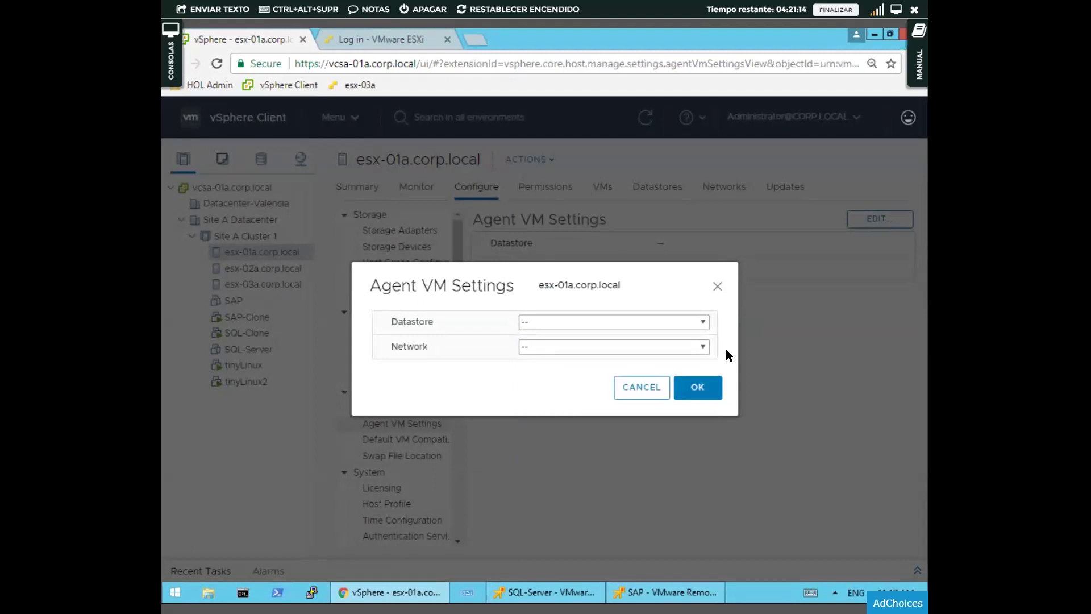
pyautogui.click(657, 389)
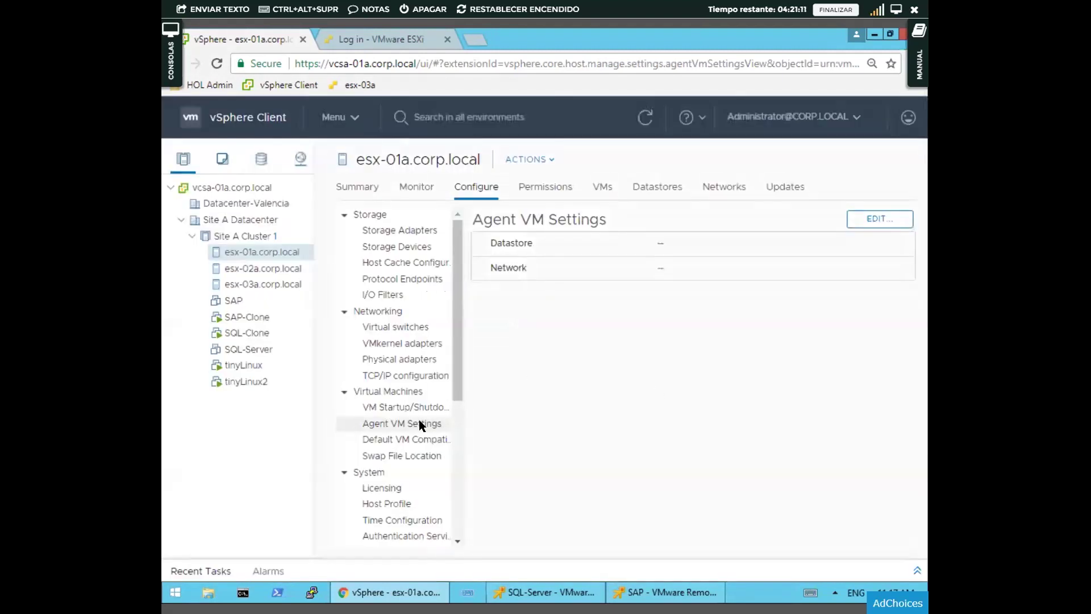
# - Review esx-01a's Default VM Compatibility, then its Swap File Location in the virtual machine directory
pyautogui.click(402, 438)
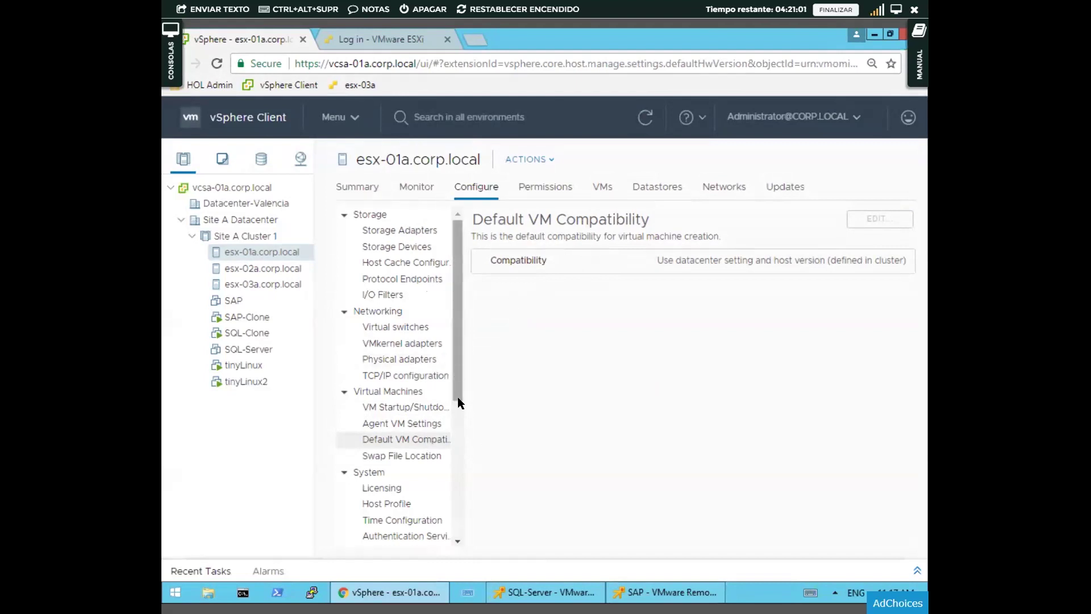
pyautogui.scroll(-3, 455, 422)
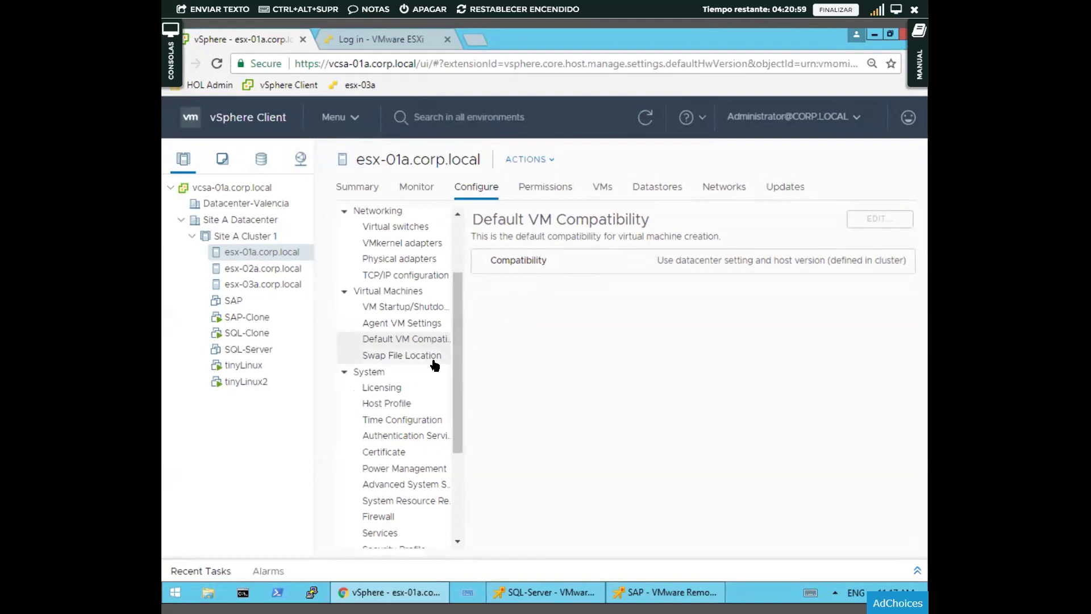
pyautogui.click(434, 362)
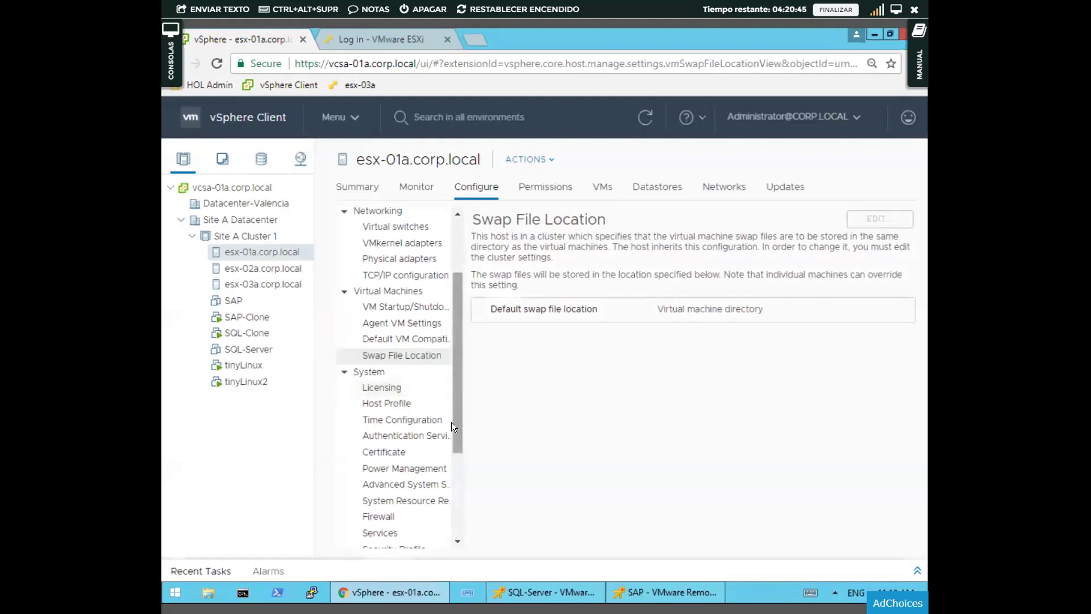
pyautogui.scroll(-1, 451, 425)
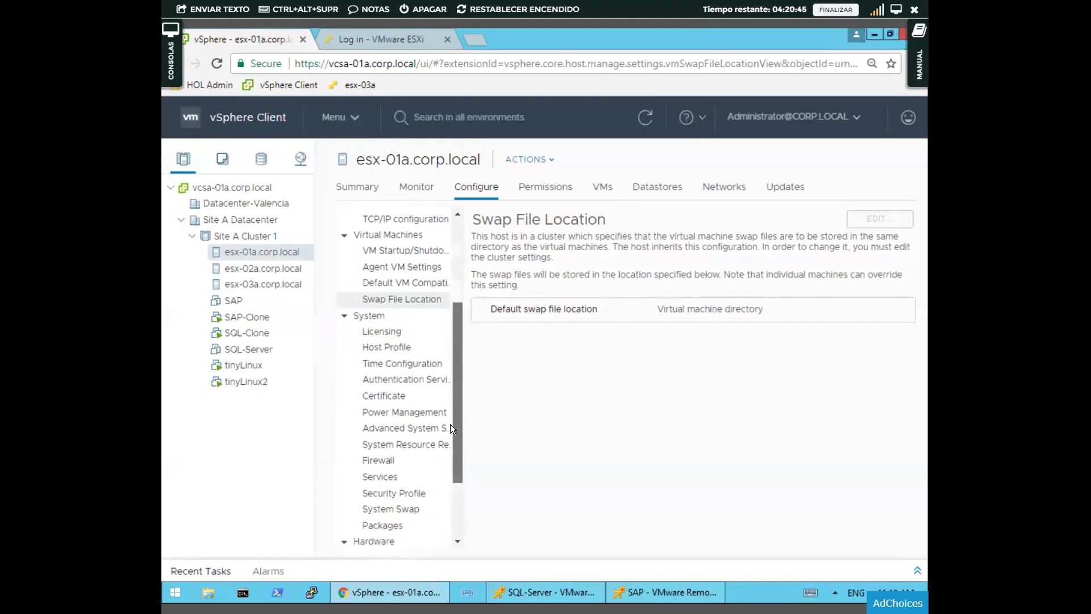
# - Check esx-01a's Host Profile and Time Configuration, ending on Authentication Services with Local Authentication
pyautogui.click(402, 343)
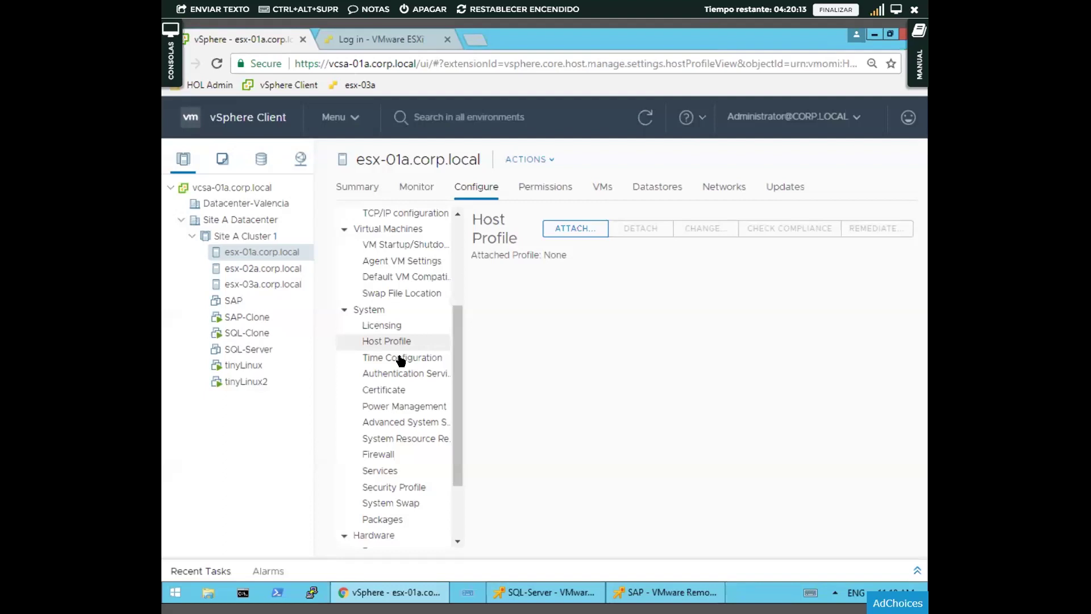
pyautogui.click(401, 358)
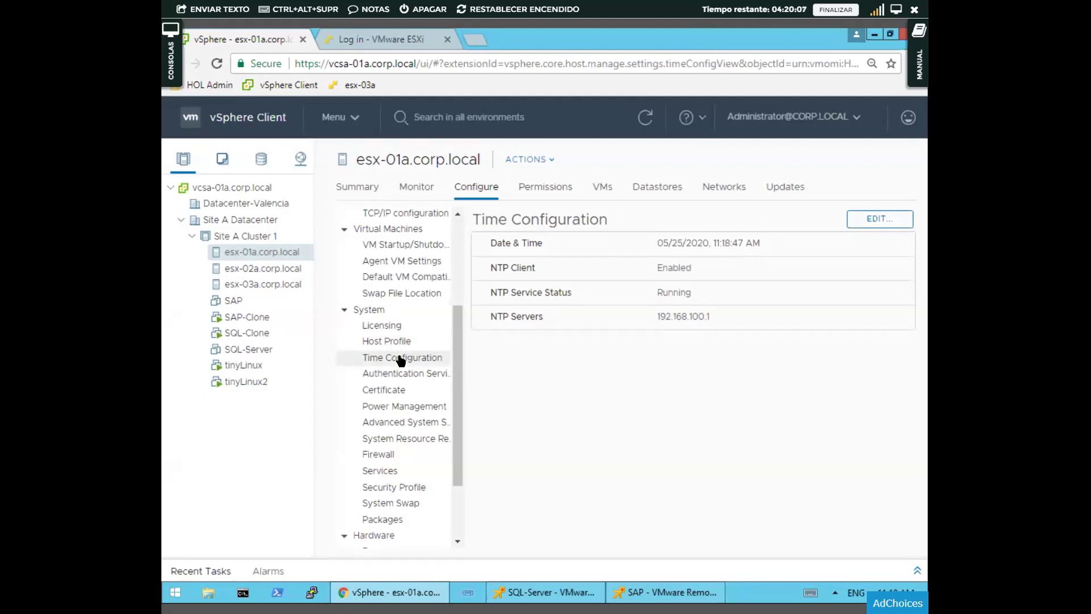
pyautogui.click(406, 374)
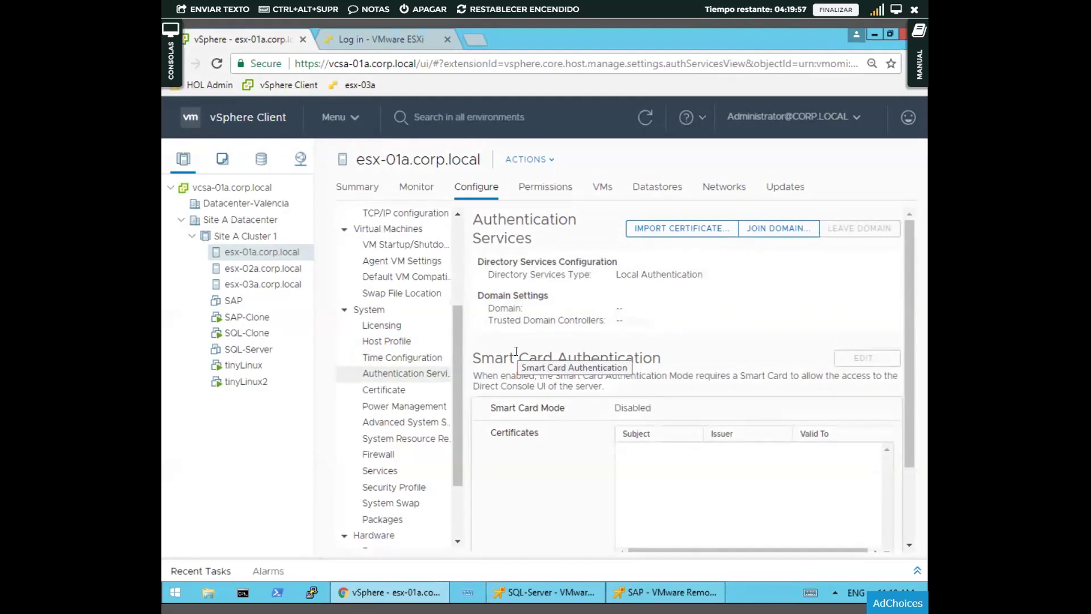
# - Browse esx-01a's Certificate and Security Profile, ending on System Swap with host cache allowed
pyautogui.click(397, 391)
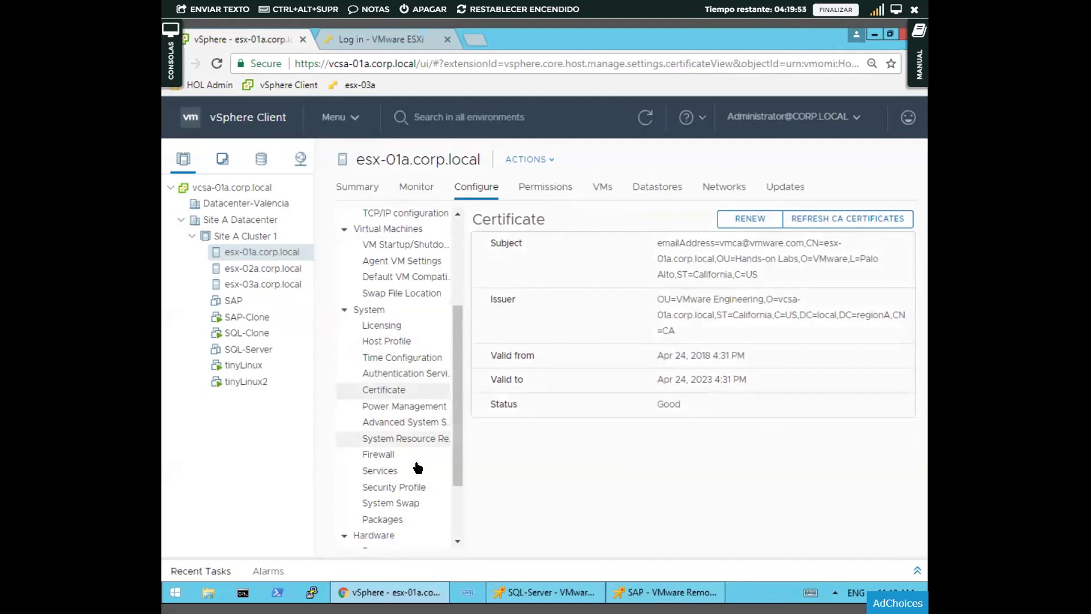
pyautogui.click(415, 487)
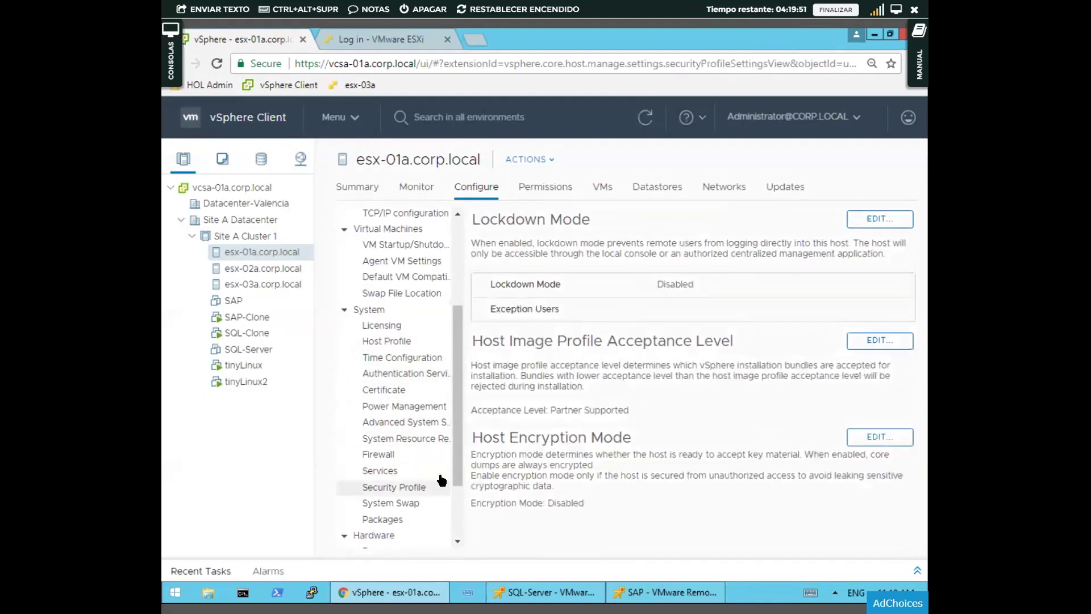
pyautogui.click(408, 505)
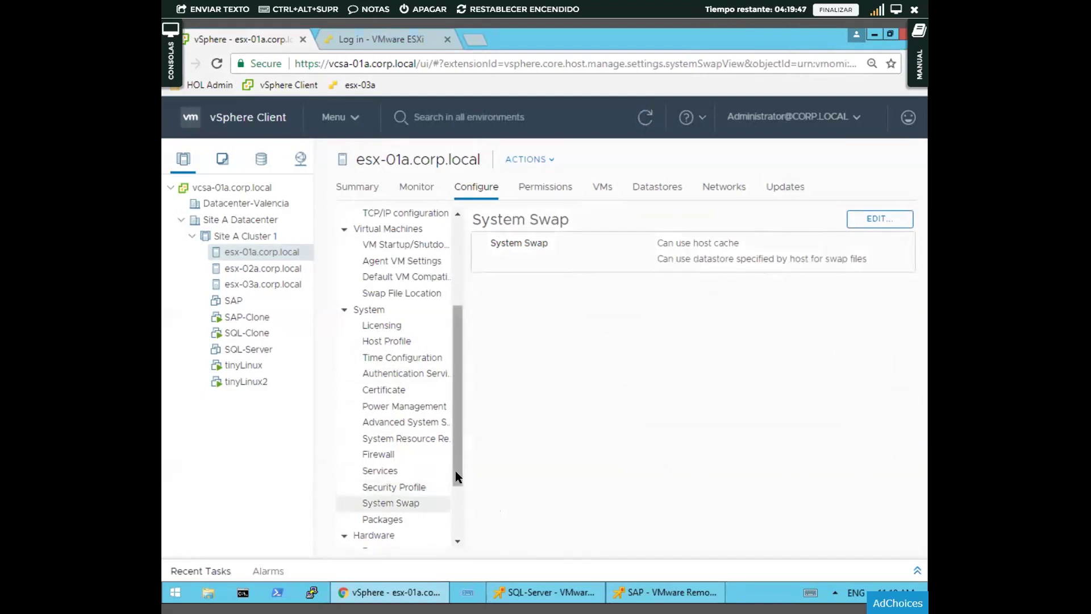
pyautogui.scroll(-3, 458, 505)
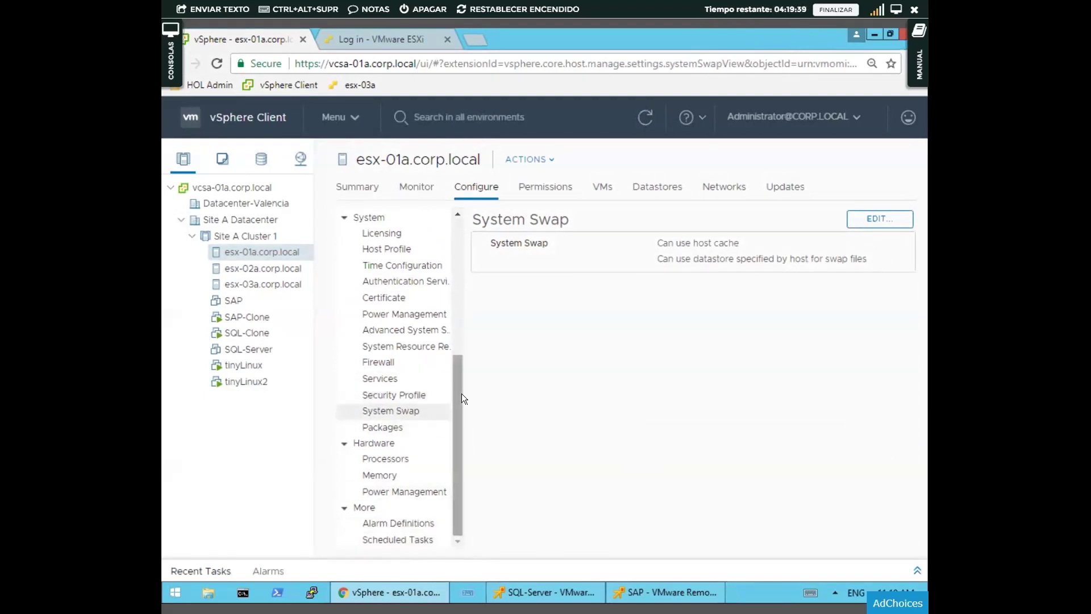
pyautogui.moveTo(454, 358); pyautogui.dragTo(455, 234)
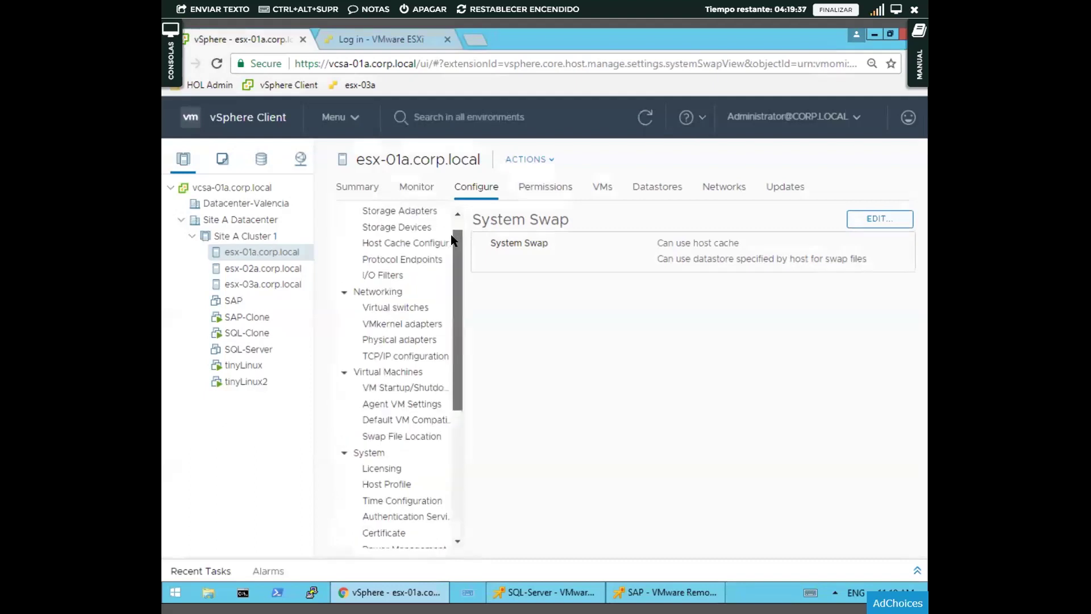
# - Review esx-01a's Permissions, VMs, Datastores and Networks tabs, ending on Updates (ESXi 6.7.0, compliant)
pyautogui.click(545, 190)
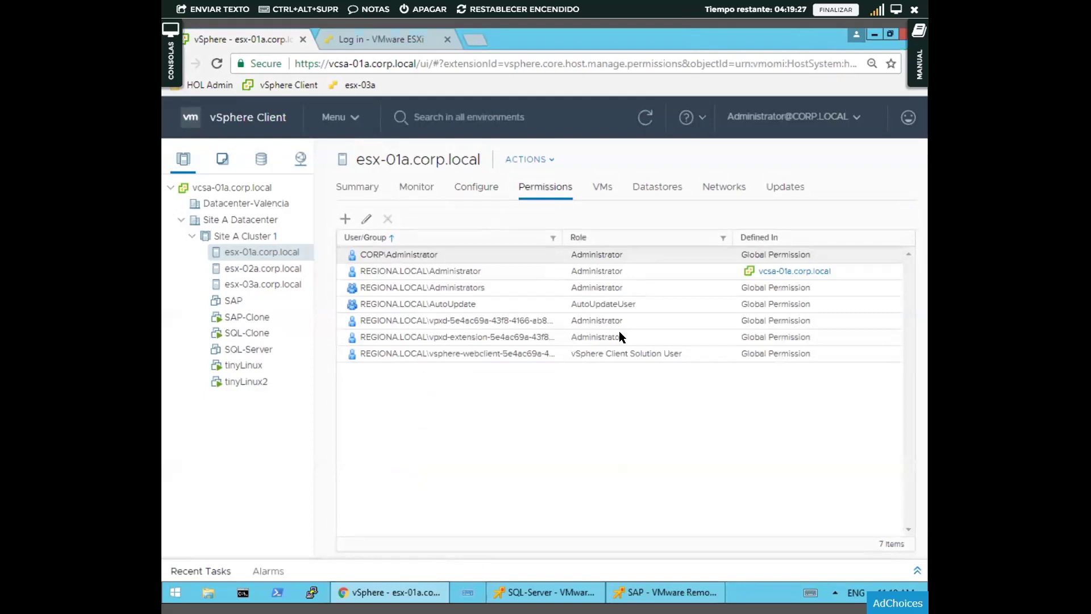
pyautogui.click(604, 190)
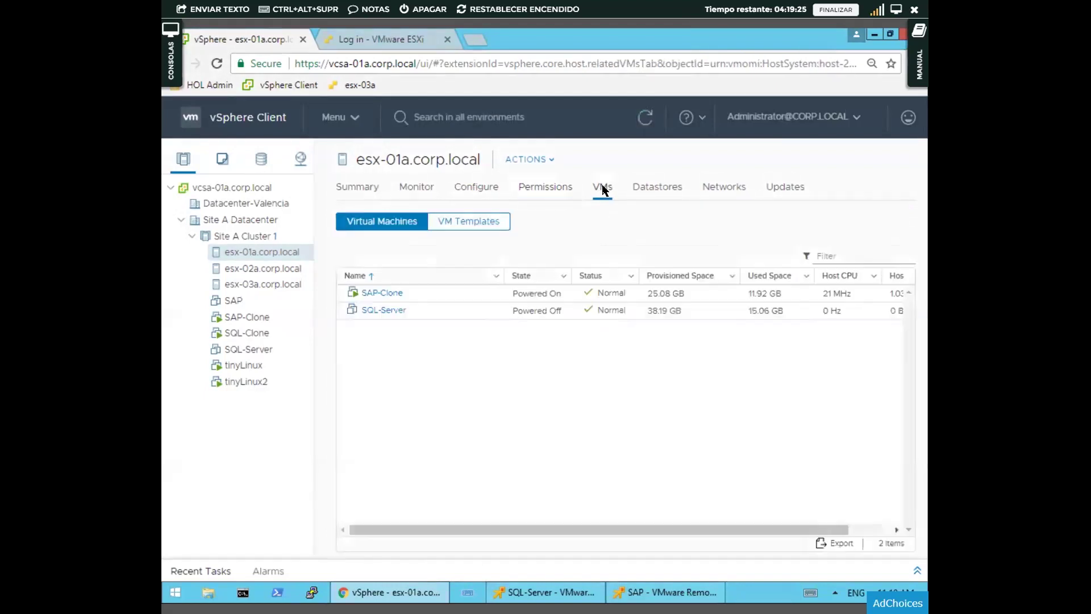
pyautogui.click(653, 189)
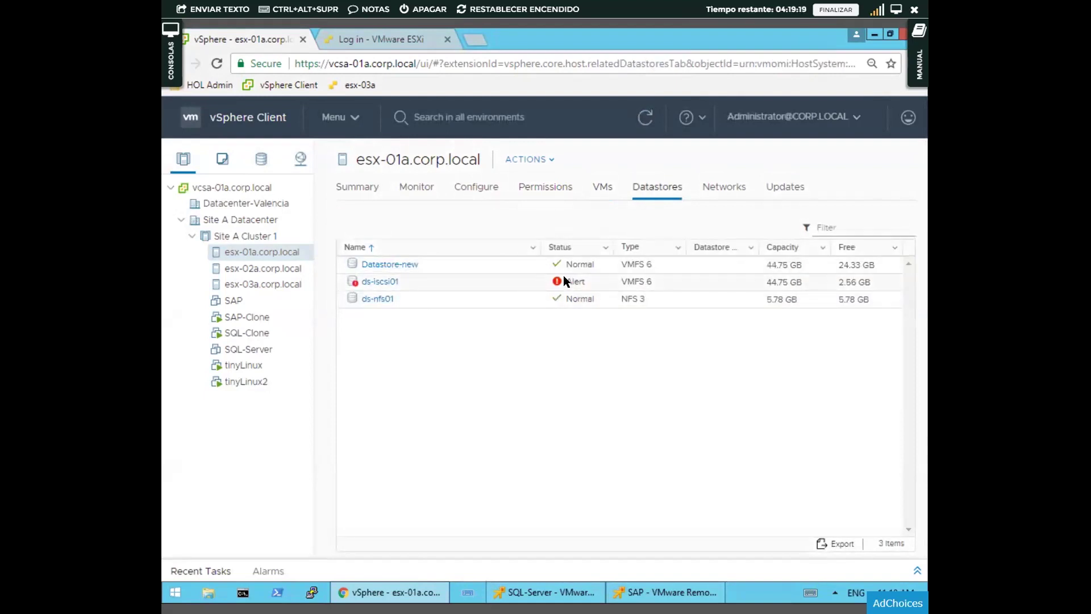
pyautogui.click(722, 190)
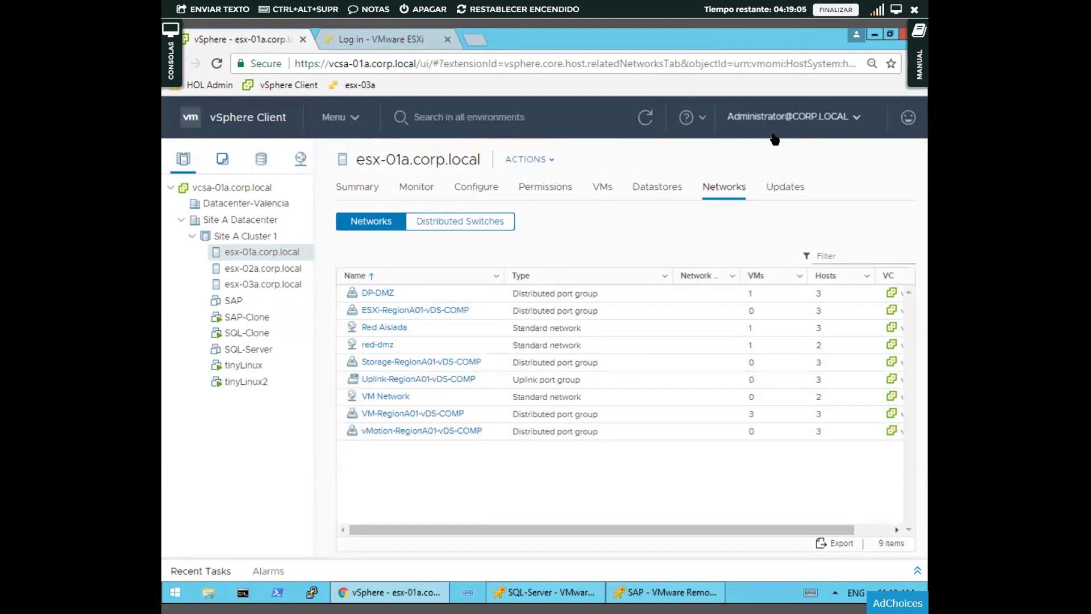
pyautogui.click(783, 186)
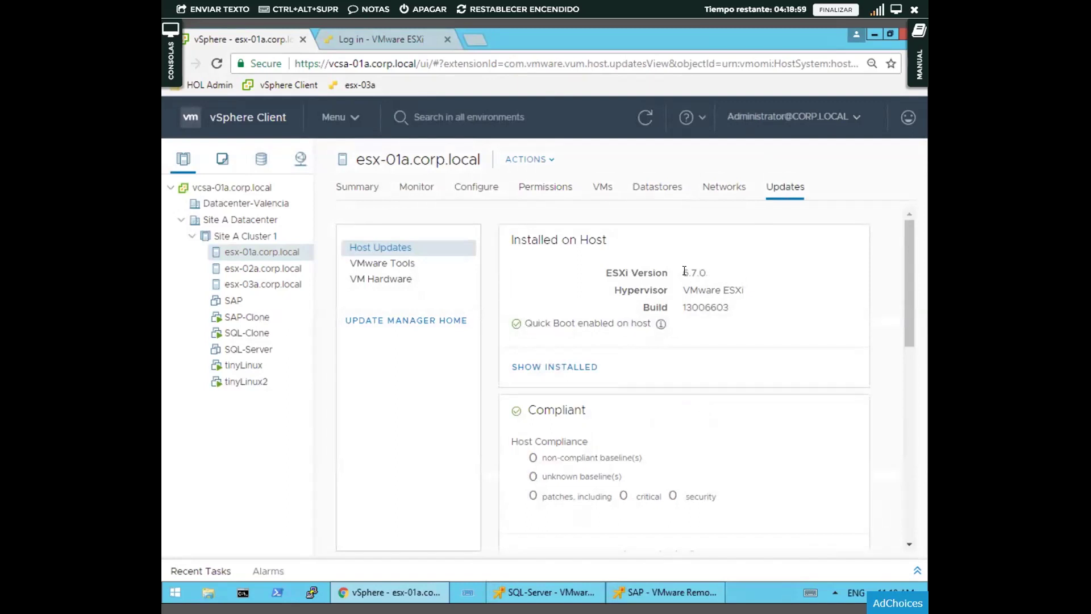
# - Highlight the ESXi 6.7.0 version and build number, check VMware Tools and VM Hardware status, then view Summary
pyautogui.doubleClick(707, 272)
pyautogui.moveTo(681, 307); pyautogui.dragTo(736, 307)
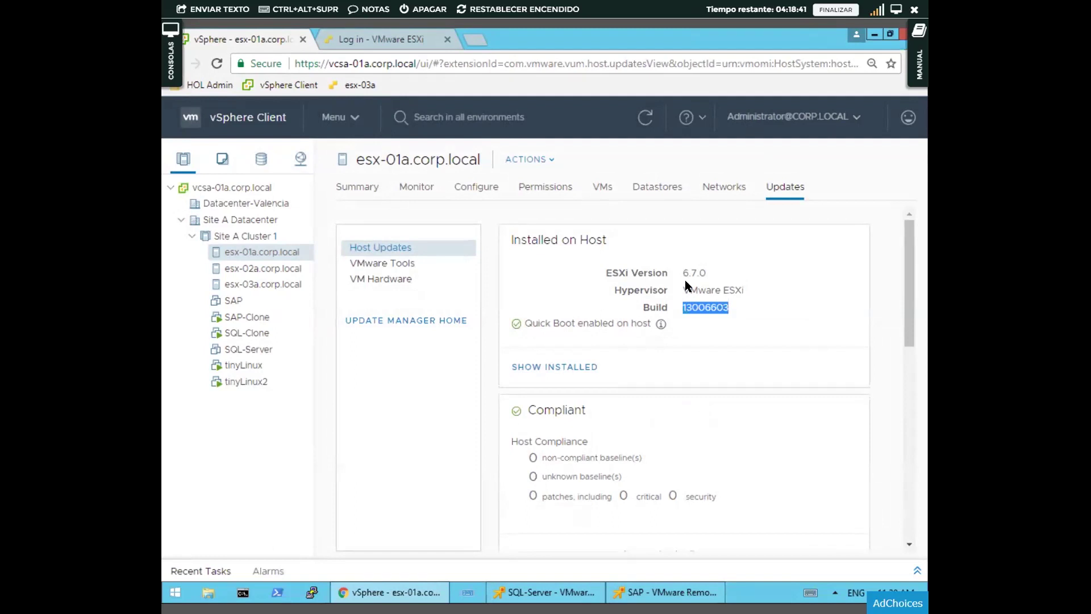
pyautogui.click(410, 267)
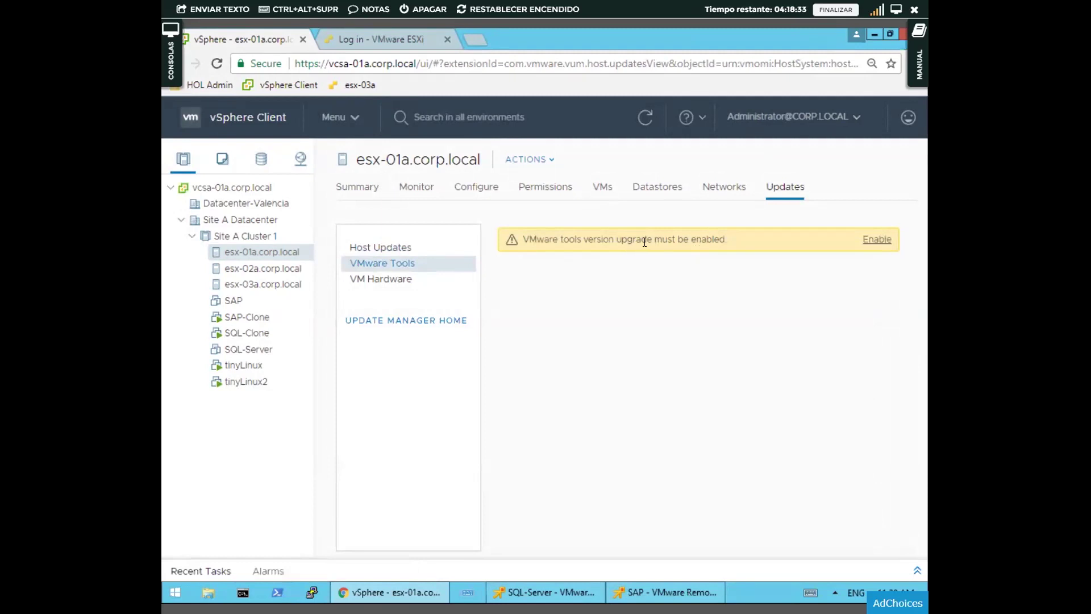
pyautogui.click(402, 280)
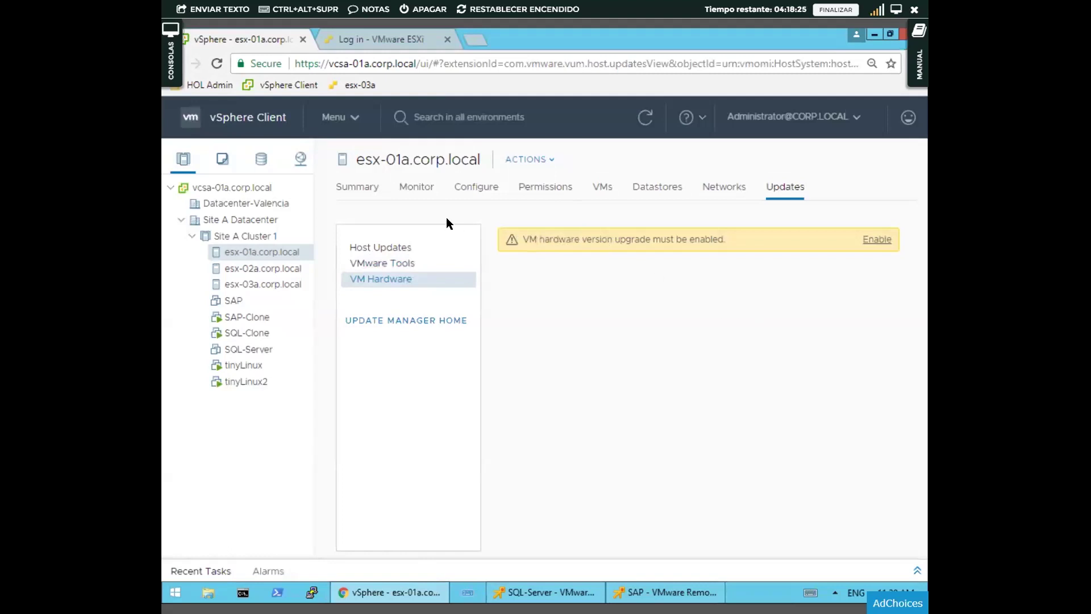
pyautogui.click(364, 182)
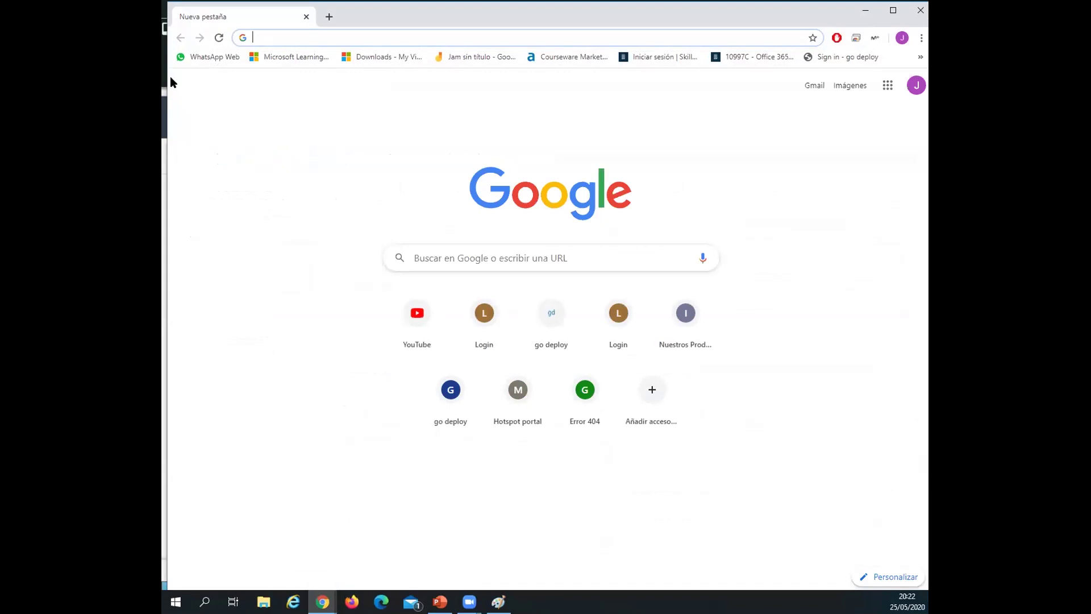
# - Search Google for 'vshield vmware antivirus' and switch toward image results
pyautogui.click(296, 44)
pyautogui.write('vshield vmwar')
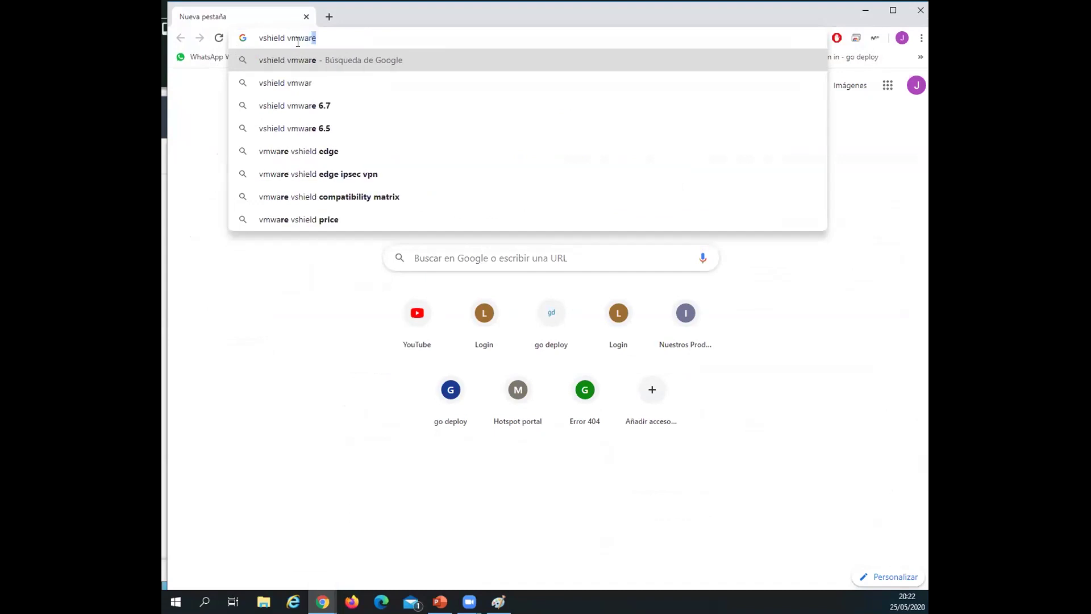
pyautogui.write('e')
pyautogui.write(' antivirus')
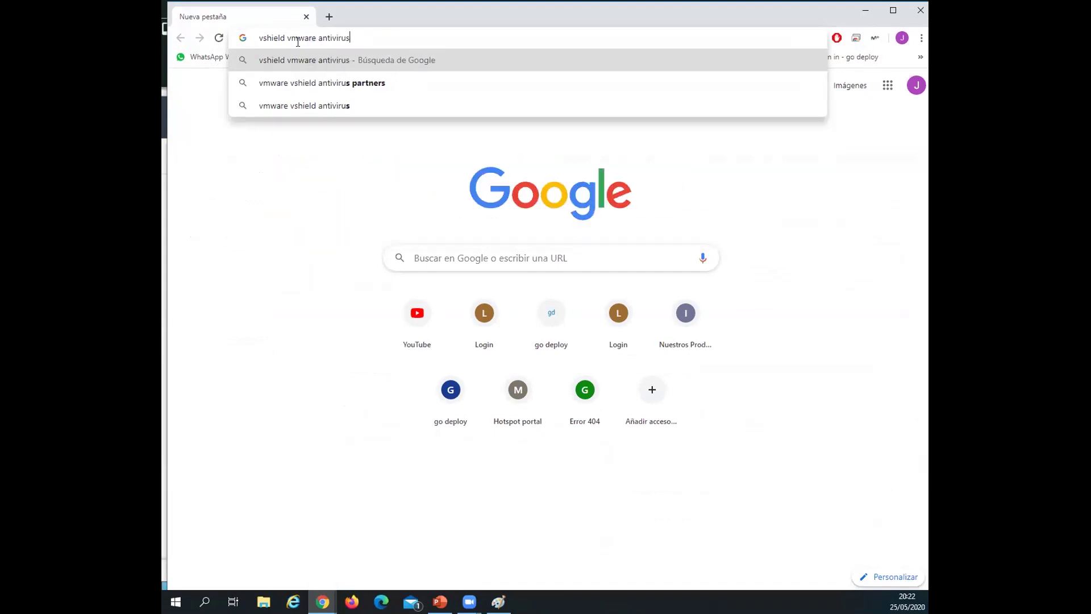
pyautogui.press('Return')
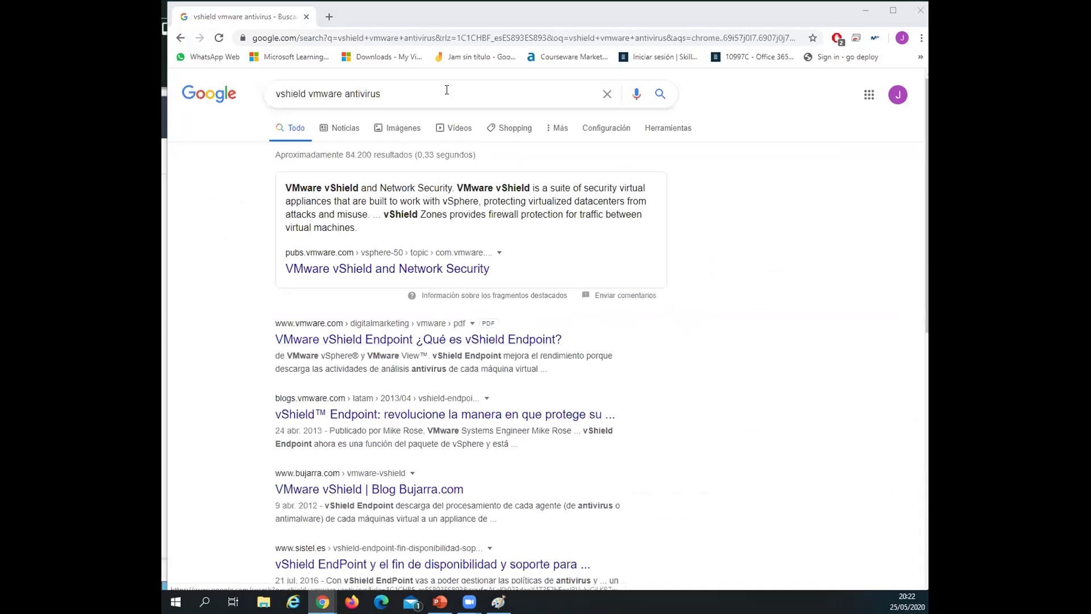
pyautogui.click(402, 132)
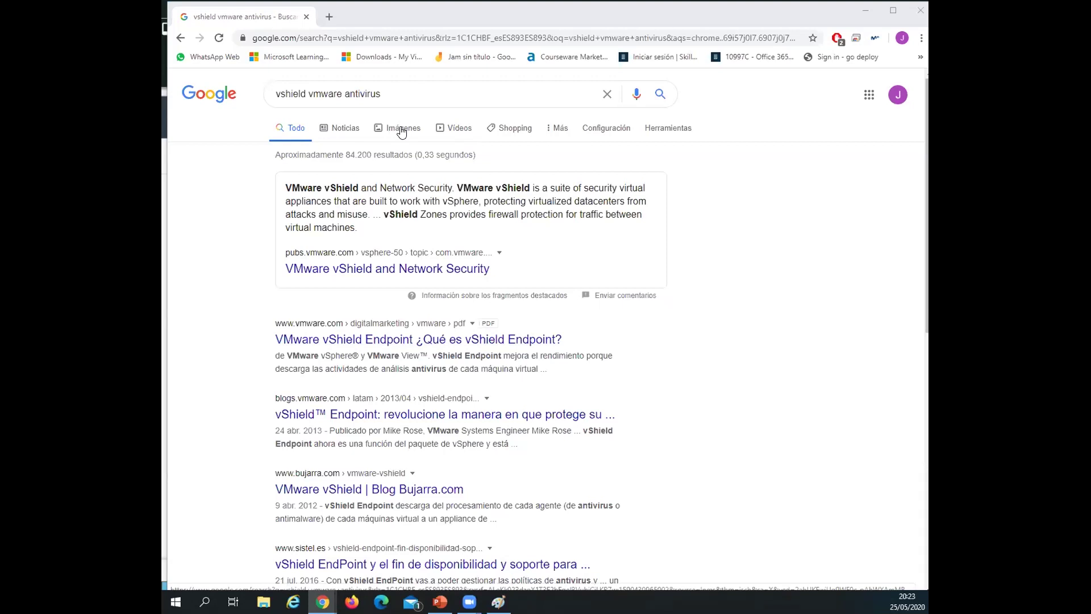
# - Browse the image results and preview the vladan.fr security training image
pyautogui.click(402, 129)
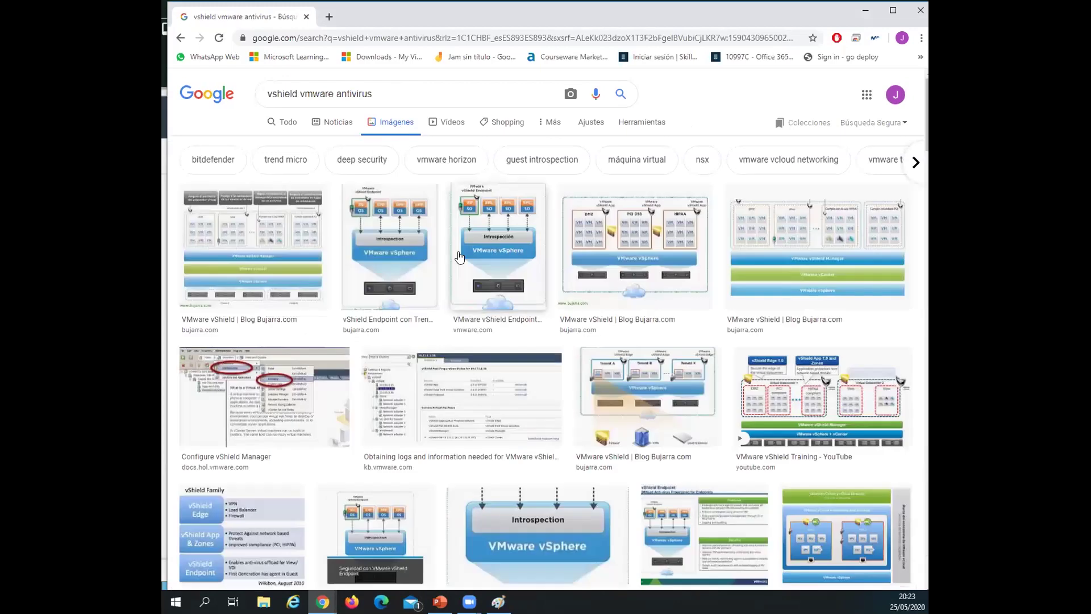
pyautogui.scroll(-4, 460, 258)
pyautogui.scroll(-5, 460, 258)
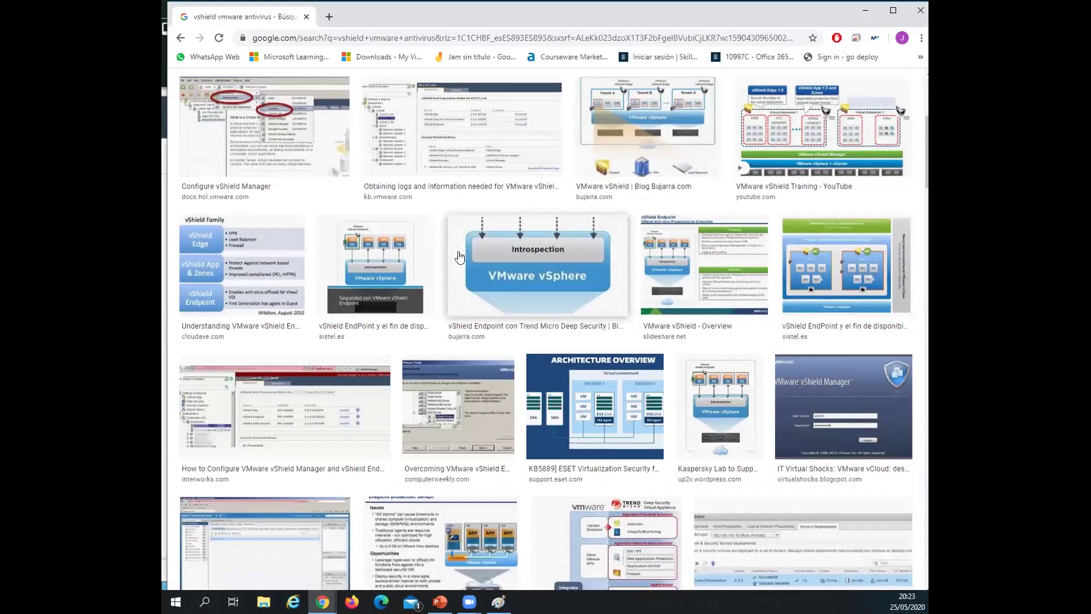
pyautogui.scroll(-2, 457, 256)
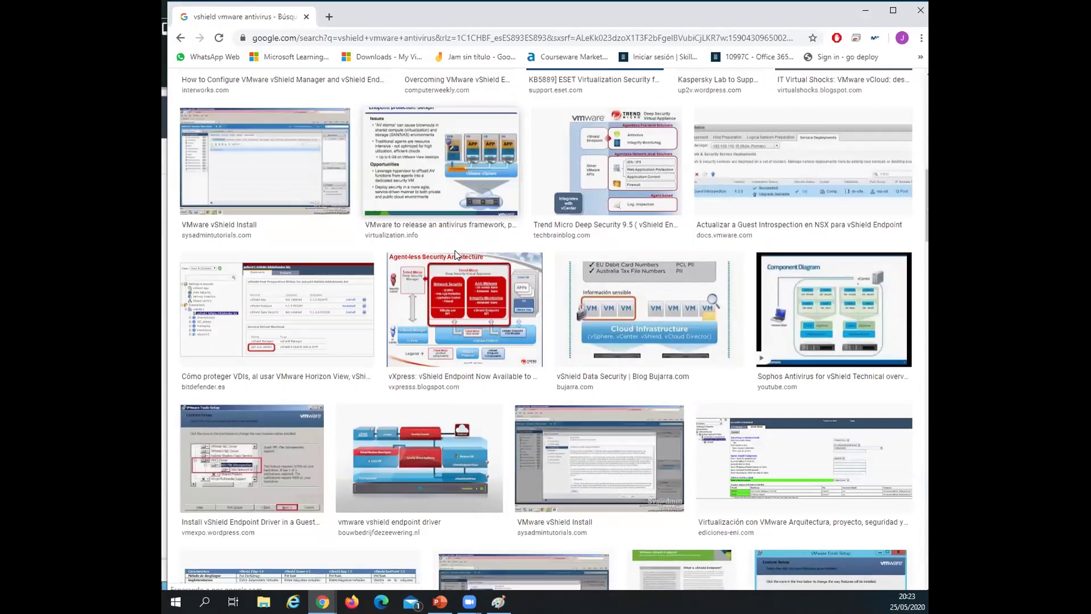
pyautogui.scroll(-1, 457, 256)
pyautogui.scroll(-2, 456, 256)
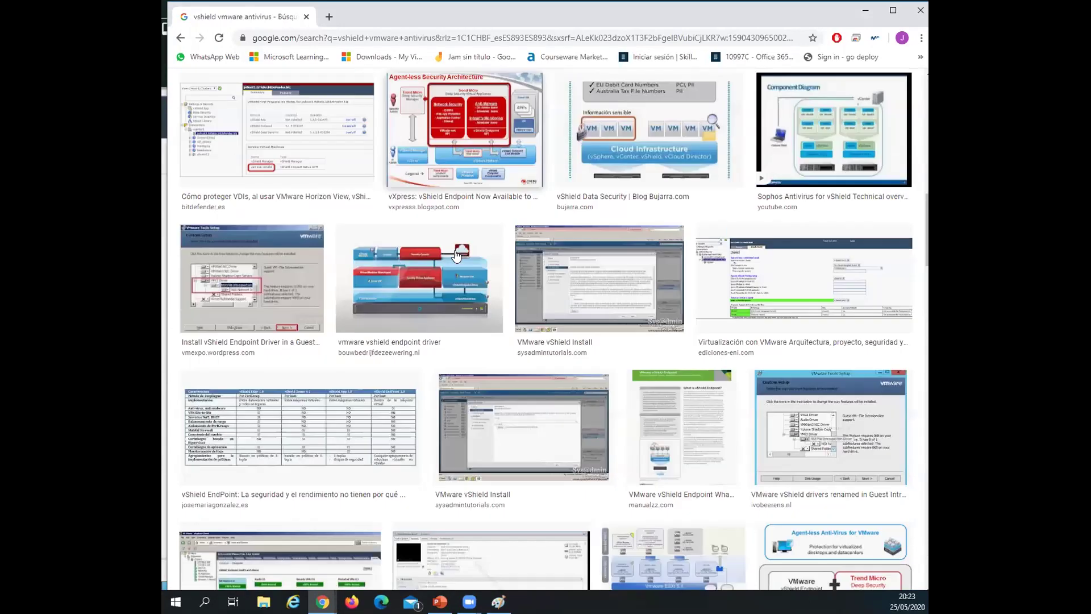
pyautogui.scroll(-9, 456, 255)
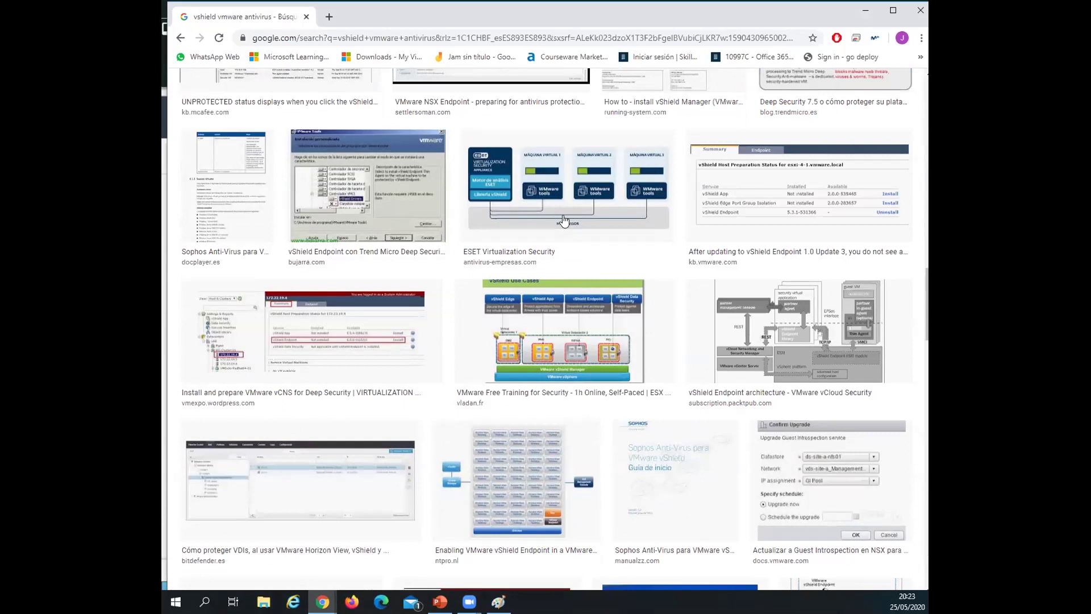
pyautogui.click(526, 334)
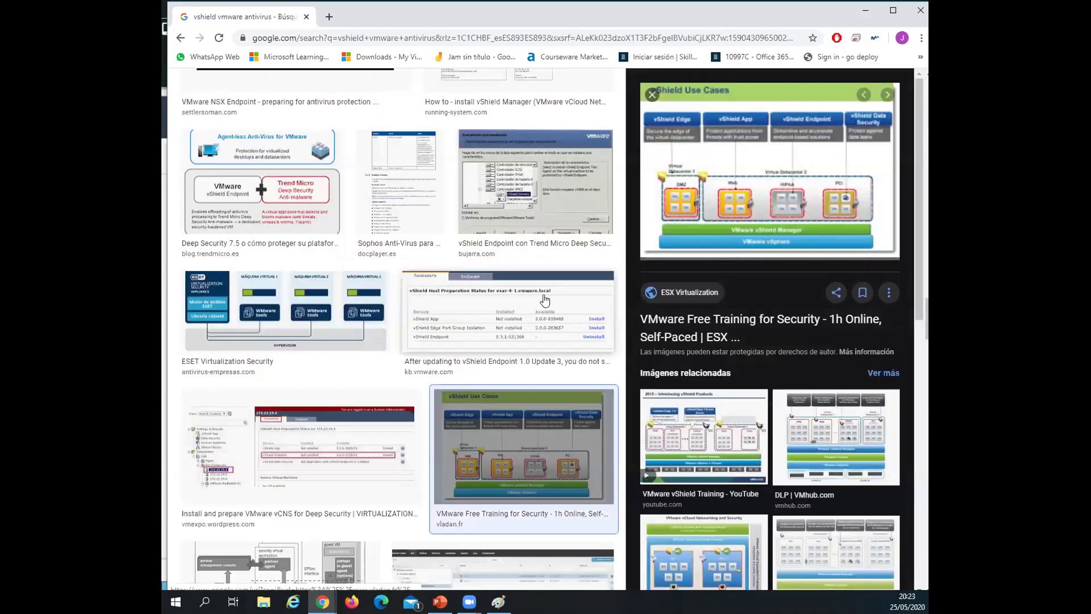
# - Open the vladan.fr article in a new tab and view the vShield Use Cases diagram full-size
pyautogui.click(753, 93)
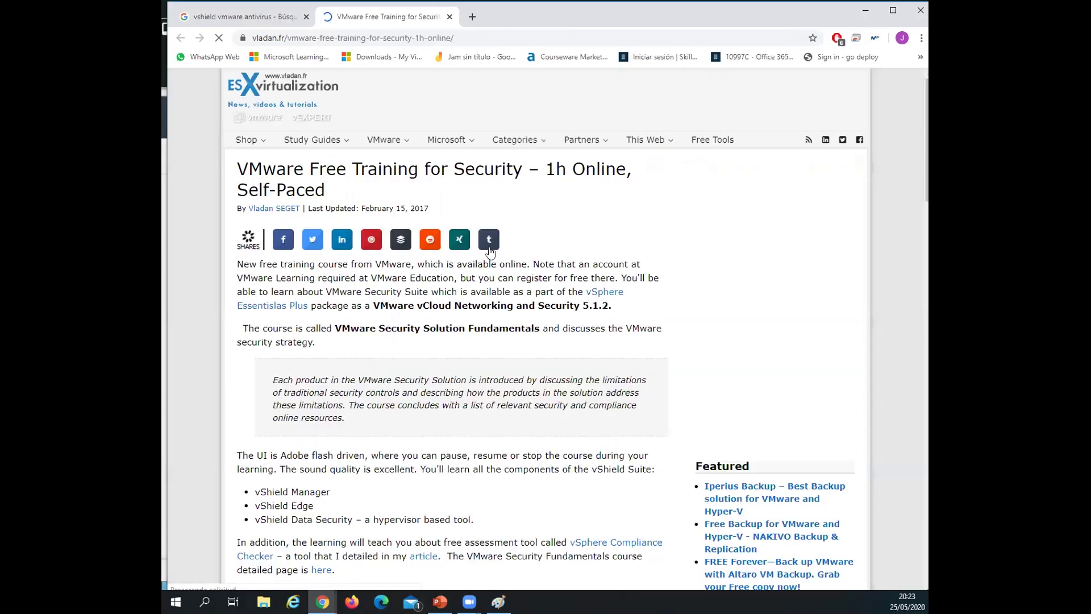
pyautogui.scroll(-7, 483, 262)
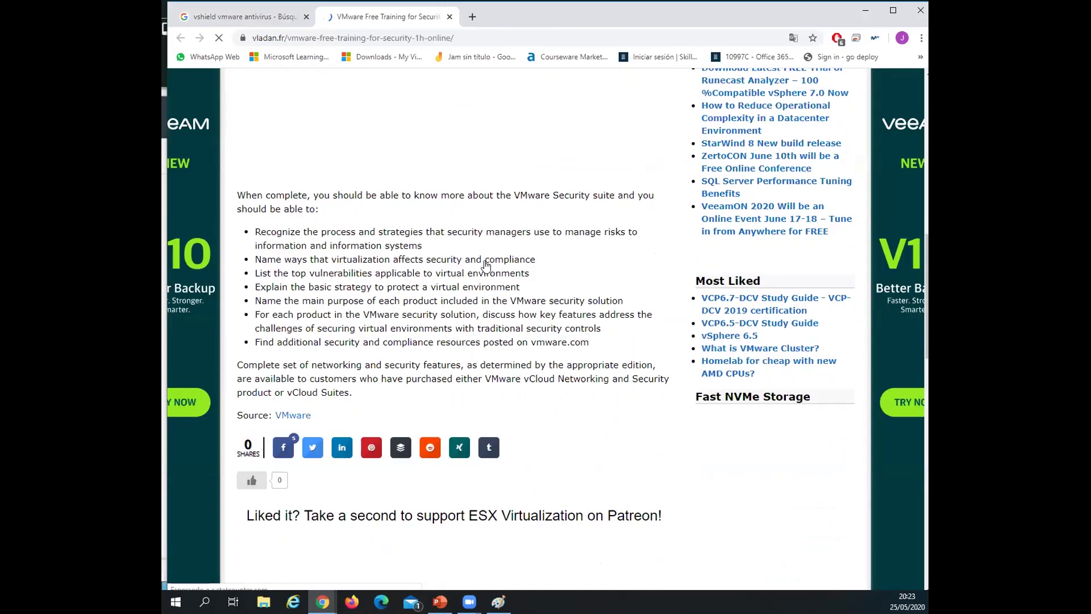
pyautogui.scroll(4, 486, 265)
pyautogui.click(463, 285)
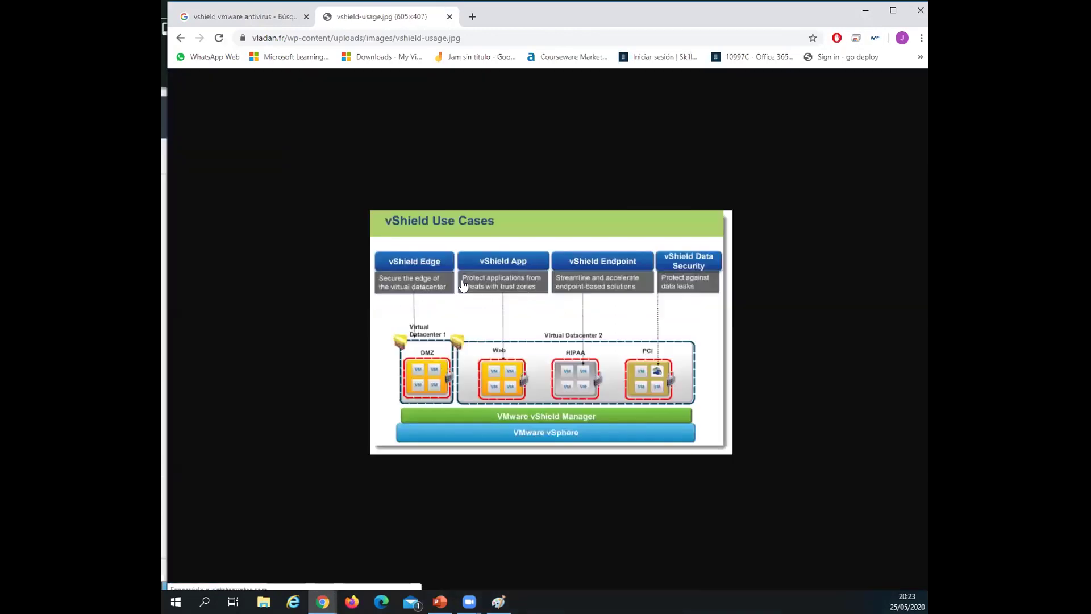
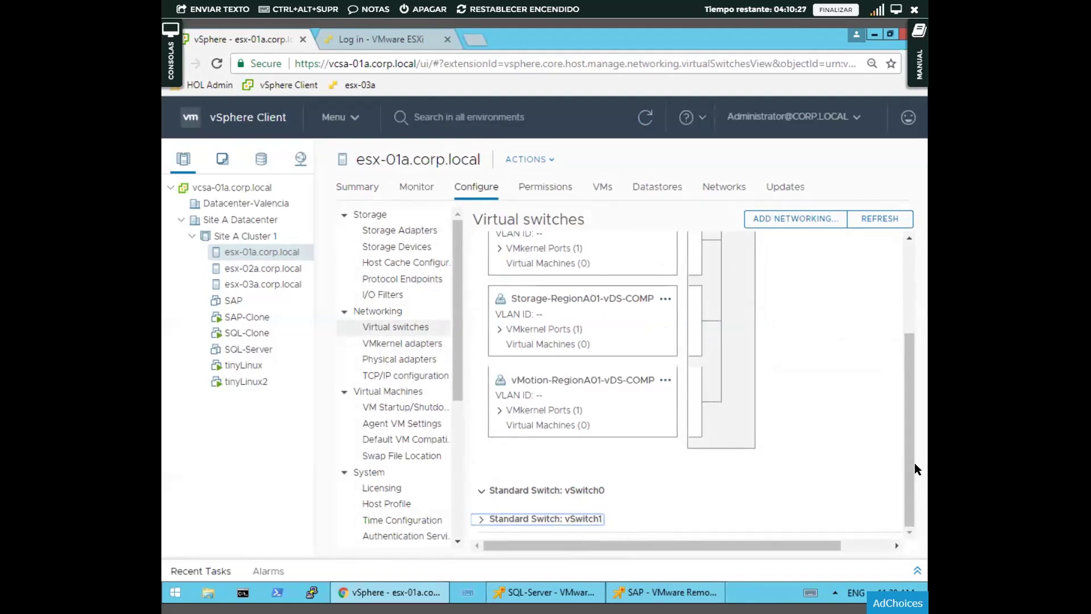
# - Expand vSwitch0 to show VM Network, red-dmz and vmnic2, then bring up its Edit Settings
pyautogui.scroll(5, 912, 434)
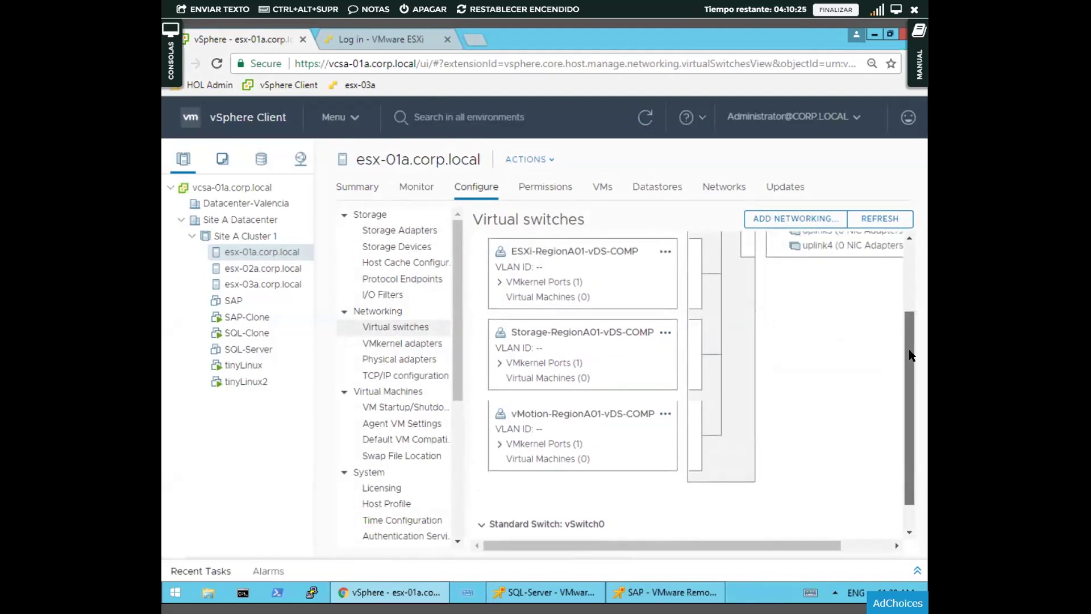
pyautogui.scroll(-3, 904, 477)
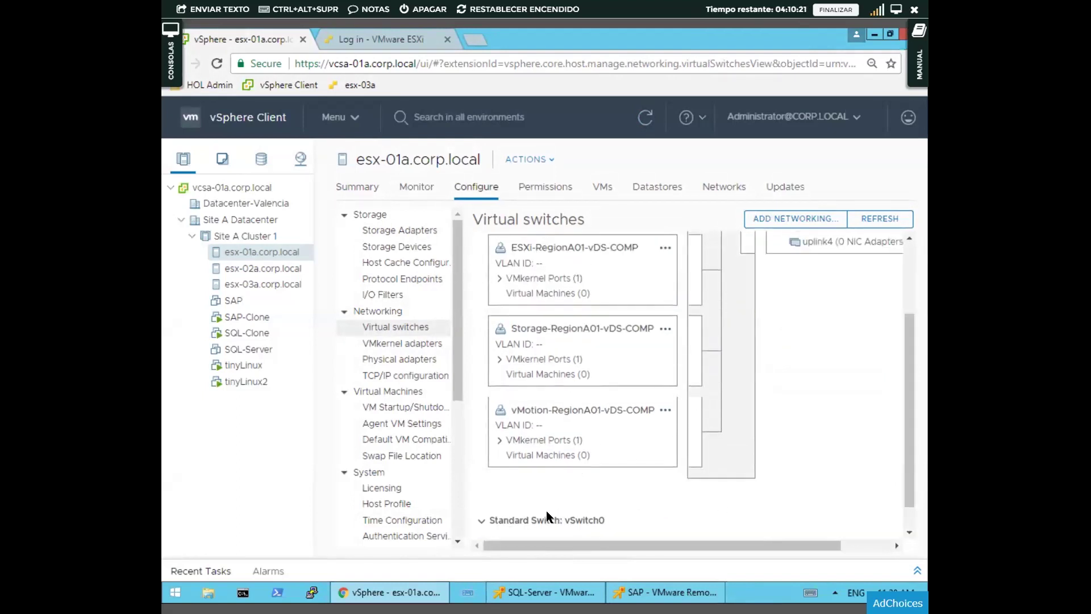
pyautogui.scroll(-1, 547, 511)
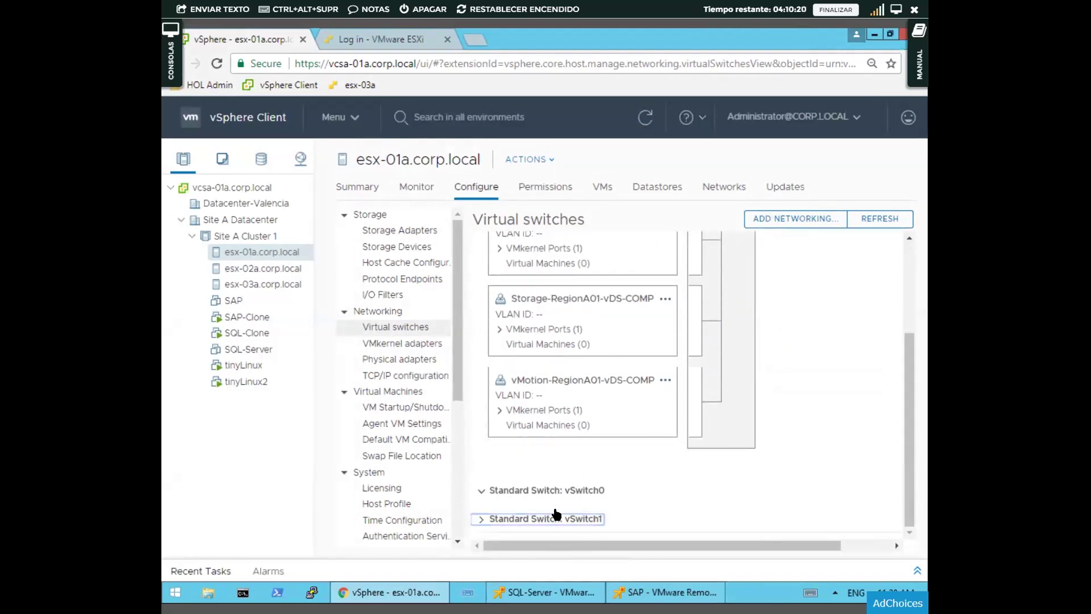
pyautogui.click(483, 492)
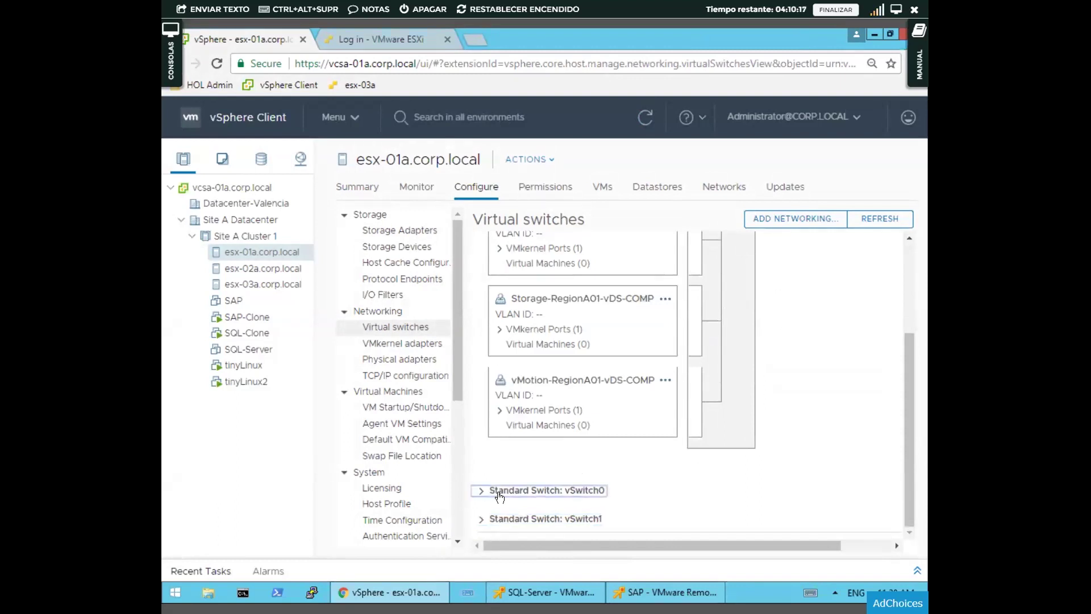
pyautogui.click(482, 492)
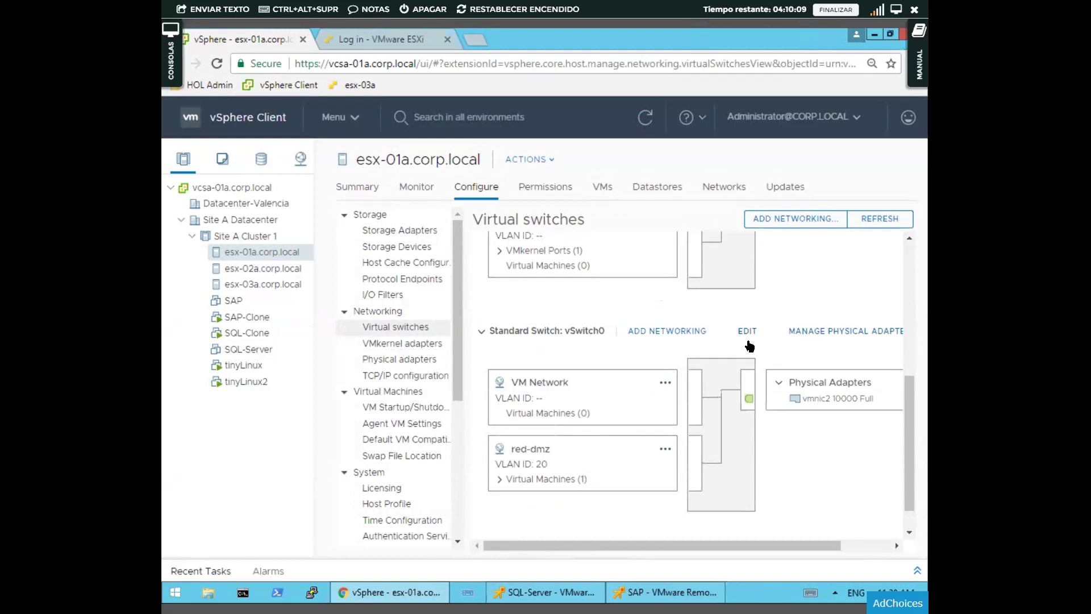
pyautogui.click(748, 340)
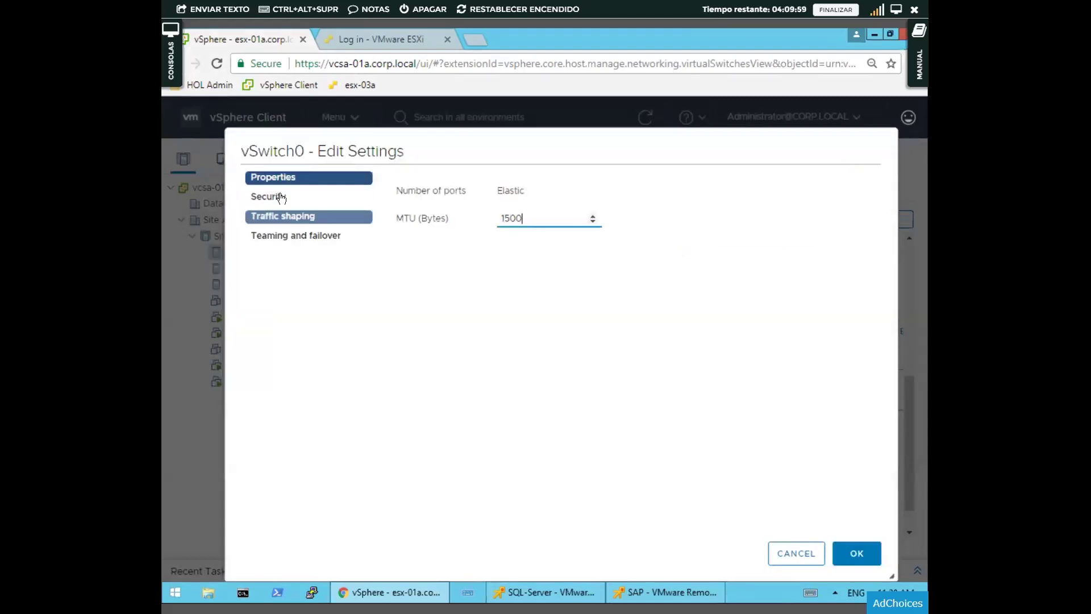
# - Review vSwitch0's Teaming and failover load balancing policies, keeping Route based on originating virtual port
pyautogui.click(292, 235)
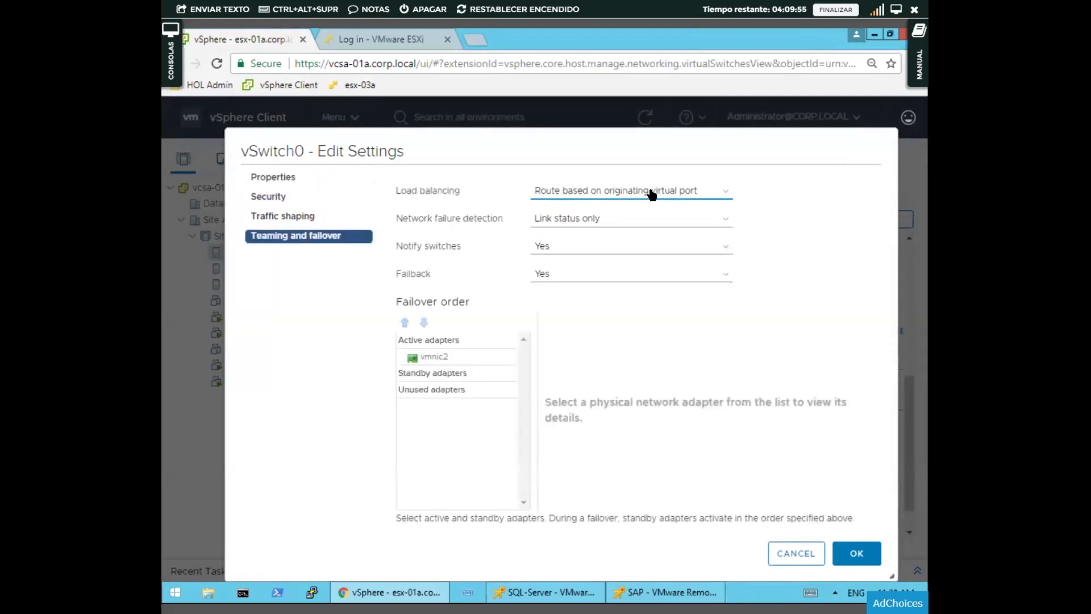
pyautogui.click(721, 194)
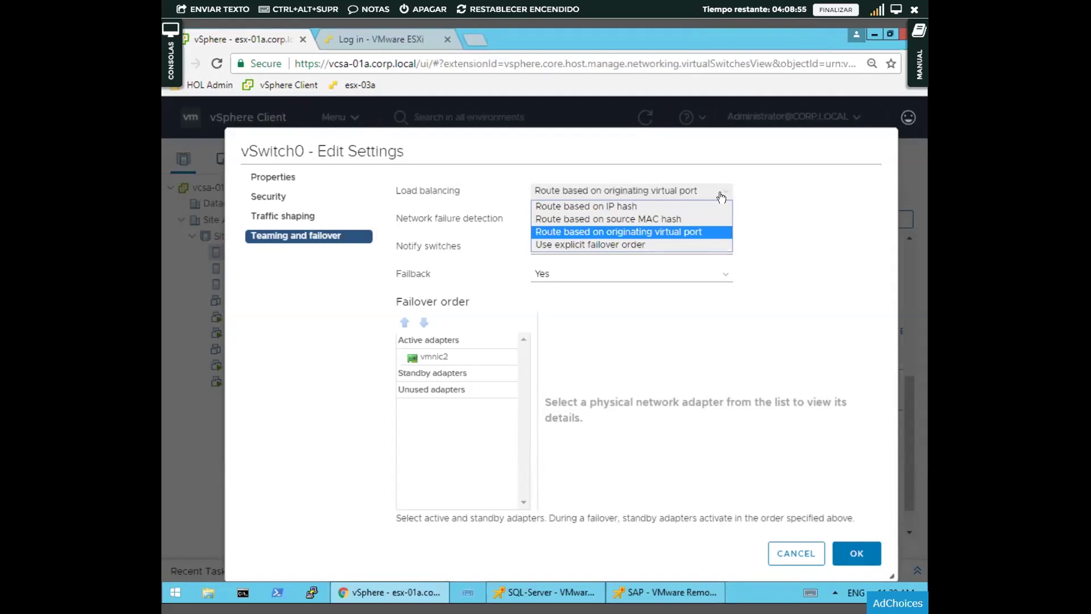
pyautogui.click(814, 557)
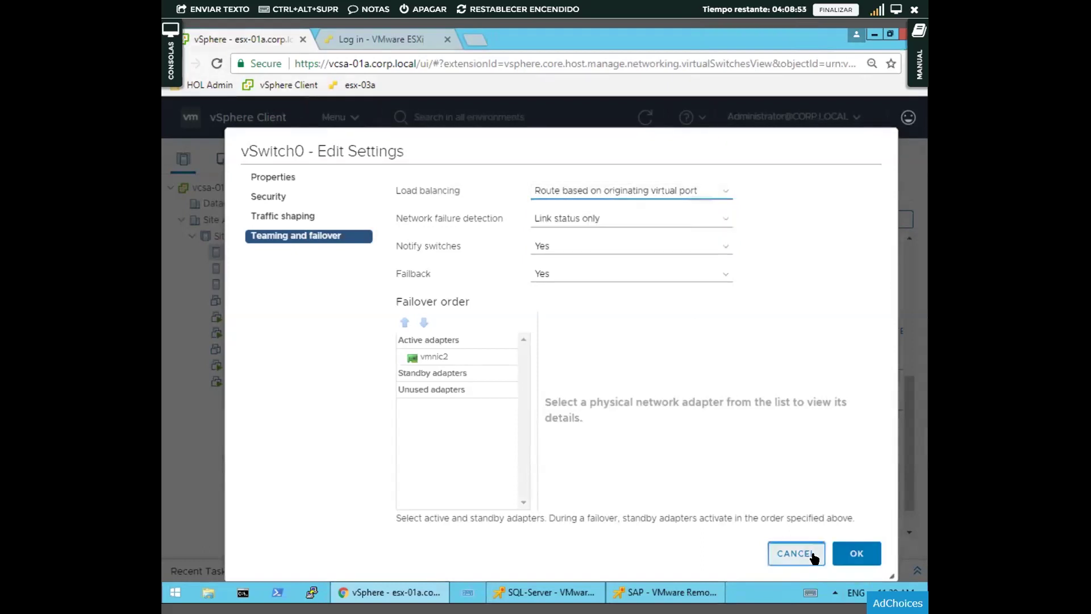
# - Cancel vSwitch0's Edit Settings without changes, then briefly check the taskbar calendar
pyautogui.click(813, 554)
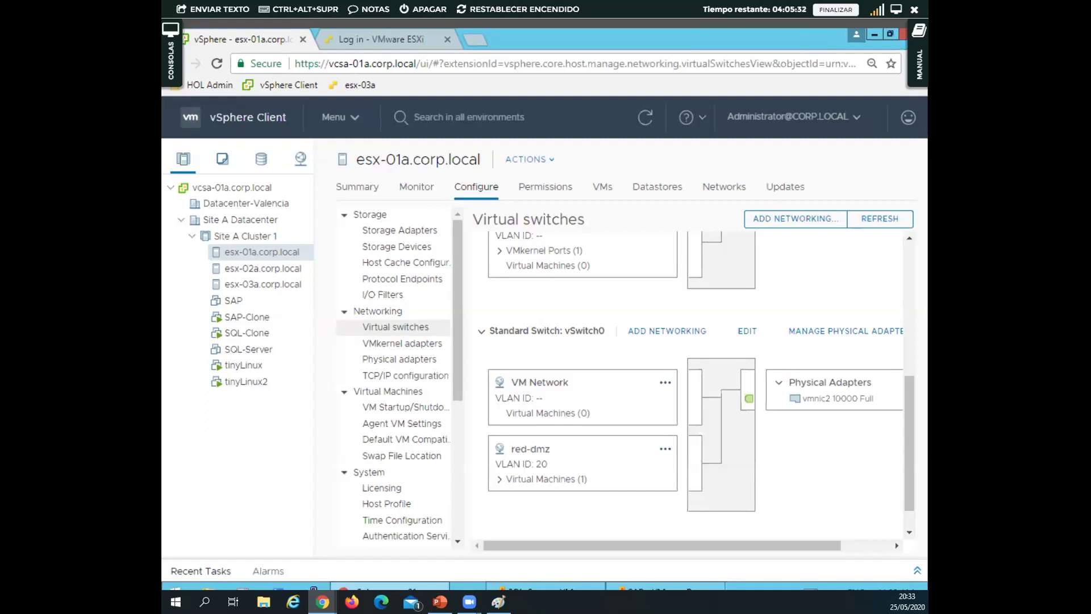
pyautogui.click(907, 600)
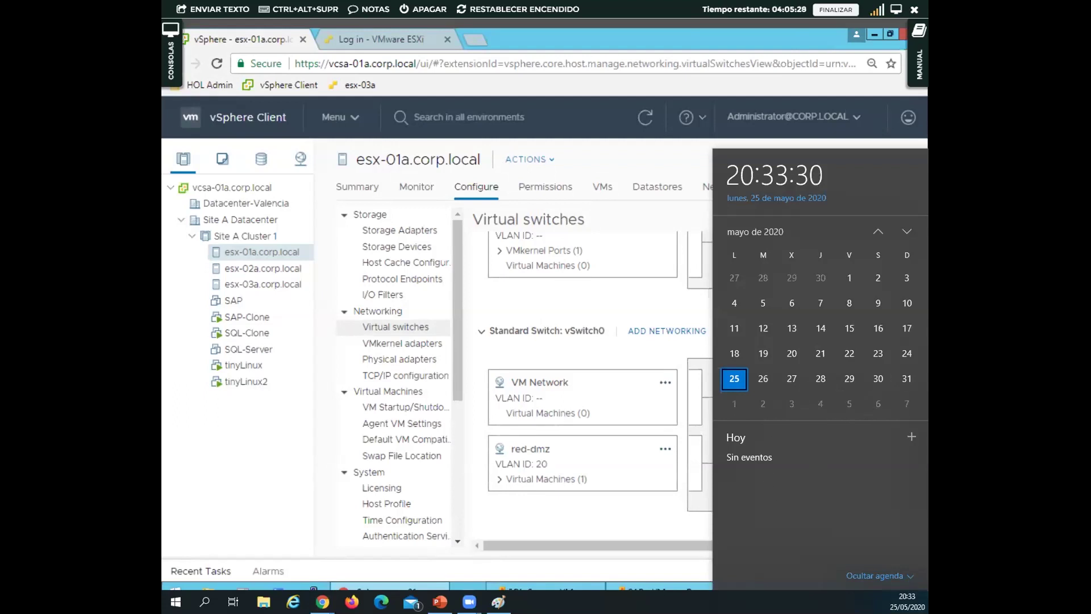
pyautogui.click(665, 586)
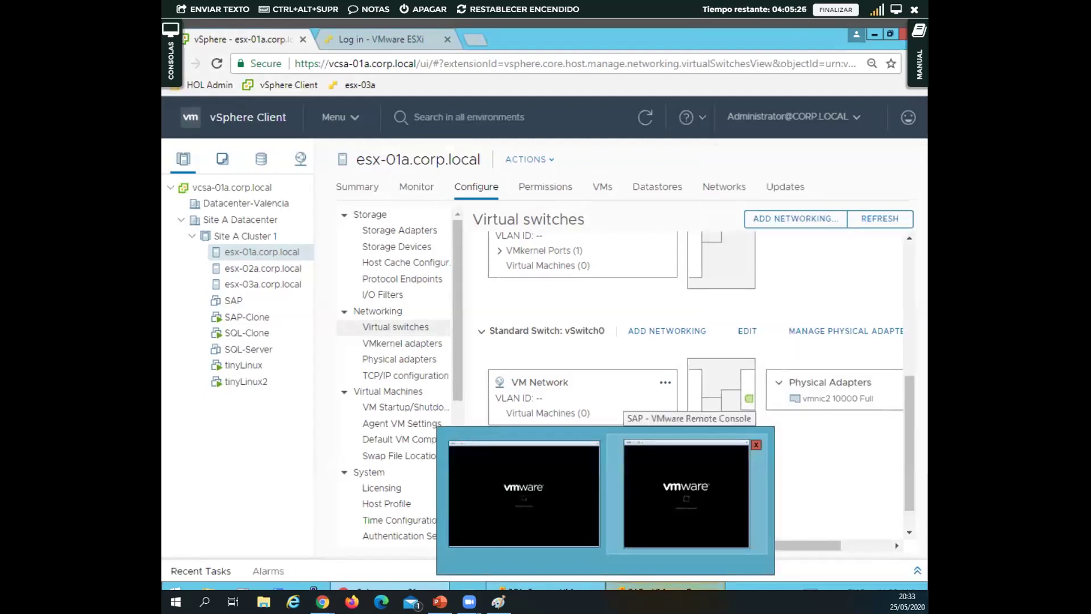